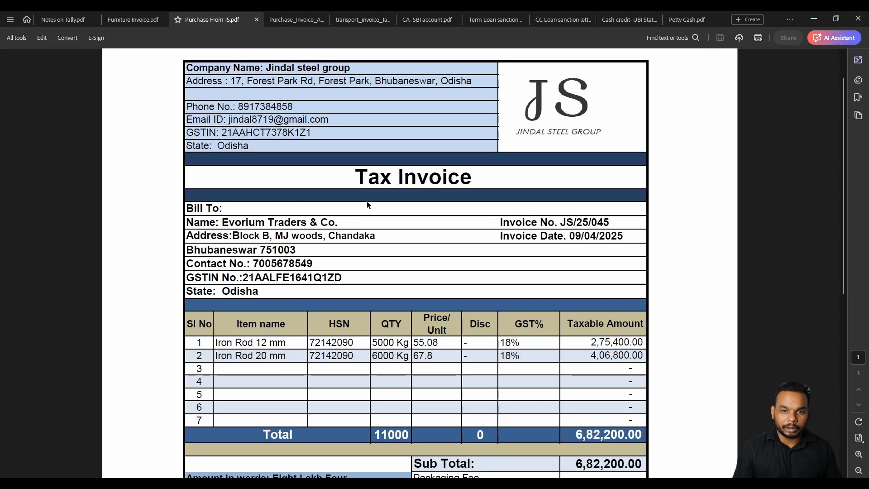
Scroll through the Jindal steel group invoice and select the supplier name.
{"action": "scroll", "coordinate": [367, 201], "scroll_direction": "down", "scroll_amount": 2}
{"action": "scroll", "coordinate": [367, 201], "scroll_direction": "up", "scroll_amount": 3}
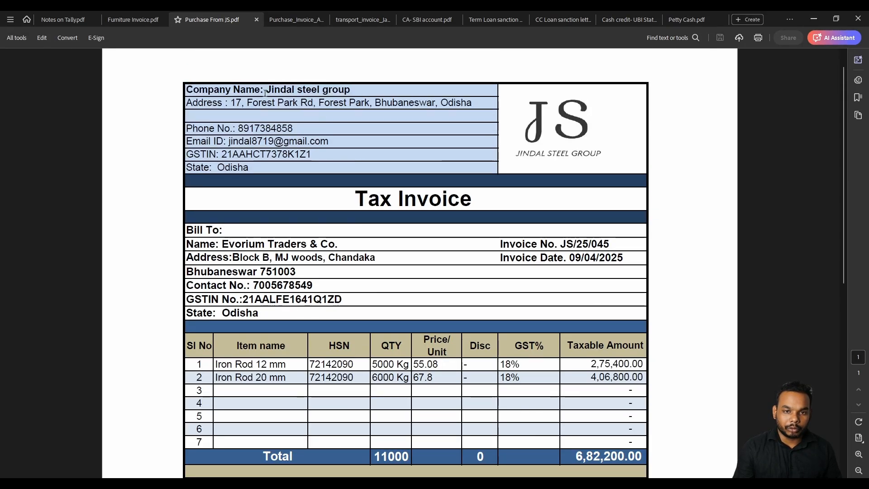
{"action": "left_click_drag", "start_coordinate": [266, 90], "coordinate": [350, 90]}
{"action": "scroll", "coordinate": [316, 199], "scroll_direction": "down", "scroll_amount": 1}
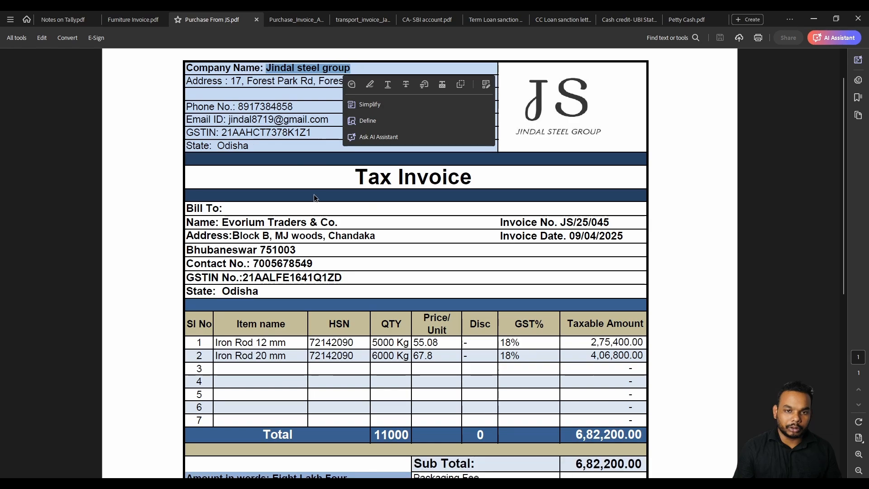
View the Ambuja Cements invoice and move its tab ahead of the Jindal invoice.
{"action": "left_click", "coordinate": [290, 19]}
{"action": "left_click_drag", "start_coordinate": [351, 129], "coordinate": [491, 123]}
{"action": "left_click", "coordinate": [359, 108]}
{"action": "left_click", "coordinate": [225, 16]}
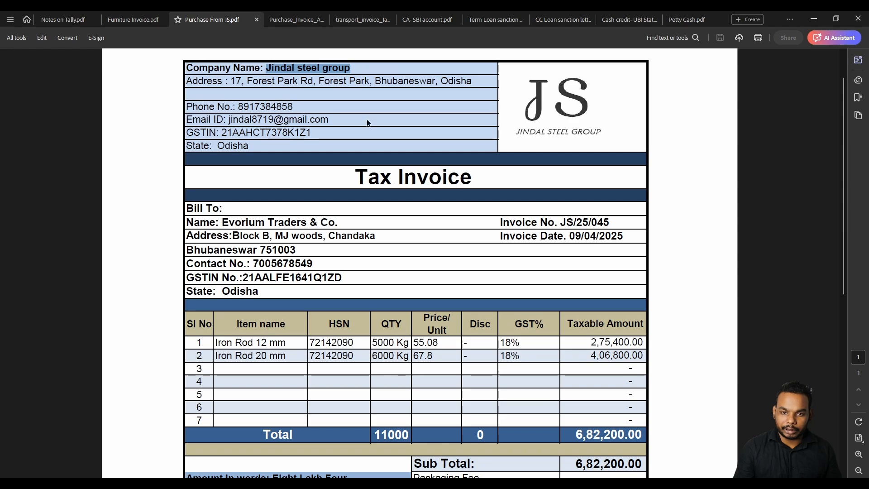
{"action": "left_click", "coordinate": [292, 19]}
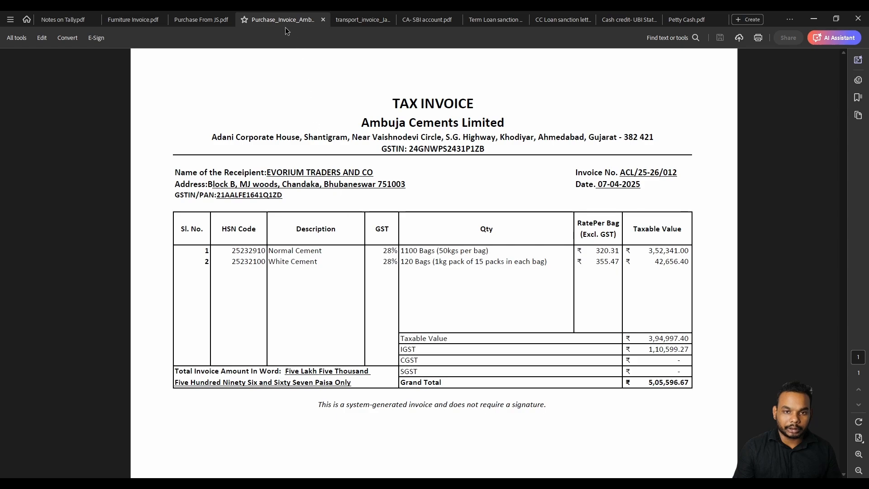
{"action": "left_click_drag", "start_coordinate": [276, 21], "coordinate": [199, 22]}
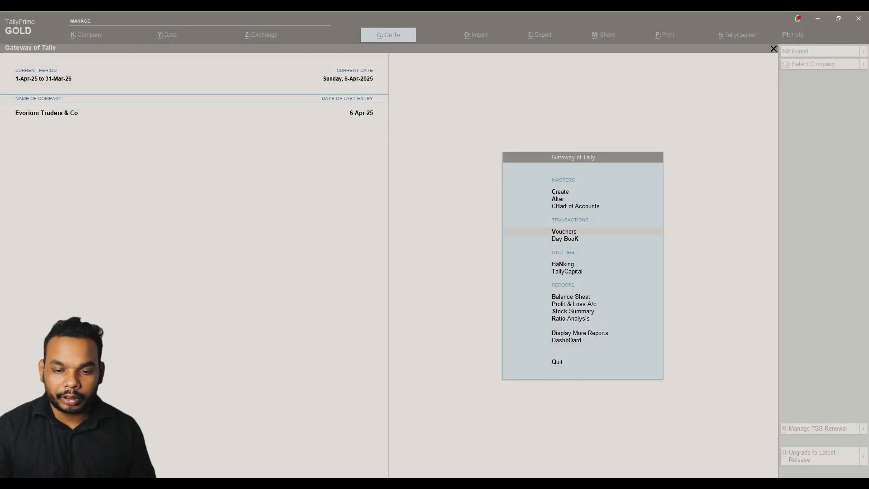
Start a new Purchase voucher from TallyPrime's Gateway of Tally.
{"action": "left_click", "coordinate": [540, 181]}
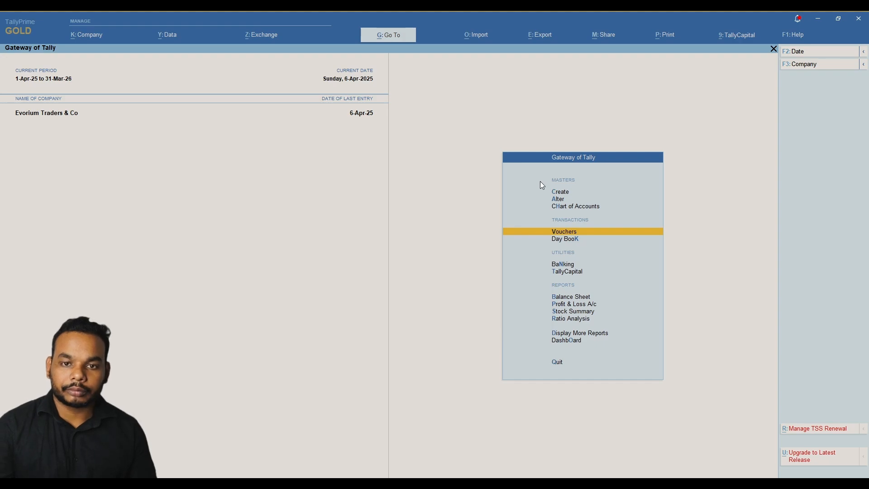
{"action": "key", "text": "Return"}
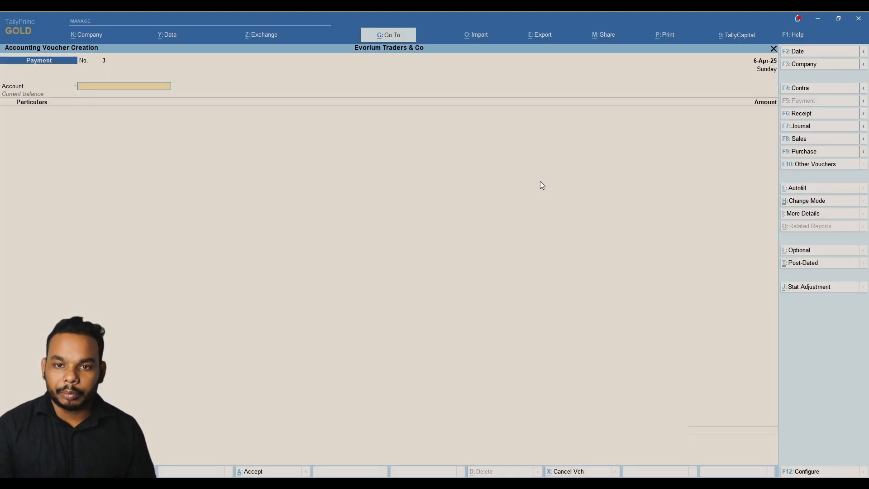
{"action": "key", "text": "F9"}
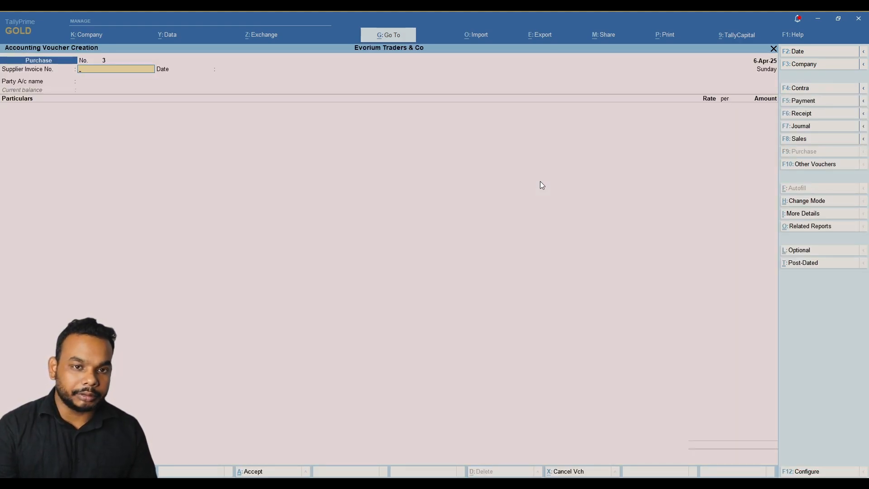
{"action": "key", "text": "alt+Tab"}
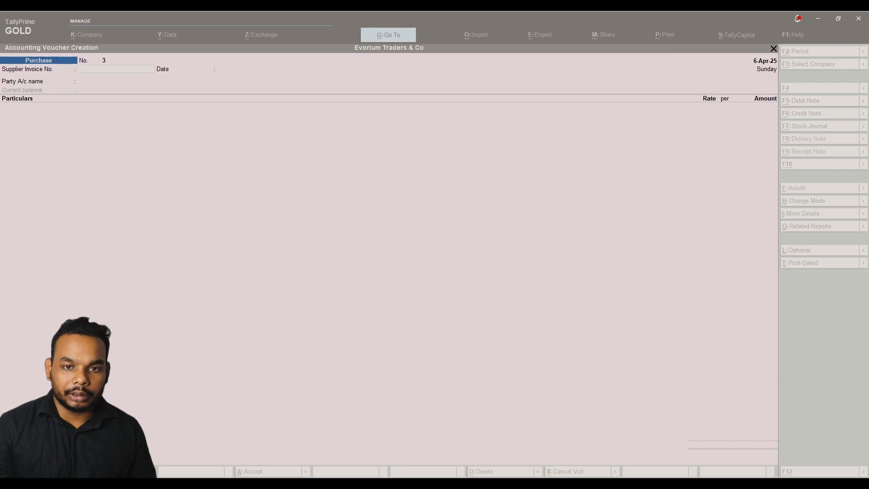
{"action": "key", "text": "alt+Tab"}
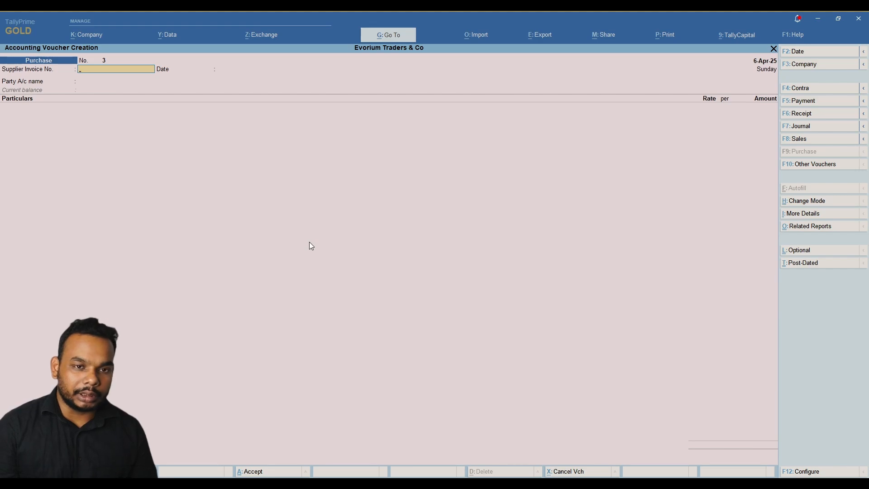
Enter supplier invoice number ACL/25-26/012 and set the voucher date to 7-Apr-25.
{"action": "key", "text": "alt"}
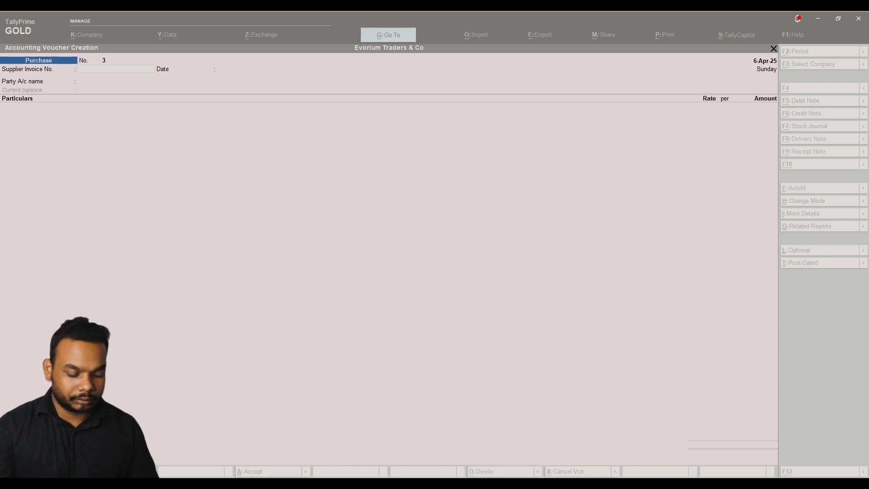
{"action": "type", "text": "ACL/25-26/012"}
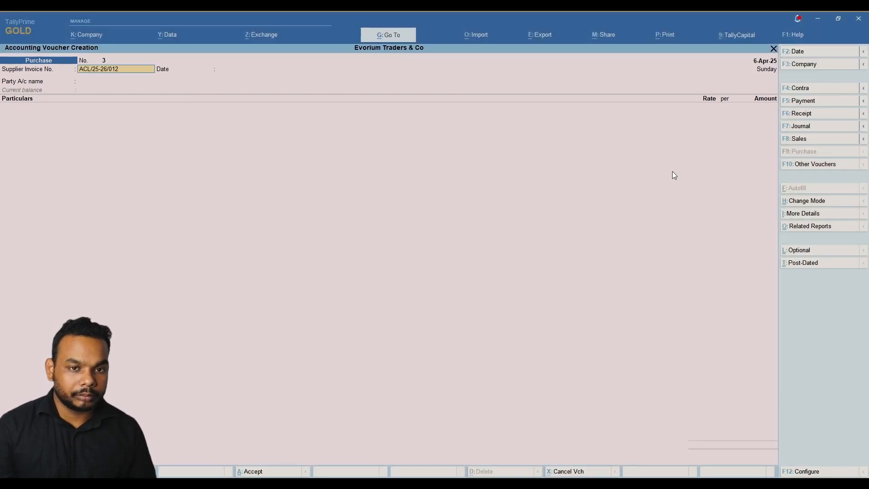
{"action": "key", "text": "alt+Tab"}
{"action": "key", "text": "alt+Tab"}
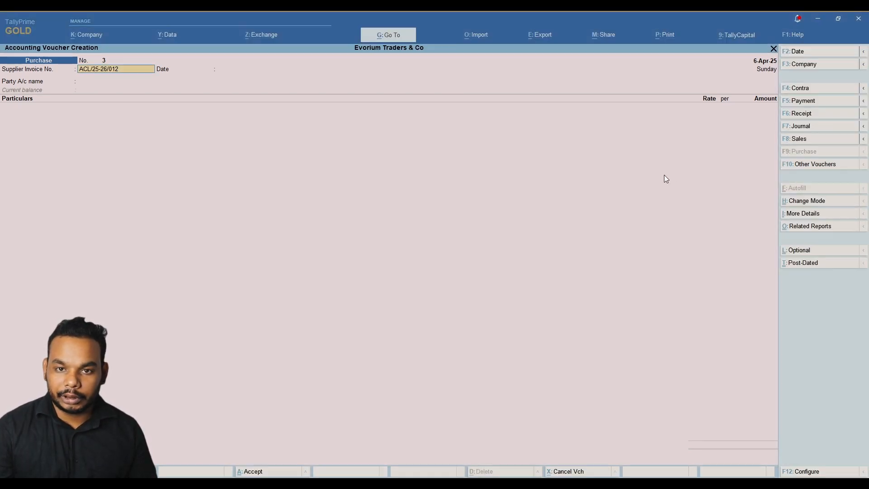
{"action": "key", "text": "F2"}
{"action": "key", "text": "Return"}
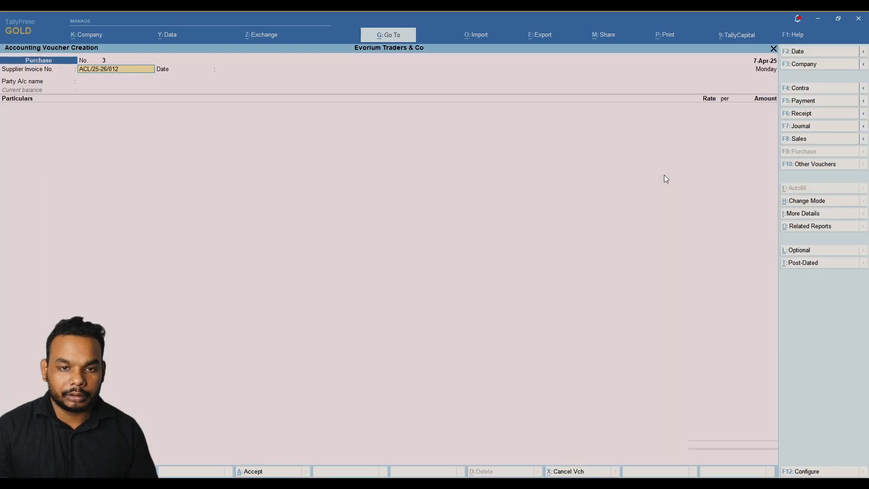
{"action": "key", "text": "Return"}
{"action": "key", "text": "Return"}
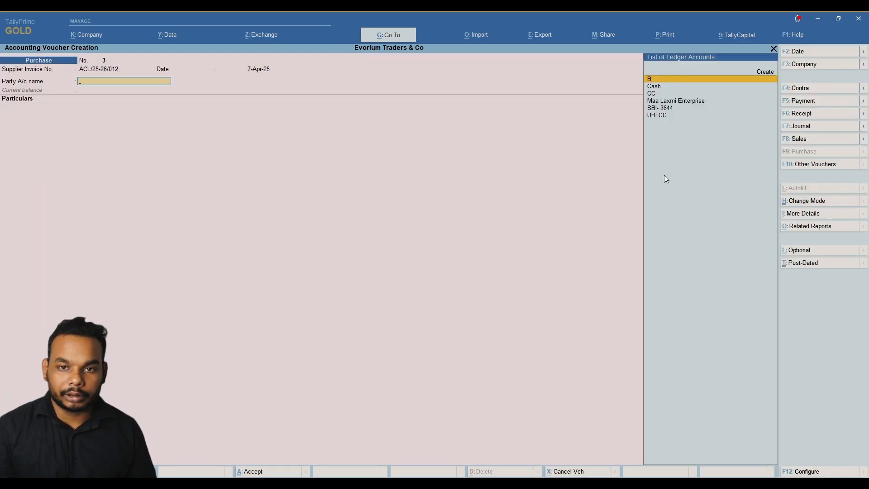
{"action": "key", "text": "alt+Tab"}
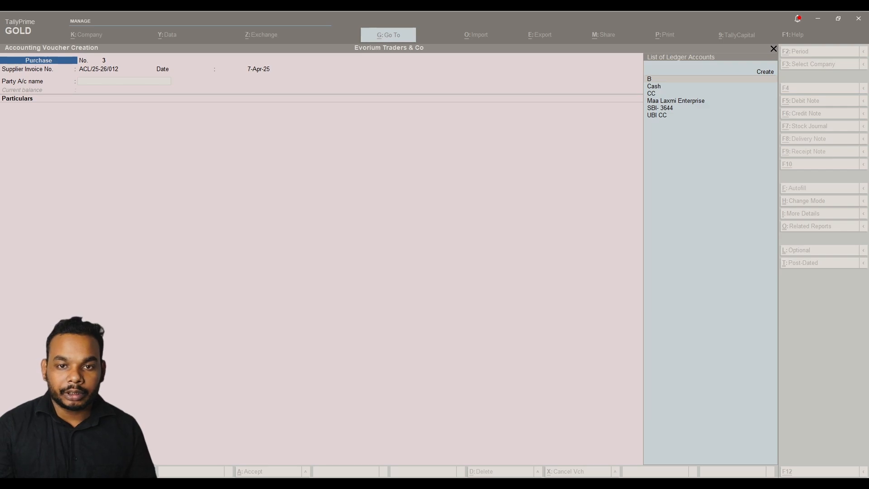
{"action": "left_click", "coordinate": [463, 162]}
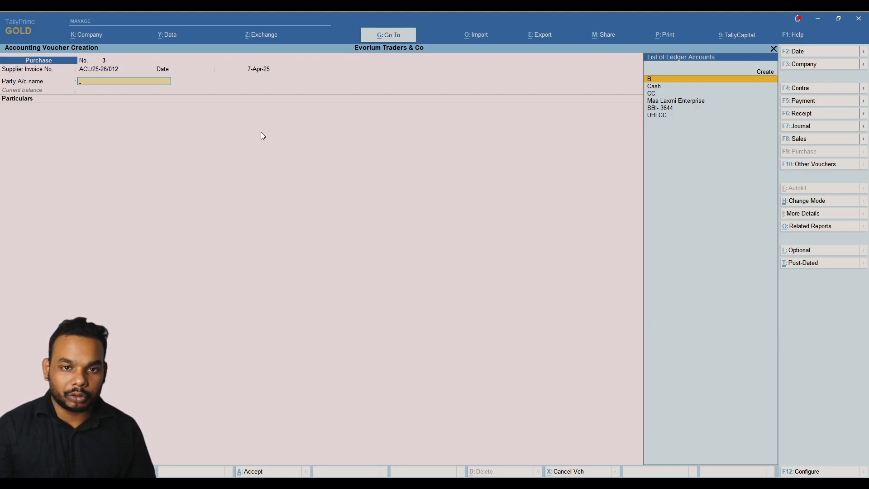
{"action": "key", "text": "ctrl"}
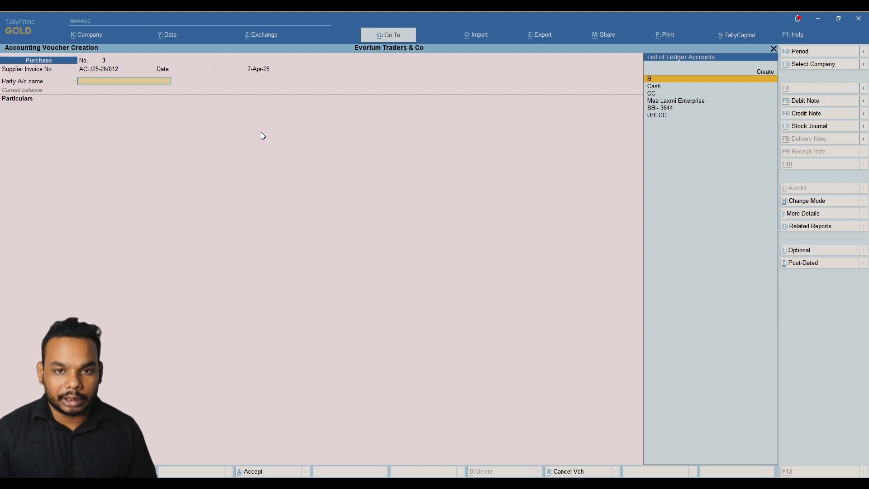
Create a ledger named Ambuja Cements Limited under Sundry Creditors and advance to the address.
{"action": "key", "text": "alt+c"}
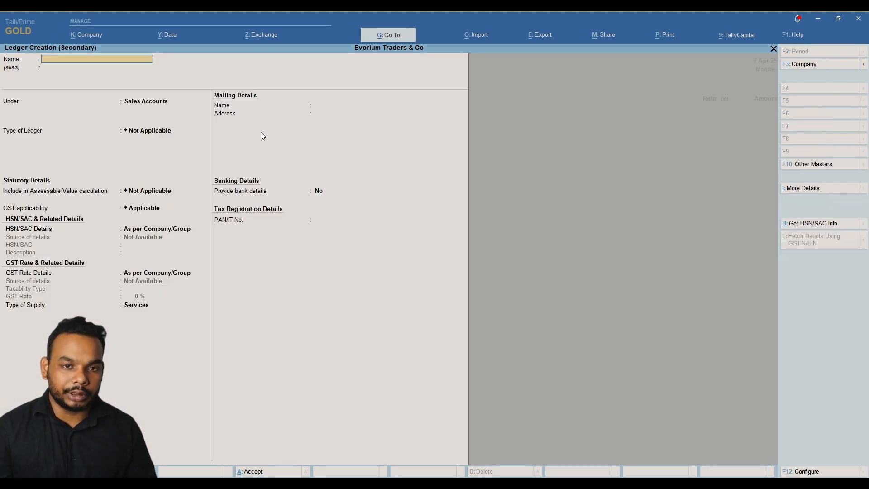
{"action": "key", "text": "alt+Tab"}
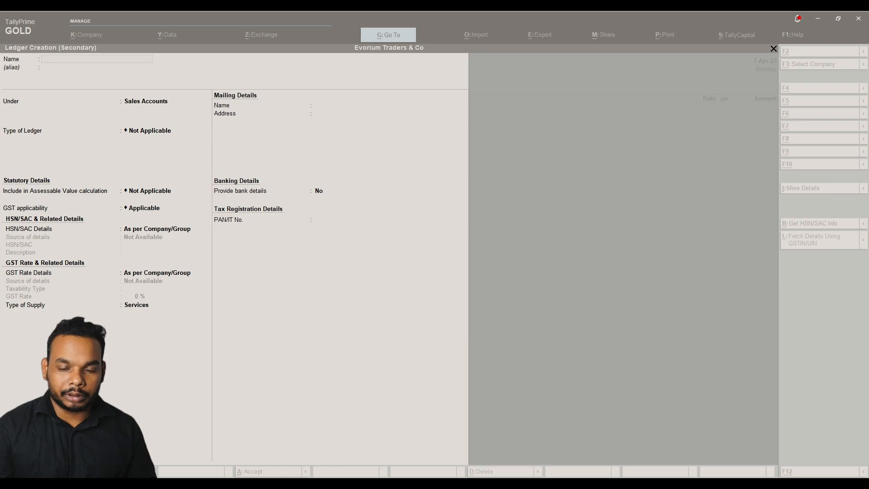
{"action": "left_click", "coordinate": [506, 130]}
{"action": "type", "text": "Ambuja Cements Limited"}
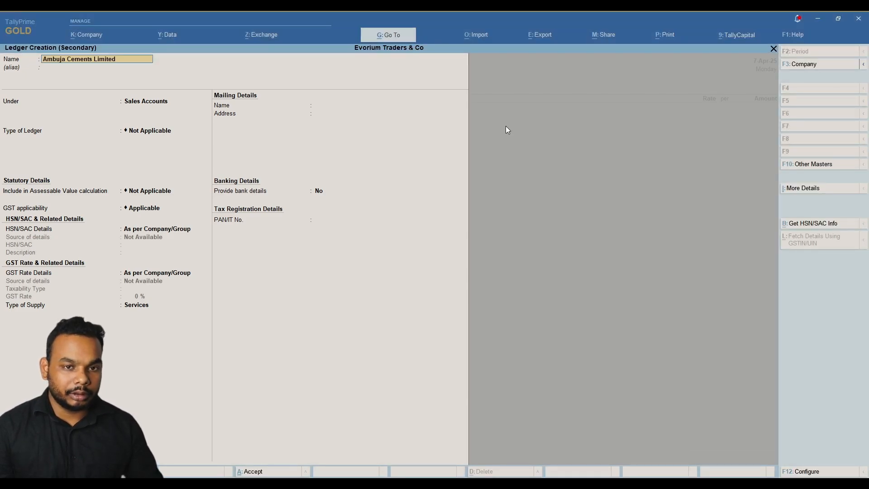
{"action": "key", "text": "Return"}
{"action": "key", "text": "Return"}
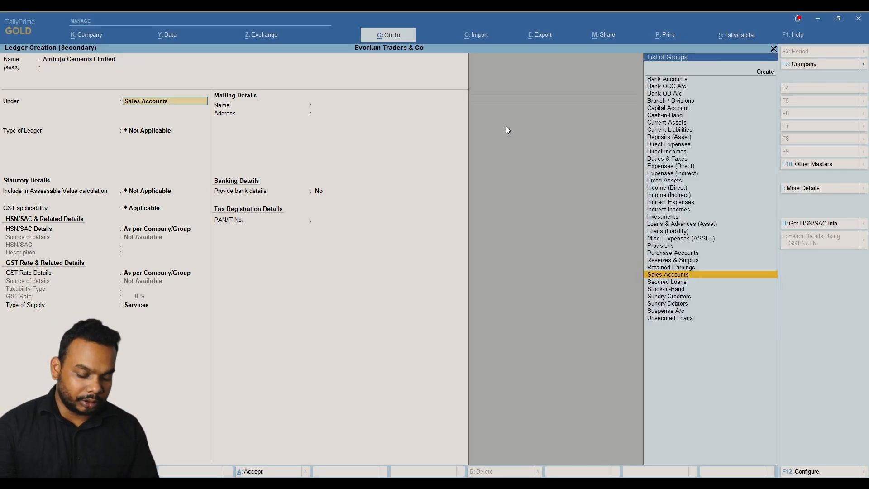
{"action": "type", "text": "Sund"}
{"action": "key", "text": "Down"}
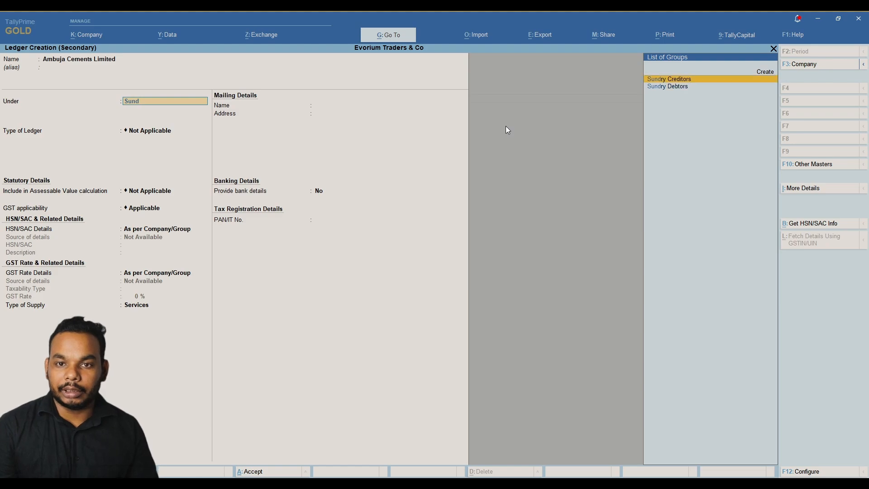
{"action": "key", "text": "Return"}
{"action": "key", "text": "Return"}
{"action": "key", "text": "Return"}
{"action": "key", "text": "Return"}
{"action": "key", "text": "Return"}
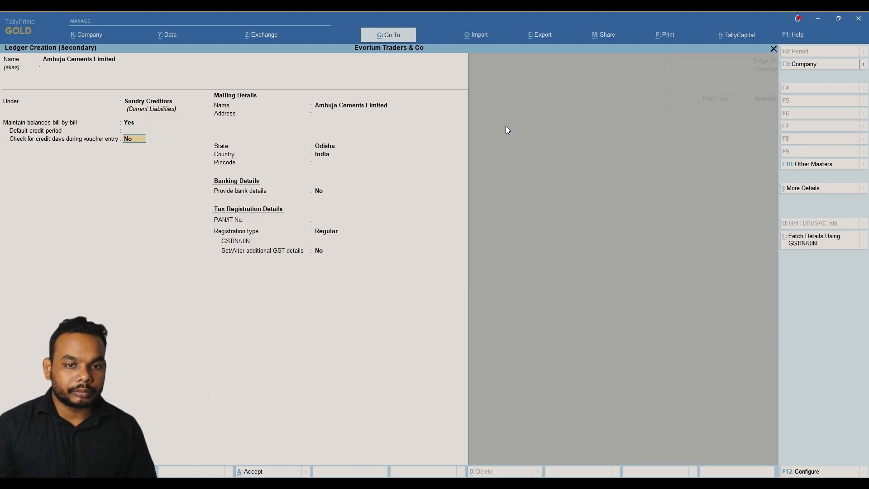
{"action": "key", "text": "alt+Tab"}
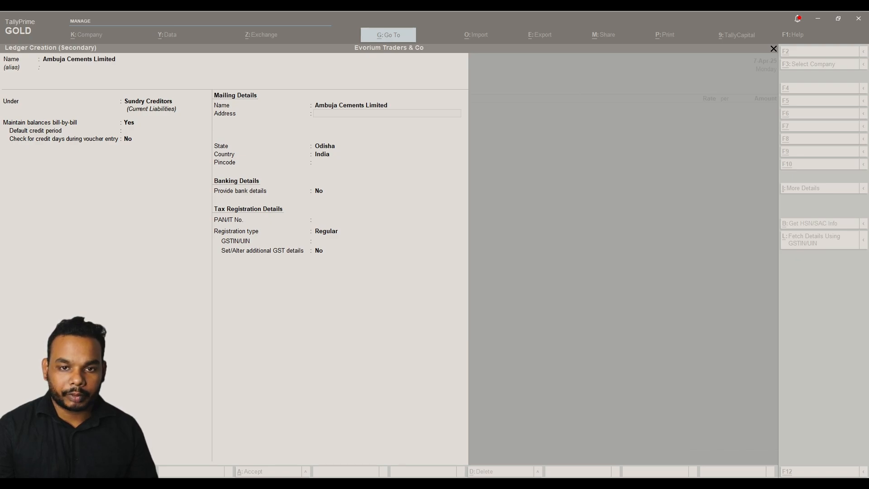
Fill in the supplier's mailing address with Ahmedabad, state Gujarat and the pincode.
{"action": "key", "text": "alt+Tab"}
{"action": "type", "text": "Adani Corporate House, Shantigram, Near Vaishnodevi Circle"}
{"action": "key", "text": "Return"}
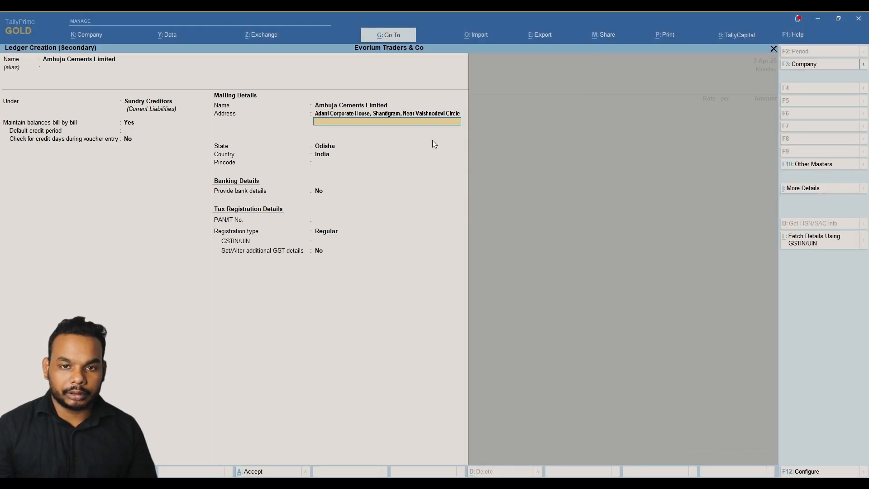
{"action": "key", "text": "alt+Tab"}
{"action": "key", "text": "alt+Tab"}
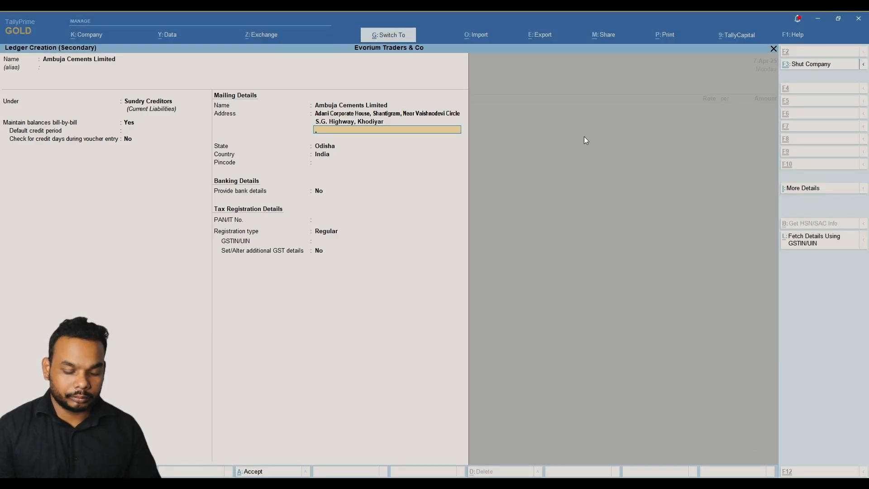
{"action": "type", "text": "Ahmedabad"}
{"action": "key", "text": "Return"}
{"action": "key", "text": "Return"}
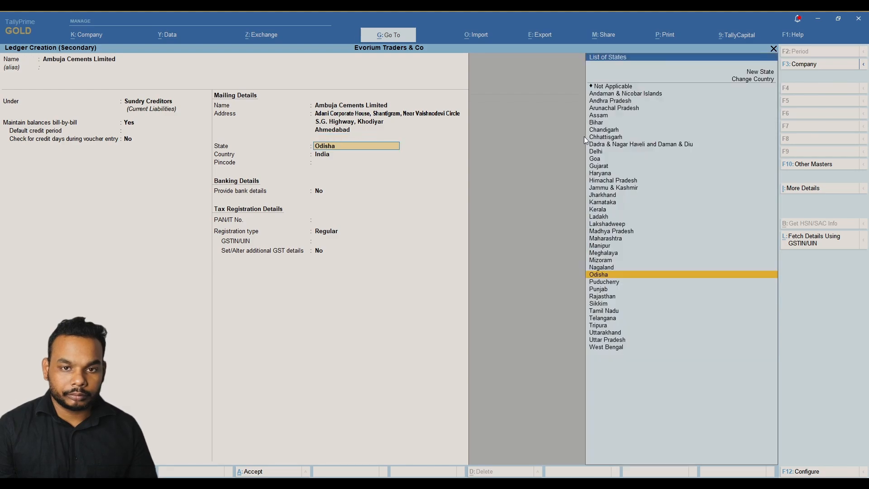
{"action": "type", "text": "Aha"}
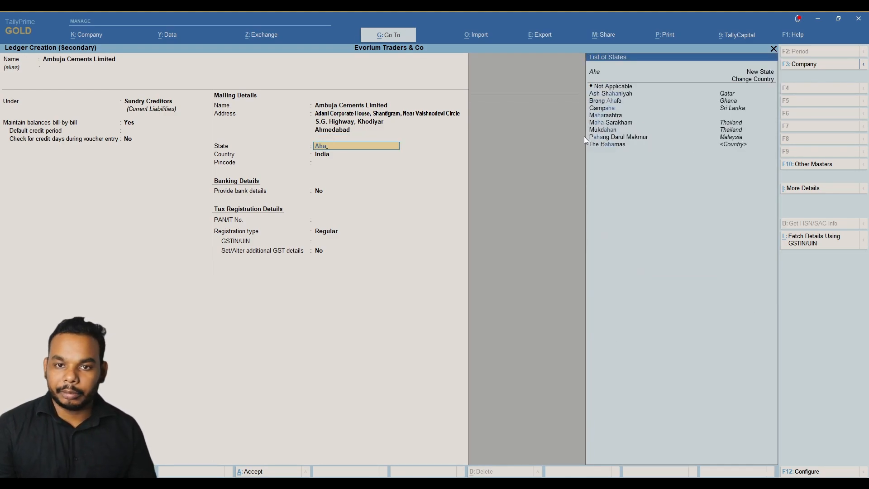
{"action": "key", "text": "BackSpace"}
{"action": "key", "text": "BackSpace"}
{"action": "key", "text": "BackSpace"}
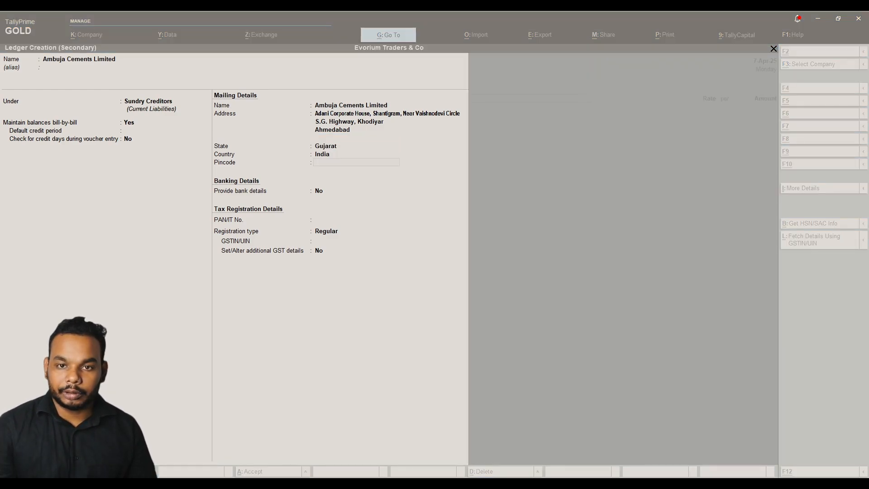
{"action": "key", "text": "alt+Tab"}
{"action": "type", "text": "382"}
{"action": "key", "text": "alt+Tab"}
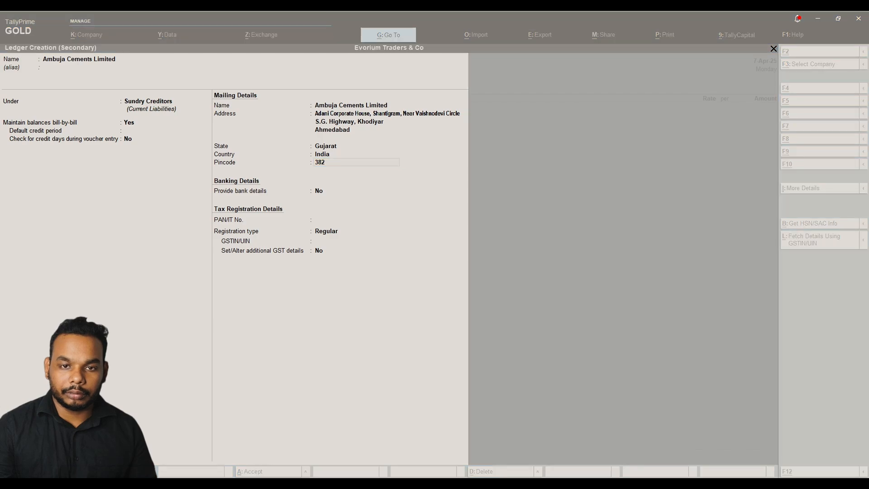
{"action": "left_click", "coordinate": [585, 141]}
{"action": "type", "text": "4"}
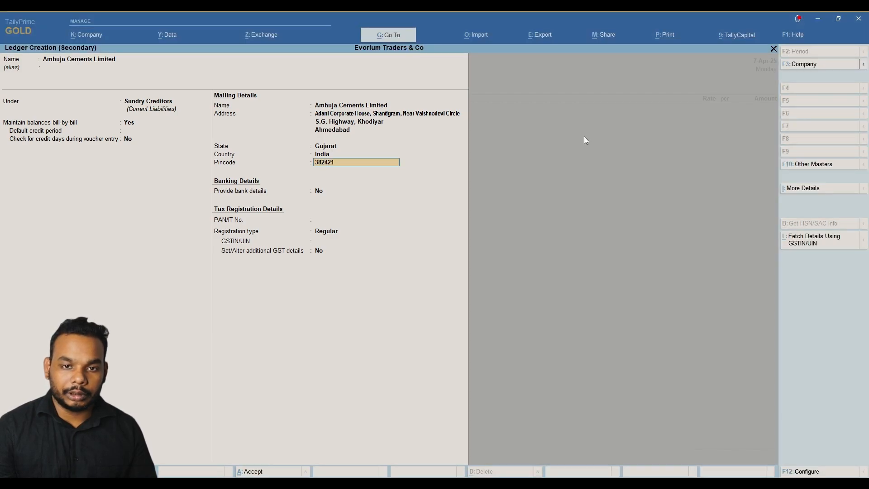
{"action": "type", "text": "21"}
{"action": "key", "text": "Return"}
{"action": "key", "text": "Return"}
{"action": "key", "text": "Return"}
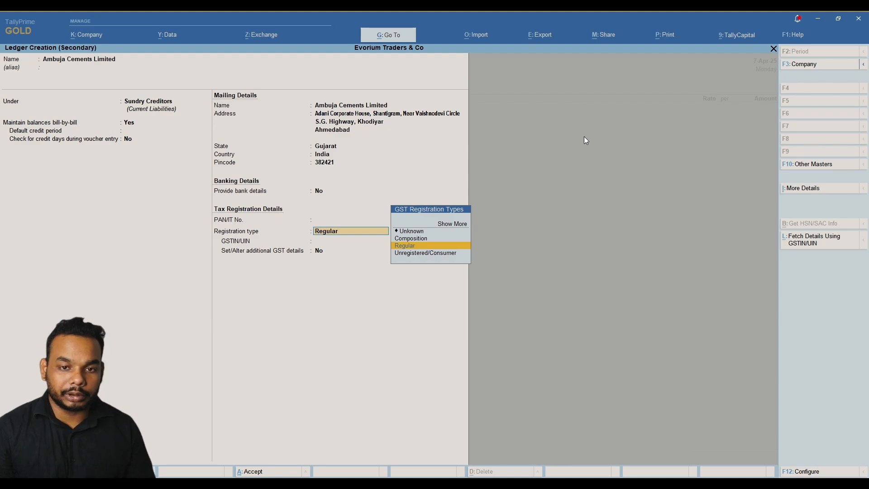
Keep GST registration Regular, paste the supplier's GSTIN and reach the save confirmation.
{"action": "key", "text": "Down"}
{"action": "key", "text": "Up"}
{"action": "key", "text": "Return"}
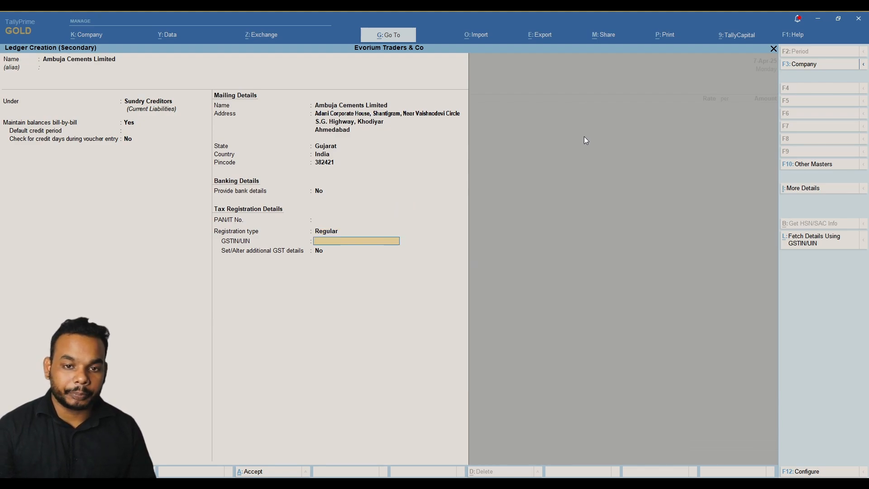
{"action": "key", "text": "alt+Tab"}
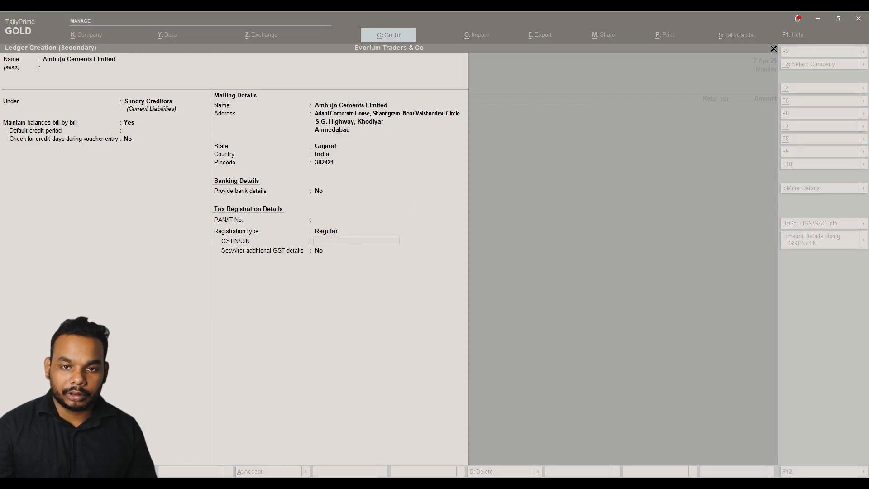
{"action": "key", "text": "alt+Tab"}
{"action": "key", "text": "ctrl+alt+v"}
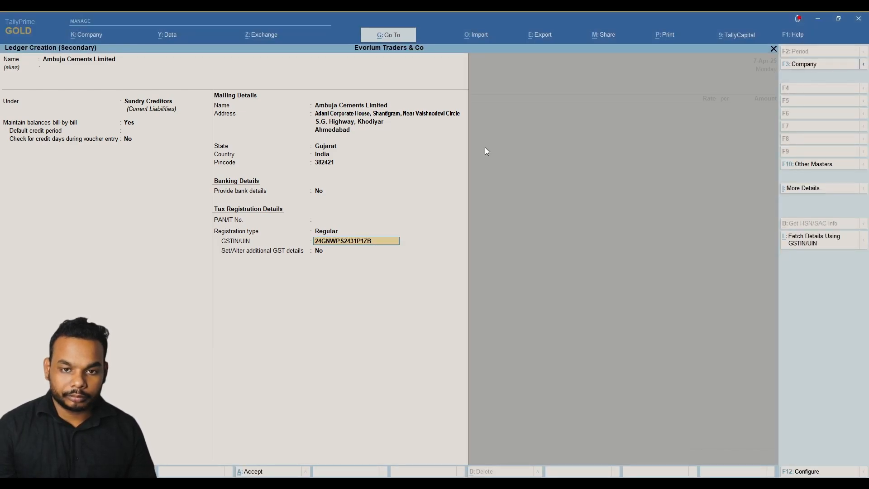
{"action": "key", "text": "Return"}
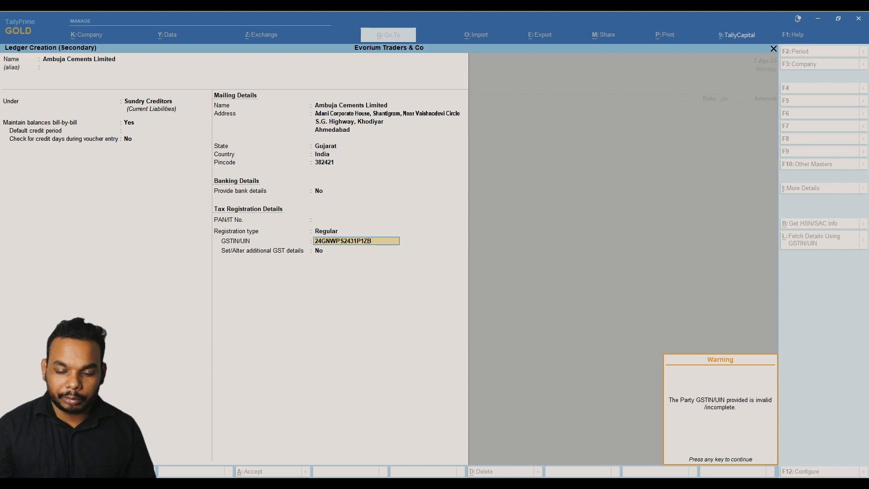
{"action": "key", "text": "alt+Tab"}
{"action": "key", "text": "alt+Tab"}
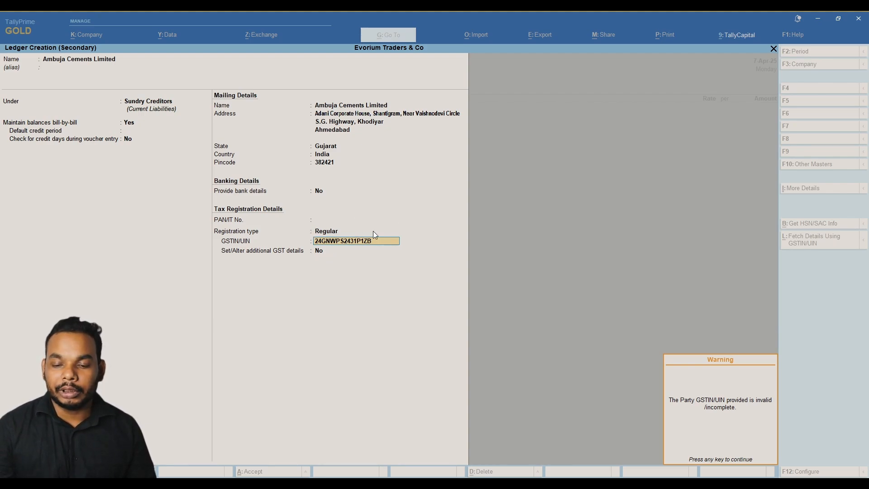
{"action": "key", "text": "Return"}
{"action": "key", "text": "Return"}
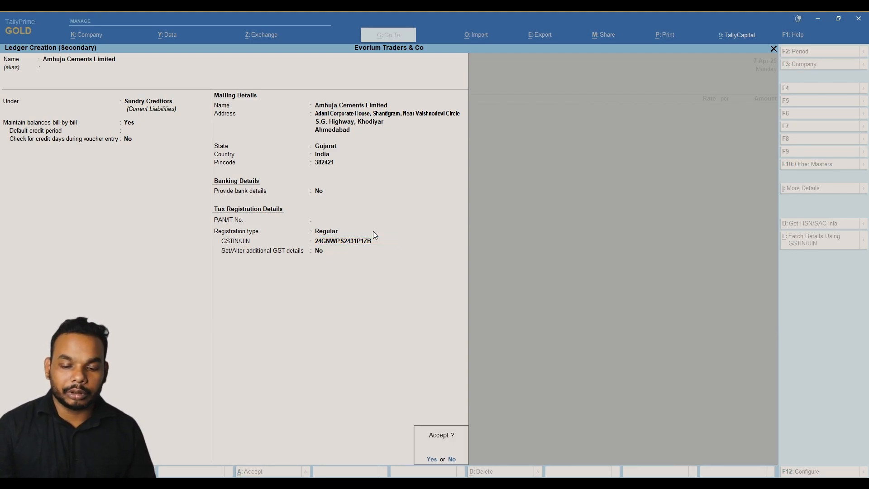
{"action": "key", "text": "Return"}
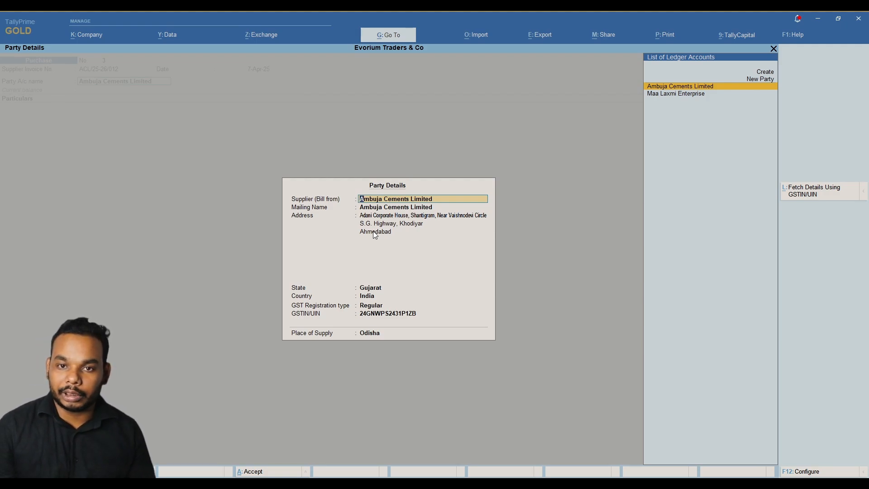
Accept the Ambuja Cements Limited ledger as the voucher's party with Odisha as place of supply.
{"action": "key", "text": "Return"}
{"action": "key", "text": "Return"}
{"action": "key", "text": "Return"}
{"action": "key", "text": "Return"}
{"action": "key", "text": "Return"}
{"action": "key", "text": "Return"}
{"action": "key", "text": "Return"}
{"action": "key", "text": "Return"}
{"action": "key", "text": "Return"}
{"action": "key", "text": "Return"}
{"action": "key", "text": "Return"}
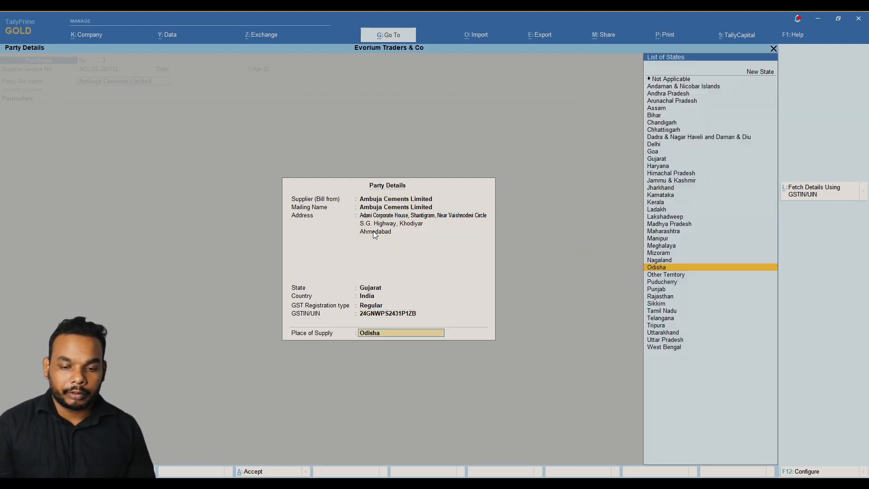
{"action": "key", "text": "alt"}
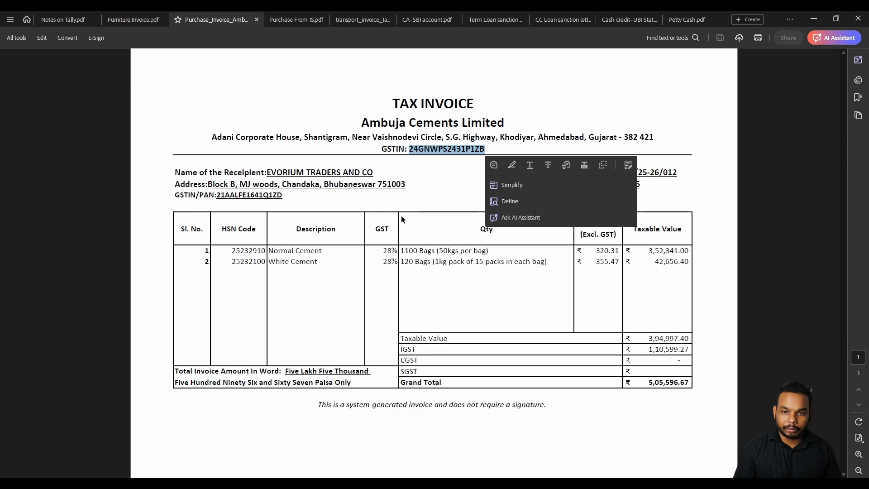
Highlight row 1 of the invoice items to check the Normal Cement quantity.
{"action": "left_click", "coordinate": [393, 207]}
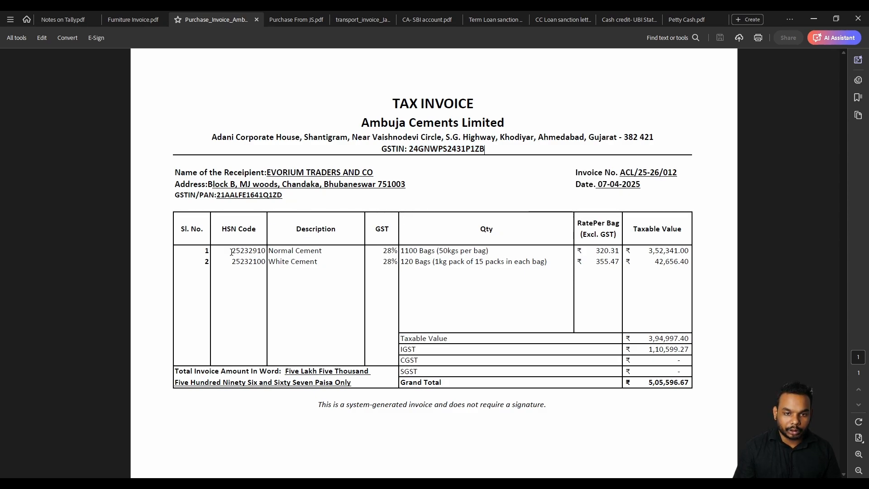
{"action": "left_click_drag", "start_coordinate": [230, 251], "coordinate": [688, 251]}
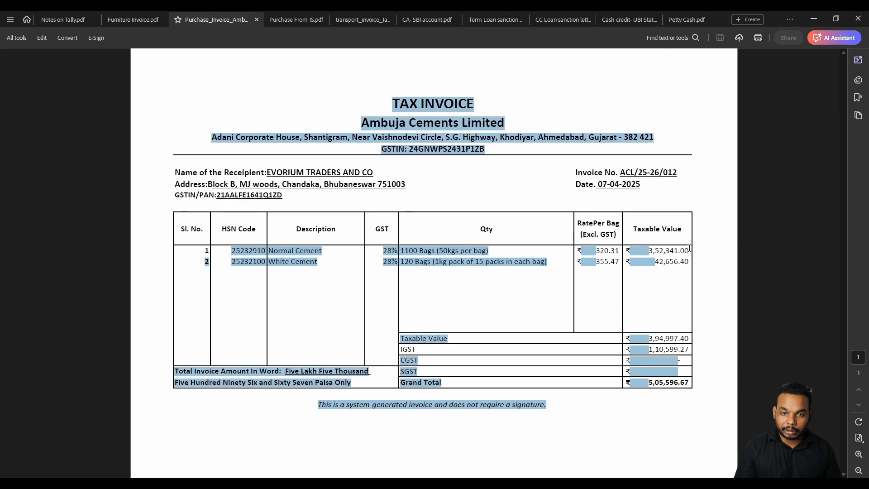
{"action": "left_click", "coordinate": [688, 251]}
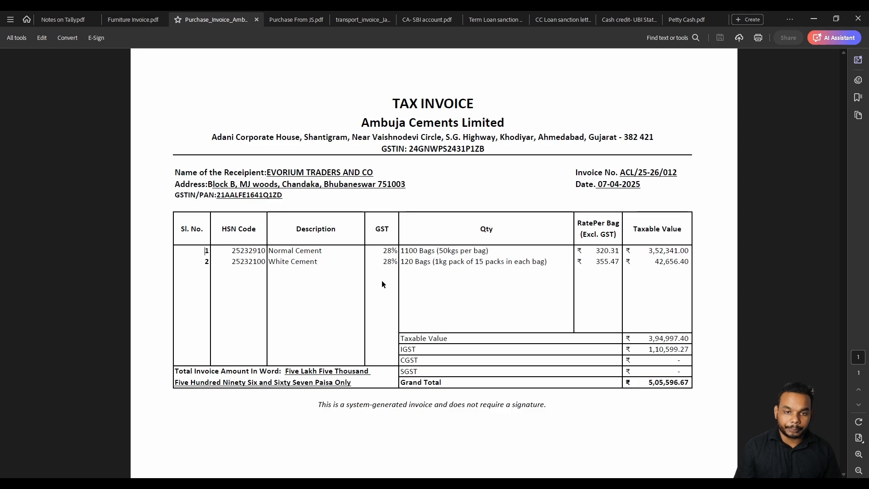
{"action": "left_click_drag", "start_coordinate": [203, 250], "coordinate": [450, 255]}
{"action": "left_click_drag", "start_coordinate": [419, 251], "coordinate": [489, 252]}
{"action": "left_click", "coordinate": [592, 253]}
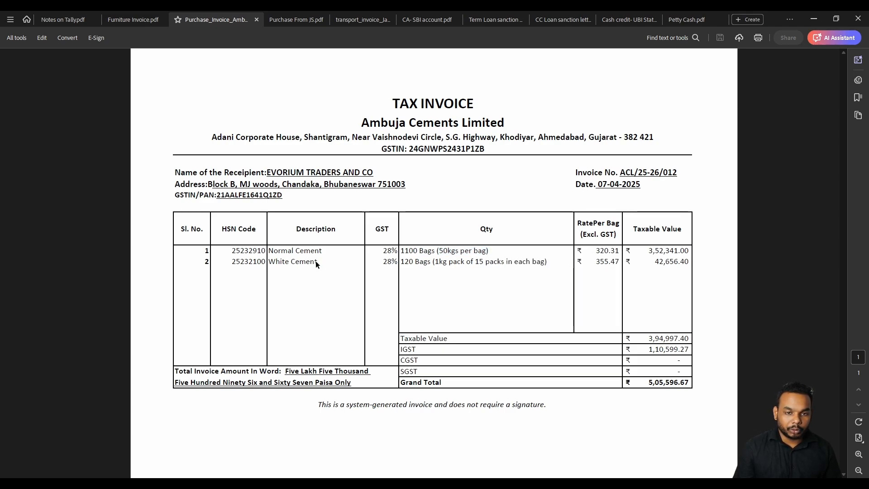
Check the White Cement quantity of 120 Bags and its pack size in row 2.
{"action": "left_click_drag", "start_coordinate": [401, 262], "coordinate": [545, 263]}
{"action": "left_click", "coordinate": [448, 257]}
{"action": "left_click", "coordinate": [470, 268]}
{"action": "left_click_drag", "start_coordinate": [401, 262], "coordinate": [433, 262]}
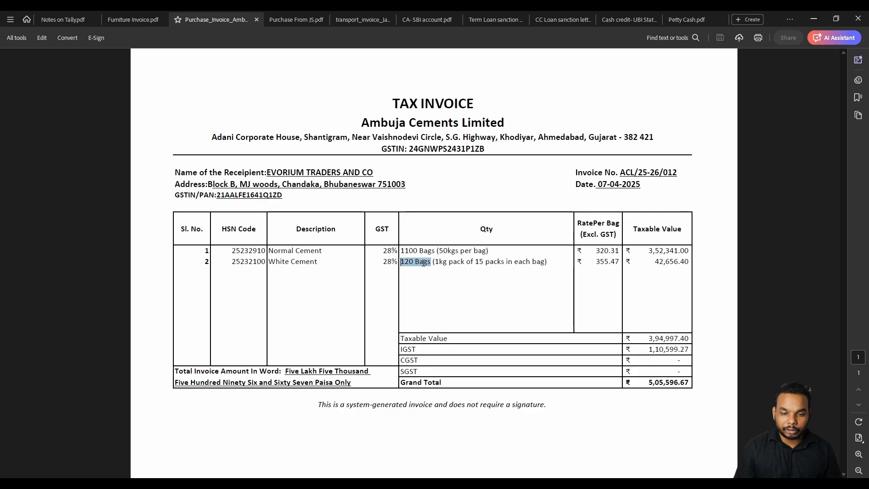
{"action": "left_click", "coordinate": [418, 264]}
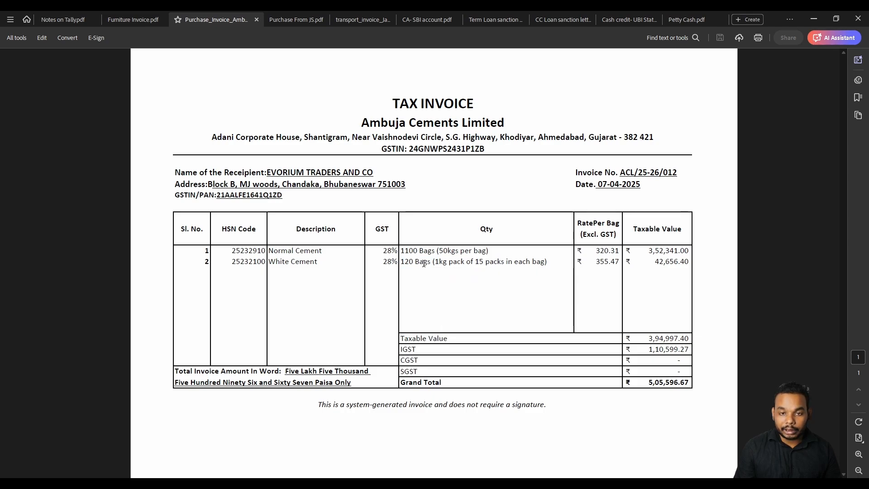
{"action": "left_click_drag", "start_coordinate": [436, 263], "coordinate": [484, 262]}
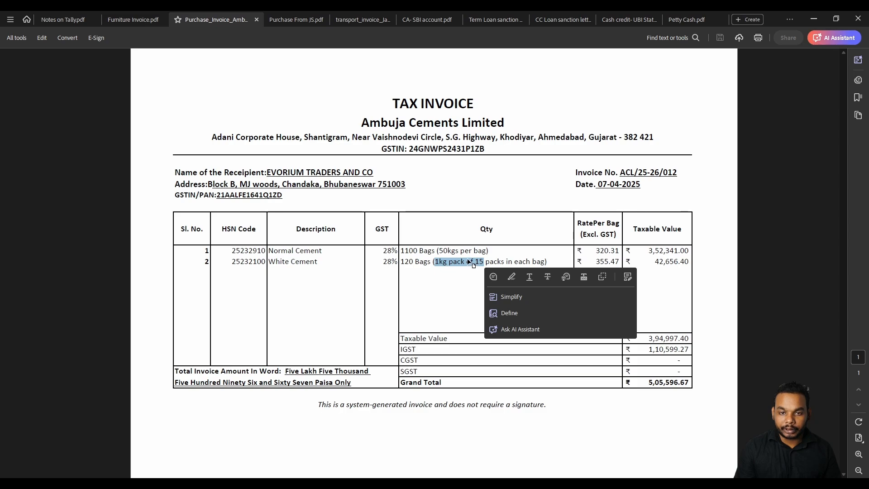
{"action": "left_click", "coordinate": [465, 262]}
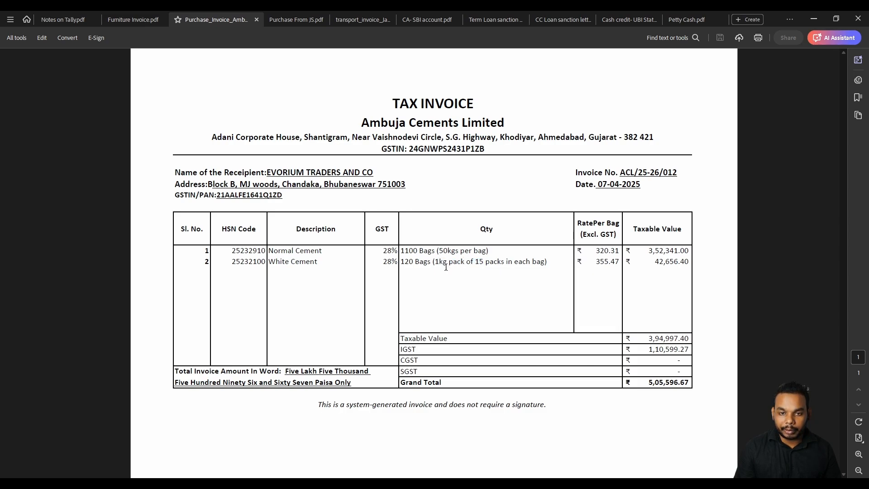
{"action": "left_click_drag", "start_coordinate": [400, 262], "coordinate": [433, 262]}
{"action": "left_click_drag", "start_coordinate": [489, 251], "coordinate": [520, 262]}
{"action": "left_click", "coordinate": [426, 253]}
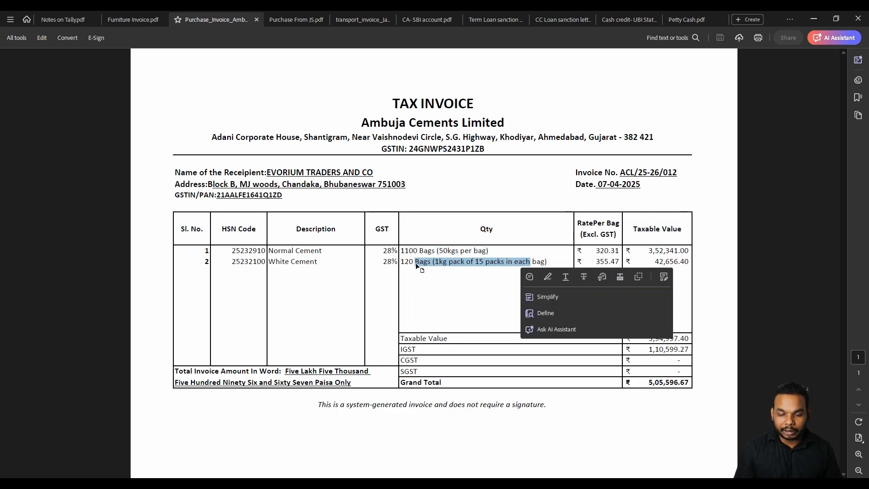
{"action": "left_click", "coordinate": [419, 266]}
{"action": "left_click_drag", "start_coordinate": [401, 261], "coordinate": [484, 252]}
{"action": "left_click", "coordinate": [432, 253]}
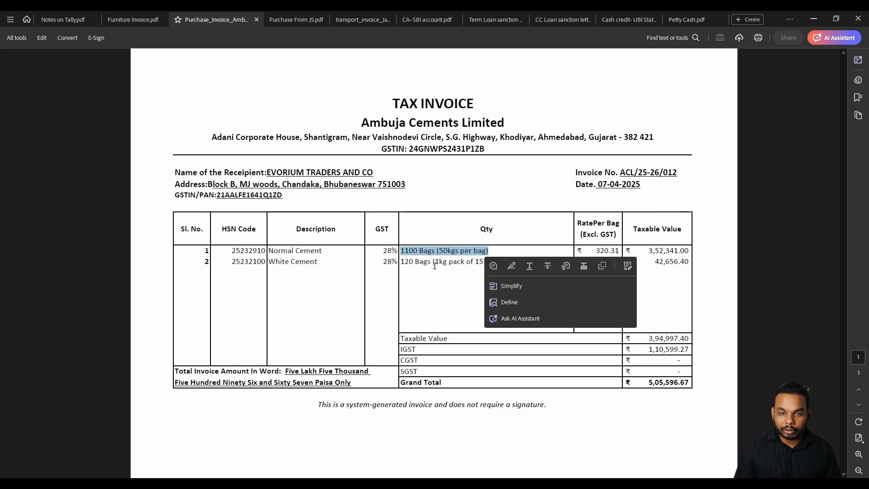
{"action": "left_click", "coordinate": [402, 264]}
{"action": "left_click_drag", "start_coordinate": [401, 262], "coordinate": [545, 267]}
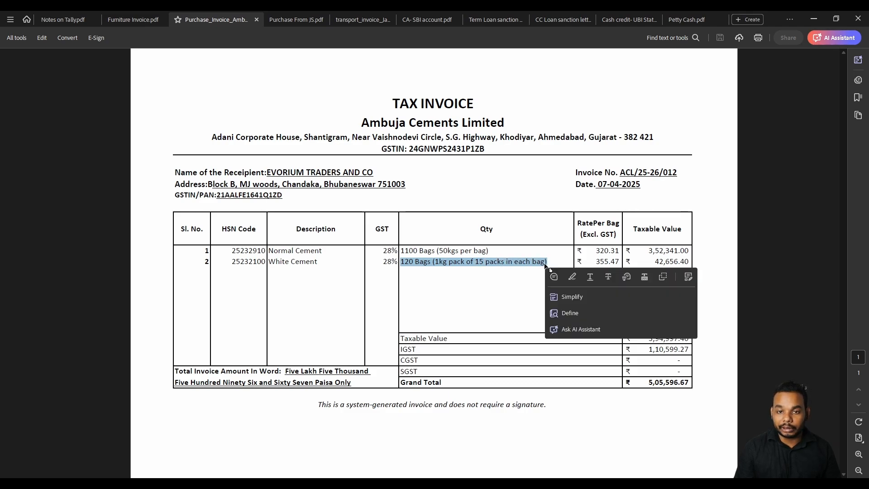
{"action": "left_click", "coordinate": [496, 262]}
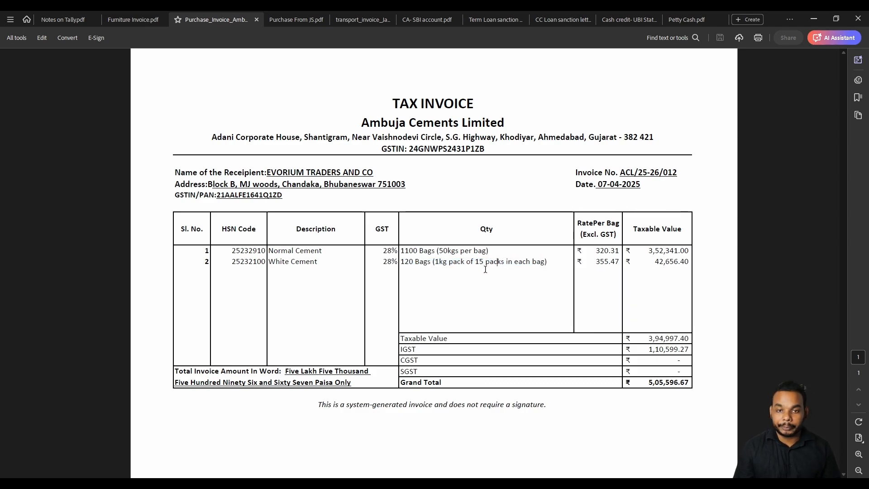
{"action": "left_click_drag", "start_coordinate": [504, 262], "coordinate": [403, 262]}
{"action": "left_click", "coordinate": [402, 262]}
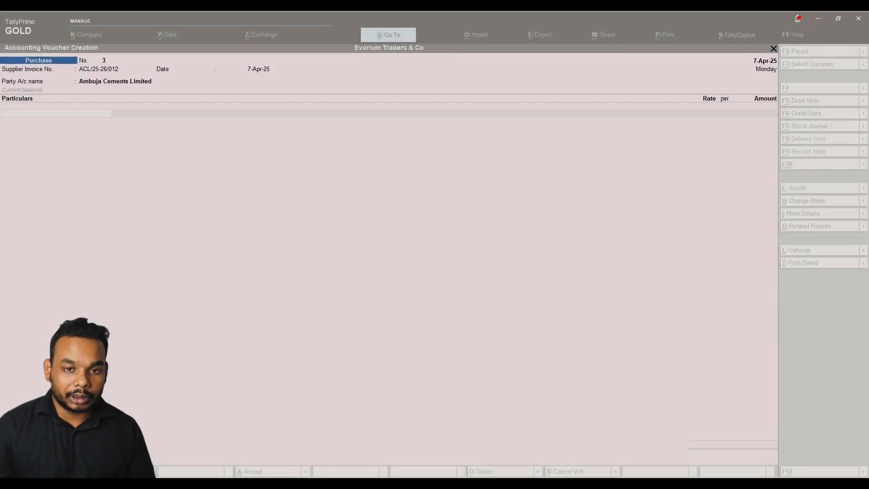
Switch Purchase voucher No. 3 to Item Invoice mode, keeping Odisha as place of supply.
{"action": "left_click", "coordinate": [528, 163]}
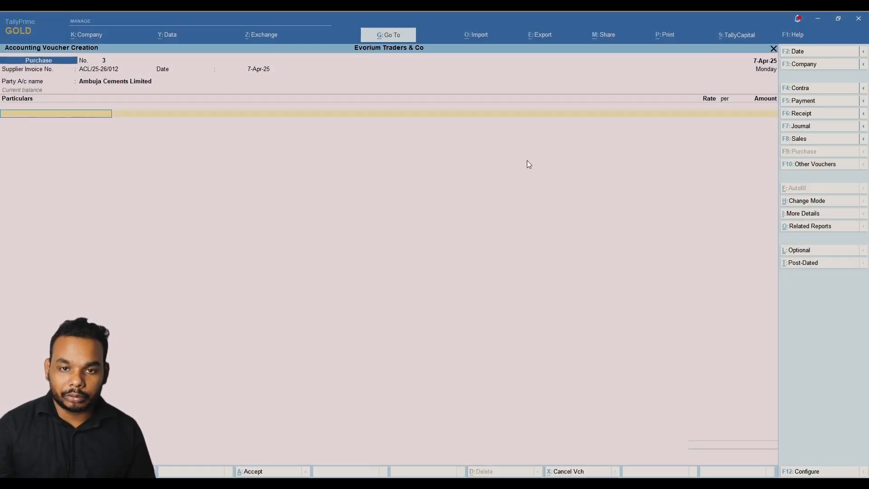
{"action": "key", "text": "alt"}
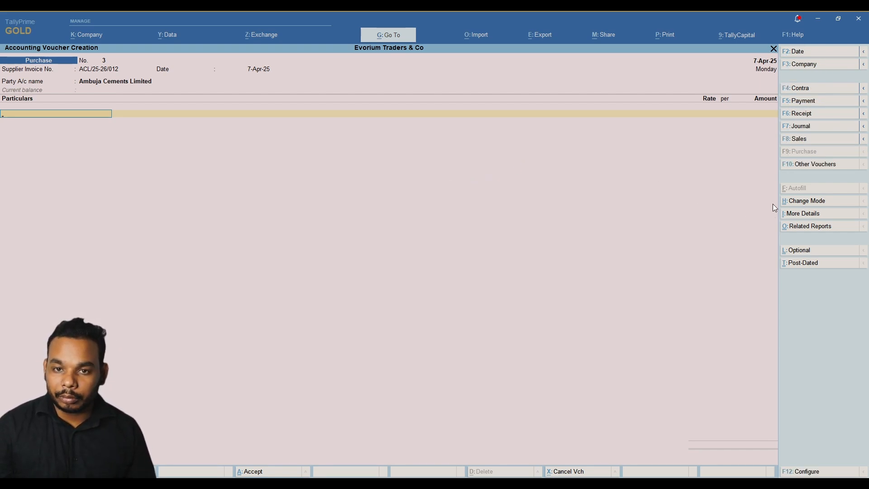
{"action": "left_click", "coordinate": [811, 203]}
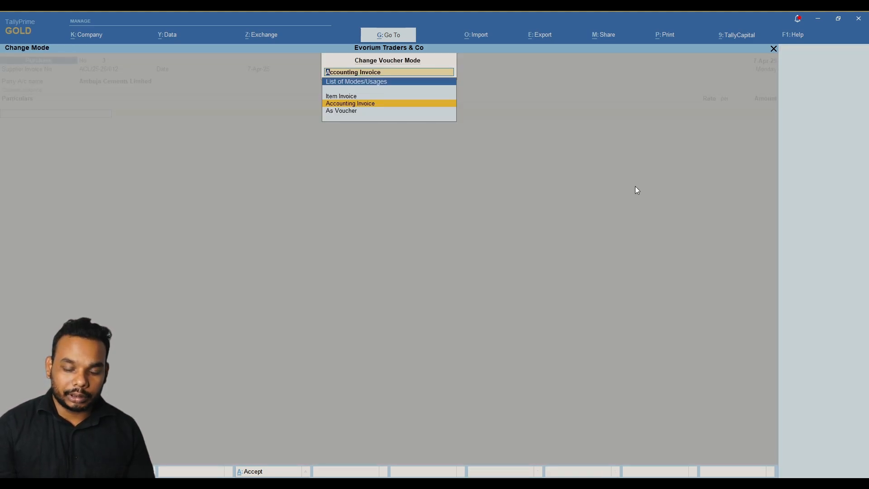
{"action": "key", "text": "Up"}
{"action": "key", "text": "Return"}
{"action": "key", "text": "Return"}
{"action": "key", "text": "Return"}
{"action": "key", "text": "Return"}
{"action": "key", "text": "Return"}
{"action": "key", "text": "Return"}
{"action": "key", "text": "Return"}
{"action": "key", "text": "Return"}
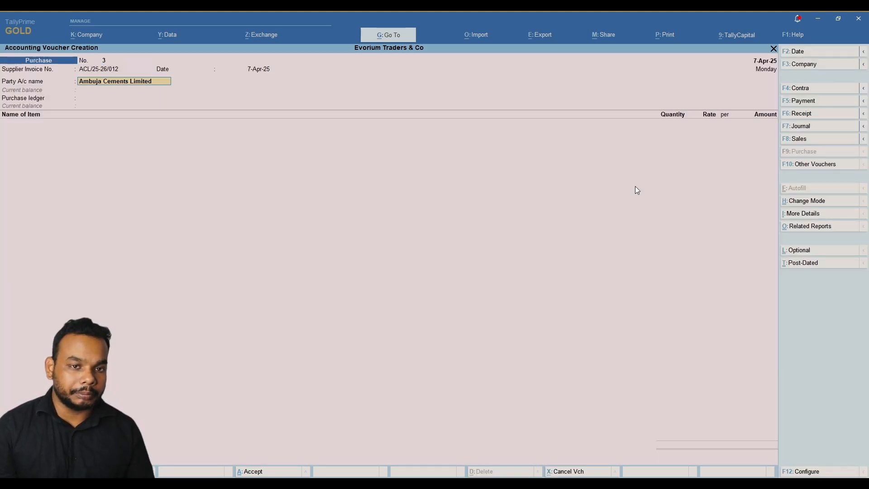
{"action": "key", "text": "Return"}
{"action": "key", "text": "Return"}
{"action": "key", "text": "Return"}
{"action": "key", "text": "Return"}
{"action": "key", "text": "Return"}
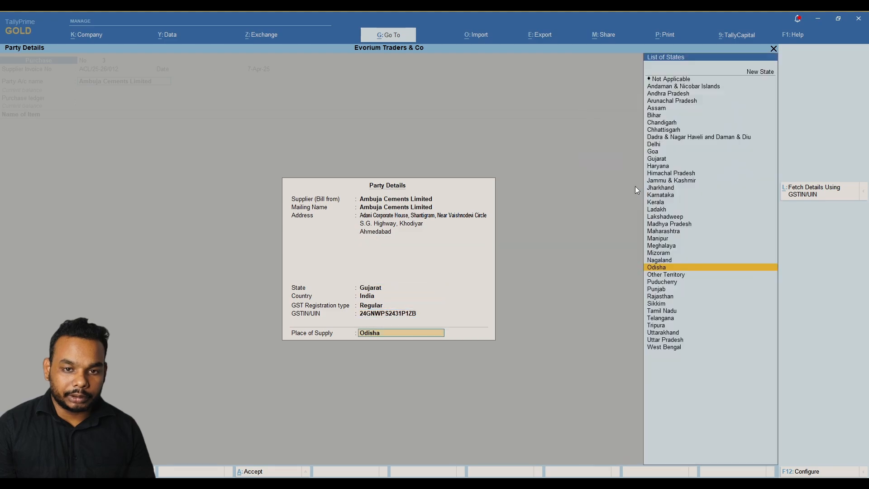
{"action": "key", "text": "Return"}
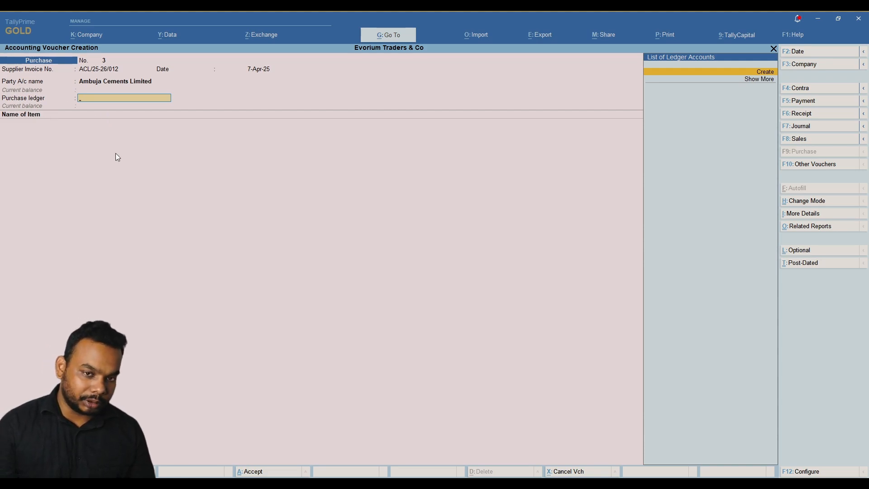
Create and save a GST Purchase ledger under Purchase Accounts with Goods as type of supply.
{"action": "key", "text": "Return"}
{"action": "type", "text": "GST Purchase"}
{"action": "key", "text": "Return"}
{"action": "type", "text": "Purc"}
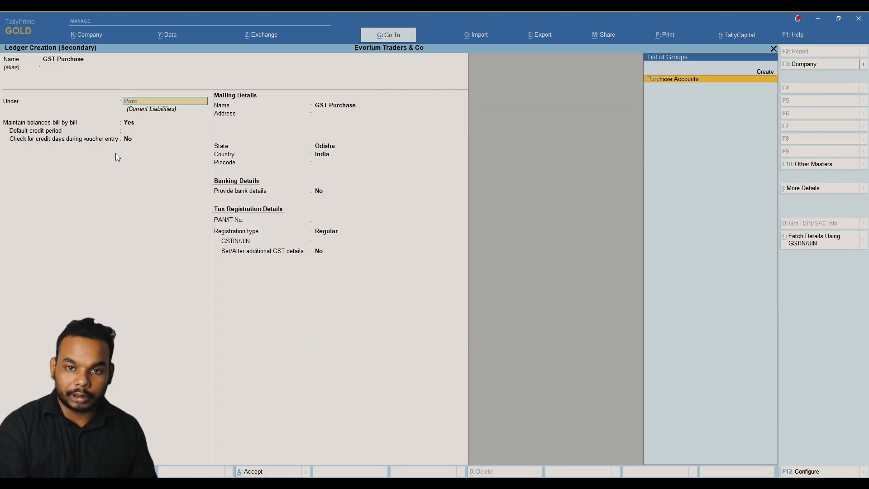
{"action": "key", "text": "Return"}
{"action": "key", "text": "Return"}
{"action": "key", "text": "Return"}
{"action": "key", "text": "Return"}
{"action": "key", "text": "Return"}
{"action": "key", "text": "Return"}
{"action": "key", "text": "Return"}
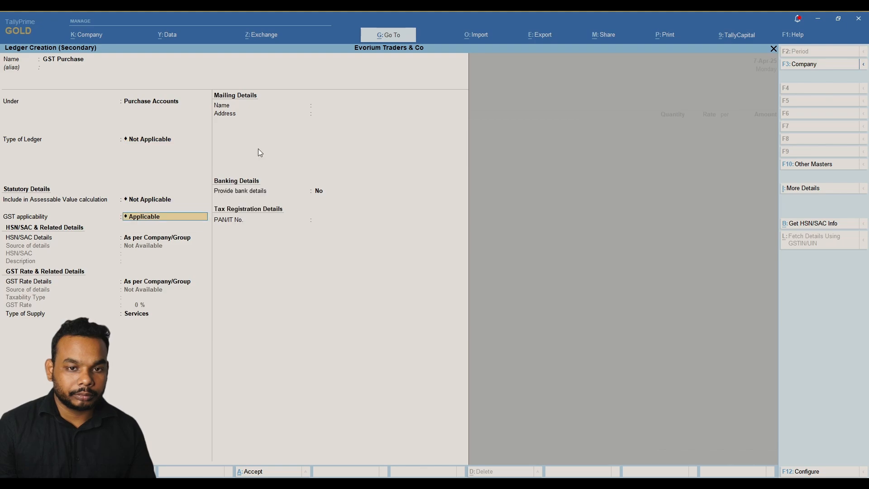
{"action": "key", "text": "Return"}
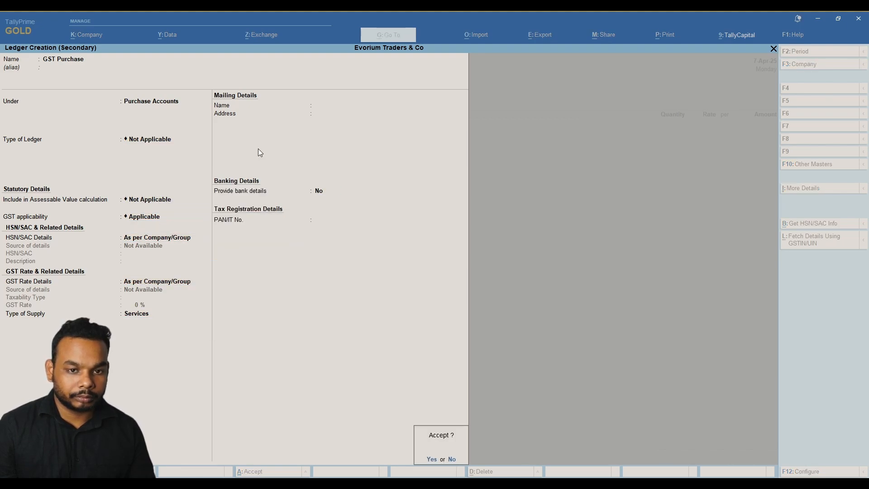
{"action": "key", "text": "Escape"}
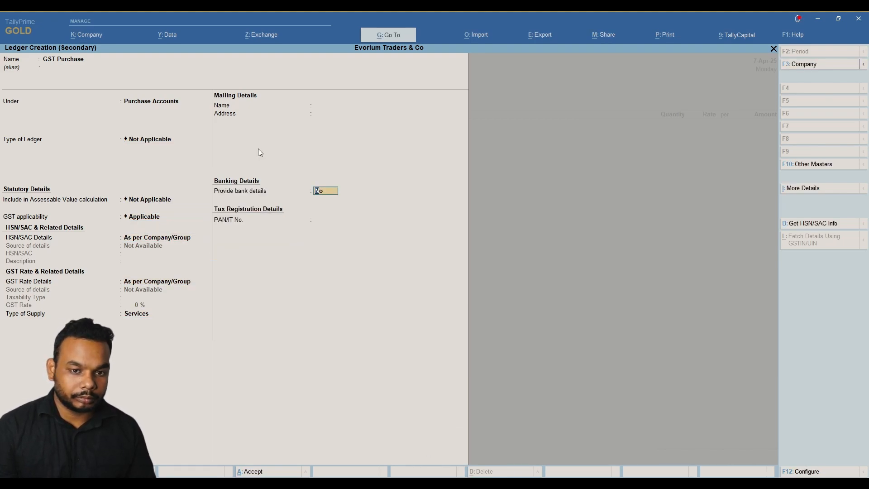
{"action": "key", "text": "BackSpace"}
{"action": "key", "text": "Up"}
{"action": "key", "text": "Return"}
{"action": "key", "text": "ctrl+a"}
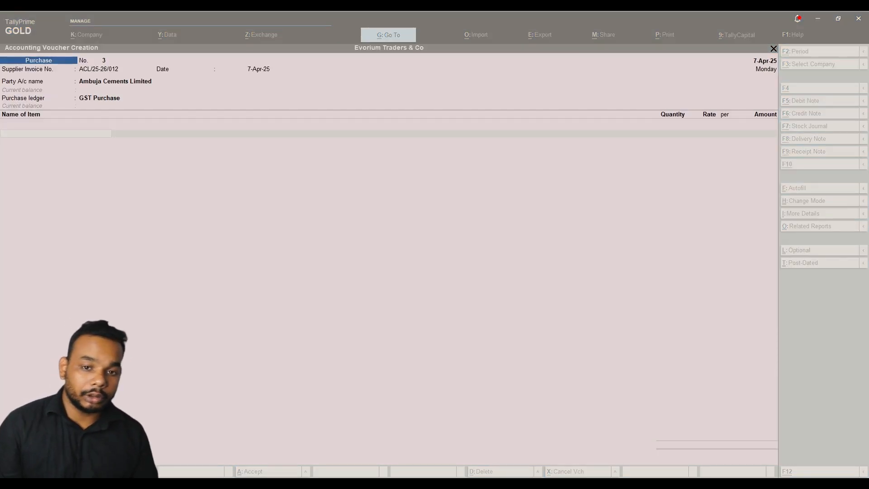
Start a stock item named Normal Cement and begin a new stock group for it.
{"action": "left_click", "coordinate": [259, 150]}
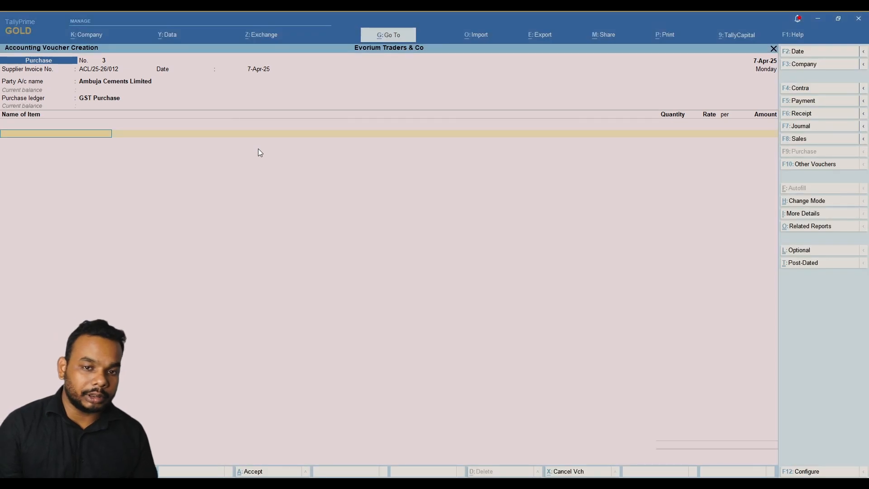
{"action": "key", "text": "alt"}
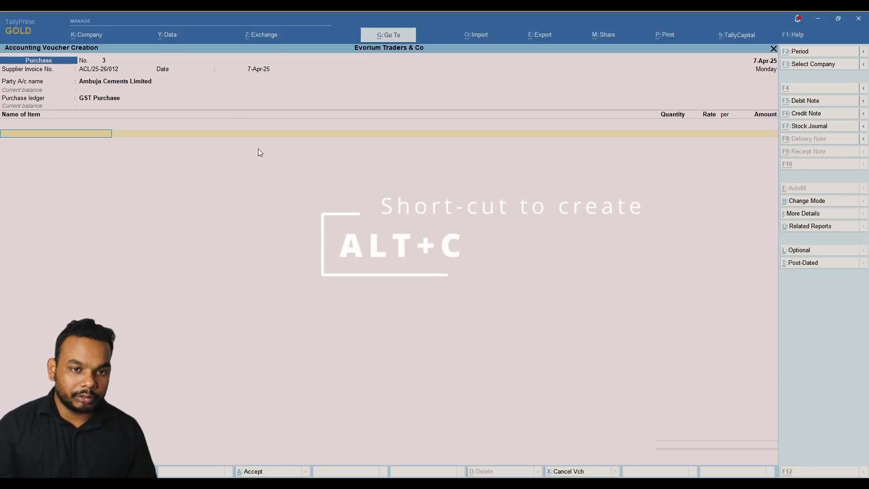
{"action": "key", "text": "alt+c"}
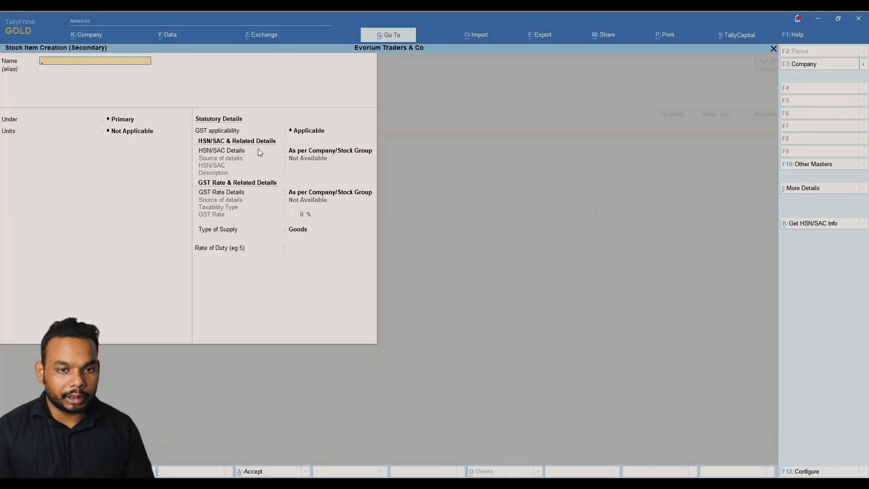
{"action": "key", "text": "alt+Tab"}
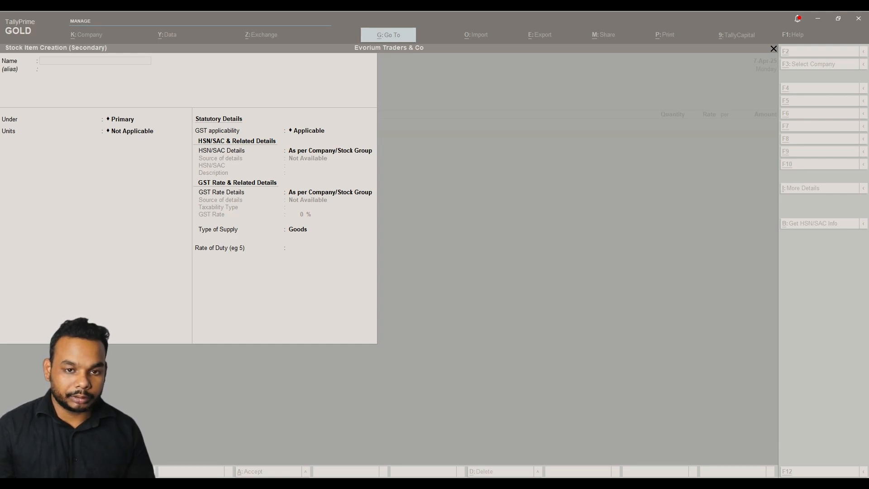
{"action": "key", "text": "alt+Tab"}
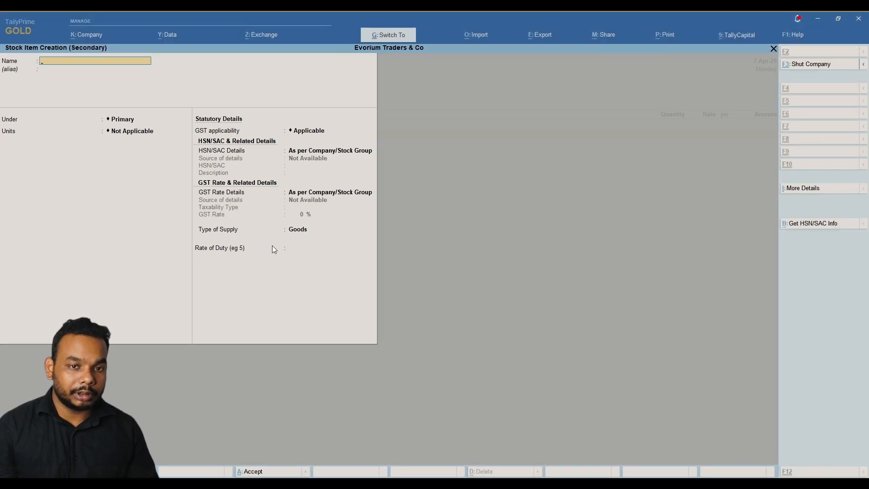
{"action": "type", "text": "Normal Cement"}
{"action": "key", "text": "Return"}
{"action": "key", "text": "Return"}
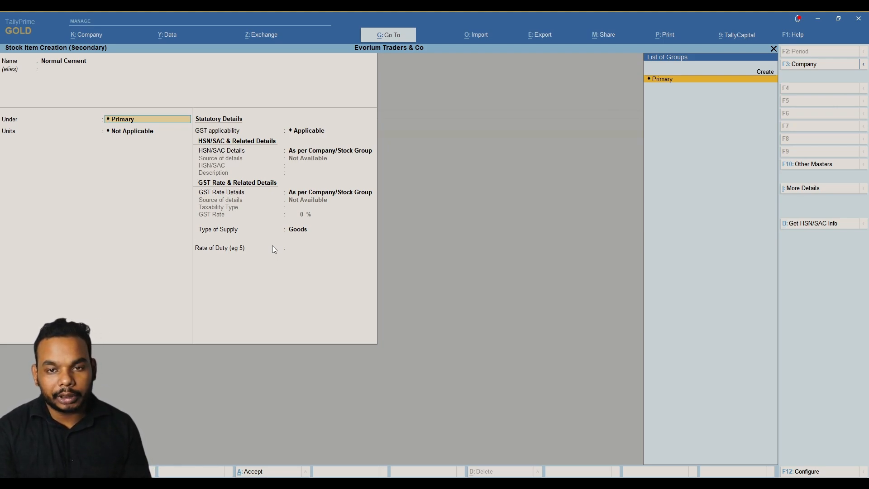
{"action": "key", "text": "alt"}
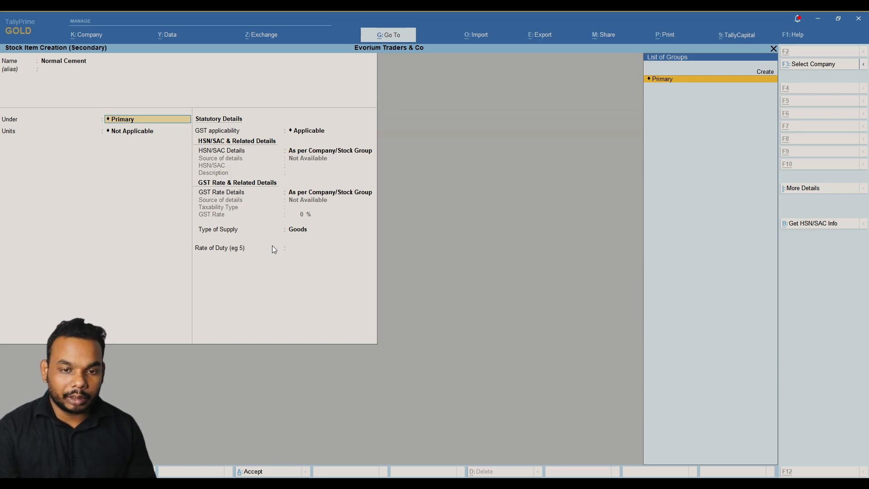
{"action": "key", "text": "alt+c"}
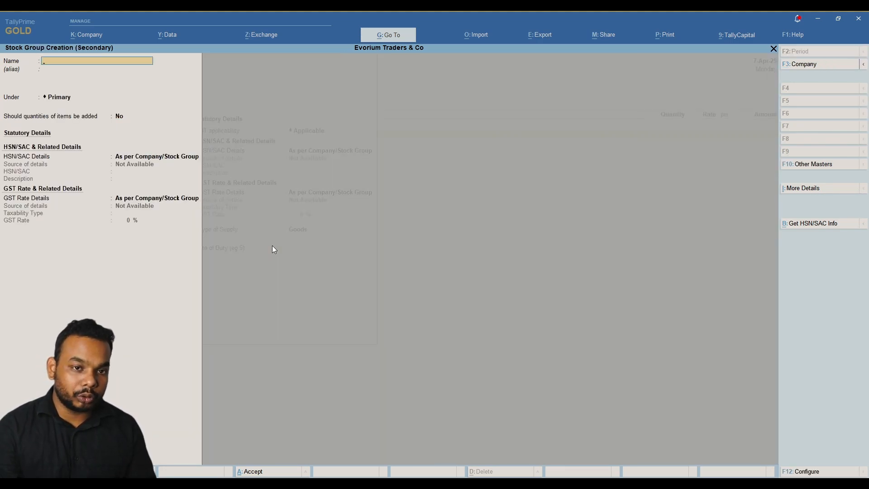
Name the stock group Cement, keep it under Primary, and move to HSN/SAC details.
{"action": "type", "text": "Ce"}
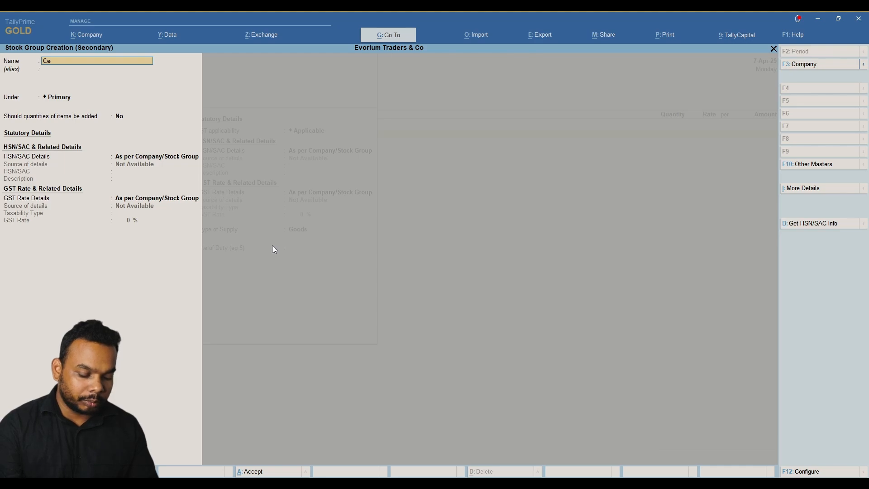
{"action": "type", "text": "ment"}
{"action": "key", "text": "Return"}
{"action": "key", "text": "Return"}
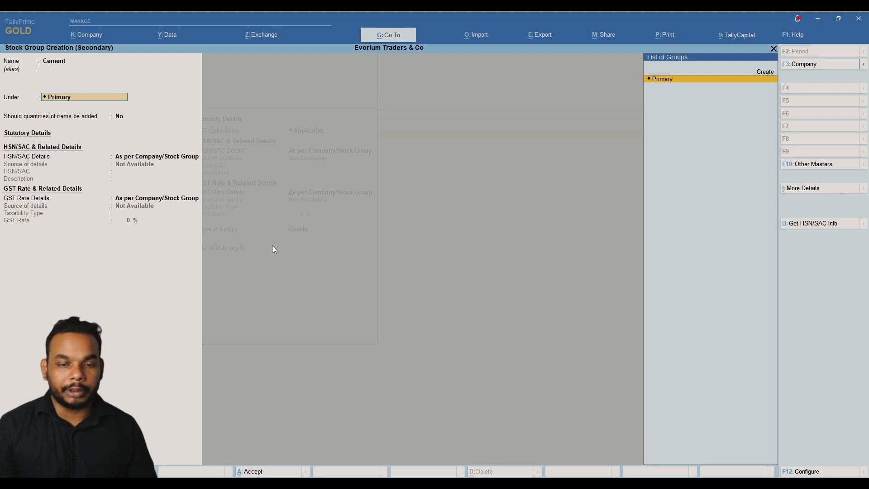
{"action": "key", "text": "Return"}
{"action": "key", "text": "Return"}
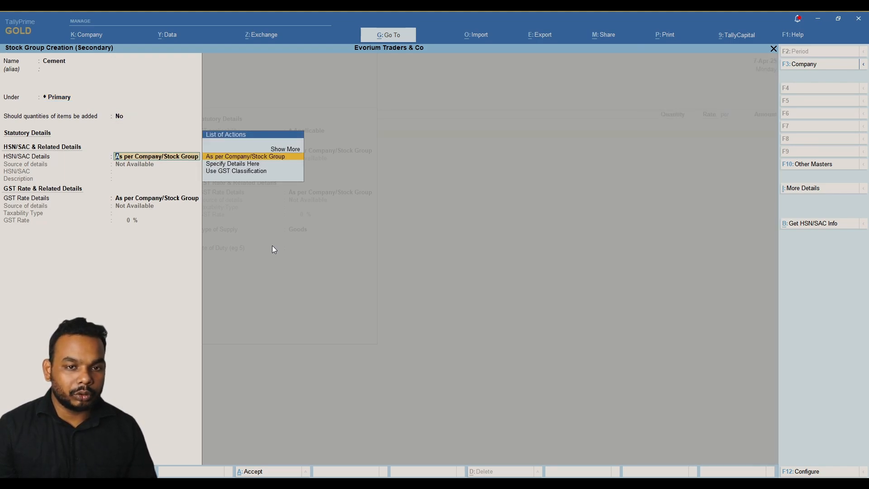
{"action": "key", "text": "Return"}
{"action": "key", "text": "Return"}
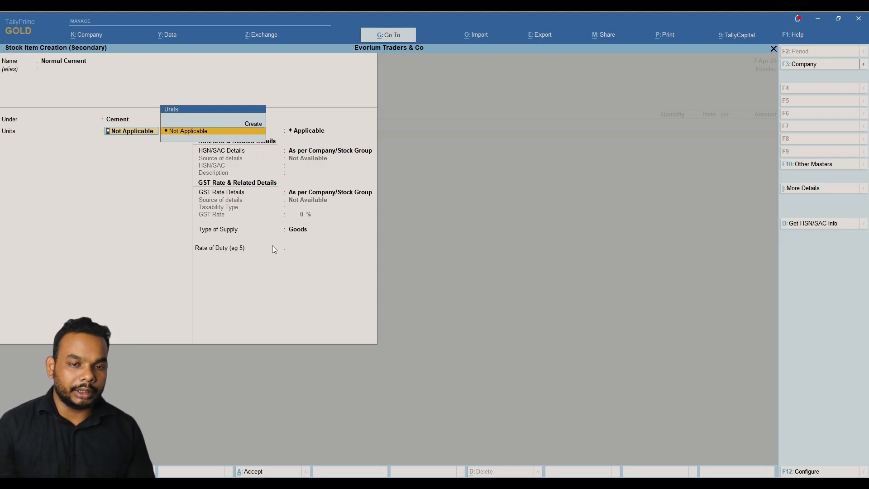
Create the simple unit Bag with formal name Bags, UQC BAG-BAGS and 0 decimal places.
{"action": "key", "text": "Up"}
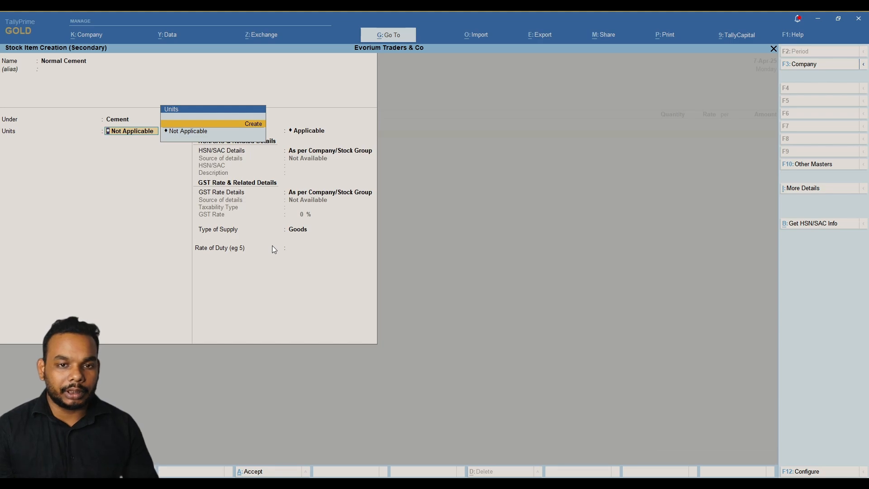
{"action": "key", "text": "Return"}
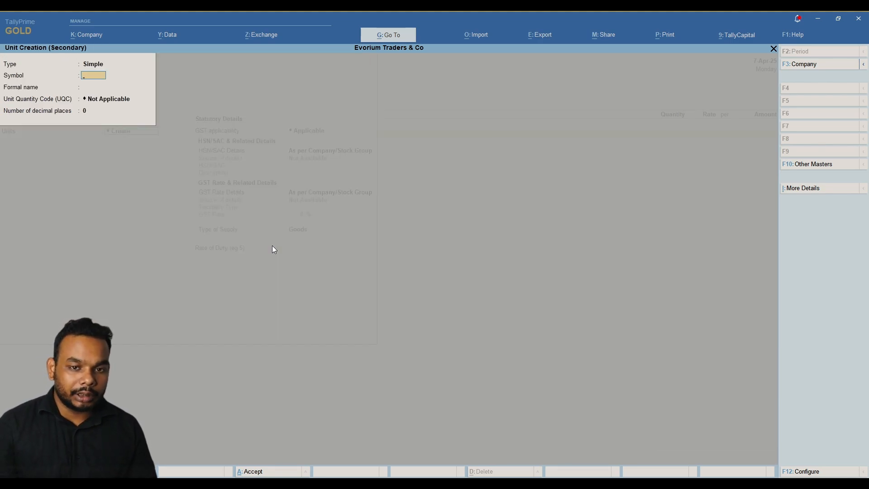
{"action": "key", "text": "BackSpace"}
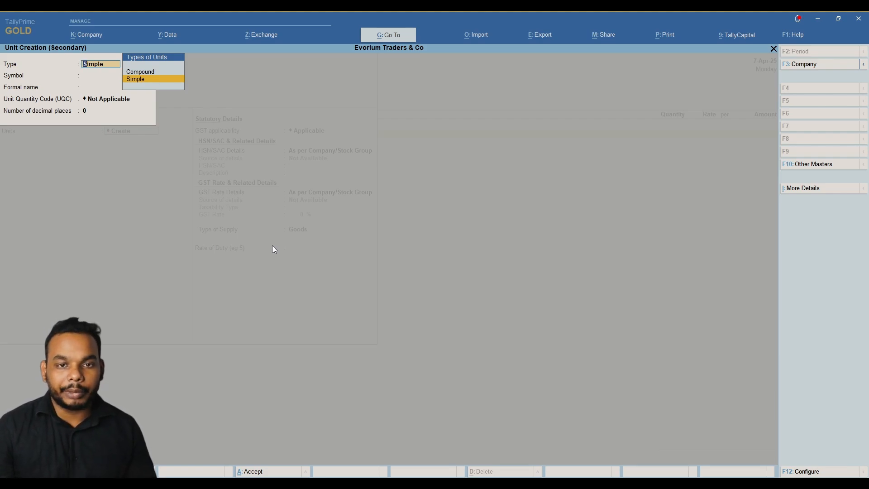
{"action": "key", "text": "Return"}
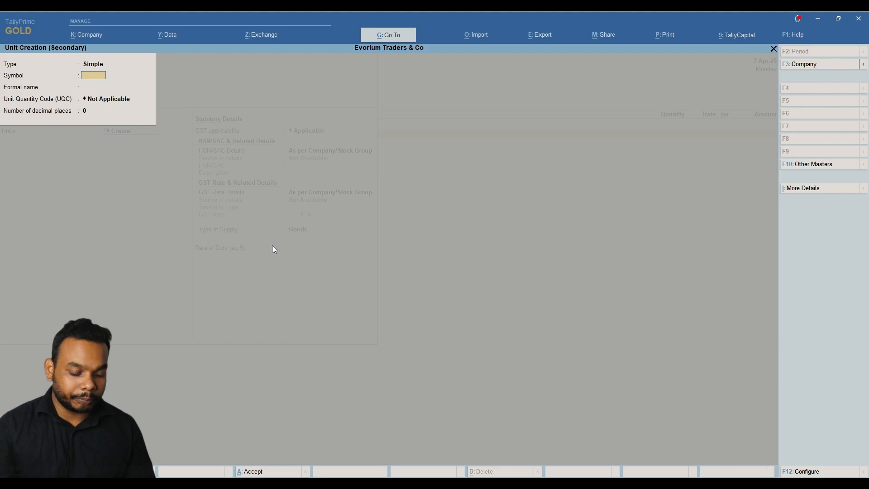
{"action": "type", "text": "Bag"}
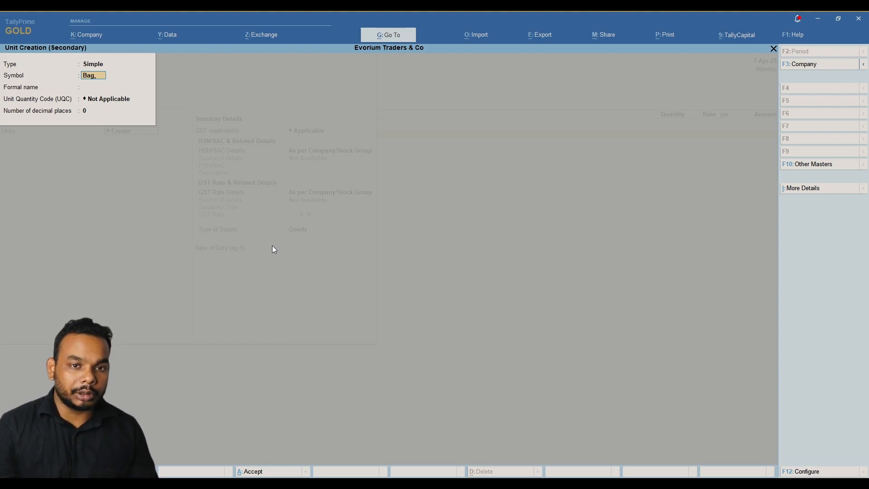
{"action": "key", "text": "Return"}
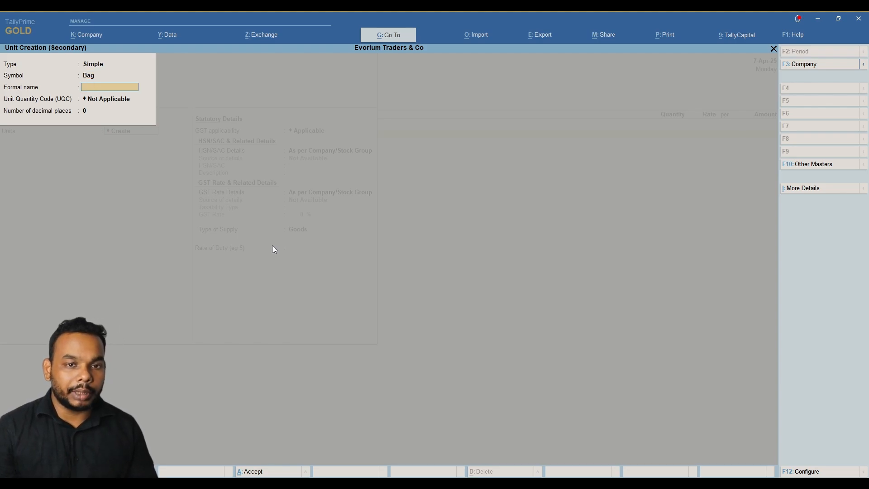
{"action": "type", "text": "Bags"}
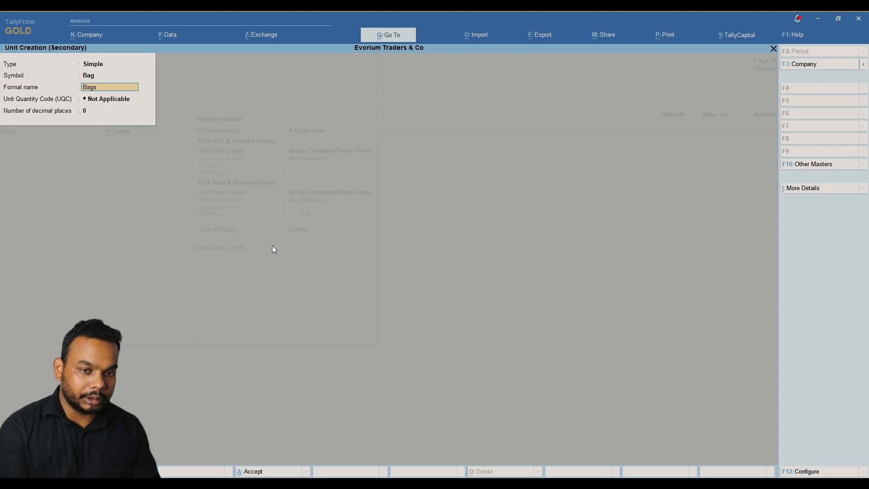
{"action": "key", "text": "Return"}
{"action": "key", "text": "Down"}
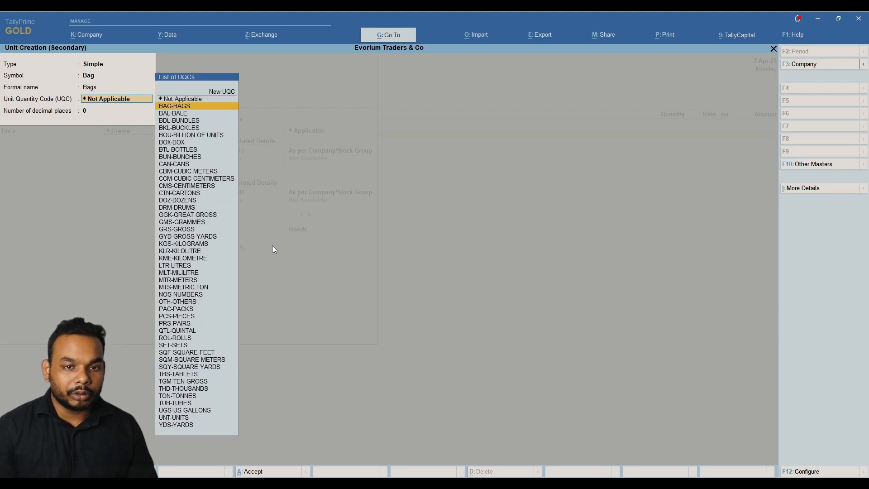
{"action": "key", "text": "Return"}
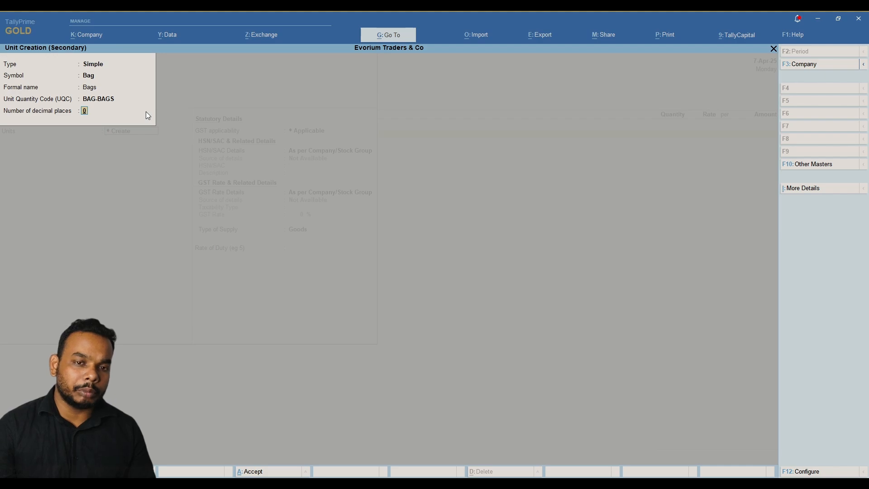
{"action": "key", "text": "Return"}
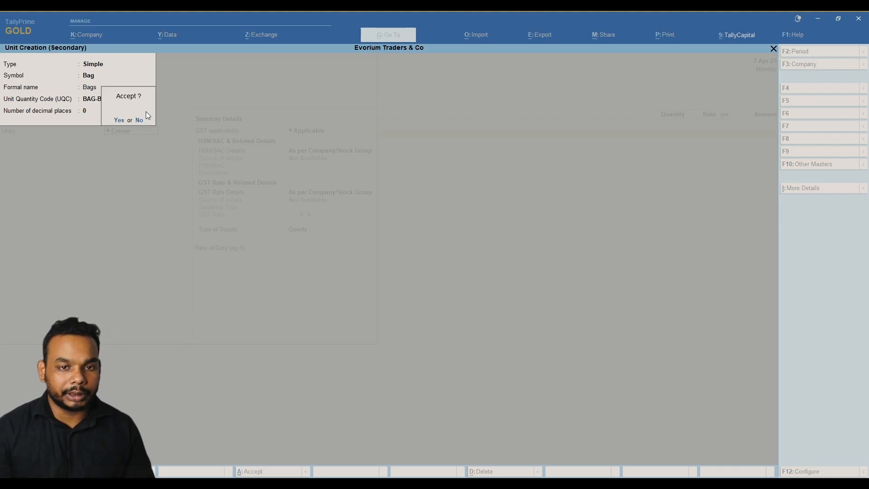
{"action": "key", "text": "Return"}
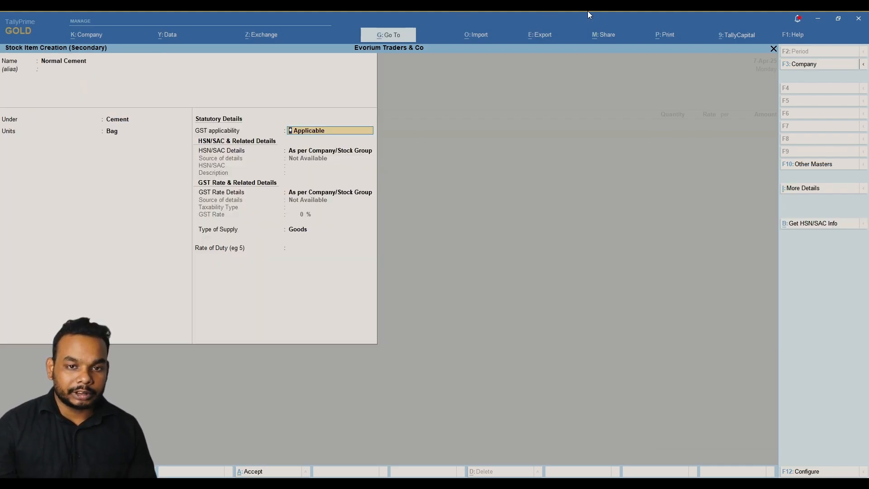
Specify HSN code 25232910 with description Cement on Normal Cement.
{"action": "key", "text": "Return"}
{"action": "key", "text": "Return"}
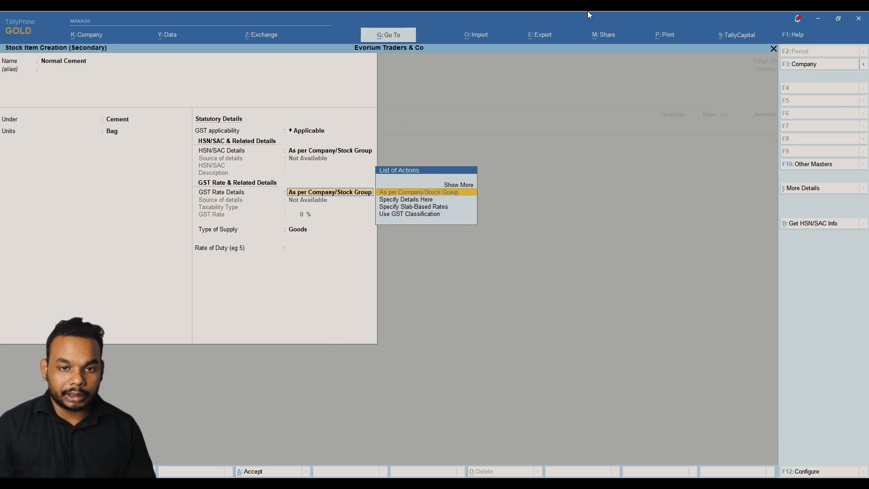
{"action": "key", "text": "BackSpace"}
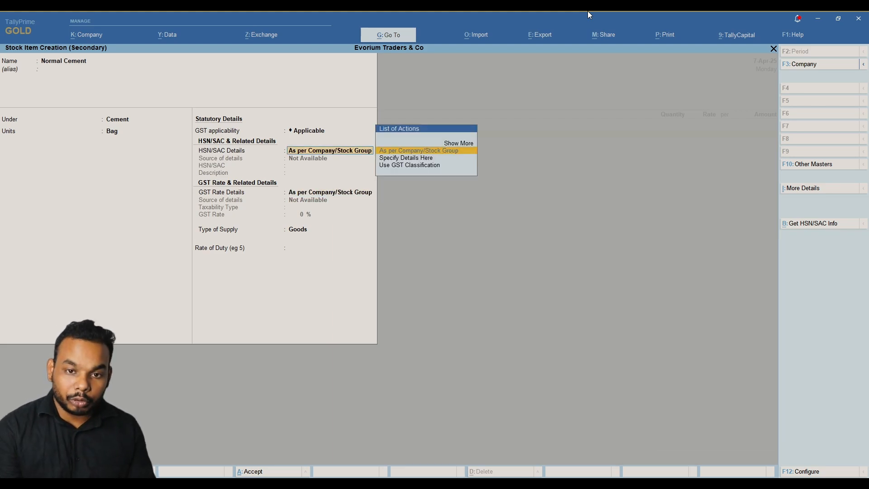
{"action": "key", "text": "Down"}
{"action": "key", "text": "Return"}
{"action": "key", "text": "alt+Tab"}
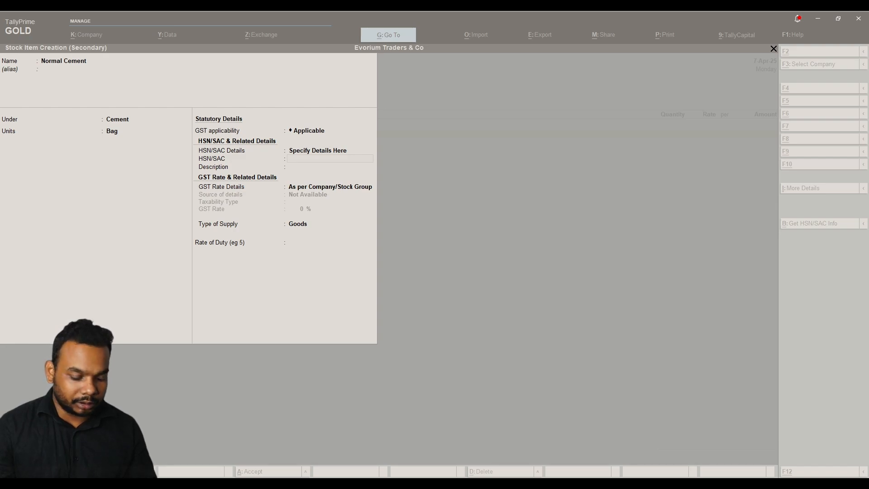
{"action": "key", "text": "alt+Tab"}
{"action": "type", "text": "25232910"}
{"action": "key", "text": "Return"}
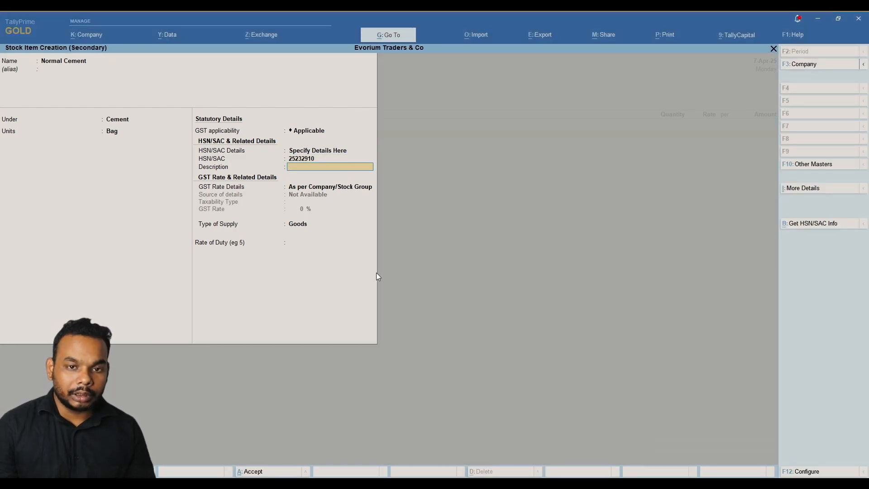
{"action": "key", "text": "alt+Tab"}
{"action": "key", "text": "alt+Tab"}
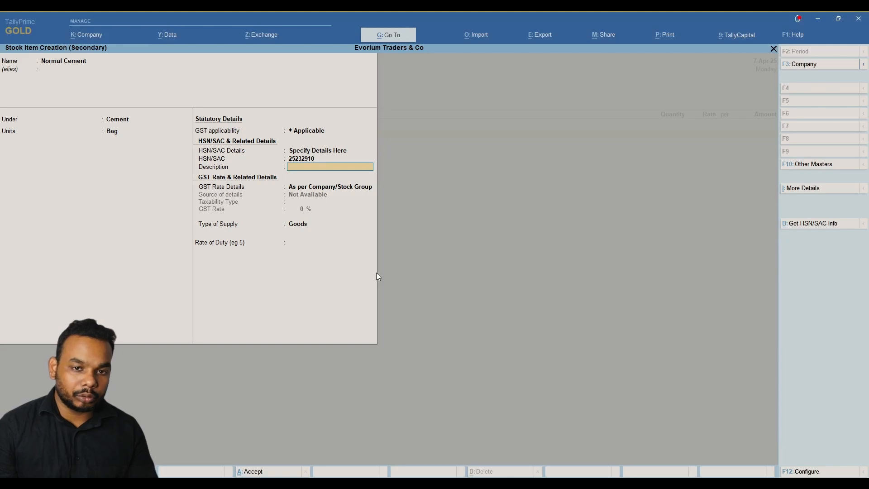
{"action": "type", "text": "Cement"}
{"action": "key", "text": "Return"}
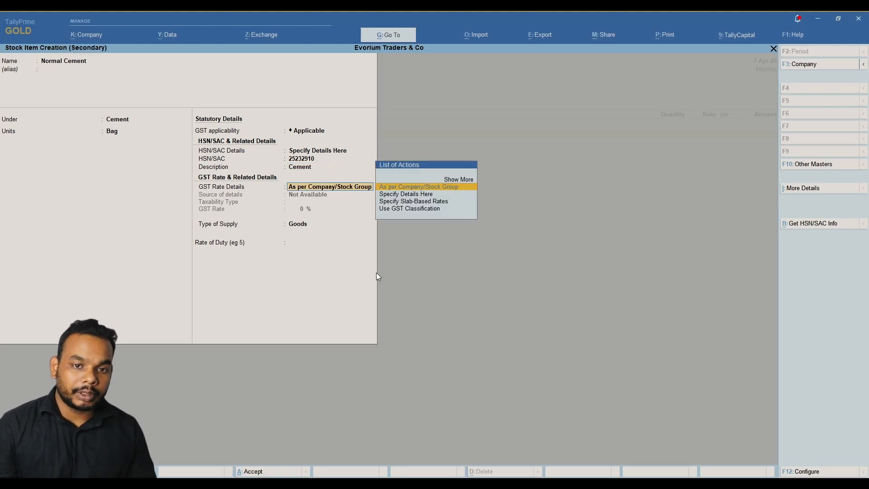
Set Normal Cement's GST rate to Taxable 28% for Goods and save the item.
{"action": "key", "text": "Down"}
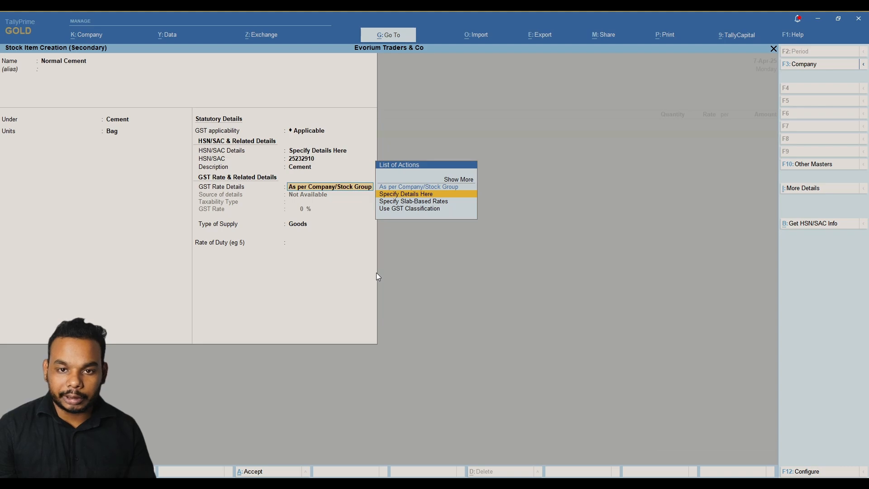
{"action": "key", "text": "Return"}
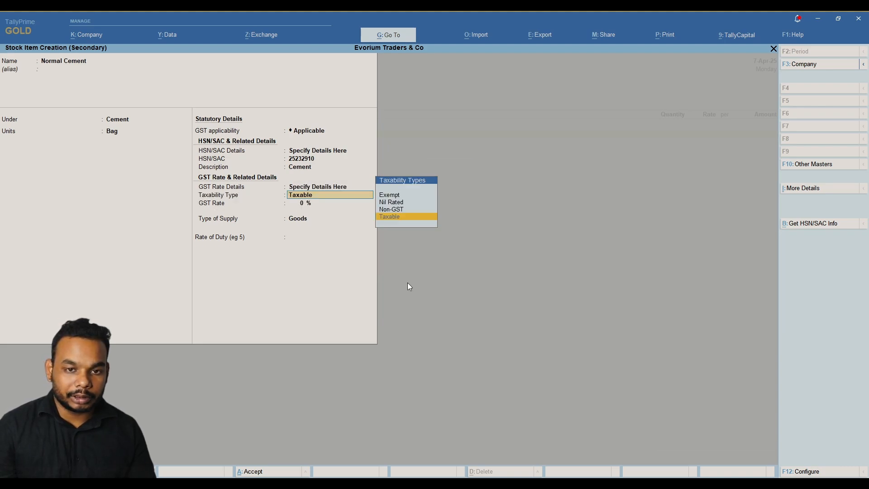
{"action": "key", "text": "Return"}
{"action": "type", "text": "2"}
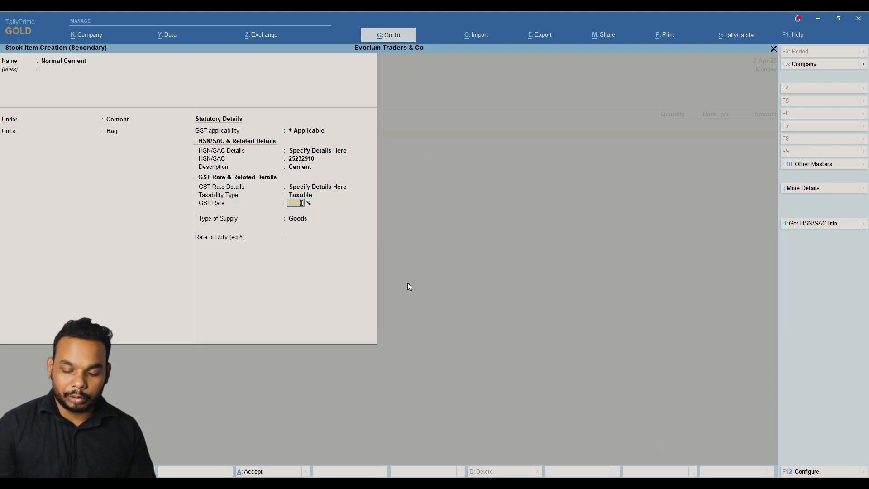
{"action": "type", "text": "8"}
{"action": "key", "text": "Return"}
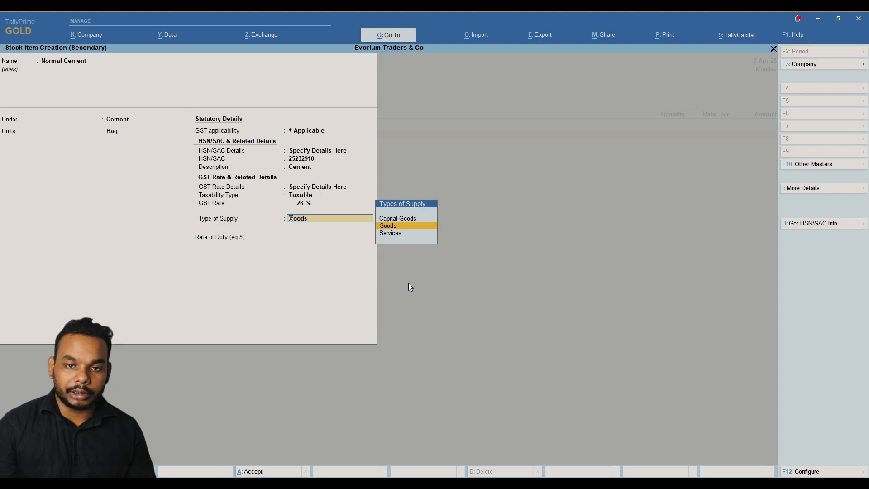
{"action": "key", "text": "Return"}
{"action": "key", "text": "Return"}
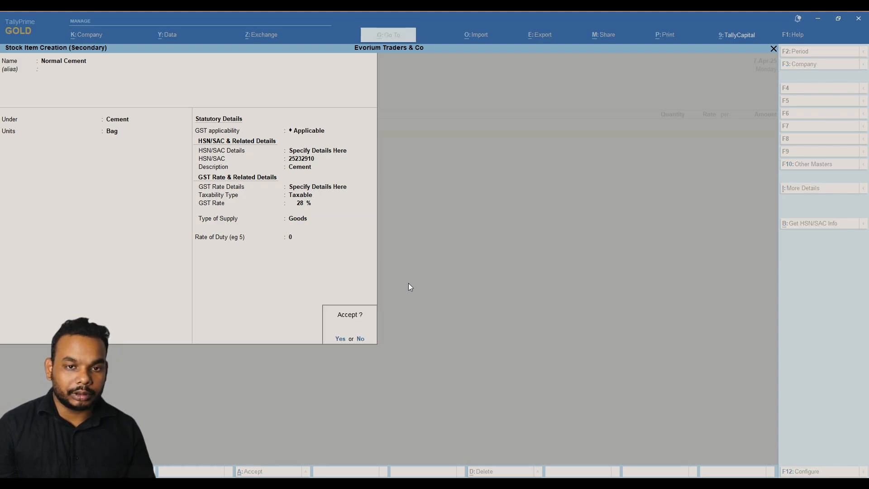
{"action": "key", "text": "Return"}
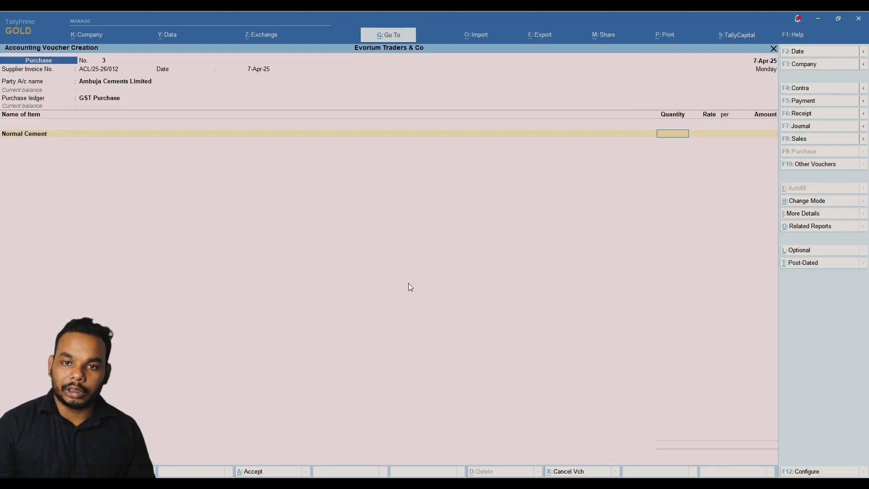
Enter 1,100 bags of Normal Cement at 320.31 (3,52,341.00), then start a new stock item.
{"action": "key", "text": "alt+Tab"}
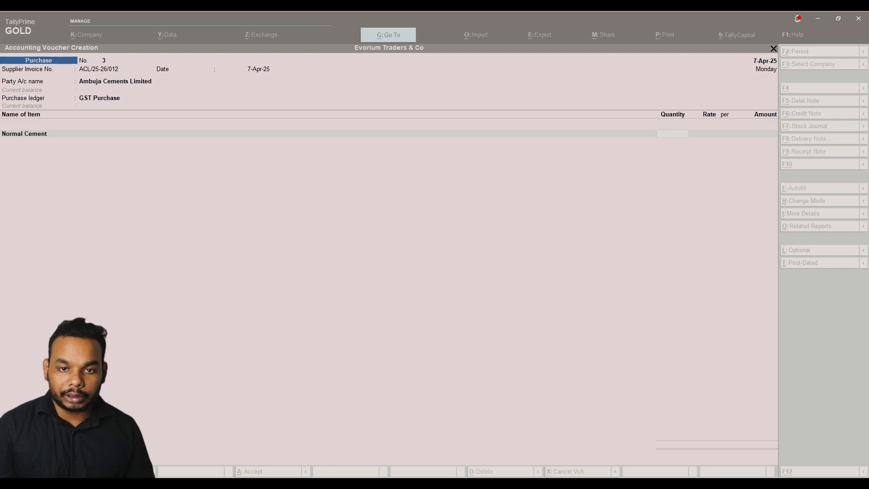
{"action": "key", "text": "alt+Tab"}
{"action": "type", "text": "1"}
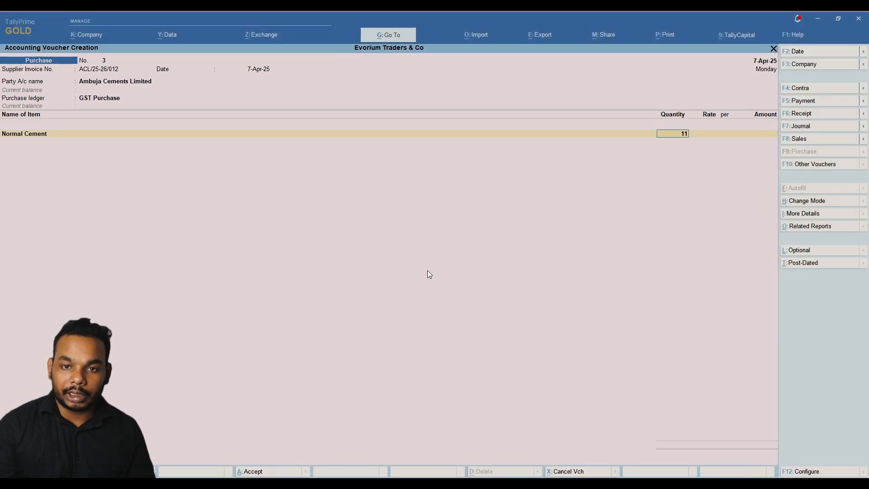
{"action": "type", "text": ",100"}
{"action": "key", "text": "Return"}
{"action": "key", "text": "alt+Tab"}
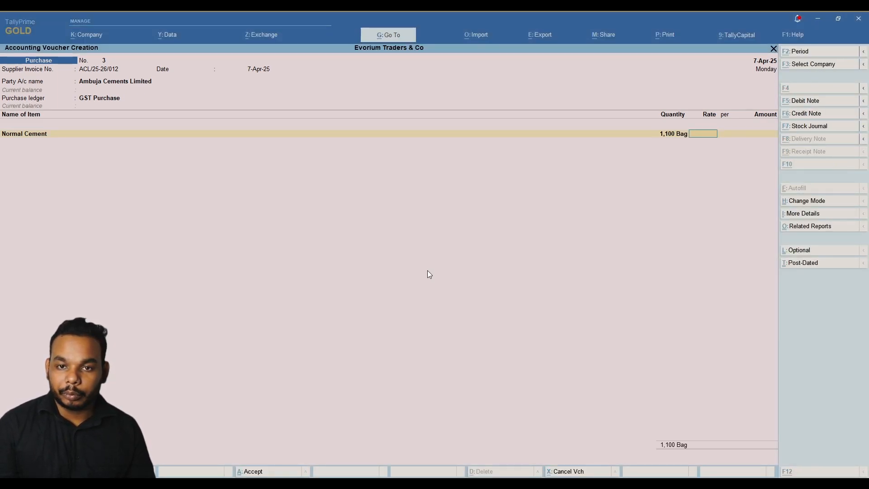
{"action": "key", "text": "alt+Tab"}
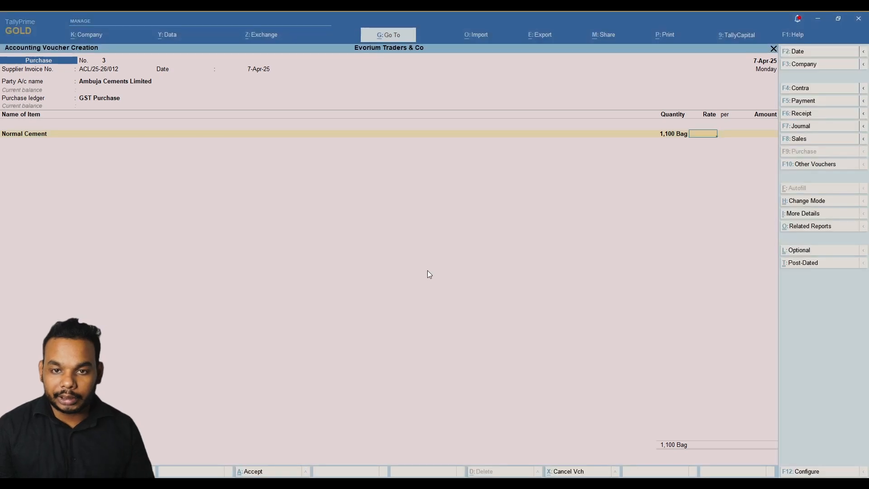
{"action": "type", "text": "320"}
{"action": "key", "text": "alt+Tab"}
{"action": "key", "text": "alt+Tab"}
{"action": "type", "text": ".31"}
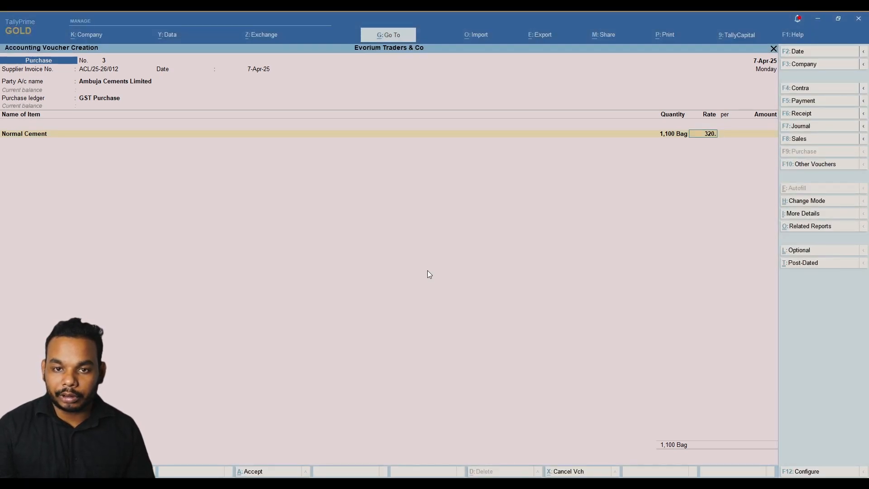
{"action": "key", "text": "Return"}
{"action": "key", "text": "Return"}
{"action": "key", "text": "Return"}
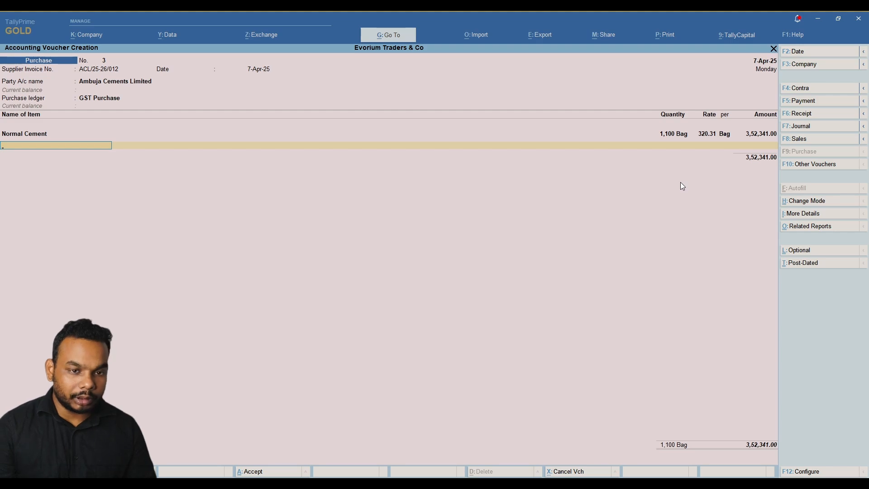
{"action": "key", "text": "alt"}
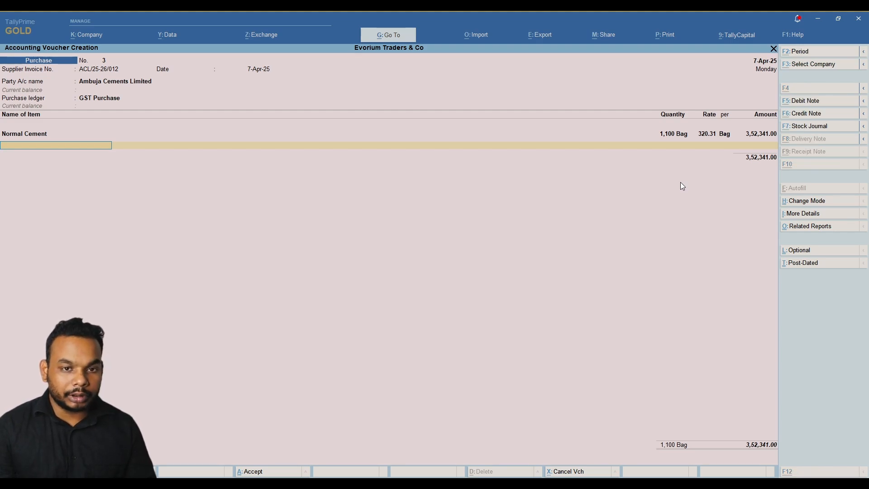
{"action": "key", "text": "alt+c"}
Name the new item White Cement under the Cement group and start creating its unit.
{"action": "type", "text": "W"}
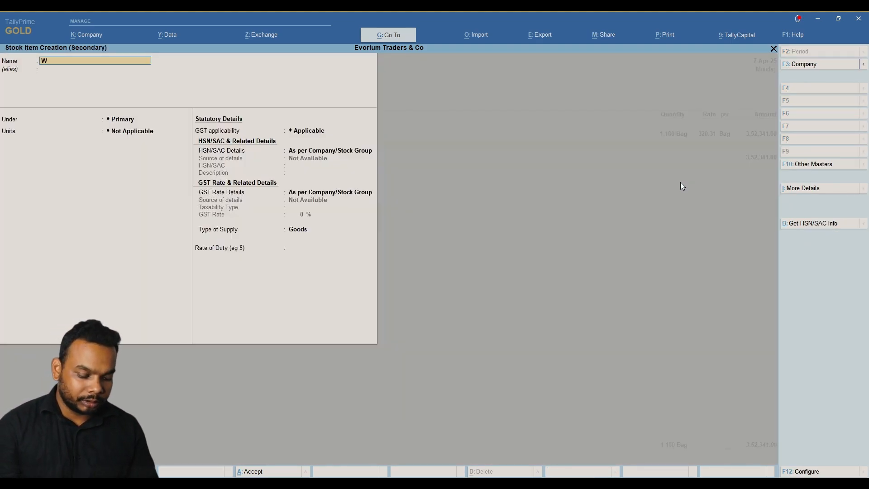
{"action": "type", "text": "hite Cement"}
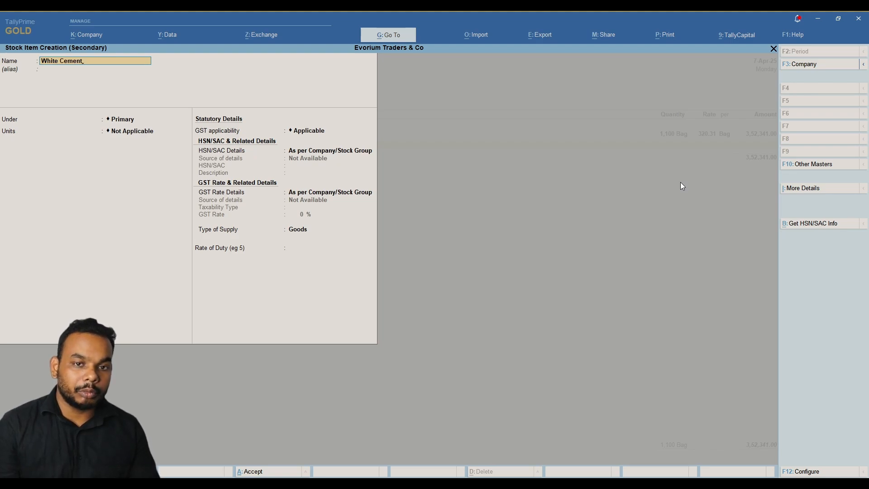
{"action": "key", "text": "Return"}
{"action": "key", "text": "Return"}
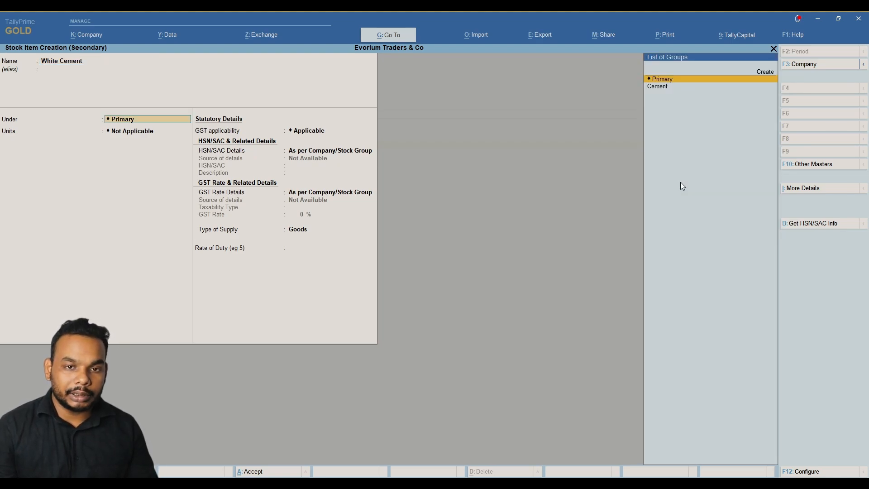
{"action": "key", "text": "Down"}
{"action": "key", "text": "Return"}
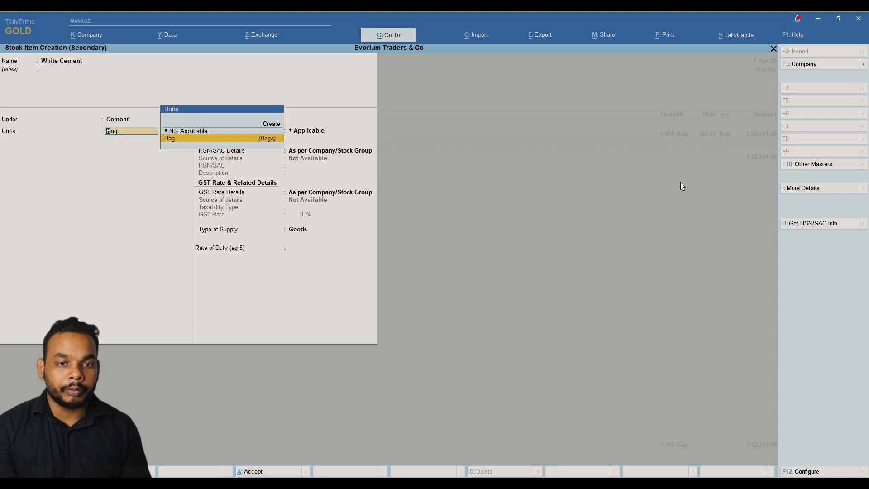
{"action": "key", "text": "Up"}
{"action": "key", "text": "Up"}
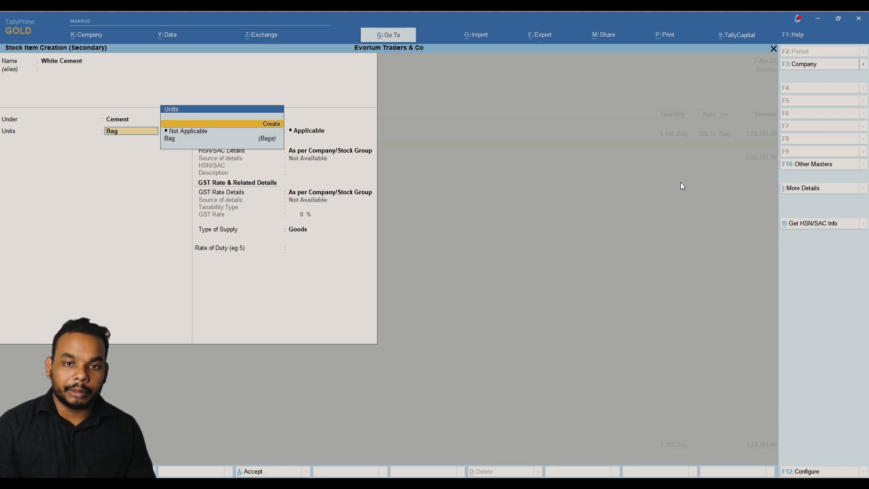
{"action": "key", "text": "Return"}
Create the unit Pack with formal name PACKS, UQC PAC-PACKS and 0 decimals.
{"action": "type", "text": "Pack"}
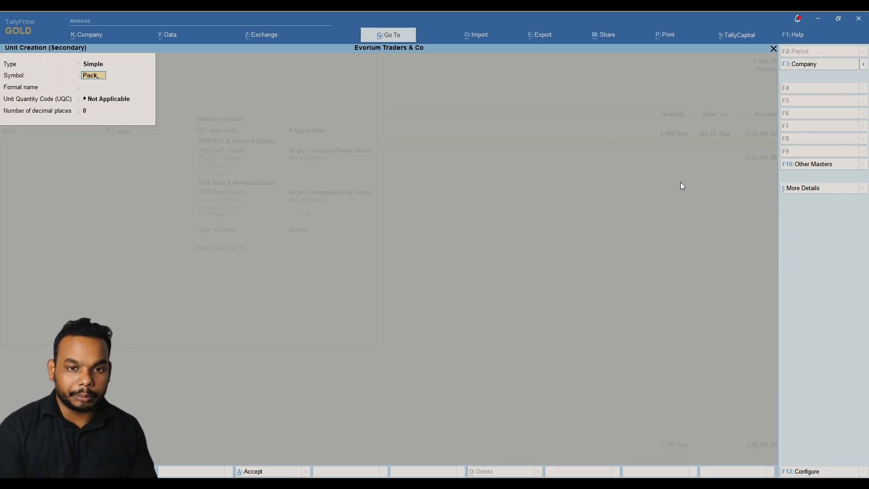
{"action": "key", "text": "Return"}
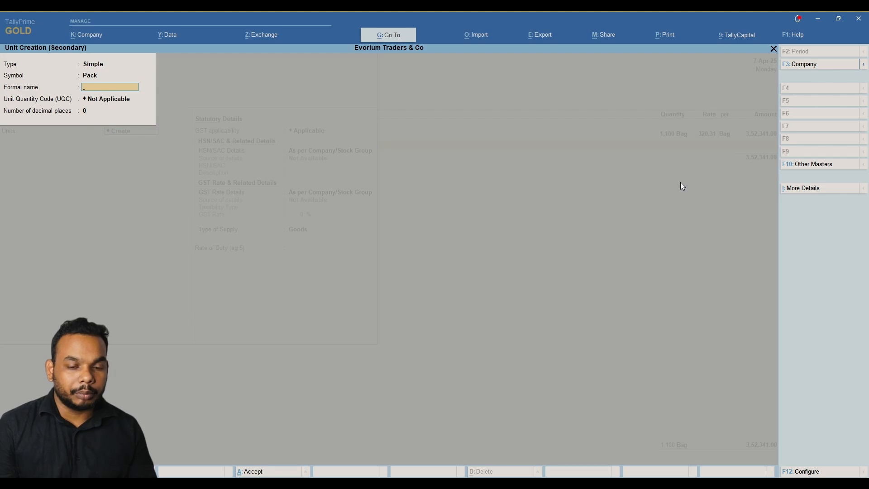
{"action": "type", "text": "O"}
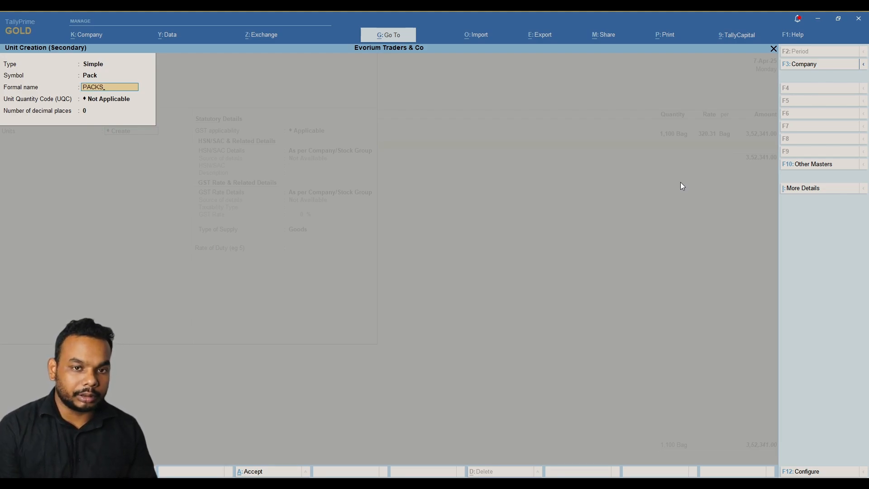
{"action": "key", "text": "Return"}
{"action": "key", "text": "Down"}
{"action": "key", "text": "Down"}
{"action": "key", "text": "Down"}
{"action": "key", "text": "Down"}
{"action": "key", "text": "Down"}
{"action": "key", "text": "Down"}
{"action": "key", "text": "Down"}
{"action": "key", "text": "Down"}
{"action": "key", "text": "Down"}
{"action": "key", "text": "Down"}
{"action": "key", "text": "Down"}
{"action": "key", "text": "Down"}
{"action": "key", "text": "Down"}
{"action": "key", "text": "Down"}
{"action": "key", "text": "Down"}
{"action": "key", "text": "Down"}
{"action": "key", "text": "Down"}
{"action": "key", "text": "Down"}
{"action": "key", "text": "Down"}
{"action": "key", "text": "Down"}
{"action": "key", "text": "Down"}
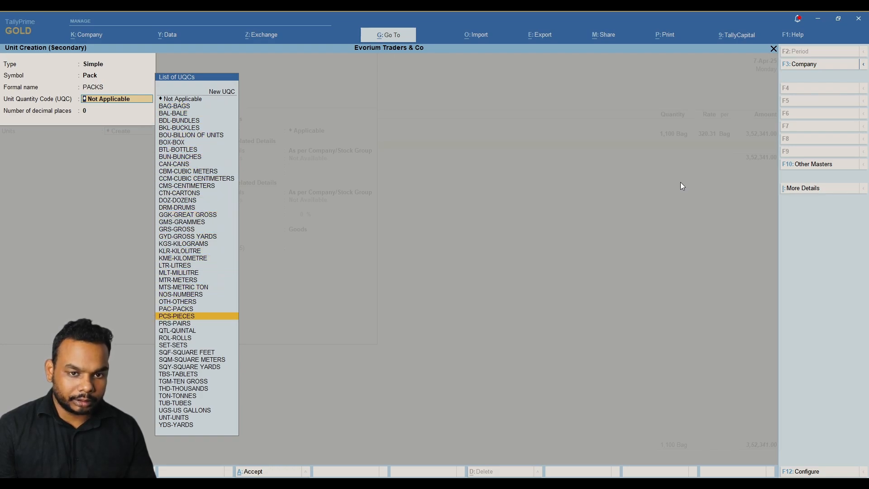
{"action": "key", "text": "Up"}
{"action": "key", "text": "Return"}
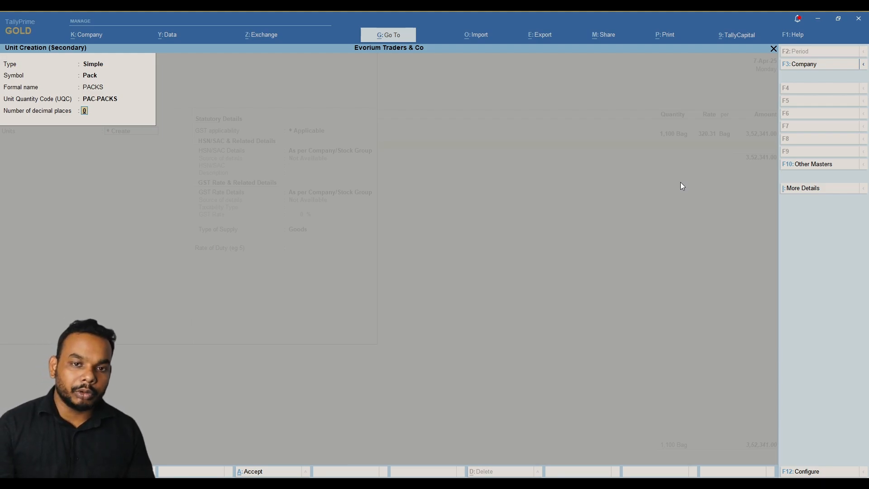
{"action": "key", "text": "Return"}
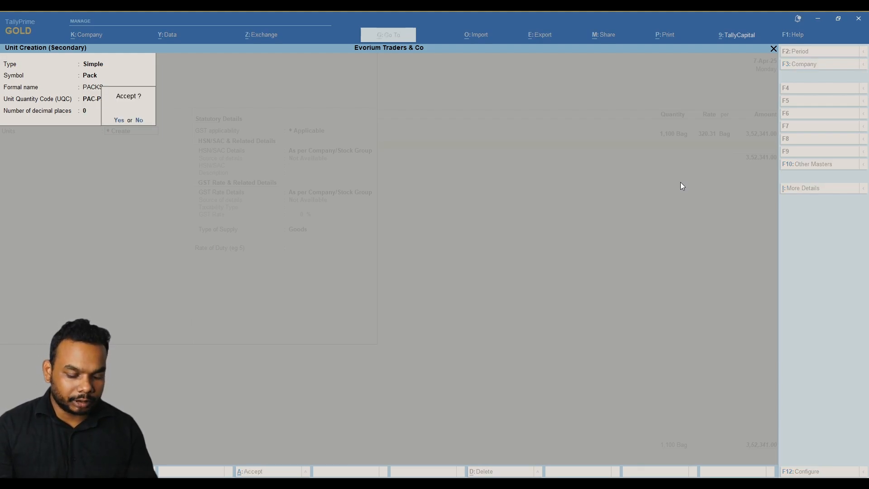
{"action": "key", "text": "Return"}
{"action": "key", "text": "BackSpace"}
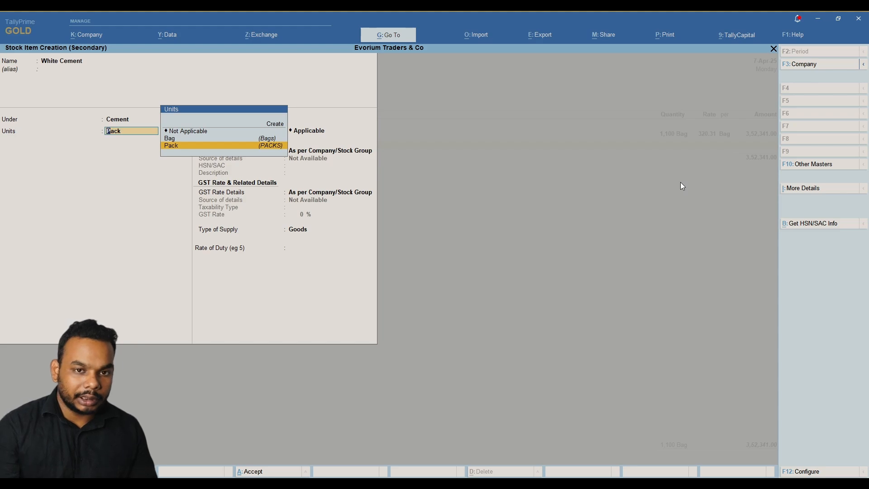
Create the compound unit Bag of 15 Pack and assign it to White Cement.
{"action": "key", "text": "Up"}
{"action": "key", "text": "Up"}
{"action": "key", "text": "Up"}
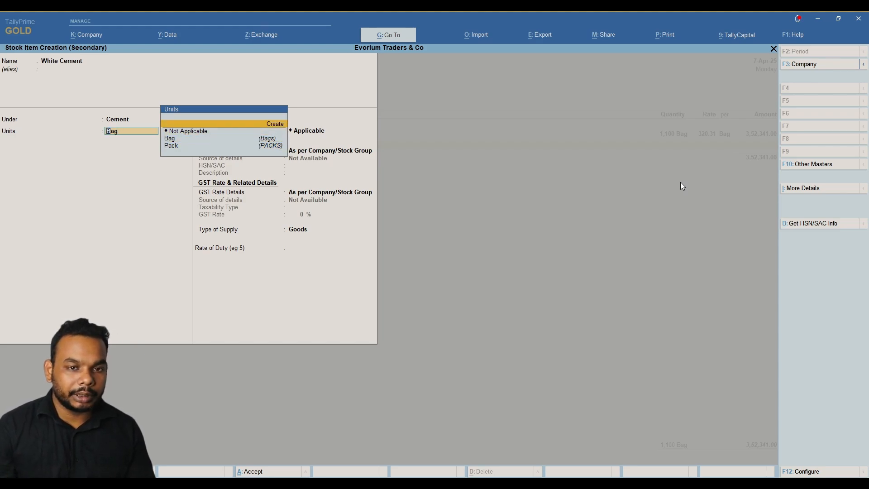
{"action": "key", "text": "Return"}
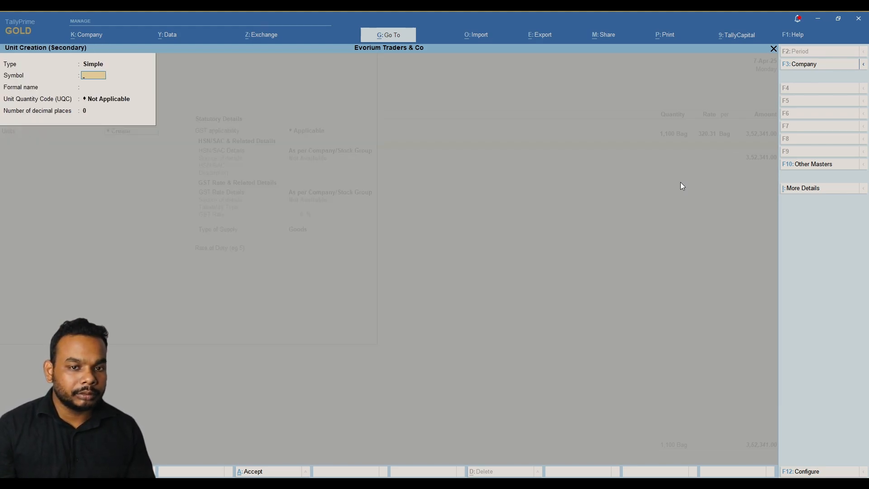
{"action": "key", "text": "BackSpace"}
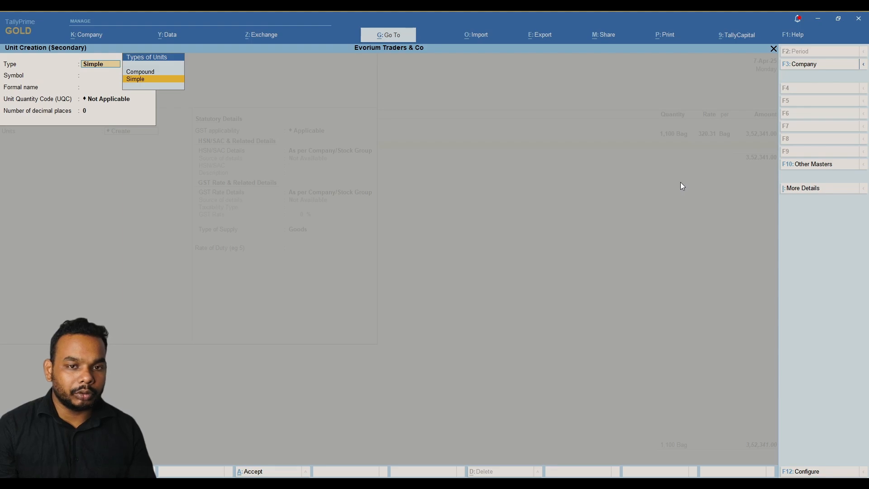
{"action": "key", "text": "Up"}
{"action": "key", "text": "Return"}
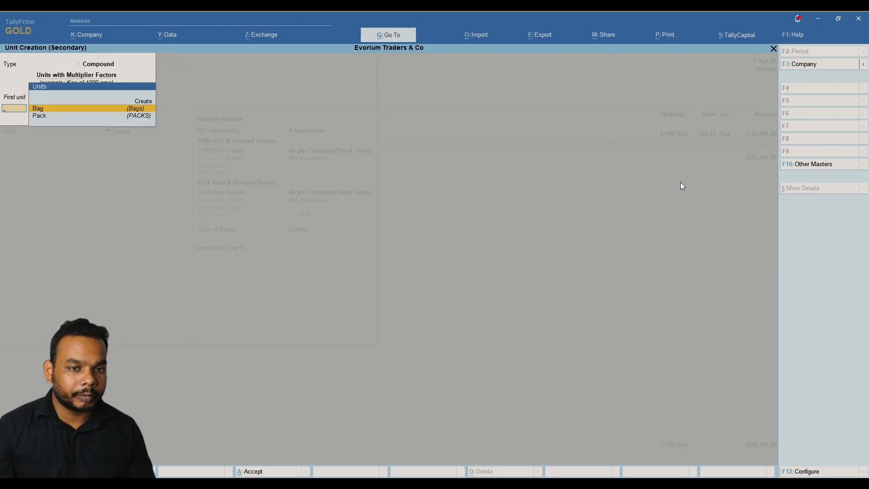
{"action": "key", "text": "Return"}
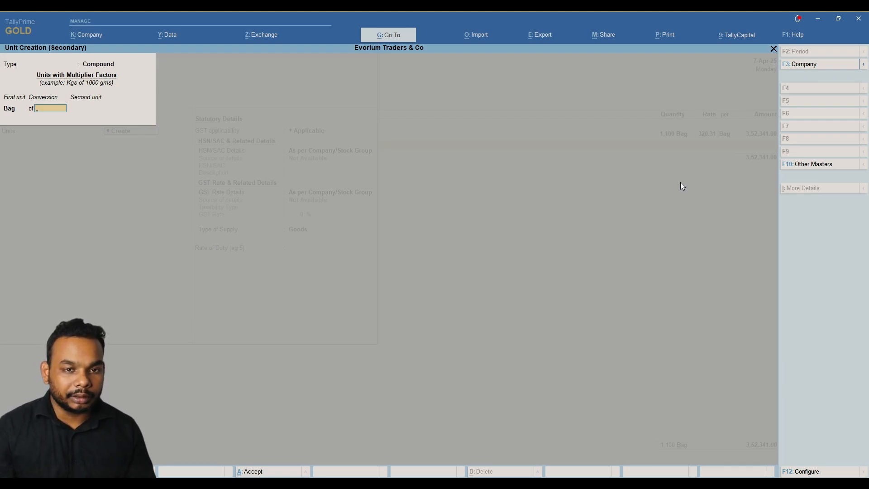
{"action": "type", "text": "15"}
{"action": "key", "text": "Return"}
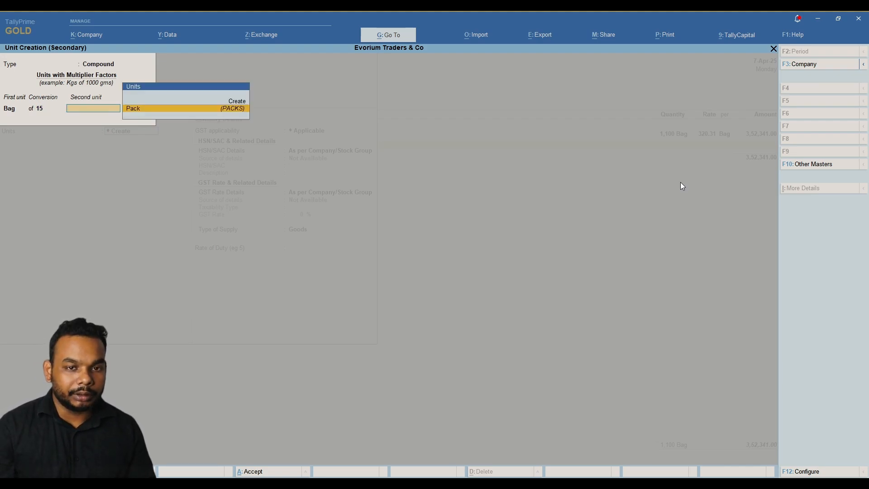
{"action": "key", "text": "Return"}
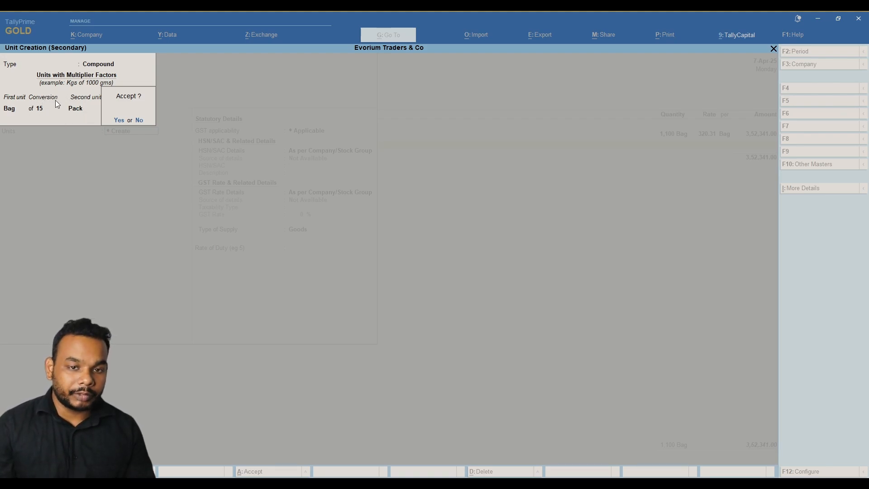
{"action": "key", "text": "Return"}
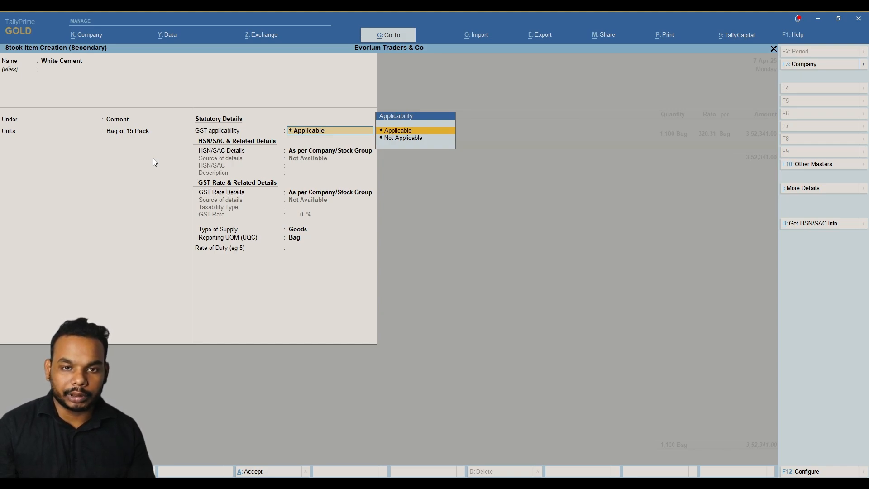
Specify HSN code 25232100 with description White Cement on the item.
{"action": "key", "text": "Return"}
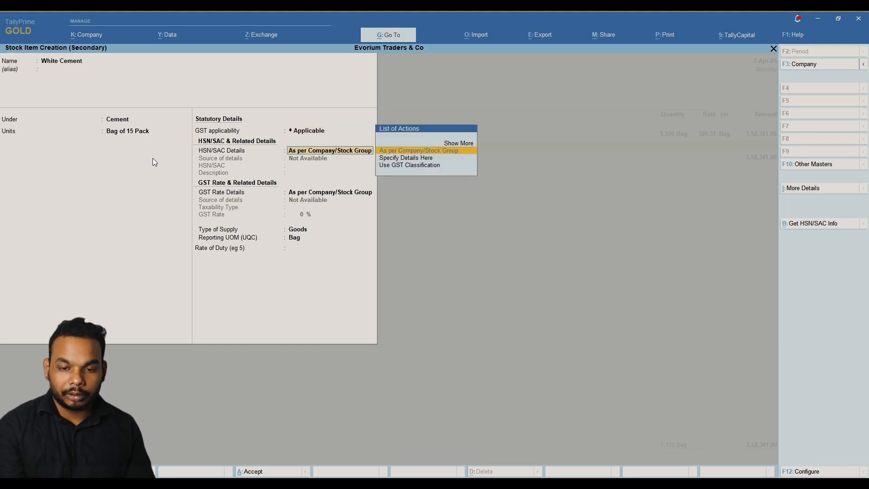
{"action": "key", "text": "Down"}
{"action": "key", "text": "Return"}
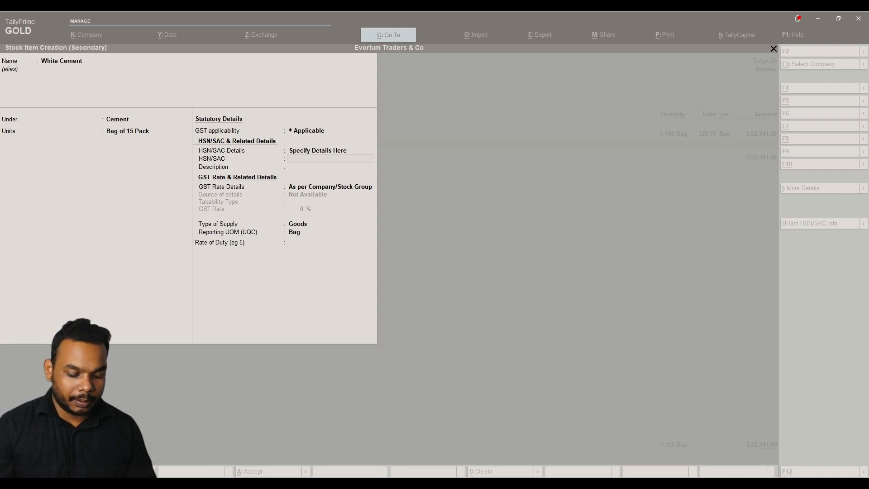
{"action": "type", "text": "25232100"}
{"action": "key", "text": "Return"}
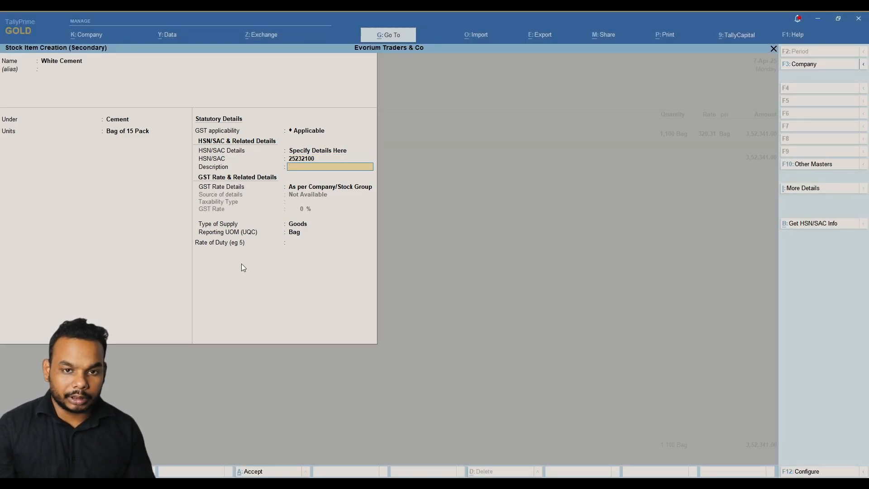
{"action": "type", "text": "White"}
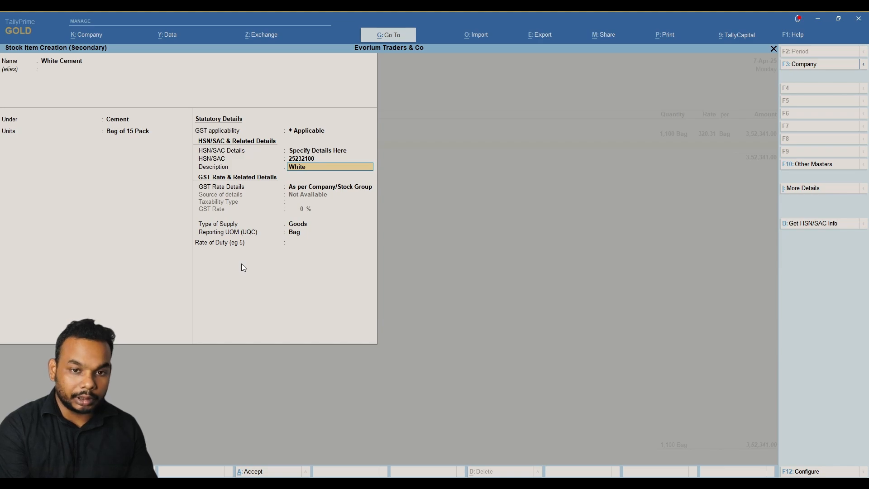
{"action": "type", "text": " Cement"}
{"action": "key", "text": "Return"}
Set White Cement's GST rate to Taxable 28% for Goods.
{"action": "key", "text": "Return"}
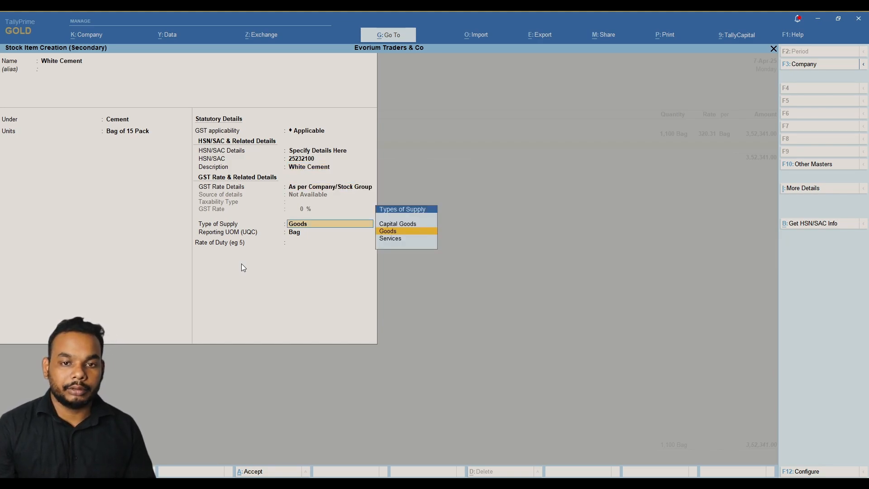
{"action": "key", "text": "BackSpace"}
{"action": "key", "text": "Down"}
{"action": "key", "text": "Return"}
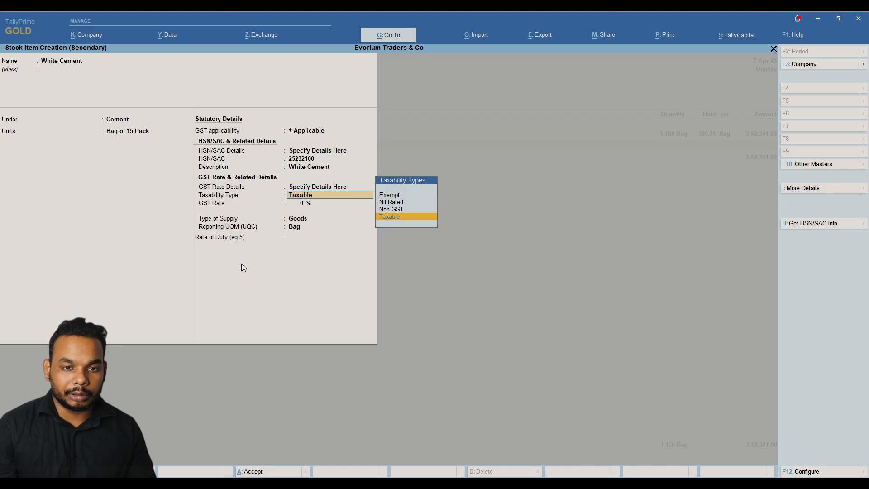
{"action": "key", "text": "Return"}
{"action": "type", "text": "28"}
{"action": "key", "text": "Return"}
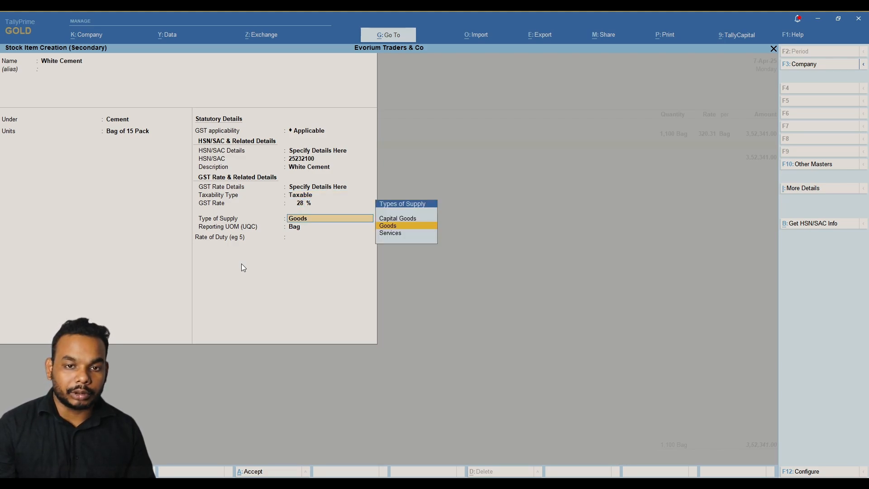
{"action": "key", "text": "Return"}
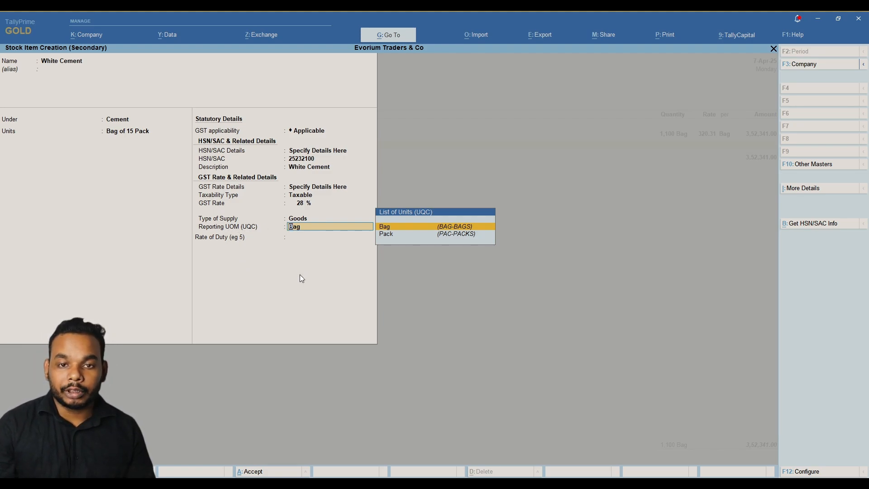
Make Pack the reporting unit and save White Cement to the voucher.
{"action": "key", "text": "Down"}
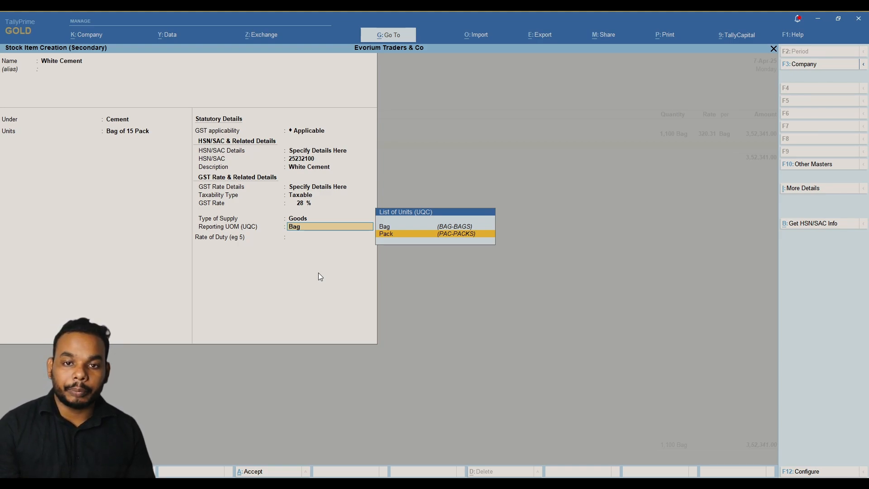
{"action": "key", "text": "Return"}
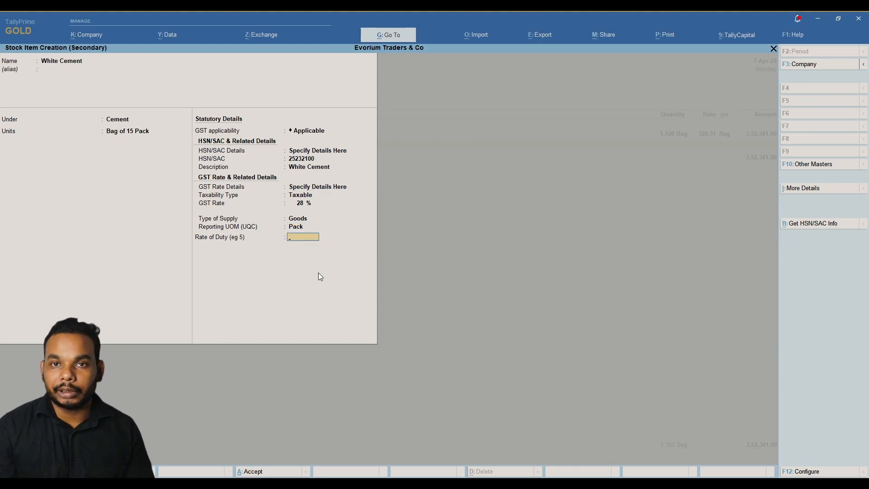
{"action": "key", "text": "ctrl+a"}
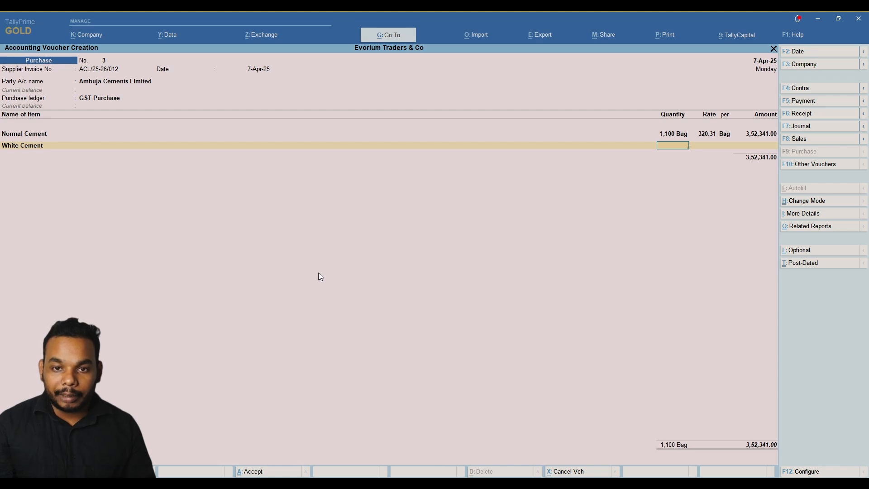
Enter 120 bags of White Cement at 355.47, amounting to 42,656.40.
{"action": "key", "text": "alt"}
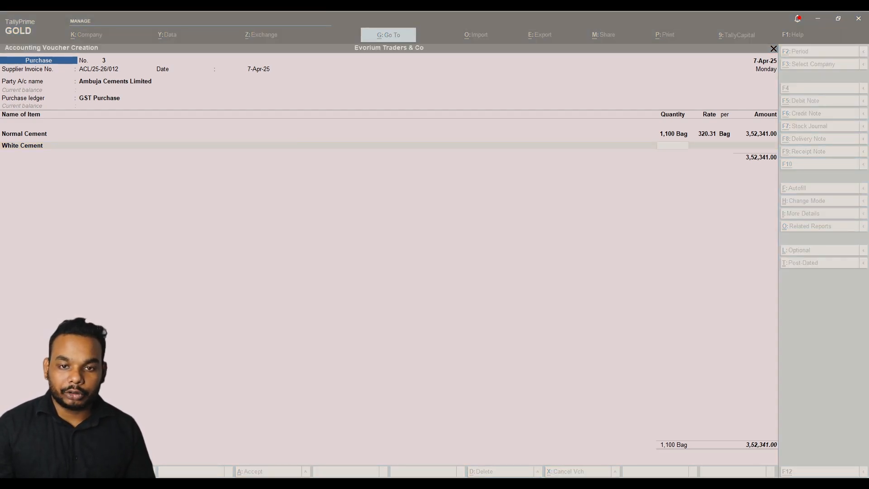
{"action": "type", "text": "120"}
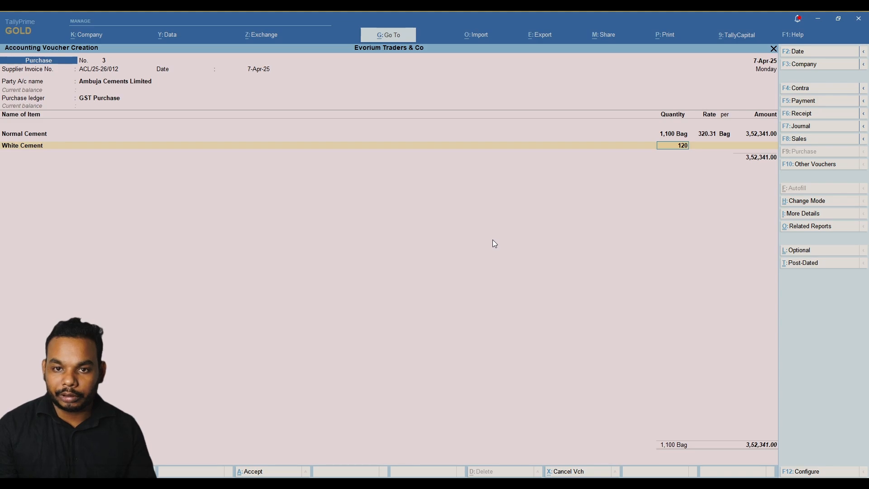
{"action": "key", "text": "Return"}
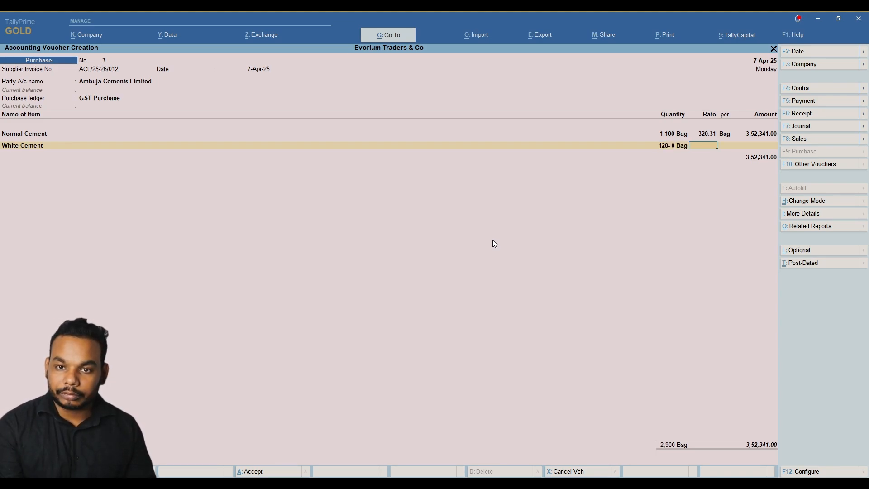
{"action": "key", "text": "ctrl"}
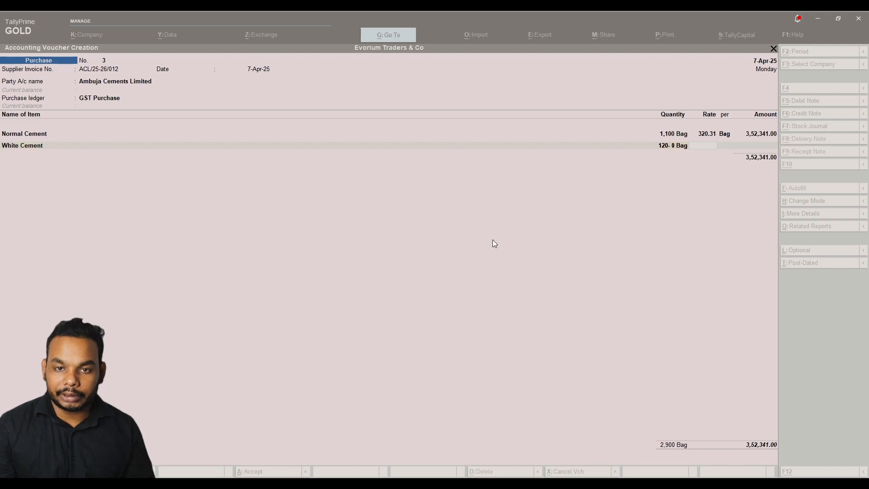
{"action": "type", "text": "355.47"}
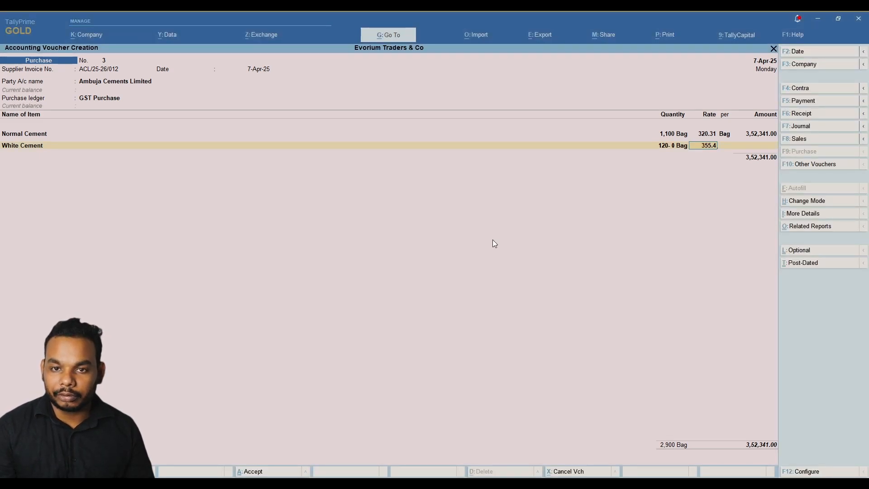
{"action": "key", "text": "Return"}
{"action": "key", "text": "Return"}
{"action": "key", "text": "Return"}
{"action": "key", "text": "Return"}
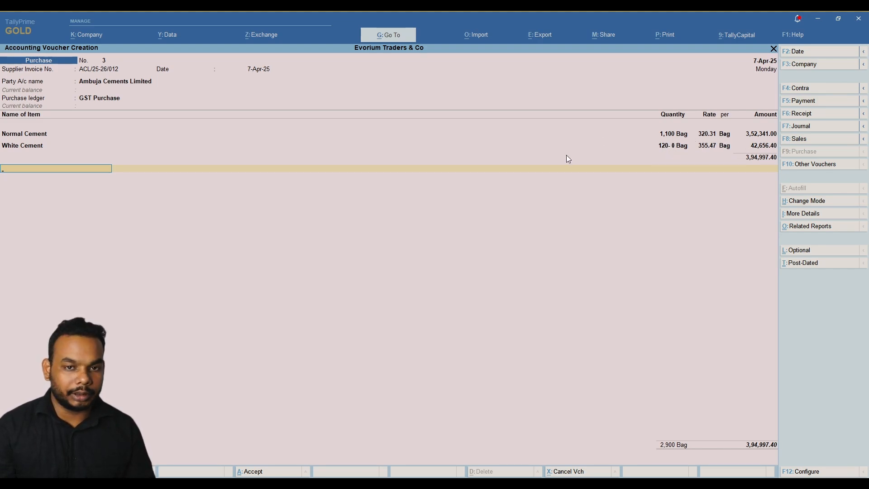
Add Input IGST as the tax ledger with its computed amount 1,10,599.27.
{"action": "type", "text": "Inp"}
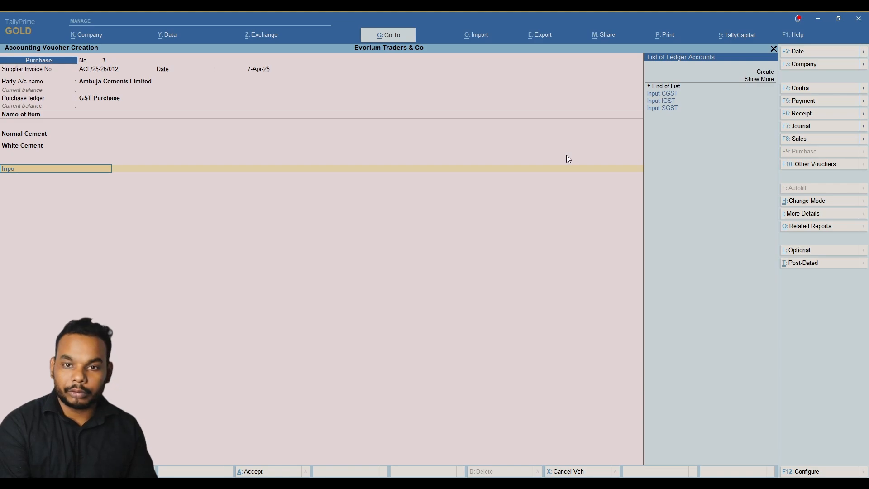
{"action": "type", "text": "u"}
{"action": "key", "text": "Down"}
{"action": "key", "text": "Return"}
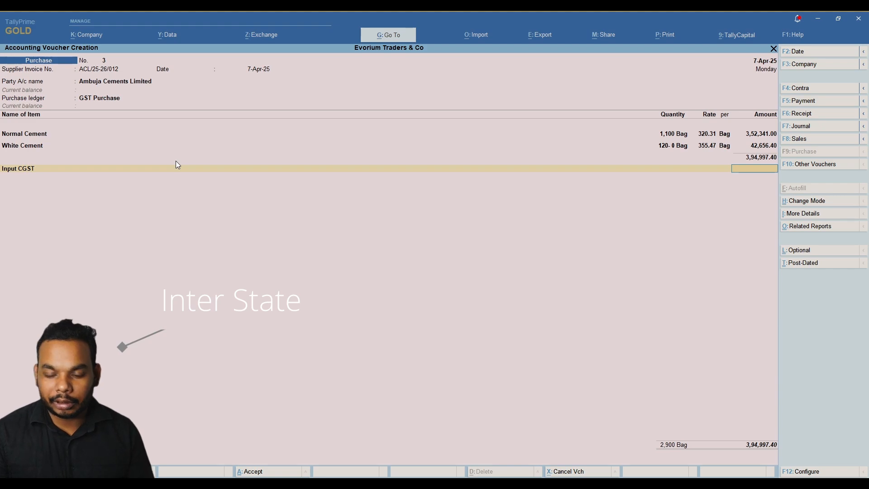
{"action": "key", "text": "BackSpace"}
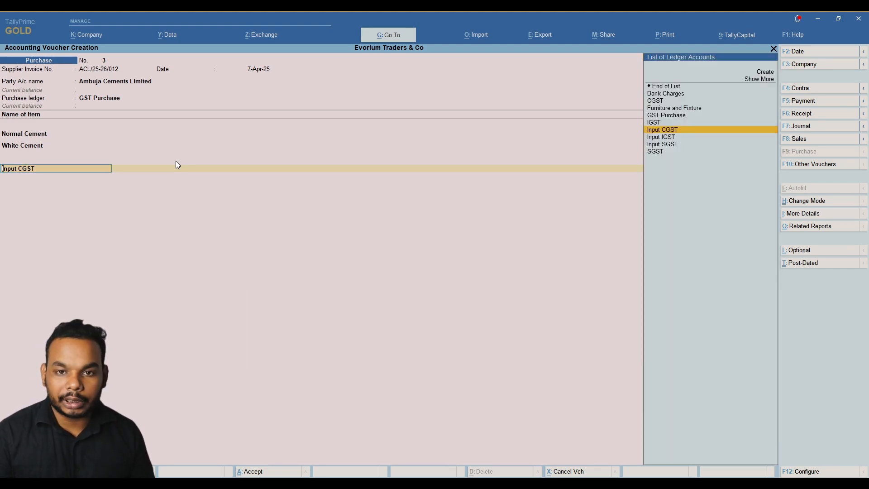
{"action": "key", "text": "Down"}
{"action": "key", "text": "Return"}
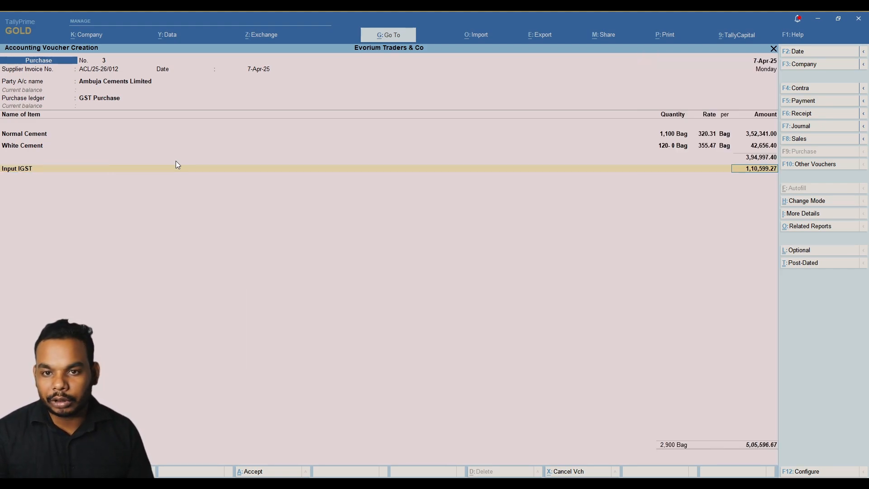
{"action": "key", "text": "Return"}
Assign new bill reference ACL/25-26/012 and save the 5,05,596.67 purchase voucher.
{"action": "key", "text": "Return"}
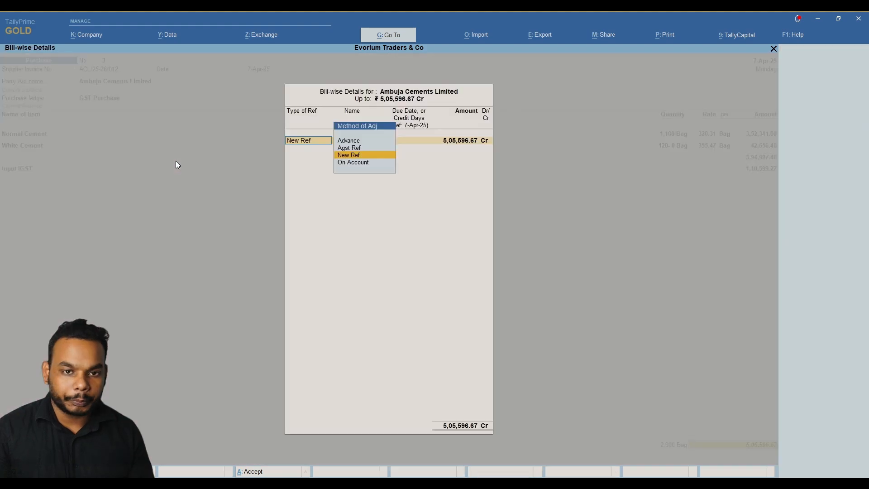
{"action": "key", "text": "Return"}
{"action": "key", "text": "Return"}
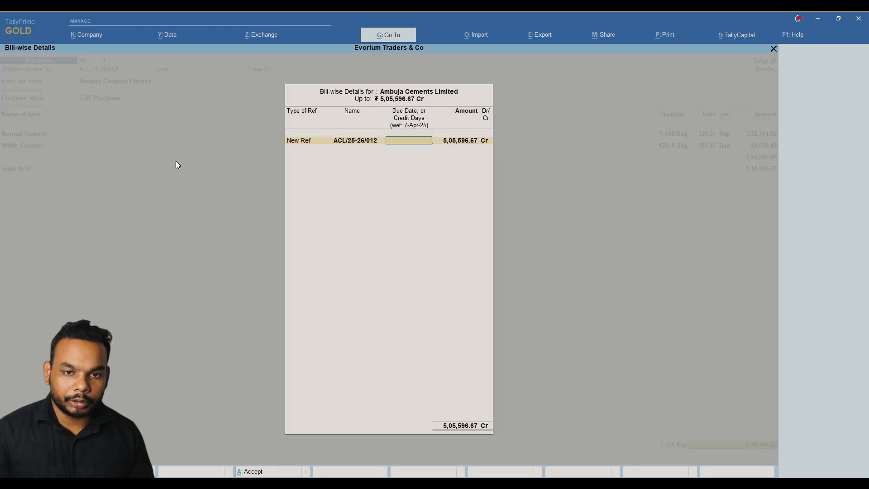
{"action": "key", "text": "Return"}
{"action": "key", "text": "Return"}
{"action": "key", "text": "Return"}
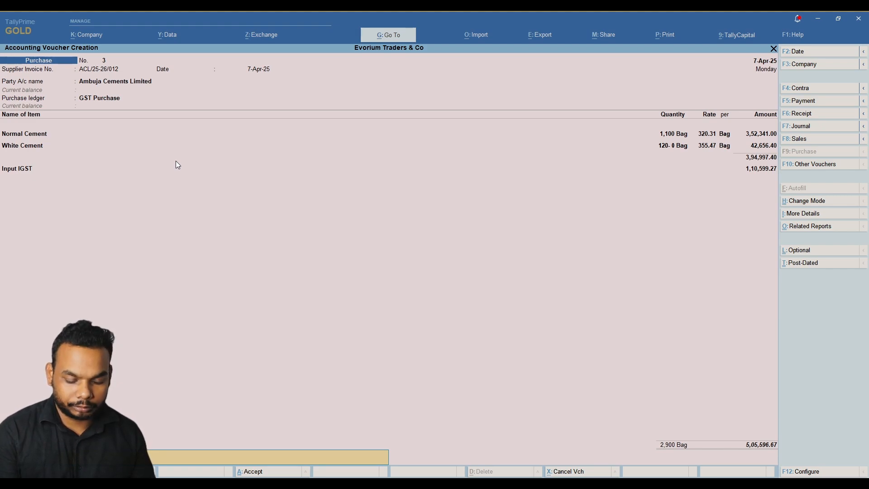
{"action": "key", "text": "Return"}
{"action": "key", "text": "Return"}
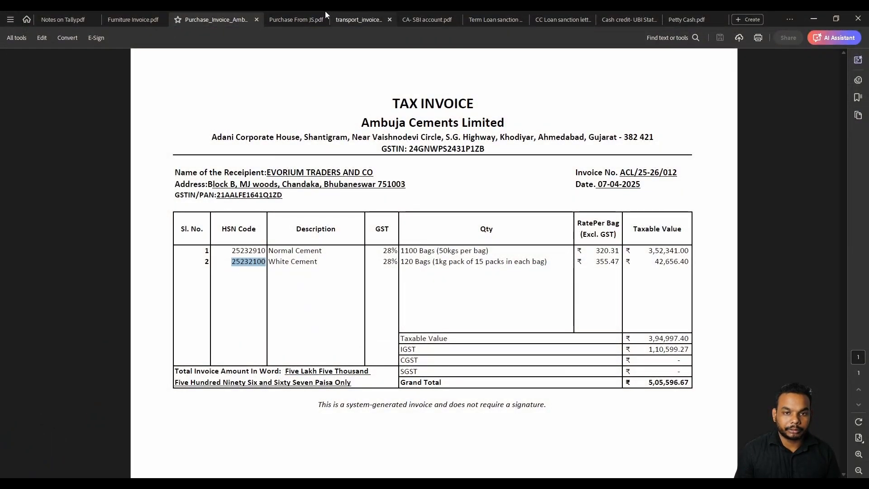
Bring up the 'Purchase From JS.pdf' invoice and read the supplier name Jindal steel group.
{"action": "left_click", "coordinate": [307, 20]}
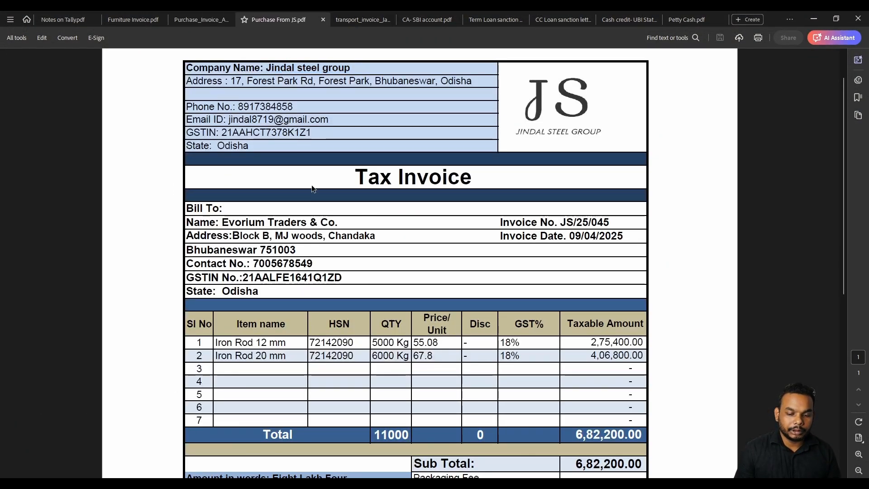
{"action": "scroll", "coordinate": [311, 185], "scroll_direction": "down", "scroll_amount": 1}
{"action": "scroll", "coordinate": [304, 258], "scroll_direction": "up", "scroll_amount": 2}
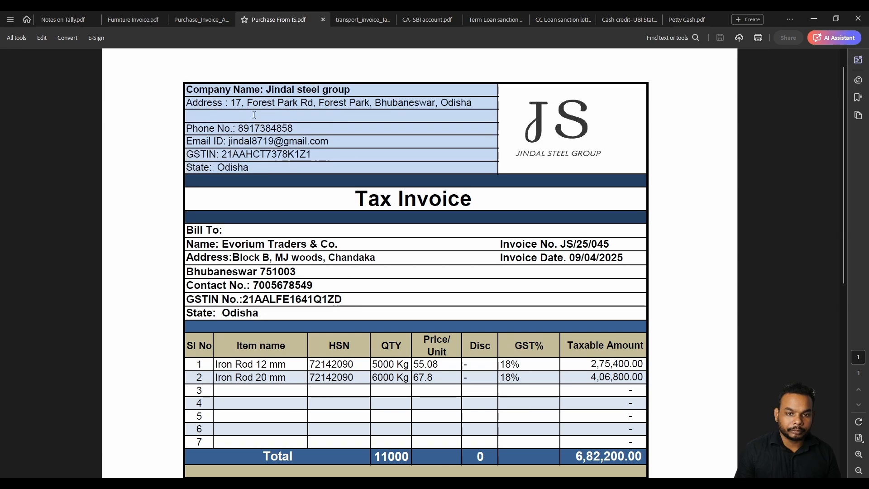
{"action": "left_click_drag", "start_coordinate": [266, 90], "coordinate": [351, 90]}
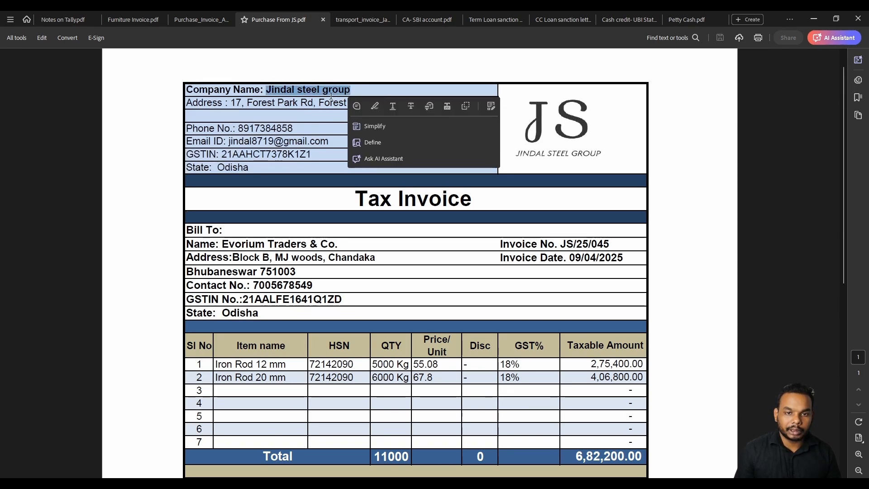
{"action": "left_click", "coordinate": [329, 95]}
Find and read the invoice number and date on the Jindal invoice.
{"action": "scroll", "coordinate": [317, 179], "scroll_direction": "down", "scroll_amount": 6}
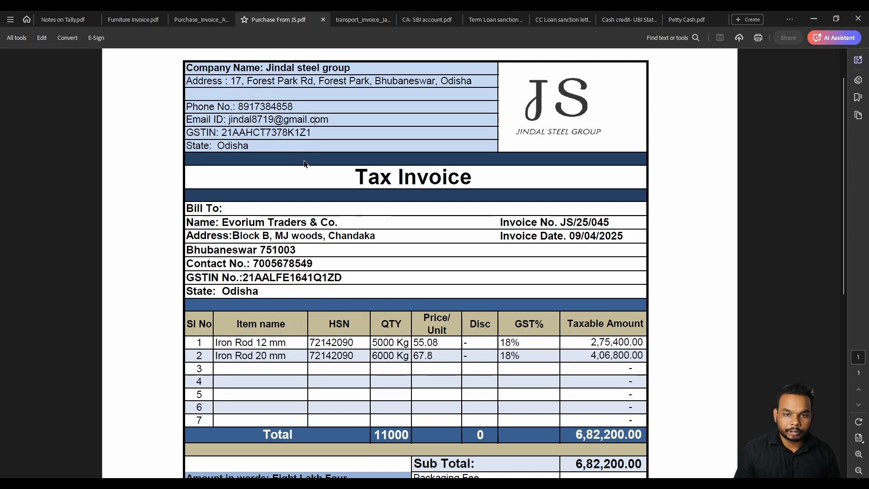
{"action": "scroll", "coordinate": [523, 278], "scroll_direction": "up", "scroll_amount": 1}
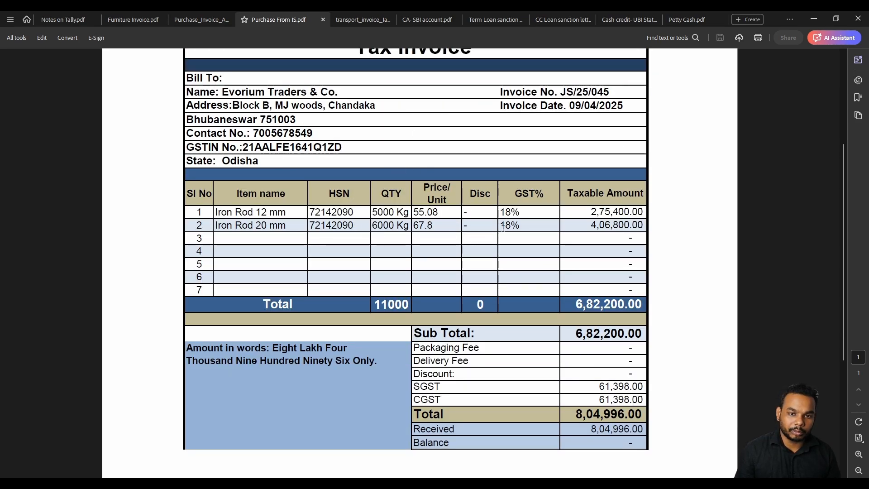
{"action": "scroll", "coordinate": [340, 191], "scroll_direction": "up", "scroll_amount": 1}
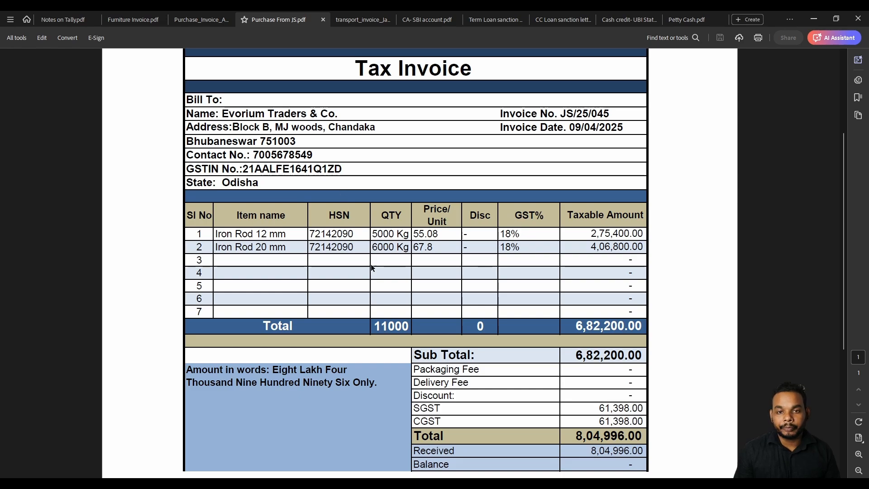
{"action": "scroll", "coordinate": [373, 270], "scroll_direction": "up", "scroll_amount": 1}
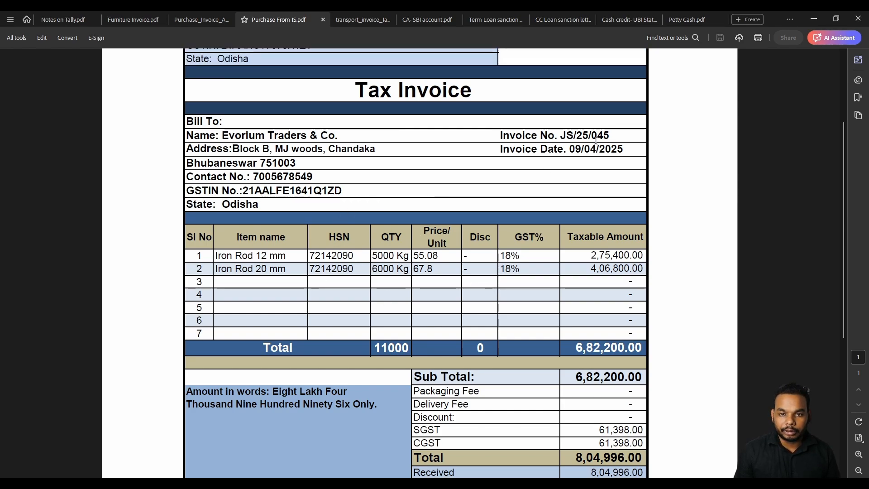
{"action": "left_click_drag", "start_coordinate": [571, 148], "coordinate": [623, 149]}
{"action": "left_click", "coordinate": [623, 149]}
{"action": "scroll", "coordinate": [624, 149], "scroll_direction": "down", "scroll_amount": 1}
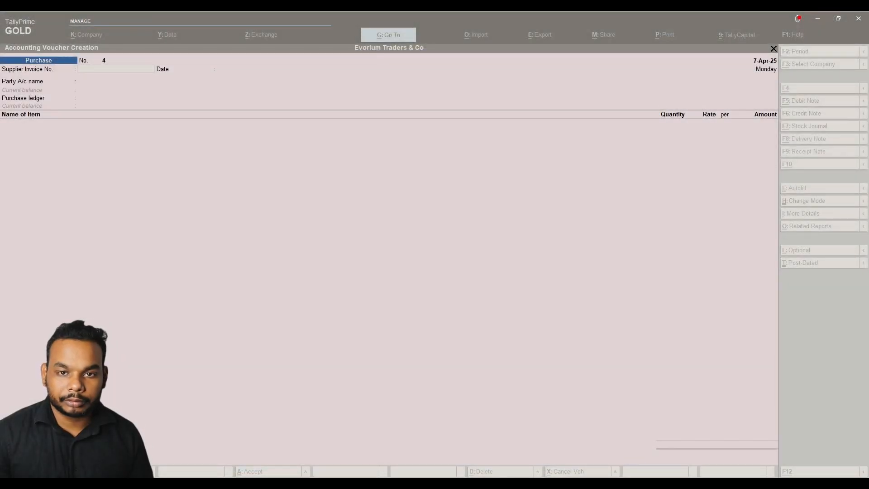
Date purchase voucher No. 4 as 9-Apr-25 and enter supplier invoice JS/25/045.
{"action": "left_click", "coordinate": [469, 156]}
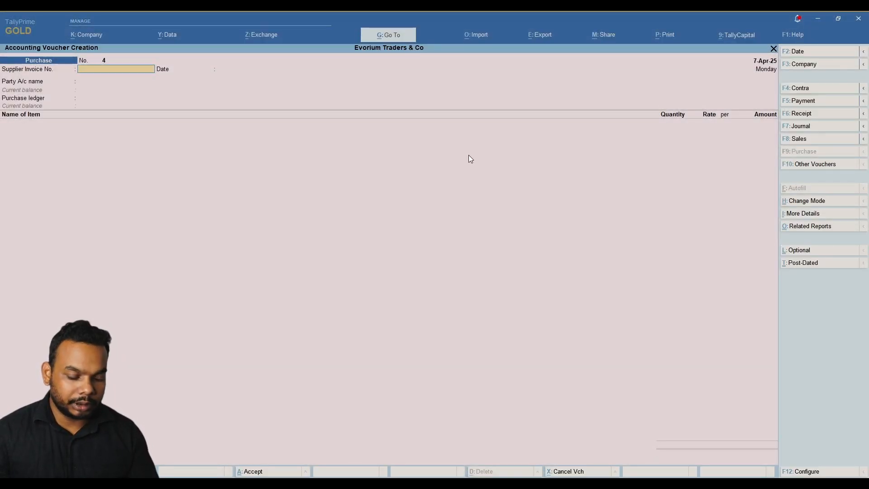
{"action": "key", "text": "F2"}
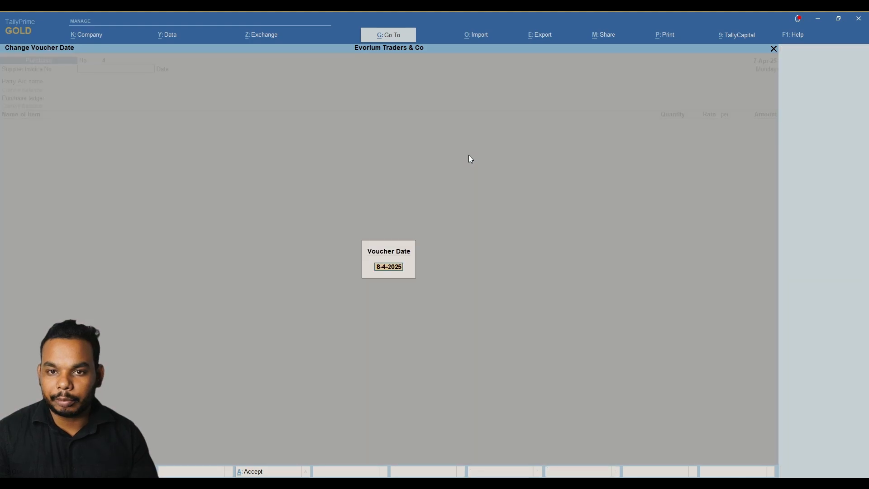
{"action": "type", "text": "9"}
{"action": "key", "text": "Return"}
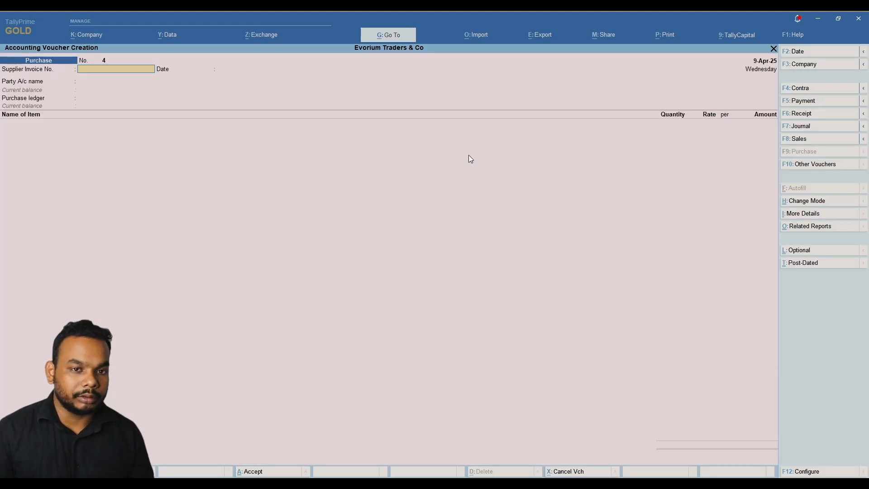
{"action": "key", "text": "alt+Tab"}
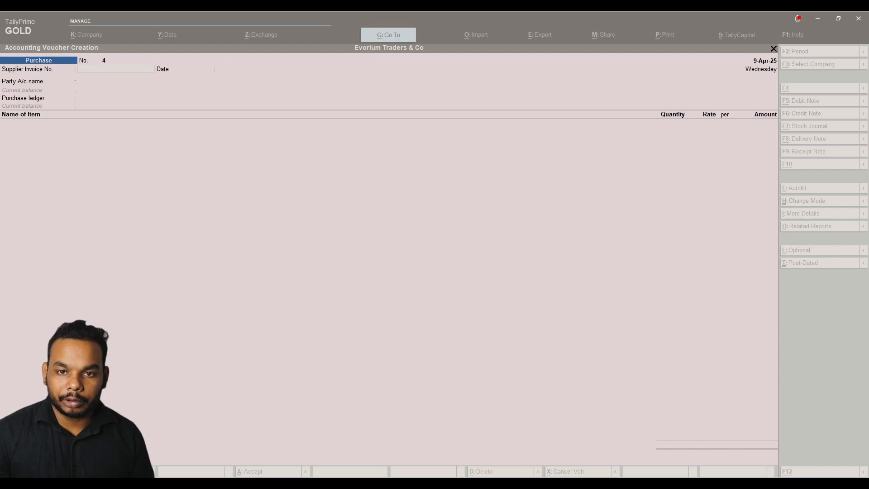
{"action": "key", "text": "alt+Tab"}
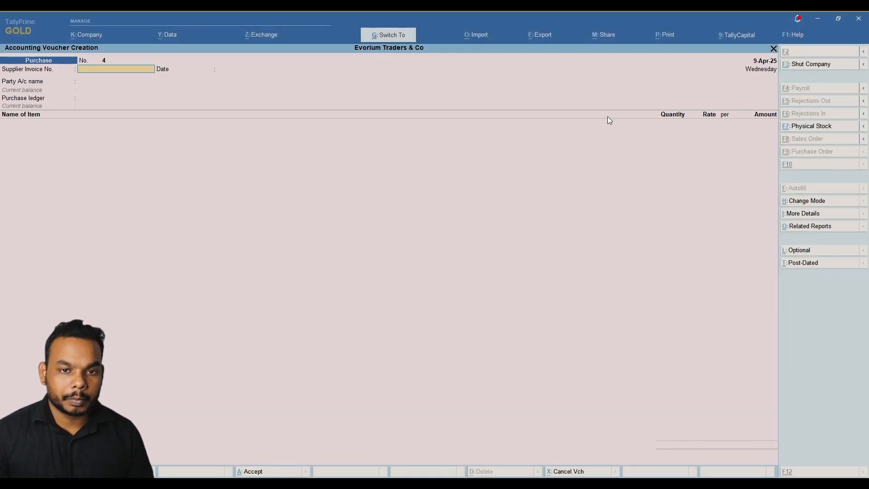
{"action": "key", "text": "ctrl+alt+v"}
Move to the Party A/c name and start creating a new party ledger with Alt+C.
{"action": "key", "text": "Return"}
{"action": "key", "text": "Return"}
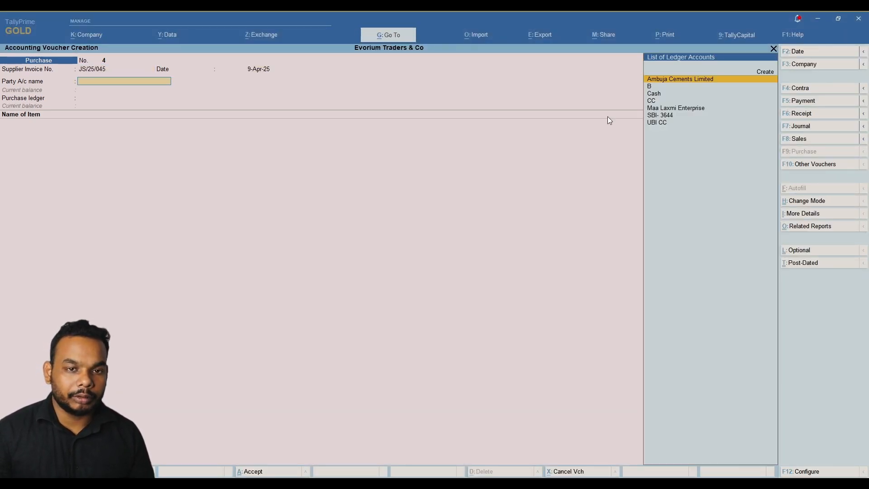
{"action": "key", "text": "Down"}
{"action": "key", "text": "Up"}
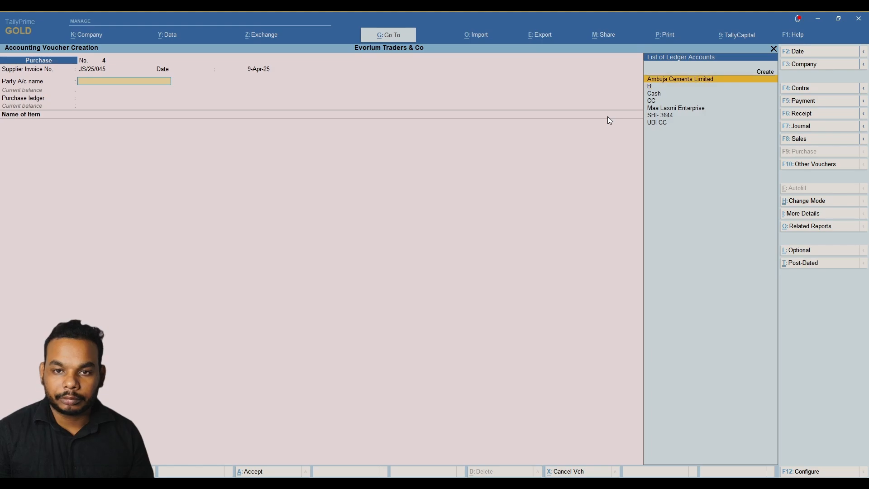
{"action": "key", "text": "alt"}
{"action": "key", "text": "alt+c"}
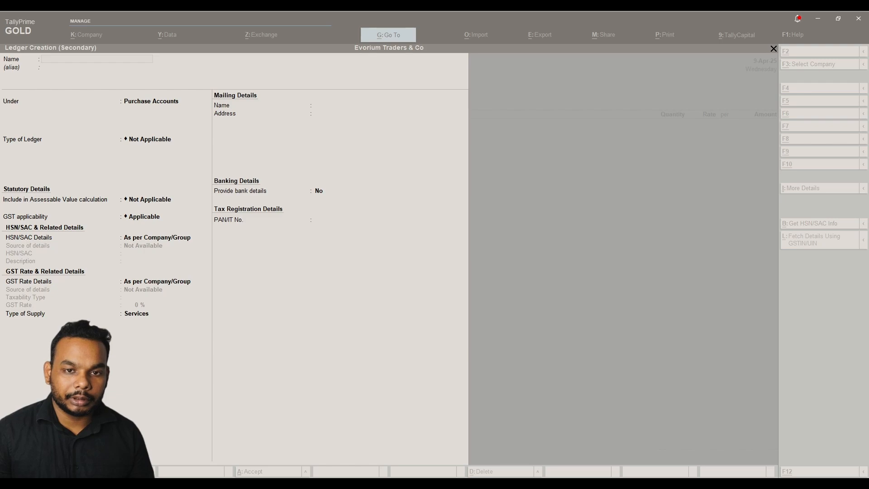
Name the new ledger 'Jindal steel group' and place it under Sundry Creditors.
{"action": "left_click", "coordinate": [352, 112]}
{"action": "type", "text": "Jindal steel group"}
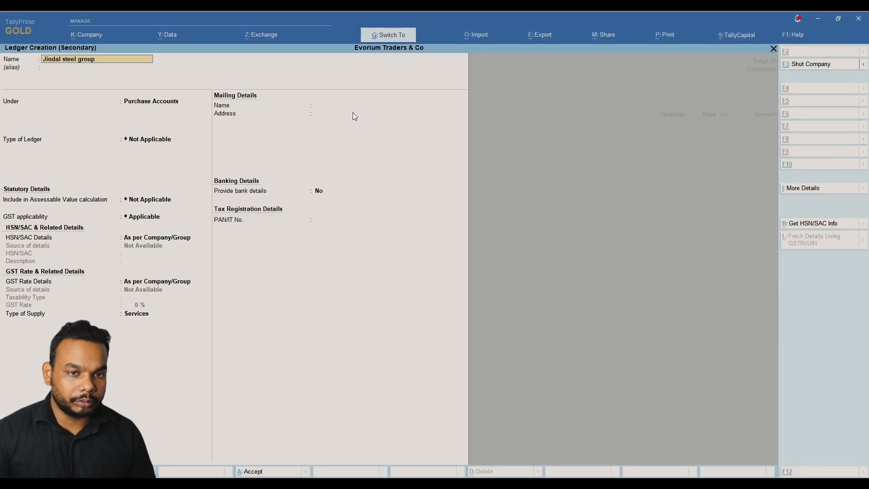
{"action": "key", "text": "Return"}
{"action": "key", "text": "Return"}
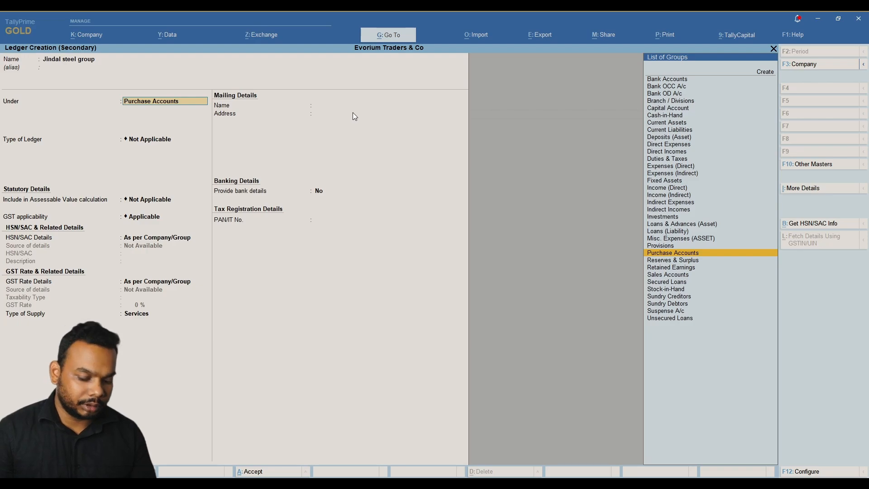
{"action": "type", "text": "Sund"}
{"action": "key", "text": "Return"}
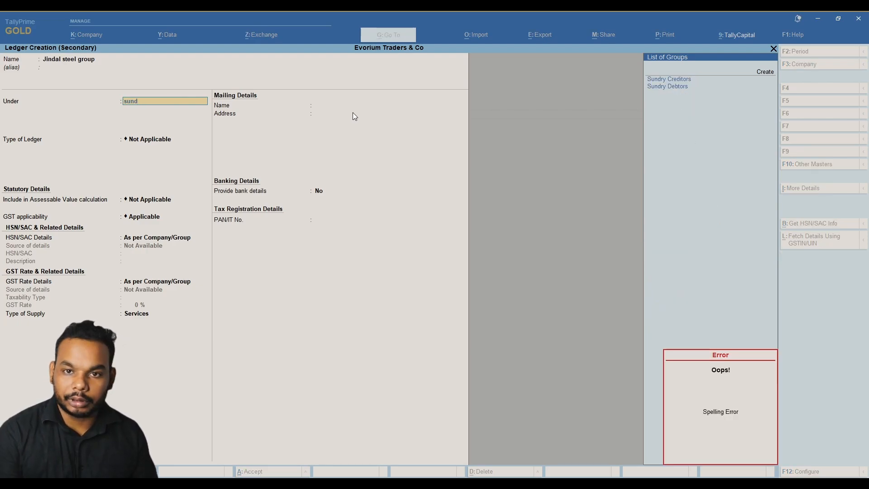
{"action": "key", "text": "Down"}
{"action": "key", "text": "Return"}
{"action": "key", "text": "Return"}
{"action": "key", "text": "Return"}
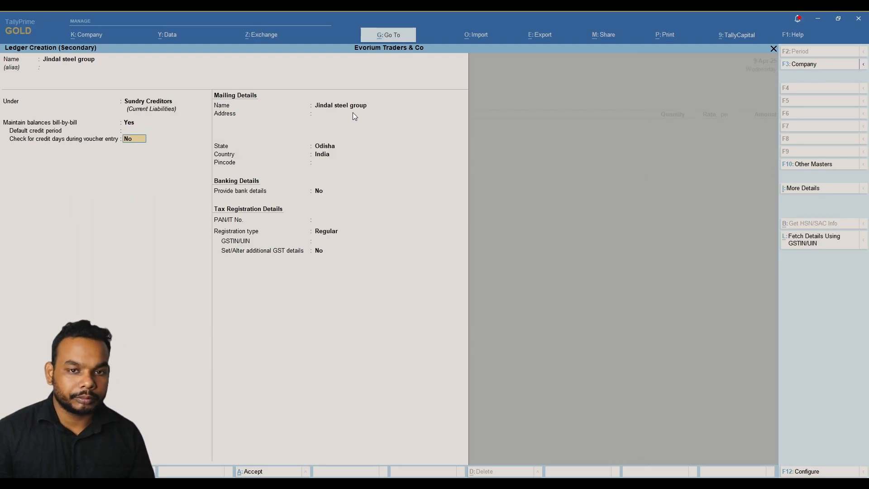
{"action": "key", "text": "Return"}
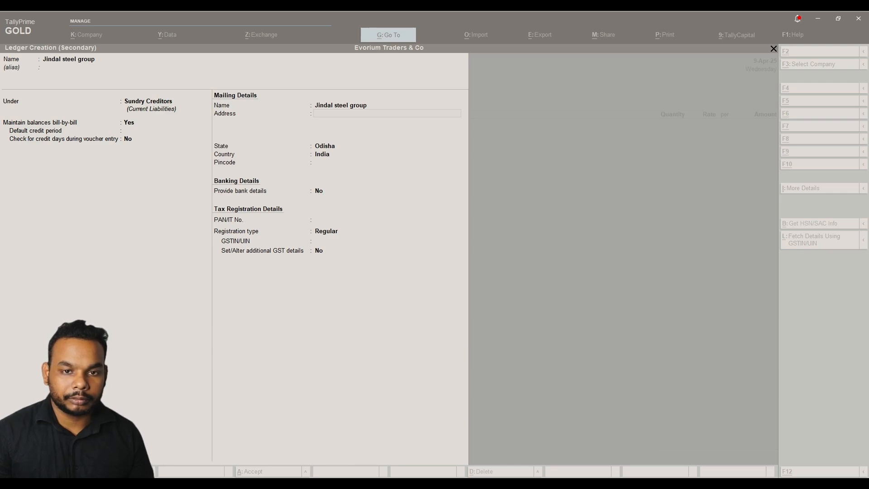
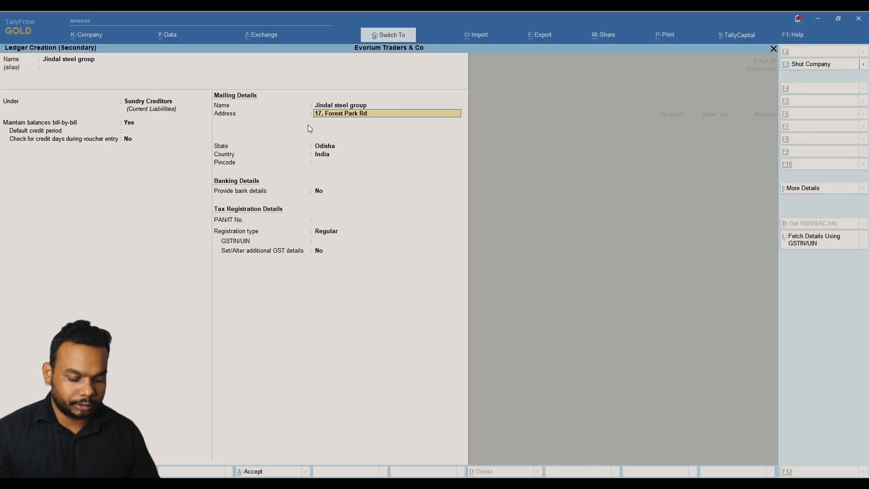
{"action": "key", "text": "Return"}
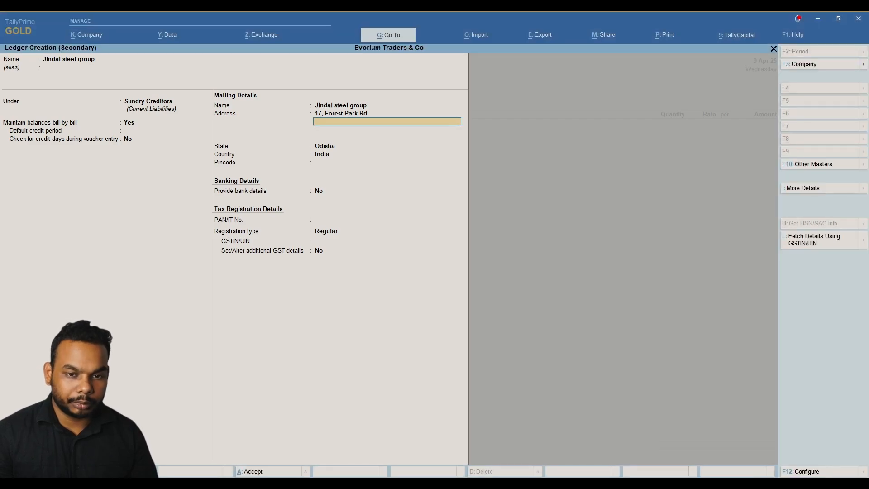
{"action": "type", "text": "Forest Park, Bhubaneswar"}
{"action": "key", "text": "Return"}
{"action": "key", "text": "Return"}
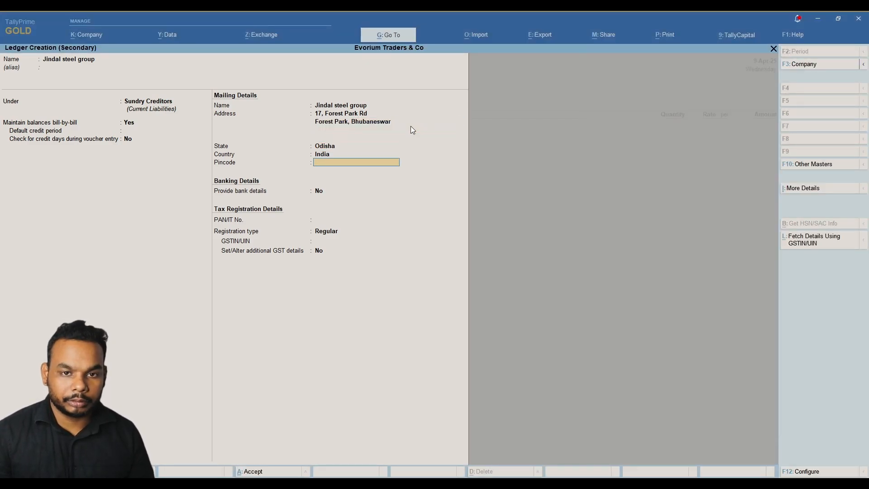
{"action": "left_click", "coordinate": [411, 127]}
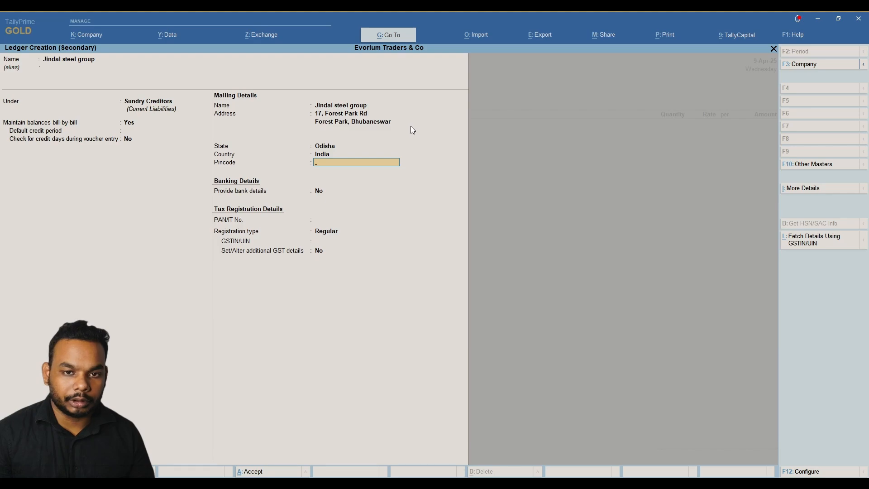
{"action": "key", "text": "Return"}
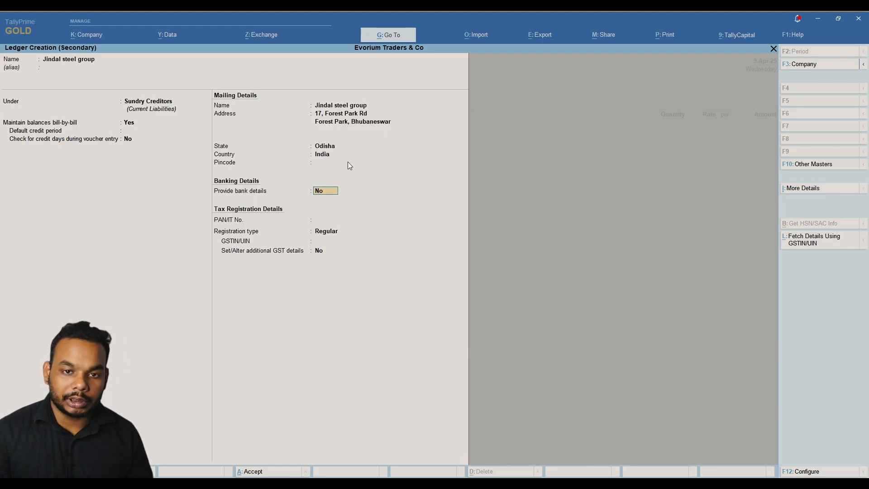
Set Odisha with Regular GST registration, paste the supplier's GSTIN, and save the ledger.
{"action": "key", "text": "Return"}
{"action": "key", "text": "Return"}
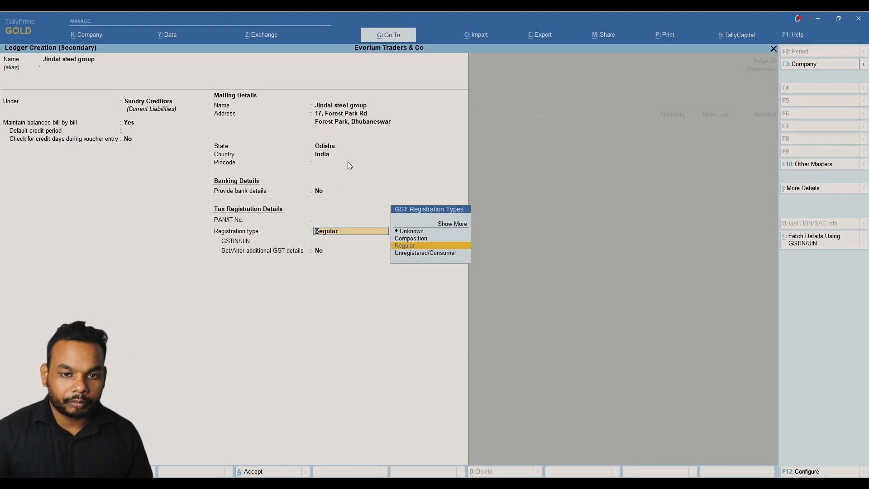
{"action": "key", "text": "Return"}
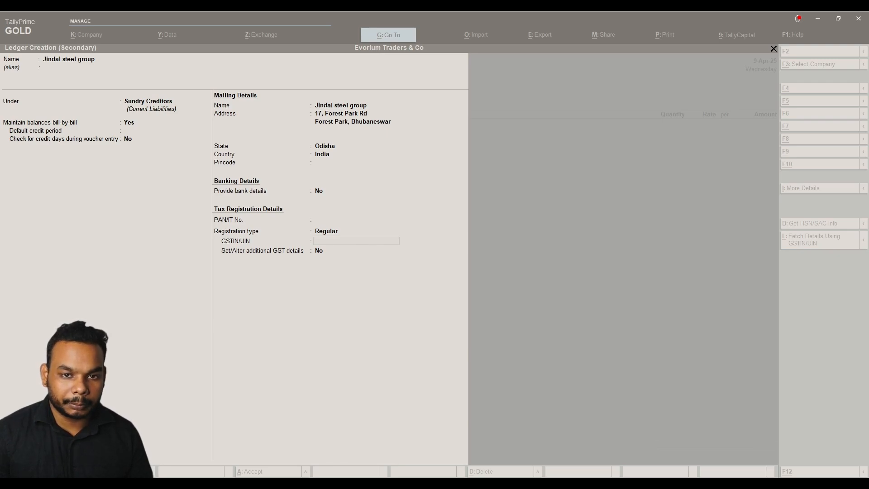
{"action": "key", "text": "alt+Tab"}
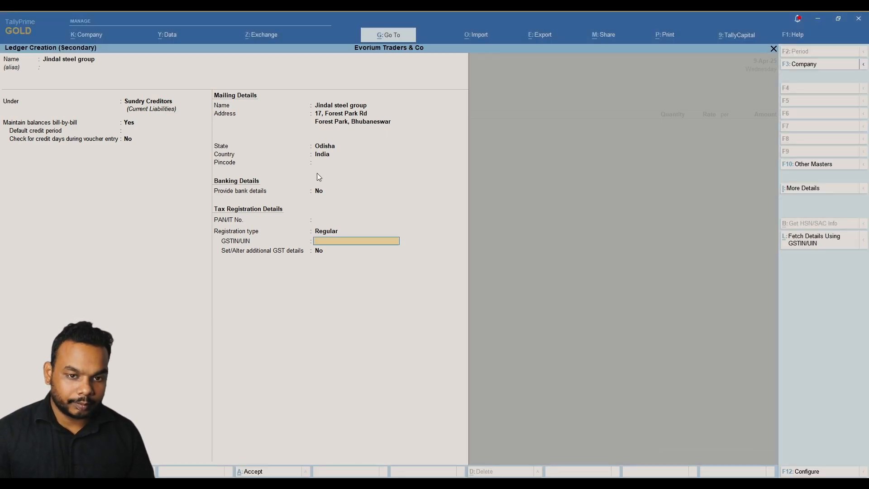
{"action": "key", "text": "ctrl+alt+v"}
{"action": "key", "text": "Return"}
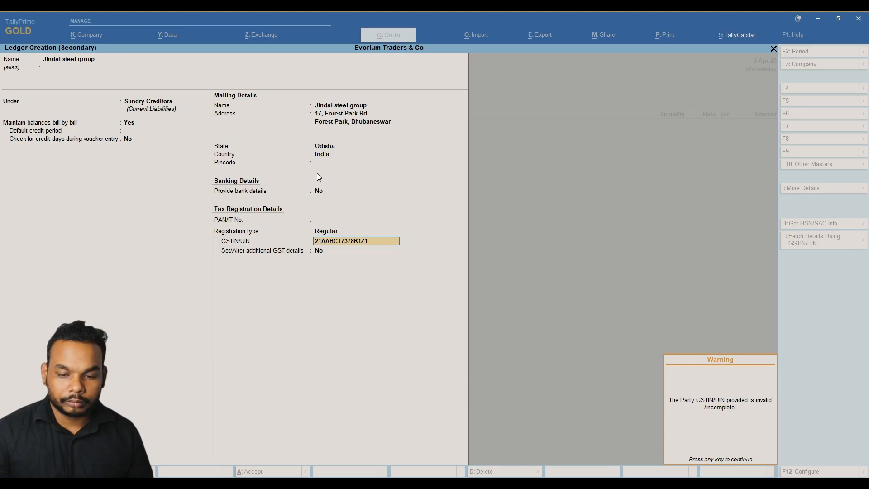
{"action": "key", "text": "Return"}
{"action": "key", "text": "Return"}
{"action": "key", "text": "Return"}
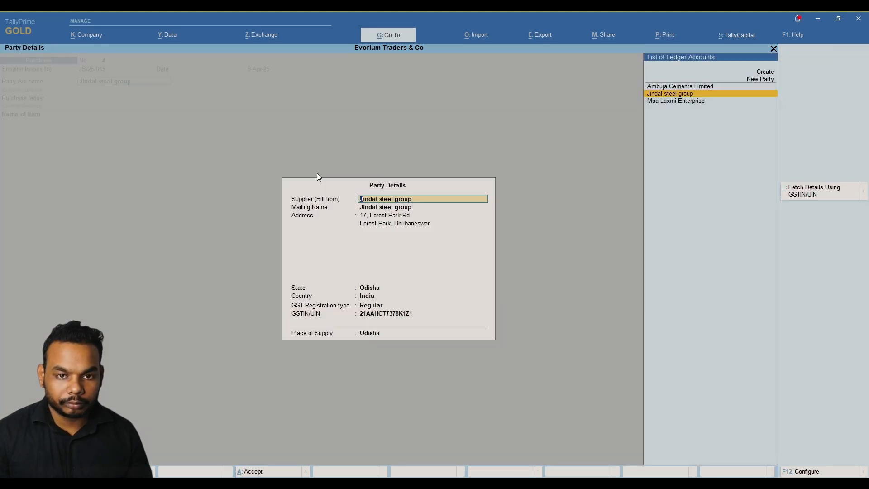
{"action": "key", "text": "Return"}
{"action": "key", "text": "Return"}
{"action": "key", "text": "Return"}
Accept the party details and start a new stock item named Iron Rod 12 mm.
{"action": "key", "text": "Return"}
{"action": "key", "text": "Return"}
{"action": "key", "text": "Return"}
{"action": "key", "text": "Return"}
{"action": "key", "text": "Return"}
{"action": "key", "text": "Return"}
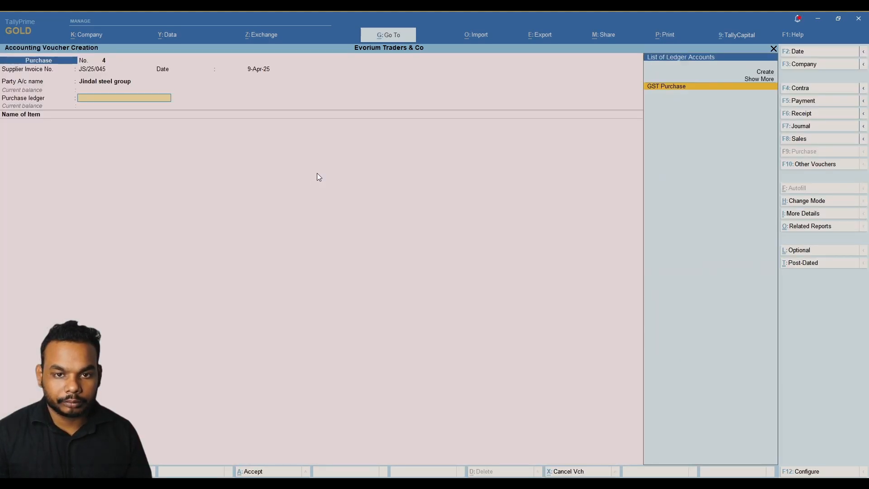
{"action": "key", "text": "Return"}
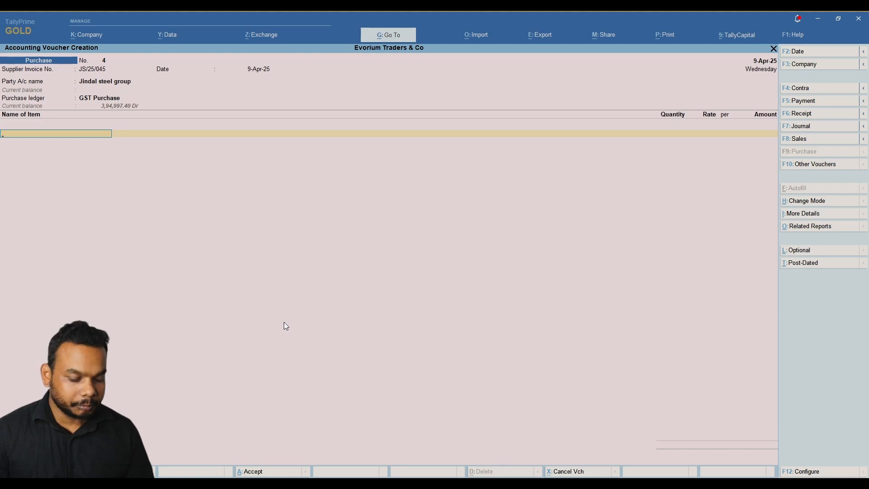
{"action": "key", "text": "alt+c"}
{"action": "type", "text": "Iron Rod 12 mm"}
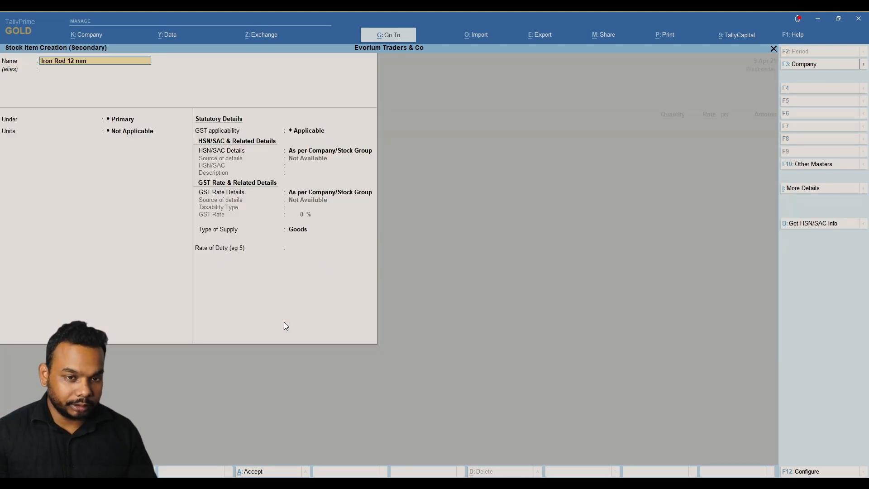
{"action": "key", "text": "Return"}
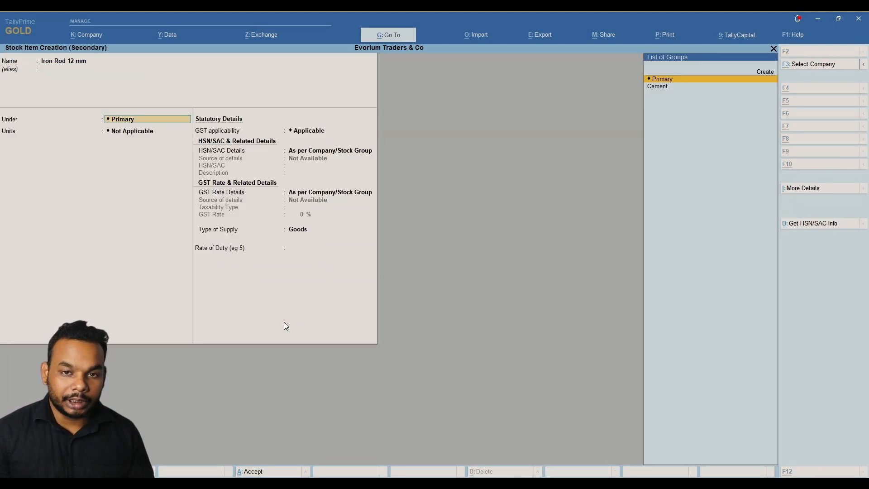
Create a new Iron Rod stock group and assign Iron Rod 12 mm to it.
{"action": "key", "text": "alt+c"}
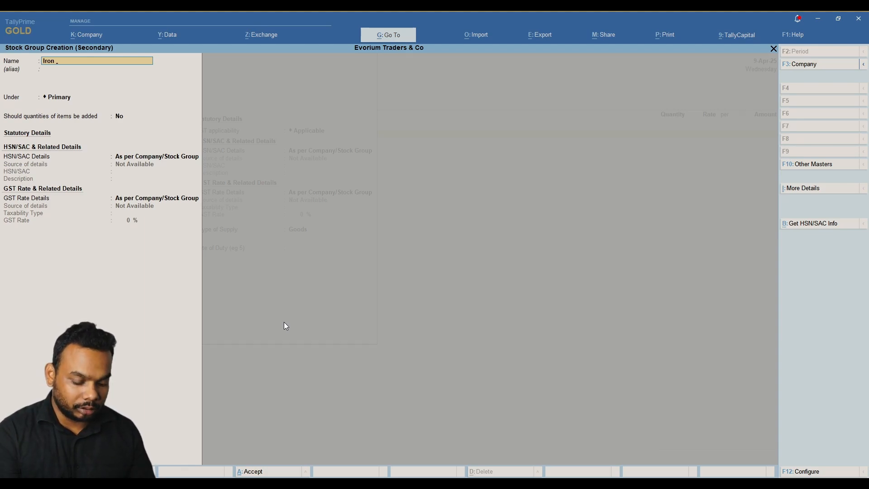
{"action": "type", "text": "Rod"}
{"action": "key", "text": "Return"}
{"action": "key", "text": "Return"}
{"action": "key", "text": "Return"}
{"action": "key", "text": "Return"}
{"action": "key", "text": "Return"}
{"action": "key", "text": "Return"}
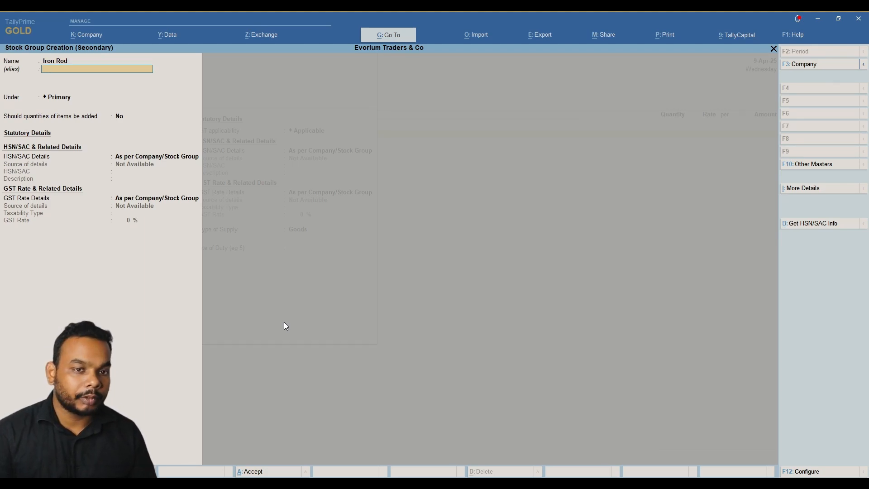
{"action": "key", "text": "Return"}
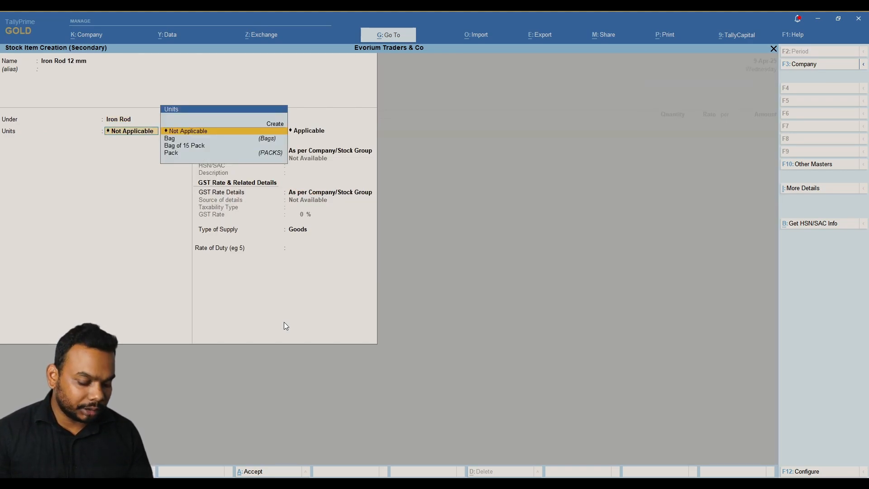
{"action": "key", "text": "alt+c"}
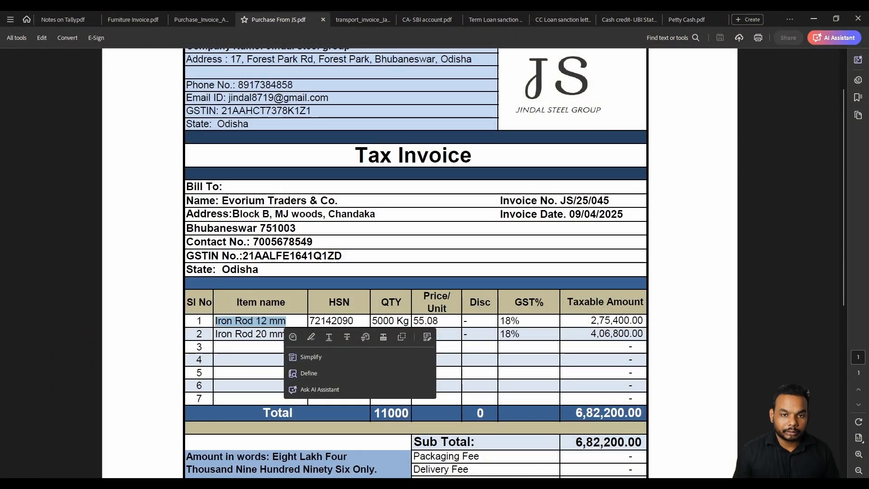
Read the quantities (first line 5000) and rates from the Jindal invoice's item table.
{"action": "left_click", "coordinate": [392, 203]}
{"action": "scroll", "coordinate": [392, 204], "scroll_direction": "down", "scroll_amount": 3}
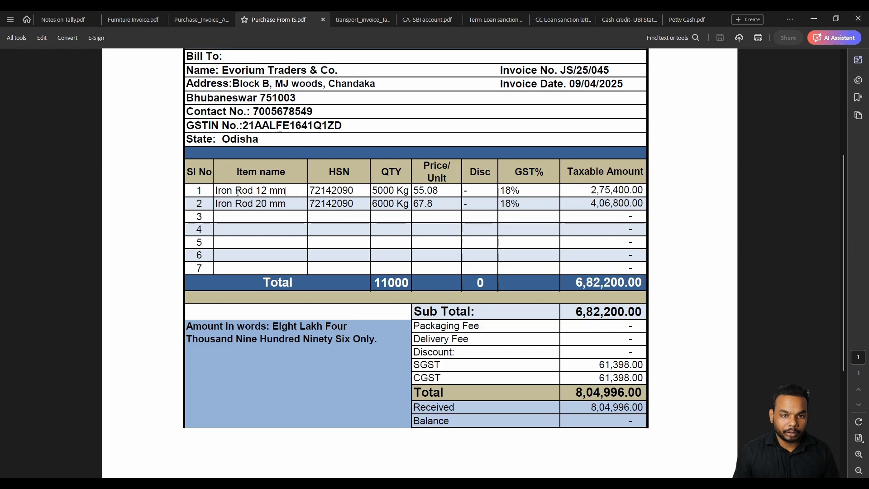
{"action": "left_click_drag", "start_coordinate": [373, 190], "coordinate": [438, 190]}
{"action": "left_click", "coordinate": [411, 190]}
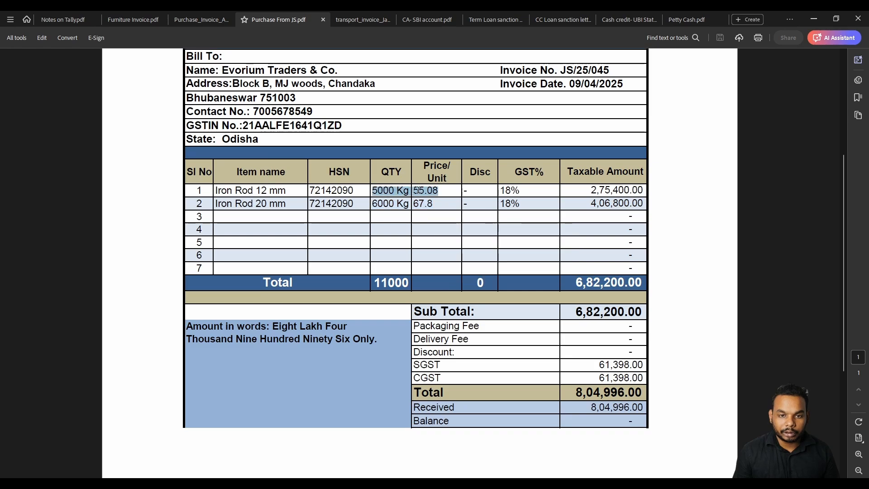
{"action": "left_click_drag", "start_coordinate": [378, 203], "coordinate": [435, 203]}
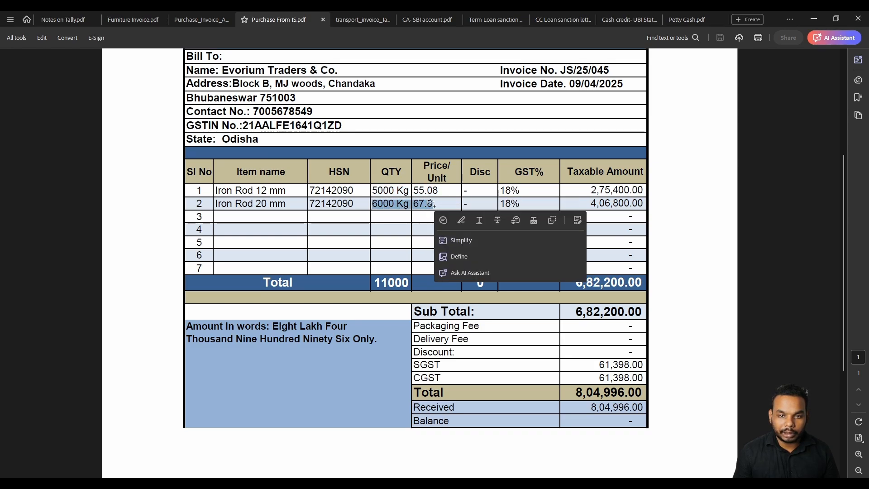
{"action": "left_click_drag", "start_coordinate": [370, 191], "coordinate": [437, 190]}
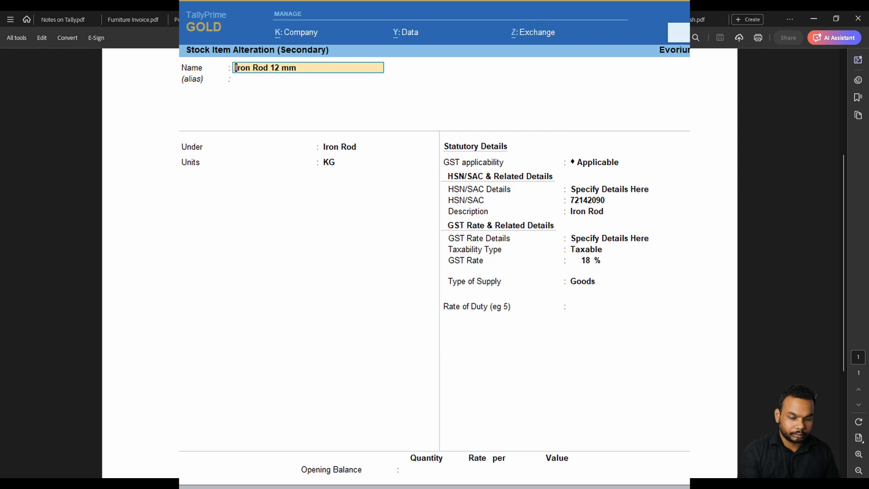
Cross-check the invoice HSN and lines while entering 5,000 KG at 55.08 and 6,000 KG at 67.80.
{"action": "key", "text": "alt+Tab"}
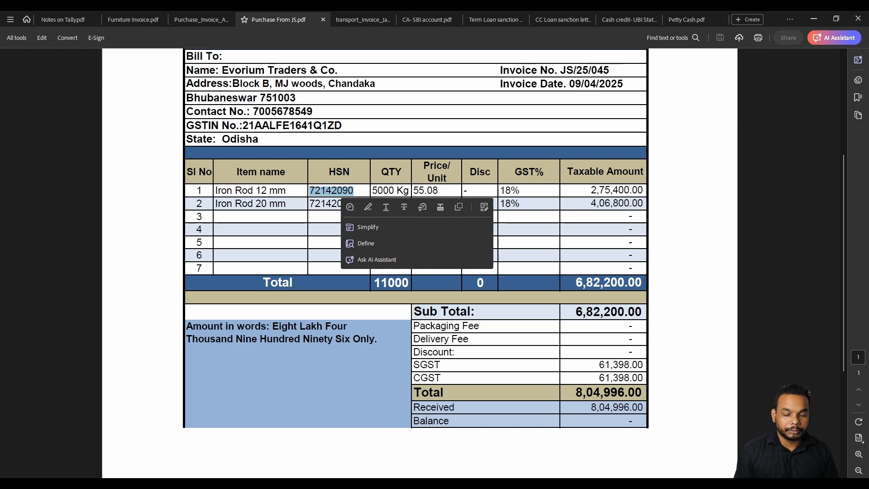
{"action": "left_click", "coordinate": [446, 118]}
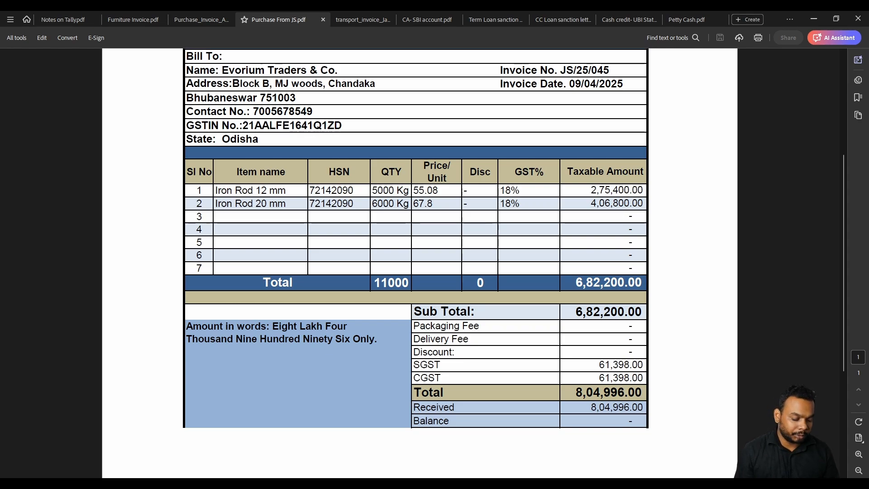
{"action": "key", "text": "alt+Tab"}
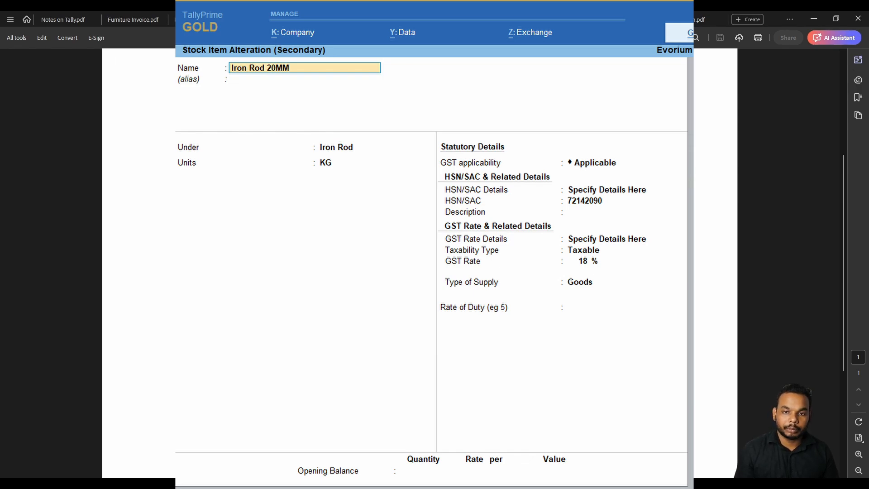
{"action": "key", "text": "alt+Tab"}
{"action": "left_click", "coordinate": [319, 192]}
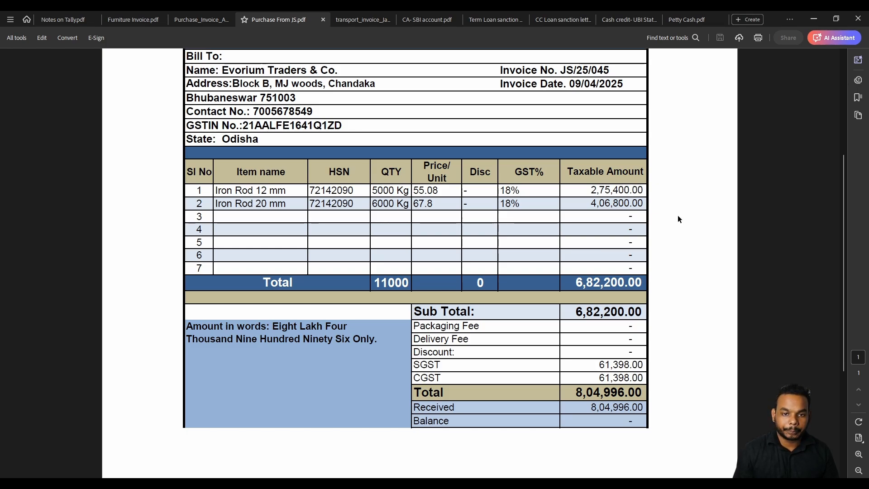
{"action": "key", "text": "alt+Tab"}
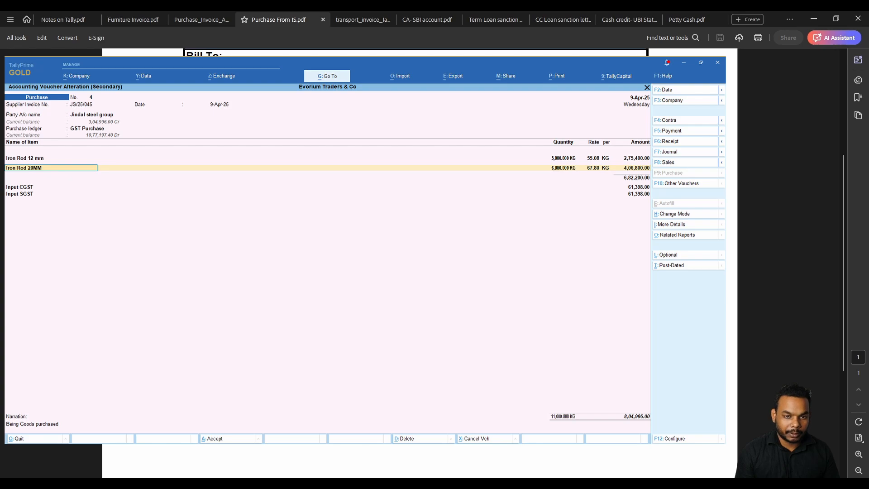
{"action": "key", "text": "alt+Tab"}
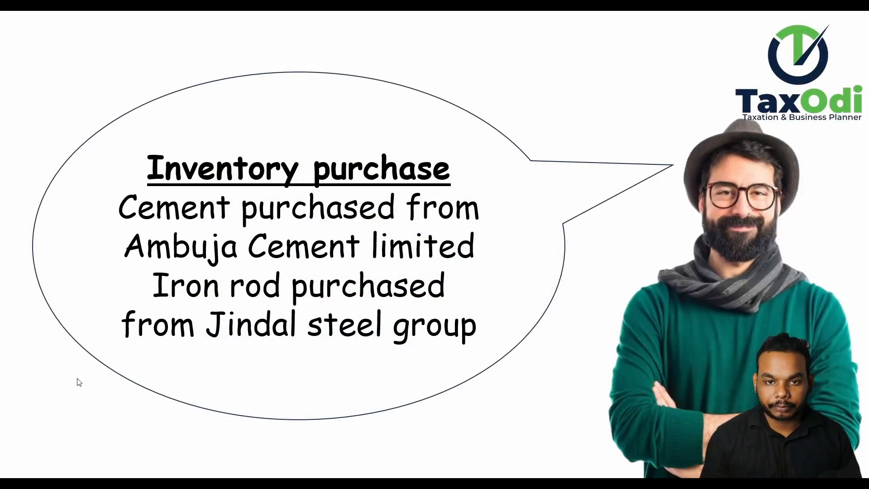
{"action": "key", "text": "Right"}
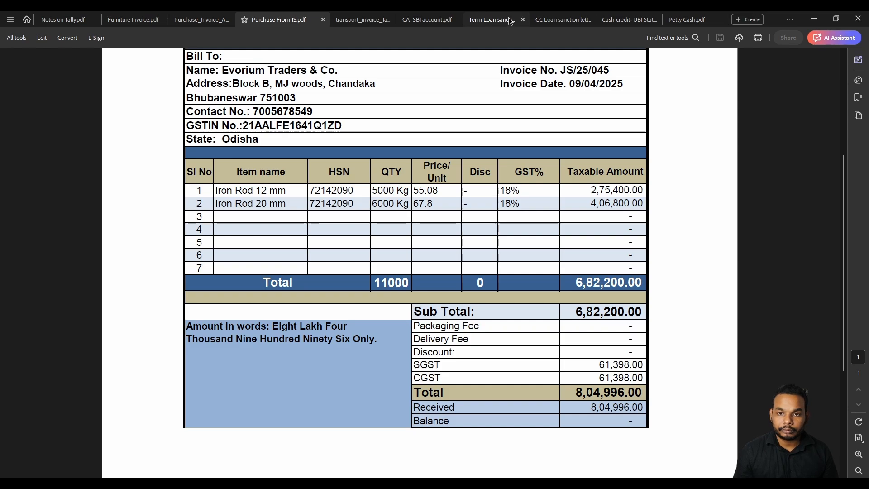
Open the UBI cash credit statement and review transactions from 07-04-2025 through the IMPS-Akhtar withdrawal.
{"action": "left_click", "coordinate": [618, 19]}
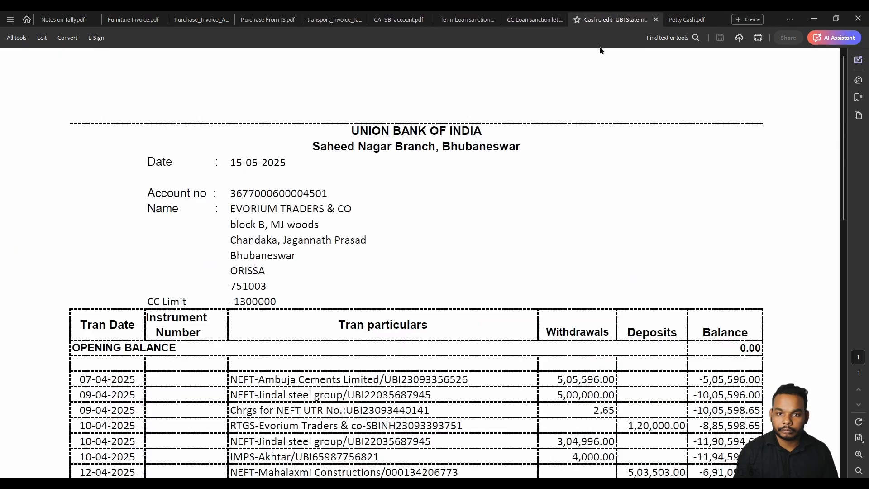
{"action": "scroll", "coordinate": [542, 273], "scroll_direction": "down", "scroll_amount": 3}
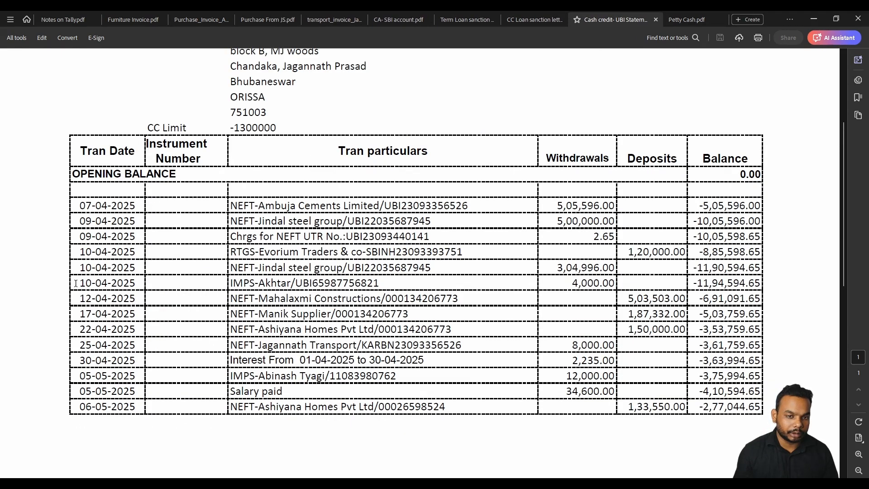
{"action": "left_click_drag", "start_coordinate": [75, 284], "coordinate": [593, 286]}
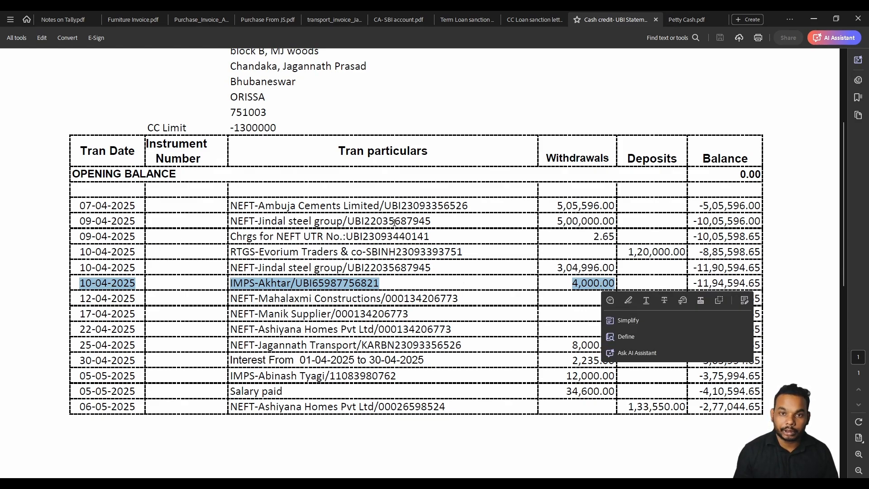
{"action": "scroll", "coordinate": [394, 221], "scroll_direction": "down", "scroll_amount": 5}
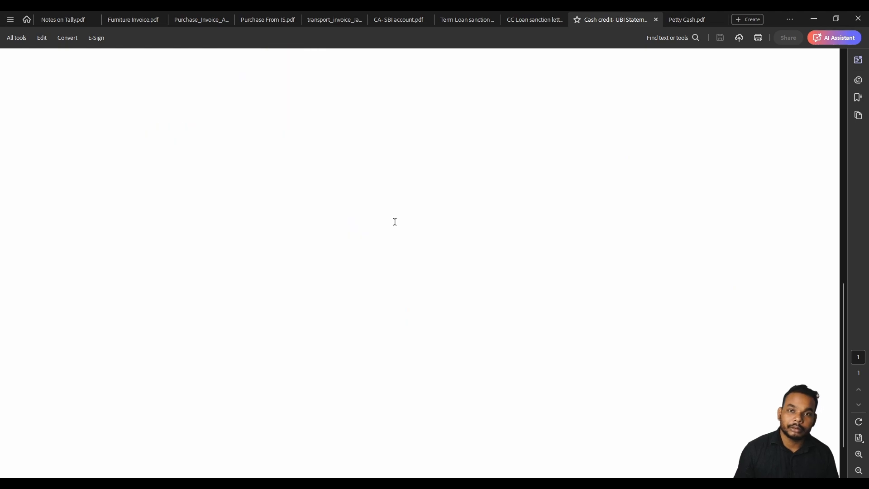
{"action": "scroll", "coordinate": [438, 160], "scroll_direction": "up", "scroll_amount": 5}
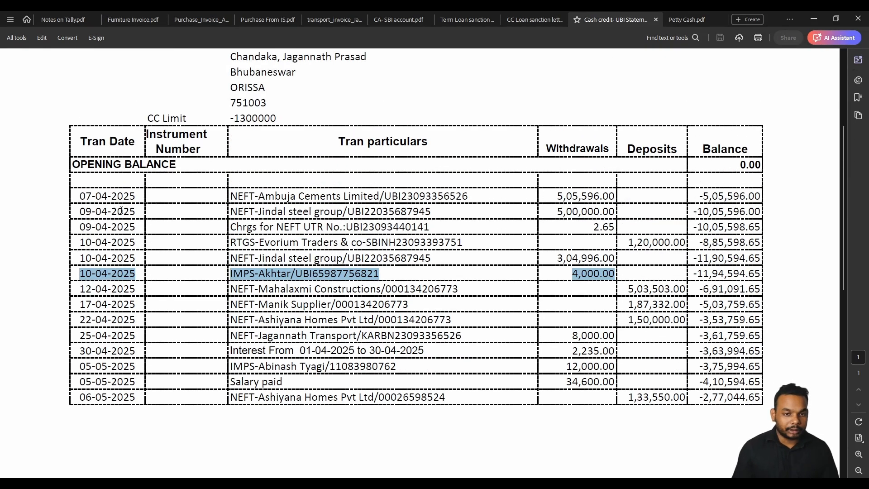
{"action": "left_click_drag", "start_coordinate": [80, 195], "coordinate": [680, 266]}
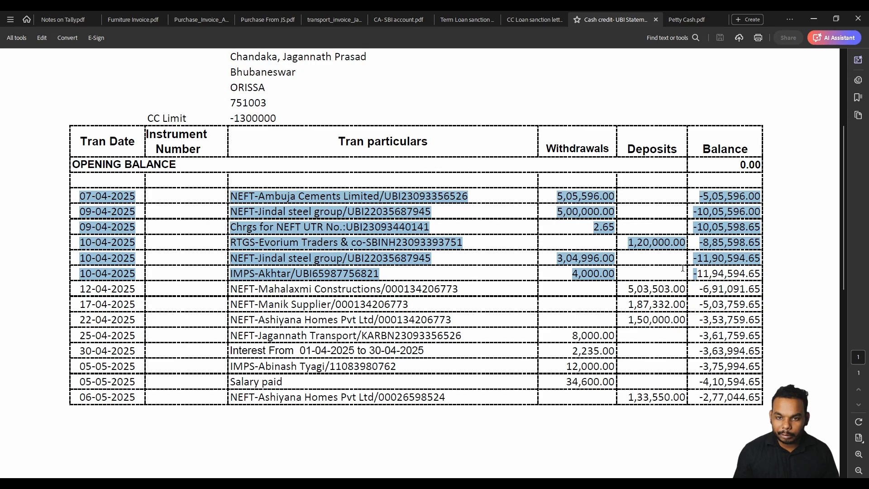
{"action": "left_click", "coordinate": [679, 268]}
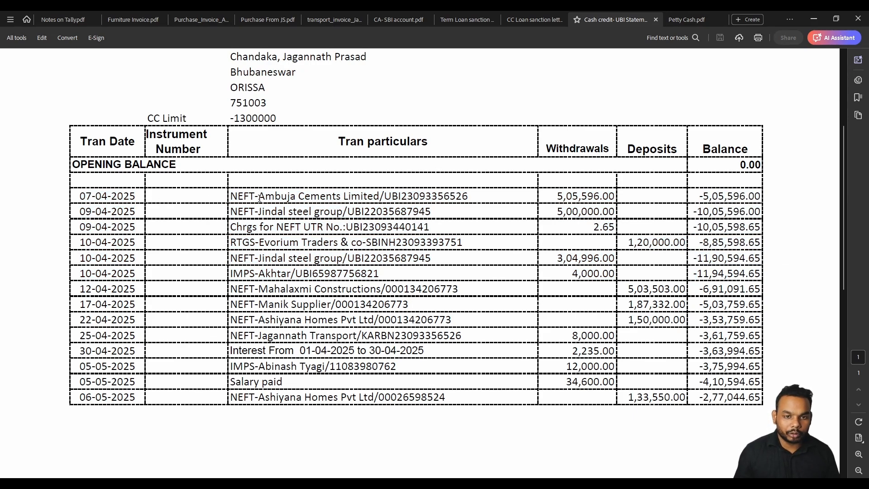
Pick out the Ambuja Cements, Jindal steel group, 5,00,000.00 payment and 2.65 NEFT charge rows.
{"action": "left_click_drag", "start_coordinate": [259, 196], "coordinate": [471, 197]}
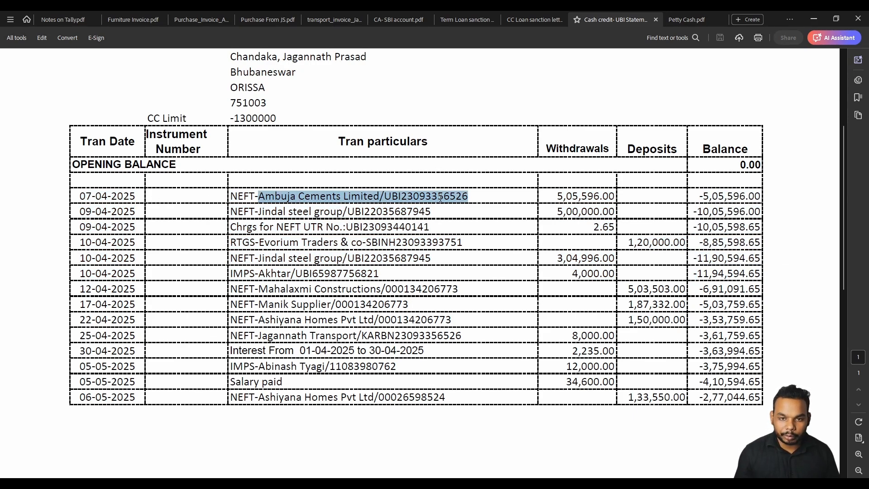
{"action": "triple_click", "coordinate": [260, 211]}
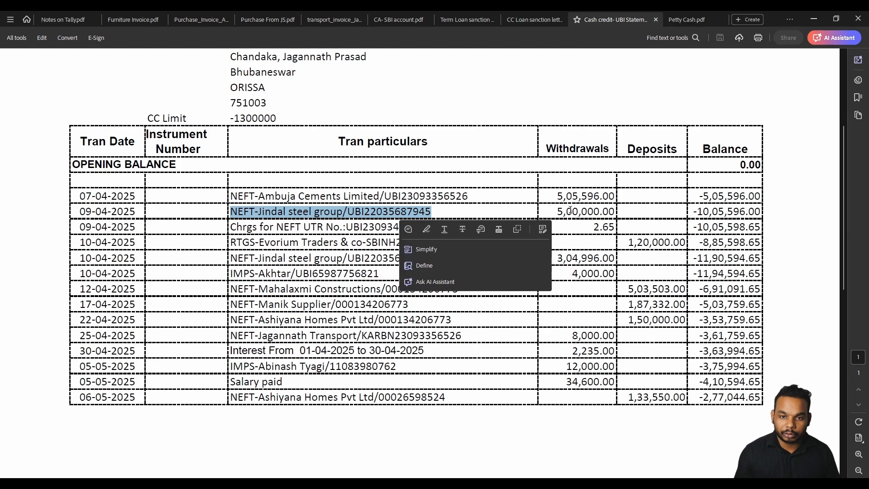
{"action": "left_click", "coordinate": [369, 221]}
{"action": "left_click_drag", "start_coordinate": [229, 228], "coordinate": [429, 227]}
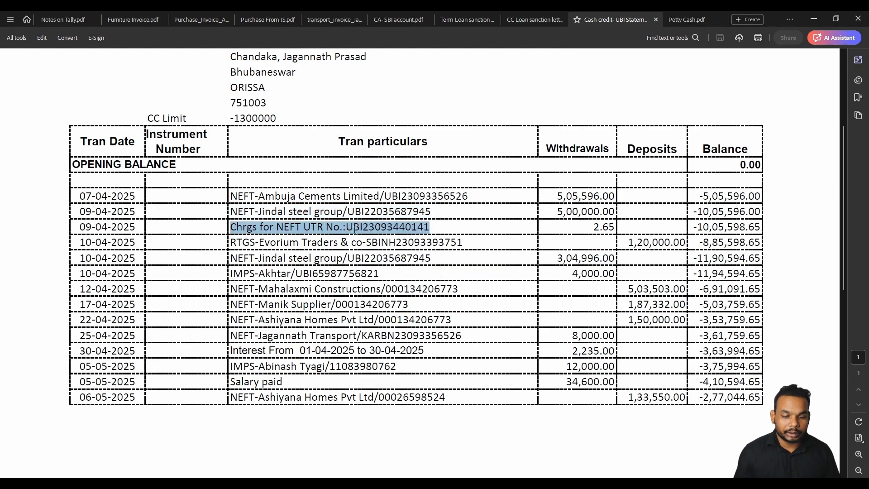
{"action": "triple_click", "coordinate": [269, 213]}
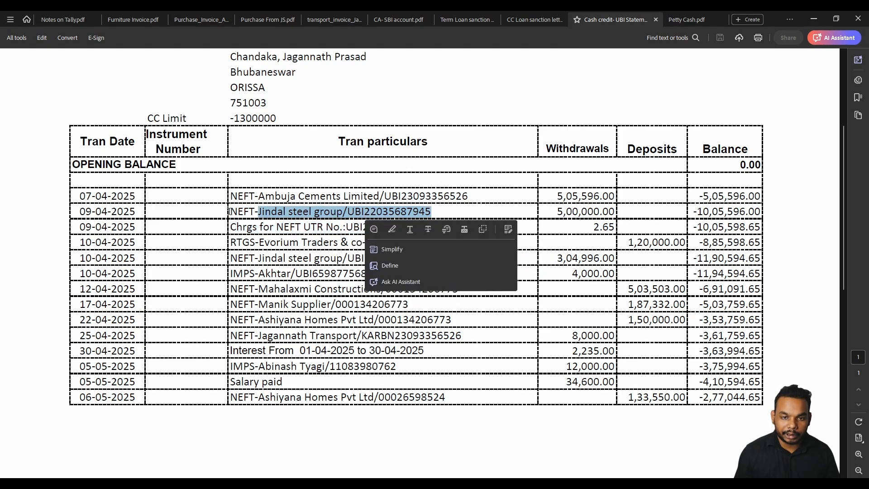
{"action": "left_click_drag", "start_coordinate": [229, 212], "coordinate": [301, 230]}
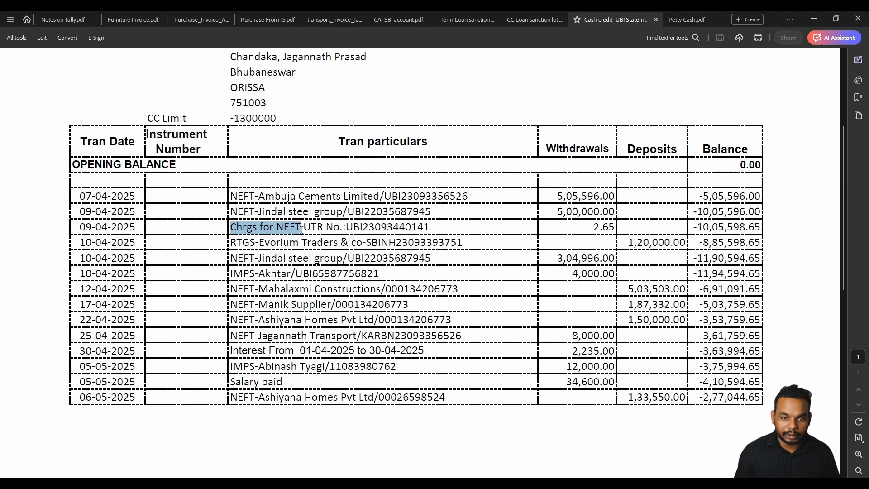
{"action": "left_click_drag", "start_coordinate": [560, 228], "coordinate": [610, 230]}
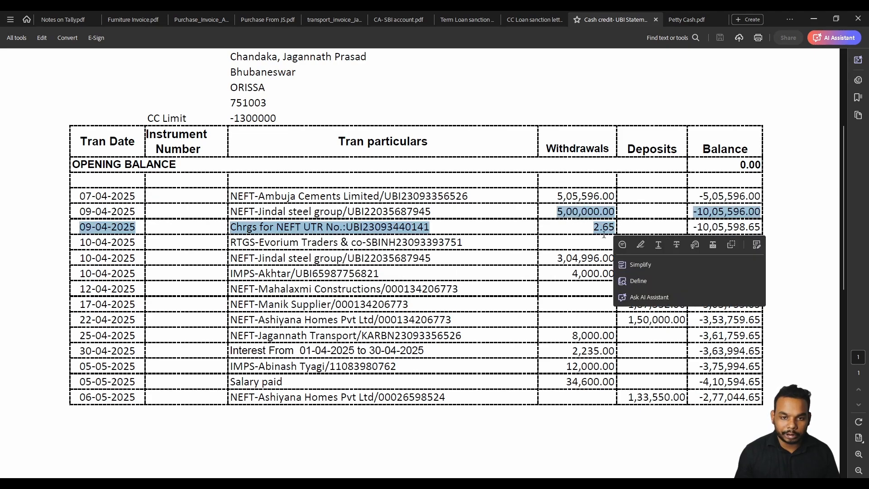
{"action": "left_click", "coordinate": [420, 260]}
{"action": "left_click_drag", "start_coordinate": [230, 243], "coordinate": [415, 249]}
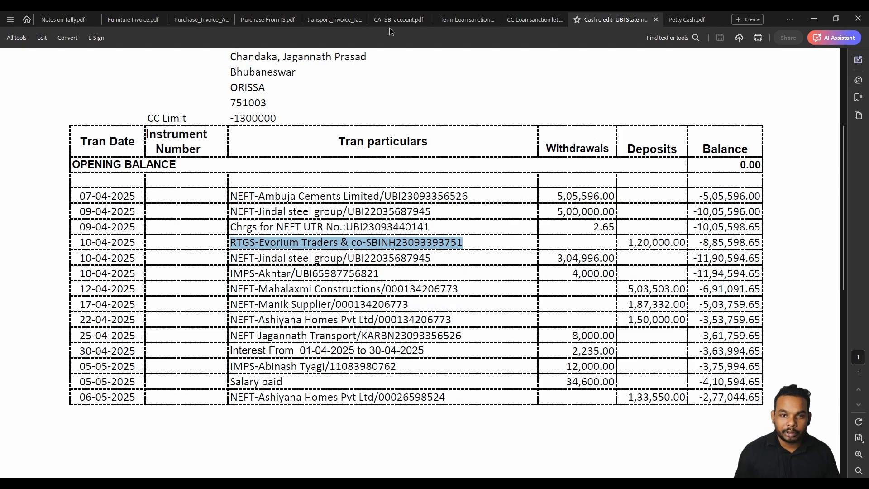
Cross-check the SBI statement's 1,20,000.00 debit and the CC sanction letter.
{"action": "left_click", "coordinate": [398, 20]}
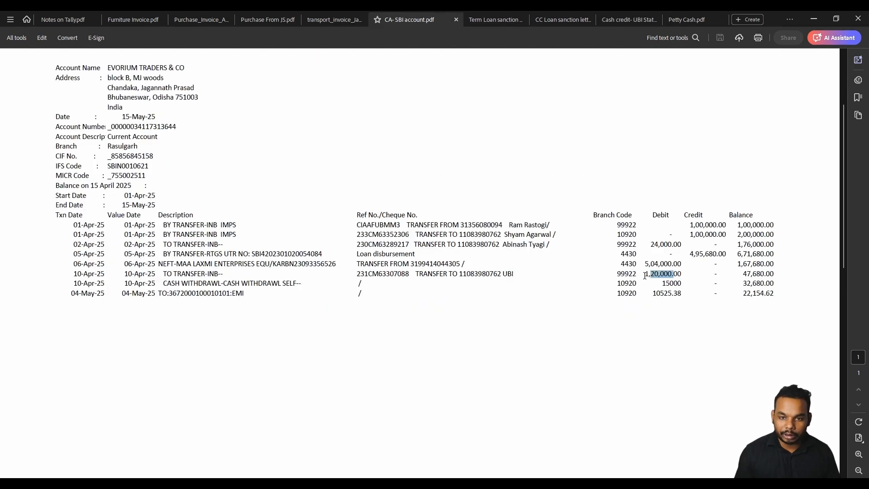
{"action": "left_click_drag", "start_coordinate": [644, 275], "coordinate": [681, 275]}
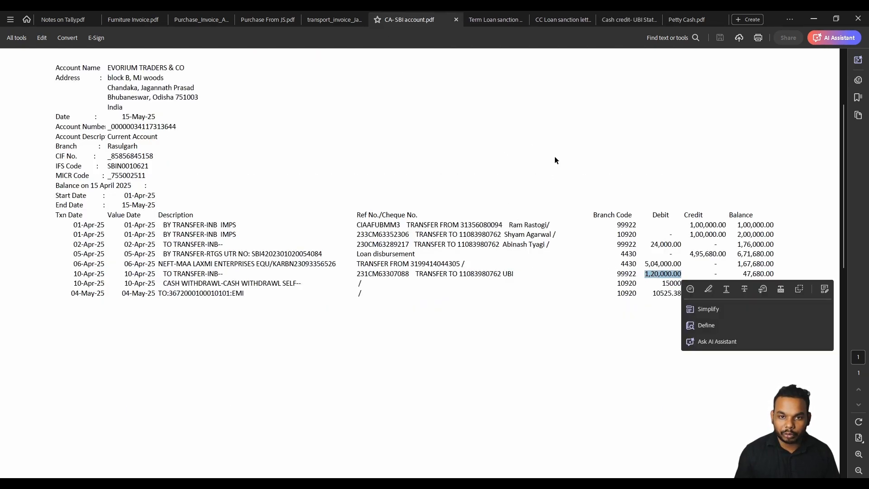
{"action": "left_click", "coordinate": [561, 19]}
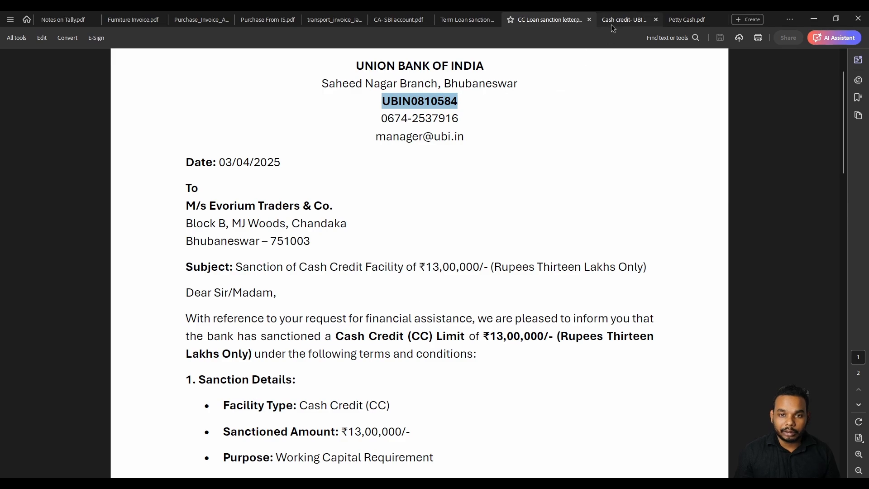
{"action": "left_click", "coordinate": [627, 20]}
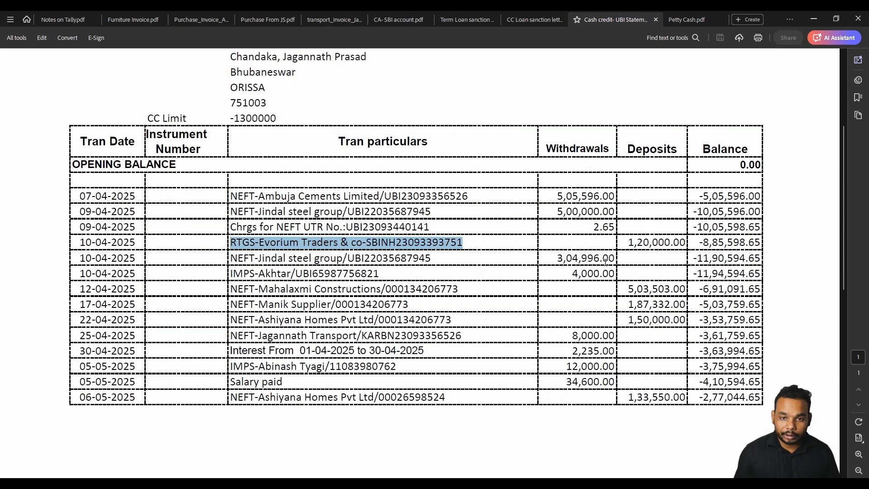
Confirm the Jindal withdrawals: 5,00,000 on 9 April and 3,04,996.00 on 10 April.
{"action": "left_click_drag", "start_coordinate": [619, 261], "coordinate": [560, 265]}
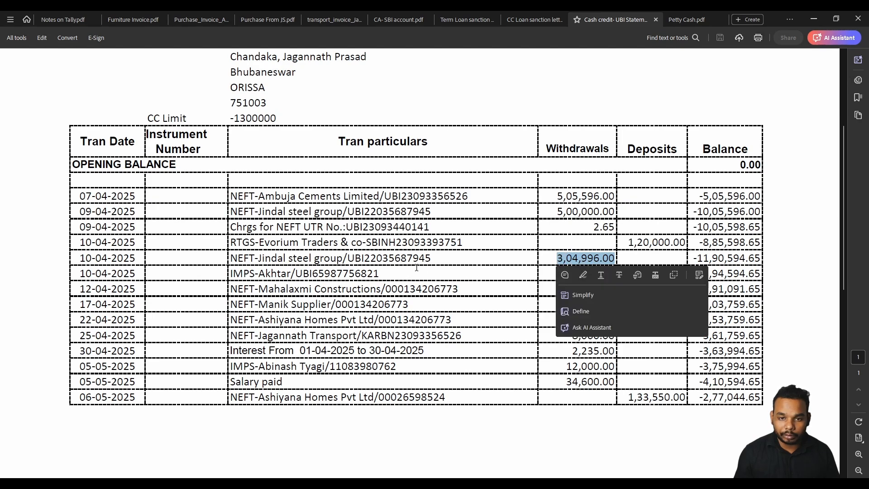
{"action": "left_click", "coordinate": [290, 267]}
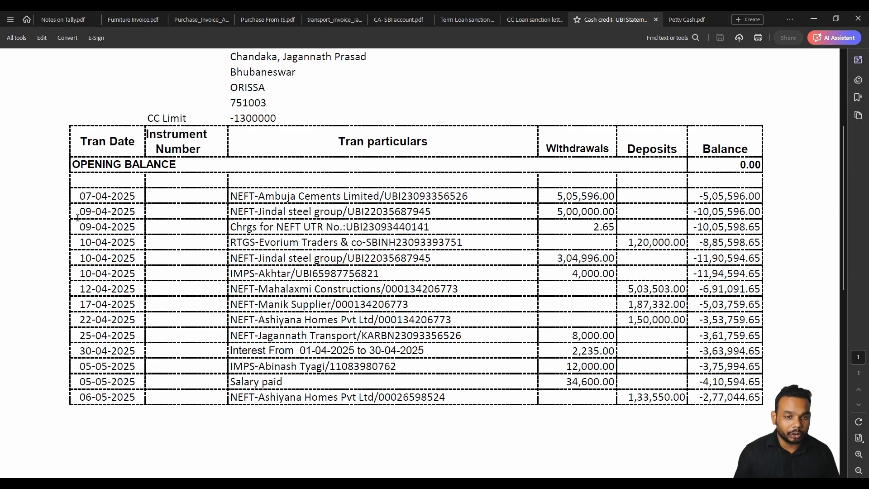
{"action": "left_click_drag", "start_coordinate": [78, 212], "coordinate": [131, 214]}
{"action": "left_click_drag", "start_coordinate": [230, 211], "coordinate": [342, 212]}
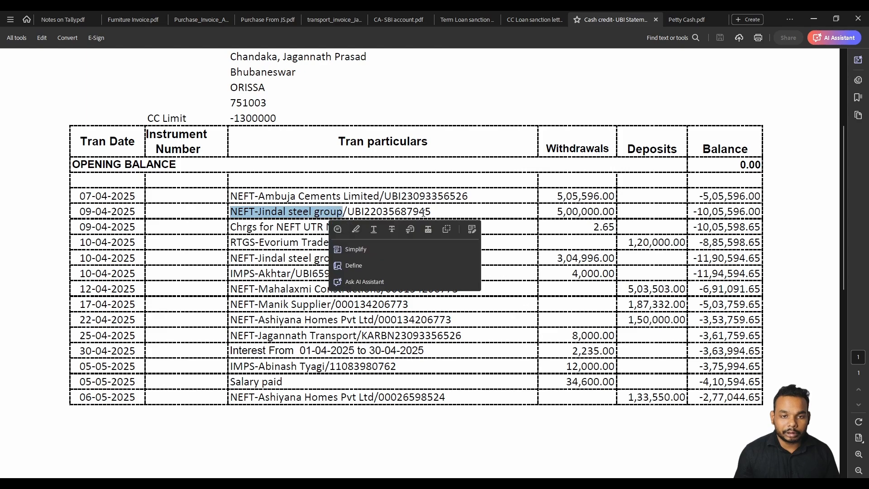
{"action": "left_click_drag", "start_coordinate": [557, 211], "coordinate": [600, 212]}
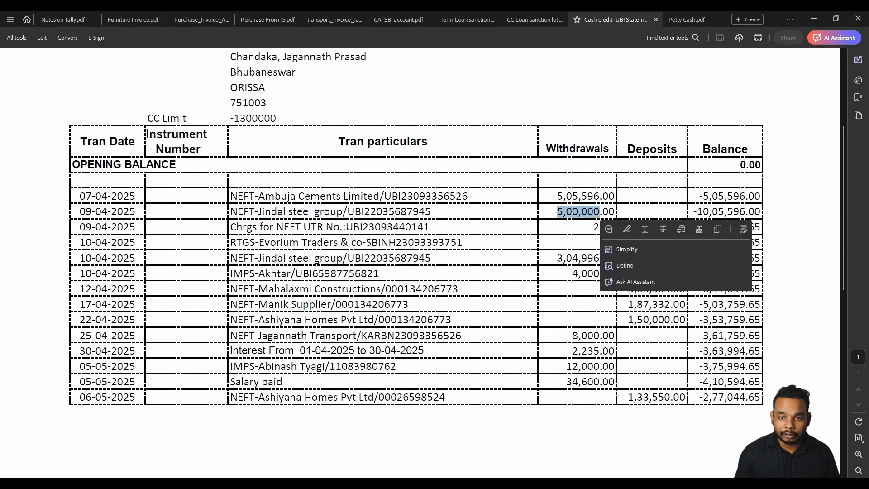
{"action": "left_click", "coordinate": [312, 271]}
{"action": "left_click_drag", "start_coordinate": [86, 258], "coordinate": [131, 258]}
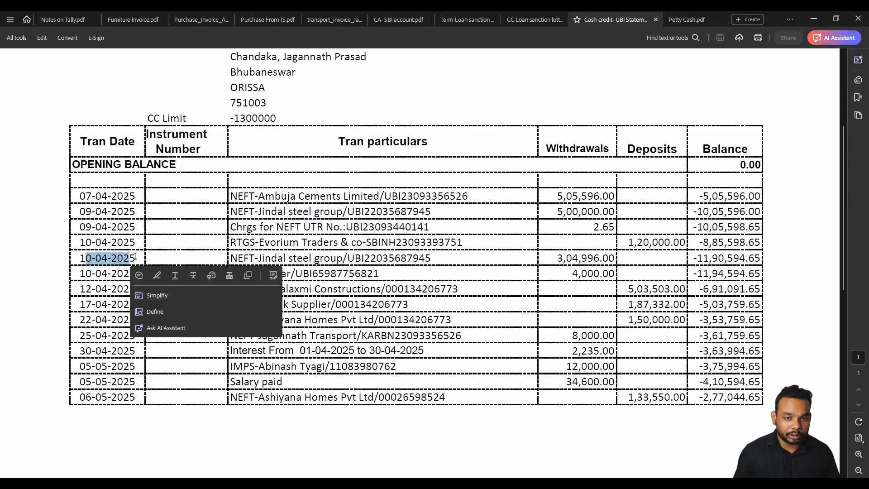
{"action": "left_click_drag", "start_coordinate": [610, 258], "coordinate": [557, 258]}
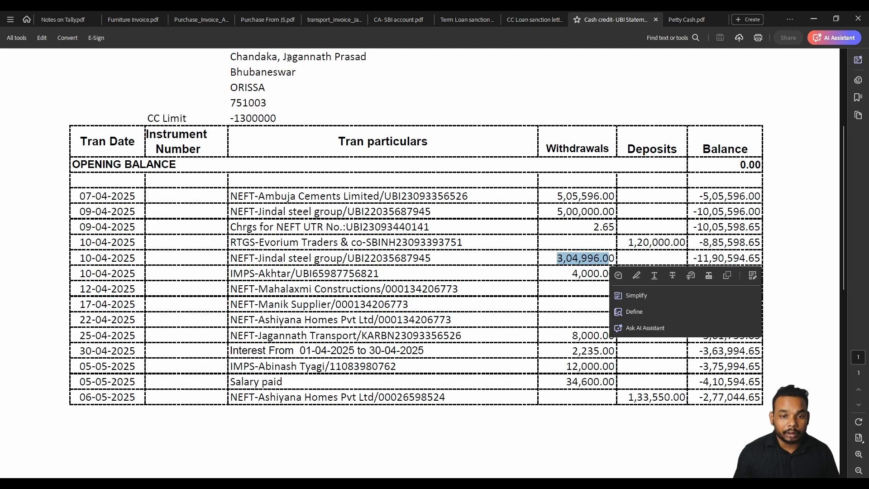
Locate the Jindal Steel invoice total of 8,04,996.00.
{"action": "left_click", "coordinate": [270, 20]}
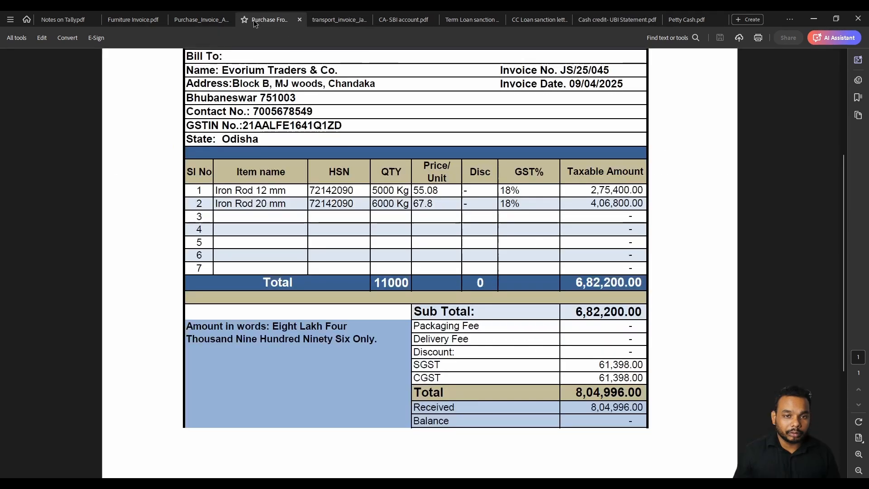
{"action": "scroll", "coordinate": [417, 98], "scroll_direction": "up", "scroll_amount": 5}
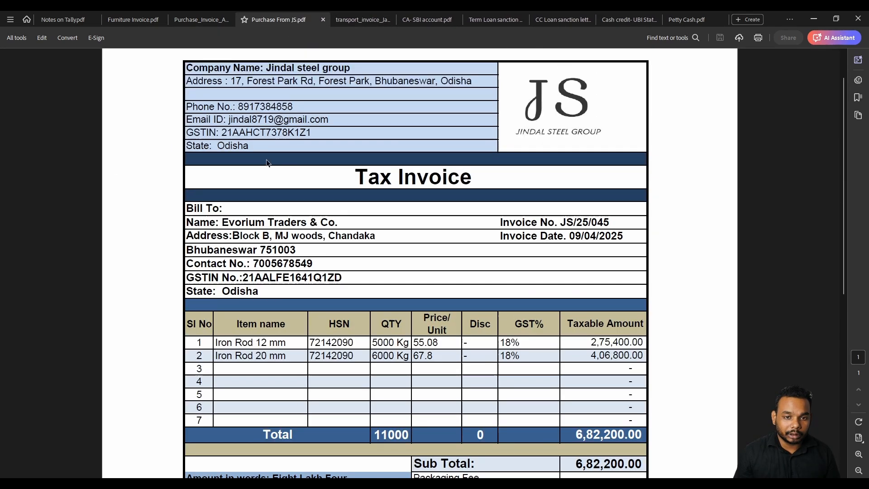
{"action": "scroll", "coordinate": [561, 277], "scroll_direction": "down", "scroll_amount": 5}
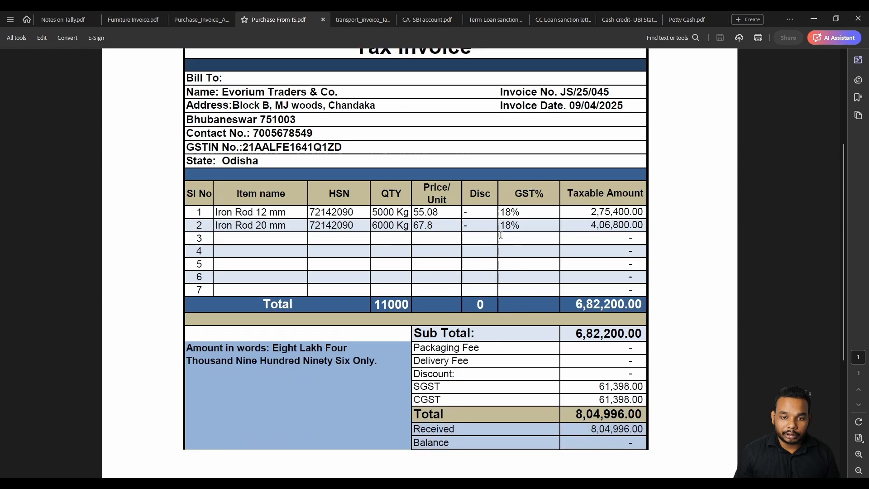
{"action": "left_click_drag", "start_coordinate": [575, 327], "coordinate": [637, 326]}
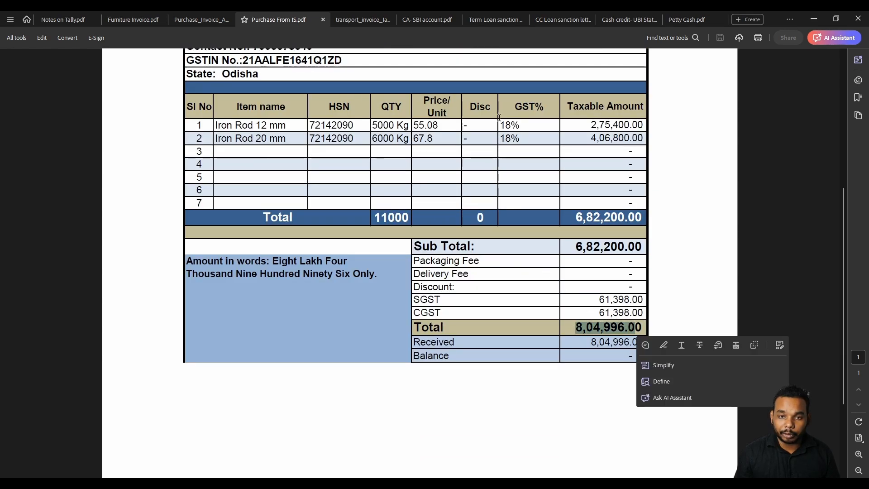
Compare UBI withdrawals: 5,05,596.00 Ambuja on 07-04-2025, then Jindal's 5,00,000.00 and 3,04,996.00.
{"action": "left_click", "coordinate": [485, 26]}
{"action": "left_click", "coordinate": [629, 19]}
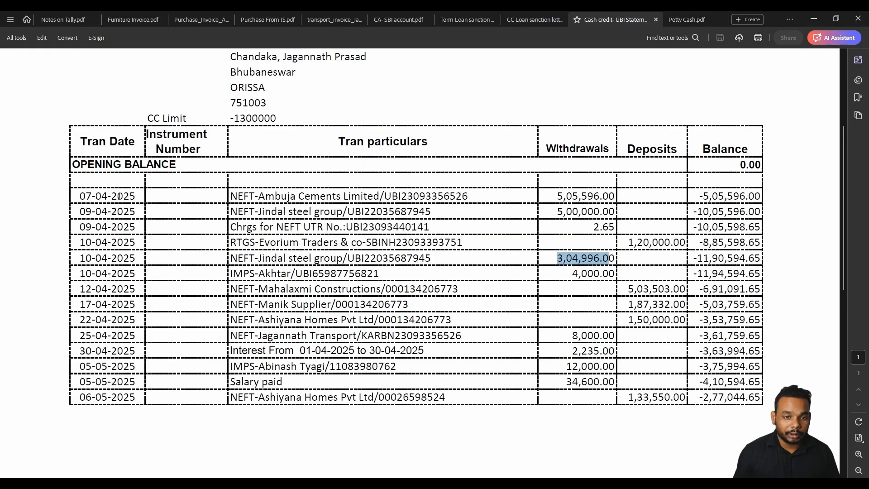
{"action": "left_click_drag", "start_coordinate": [81, 195], "coordinate": [136, 196]}
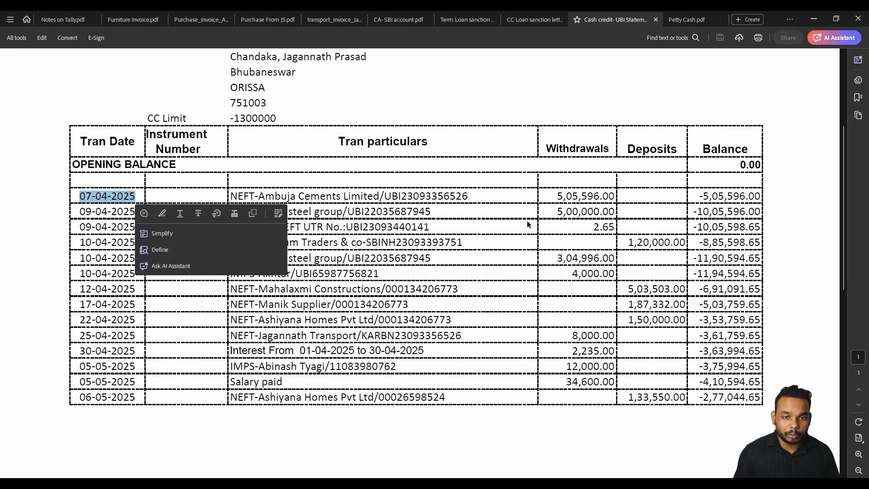
{"action": "left_click_drag", "start_coordinate": [556, 196], "coordinate": [615, 196]}
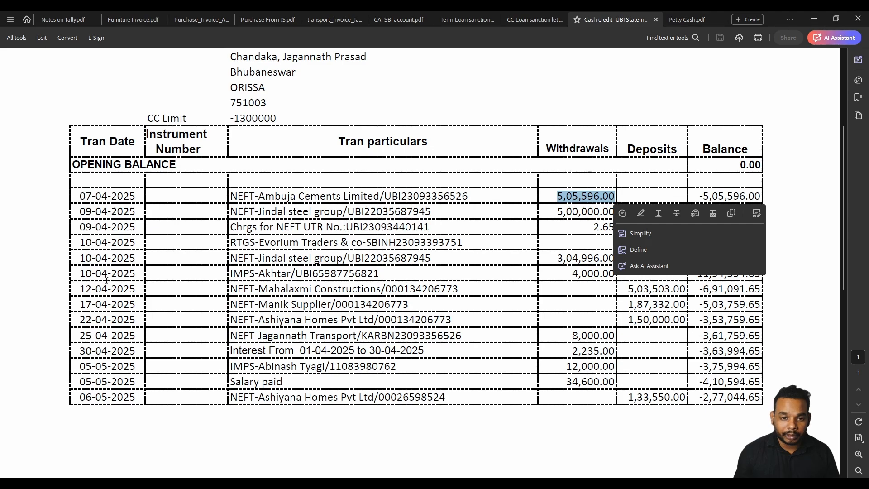
{"action": "left_click", "coordinate": [465, 262]}
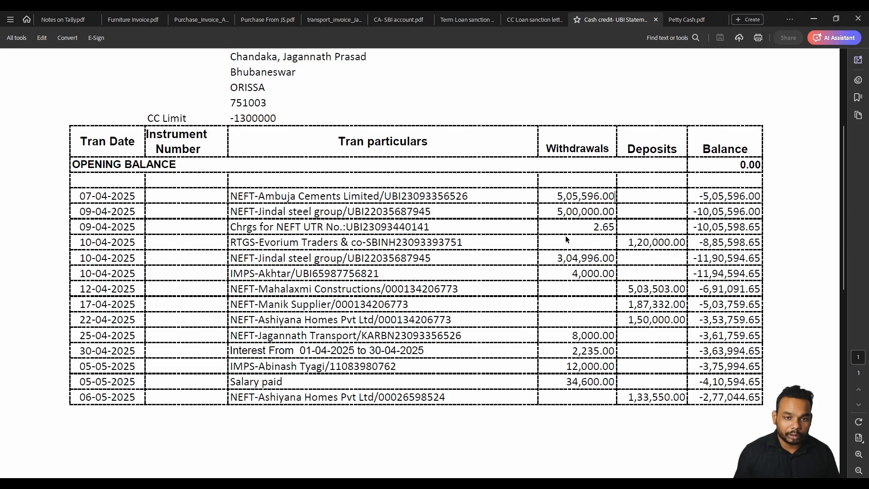
{"action": "left_click_drag", "start_coordinate": [557, 211], "coordinate": [613, 211]}
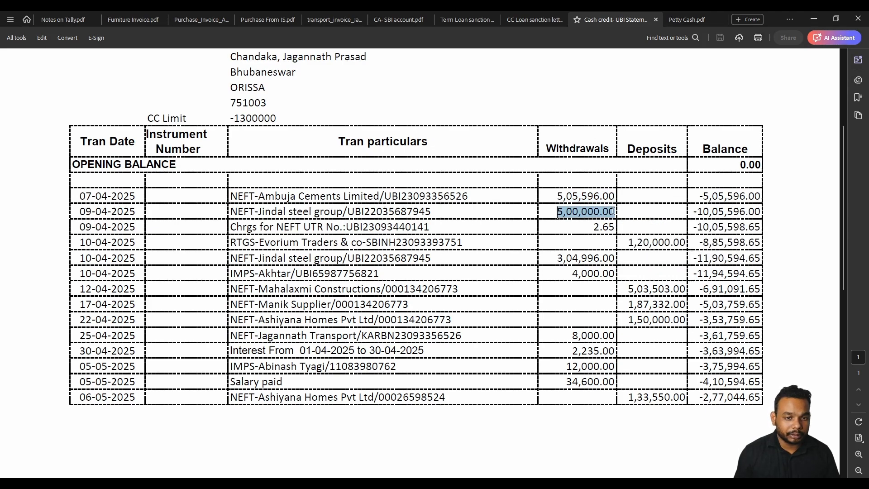
{"action": "left_click", "coordinate": [345, 241]}
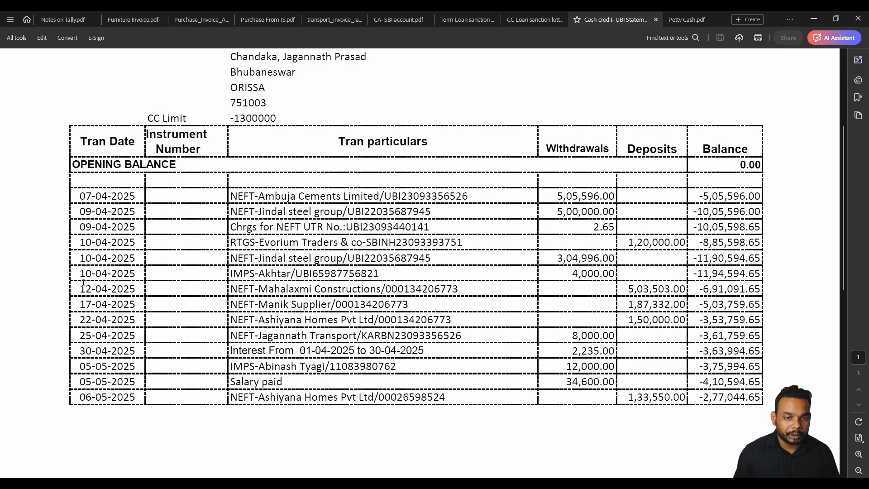
{"action": "left_click_drag", "start_coordinate": [556, 258], "coordinate": [611, 258]}
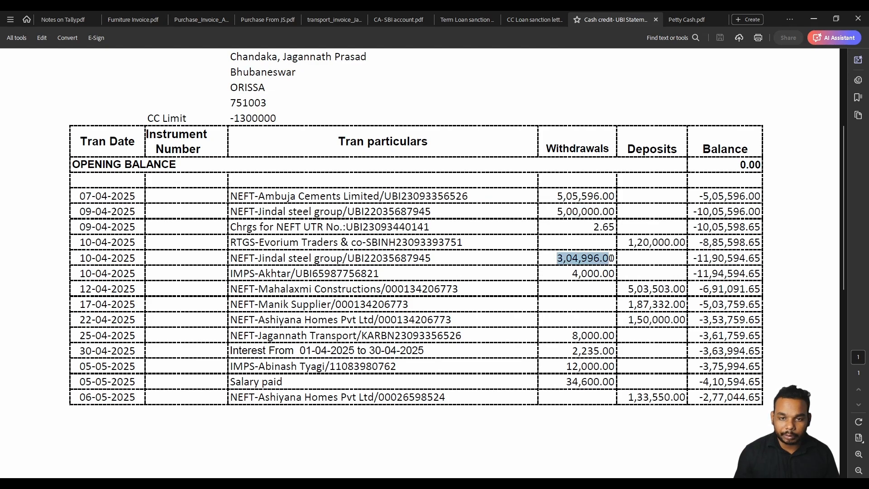
{"action": "left_click_drag", "start_coordinate": [556, 193], "coordinate": [677, 268]}
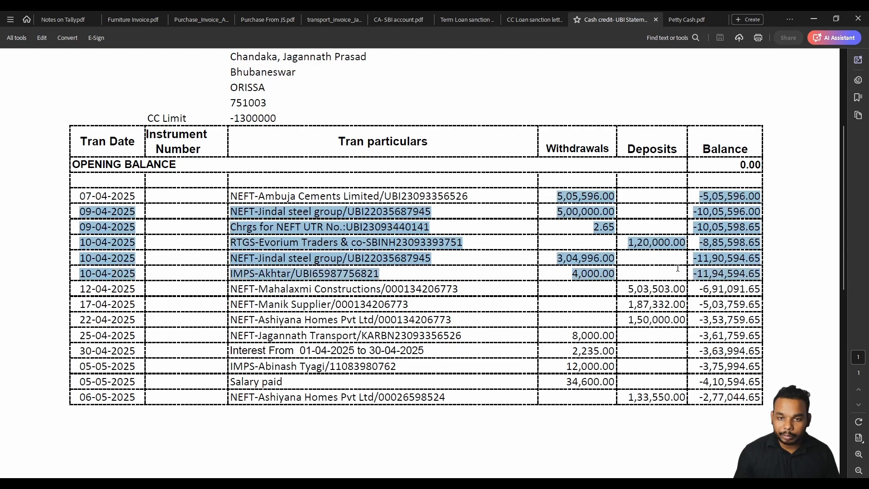
{"action": "left_click", "coordinate": [589, 278]}
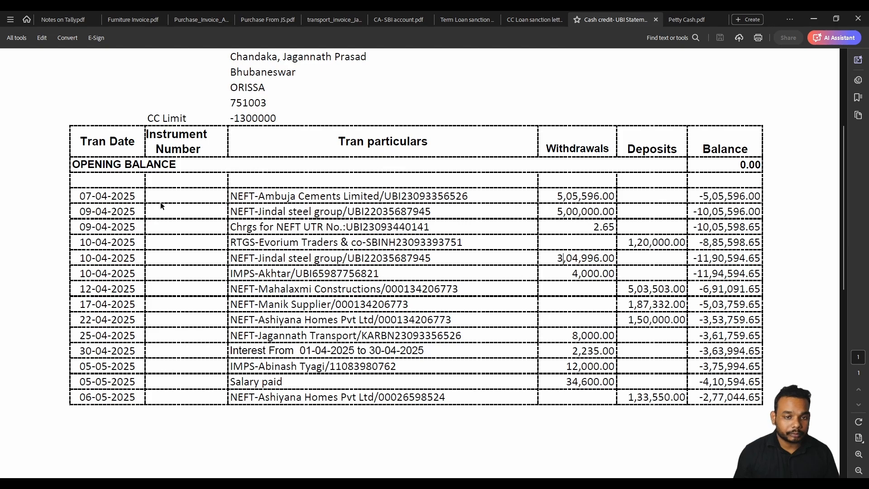
{"action": "left_click_drag", "start_coordinate": [103, 193], "coordinate": [136, 196]}
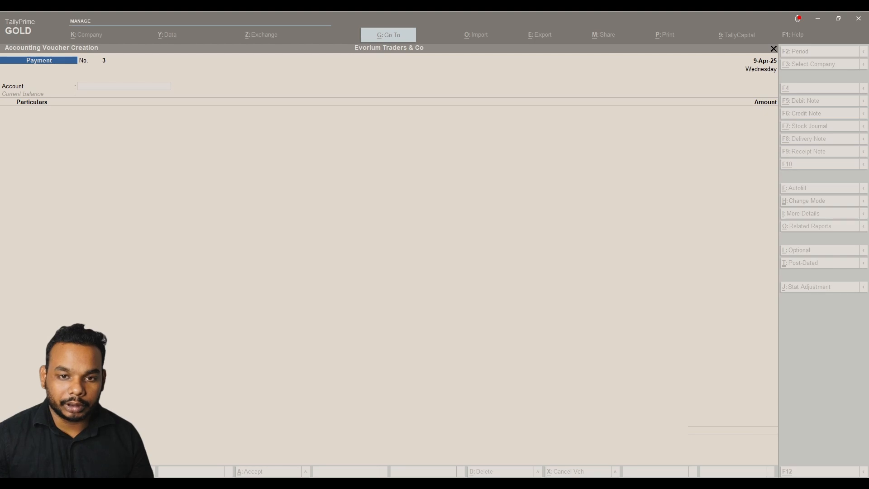
Set UBI CC as the paying account and Ambuja Cements Limited as the payee.
{"action": "left_click", "coordinate": [354, 212]}
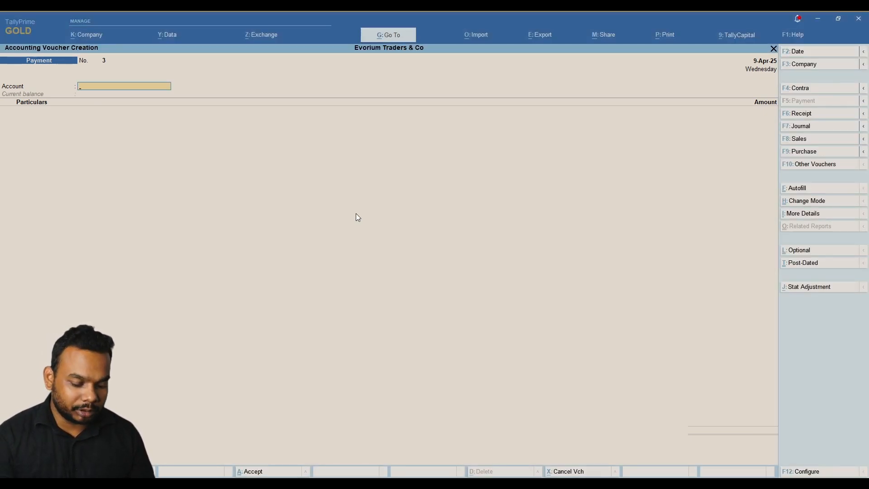
{"action": "type", "text": "Cc"}
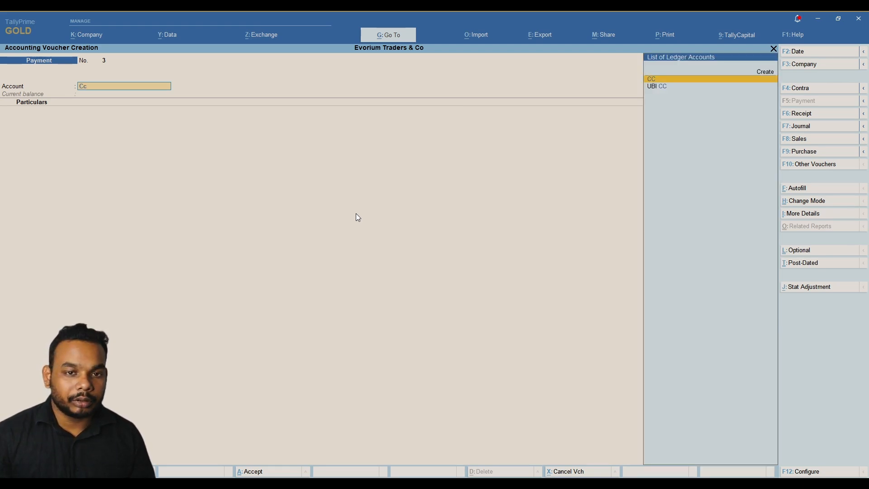
{"action": "key", "text": "Down"}
{"action": "key", "text": "Return"}
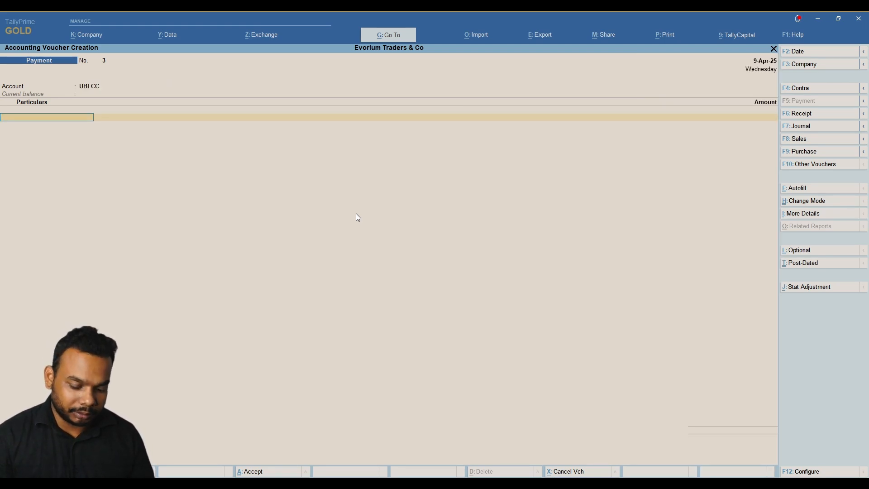
{"action": "key", "text": "alt"}
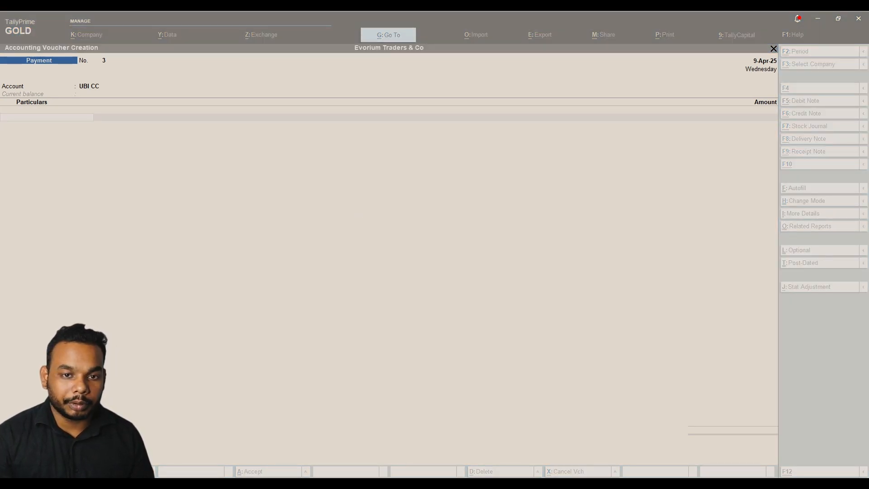
{"action": "type", "text": "Ambu"}
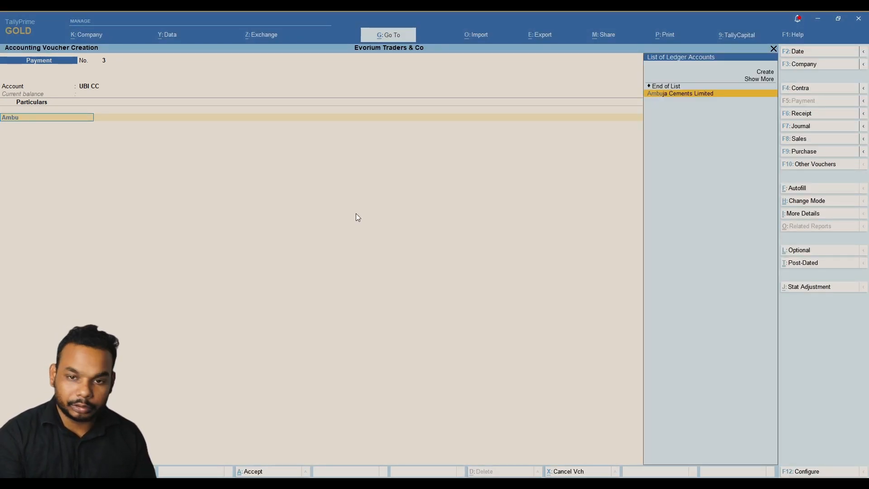
{"action": "key", "text": "Return"}
{"action": "key", "text": "alt"}
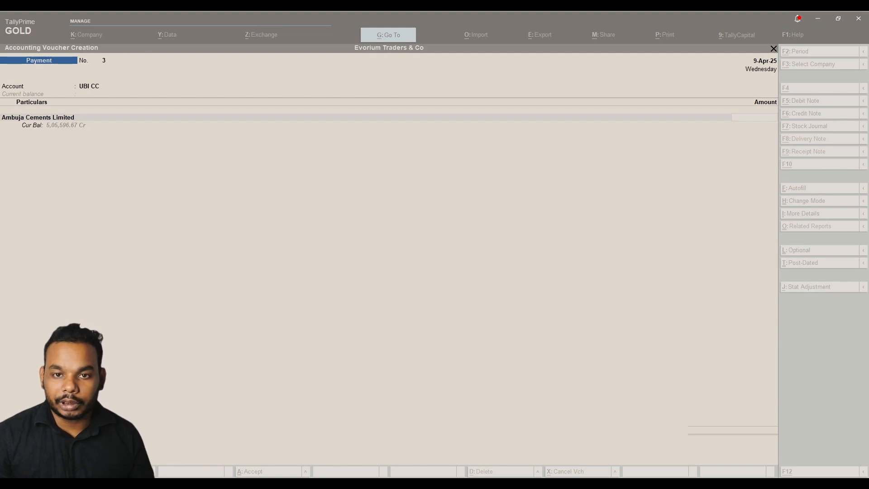
Pay 5,05,596 against bill ACL/25-26/012 and save payment voucher No. 3.
{"action": "type", "text": "505"}
{"action": "key", "text": "alt"}
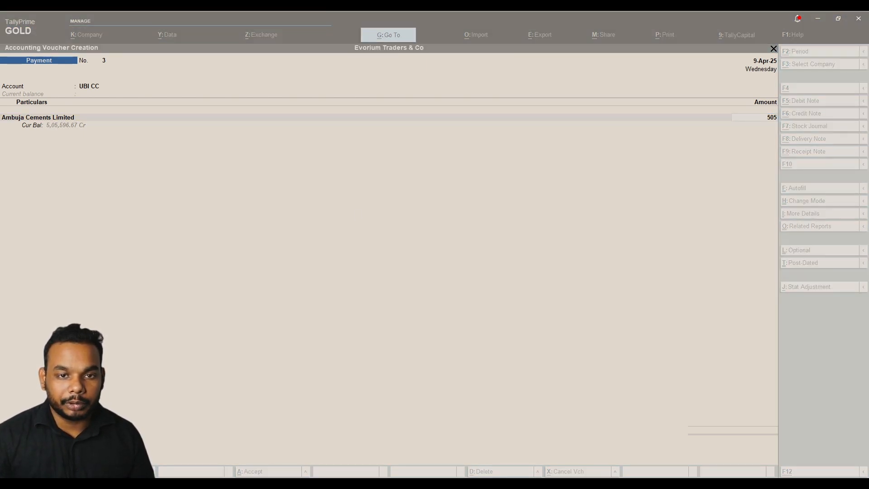
{"action": "type", "text": "596"}
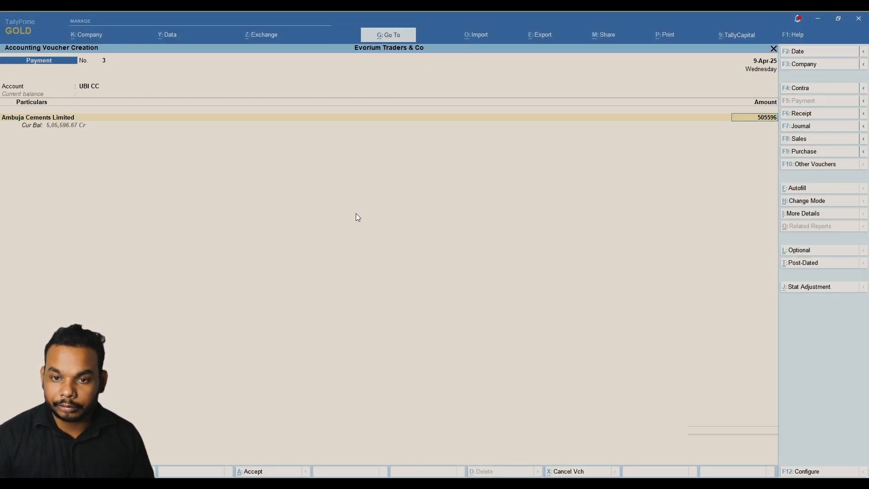
{"action": "key", "text": "Return"}
{"action": "key", "text": "Return"}
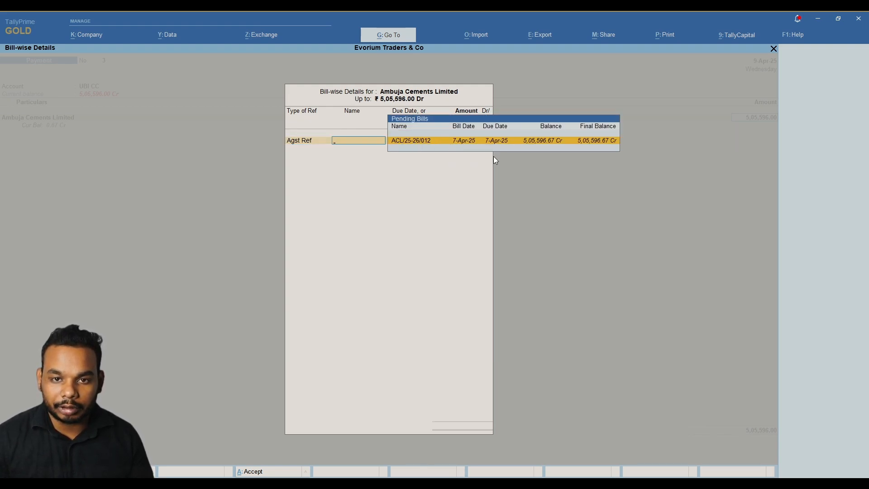
{"action": "key", "text": "Return"}
{"action": "key", "text": "Return"}
{"action": "key", "text": "Return"}
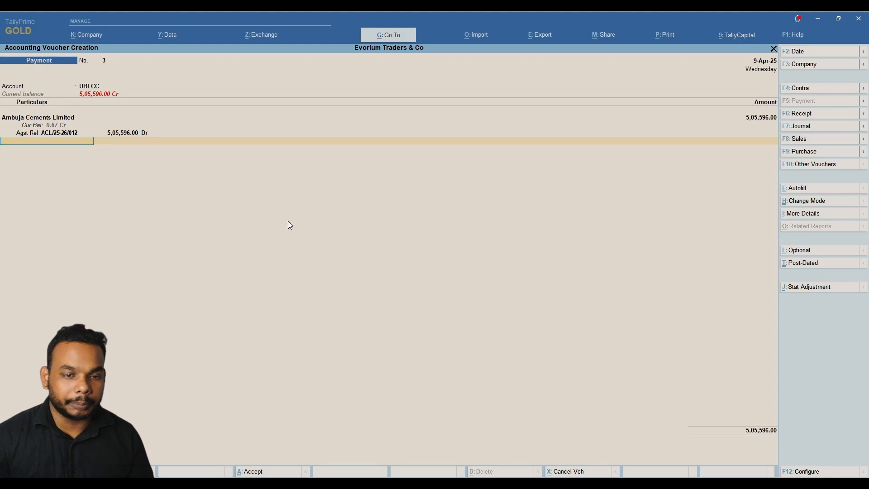
{"action": "key", "text": "Return"}
{"action": "key", "text": "Return"}
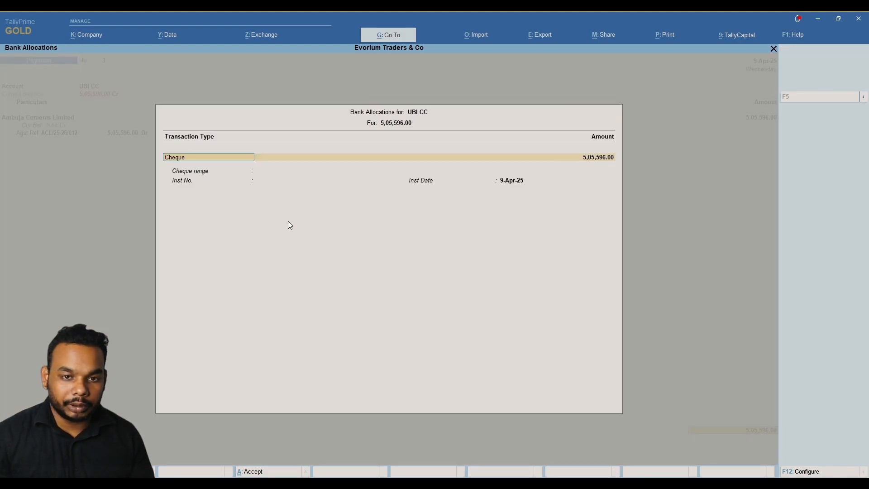
{"action": "key", "text": "Return"}
{"action": "key", "text": "Return"}
{"action": "key", "text": "Return"}
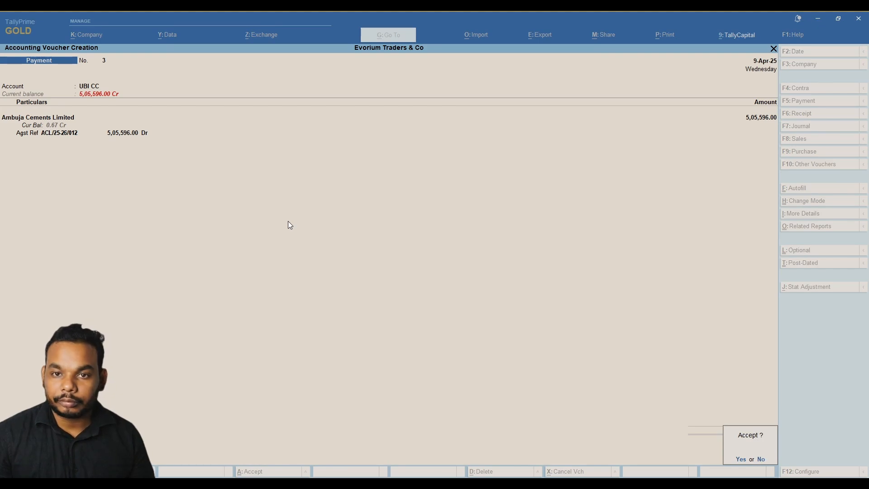
{"action": "key", "text": "Return"}
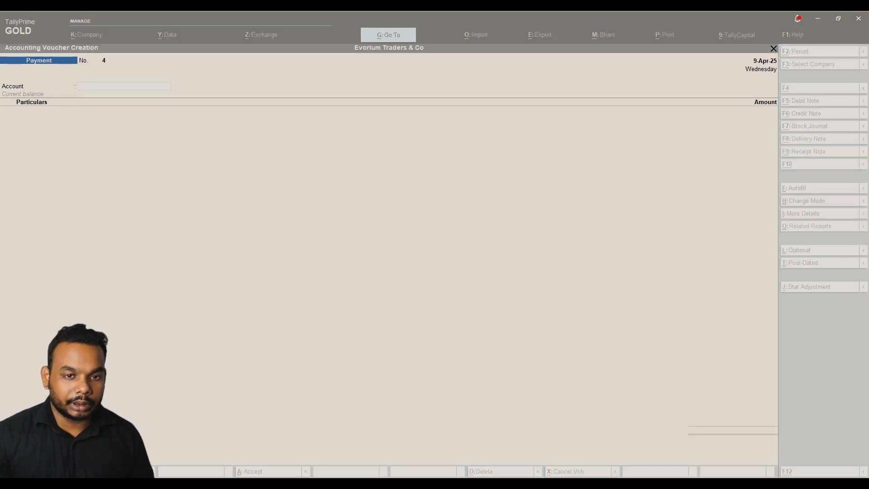
{"action": "left_click", "coordinate": [274, 231]}
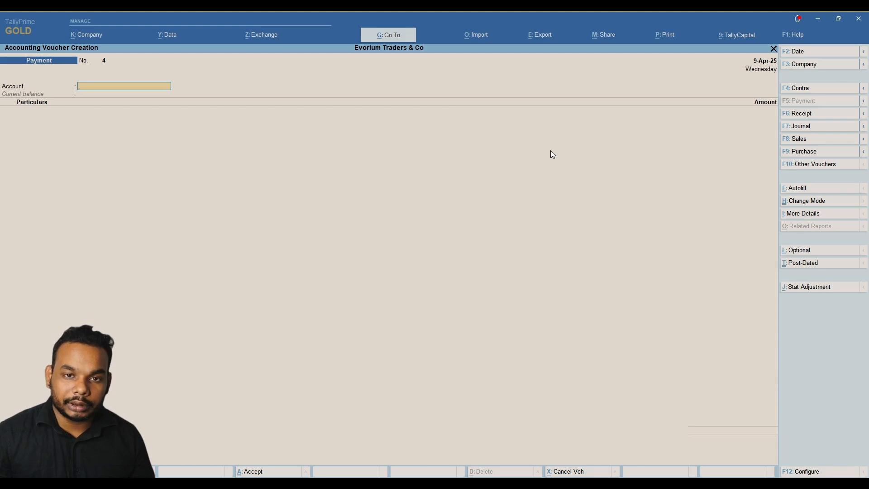
Leave voucher entry and open the Day Book from the additional reports list.
{"action": "key", "text": "Escape"}
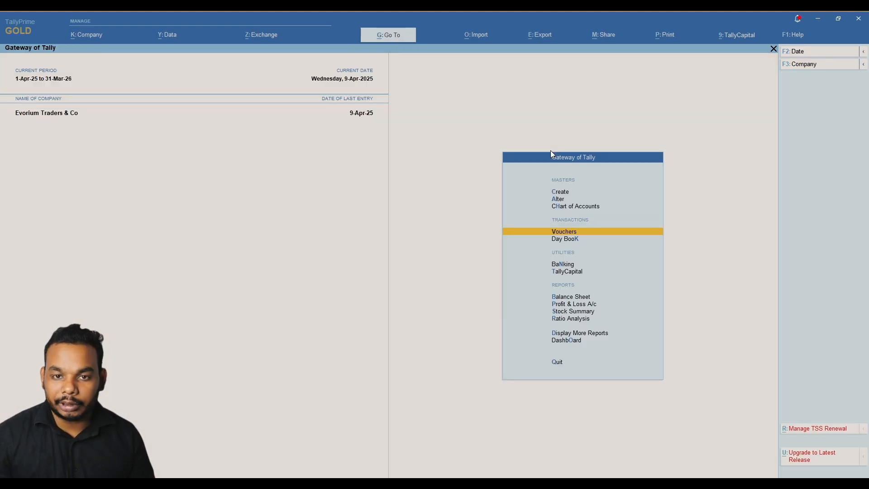
{"action": "key", "text": "Down"}
{"action": "key", "text": "Down"}
{"action": "key", "text": "Down"}
{"action": "key", "text": "Down"}
{"action": "key", "text": "Down"}
{"action": "key", "text": "Down"}
{"action": "key", "text": "Down"}
{"action": "key", "text": "Down"}
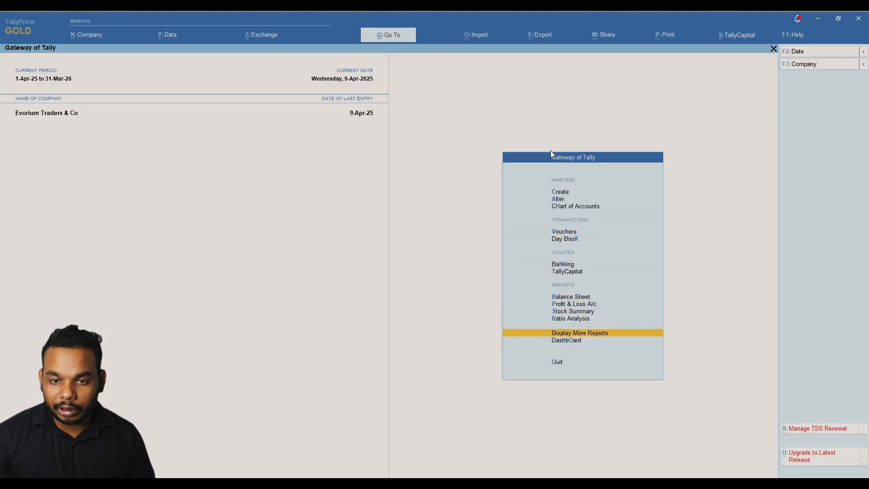
{"action": "key", "text": "Return"}
{"action": "key", "text": "Down"}
{"action": "key", "text": "Return"}
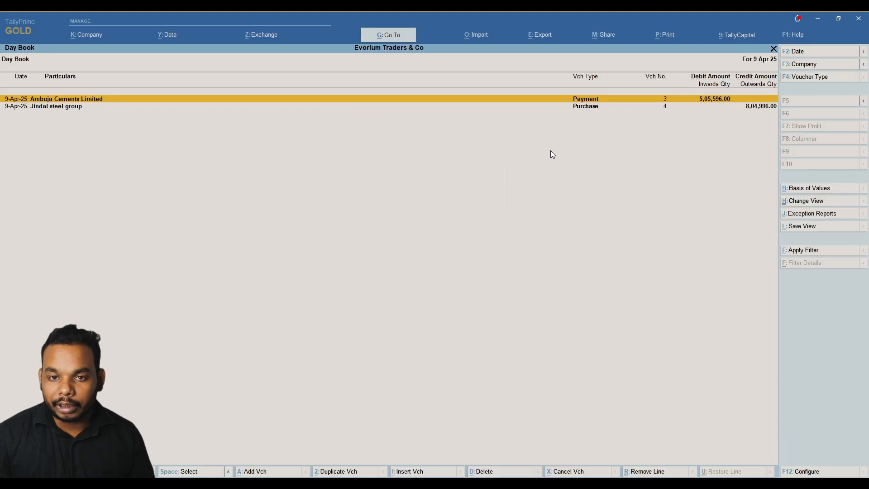
Set the Day Book period from 1-4-2025 to 30-4-2025.
{"action": "key", "text": "Down"}
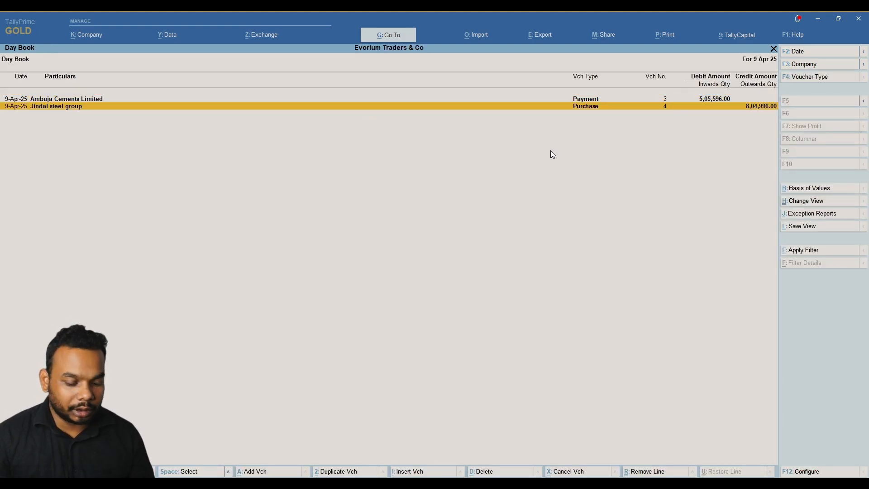
{"action": "key", "text": "F2"}
{"action": "key", "text": "Return"}
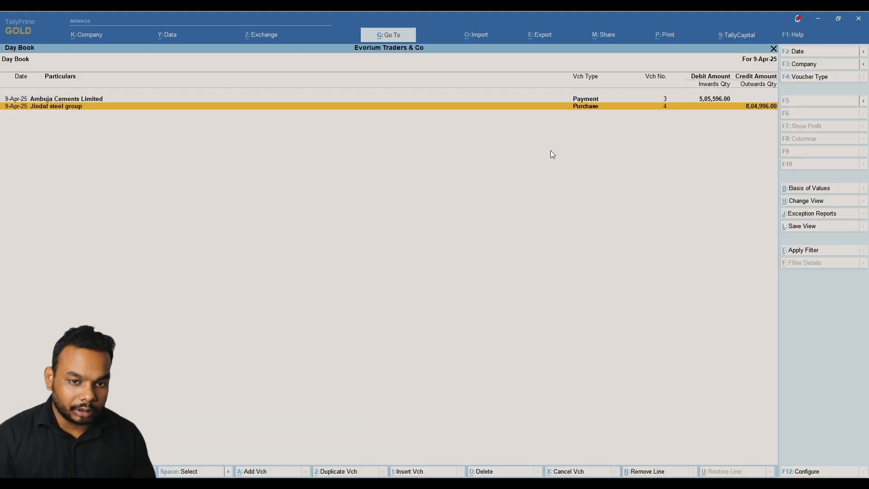
{"action": "left_click", "coordinate": [863, 51]}
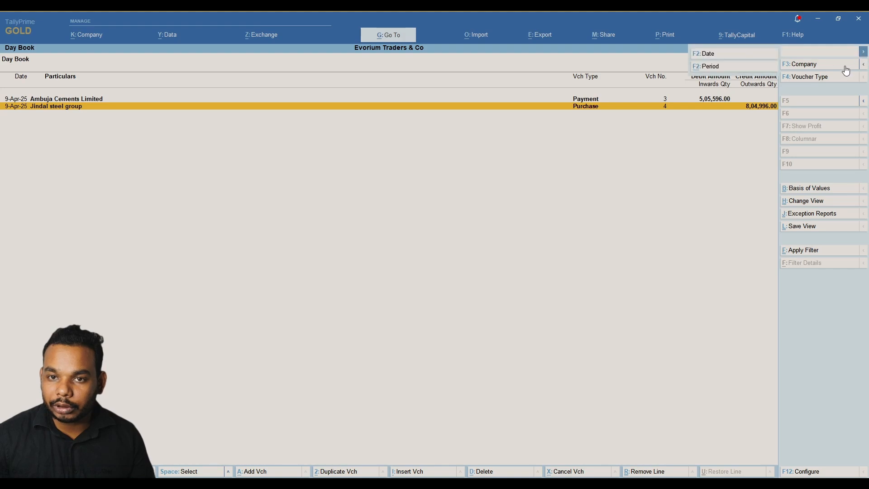
{"action": "left_click", "coordinate": [744, 68]}
{"action": "type", "text": "1-4"}
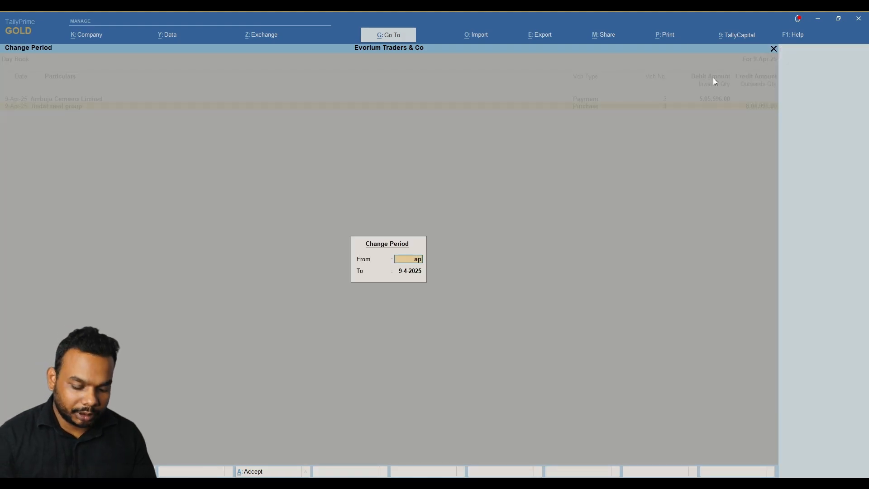
{"action": "key", "text": "Return"}
{"action": "type", "text": "30-4"}
{"action": "key", "text": "Return"}
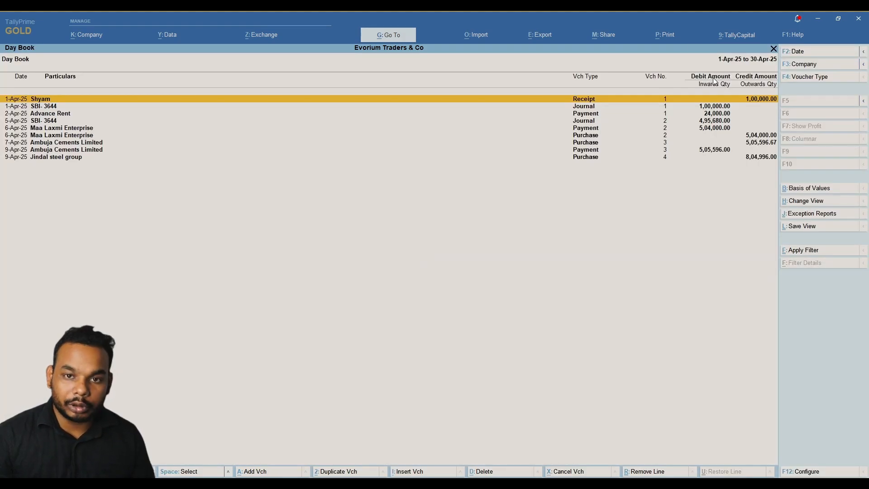
Find the 9-Apr-25 Ambuja Cements payment in the April Day Book and open it for alteration.
{"action": "key", "text": "Down"}
{"action": "key", "text": "Down"}
{"action": "key", "text": "Down"}
{"action": "key", "text": "Down"}
{"action": "key", "text": "Down"}
{"action": "key", "text": "Down"}
{"action": "key", "text": "Down"}
{"action": "key", "text": "Up"}
{"action": "key", "text": "Up"}
{"action": "key", "text": "Up"}
{"action": "key", "text": "Up"}
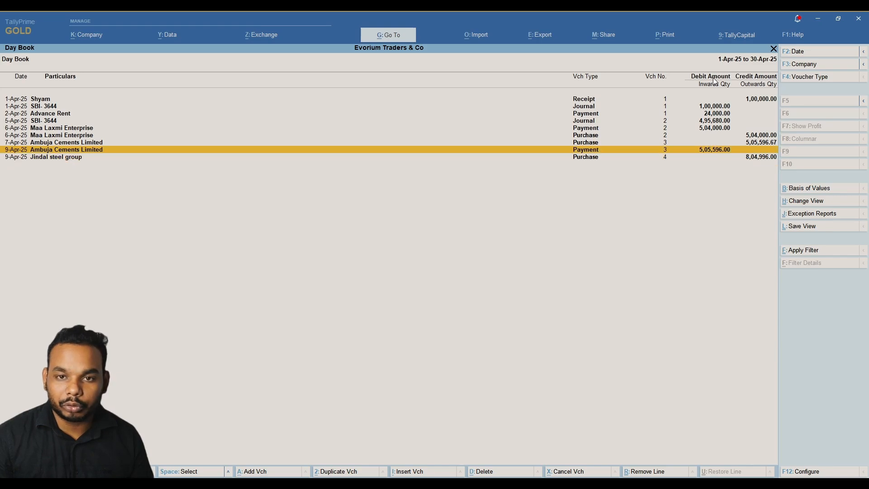
{"action": "key", "text": "Up"}
{"action": "key", "text": "Up"}
{"action": "key", "text": "Up"}
{"action": "key", "text": "Down"}
{"action": "key", "text": "Down"}
{"action": "key", "text": "Down"}
{"action": "key", "text": "Down"}
{"action": "key", "text": "Down"}
{"action": "key", "text": "Down"}
{"action": "key", "text": "Down"}
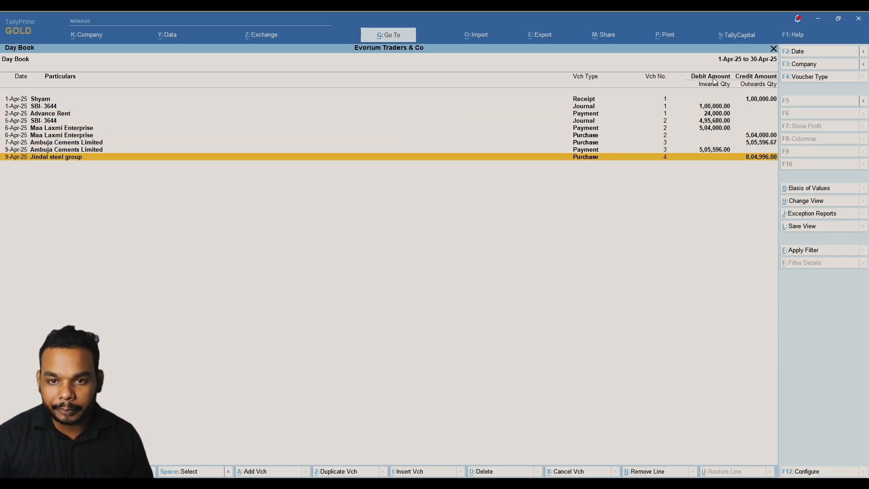
{"action": "key", "text": "Up"}
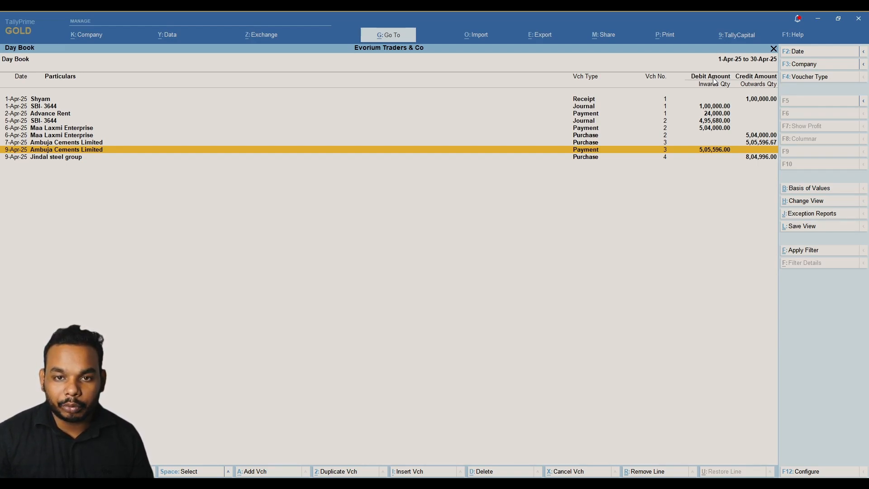
{"action": "key", "text": "Return"}
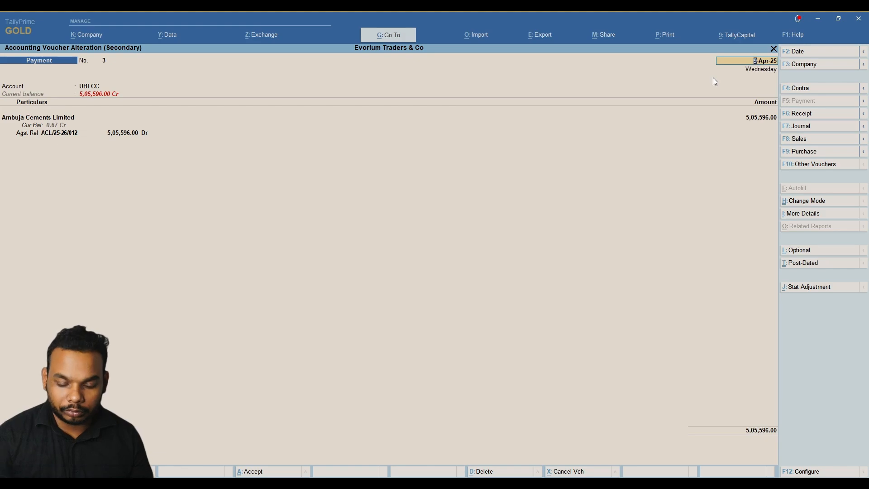
{"action": "key", "text": "Escape"}
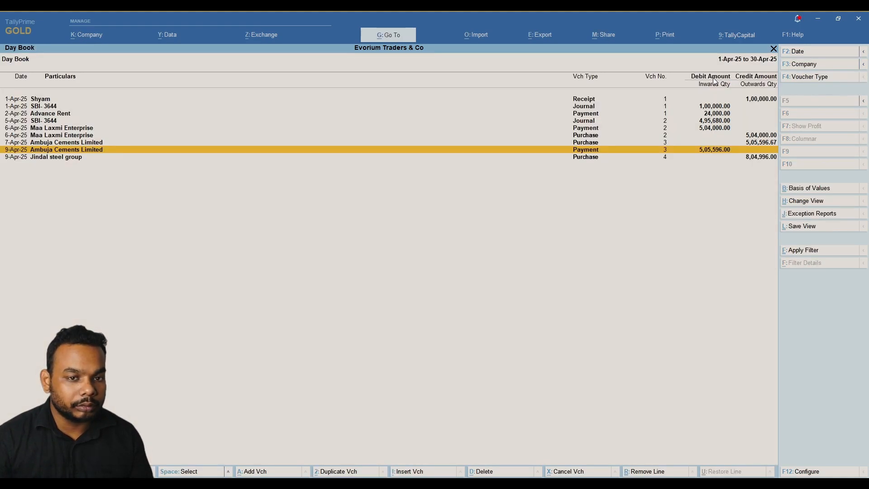
{"action": "key", "text": "Up"}
{"action": "key", "text": "Down"}
{"action": "key", "text": "Return"}
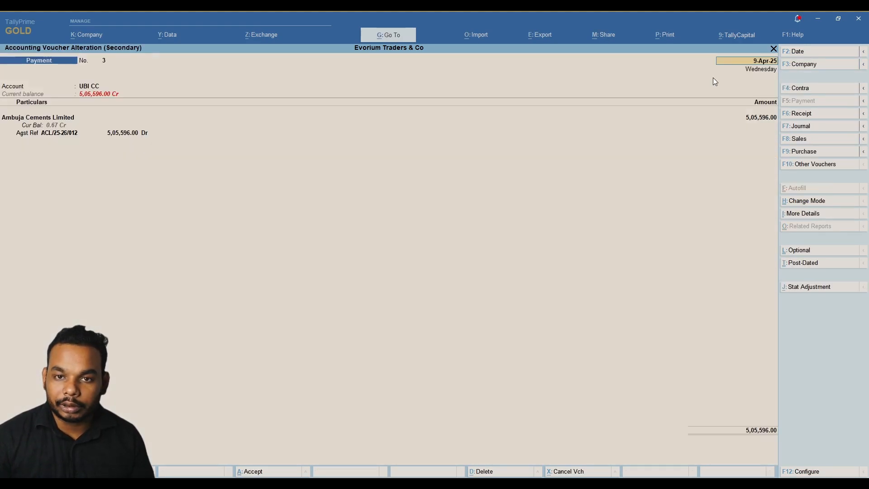
Re-date the Ambuja Cements payment to 7-Apr-25, save it, and close the Day Book.
{"action": "type", "text": "7"}
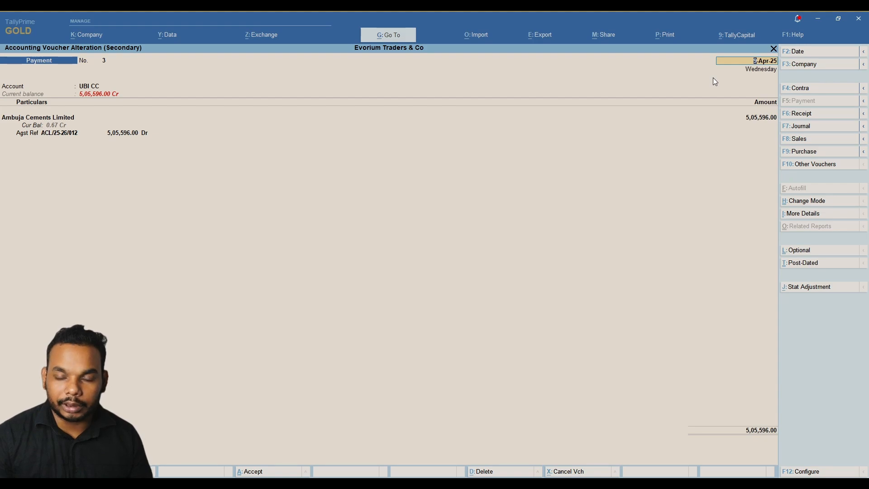
{"action": "key", "text": "Return"}
{"action": "key", "text": "Return"}
{"action": "key", "text": "Return"}
{"action": "key", "text": "Return"}
{"action": "key", "text": "Return"}
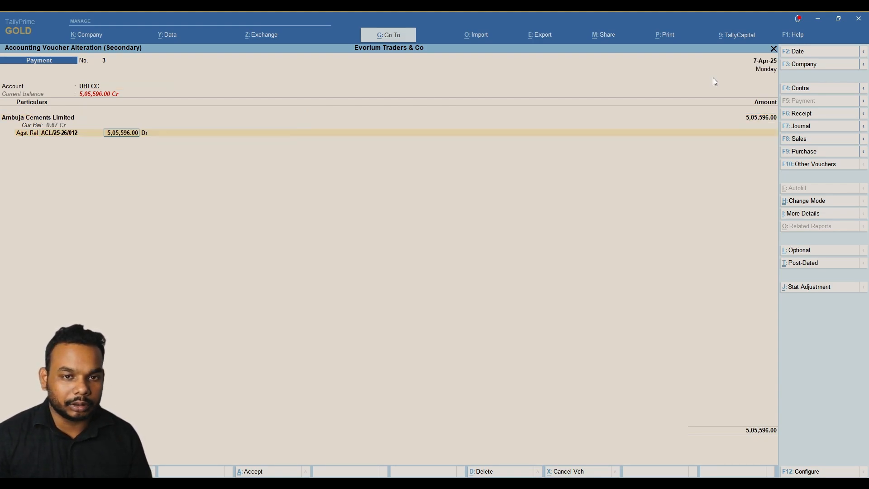
{"action": "key", "text": "Return"}
{"action": "key", "text": "Return"}
{"action": "key", "text": "Return"}
{"action": "key", "text": "Return"}
{"action": "key", "text": "Return"}
{"action": "key", "text": "Return"}
{"action": "key", "text": "Return"}
{"action": "key", "text": "Return"}
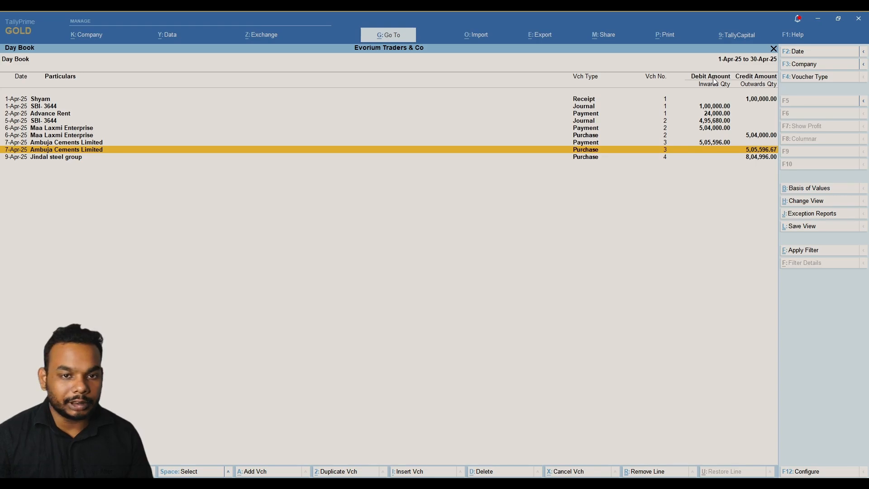
{"action": "key", "text": "Down"}
{"action": "key", "text": "Escape"}
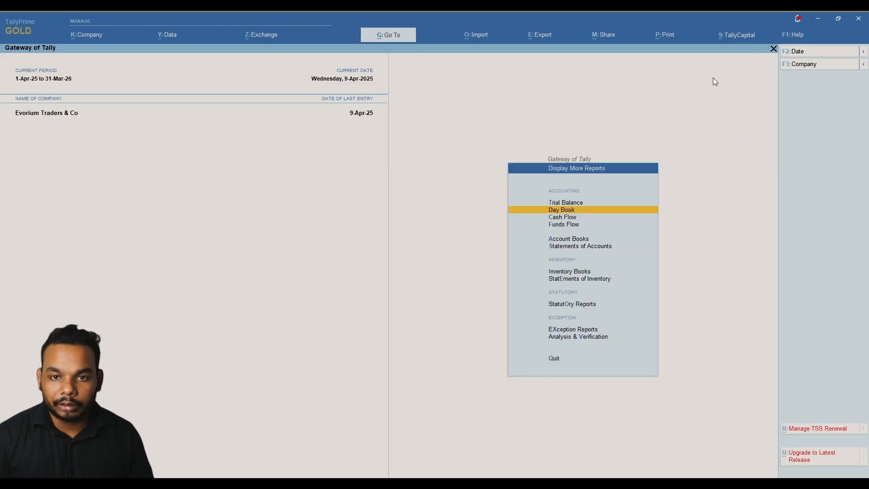
Start a new payment voucher with UBI CC as the paying account.
{"action": "key", "text": "Escape"}
{"action": "key", "text": "Down"}
{"action": "key", "text": "Down"}
{"action": "key", "text": "Down"}
{"action": "key", "text": "Down"}
{"action": "key", "text": "Down"}
{"action": "key", "text": "Down"}
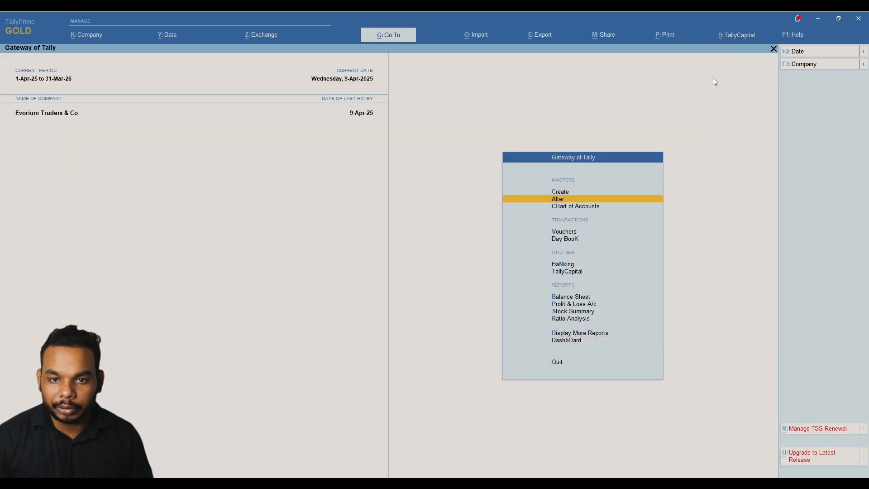
{"action": "key", "text": "Up"}
{"action": "key", "text": "Return"}
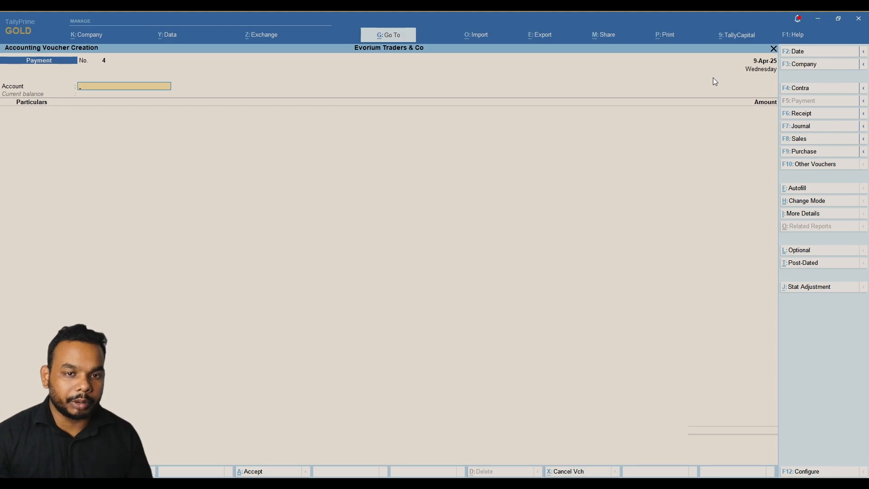
{"action": "type", "text": "Cc"}
{"action": "key", "text": "Down"}
{"action": "key", "text": "Return"}
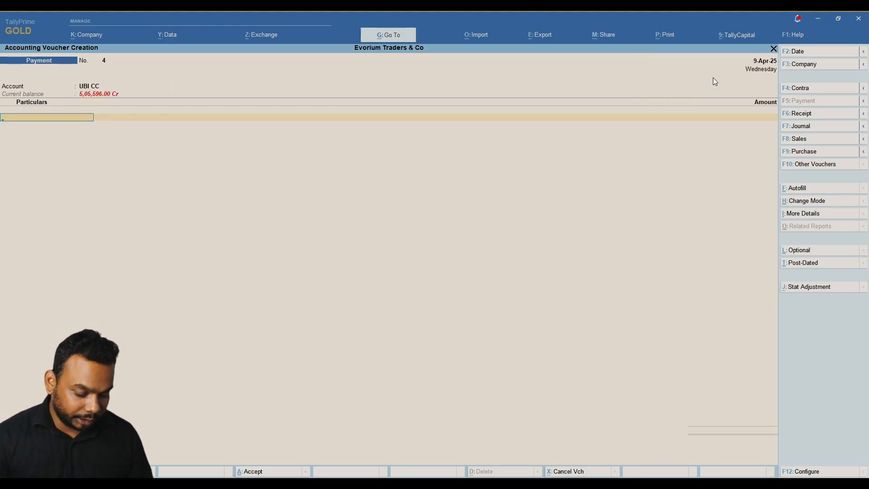
Pay Jindal steel group 5,00,000 against pending bill JS/25/045 and accept the bank details.
{"action": "key", "text": "alt"}
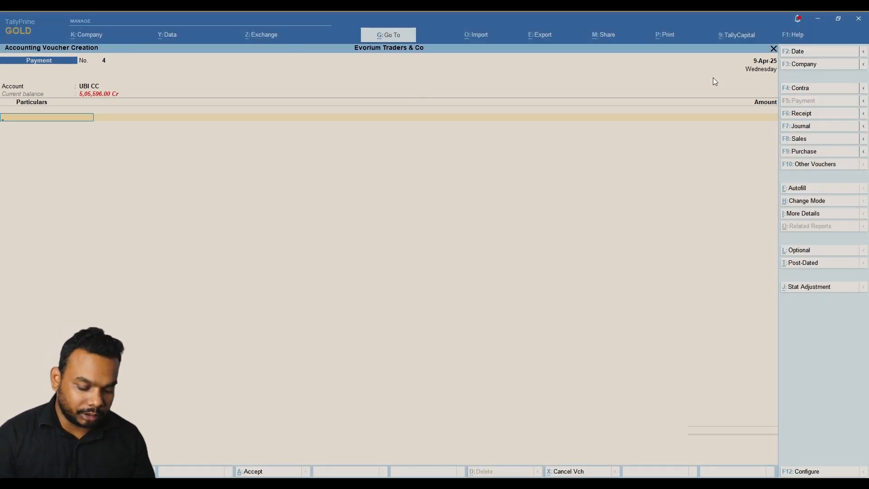
{"action": "type", "text": "jin"}
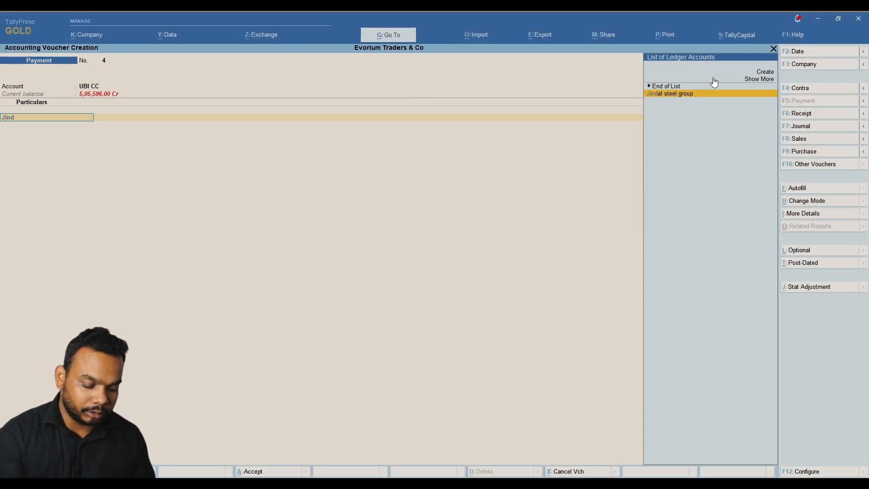
{"action": "key", "text": "Return"}
{"action": "key", "text": "alt+Tab"}
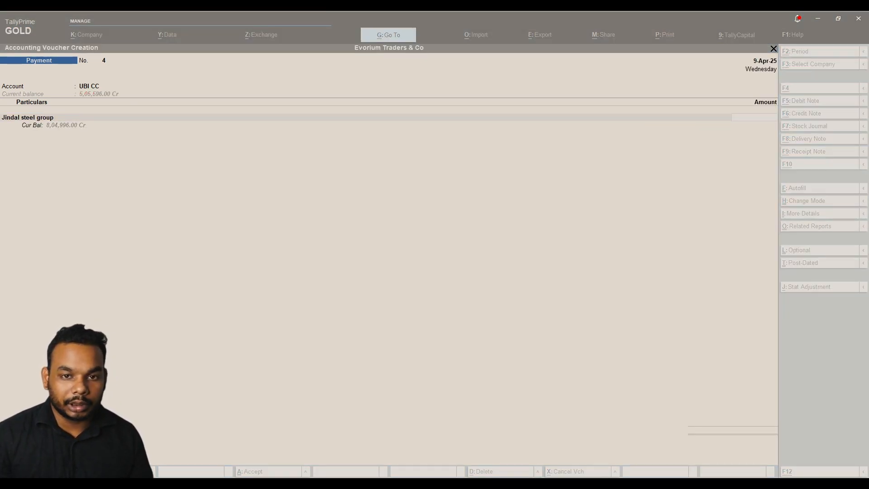
{"action": "key", "text": "alt+Tab"}
{"action": "type", "text": "500000"}
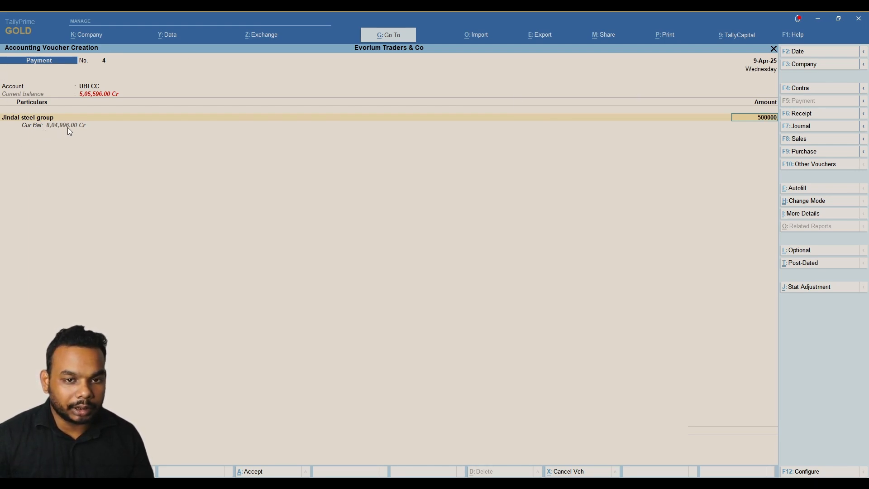
{"action": "key", "text": "Return"}
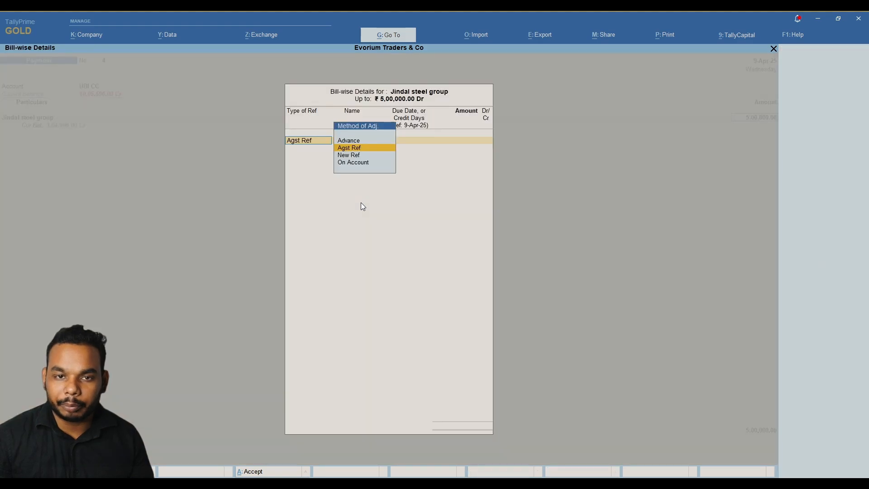
{"action": "key", "text": "Return"}
{"action": "key", "text": "Return"}
{"action": "key", "text": "Return"}
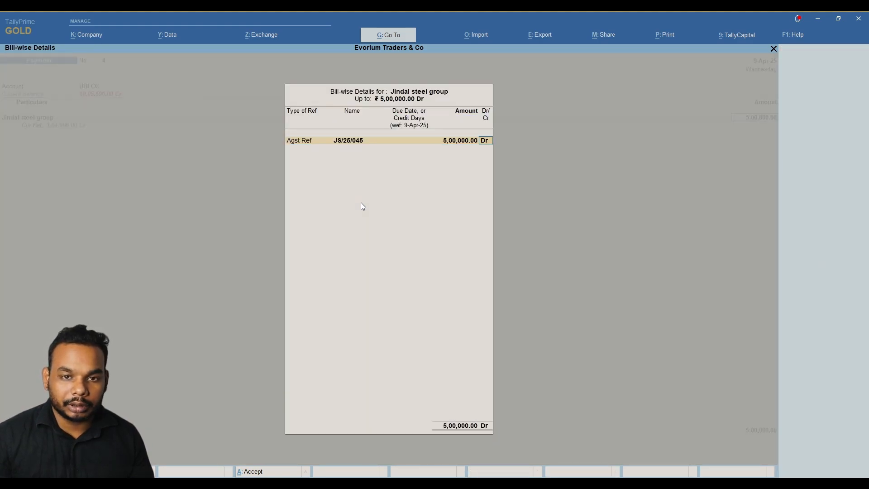
{"action": "key", "text": "Return"}
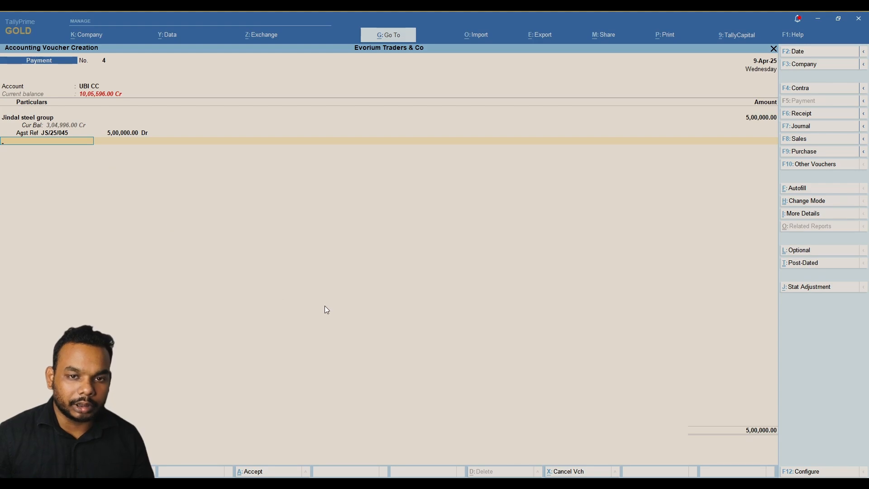
{"action": "key", "text": "Return"}
{"action": "key", "text": "Return"}
{"action": "key", "text": "Return"}
{"action": "key", "text": "Return"}
{"action": "key", "text": "Return"}
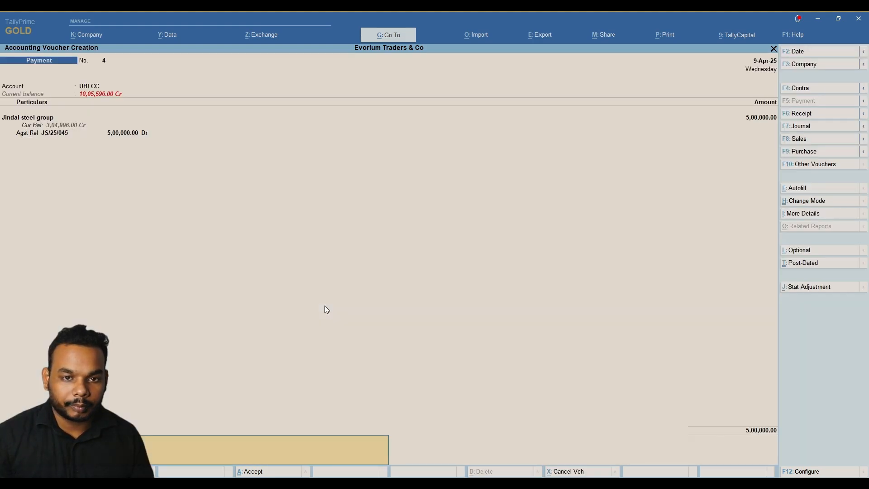
{"action": "key", "text": "Return"}
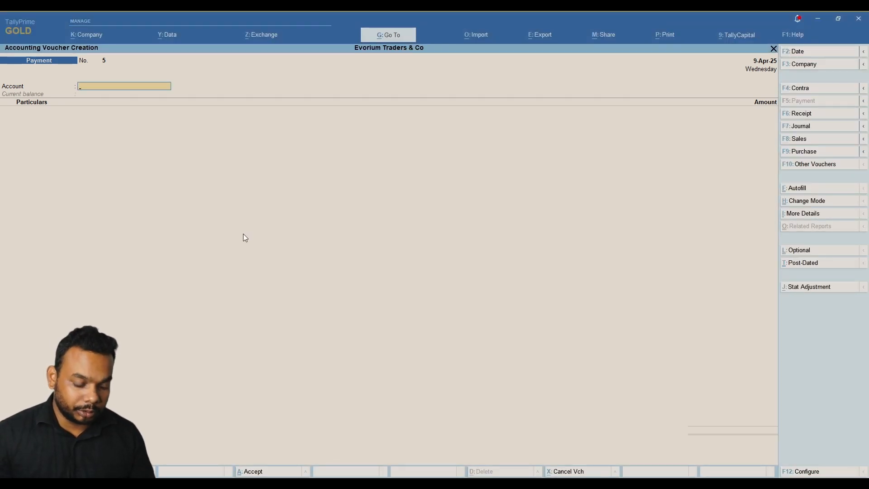
Record a 2.65 Bank Charges payment from UBI CC with the cheque allocation and save it.
{"action": "key", "text": "Return"}
{"action": "key", "text": "alt"}
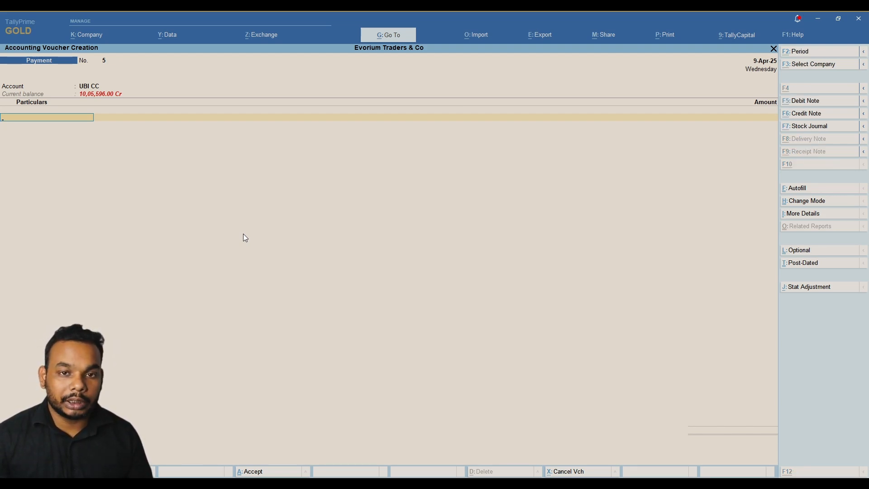
{"action": "type", "text": "Bank"}
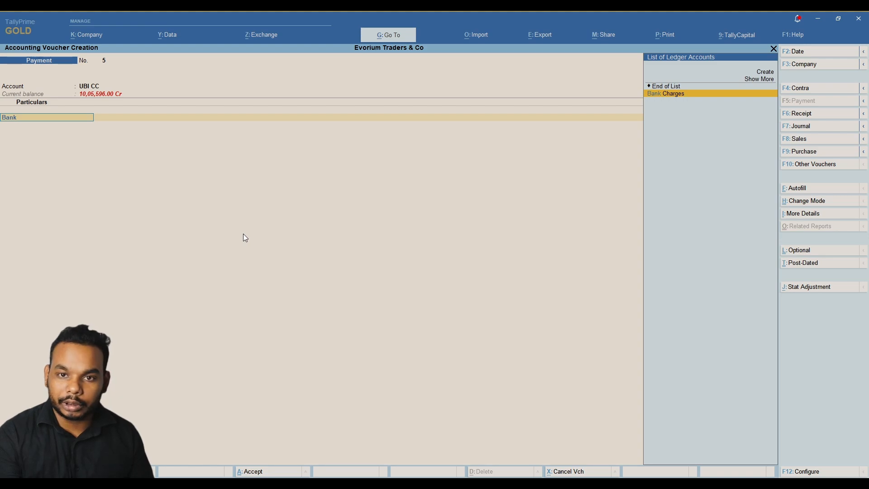
{"action": "key", "text": "Return"}
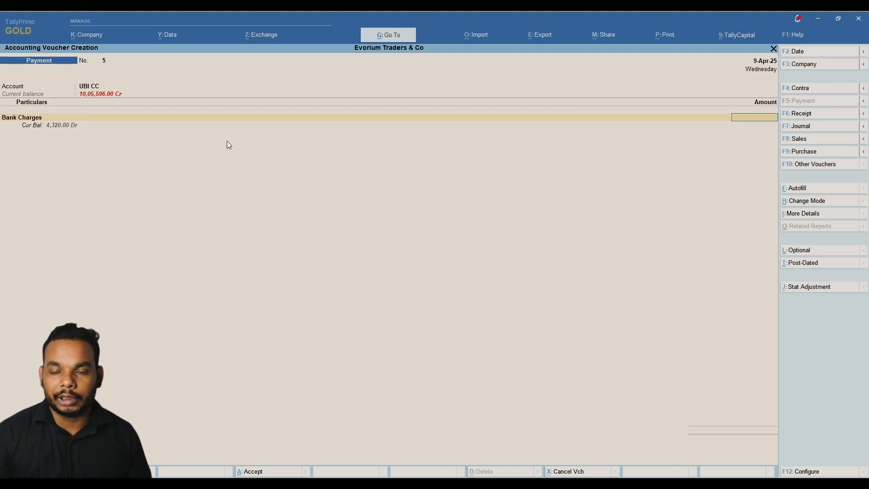
{"action": "type", "text": ".65"}
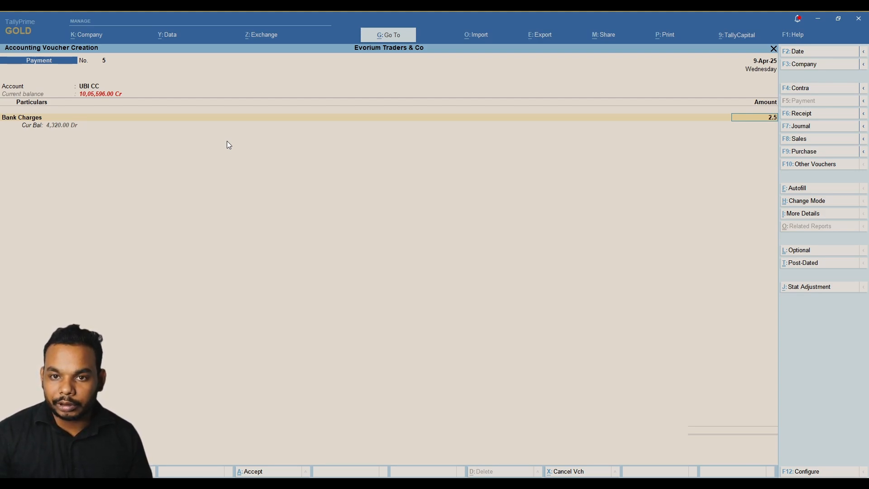
{"action": "key", "text": "Return"}
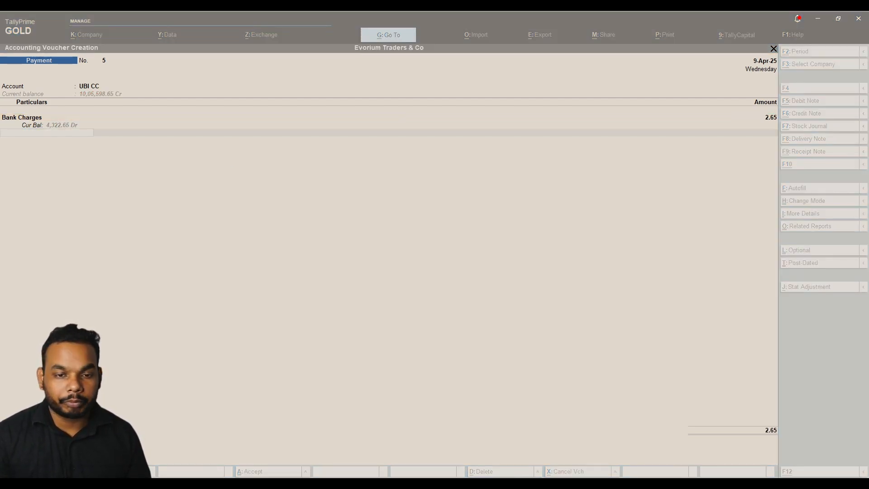
{"action": "key", "text": "Return"}
{"action": "key", "text": "Return"}
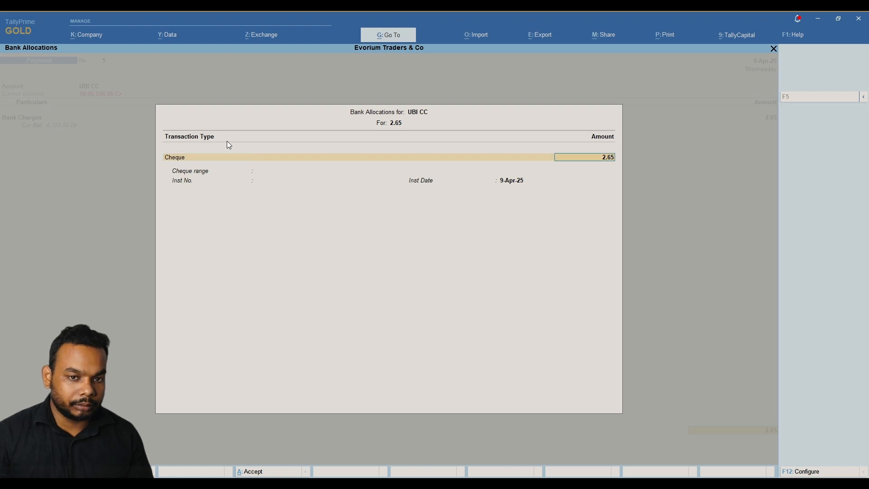
{"action": "key", "text": "Return"}
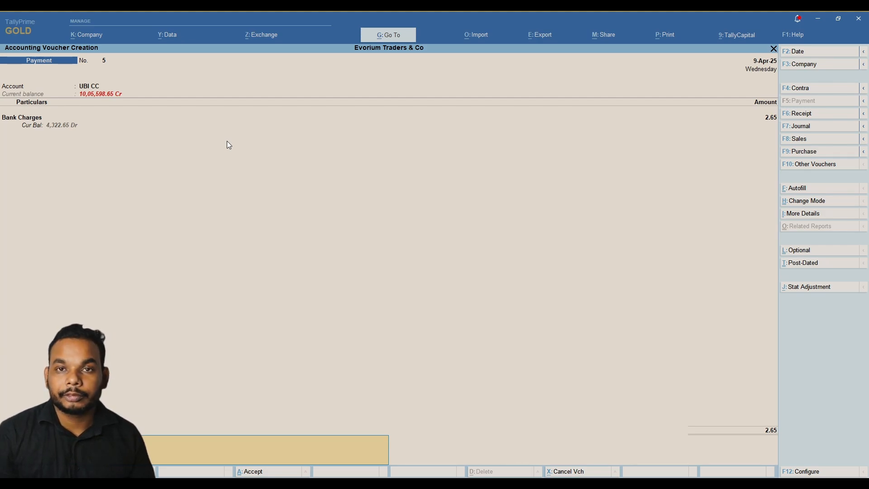
{"action": "key", "text": "Return"}
{"action": "key", "text": "alt"}
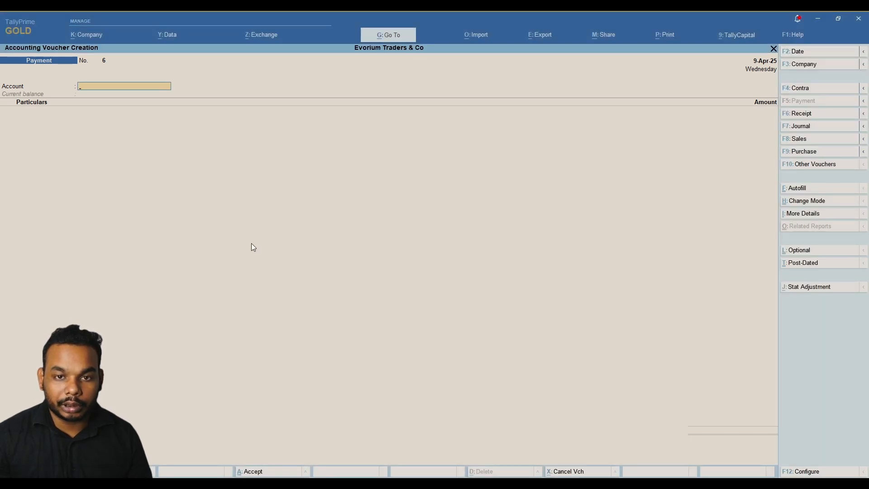
{"action": "key", "text": "alt"}
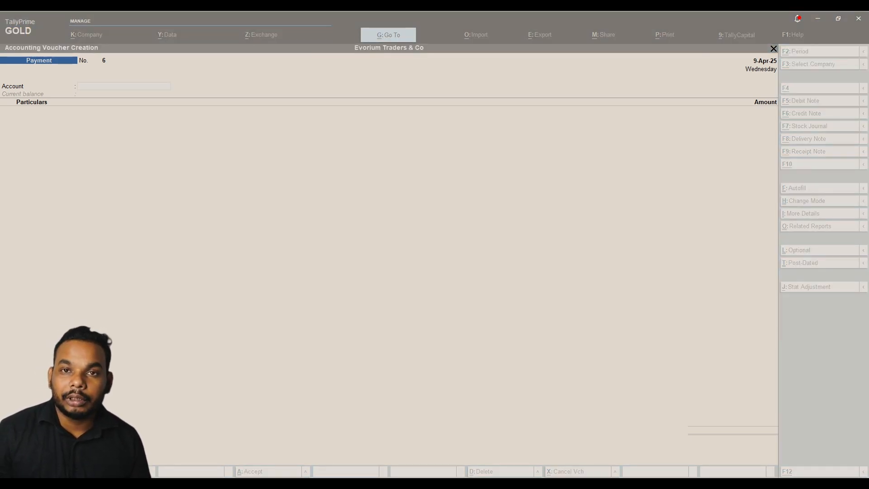
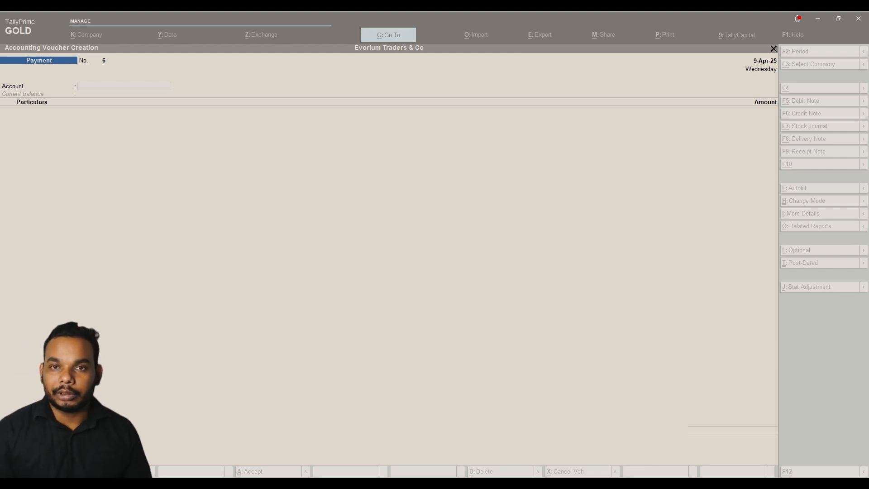
Change the voucher type to Contra with F4, giving blank Contra No. 1 dated 9-Apr-25.
{"action": "left_click", "coordinate": [251, 244]}
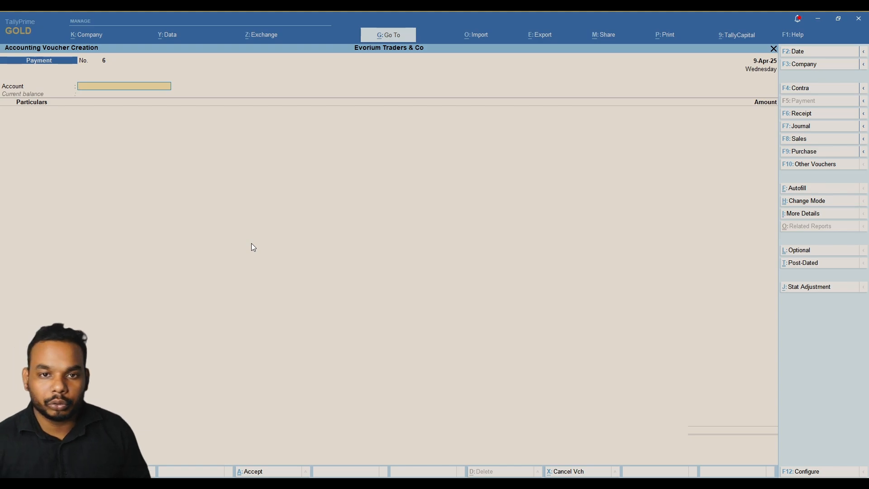
{"action": "key", "text": "alt"}
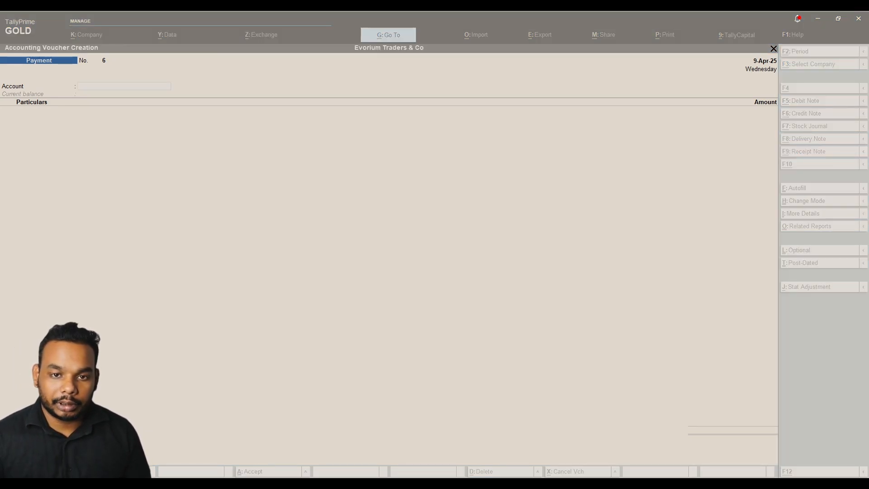
{"action": "left_click", "coordinate": [249, 245]}
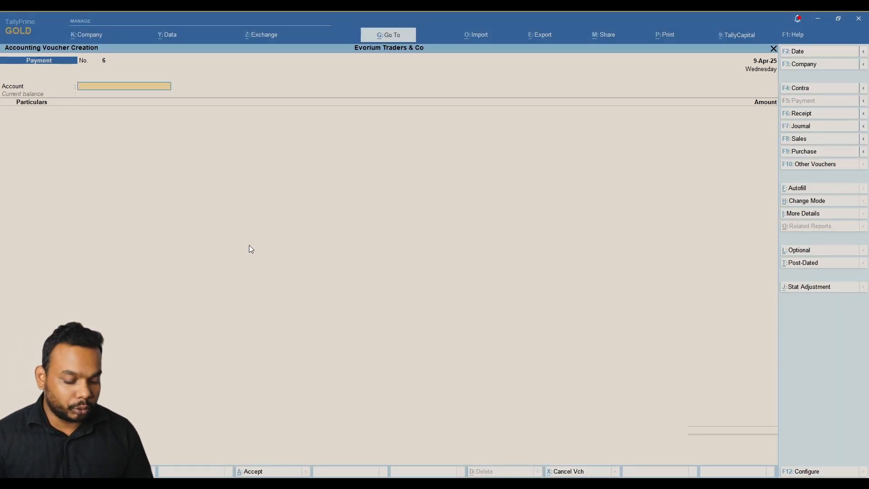
{"action": "key", "text": "F4"}
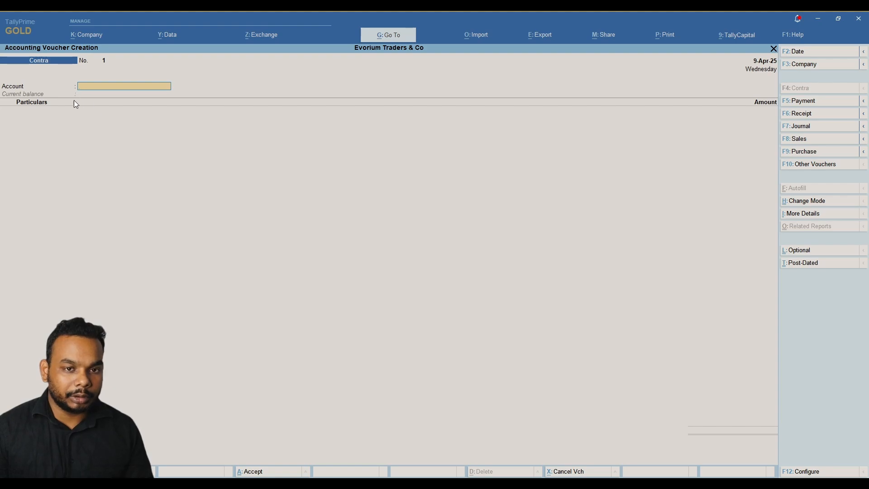
{"action": "left_click", "coordinate": [810, 202]}
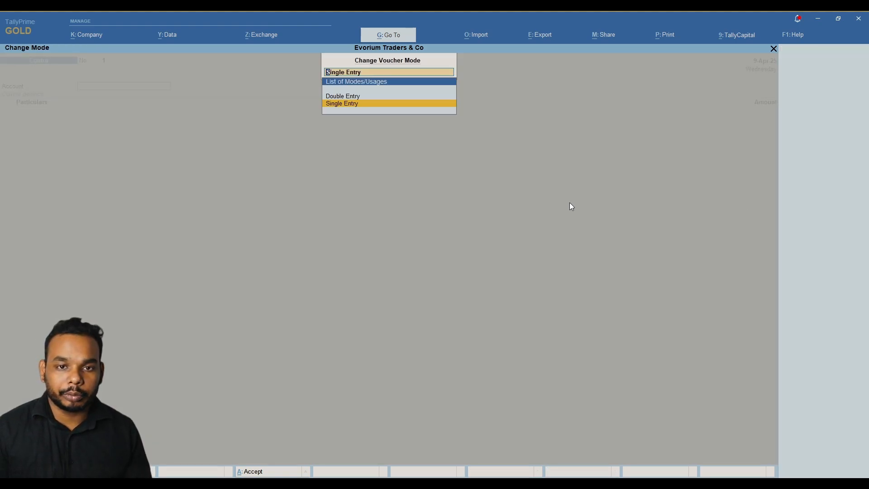
{"action": "key", "text": "Up"}
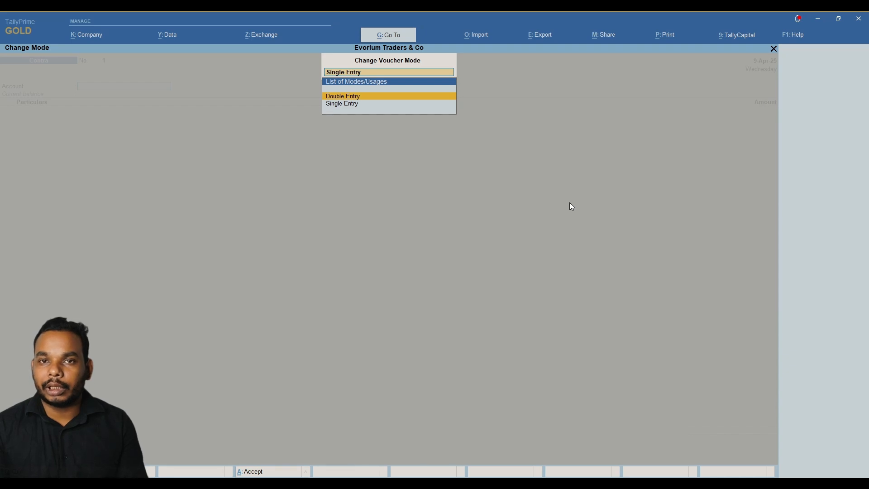
{"action": "key", "text": "Escape"}
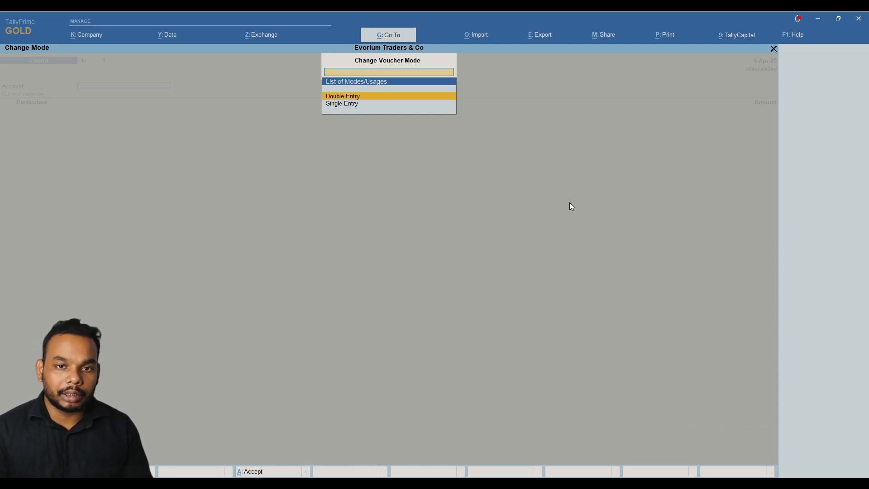
{"action": "key", "text": "Escape"}
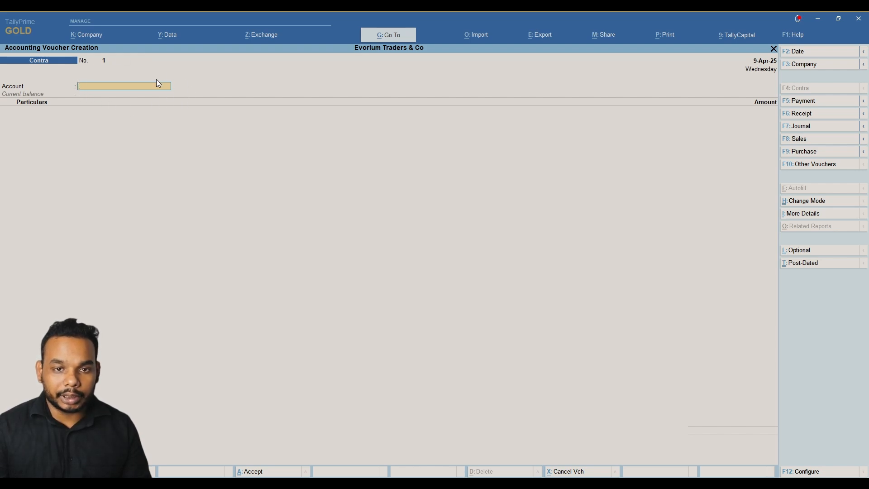
Transfer 1,20,000 between UBI CC and SBI- 3644, fill the bank allocations and save Contra No. 1.
{"action": "type", "text": "ub"}
{"action": "key", "text": "Return"}
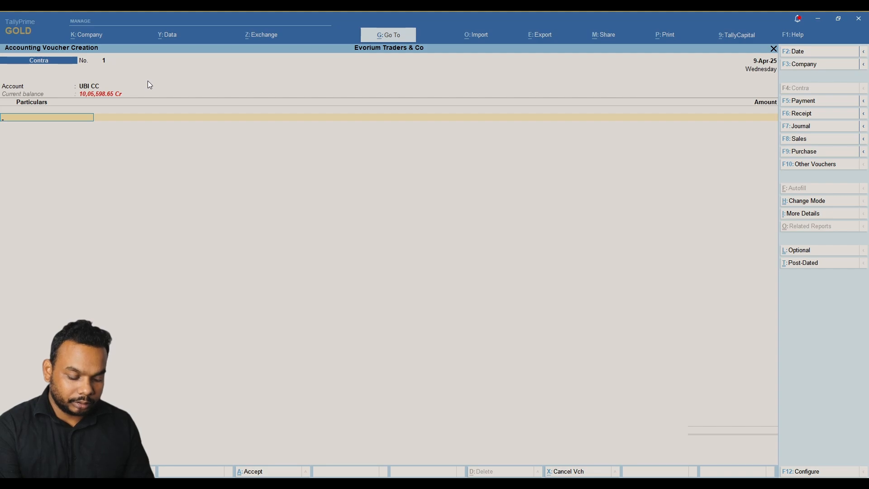
{"action": "type", "text": "B"}
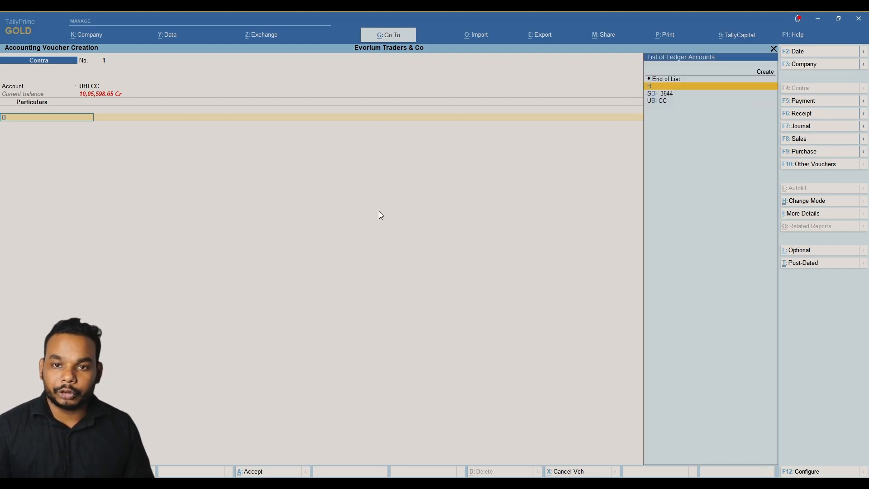
{"action": "key", "text": "Return"}
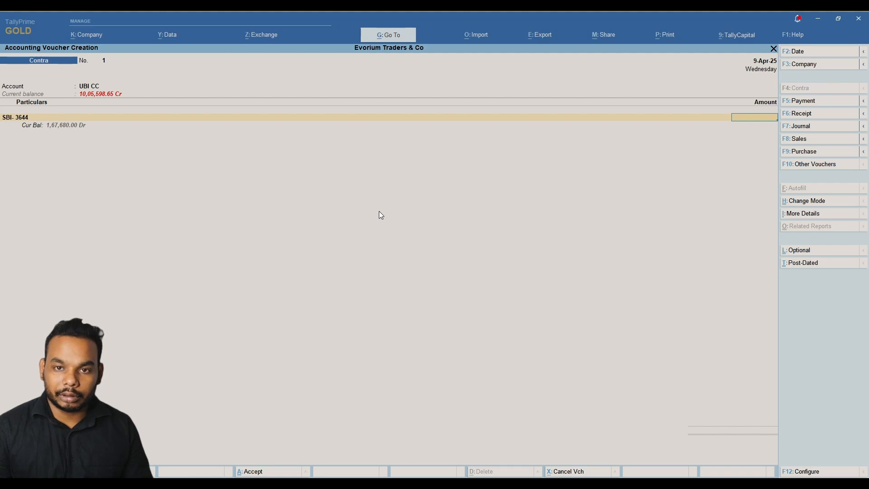
{"action": "type", "text": "120000"}
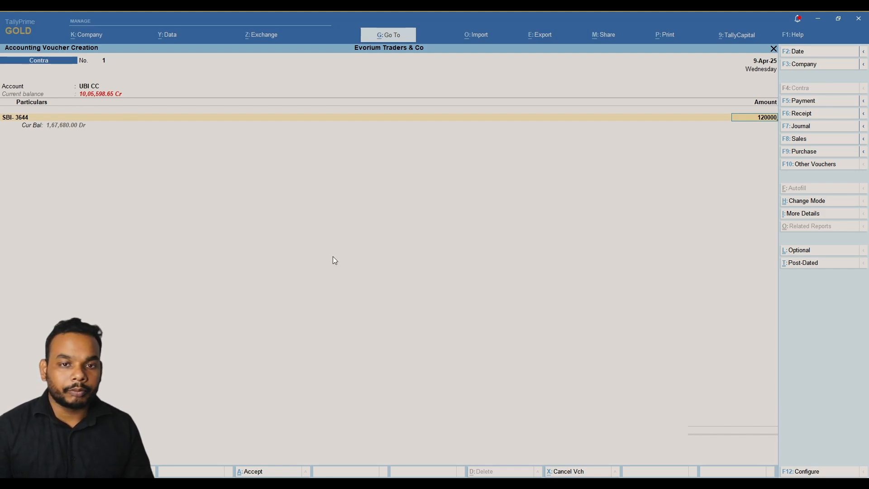
{"action": "key", "text": "Return"}
{"action": "key", "text": "Return"}
{"action": "key", "text": "Return"}
{"action": "key", "text": "Return"}
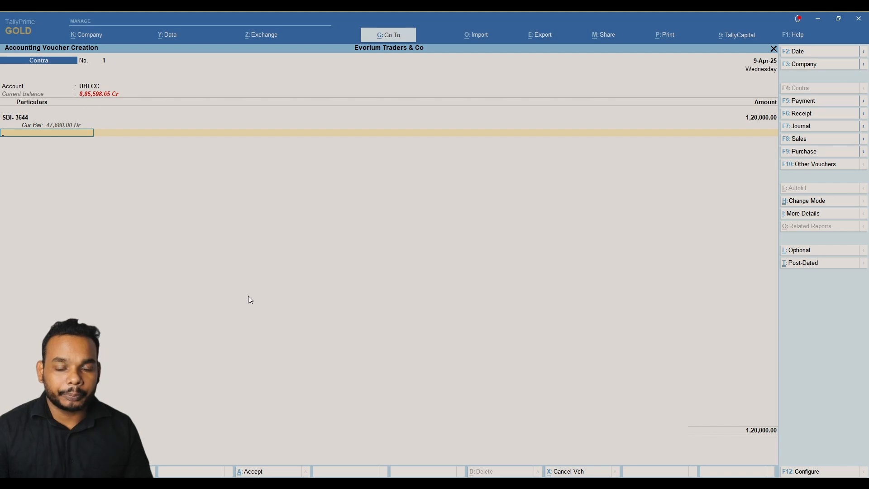
{"action": "key", "text": "Return"}
{"action": "key", "text": "Return"}
{"action": "key", "text": "Return"}
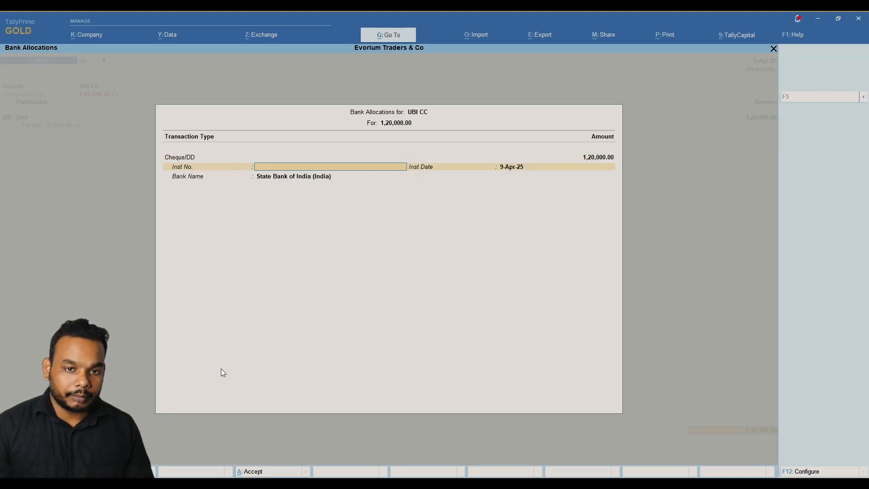
{"action": "key", "text": "Return"}
{"action": "key", "text": "Return"}
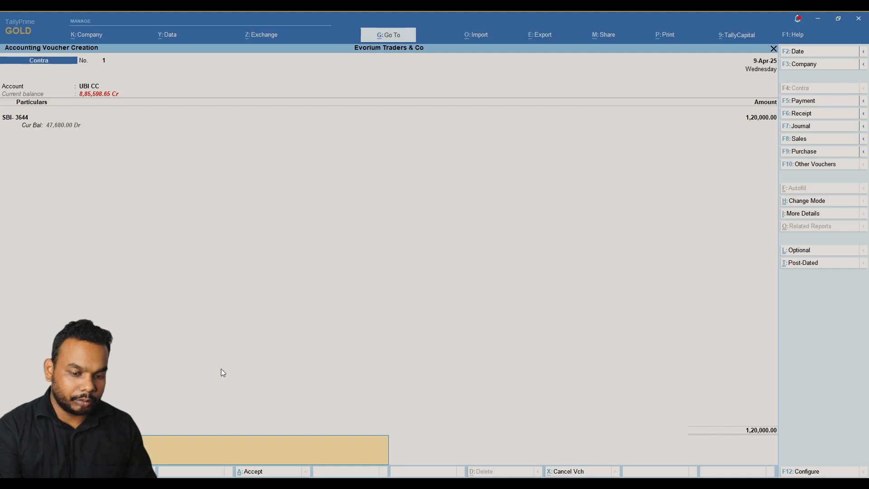
{"action": "key", "text": "Return"}
{"action": "key", "text": "Return"}
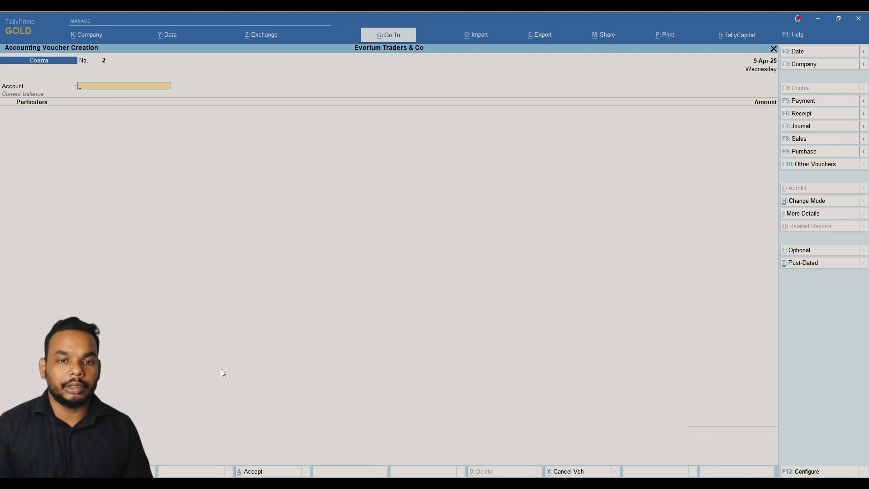
Switch to Payment voucher No. 6 (F5) and set UBI CC as the paying account.
{"action": "key", "text": "alt"}
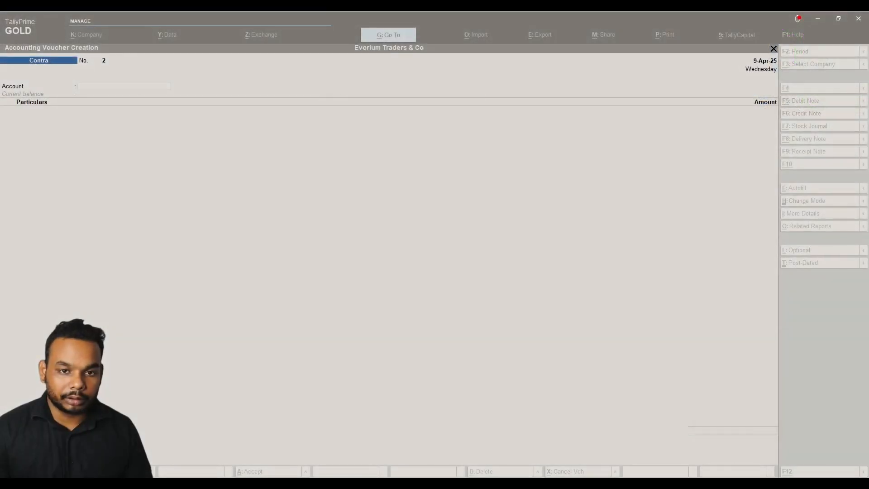
{"action": "left_click", "coordinate": [536, 192]}
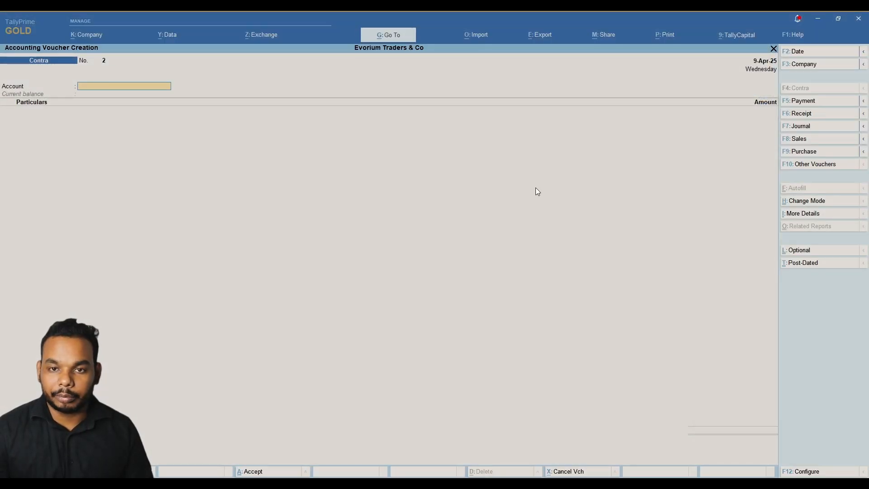
{"action": "key", "text": "F5"}
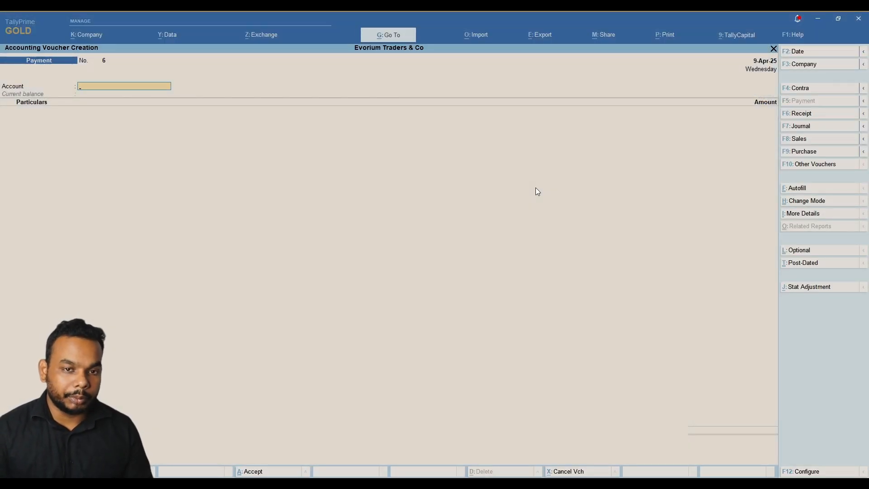
{"action": "type", "text": "Cc"}
{"action": "key", "text": "Down"}
{"action": "key", "text": "Return"}
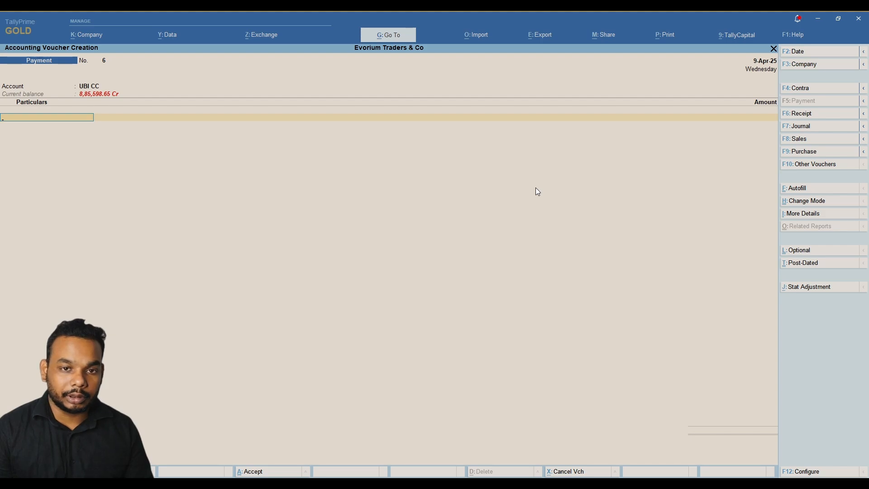
{"action": "key", "text": "alt"}
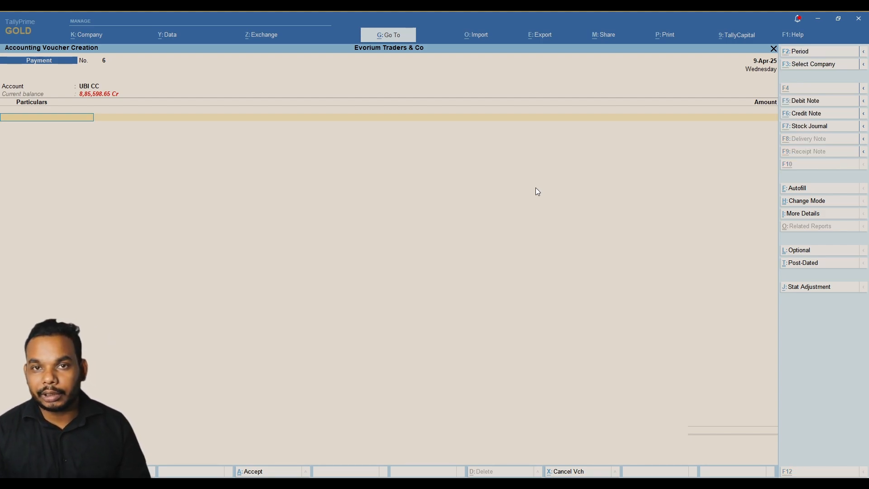
Start a salary-advance ledger for the employee and begin a new Salary group for it.
{"action": "key", "text": "alt+c"}
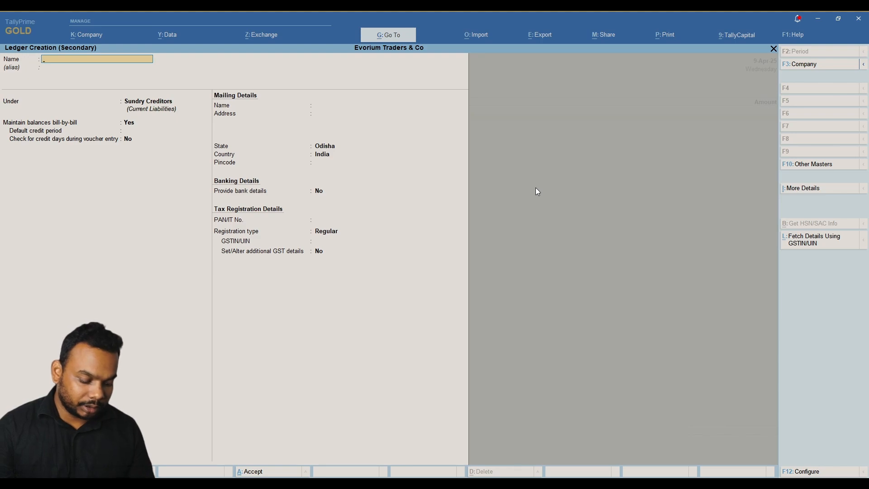
{"action": "type", "text": "Akhr"}
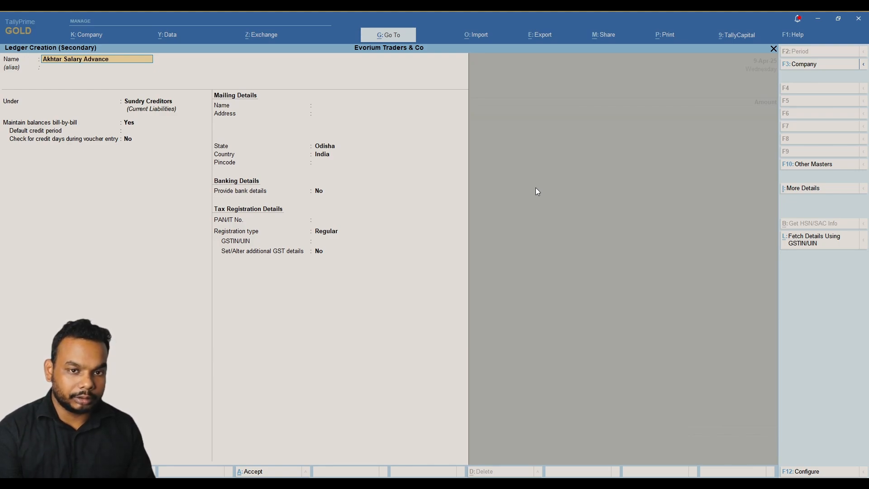
{"action": "key", "text": "Return"}
{"action": "key", "text": "Return"}
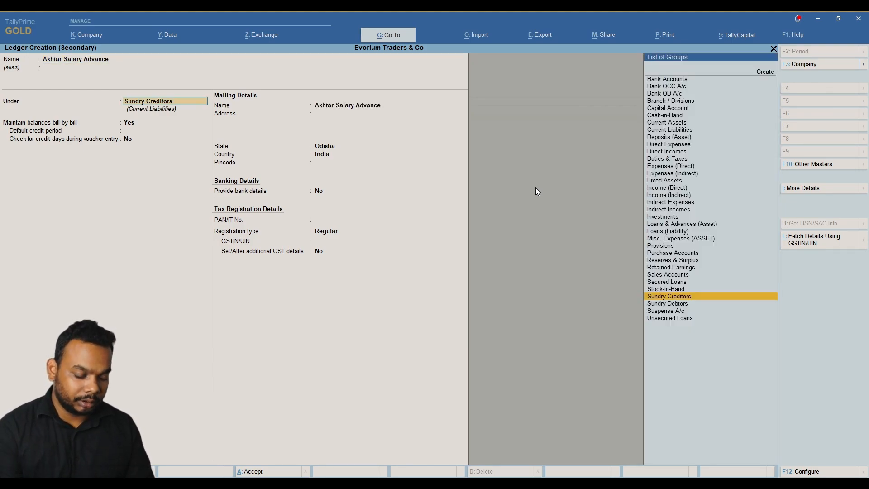
{"action": "key", "text": "alt+c"}
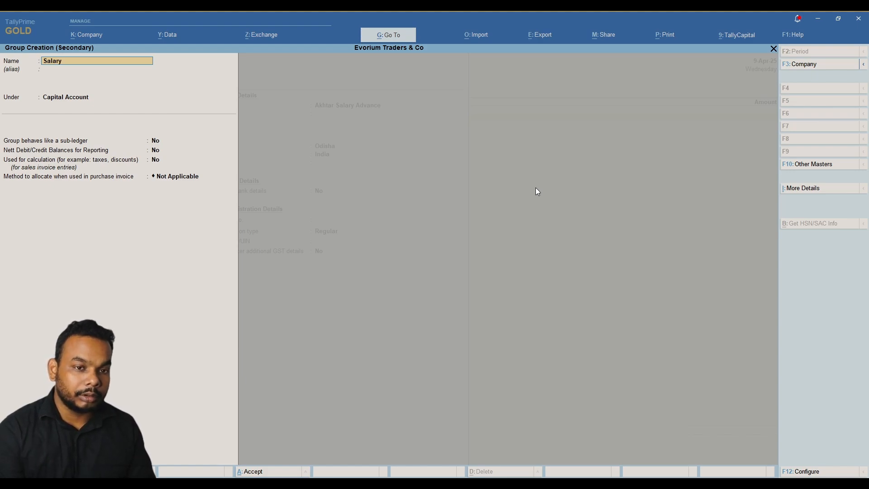
Rename the new group to Advance Salary and place it under Current Assets.
{"action": "key", "text": "Return"}
{"action": "key", "text": "Return"}
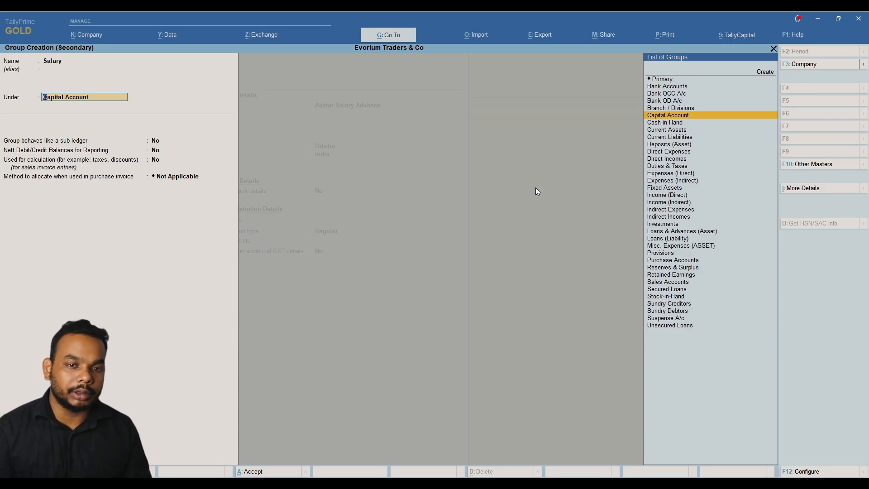
{"action": "key", "text": "BackSpace"}
{"action": "key", "text": "BackSpace"}
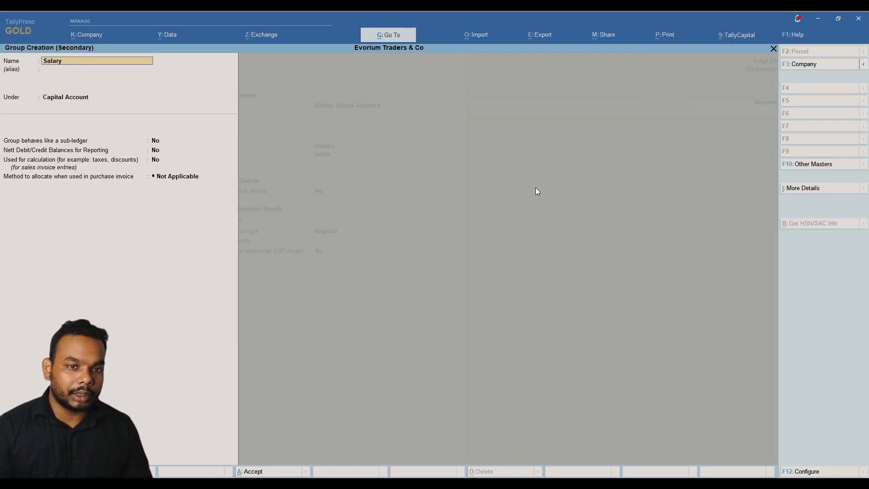
{"action": "type", "text": "Advance"}
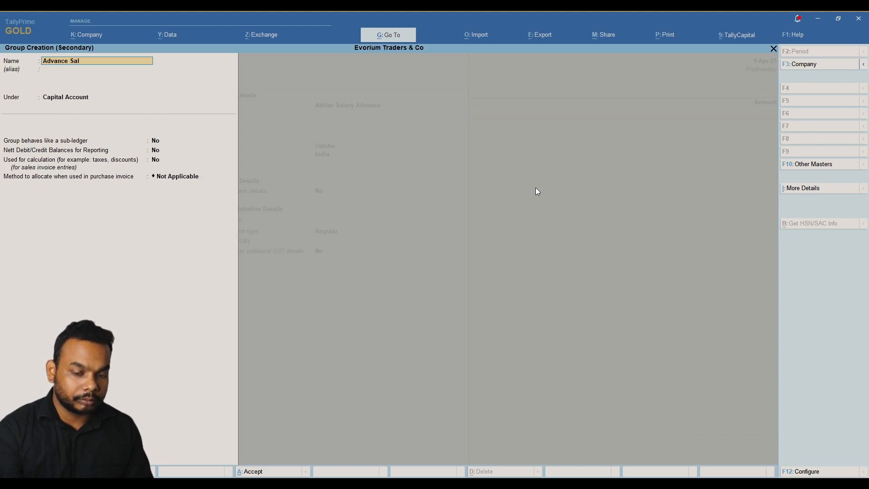
{"action": "key", "text": "Return"}
{"action": "key", "text": "Return"}
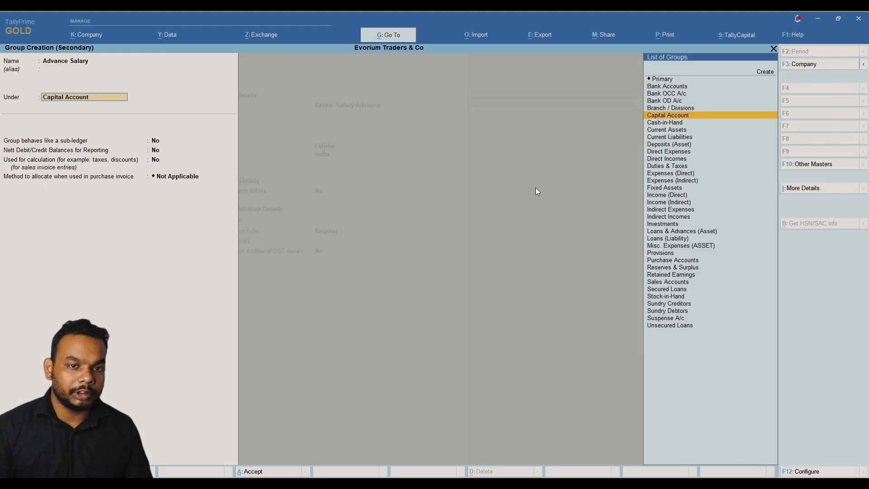
{"action": "type", "text": "Curr"}
{"action": "key", "text": "Down"}
{"action": "key", "text": "Return"}
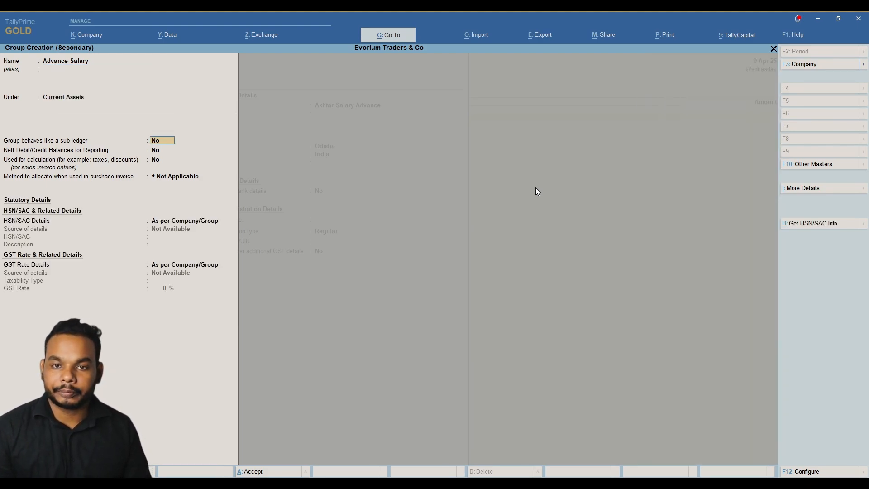
{"action": "key", "text": "Return"}
{"action": "key", "text": "Return"}
{"action": "key", "text": "Return"}
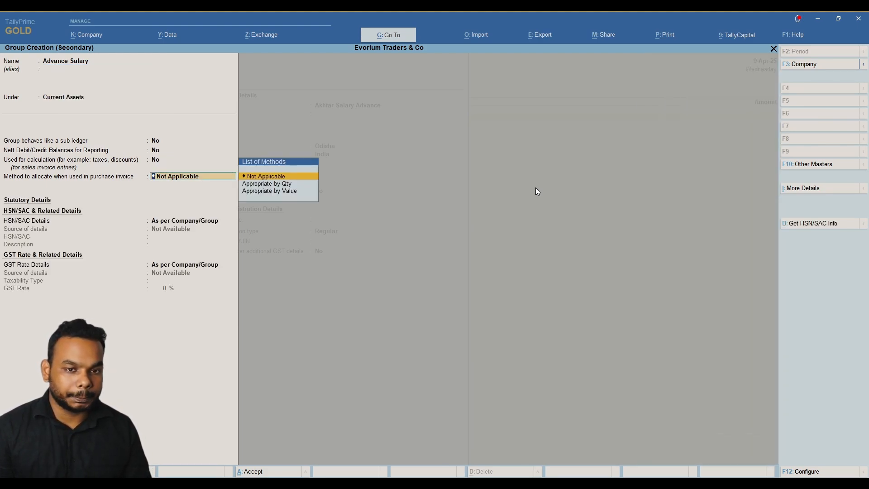
{"action": "key", "text": "Return"}
{"action": "key", "text": "Return"}
{"action": "key", "text": "Return"}
{"action": "key", "text": "Return"}
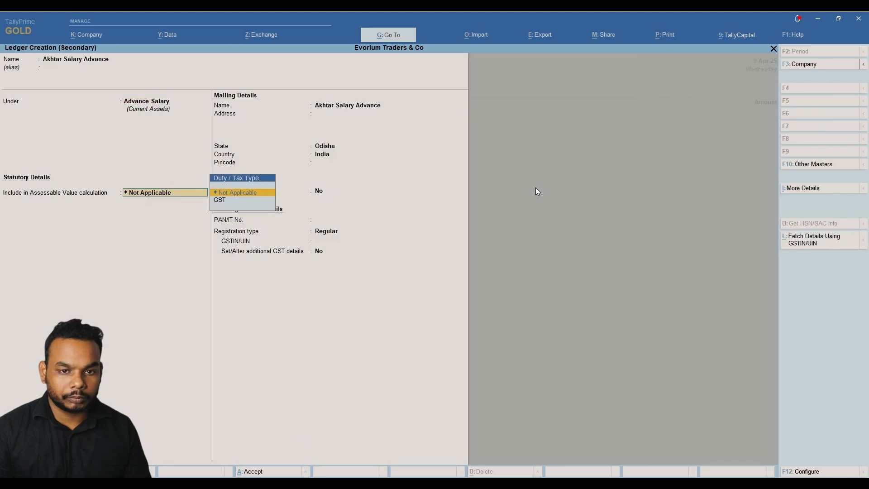
Accept the salary-advance ledger and pay it 4,000.00 with a Cheque bank allocation from UBI CC.
{"action": "key", "text": "Return"}
{"action": "key", "text": "Return"}
{"action": "key", "text": "Return"}
{"action": "key", "text": "Return"}
{"action": "key", "text": "Return"}
{"action": "key", "text": "Return"}
{"action": "key", "text": "Return"}
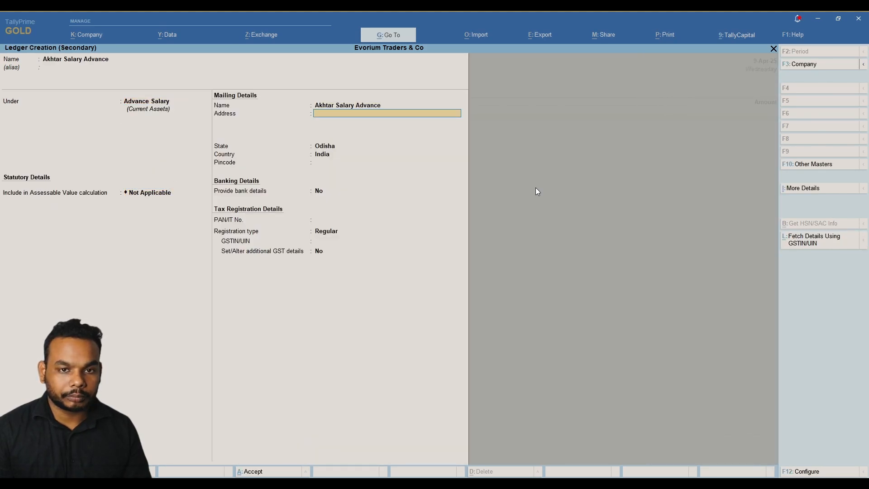
{"action": "key", "text": "Return"}
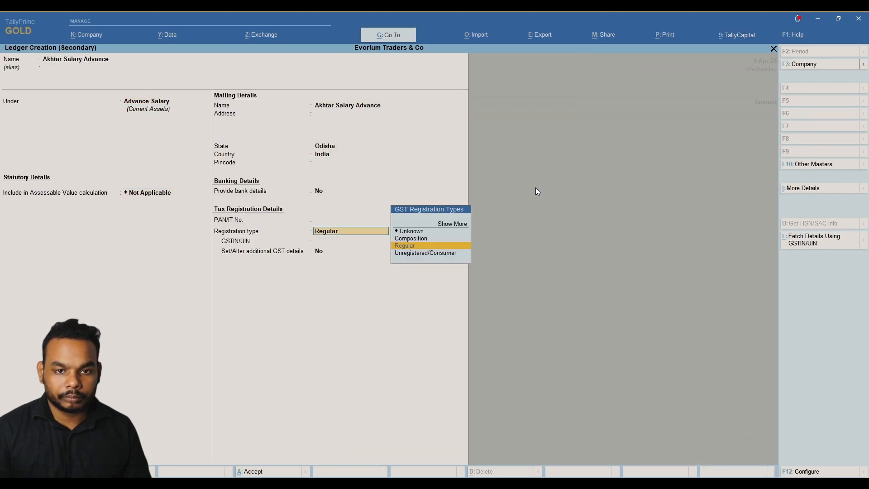
{"action": "key", "text": "Down"}
{"action": "key", "text": "Return"}
{"action": "key", "text": "Return"}
{"action": "key", "text": "Return"}
{"action": "key", "text": "Return"}
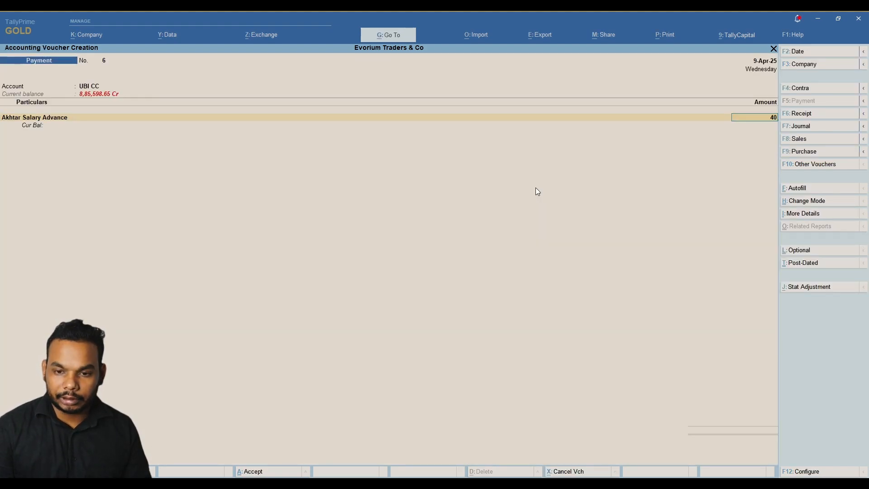
{"action": "type", "text": "4000"}
{"action": "key", "text": "Return"}
{"action": "key", "text": "Return"}
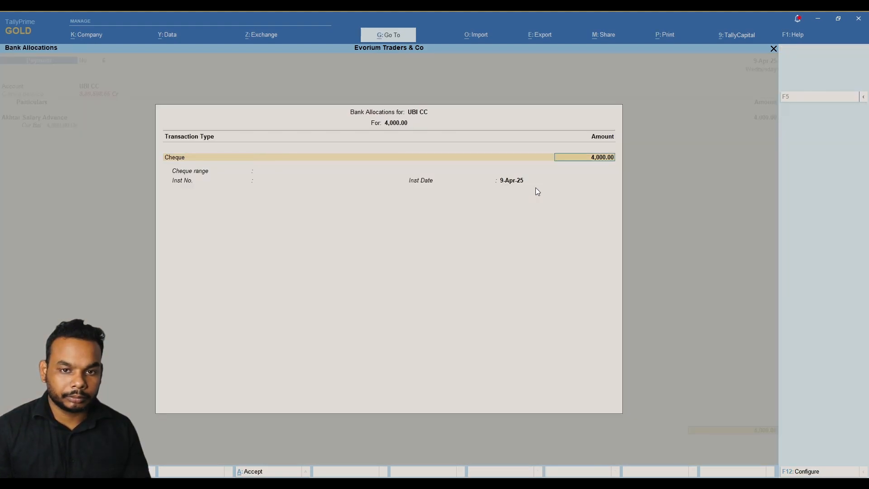
{"action": "key", "text": "Return"}
{"action": "key", "text": "Return"}
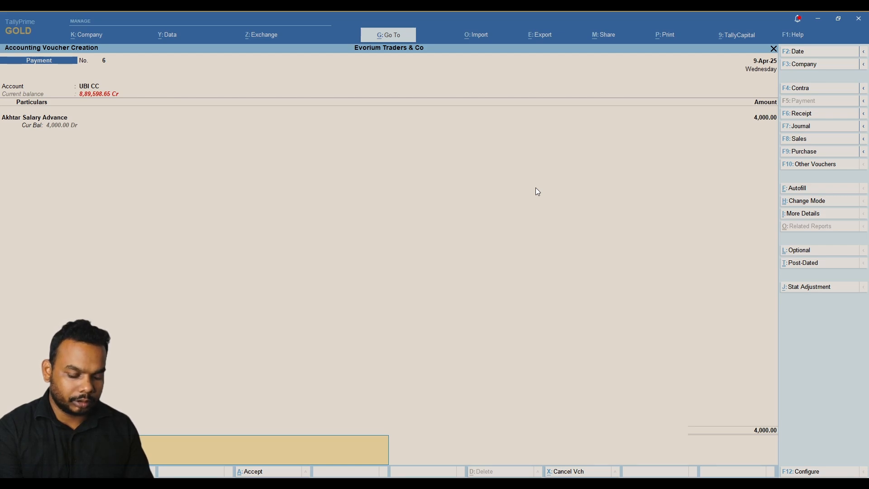
Accept Payment No. 6 from the Narration line, opening blank Payment No. 7.
{"action": "key", "text": "Return"}
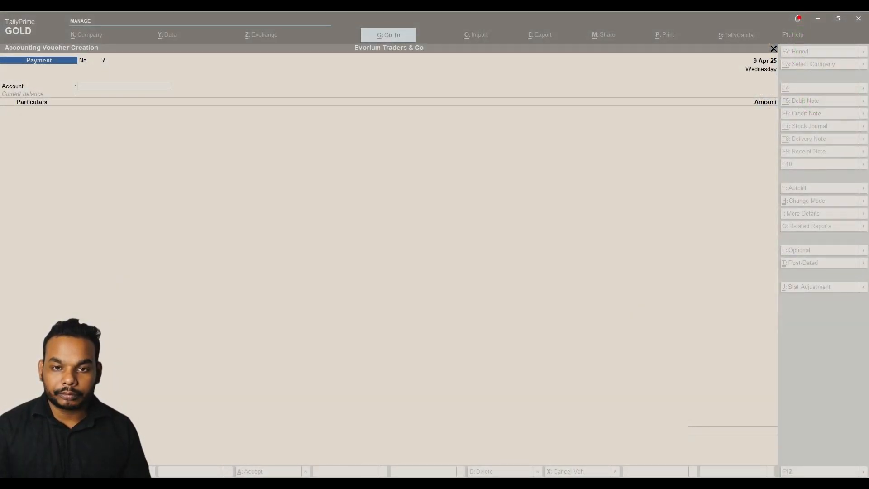
Switch to Sales voucher No. 1 (F8) and open a new party ledger form.
{"action": "left_click", "coordinate": [380, 208]}
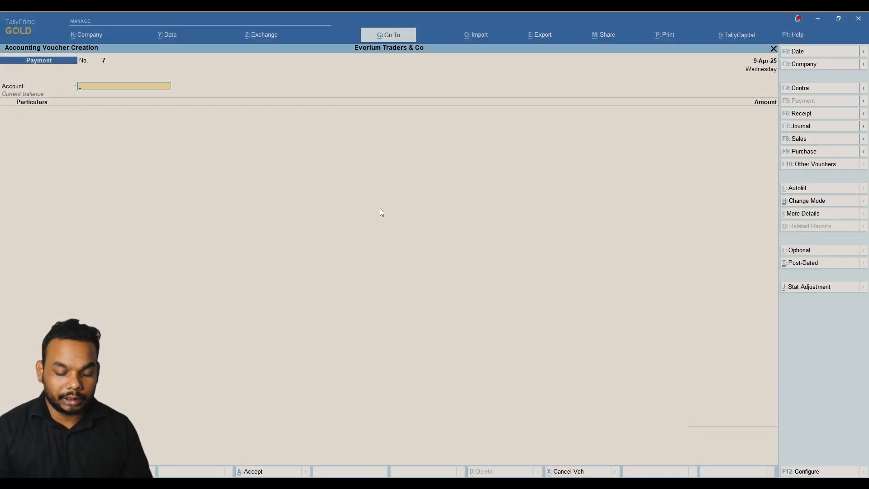
{"action": "key", "text": "F8"}
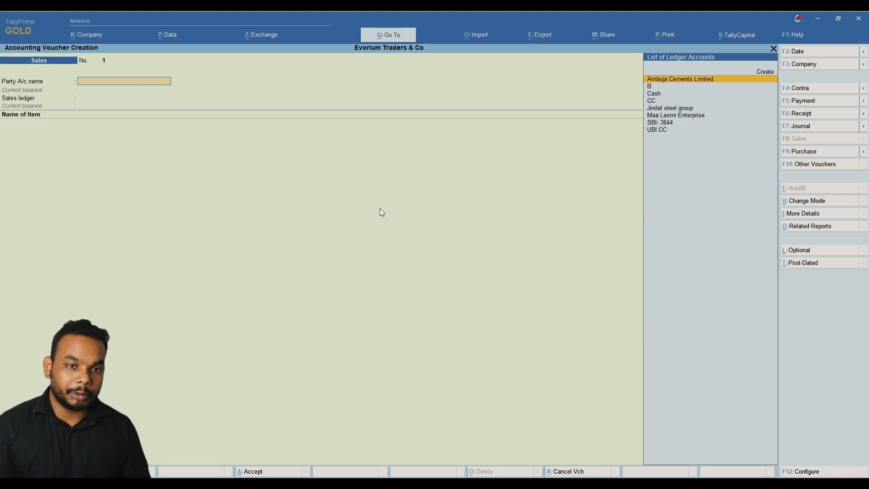
{"action": "key", "text": "alt+Tab"}
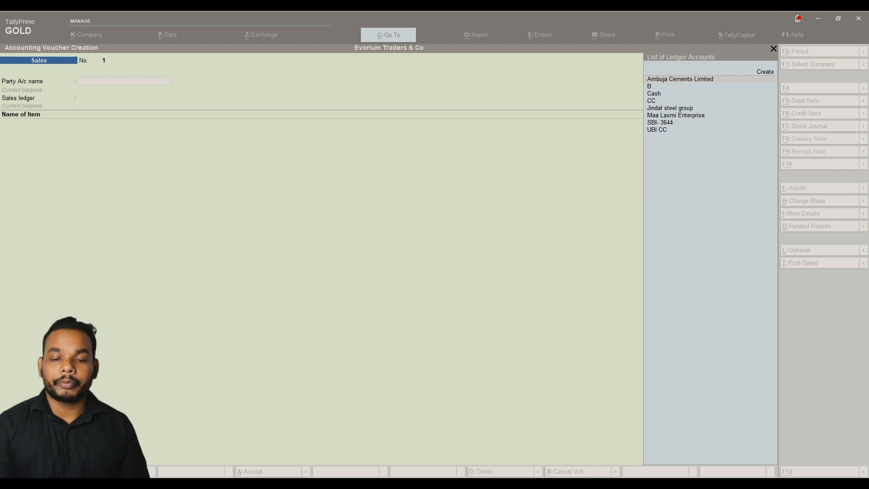
{"action": "key", "text": "alt+Tab"}
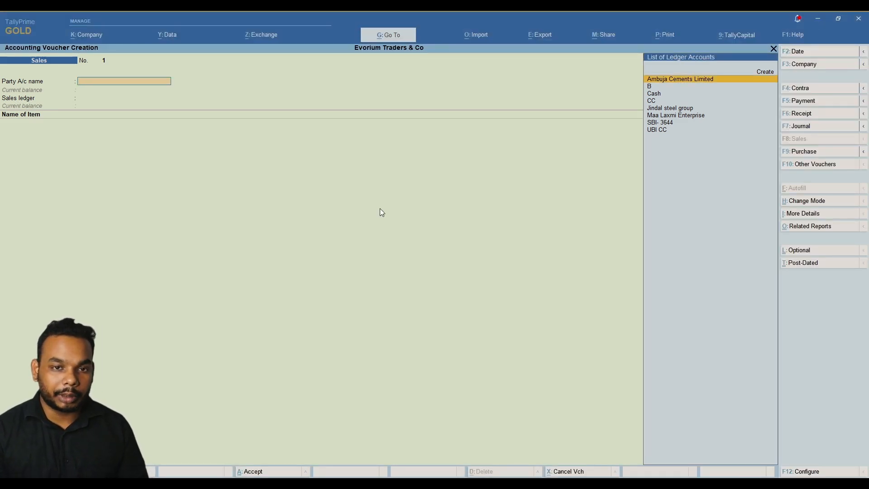
{"action": "key", "text": "alt+c"}
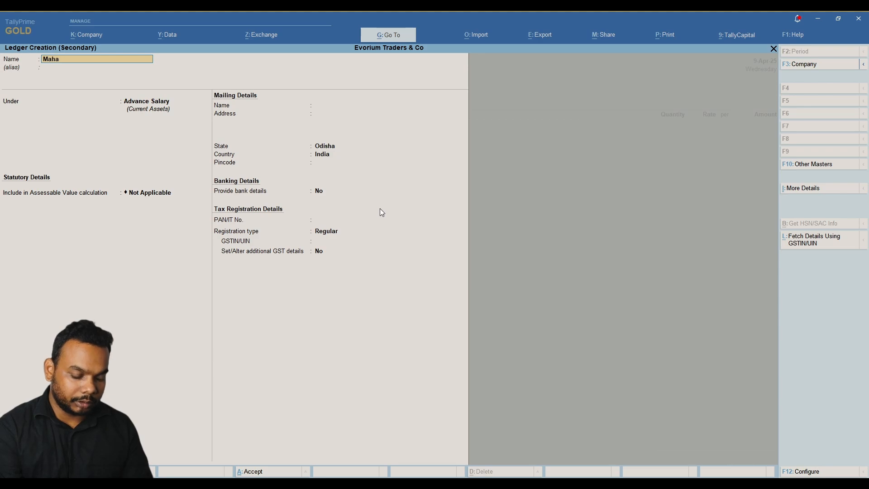
Name the new ledger Mahalaxmi Construction Pvt Ltd and place it under Sundry Debtors.
{"action": "type", "text": "Mahalaxmi Const"}
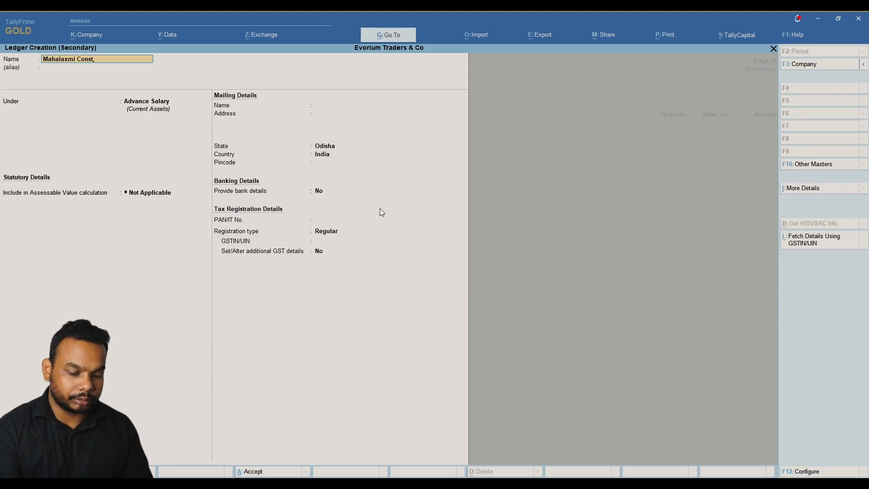
{"action": "type", "text": "ruction"}
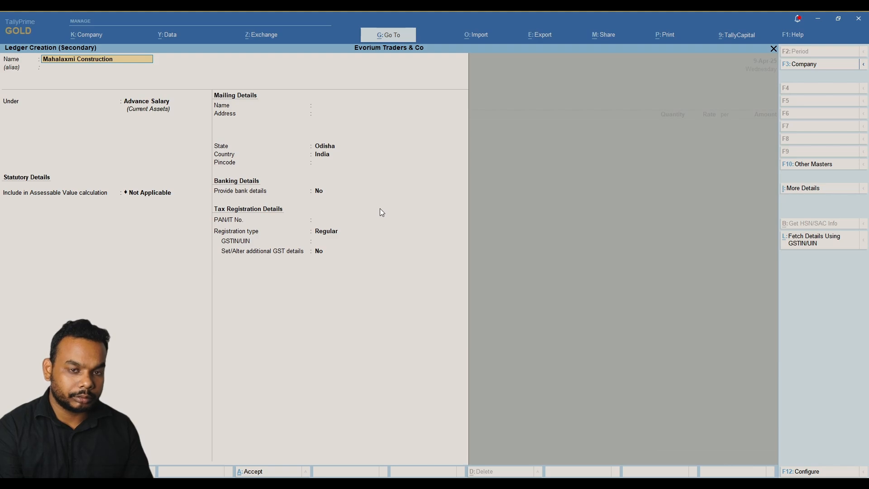
{"action": "type", "text": " Pvt Ltd"}
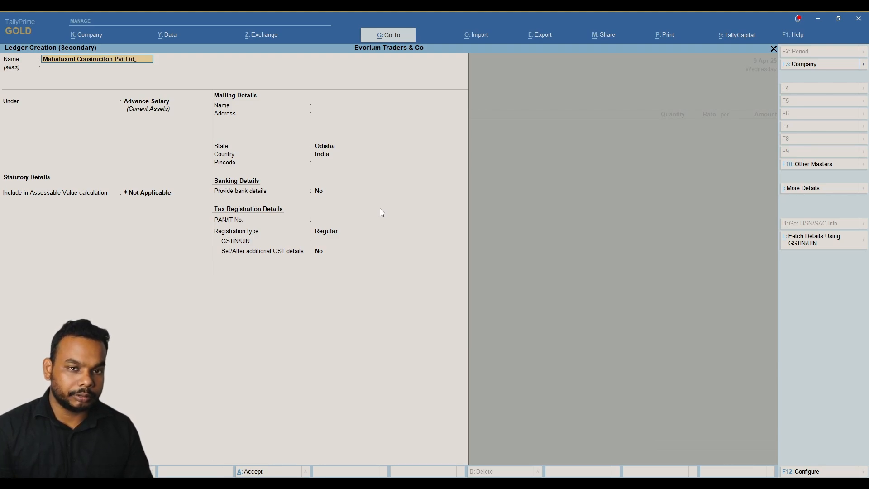
{"action": "key", "text": "Return"}
{"action": "type", "text": "Sund"}
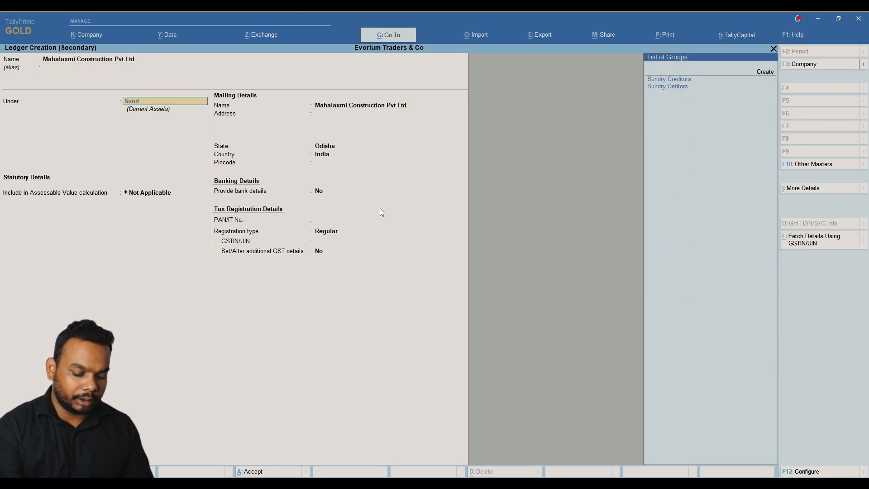
{"action": "key", "text": "Down"}
{"action": "key", "text": "Return"}
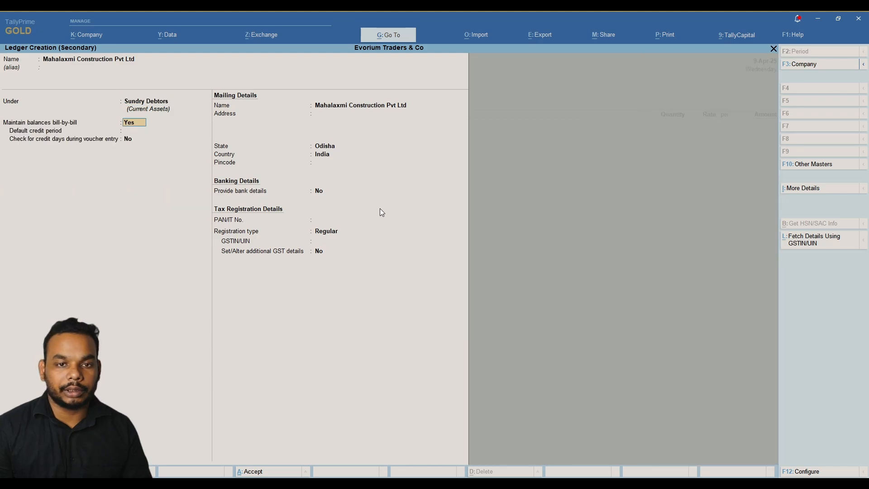
{"action": "key", "text": "Return"}
{"action": "key", "text": "Return"}
{"action": "key", "text": "Return"}
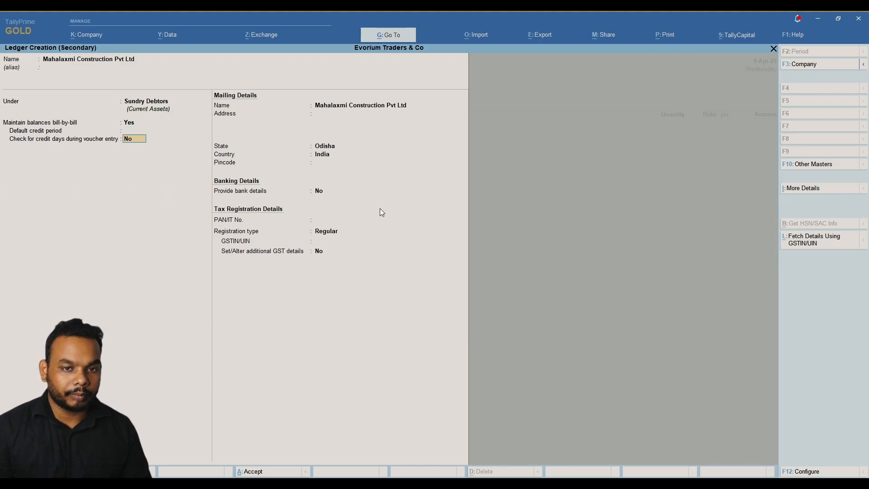
{"action": "key", "text": "Return"}
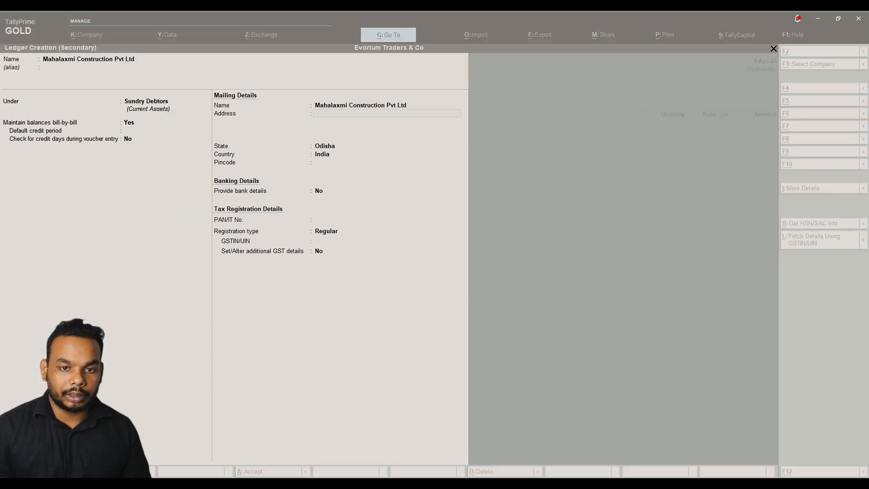
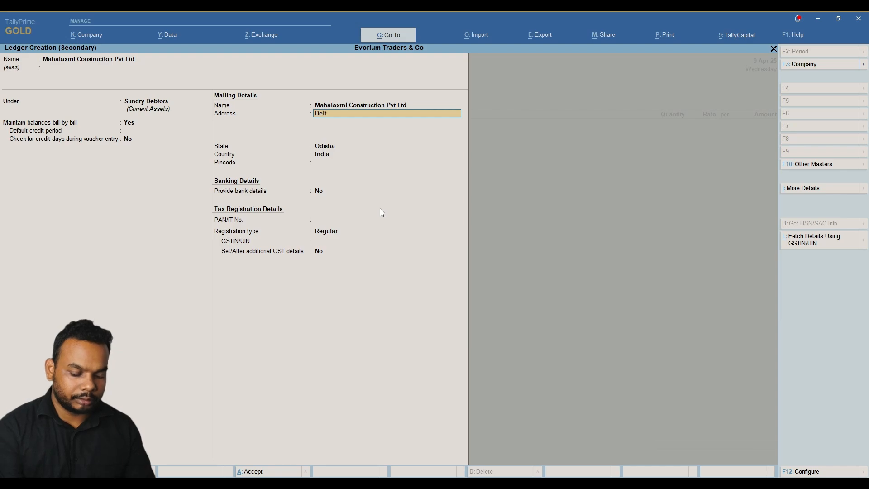
Fill in the party's mailing address, pincode and GSTIN for the new debtor ledger.
{"action": "key", "text": "Return"}
{"action": "type", "text": "Jajpur"}
{"action": "key", "text": "Return"}
{"action": "key", "text": "Return"}
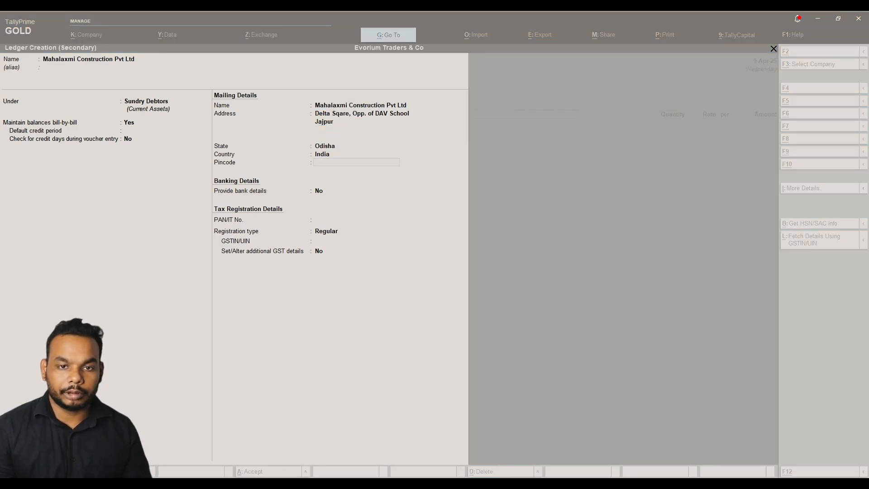
{"action": "type", "text": "752"}
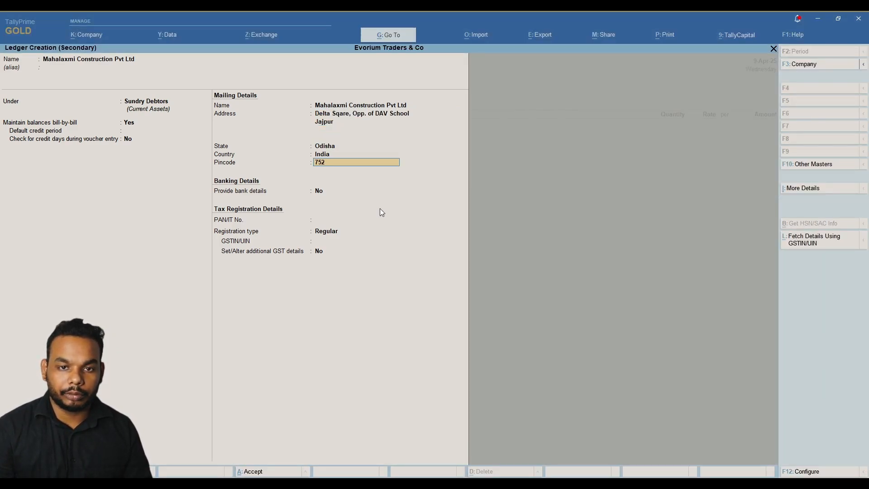
{"action": "type", "text": "149"}
{"action": "key", "text": "Return"}
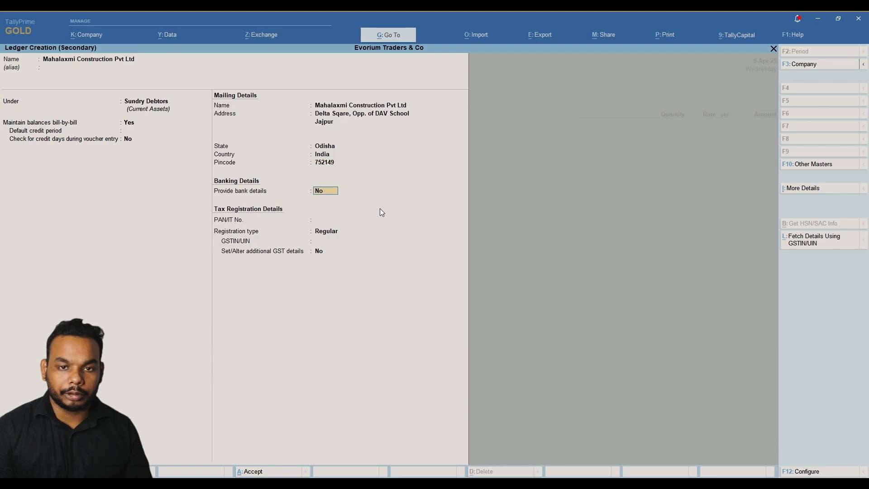
{"action": "key", "text": "Return"}
{"action": "key", "text": "Return"}
{"action": "key", "text": "Return"}
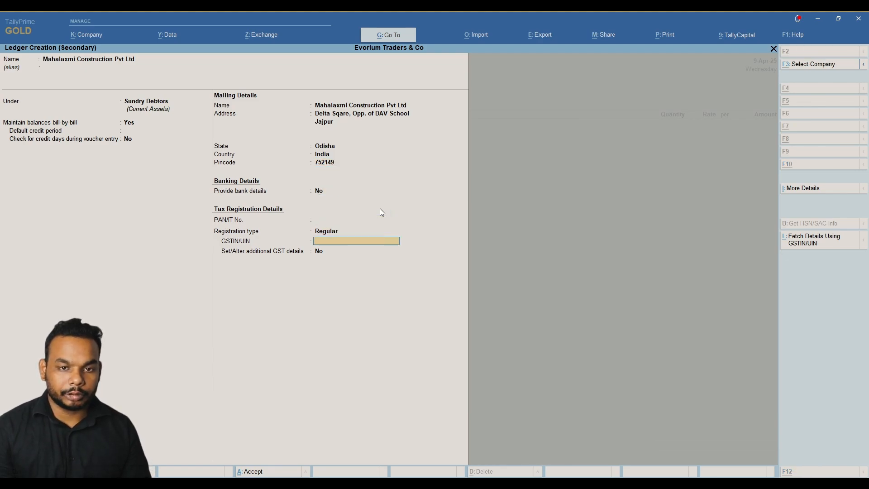
{"action": "key", "text": "alt+Tab"}
{"action": "key", "text": "alt+Tab"}
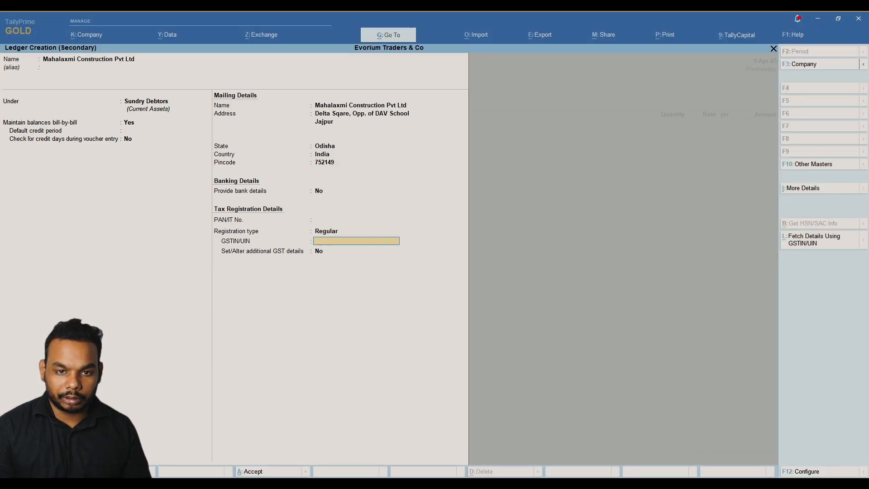
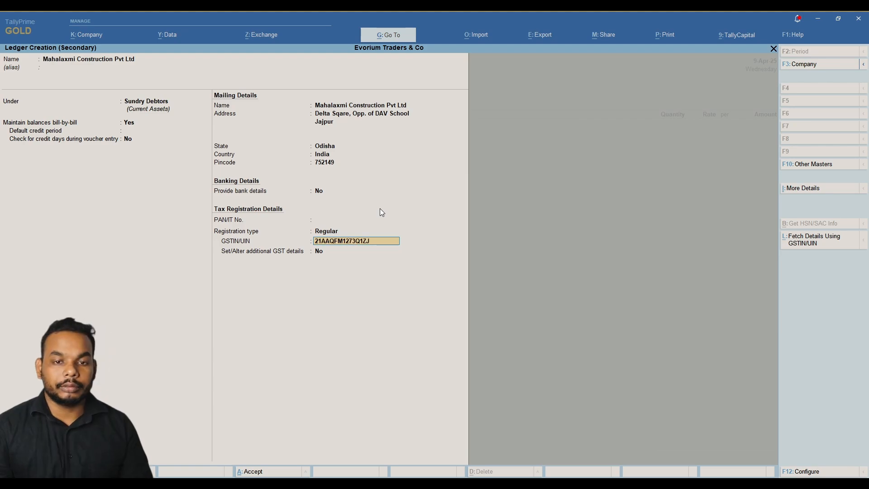
{"action": "key", "text": "Return"}
{"action": "key", "text": "Return"}
{"action": "key", "text": "Return"}
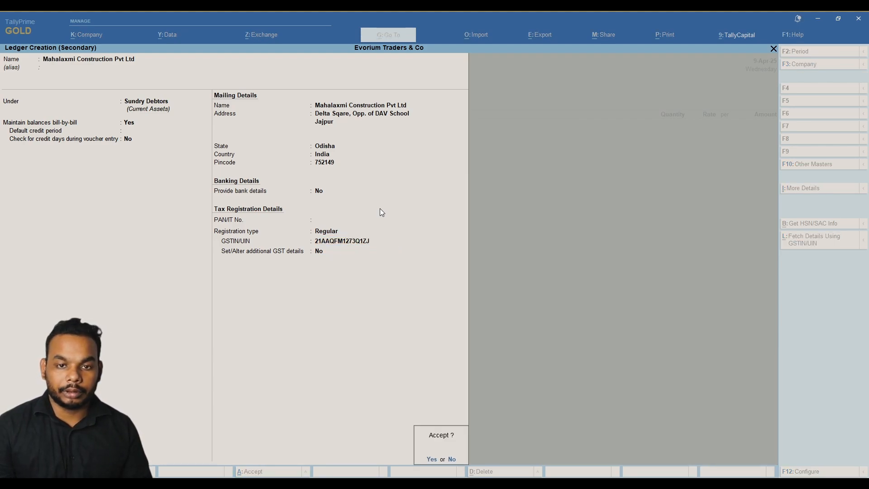
{"action": "key", "text": "Return"}
{"action": "key", "text": "Return"}
{"action": "key", "text": "Return"}
{"action": "key", "text": "Return"}
{"action": "key", "text": "Return"}
{"action": "key", "text": "Return"}
{"action": "key", "text": "Return"}
{"action": "key", "text": "Return"}
{"action": "key", "text": "Return"}
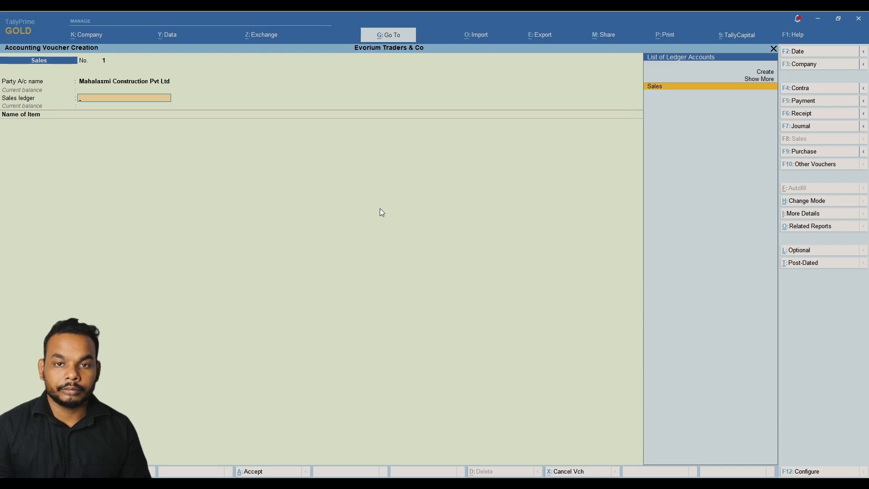
Choose the Sales ledger and add 450 bags of Normal Cement at 349.14.
{"action": "key", "text": "Return"}
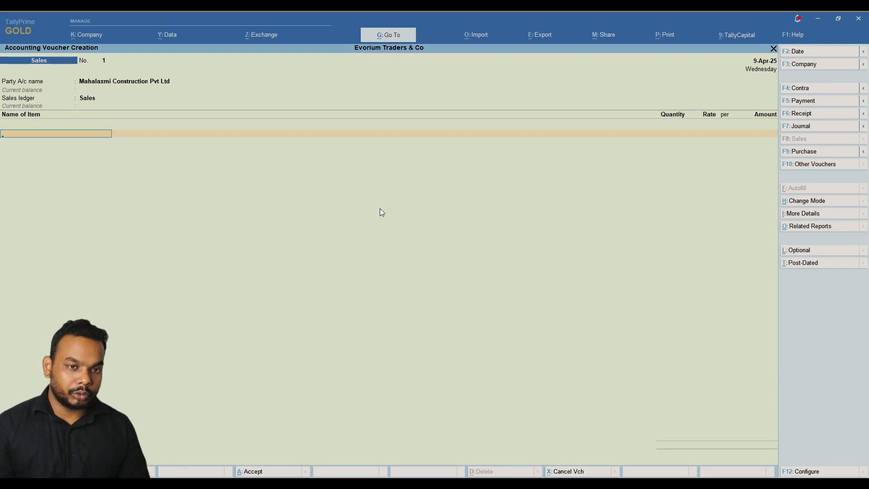
{"action": "key", "text": "alt"}
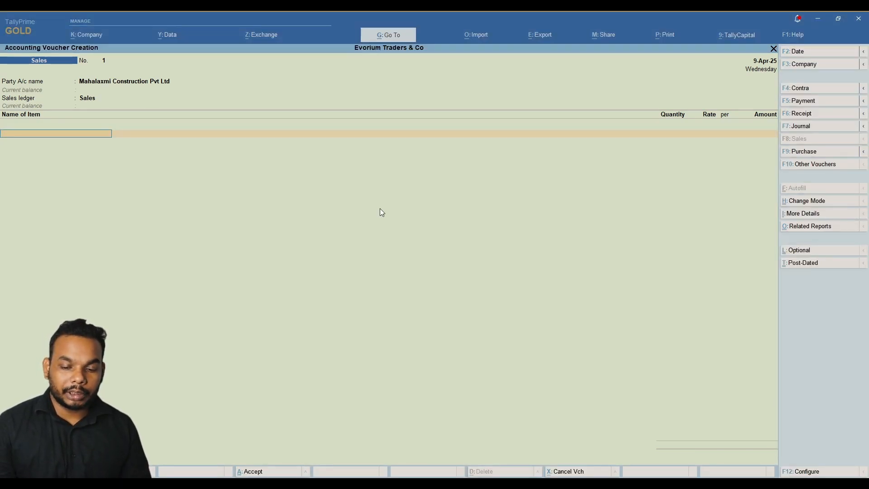
{"action": "type", "text": "NOR"}
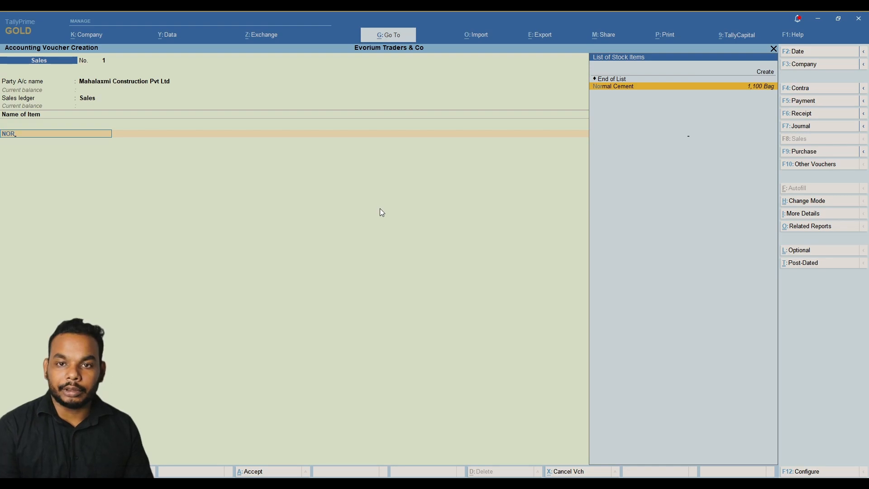
{"action": "key", "text": "Return"}
{"action": "key", "text": "alt"}
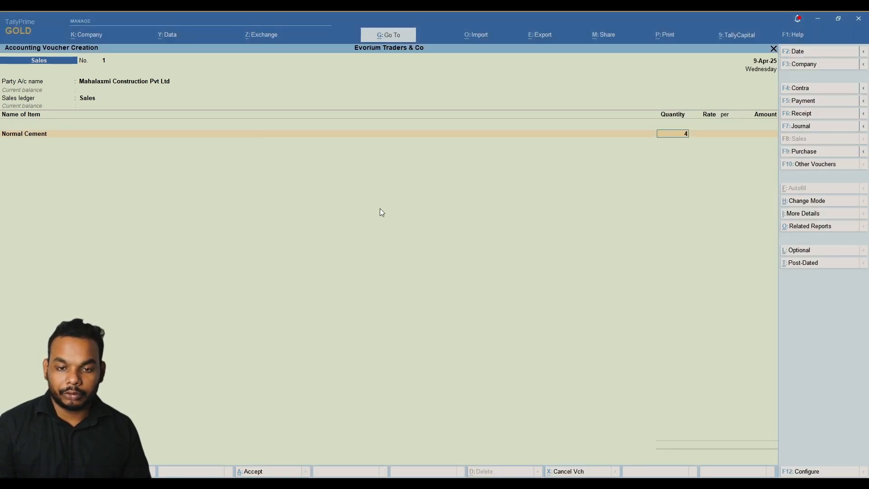
{"action": "type", "text": "450"}
{"action": "key", "text": "Return"}
{"action": "key", "text": "ctrl"}
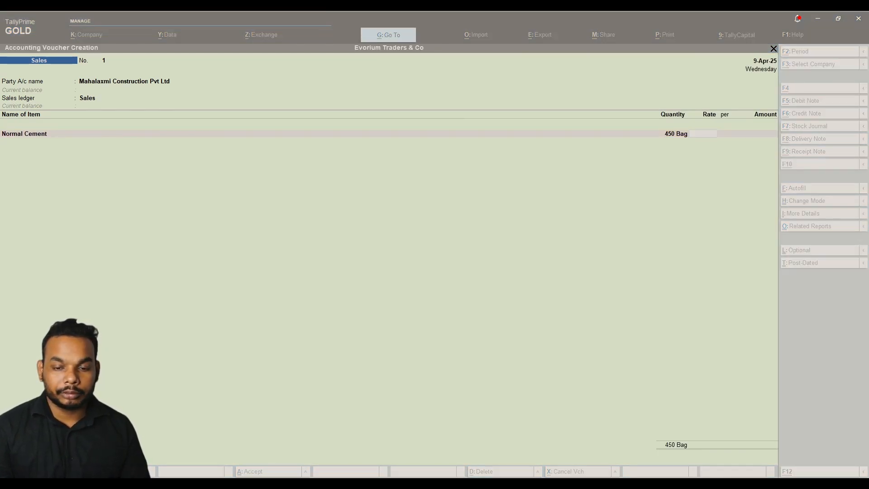
{"action": "type", "text": "349"}
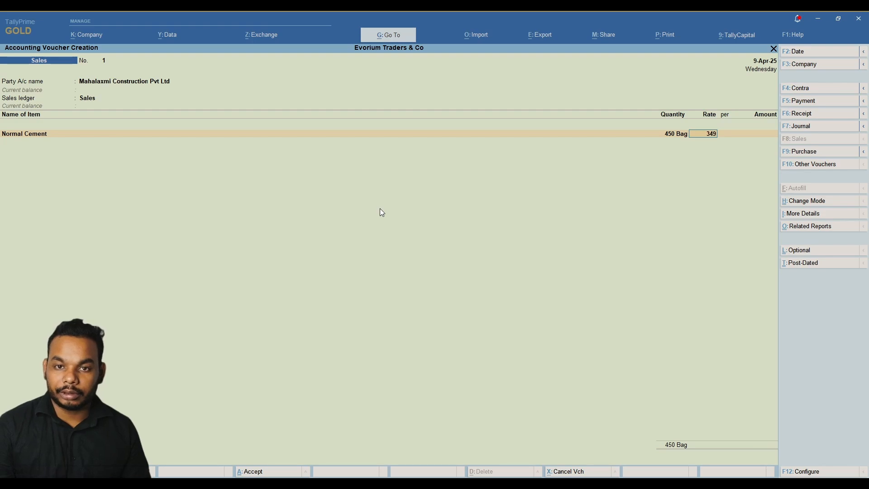
{"action": "key", "text": "ctrl"}
{"action": "type", "text": ".1"}
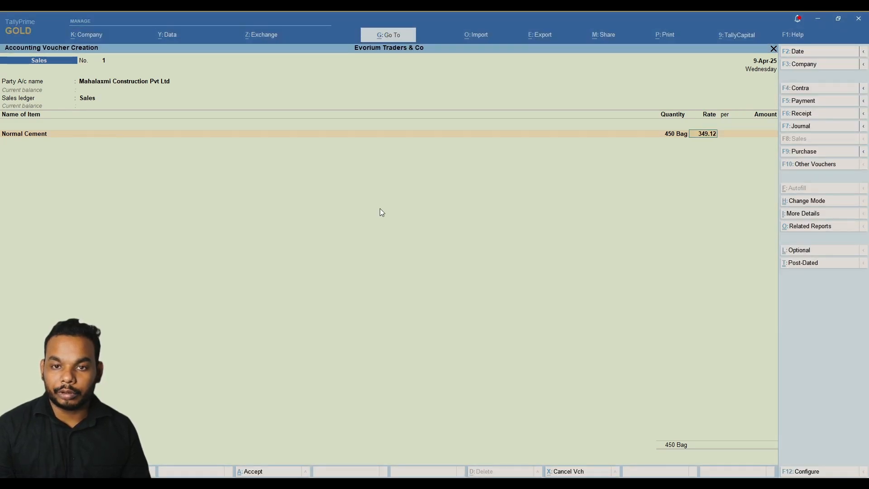
{"action": "type", "text": "4"}
{"action": "key", "text": "Return"}
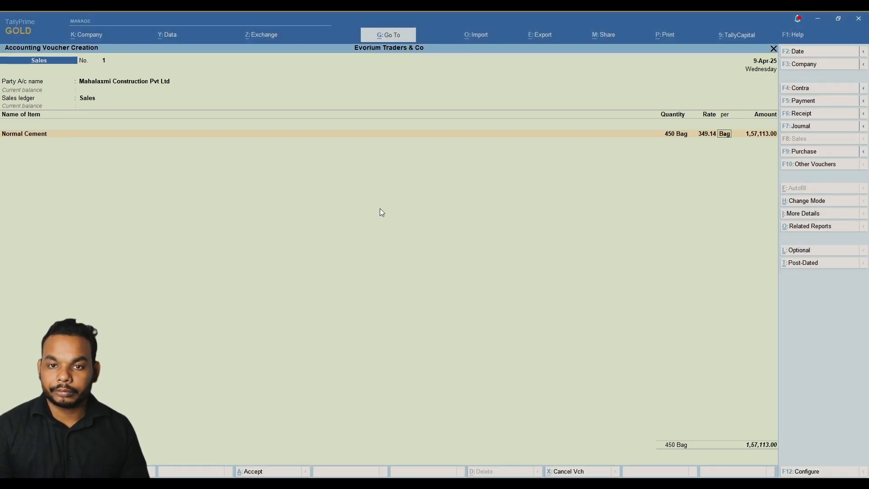
{"action": "key", "text": "Return"}
{"action": "key", "text": "Return"}
Add 3,500 kg of Iron Rod 20MM at a rate of 73.22.
{"action": "key", "text": "ctrl"}
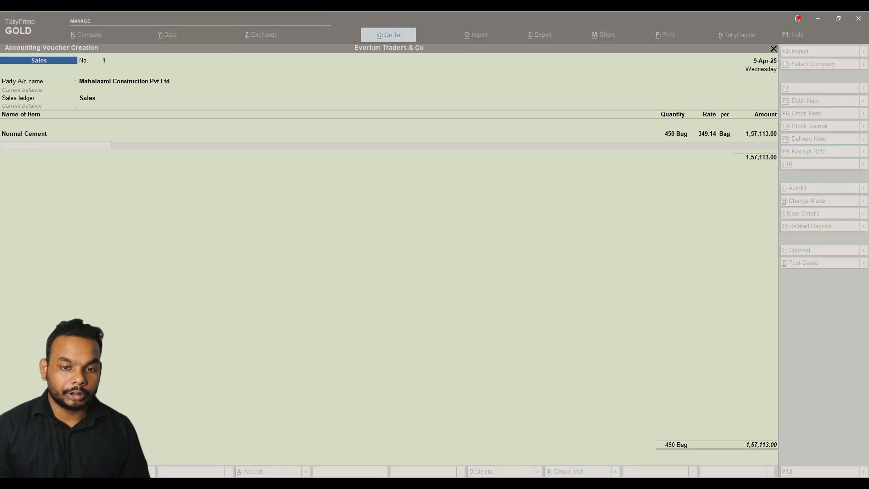
{"action": "type", "text": "IRO"}
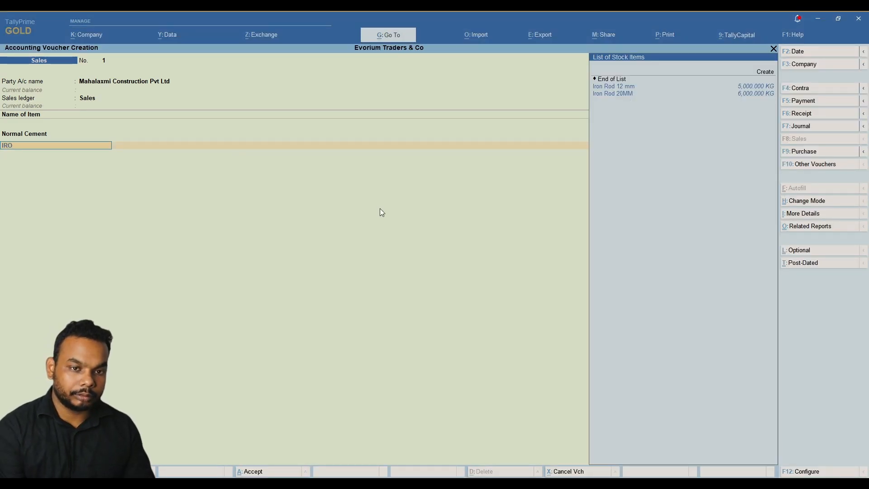
{"action": "key", "text": "Down"}
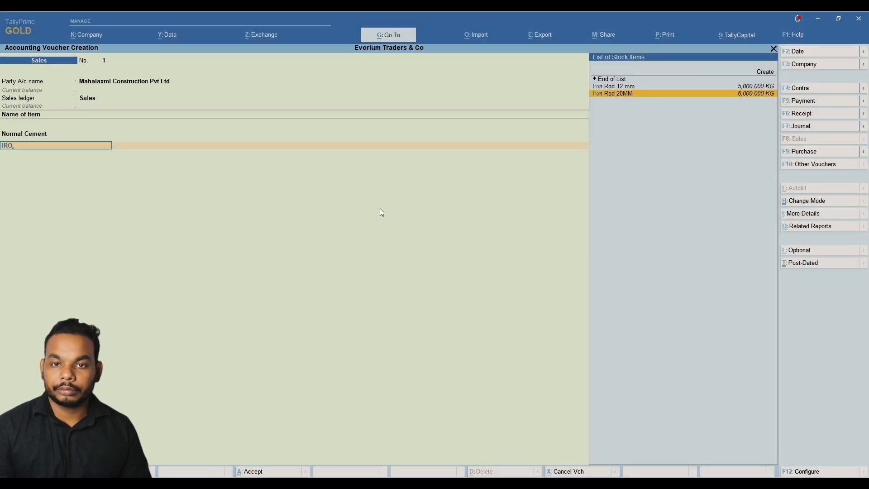
{"action": "key", "text": "ctrl"}
{"action": "key", "text": "Return"}
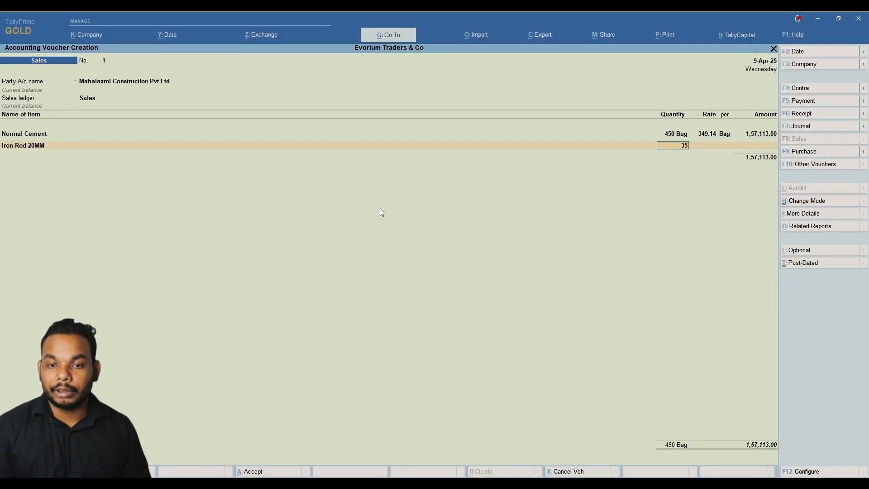
{"action": "type", "text": "3500"}
{"action": "key", "text": "Return"}
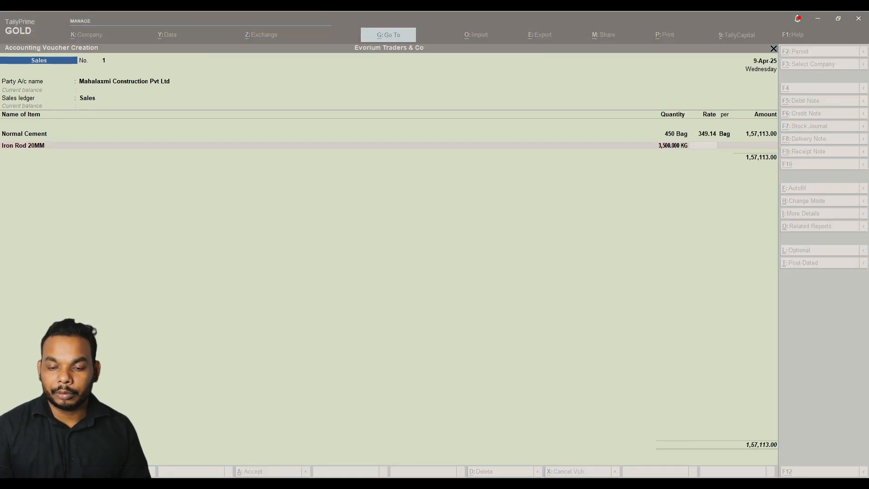
{"action": "type", "text": "74"}
{"action": "key", "text": "BackSpace"}
{"action": "type", "text": "3.22"}
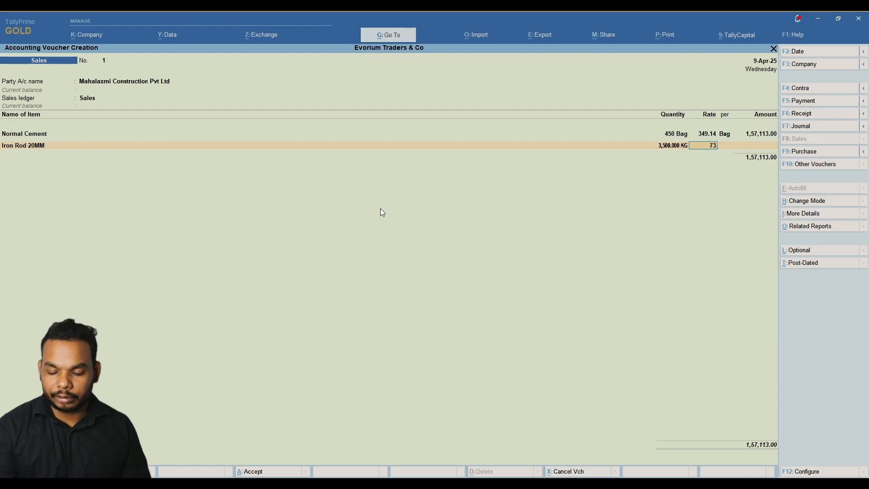
{"action": "key", "text": "Return"}
{"action": "key", "text": "Return"}
{"action": "key", "text": "Return"}
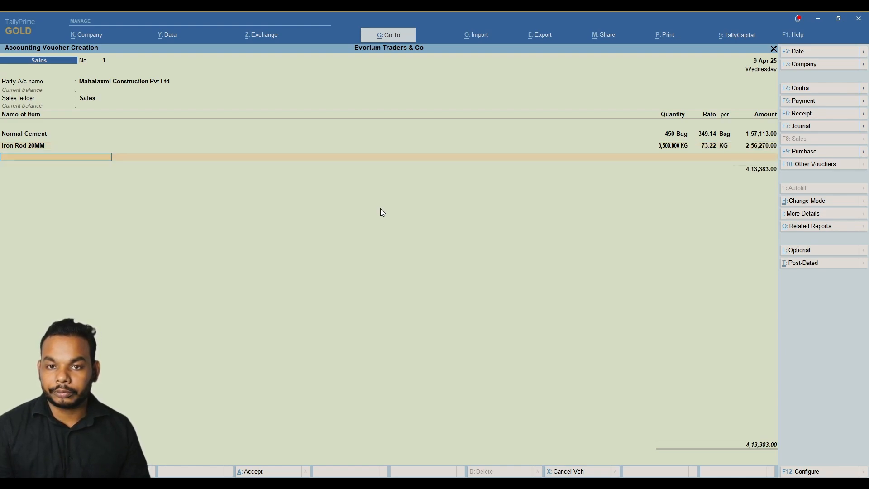
{"action": "key", "text": "ctrl"}
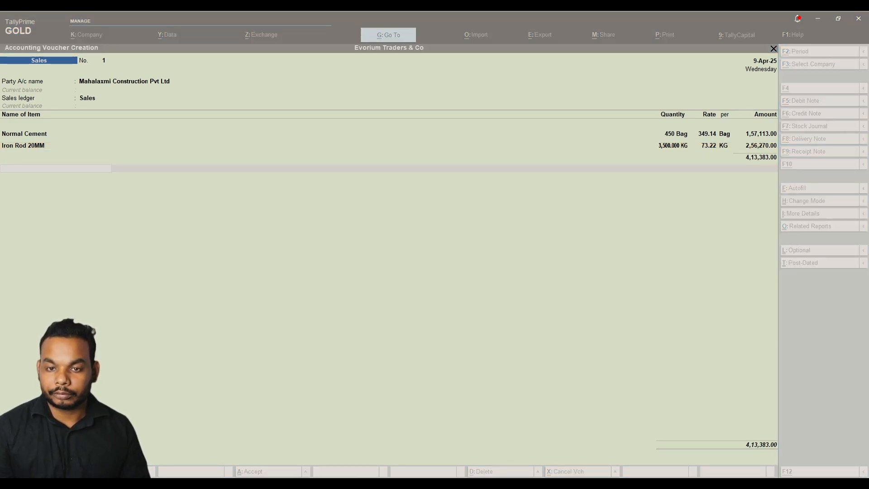
Add CGST and SGST lines of 45,060.12 each, bringing the total to 5,03,503.24.
{"action": "key", "text": "ctrl"}
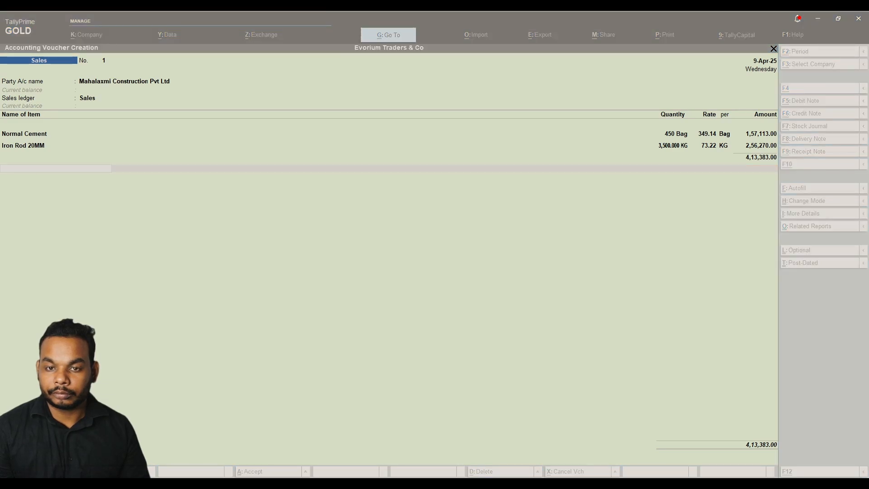
{"action": "key", "text": "ctrl"}
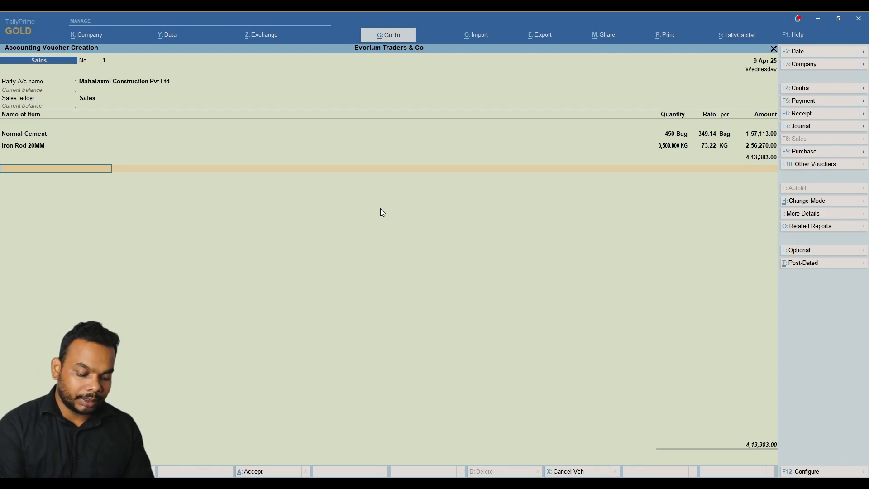
{"action": "type", "text": "CGS"}
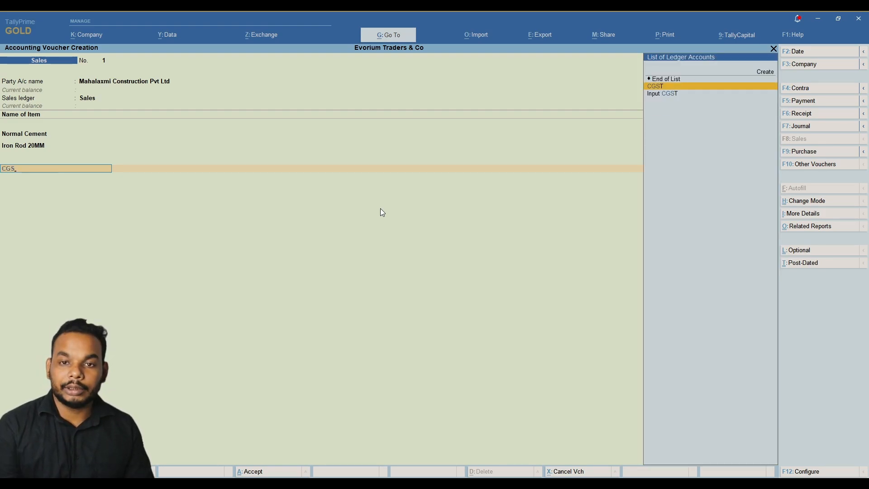
{"action": "key", "text": "Return"}
{"action": "key", "text": "Return"}
{"action": "type", "text": "SGS"}
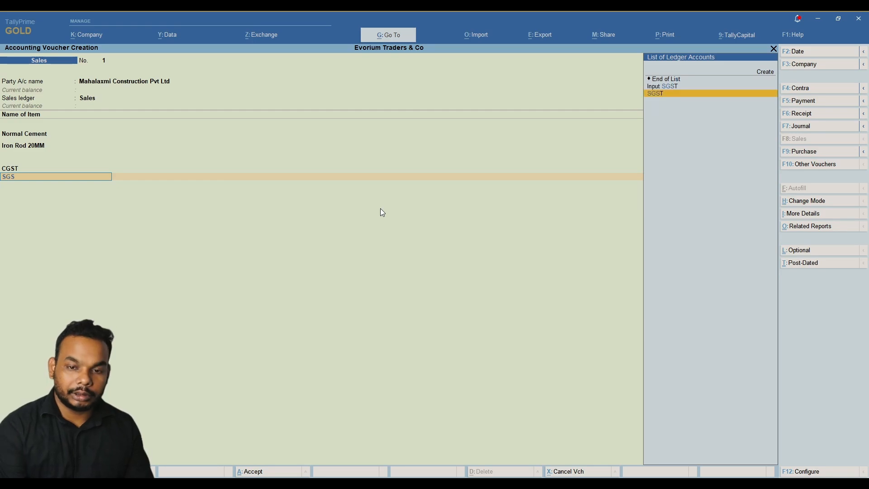
{"action": "key", "text": "Return"}
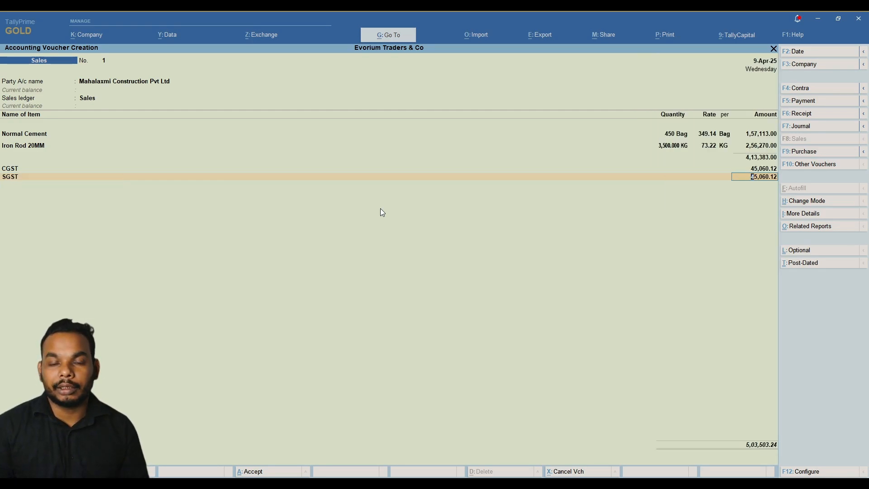
{"action": "key", "text": "Return"}
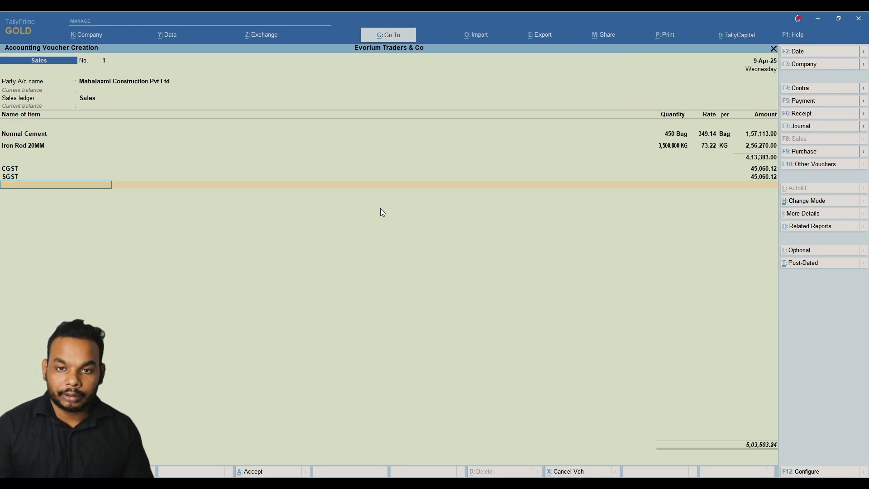
Allocate the full 5,03,503.24 to new bill reference 1 and close Bill-wise Details.
{"action": "key", "text": "Return"}
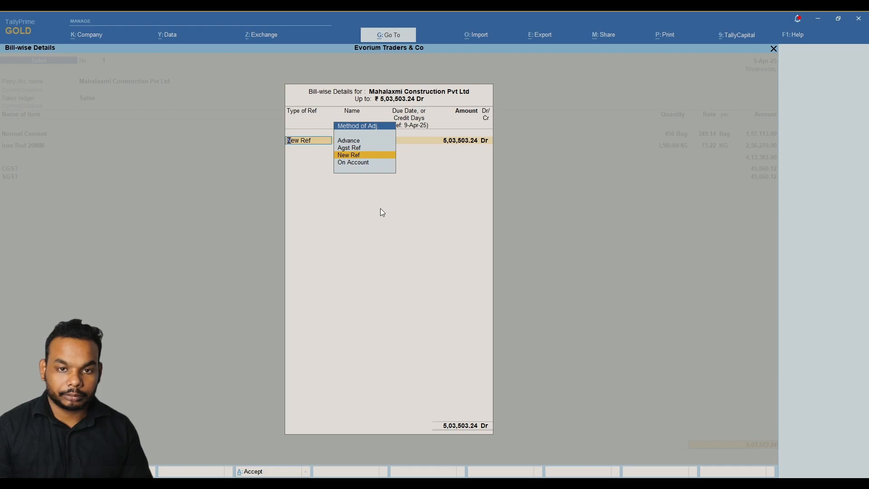
{"action": "key", "text": "Return"}
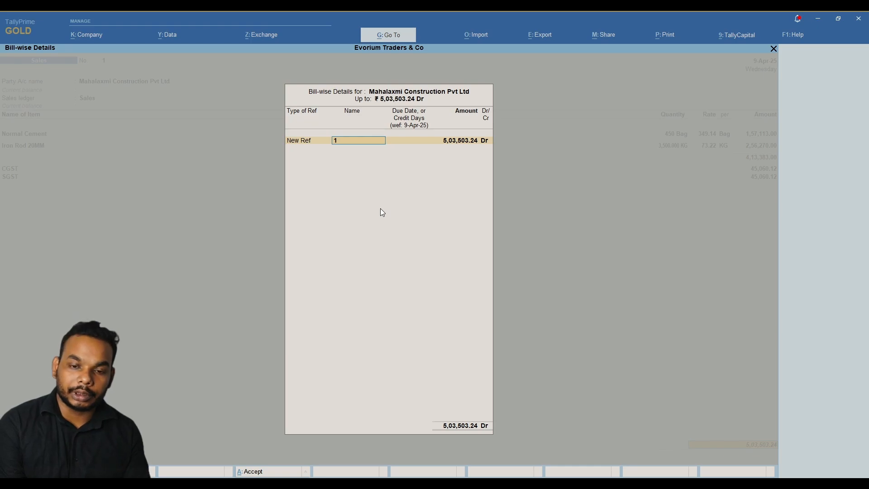
{"action": "key", "text": "Return"}
{"action": "key", "text": "Return"}
{"action": "key", "text": "Return"}
{"action": "key", "text": "Return"}
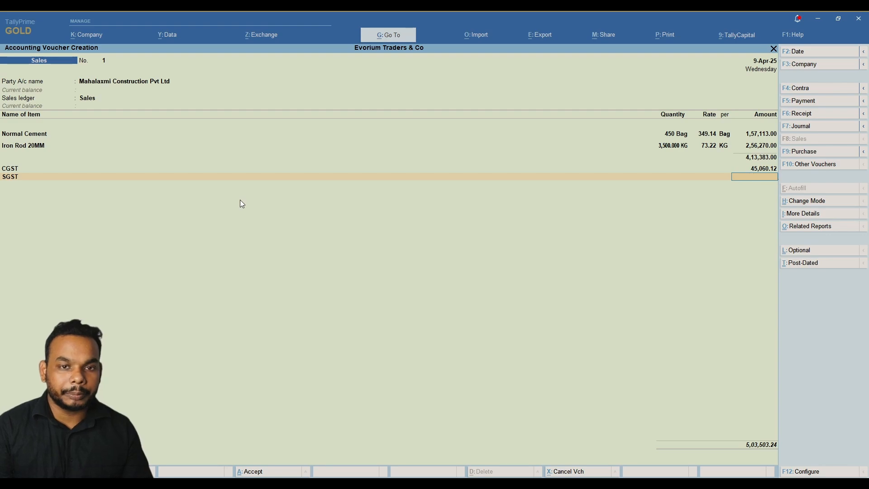
Leave the invoice and open Chart of Accounts from Gateway of Tally.
{"action": "key", "text": "Escape"}
{"action": "key", "text": "Up"}
{"action": "key", "text": "Up"}
{"action": "key", "text": "Up"}
{"action": "key", "text": "Down"}
{"action": "key", "text": "Down"}
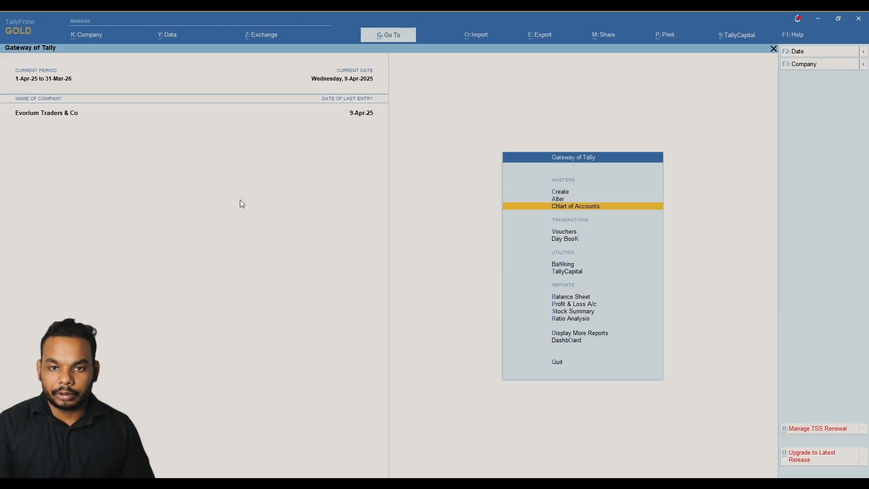
{"action": "key", "text": "Down"}
{"action": "key", "text": "Down"}
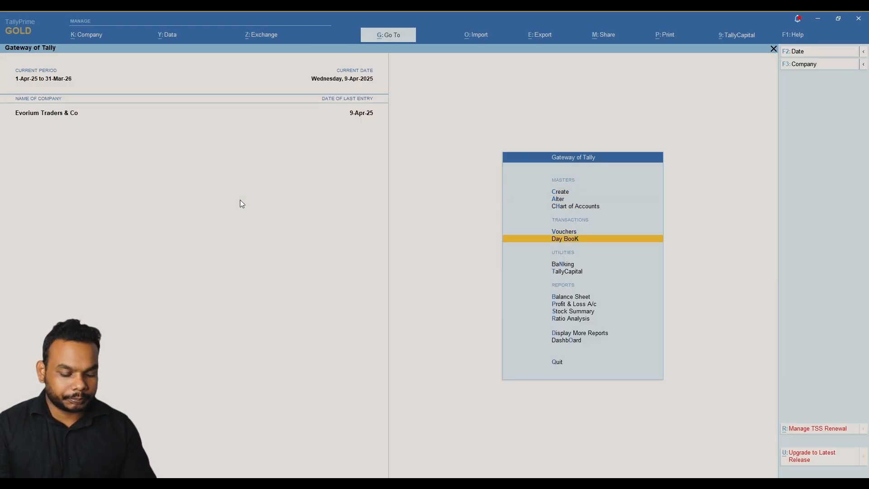
{"action": "key", "text": "Up"}
{"action": "key", "text": "Up"}
{"action": "key", "text": "Up"}
{"action": "key", "text": "Down"}
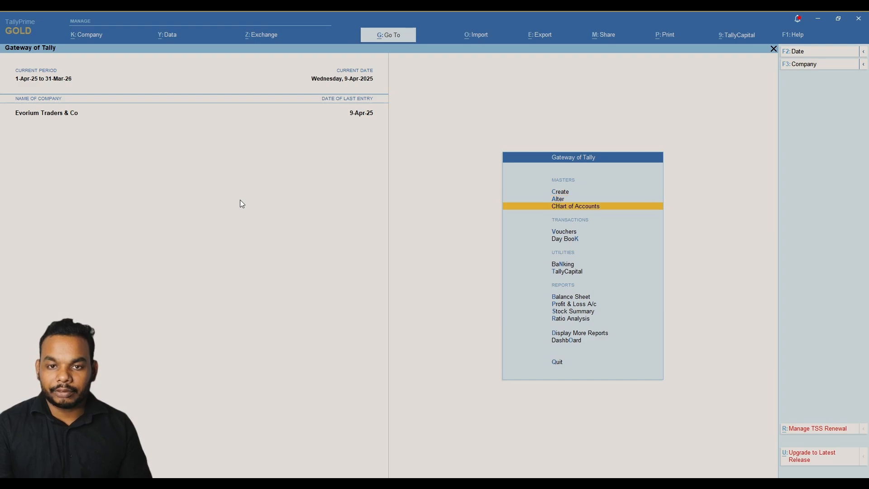
{"action": "key", "text": "Return"}
Open Voucher Types and select Sales for alteration.
{"action": "key", "text": "Down"}
{"action": "key", "text": "Down"}
{"action": "key", "text": "Down"}
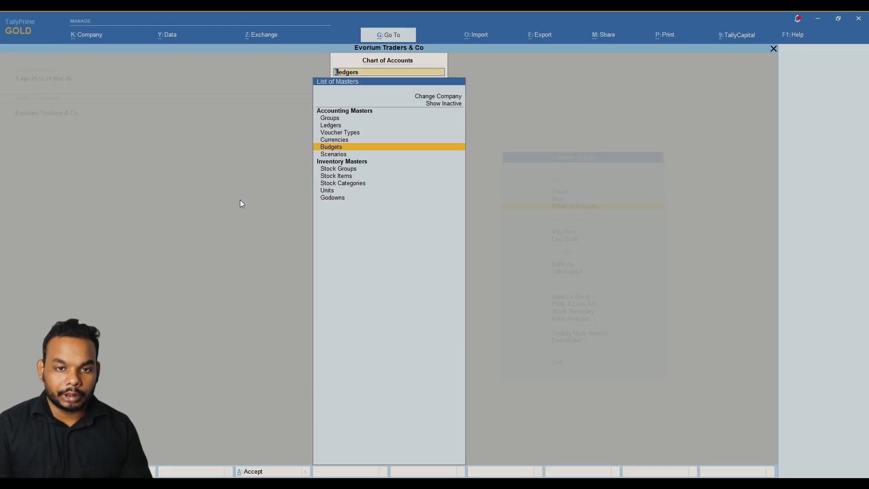
{"action": "key", "text": "Down"}
{"action": "key", "text": "Down"}
{"action": "key", "text": "Down"}
{"action": "key", "text": "Up"}
{"action": "key", "text": "Up"}
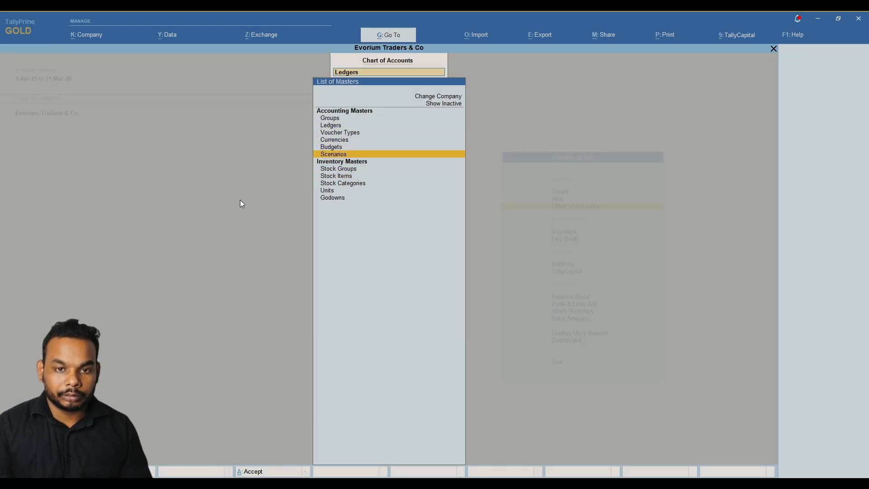
{"action": "key", "text": "Up"}
{"action": "key", "text": "Up"}
{"action": "key", "text": "Up"}
{"action": "key", "text": "Return"}
{"action": "key", "text": "Down"}
{"action": "key", "text": "Down"}
{"action": "key", "text": "Down"}
{"action": "key", "text": "Down"}
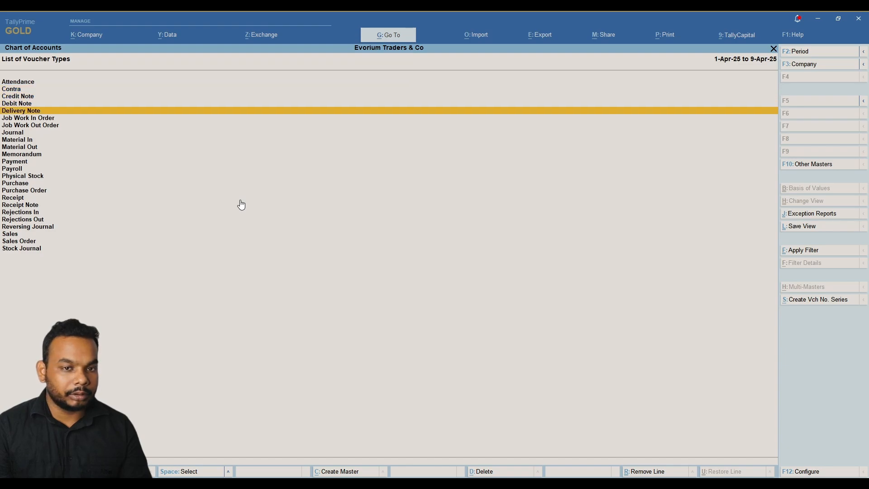
{"action": "key", "text": "Down"}
{"action": "key", "text": "Down"}
{"action": "key", "text": "Down"}
{"action": "key", "text": "Down"}
{"action": "key", "text": "Down"}
{"action": "key", "text": "Down"}
{"action": "key", "text": "Down"}
{"action": "key", "text": "Down"}
{"action": "key", "text": "Down"}
{"action": "key", "text": "Down"}
{"action": "key", "text": "Down"}
{"action": "key", "text": "Down"}
{"action": "key", "text": "Down"}
{"action": "key", "text": "Down"}
{"action": "key", "text": "Down"}
{"action": "key", "text": "Down"}
{"action": "key", "text": "Down"}
{"action": "key", "text": "Return"}
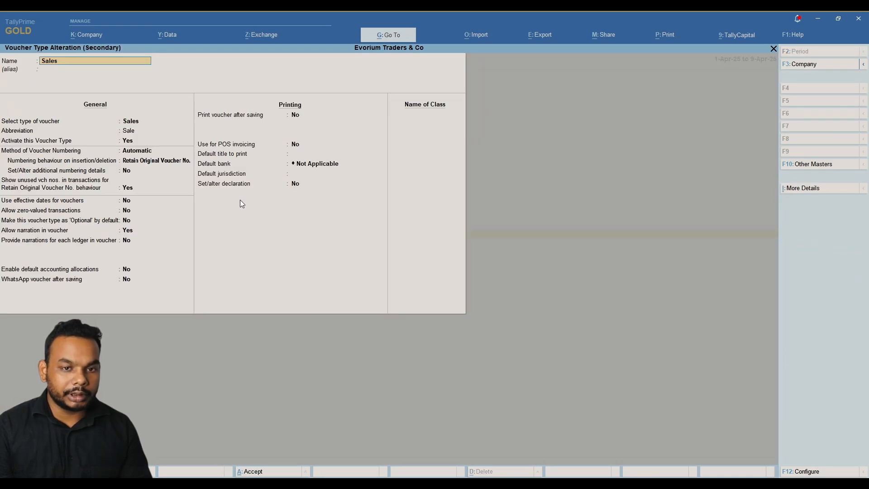
Keep Automatic numbering and Retain Original Voucher No., and set additional numbering details to Yes.
{"action": "key", "text": "Return"}
{"action": "key", "text": "Return"}
{"action": "key", "text": "Return"}
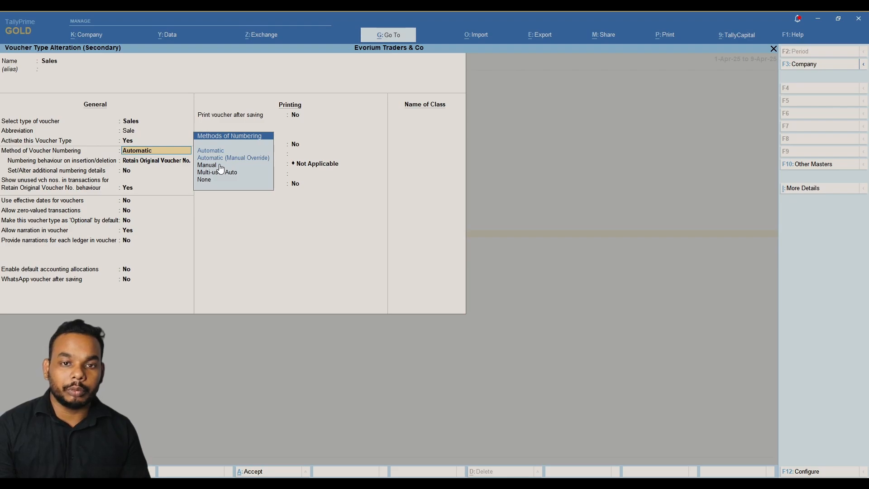
{"action": "left_click", "coordinate": [165, 161]}
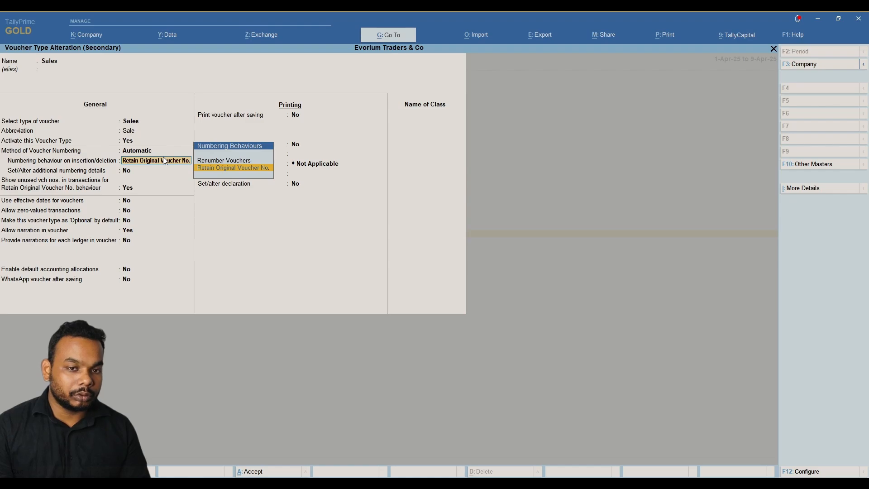
{"action": "key", "text": "Return"}
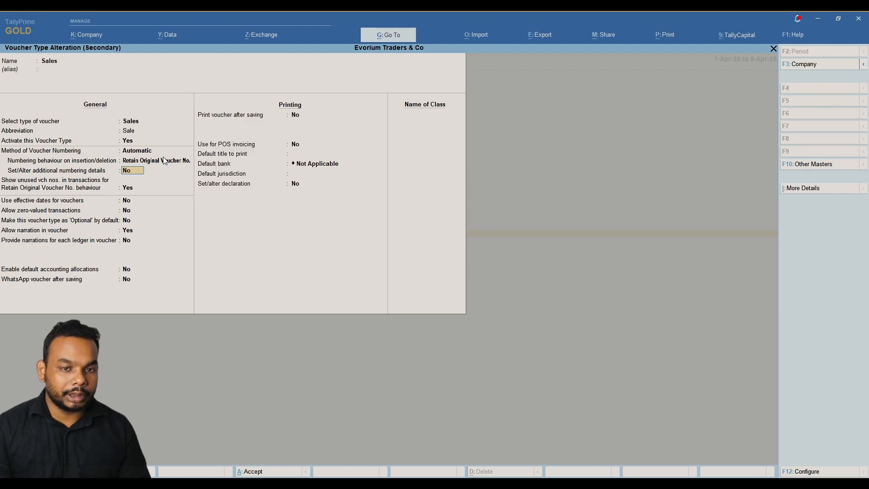
{"action": "type", "text": "Y"}
{"action": "key", "text": "Return"}
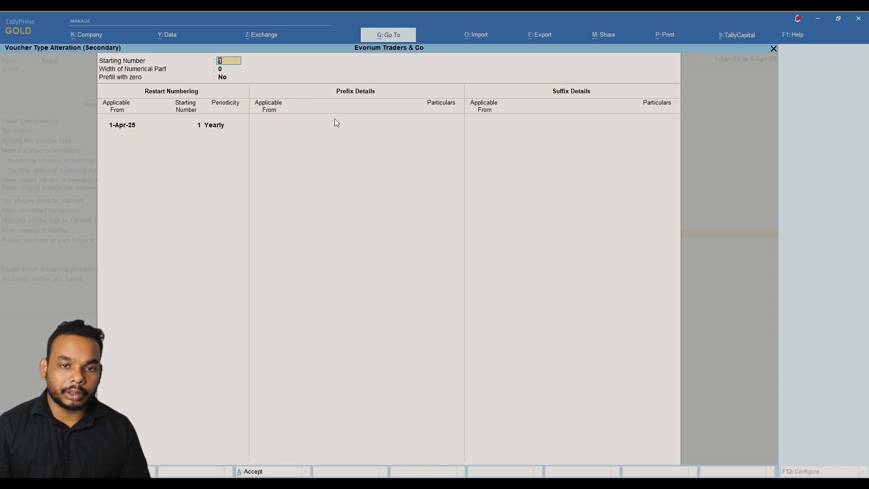
Keep starting number 1, turn on Prefill with zero, keep Yearly restart, and add prefix Em-25-26- from 1-Apr-25.
{"action": "key", "text": "Return"}
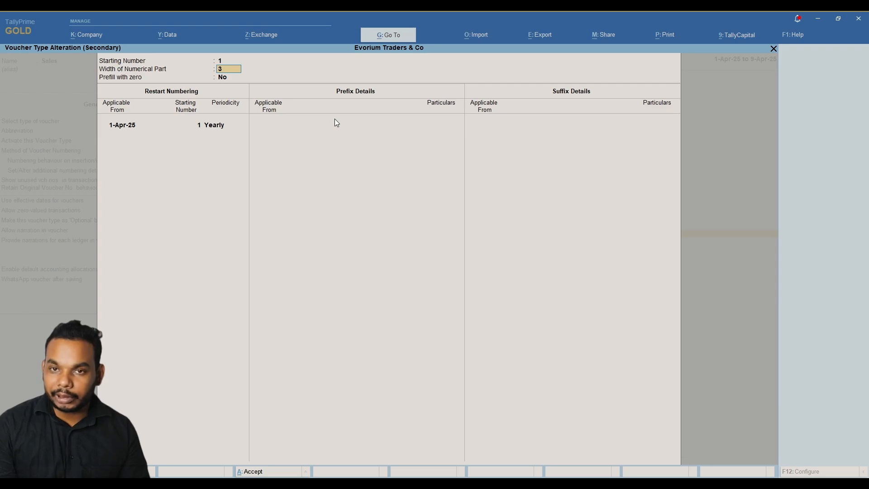
{"action": "key", "text": "Return"}
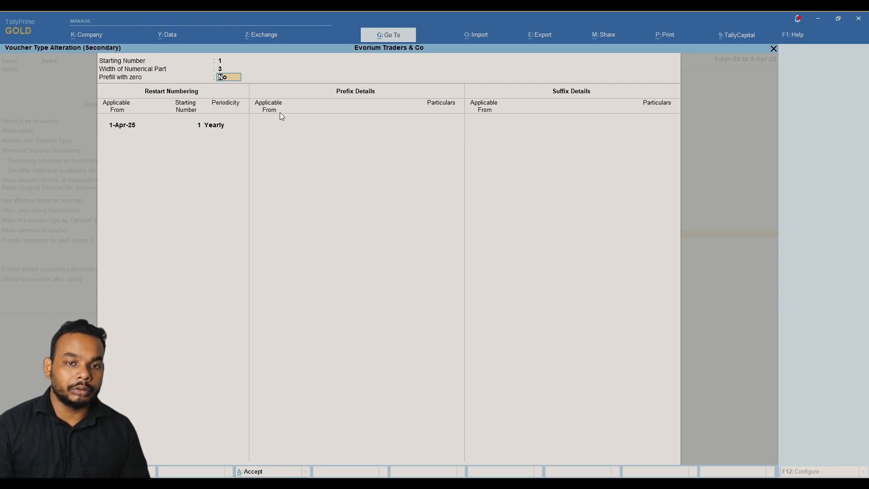
{"action": "key", "text": "y"}
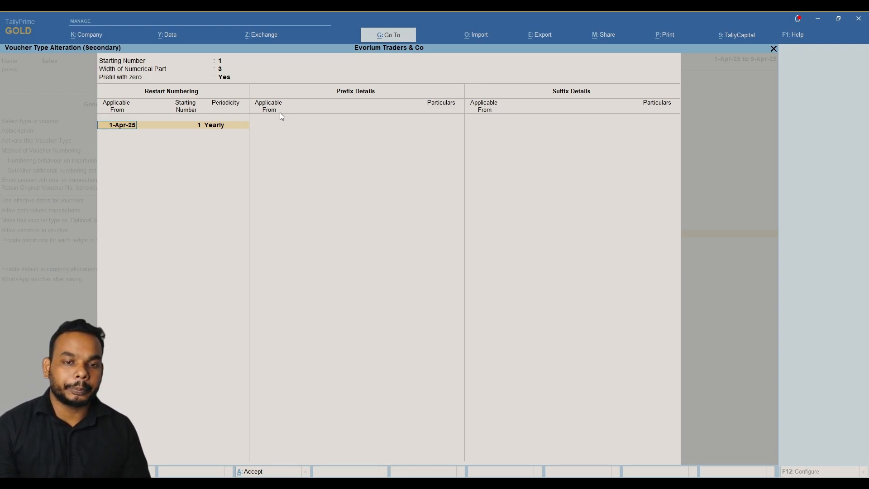
{"action": "key", "text": "Return"}
{"action": "key", "text": "Return"}
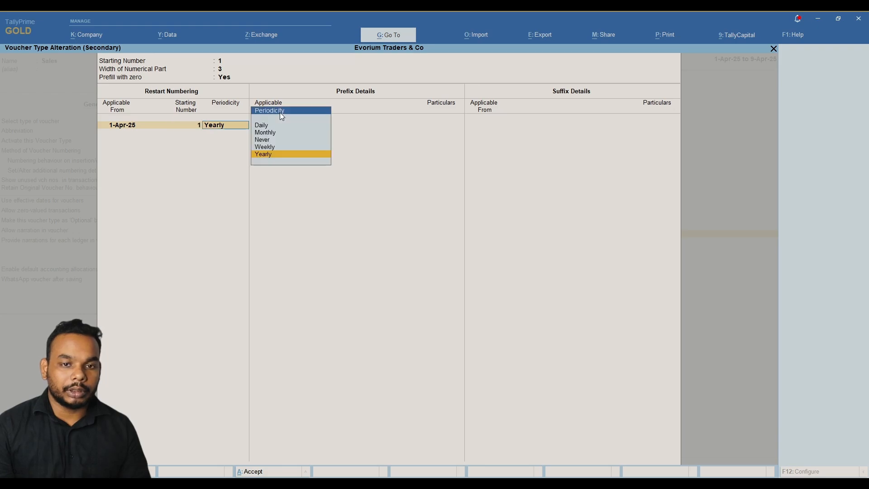
{"action": "key", "text": "Return"}
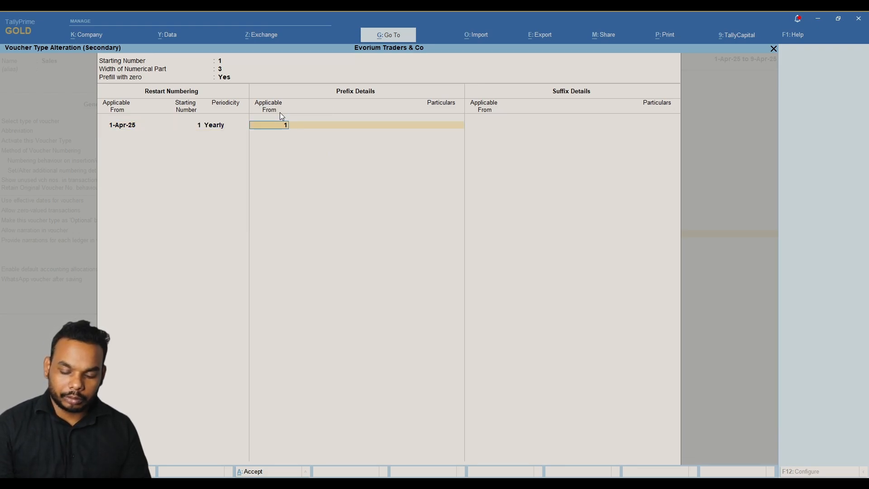
{"action": "key", "text": "Return"}
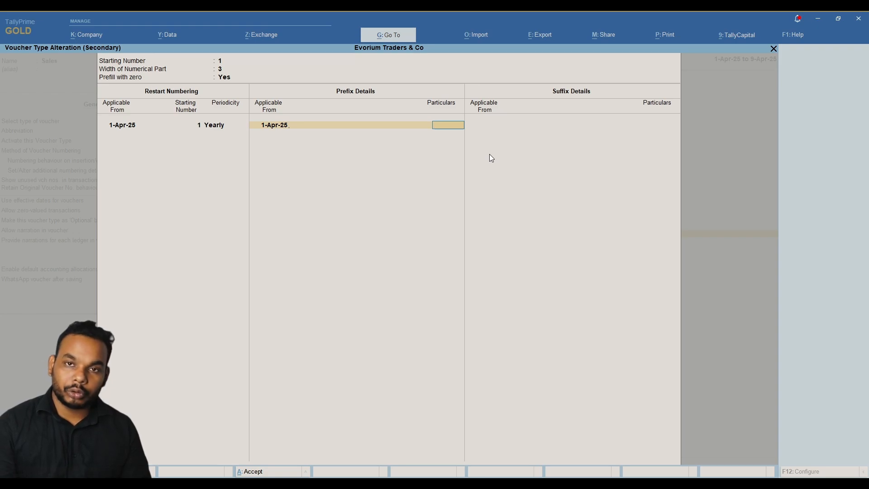
{"action": "type", "text": "Em"}
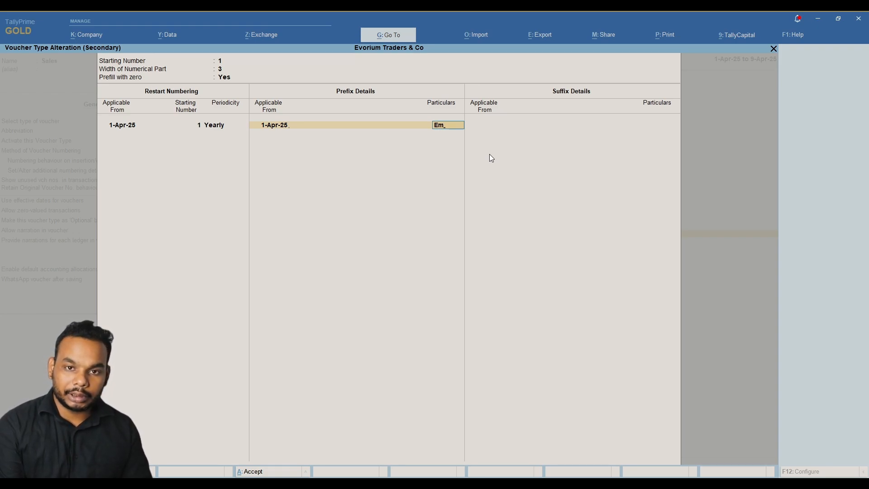
{"action": "type", "text": "-"}
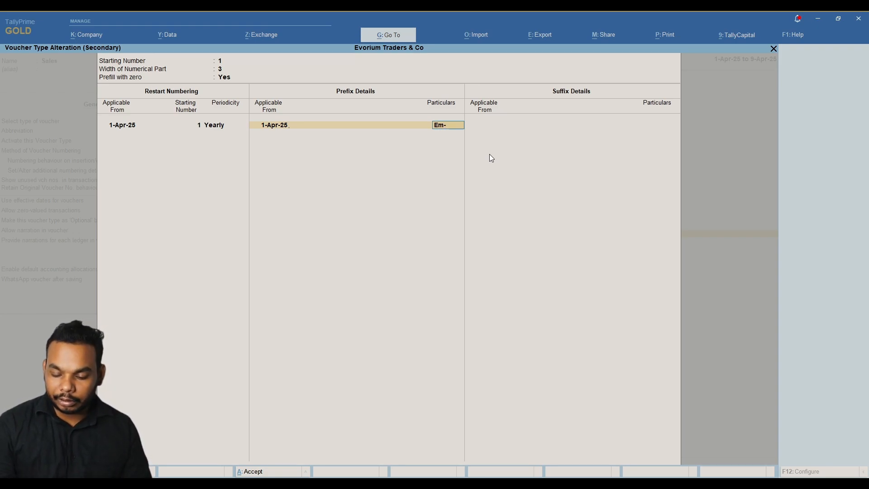
{"action": "type", "text": "25-"}
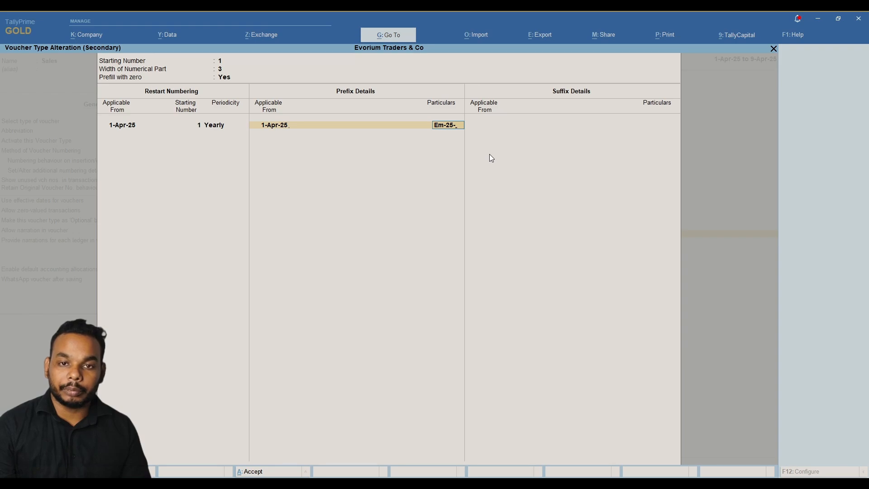
{"action": "type", "text": "26-"}
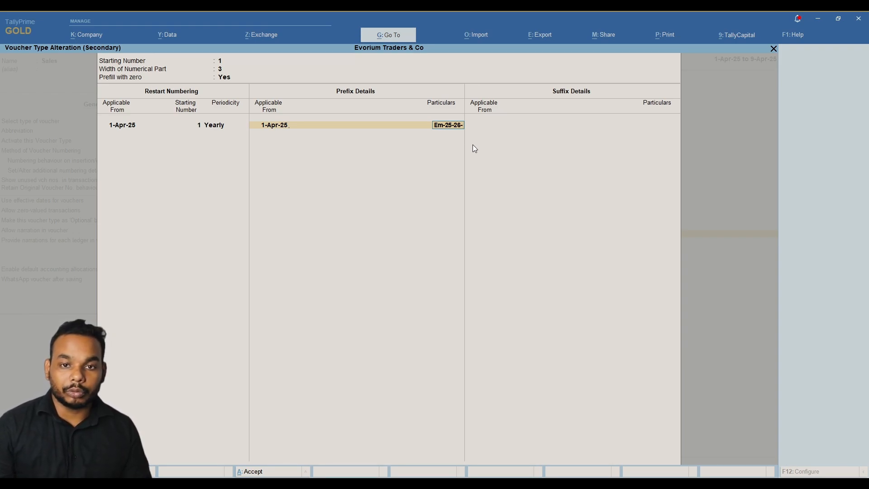
{"action": "key", "text": "Return"}
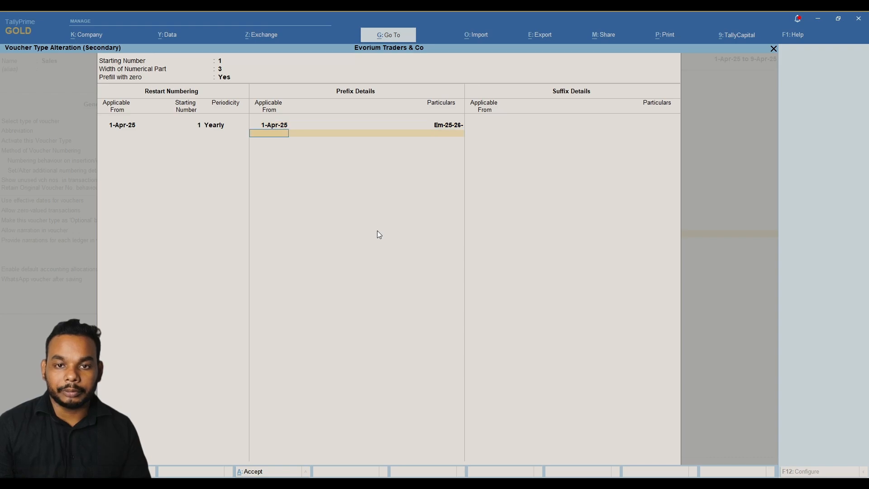
{"action": "key", "text": "Return"}
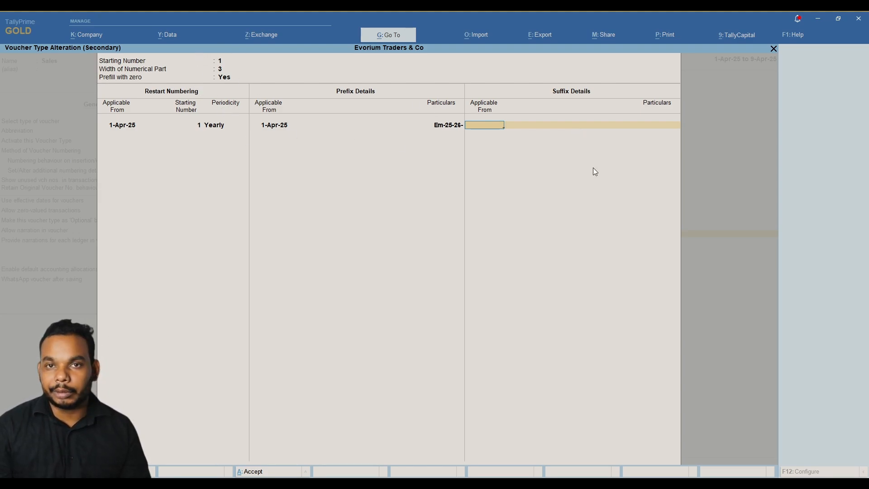
{"action": "key", "text": "Return"}
{"action": "key", "text": "Return"}
{"action": "key", "text": "Return"}
{"action": "key", "text": "Return"}
{"action": "key", "text": "Return"}
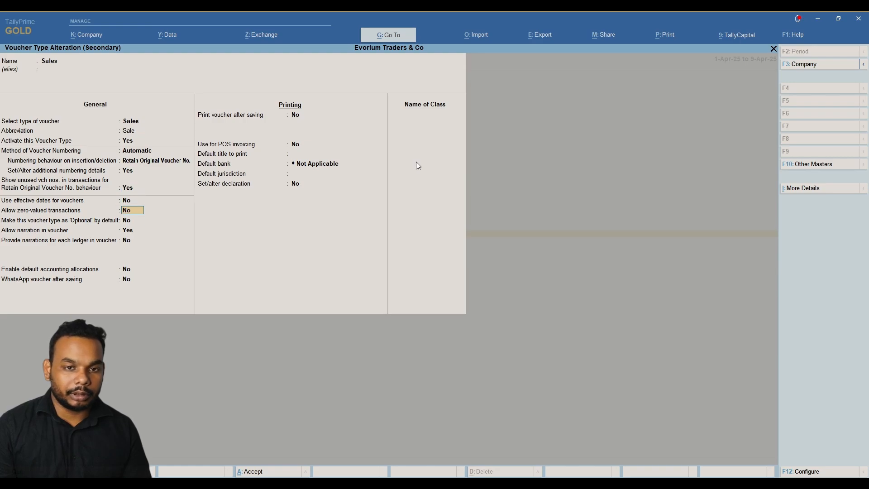
Save the Sales voucher type, check a new sales voucher shows Em-25-26-001, then discard it.
{"action": "key", "text": "Return"}
{"action": "key", "text": "Return"}
{"action": "key", "text": "Return"}
{"action": "key", "text": "Return"}
{"action": "key", "text": "Return"}
{"action": "key", "text": "Return"}
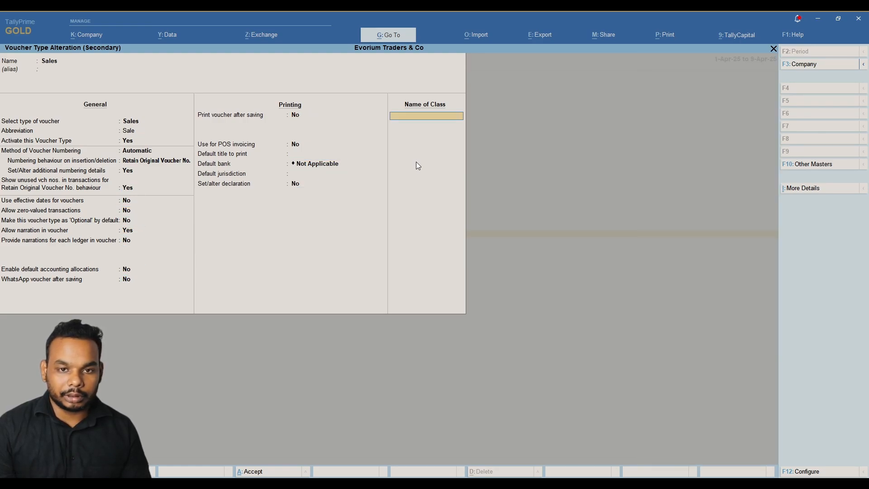
{"action": "key", "text": "Return"}
{"action": "key", "text": "Escape"}
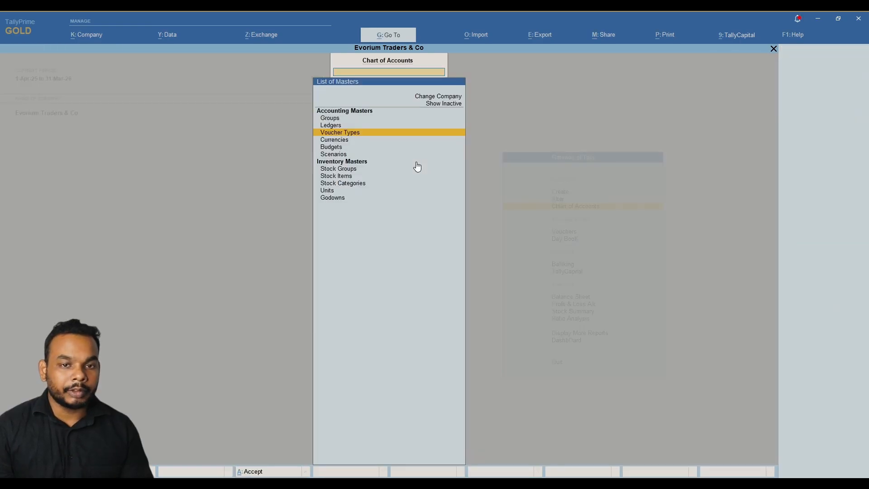
{"action": "key", "text": "Escape"}
{"action": "key", "text": "Down"}
{"action": "key", "text": "Return"}
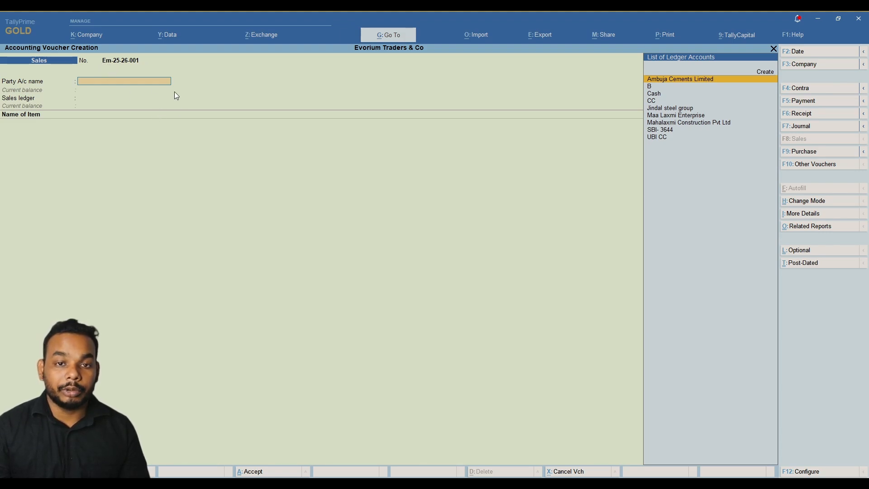
{"action": "key", "text": "Escape"}
{"action": "key", "text": "y"}
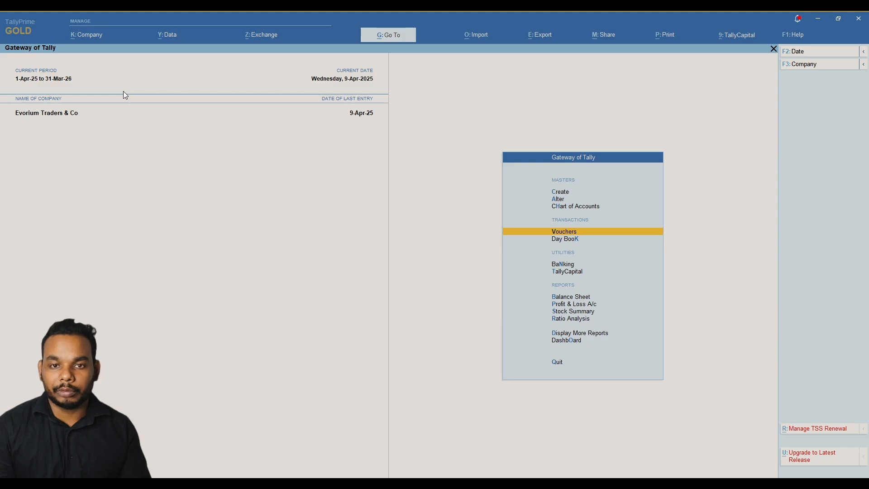
Reopen the Sales voucher type through Chart of Accounts > Voucher Types.
{"action": "key", "text": "Up"}
{"action": "key", "text": "Up"}
{"action": "key", "text": "Down"}
{"action": "key", "text": "Return"}
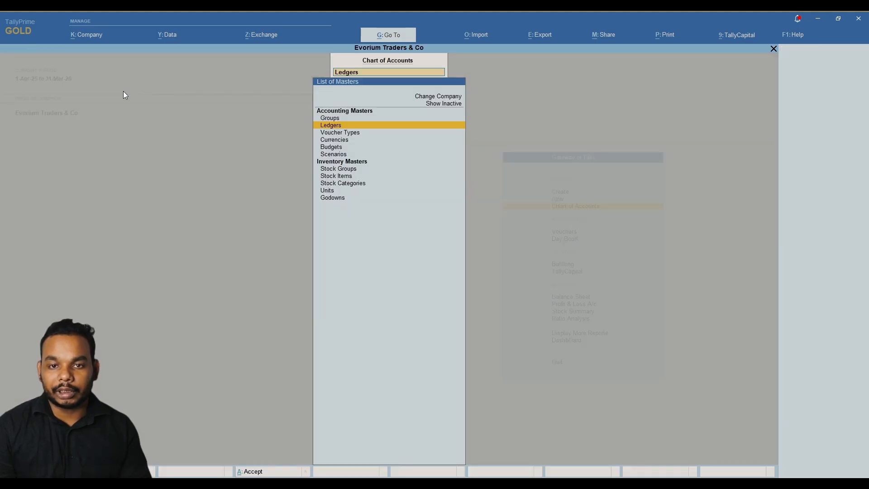
{"action": "key", "text": "Down"}
{"action": "key", "text": "Down"}
{"action": "key", "text": "Down"}
{"action": "key", "text": "Down"}
{"action": "key", "text": "Down"}
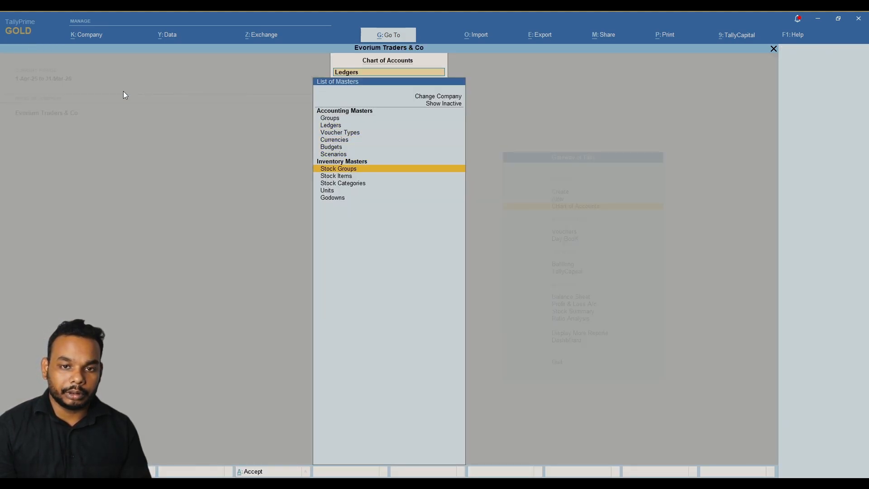
{"action": "key", "text": "Up"}
{"action": "key", "text": "Up"}
{"action": "key", "text": "Up"}
{"action": "key", "text": "Up"}
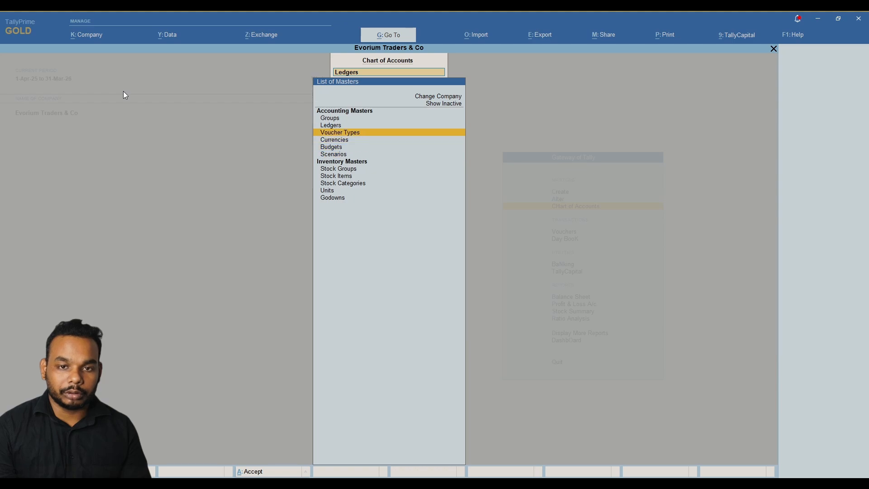
{"action": "key", "text": "Return"}
{"action": "key", "text": "Down"}
{"action": "key", "text": "Down"}
{"action": "key", "text": "Down"}
{"action": "key", "text": "Down"}
{"action": "key", "text": "Down"}
{"action": "key", "text": "Down"}
{"action": "key", "text": "Down"}
{"action": "key", "text": "Down"}
{"action": "key", "text": "Down"}
{"action": "key", "text": "Down"}
{"action": "key", "text": "Down"}
{"action": "key", "text": "Down"}
{"action": "key", "text": "Down"}
{"action": "key", "text": "Down"}
{"action": "key", "text": "Down"}
{"action": "key", "text": "Down"}
{"action": "key", "text": "Down"}
{"action": "key", "text": "Down"}
{"action": "key", "text": "Down"}
{"action": "key", "text": "Down"}
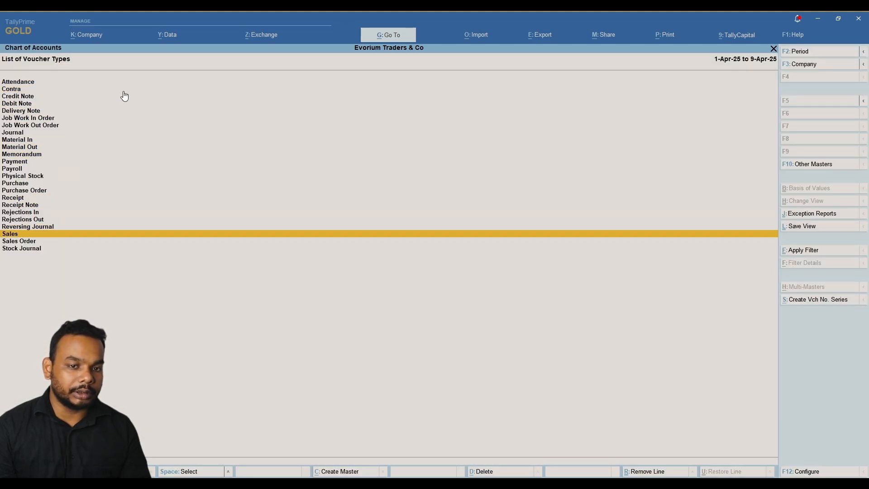
{"action": "key", "text": "Return"}
{"action": "key", "text": "Return"}
{"action": "key", "text": "Return"}
{"action": "key", "text": "Return"}
{"action": "key", "text": "Return"}
{"action": "key", "text": "Return"}
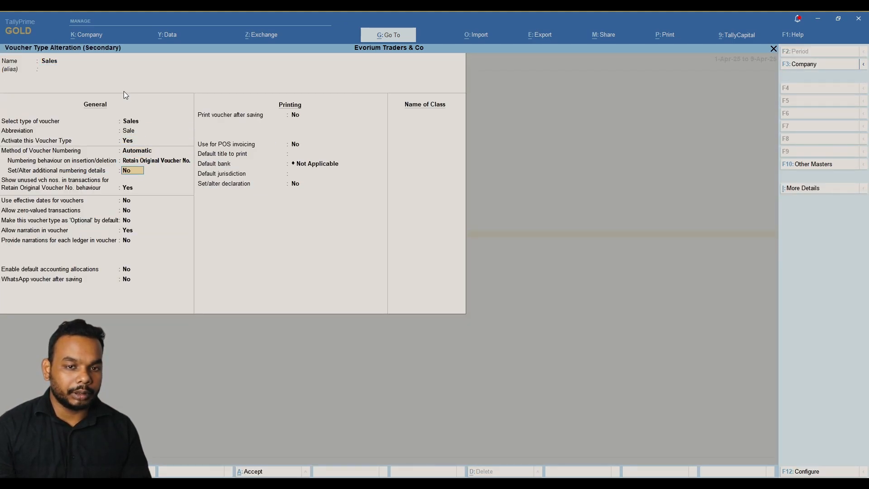
{"action": "key", "text": "Return"}
Retype the Sales prefix as uppercase EM-25-26-, accept the voucher type, and return to Gateway of Tally.
{"action": "key", "text": "Up"}
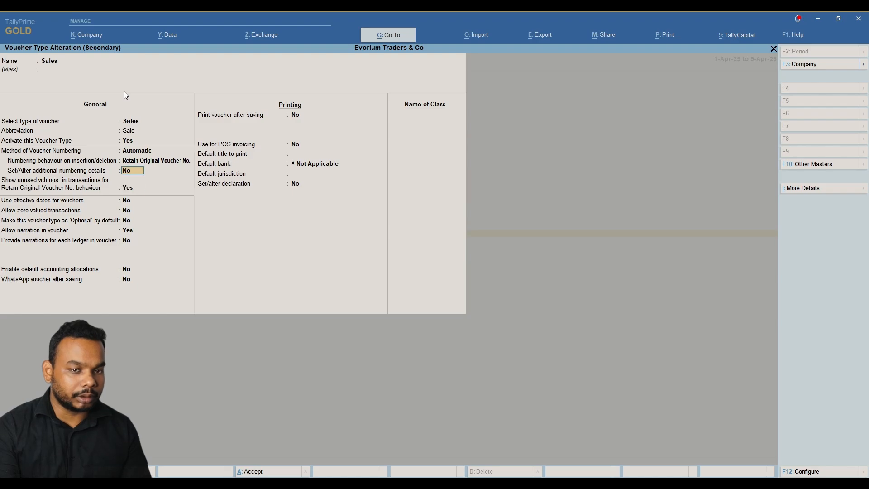
{"action": "key", "text": "y"}
{"action": "key", "text": "Return"}
{"action": "key", "text": "Return"}
{"action": "key", "text": "Return"}
{"action": "key", "text": "Return"}
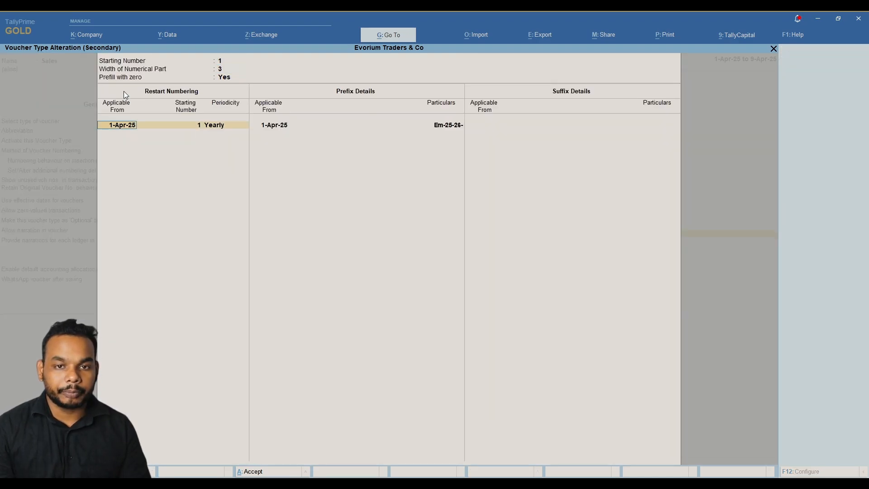
{"action": "key", "text": "Return"}
{"action": "key", "text": "Return"}
{"action": "key", "text": "Return"}
{"action": "key", "text": "Return"}
{"action": "key", "text": "Return"}
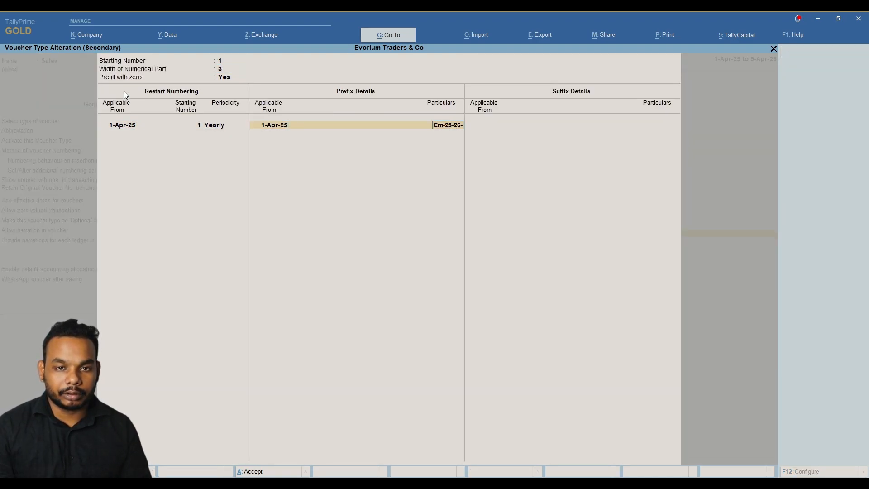
{"action": "type", "text": "EM"}
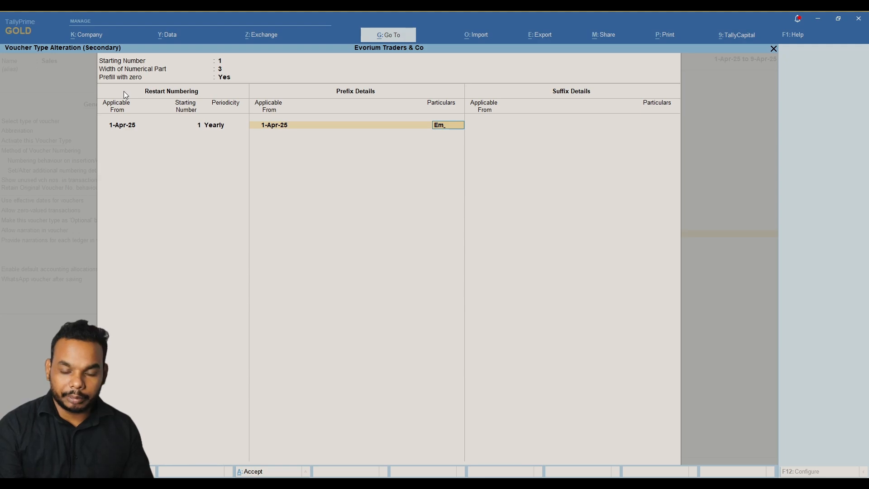
{"action": "type", "text": "-2"}
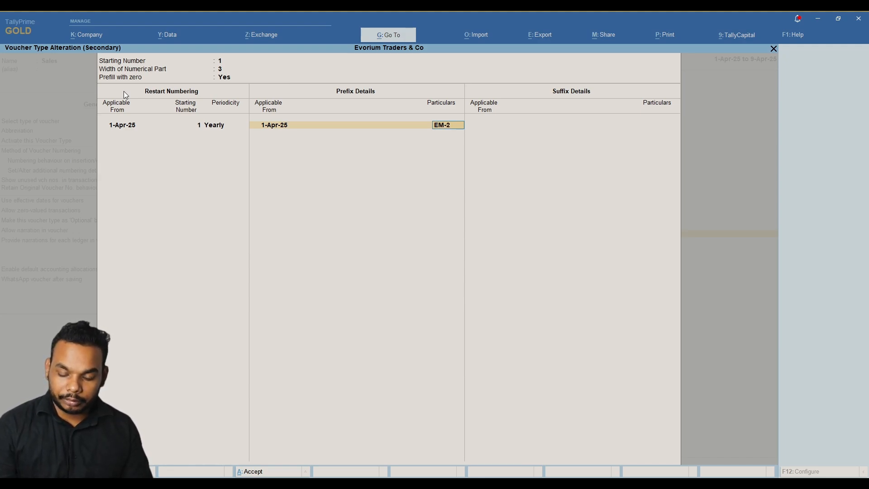
{"action": "type", "text": "5-26-"}
{"action": "key", "text": "Return"}
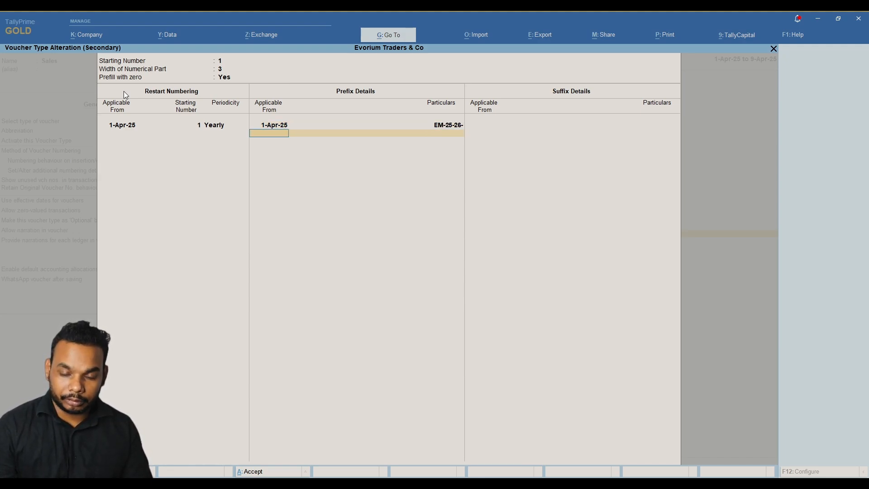
{"action": "key", "text": "Return"}
{"action": "key", "text": "Return"}
{"action": "key", "text": "Return"}
{"action": "key", "text": "Return"}
{"action": "key", "text": "Return"}
{"action": "key", "text": "Return"}
{"action": "key", "text": "Return"}
{"action": "key", "text": "Return"}
{"action": "key", "text": "Return"}
{"action": "key", "text": "Return"}
{"action": "key", "text": "Return"}
{"action": "key", "text": "Return"}
{"action": "key", "text": "Return"}
{"action": "key", "text": "Return"}
{"action": "key", "text": "Return"}
{"action": "key", "text": "Return"}
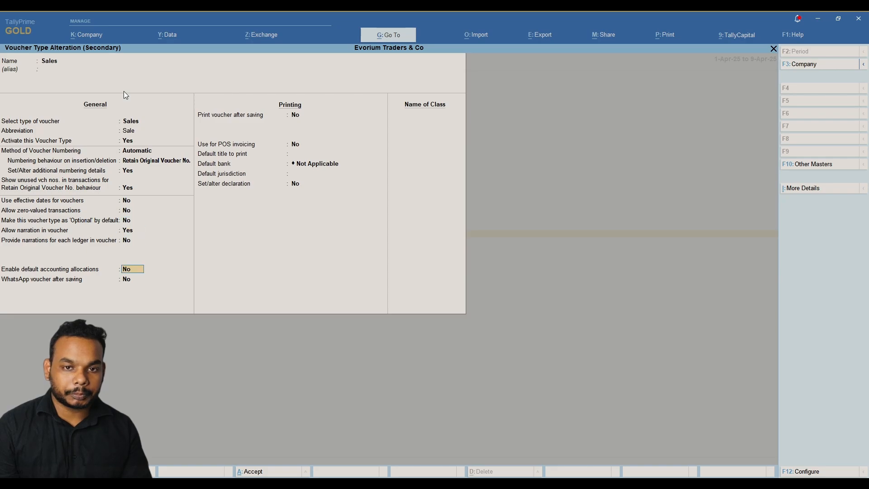
{"action": "key", "text": "Return"}
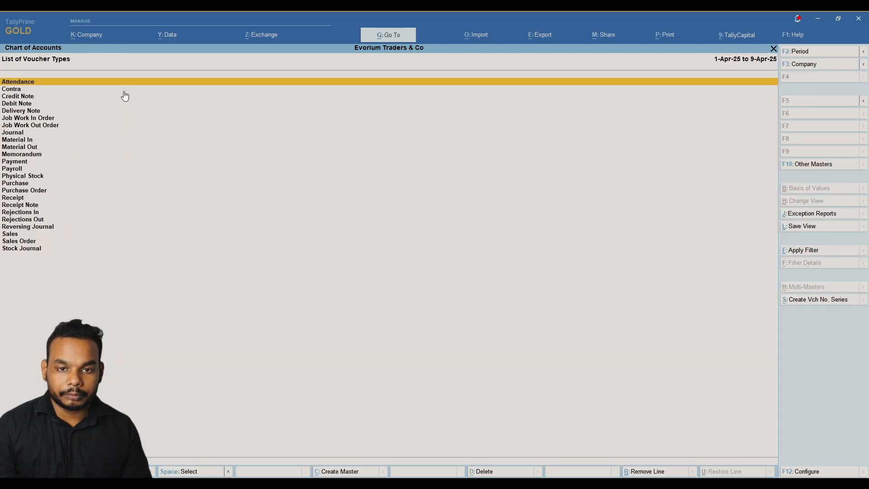
{"action": "key", "text": "Escape"}
{"action": "key", "text": "Escape"}
{"action": "key", "text": "Escape"}
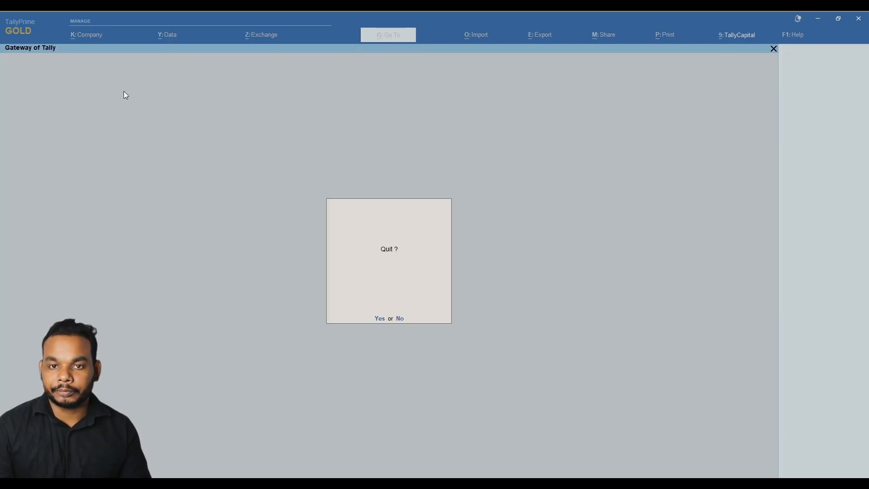
{"action": "key", "text": "Escape"}
Start a new sales voucher with Mahalaxmi Construction Pvt Ltd as party and Odisha as place of supply.
{"action": "key", "text": "Down"}
{"action": "key", "text": "Return"}
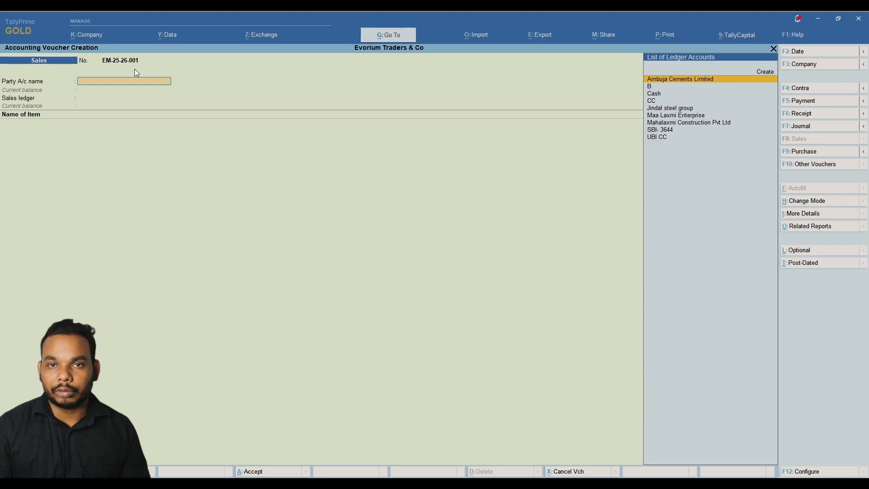
{"action": "key", "text": "alt"}
{"action": "key", "text": "Down"}
{"action": "key", "text": "Down"}
{"action": "key", "text": "Down"}
{"action": "key", "text": "Down"}
{"action": "key", "text": "Down"}
{"action": "key", "text": "Down"}
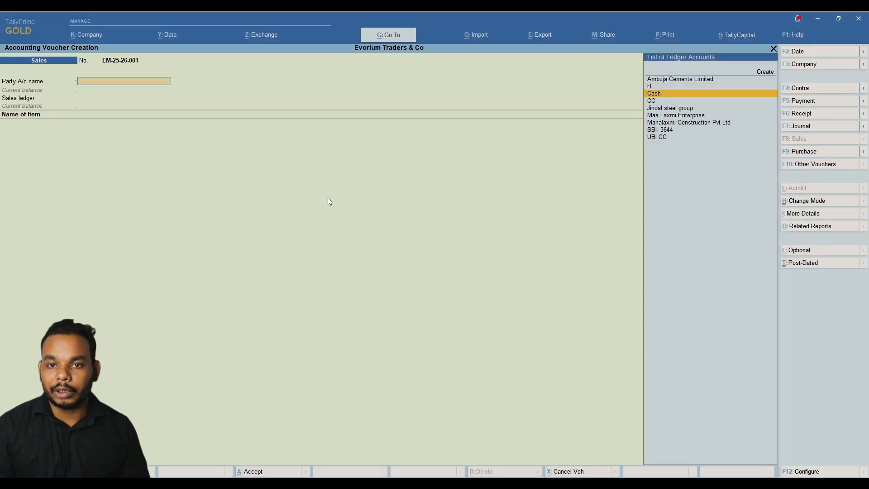
{"action": "key", "text": "Return"}
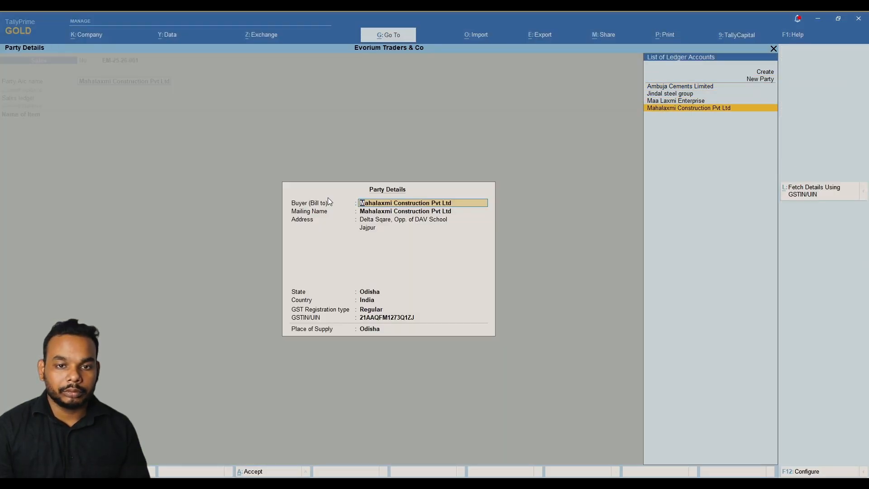
{"action": "key", "text": "Return"}
{"action": "key", "text": "Return"}
{"action": "key", "text": "Return"}
{"action": "key", "text": "Return"}
{"action": "key", "text": "Return"}
{"action": "key", "text": "Return"}
{"action": "key", "text": "Return"}
{"action": "key", "text": "Return"}
{"action": "key", "text": "Return"}
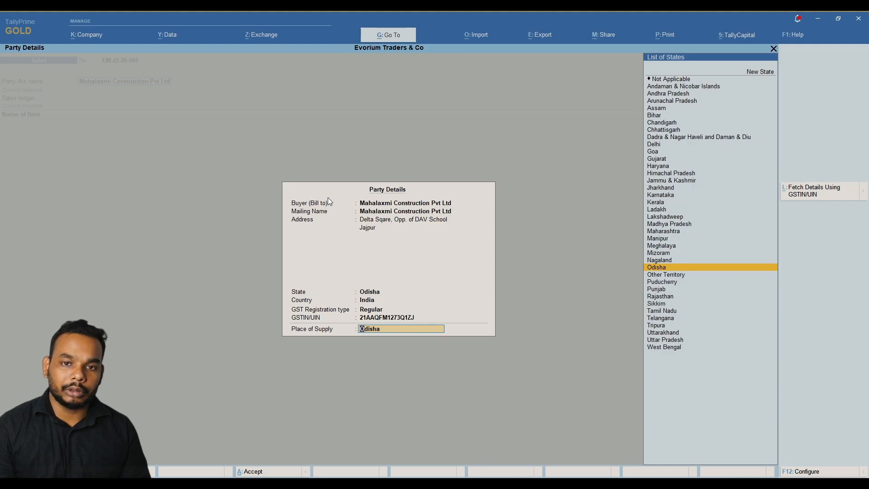
{"action": "key", "text": "Return"}
{"action": "key", "text": "Return"}
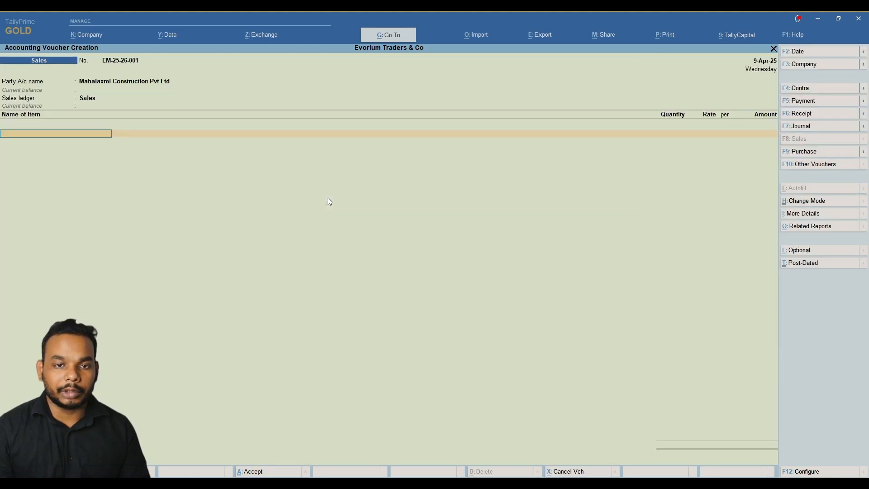
Add the Iron Rod 20MM line and begin creating a new ledger from the invoice.
{"action": "type", "text": "IRO"}
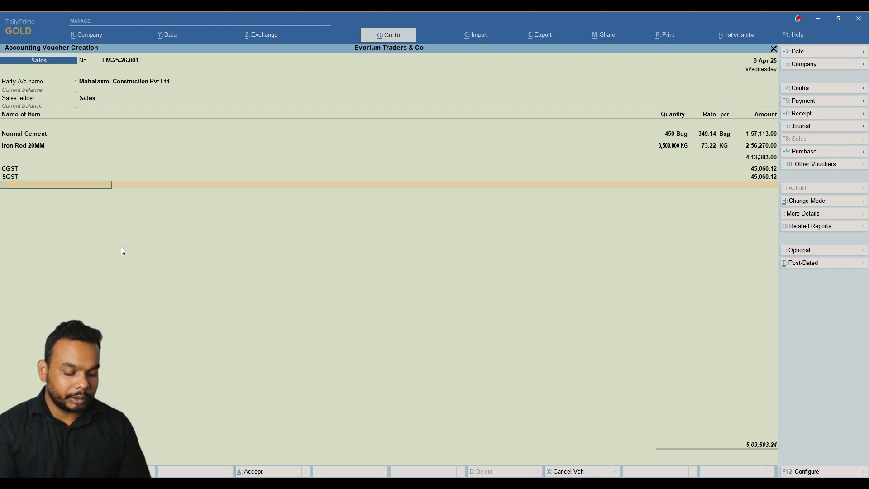
{"action": "key", "text": "alt+c"}
{"action": "type", "text": "ROUND"}
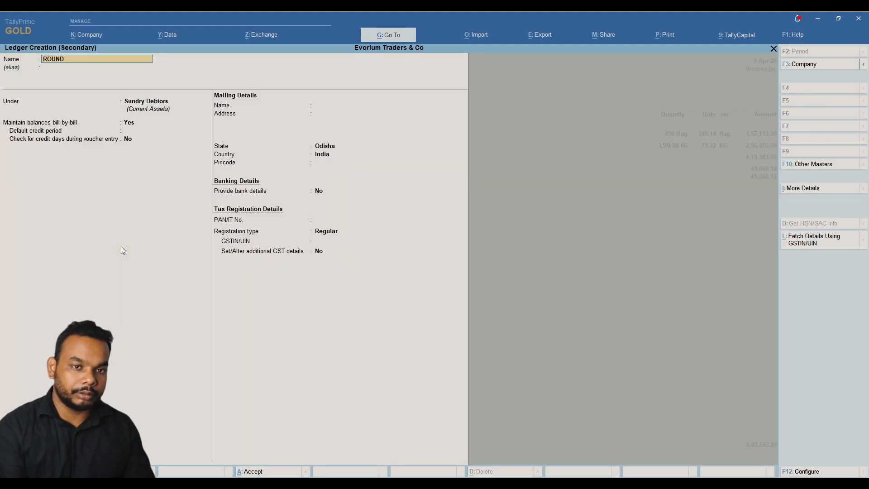
Create ledger Round Off under Indirect Expenses as Invoice Rounding, Normal Rounding, limit 1.
{"action": "key", "text": "BackSpace"}
{"action": "key", "text": "BackSpace"}
{"action": "key", "text": "BackSpace"}
{"action": "type", "text": "und"}
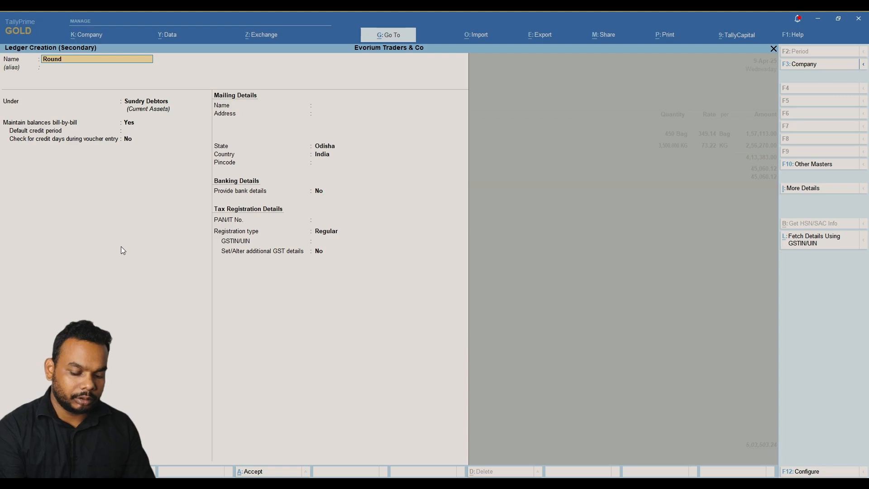
{"action": "type", "text": " Off"}
{"action": "key", "text": "Return"}
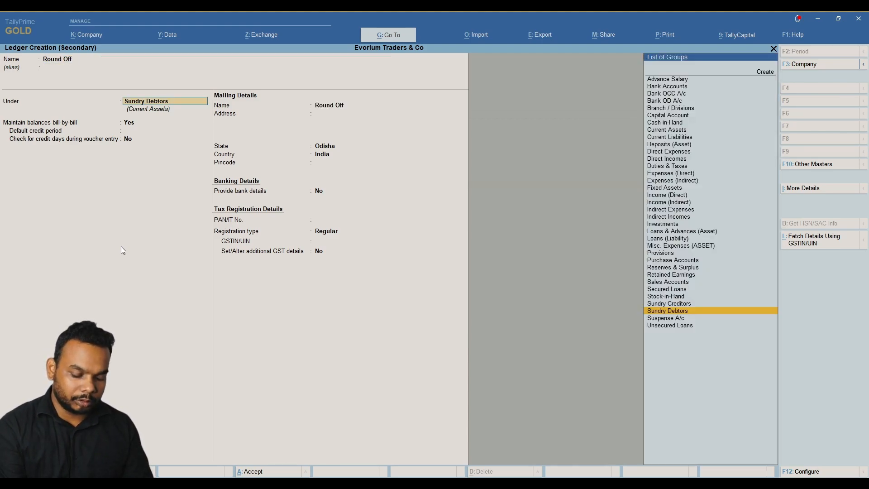
{"action": "type", "text": "Ind"}
{"action": "key", "text": "Return"}
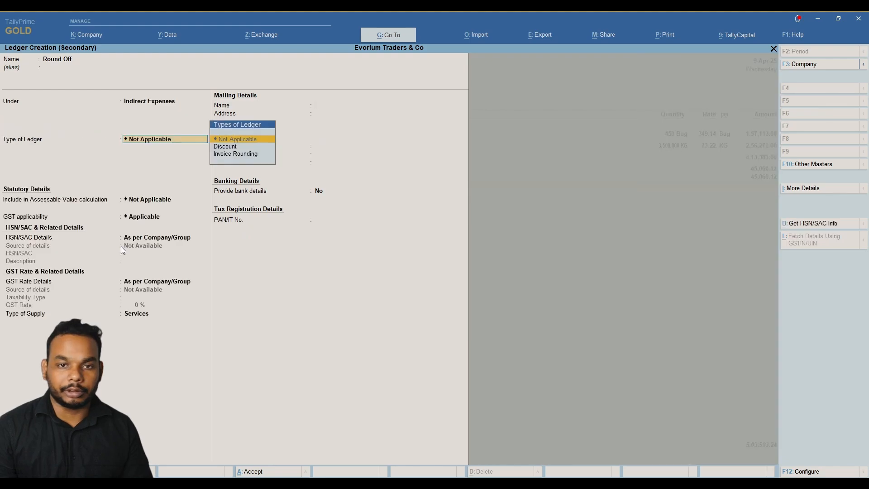
{"action": "key", "text": "Down"}
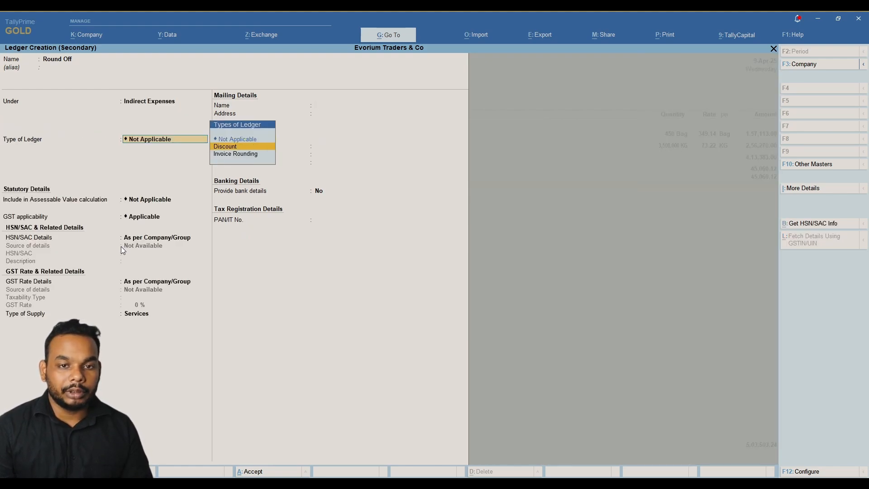
{"action": "key", "text": "Down"}
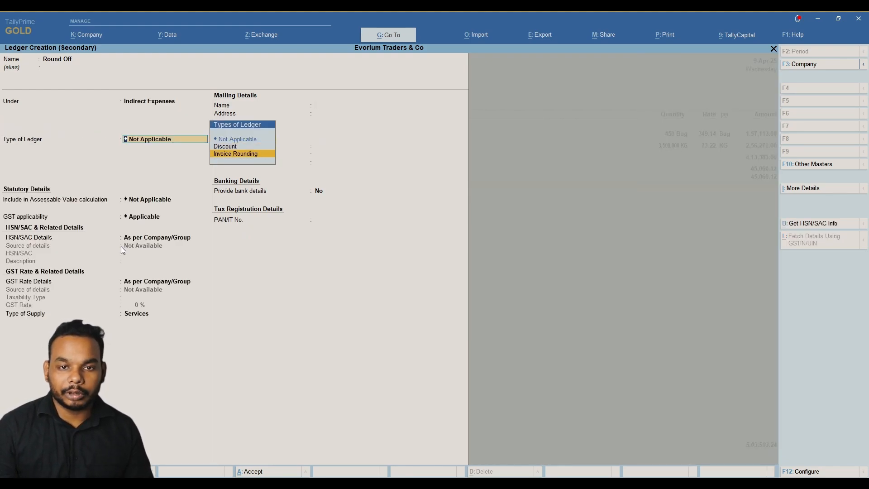
{"action": "key", "text": "Return"}
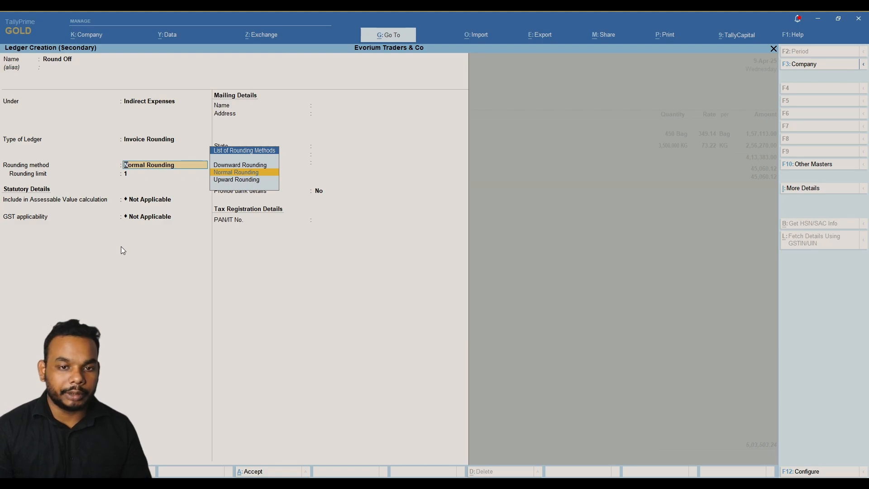
{"action": "key", "text": "Return"}
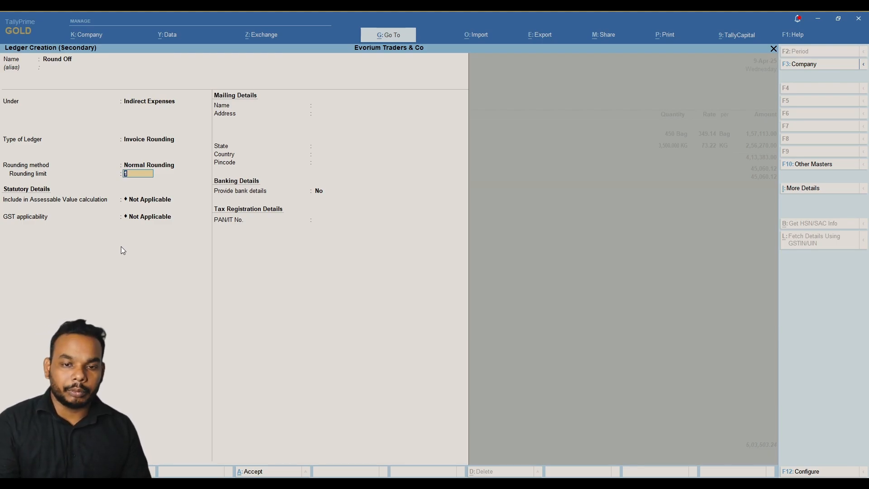
{"action": "key", "text": "Return"}
{"action": "key", "text": "Return"}
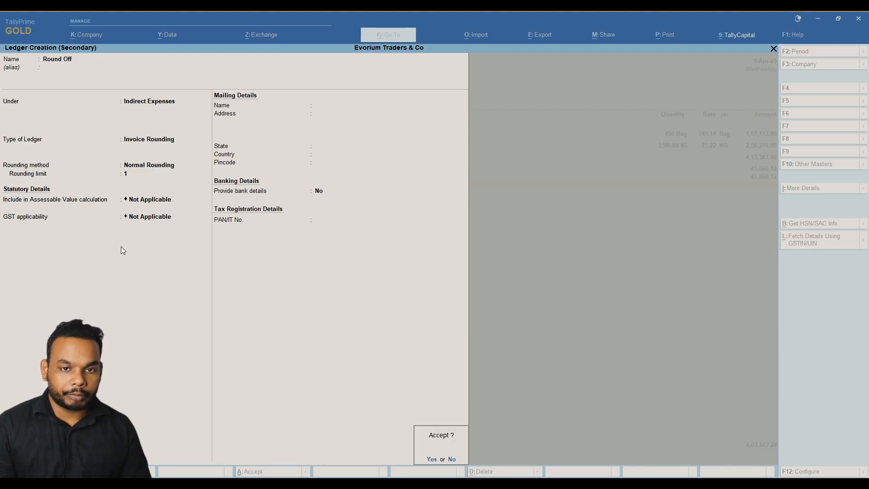
{"action": "key", "text": "Return"}
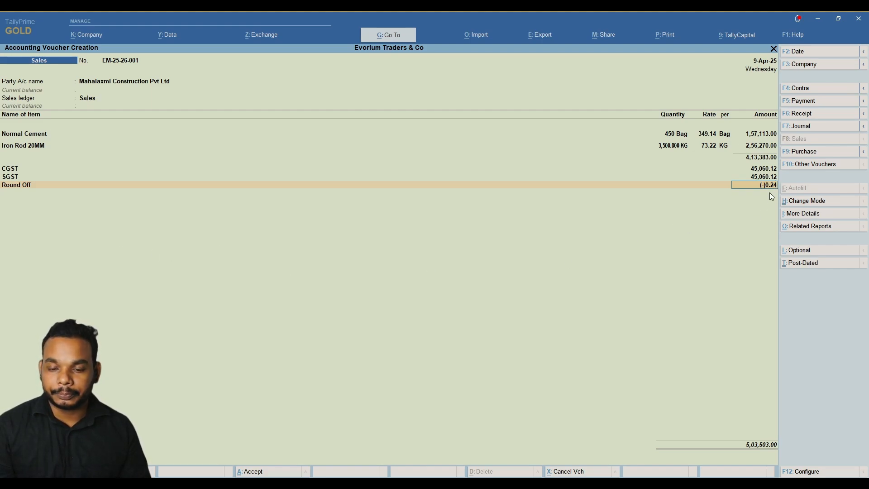
Accept the (-)0.24 Round Off line and proceed to bill-wise details for 5,03,503.00.
{"action": "key", "text": "Return"}
{"action": "key", "text": "Return"}
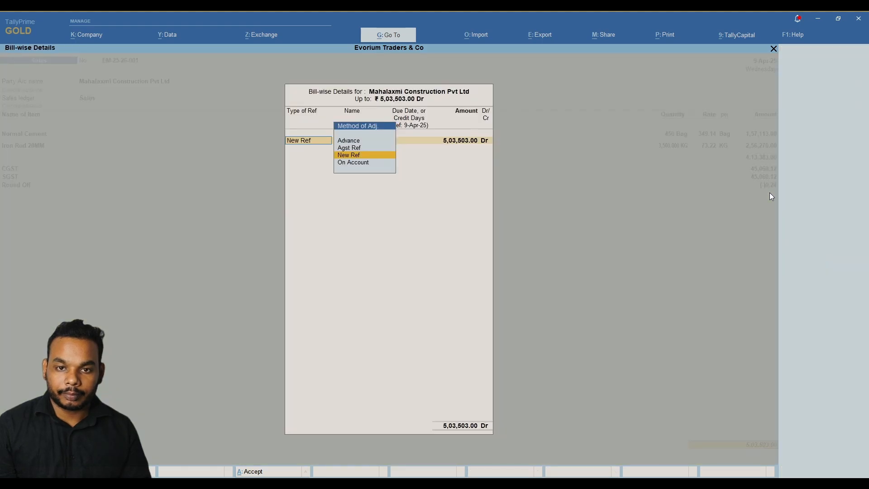
{"action": "key", "text": "Return"}
{"action": "key", "text": "Return"}
{"action": "key", "text": "Return"}
{"action": "key", "text": "Return"}
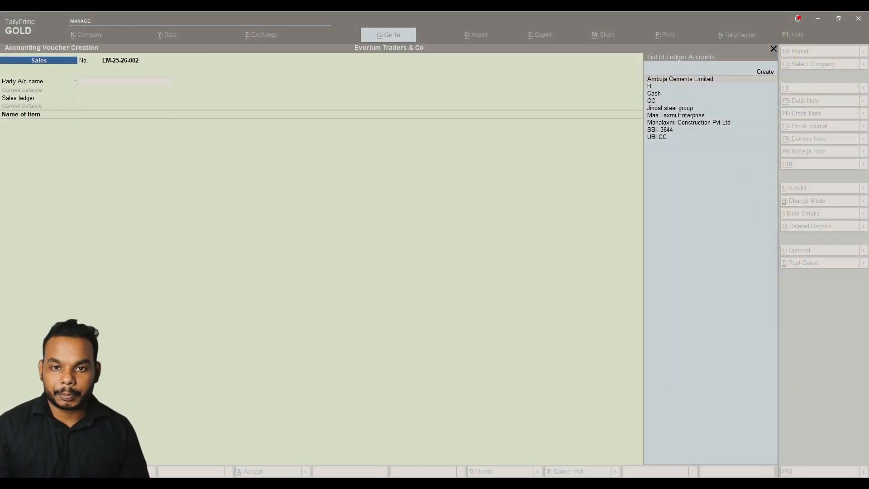
Quit the blank voucher to the Gateway of Tally and reopen a fresh sales voucher EM-25-26-002.
{"action": "left_click", "coordinate": [197, 171]}
{"action": "key", "text": "Escape"}
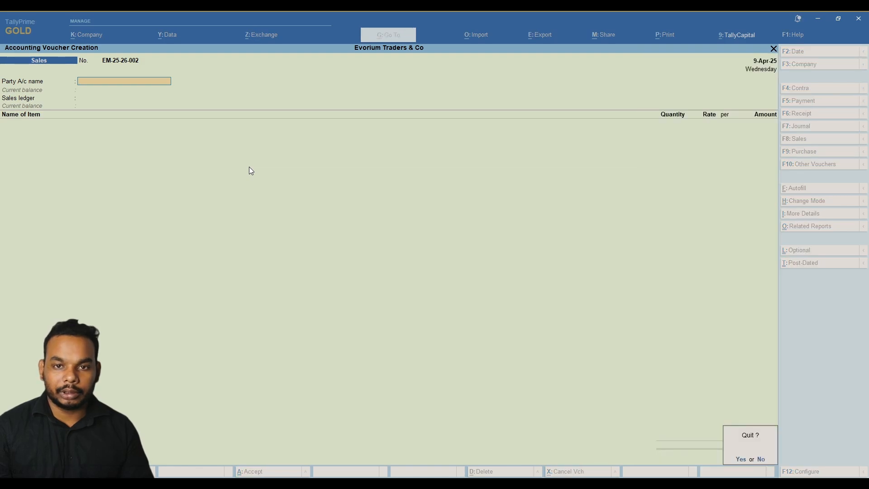
{"action": "key", "text": "y"}
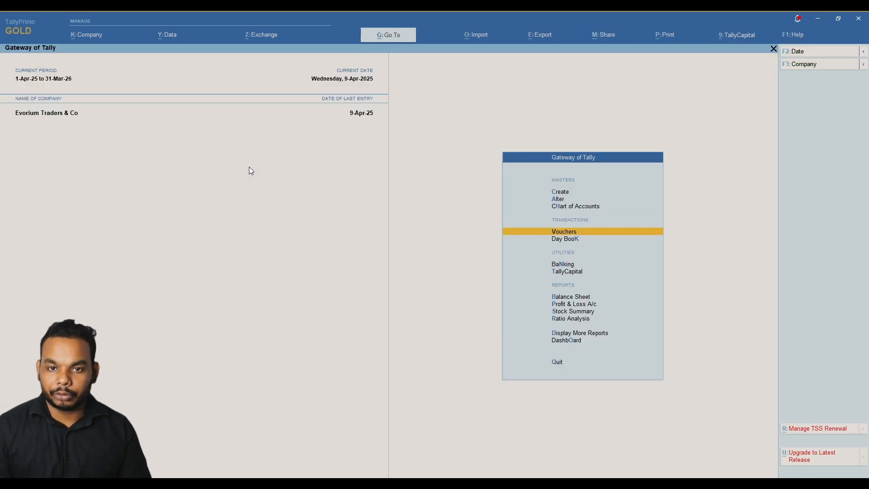
{"action": "key", "text": "Return"}
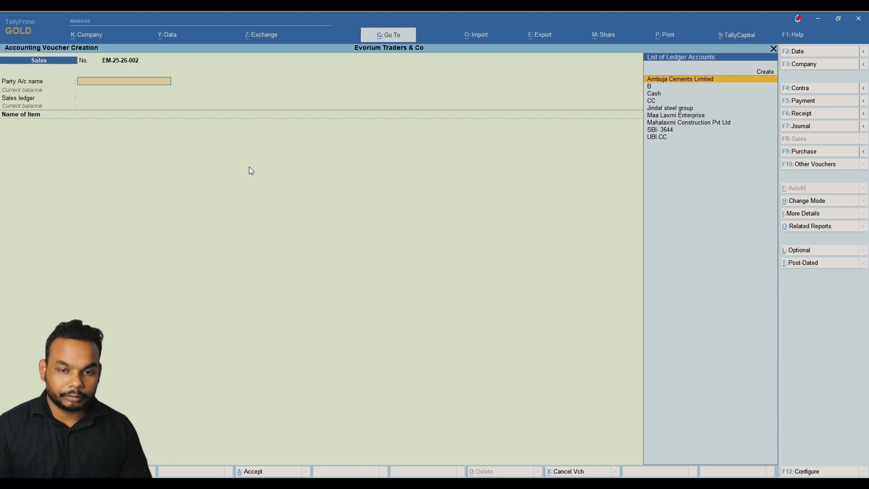
Change the voucher date of sales voucher EM-25-26-002 with F2.
{"action": "key", "text": "Down"}
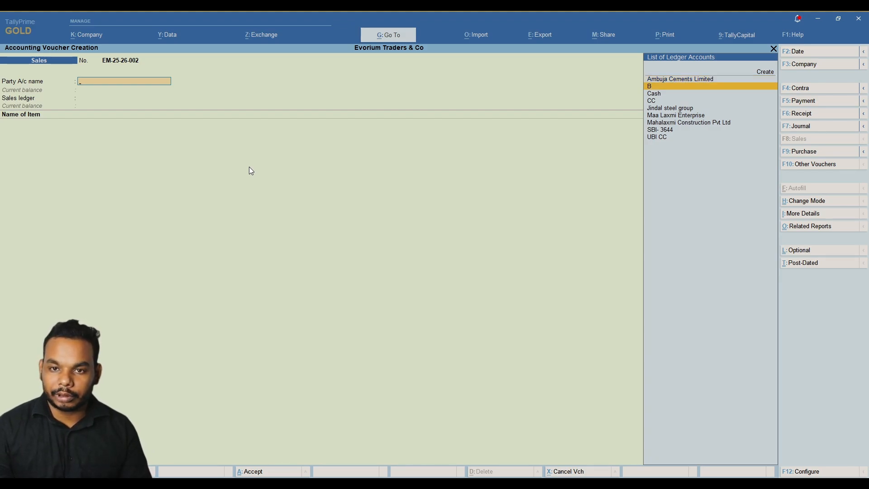
{"action": "key", "text": "F2"}
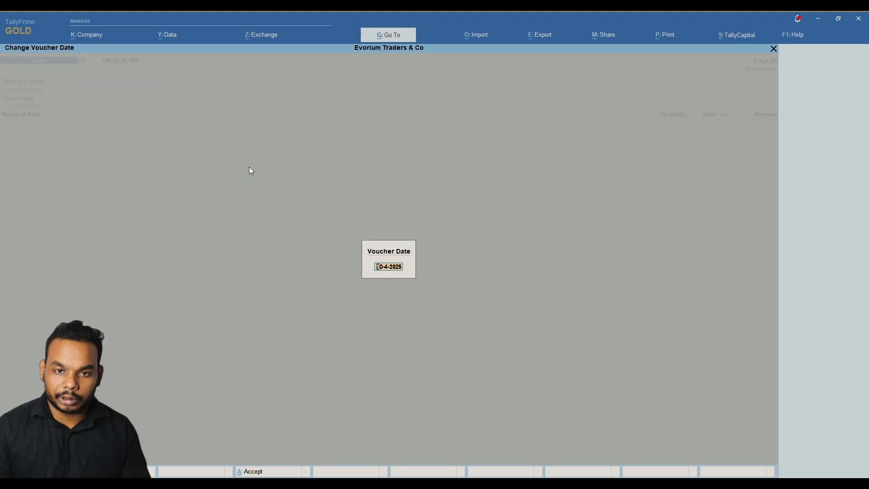
{"action": "key", "text": "Return"}
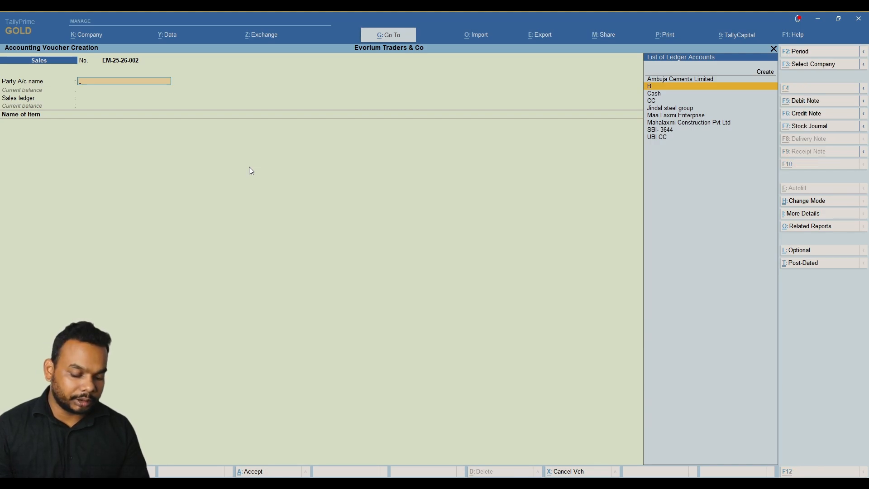
Start a new party ledger named 'Manik Supplier' under Sundry Debtors.
{"action": "key", "text": "alt+c"}
{"action": "type", "text": "Mna"}
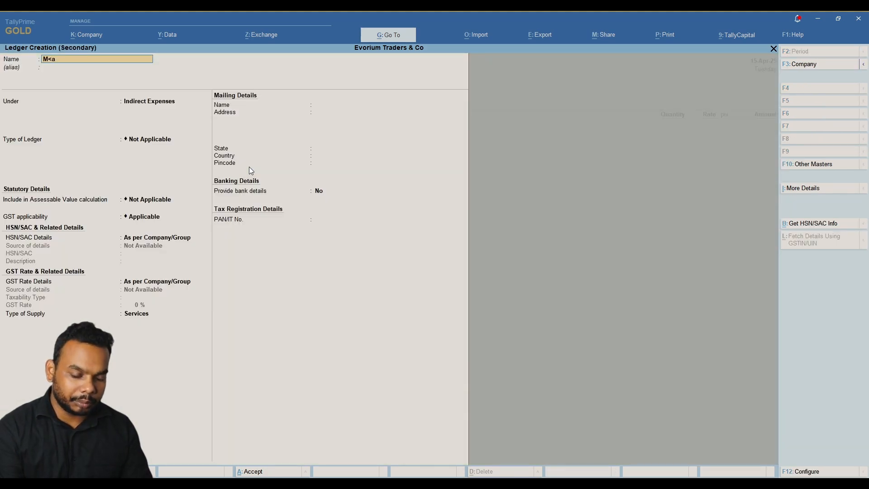
{"action": "key", "text": "BackSpace"}
{"action": "key", "text": "BackSpace"}
{"action": "type", "text": "anik Supplier"}
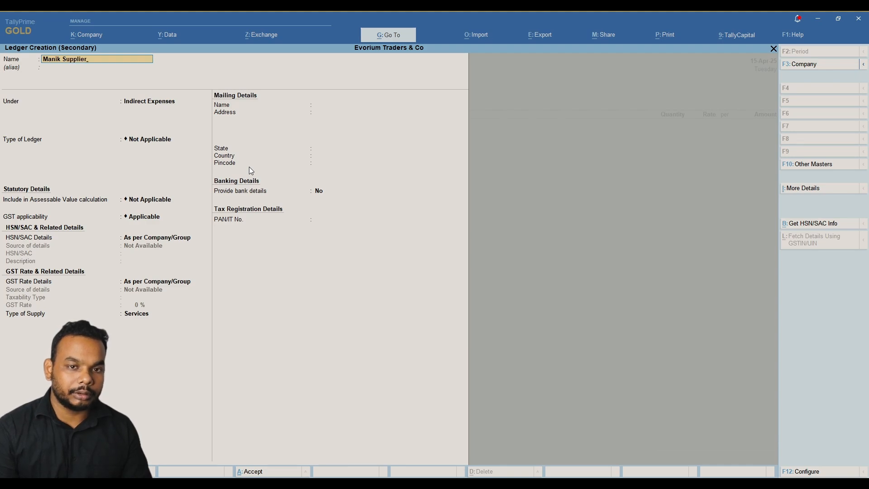
{"action": "key", "text": "Return"}
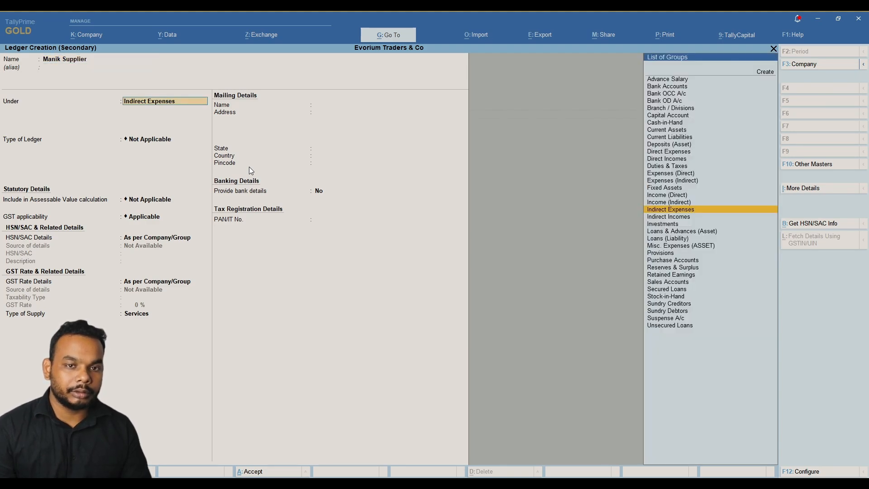
{"action": "type", "text": "Sund"}
{"action": "key", "text": "Down"}
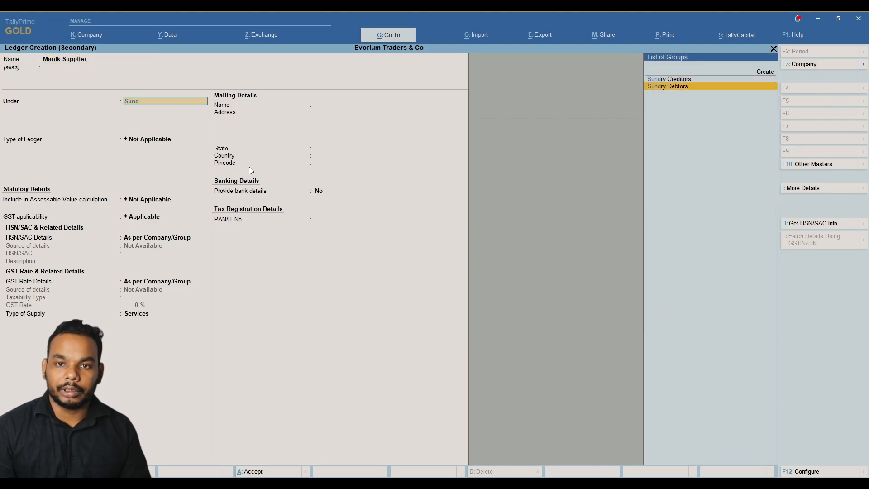
{"action": "key", "text": "Return"}
{"action": "key", "text": "Return"}
{"action": "key", "text": "Return"}
{"action": "key", "text": "Return"}
{"action": "key", "text": "Return"}
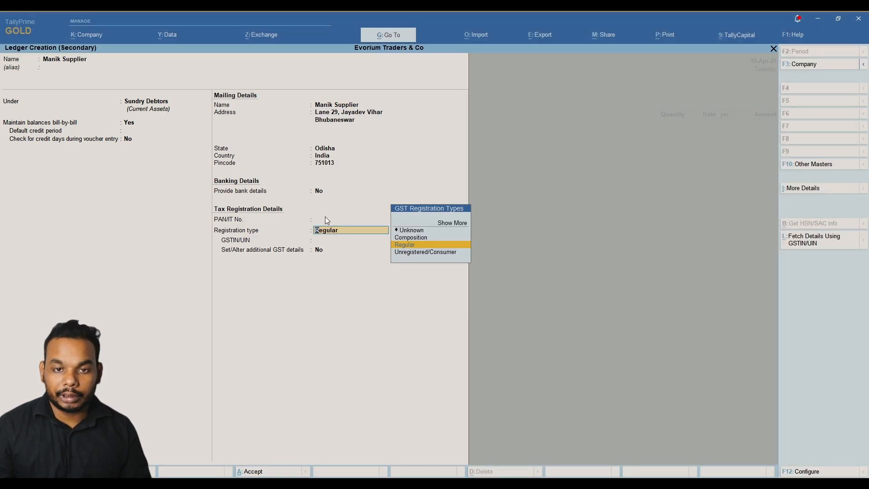
Set its registration type to Unregistered/Consumer, save the ledger and accept the party details.
{"action": "key", "text": "Down"}
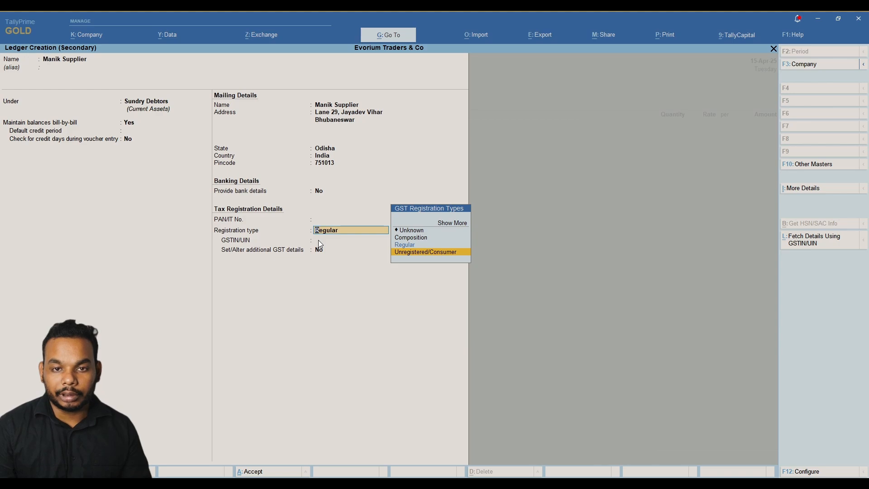
{"action": "key", "text": "Return"}
{"action": "key", "text": "Return"}
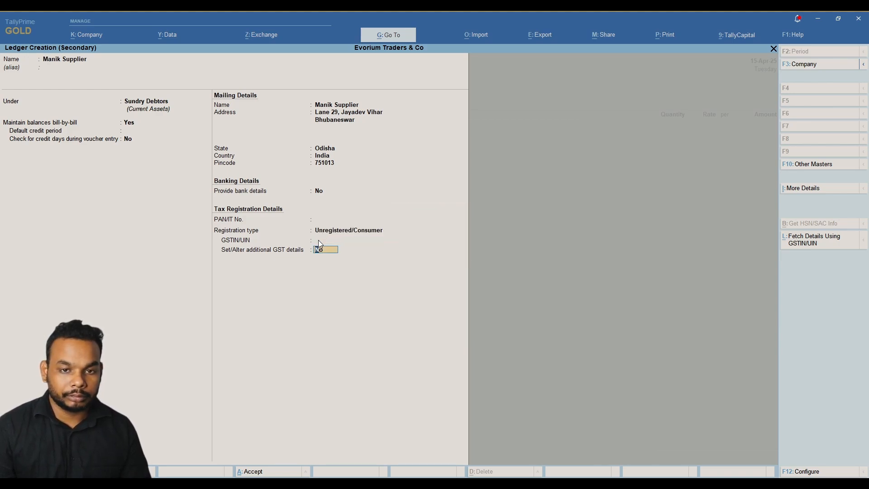
{"action": "key", "text": "Return"}
{"action": "key", "text": "Return"}
{"action": "key", "text": "Return"}
{"action": "key", "text": "Return"}
{"action": "key", "text": "Return"}
{"action": "key", "text": "Return"}
{"action": "key", "text": "Return"}
{"action": "key", "text": "Return"}
{"action": "key", "text": "Return"}
{"action": "key", "text": "Return"}
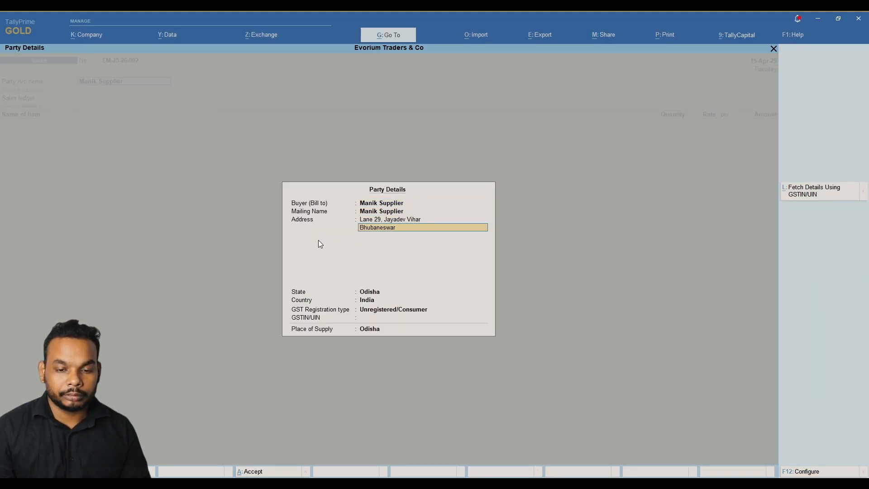
{"action": "key", "text": "Return"}
{"action": "key", "text": "Return"}
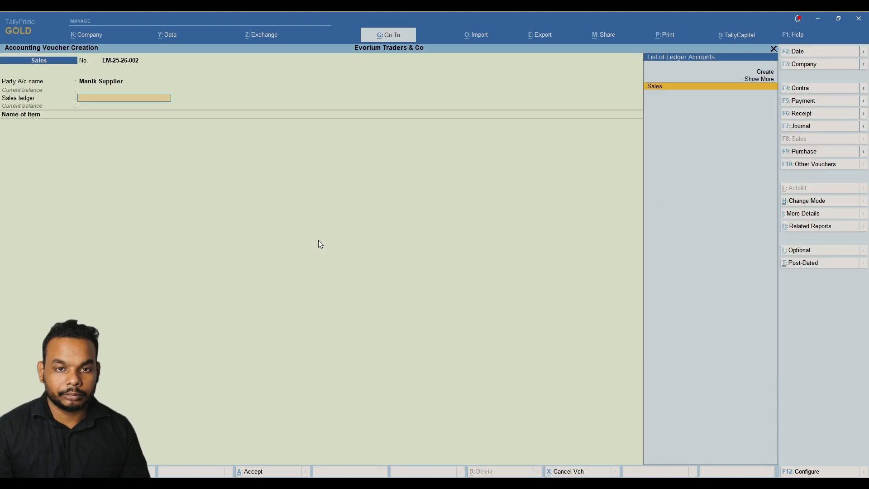
{"action": "key", "text": "Return"}
Bill 250 packs of White Cement at 29.72 per Pack.
{"action": "key", "text": "alt"}
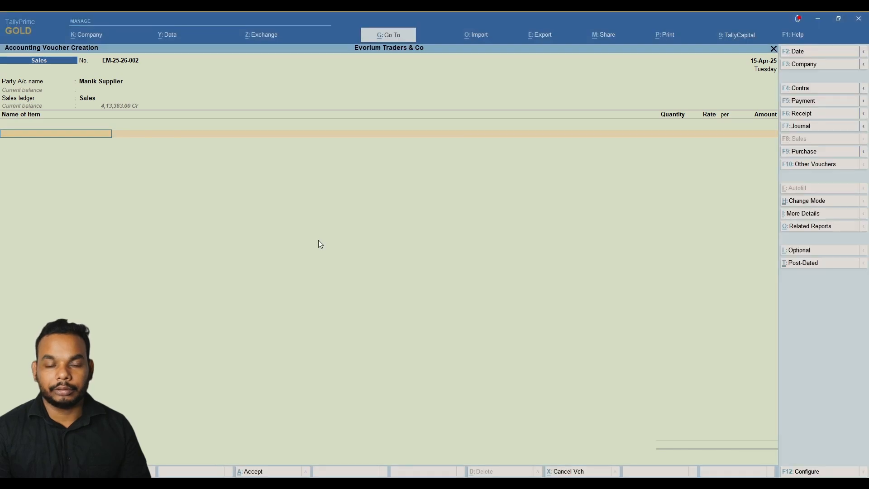
{"action": "type", "text": "White"}
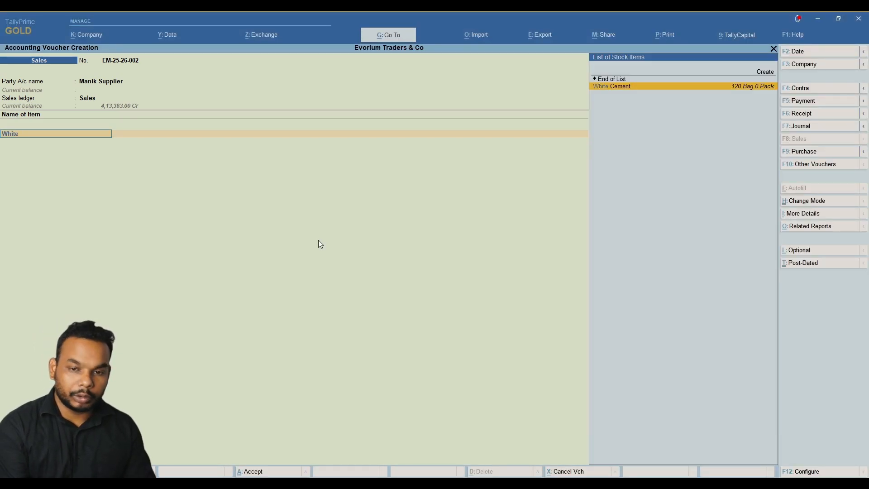
{"action": "key", "text": "Return"}
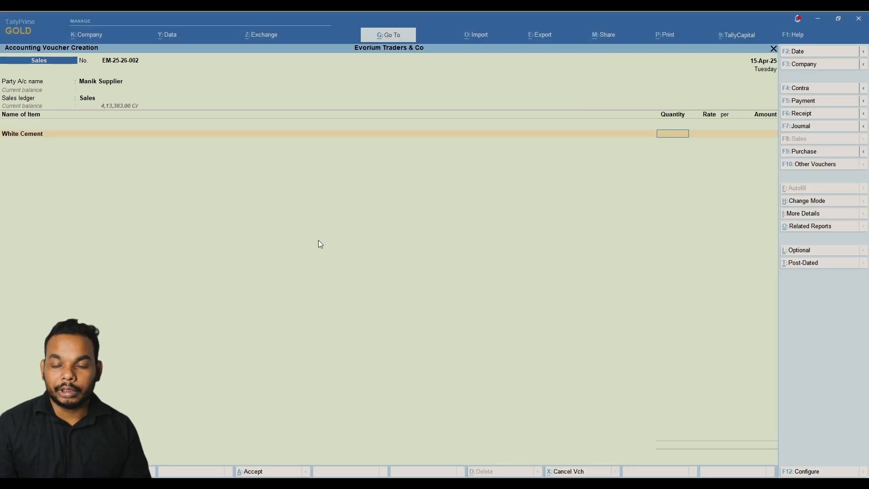
{"action": "key", "text": "alt"}
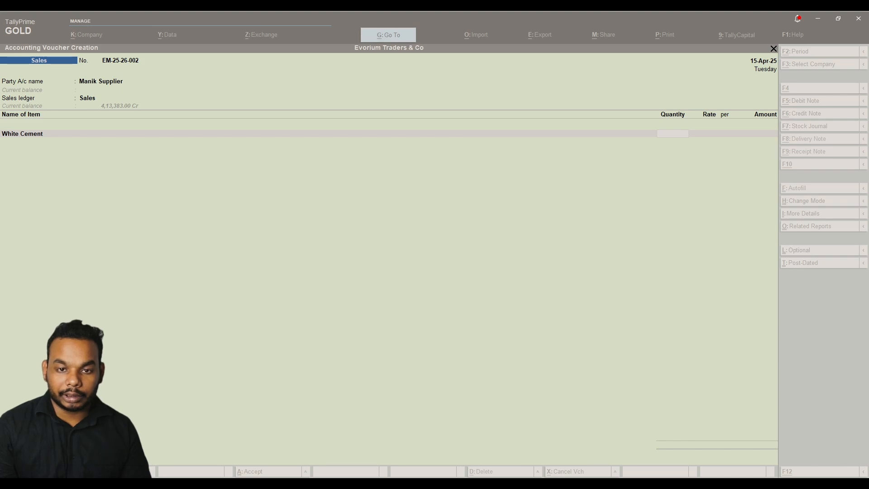
{"action": "type", "text": "250"}
{"action": "key", "text": "Return"}
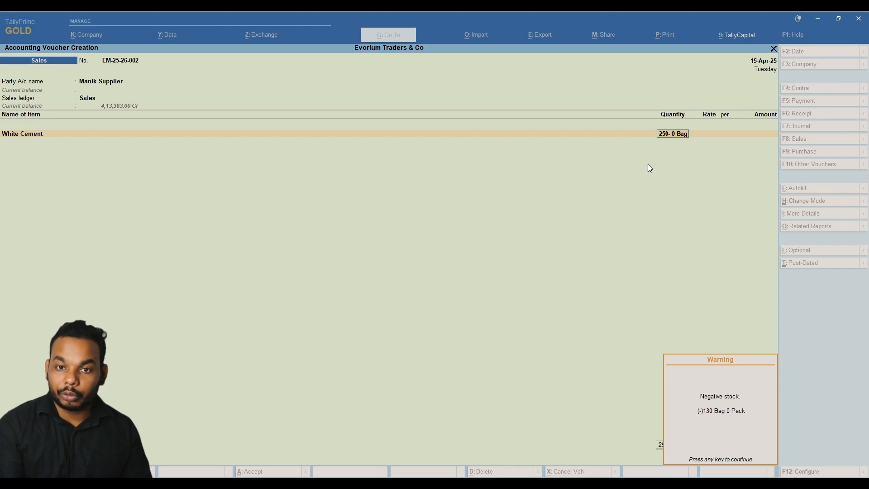
{"action": "key", "text": "Return"}
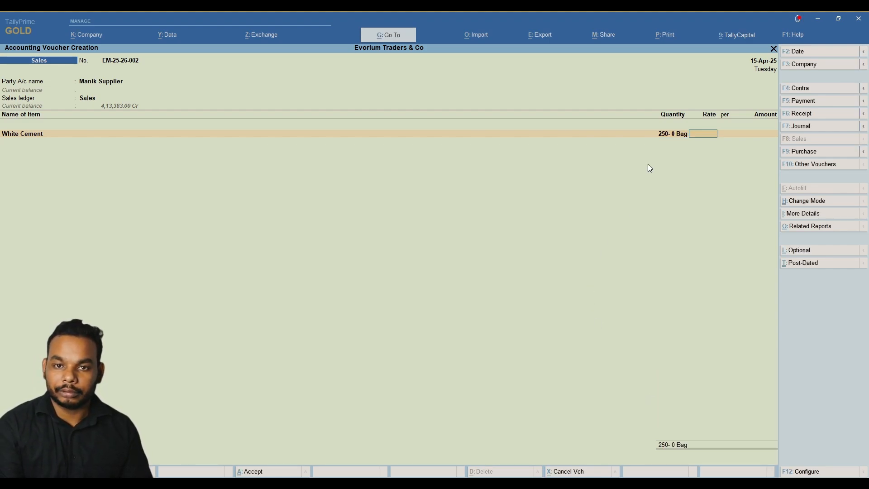
{"action": "type", "text": "250pack"}
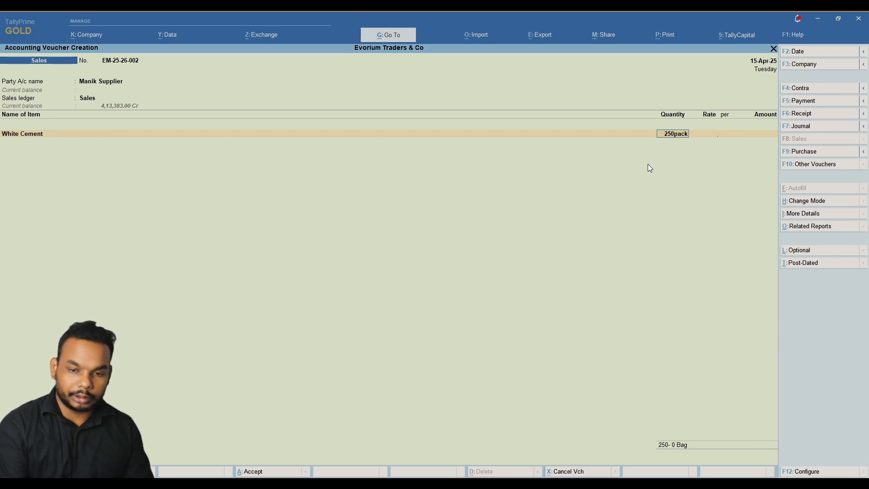
{"action": "key", "text": "Return"}
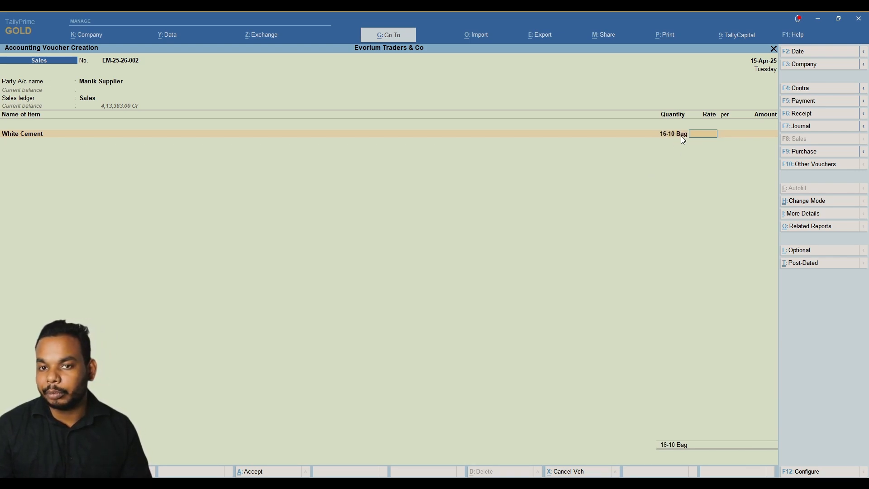
{"action": "key", "text": "alt"}
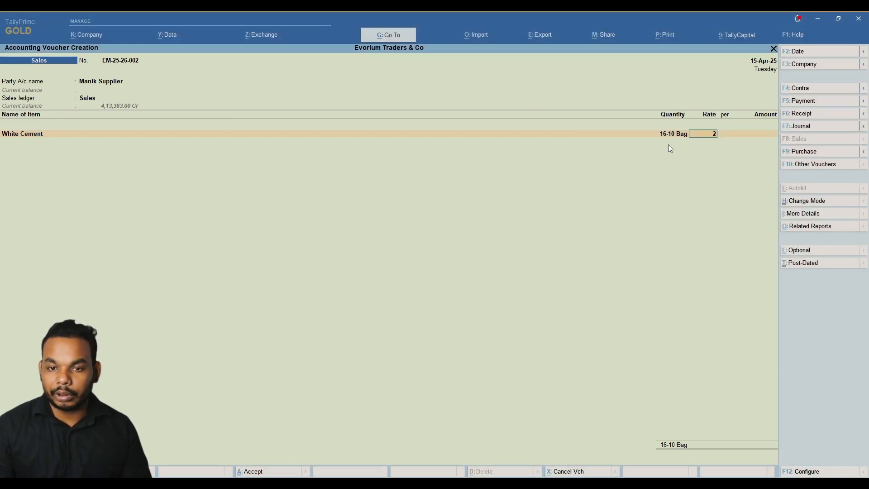
{"action": "type", "text": "29.72"}
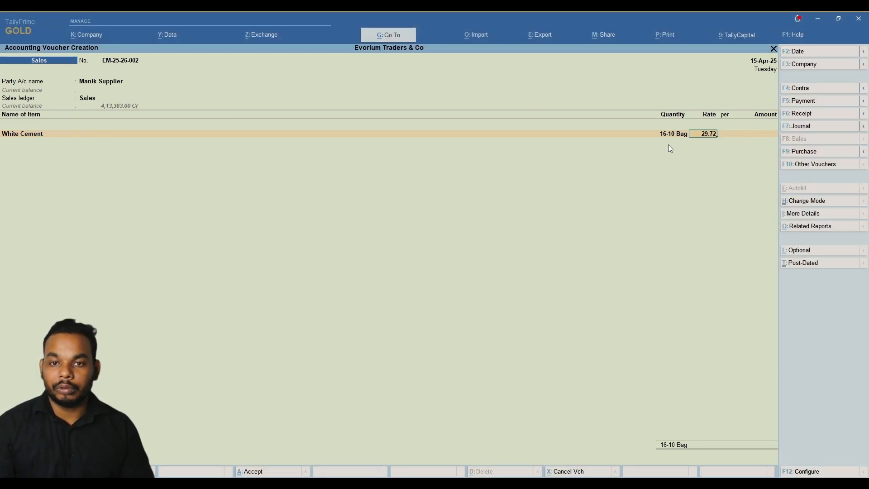
{"action": "key", "text": "Return"}
{"action": "type", "text": "pack"}
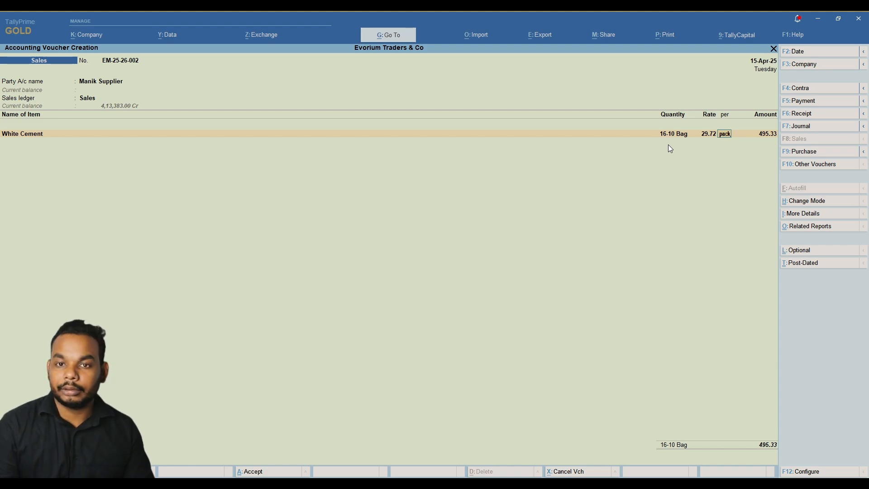
{"action": "key", "text": "Return"}
{"action": "key", "text": "Return"}
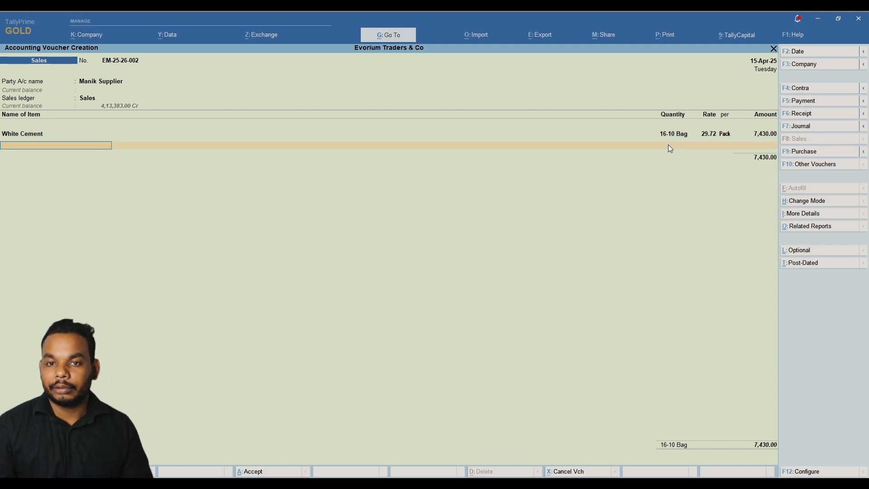
Add 2,400 KG of Iron Rod 12 mm at 62.79 per KG and close the item list.
{"action": "key", "text": "alt"}
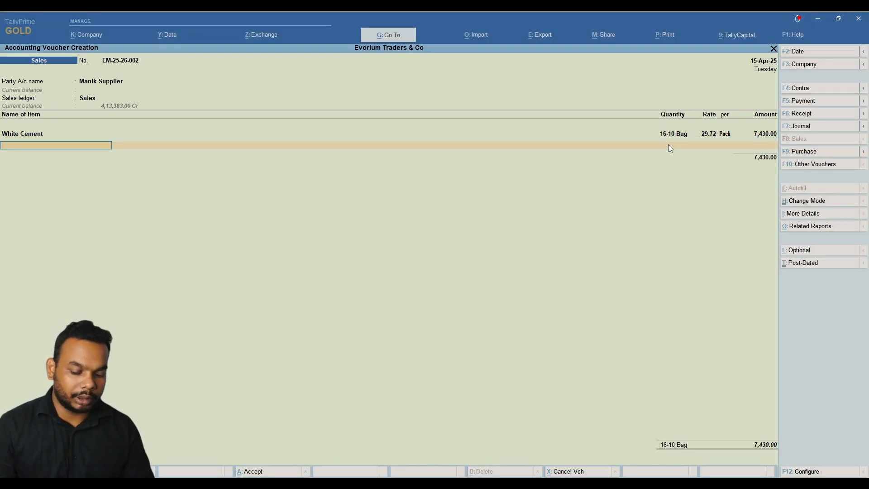
{"action": "type", "text": "Iron"}
{"action": "key", "text": "alt"}
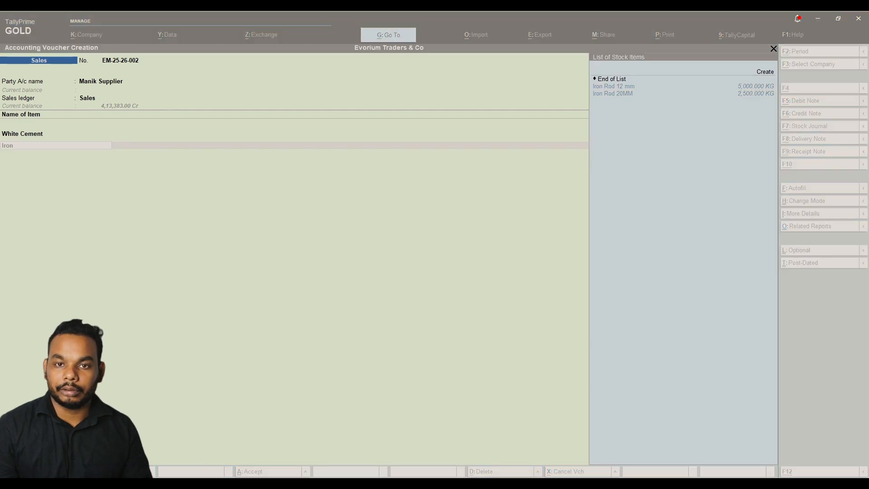
{"action": "key", "text": "Return"}
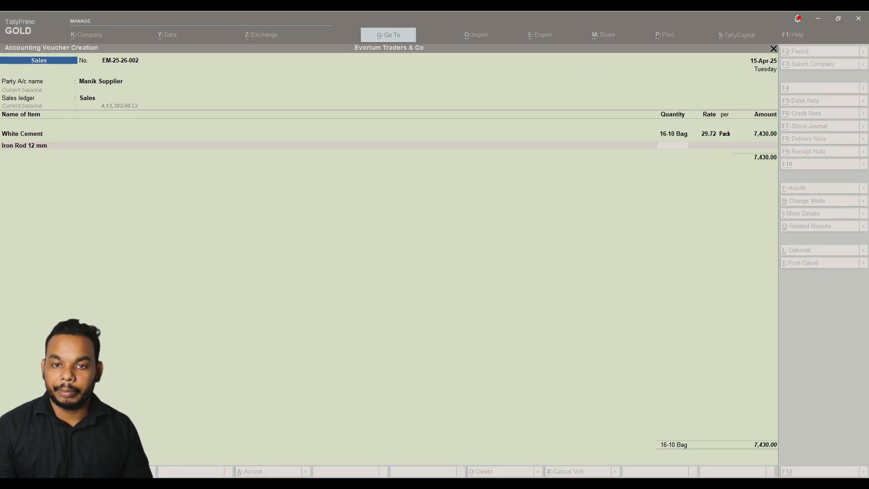
{"action": "type", "text": "2400"}
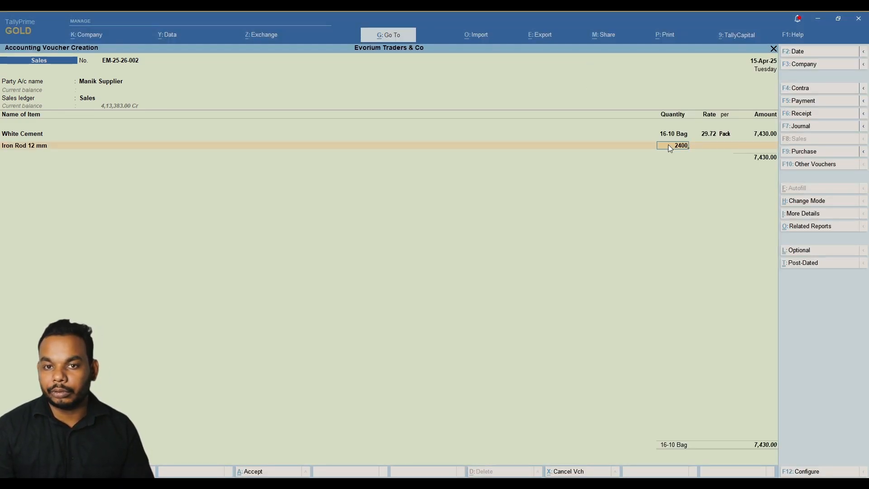
{"action": "key", "text": "Return"}
{"action": "key", "text": "alt"}
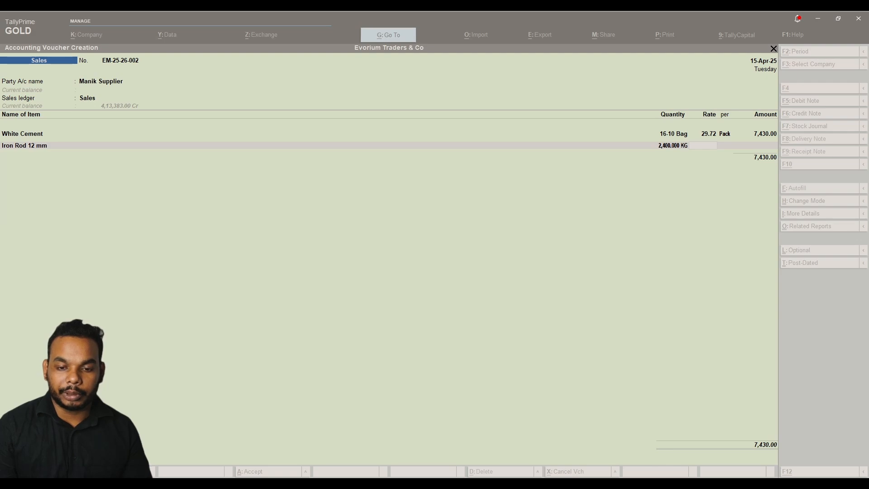
{"action": "type", "text": "62.79"}
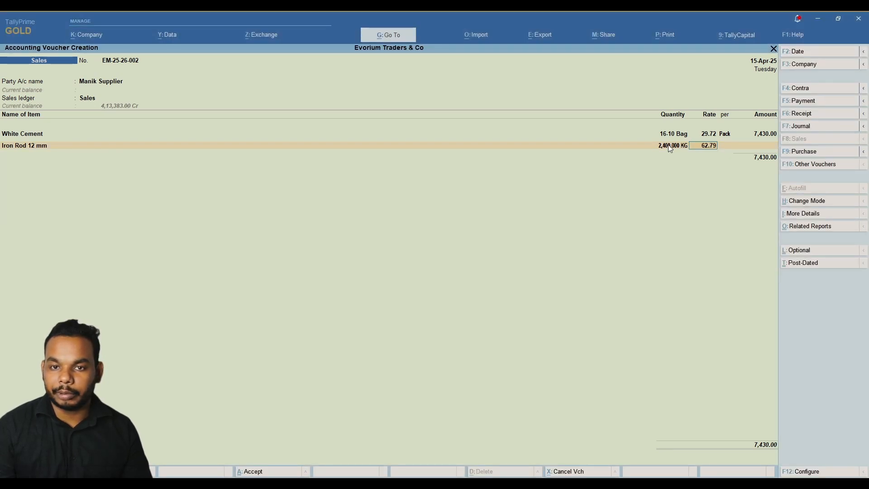
{"action": "key", "text": "alt"}
{"action": "key", "text": "Return"}
{"action": "key", "text": "Return"}
{"action": "key", "text": "Return"}
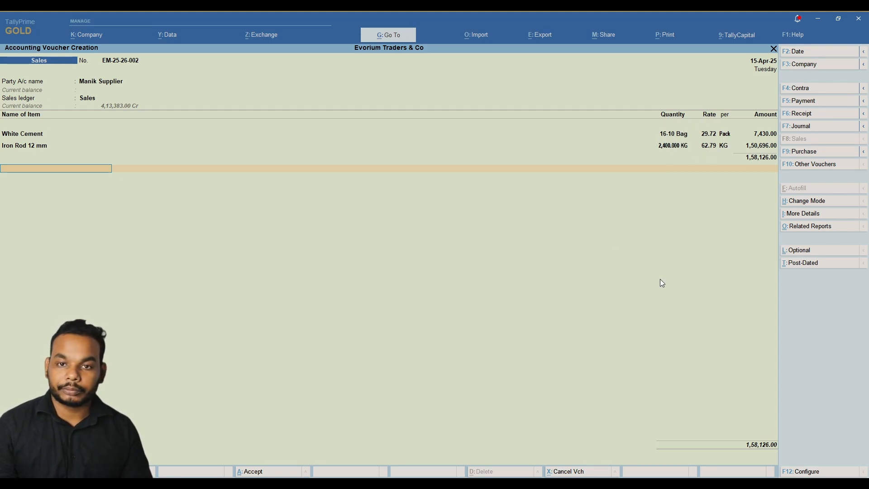
{"action": "key", "text": "Return"}
{"action": "key", "text": "Return"}
{"action": "key", "text": "Return"}
{"action": "key", "text": "Return"}
{"action": "key", "text": "Return"}
{"action": "key", "text": "Return"}
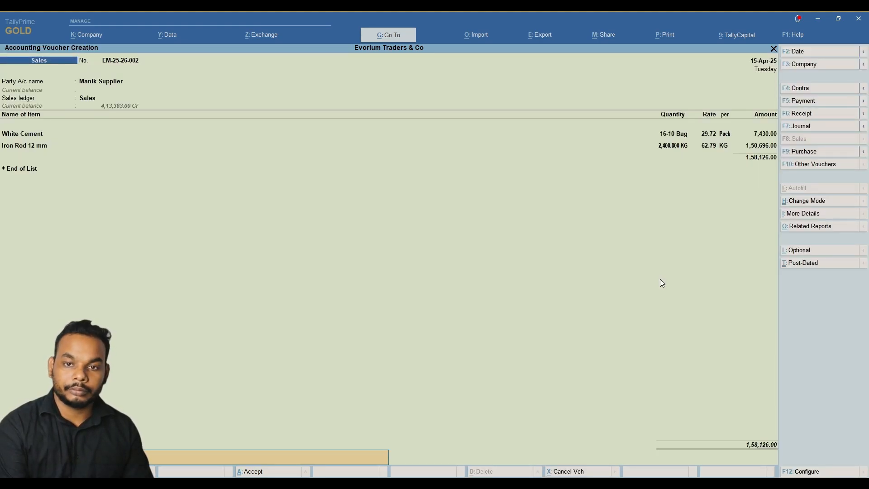
Add CGST and SGST of 14,602.84 each plus 0.32 Round Off, and save EM-25-26-002 at 1,87,332.00.
{"action": "key", "text": "BackSpace"}
{"action": "key", "text": "BackSpace"}
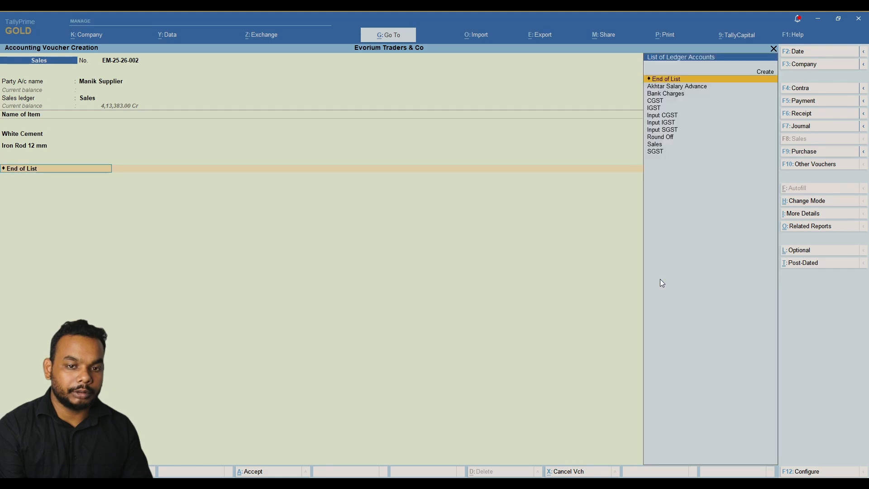
{"action": "key", "text": "Return"}
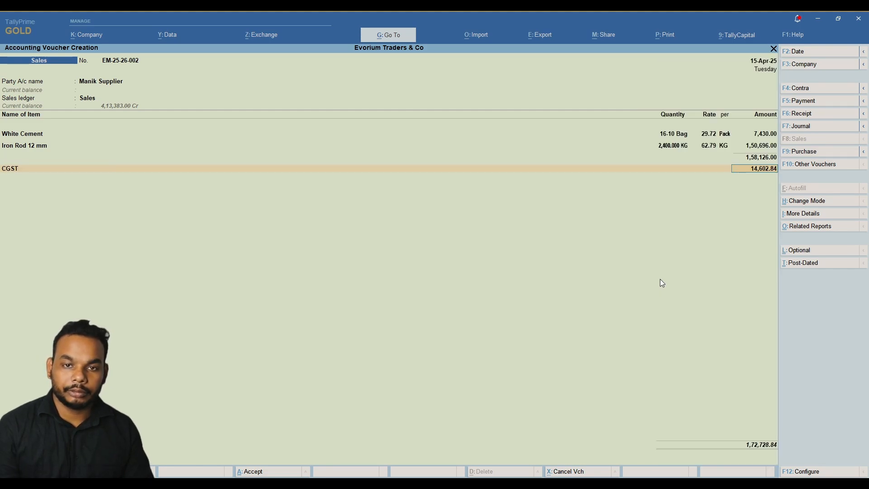
{"action": "key", "text": "Return"}
{"action": "key", "text": "Return"}
{"action": "key", "text": "BackSpace"}
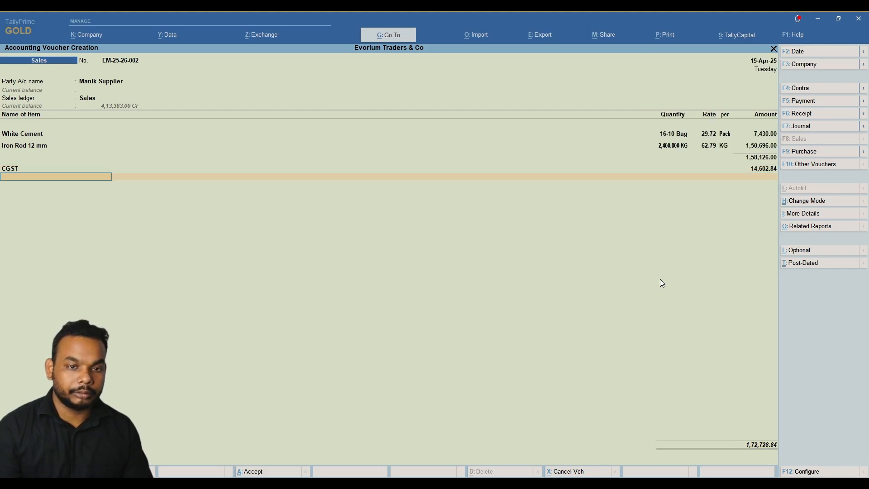
{"action": "key", "text": "Return"}
{"action": "type", "text": "Sg"}
{"action": "key", "text": "Return"}
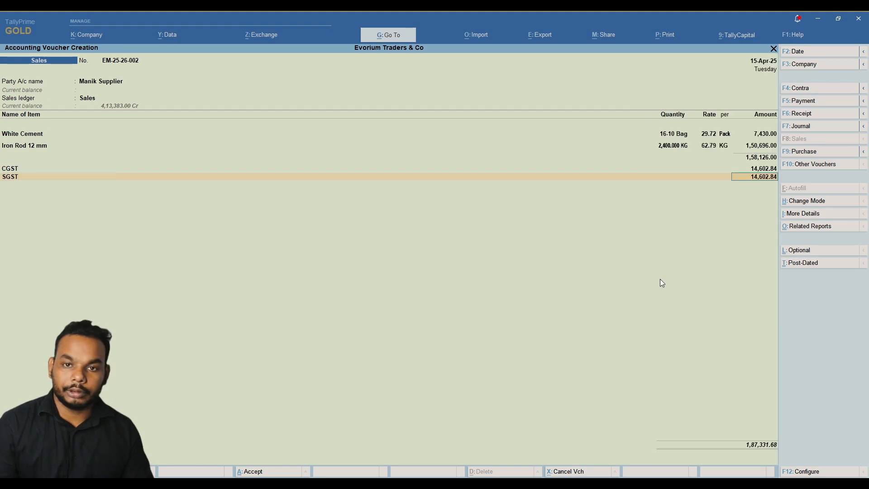
{"action": "key", "text": "Return"}
{"action": "type", "text": "Ro"}
{"action": "key", "text": "Return"}
{"action": "key", "text": "Return"}
{"action": "key", "text": "Return"}
{"action": "key", "text": "Return"}
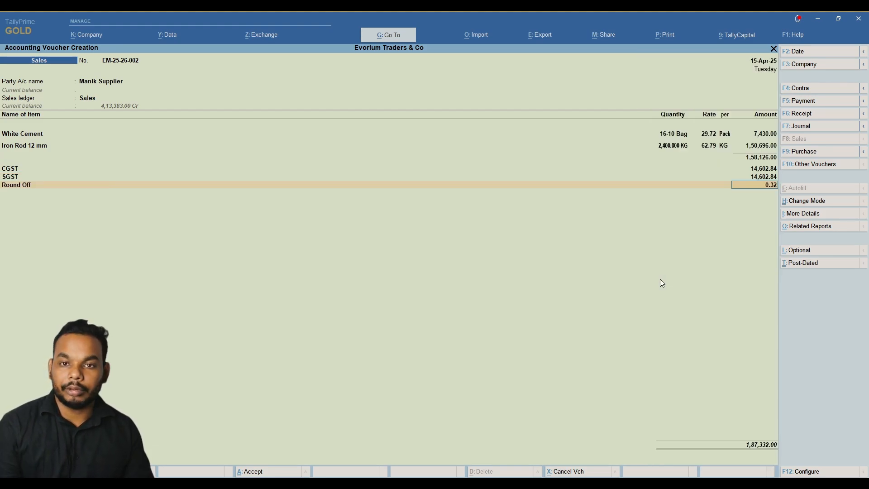
{"action": "key", "text": "Return"}
{"action": "key", "text": "Return"}
{"action": "key", "text": "Return"}
{"action": "key", "text": "Return"}
{"action": "key", "text": "Return"}
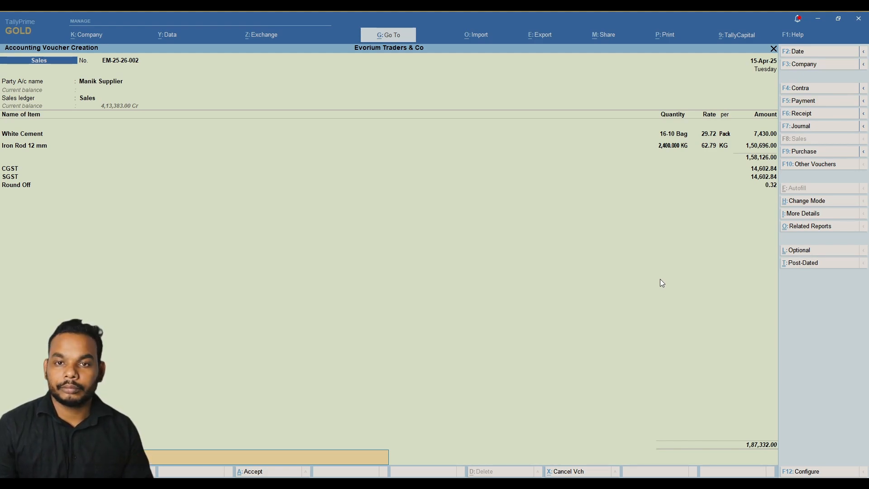
{"action": "key", "text": "Return"}
{"action": "key", "text": "Return"}
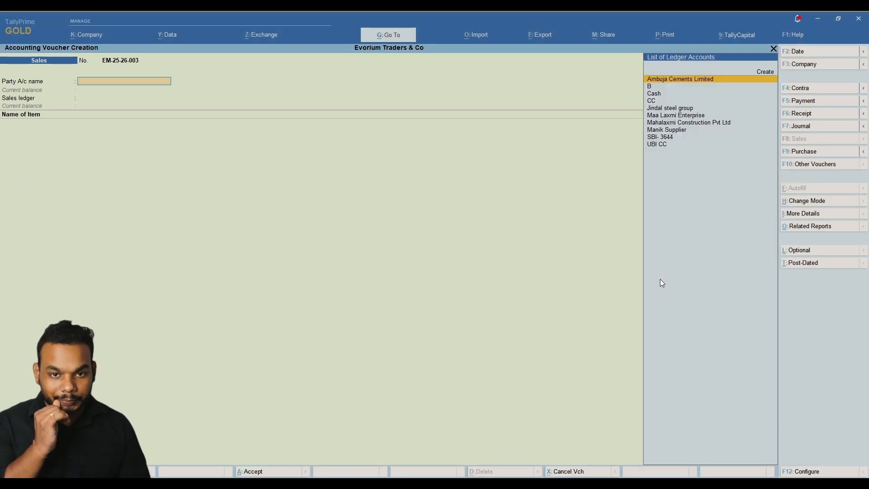
{"action": "key", "text": "alt"}
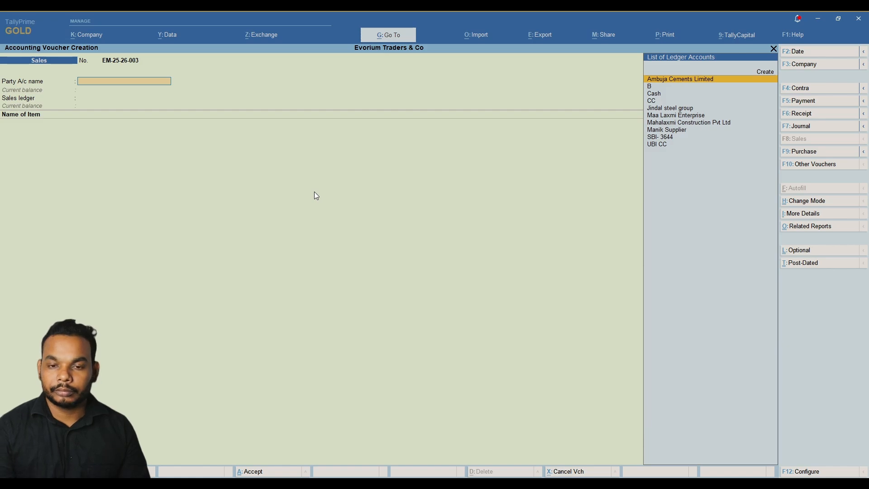
{"action": "key", "text": "alt+Tab"}
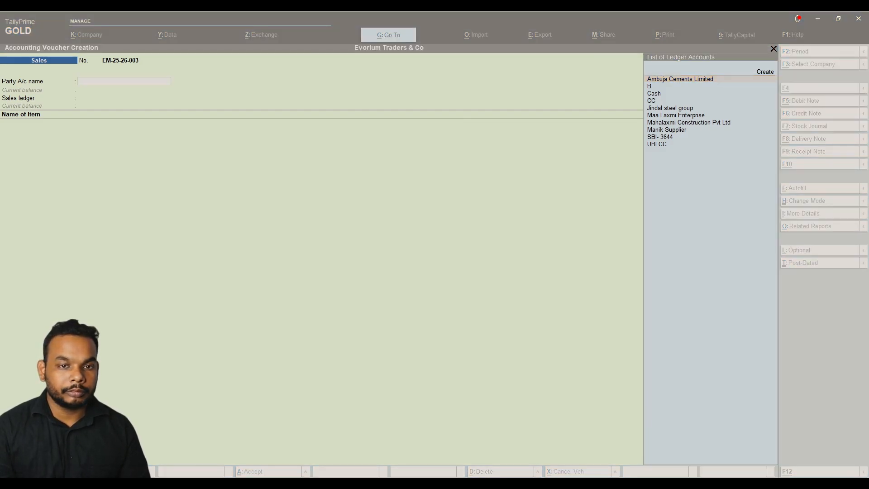
{"action": "key", "text": "alt+Tab"}
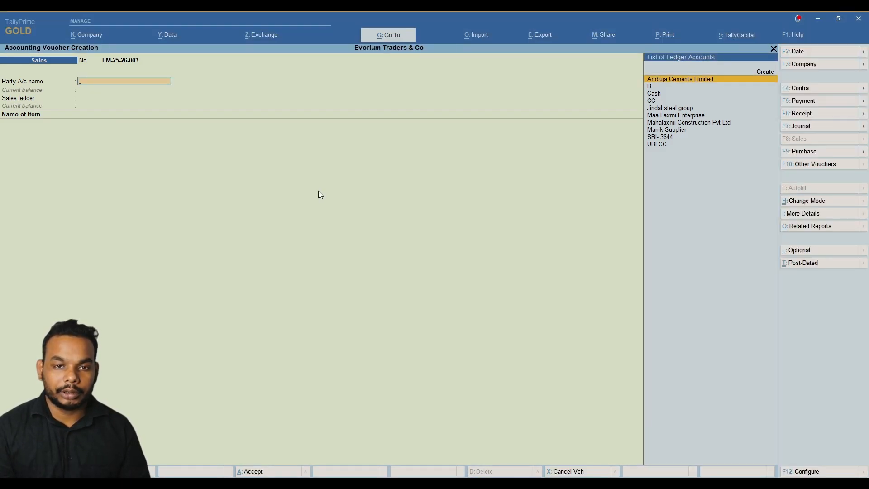
Create Sundry Debtors ledger 'Ashiyana Homes Pvt Ltd' with its GSTIN and make it the invoice party.
{"action": "key", "text": "alt+c"}
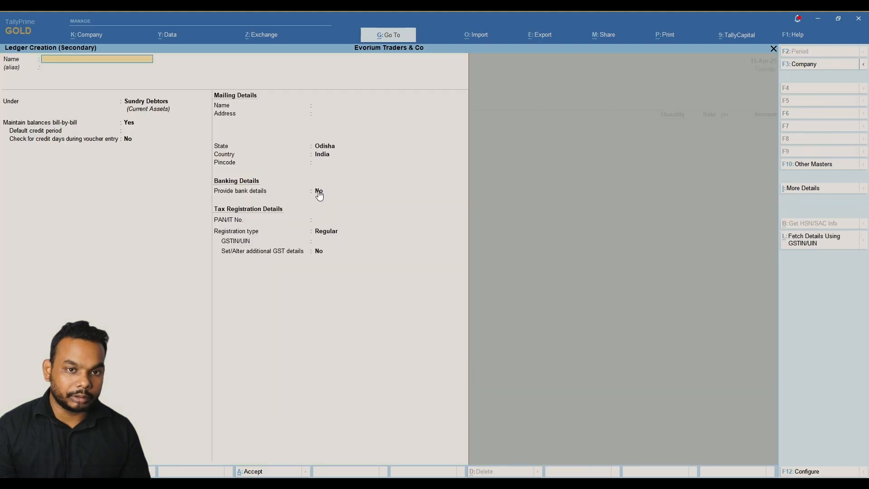
{"action": "type", "text": "Ashiyana"}
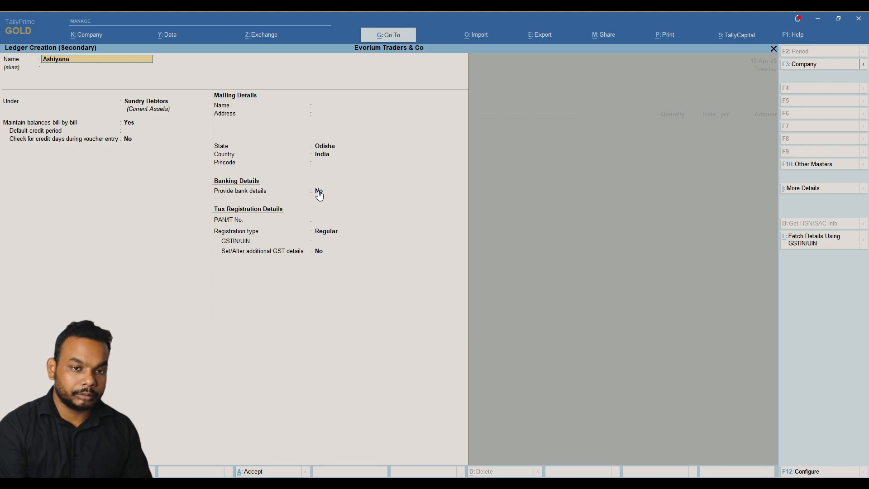
{"action": "type", "text": "Homes P"}
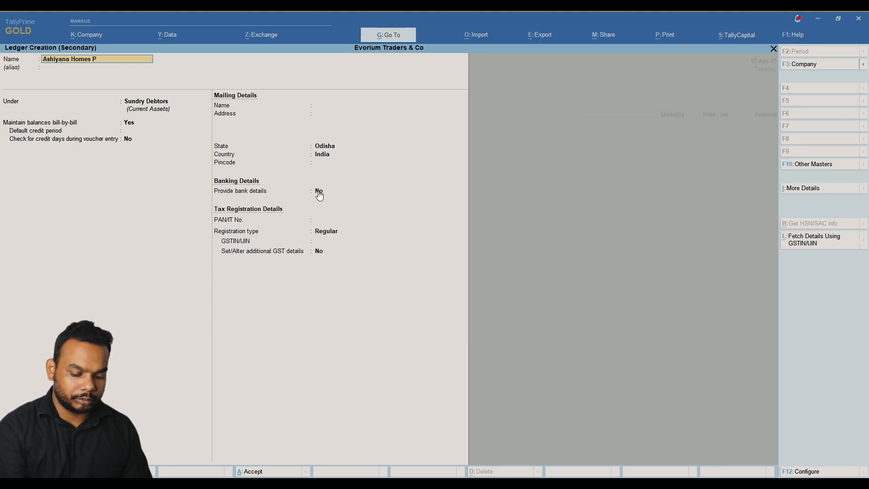
{"action": "type", "text": "vt Lt"}
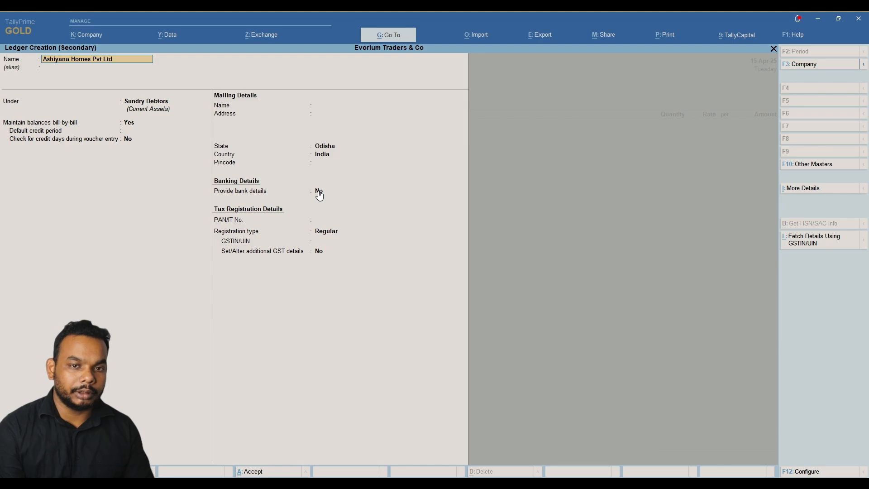
{"action": "type", "text": "d"}
{"action": "key", "text": "Return"}
{"action": "key", "text": "Return"}
{"action": "key", "text": "Return"}
{"action": "key", "text": "Return"}
{"action": "key", "text": "Return"}
{"action": "key", "text": "Return"}
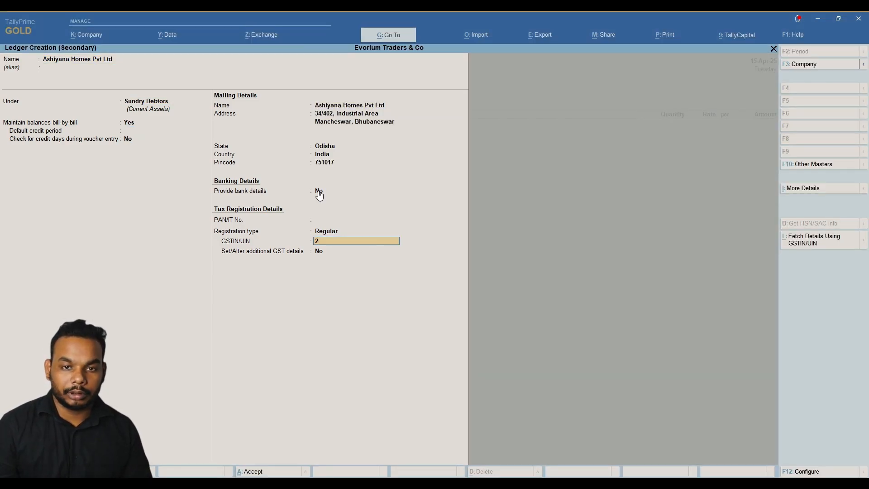
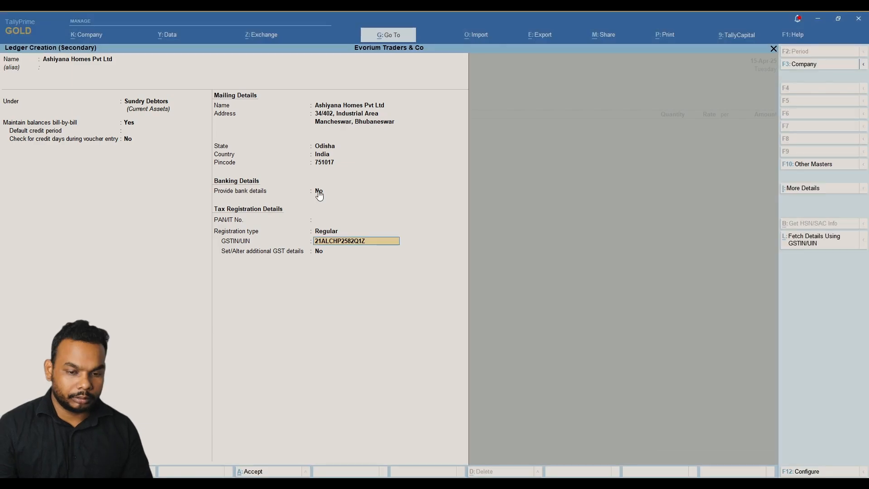
{"action": "key", "text": "Return"}
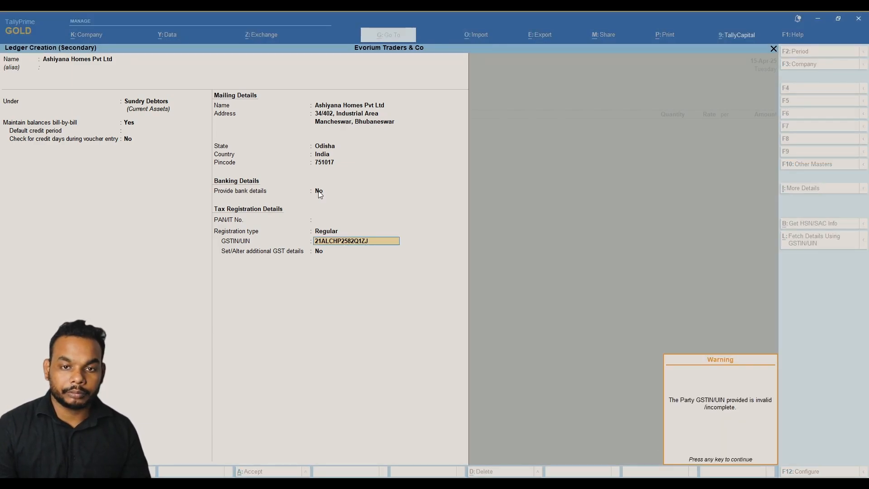
{"action": "key", "text": "Return"}
{"action": "key", "text": "Return"}
{"action": "key", "text": "Return"}
{"action": "key", "text": "Return"}
{"action": "key", "text": "Return"}
{"action": "key", "text": "Return"}
{"action": "key", "text": "Return"}
{"action": "key", "text": "Return"}
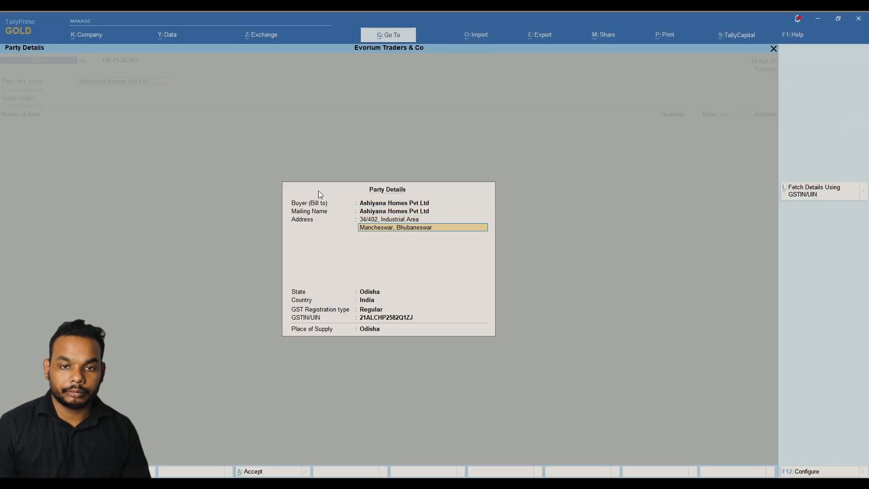
{"action": "key", "text": "Return"}
{"action": "key", "text": "Return"}
{"action": "key", "text": "Return"}
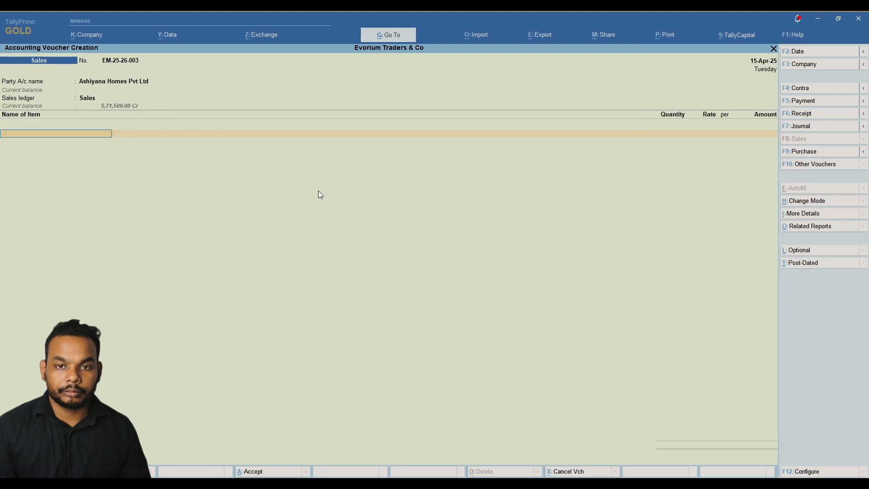
Add Normal Cement as the first item with a quantity of 200.
{"action": "key", "text": "alt"}
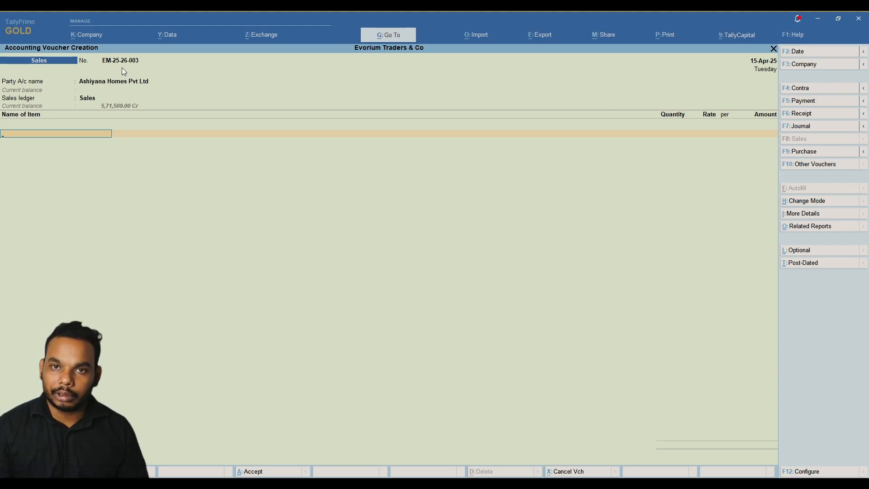
{"action": "key", "text": "alt+Tab"}
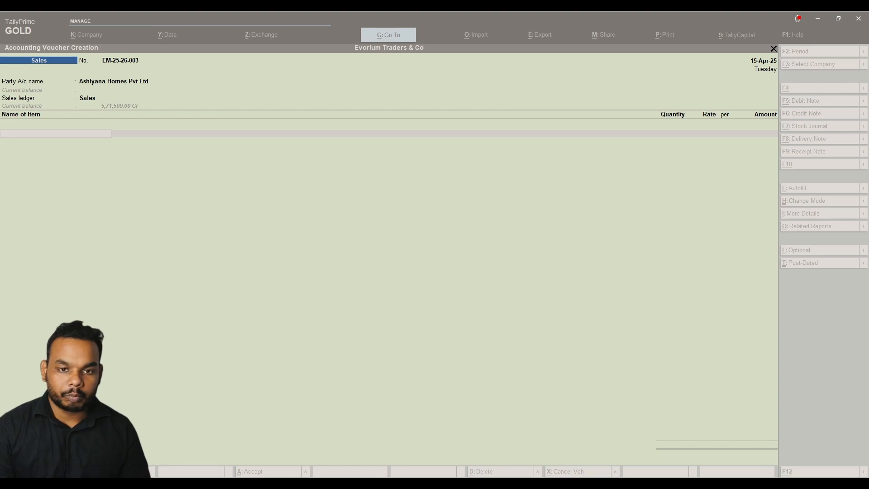
{"action": "key", "text": "alt+Tab"}
{"action": "type", "text": "nor"}
{"action": "key", "text": "Return"}
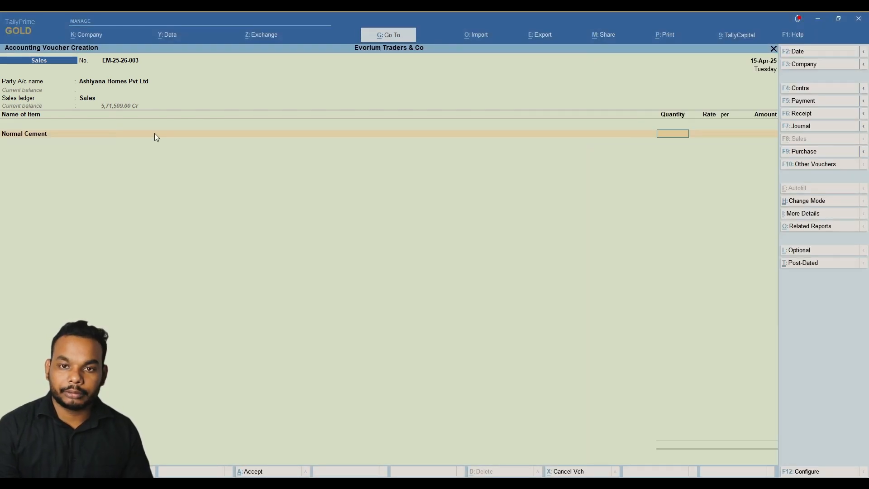
{"action": "key", "text": "alt+Tab"}
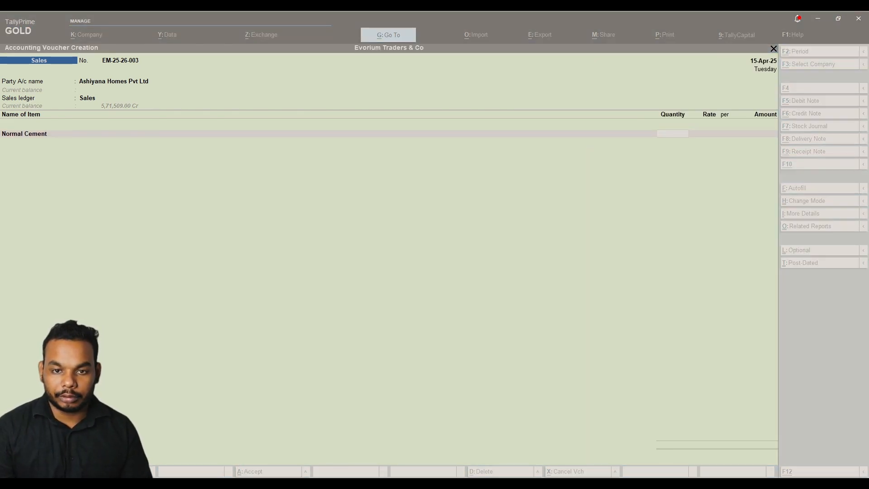
{"action": "key", "text": "alt+Tab"}
{"action": "type", "text": "200"}
{"action": "key", "text": "Return"}
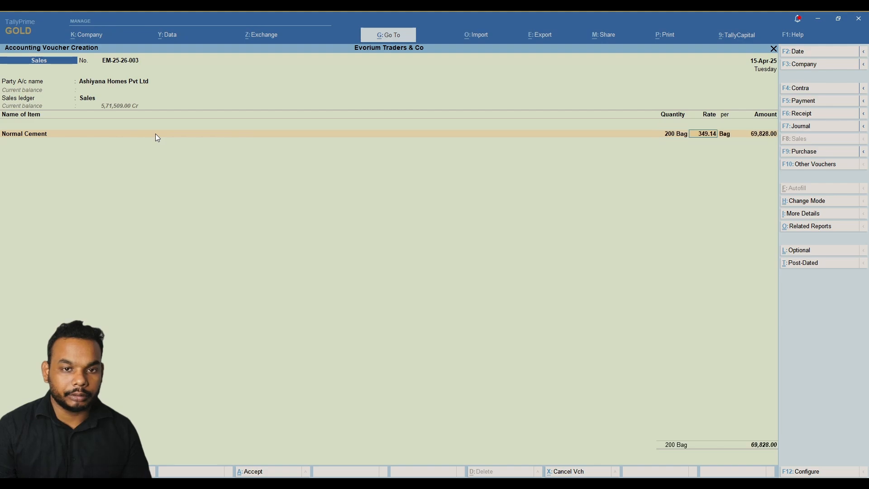
Add White Cement with a quantity of 950 packs, accepting its rate and amount.
{"action": "key", "text": "alt+Tab"}
{"action": "key", "text": "alt+Tab"}
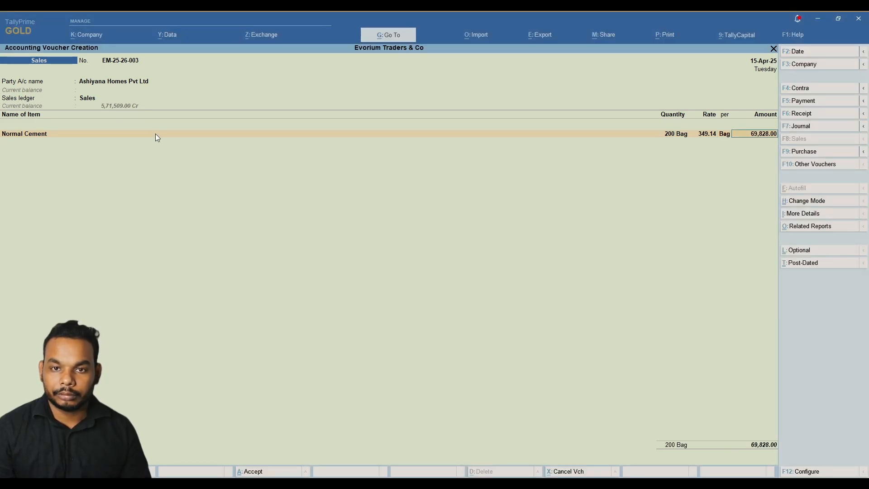
{"action": "key", "text": "alt+Tab"}
{"action": "key", "text": "alt+Tab"}
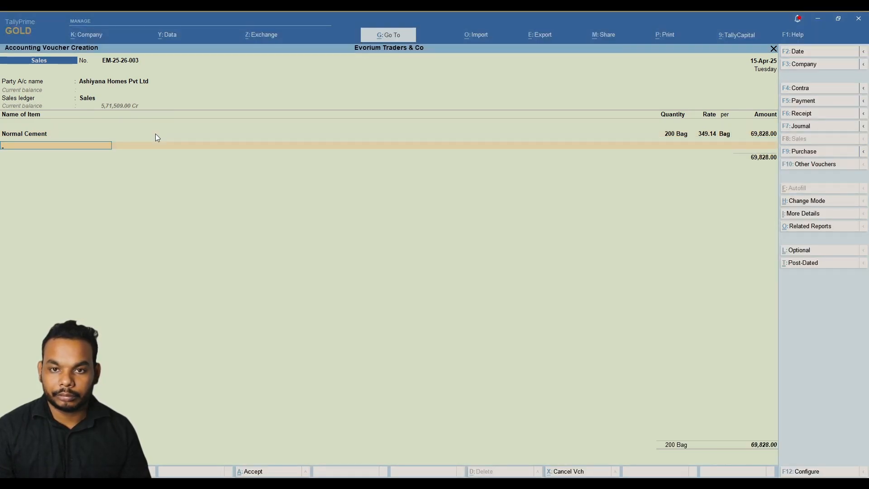
{"action": "key", "text": "Return"}
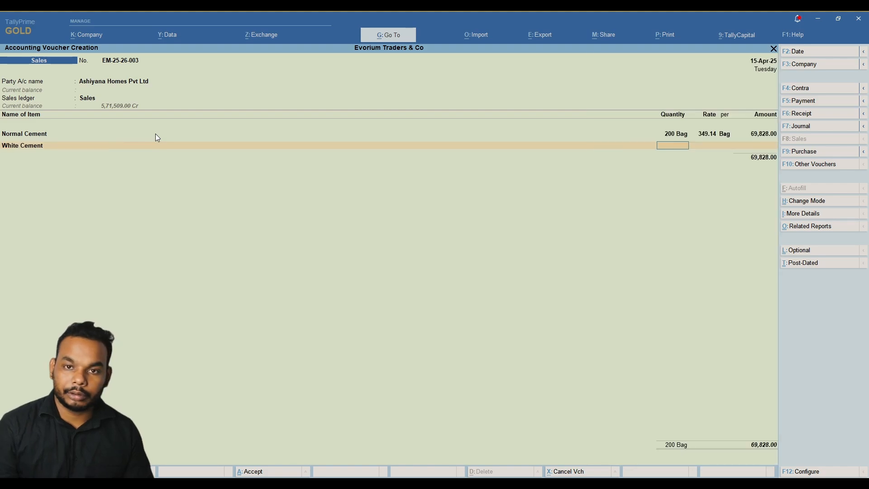
{"action": "key", "text": "alt+Tab"}
{"action": "key", "text": "alt+Tab"}
{"action": "type", "text": "95"}
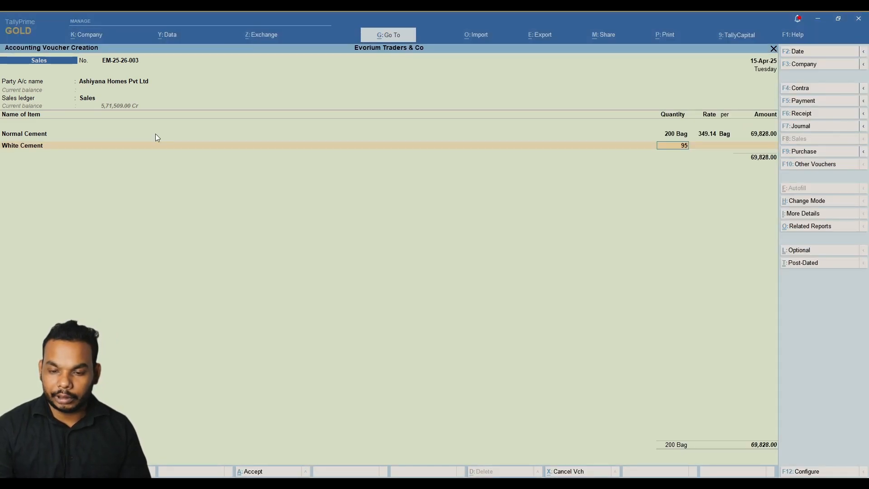
{"action": "type", "text": "0pac"}
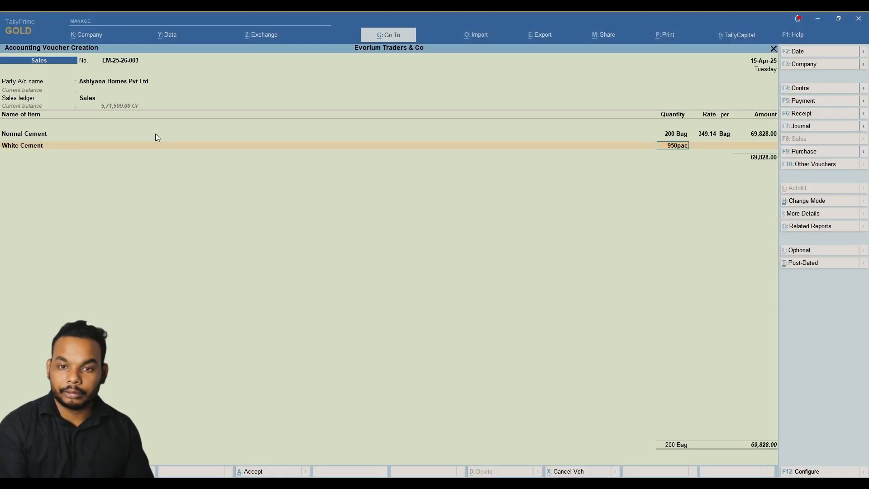
{"action": "type", "text": "k"}
{"action": "key", "text": "Return"}
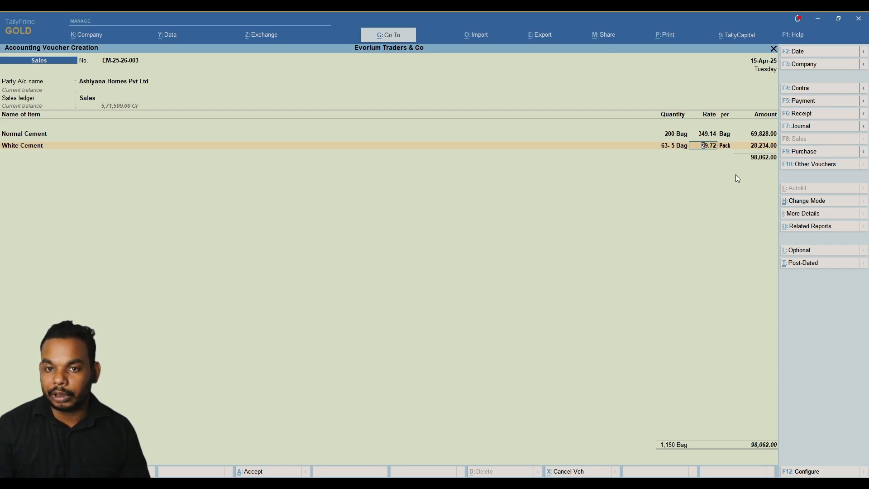
{"action": "key", "text": "alt"}
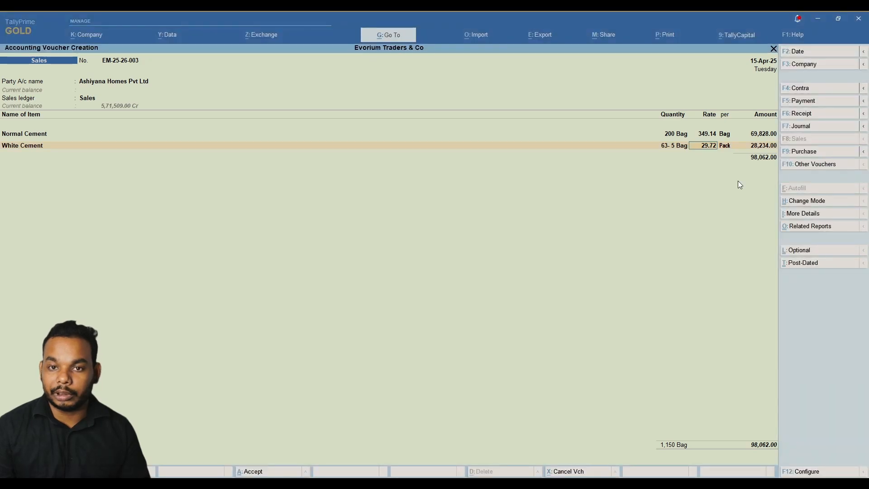
{"action": "key", "text": "Return"}
{"action": "key", "text": "Return"}
{"action": "key", "text": "alt"}
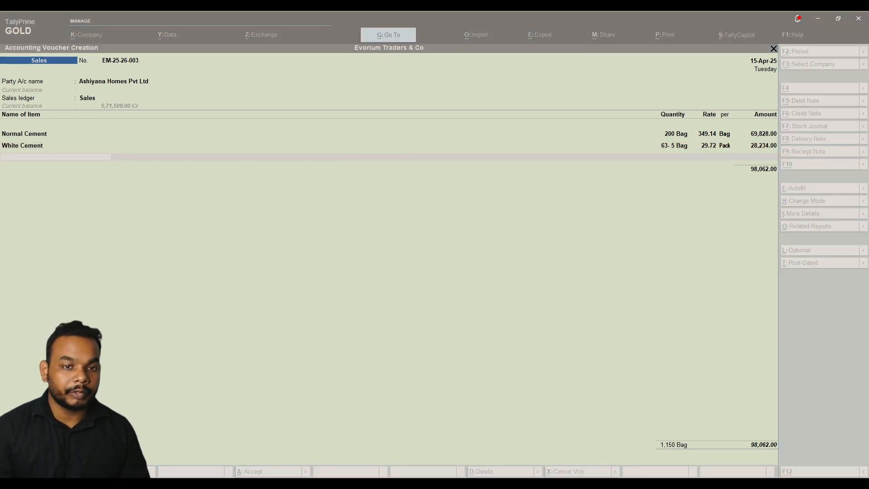
Add Iron Rod 12 mm with quantity 1200 and Iron Rod 20MM with quantity 800.
{"action": "type", "text": "Iro"}
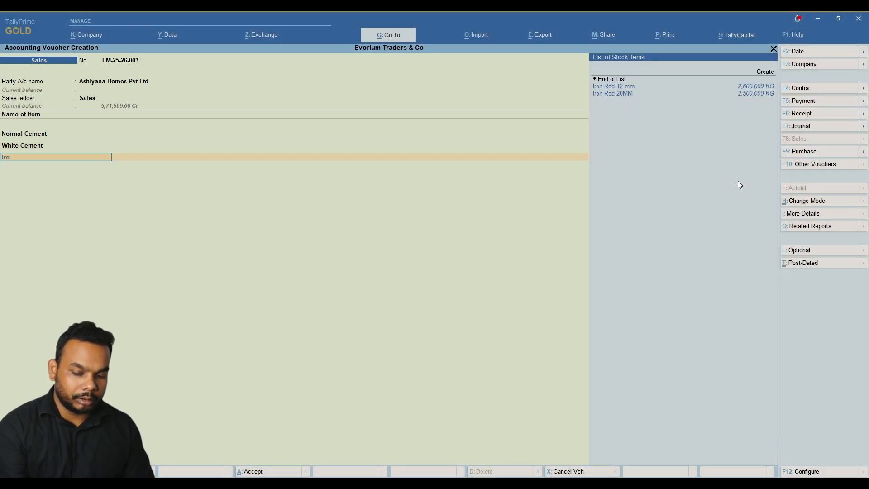
{"action": "key", "text": "Return"}
{"action": "key", "text": "alt"}
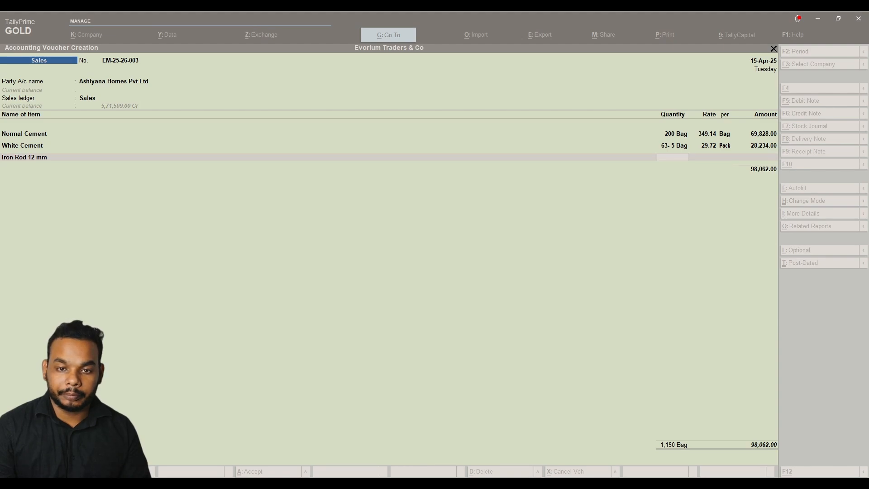
{"action": "key", "text": "alt"}
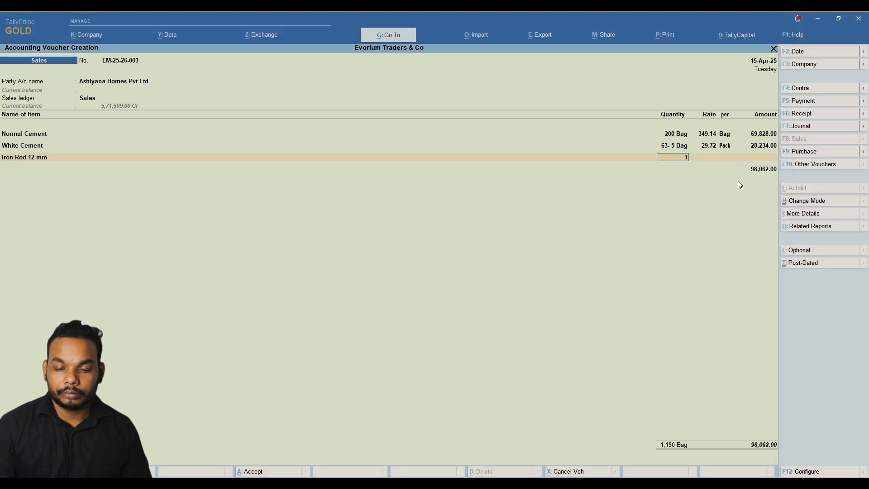
{"action": "type", "text": "1200"}
{"action": "key", "text": "Return"}
{"action": "key", "text": "Return"}
{"action": "key", "text": "Return"}
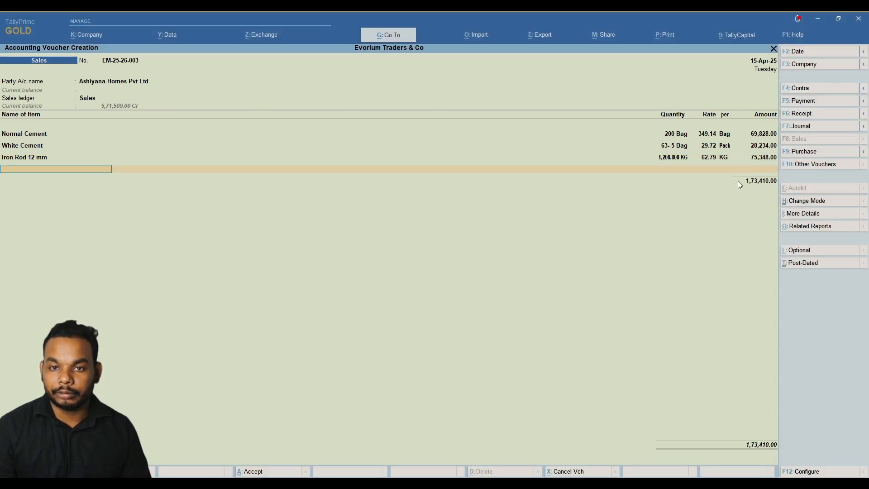
{"action": "key", "text": "alt"}
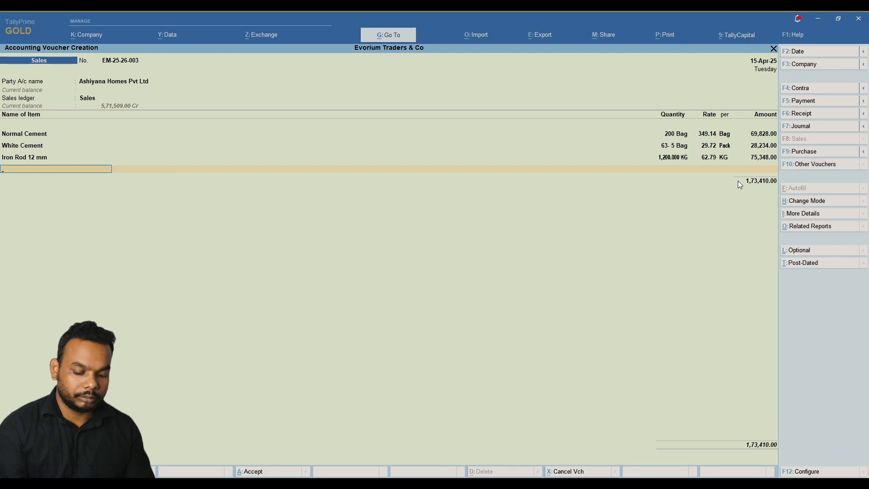
{"action": "type", "text": "Iro"}
{"action": "key", "text": "Down"}
{"action": "key", "text": "Return"}
{"action": "key", "text": "alt"}
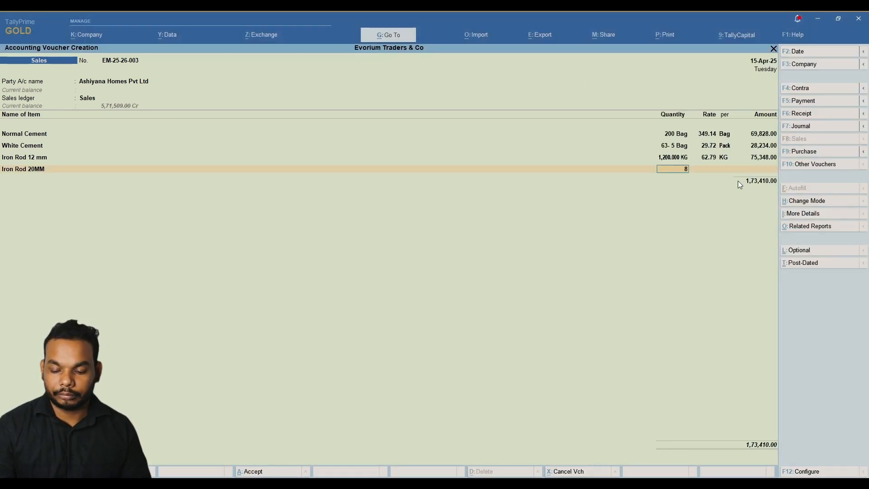
{"action": "type", "text": "800"}
{"action": "key", "text": "Return"}
{"action": "key", "text": "Return"}
{"action": "key", "text": "Return"}
{"action": "key", "text": "Return"}
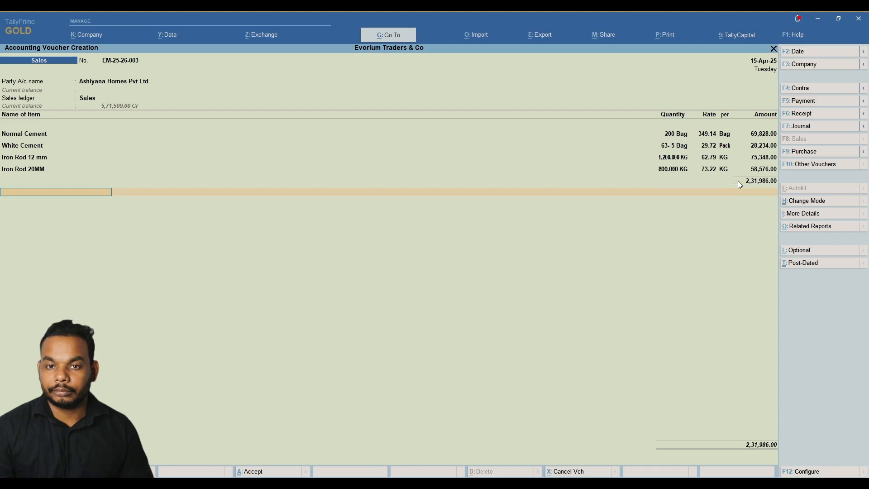
Add the CGST, SGST and Round Off ledgers below the stock items.
{"action": "type", "text": "Ch"}
{"action": "key", "text": "BackSpace"}
{"action": "type", "text": "gst"}
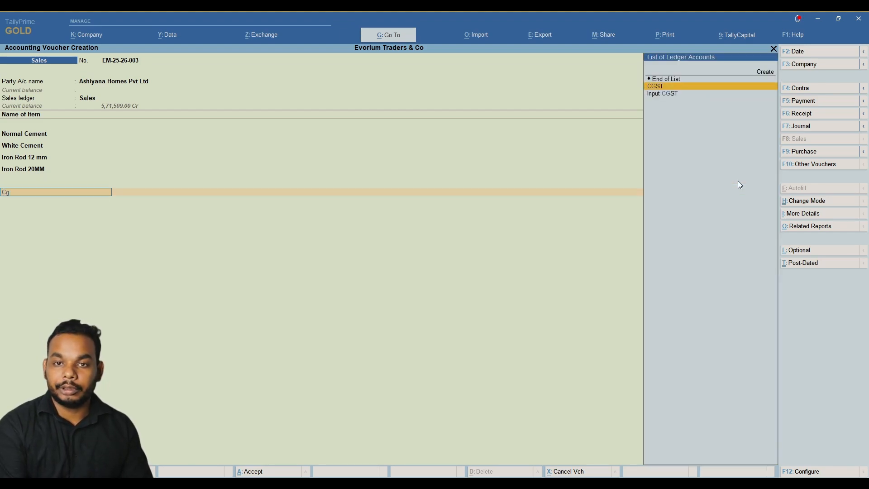
{"action": "key", "text": "Return"}
{"action": "key", "text": "Return"}
{"action": "type", "text": "sgst"}
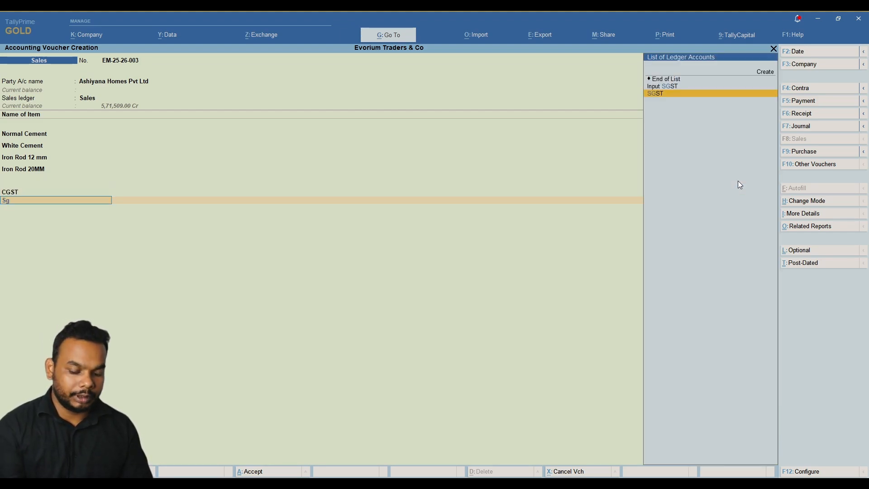
{"action": "key", "text": "Return"}
{"action": "key", "text": "Return"}
{"action": "type", "text": "ro"}
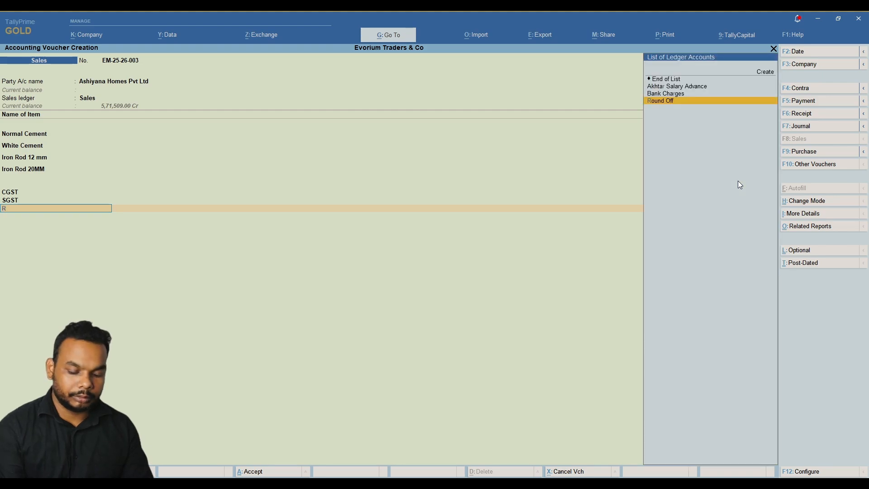
{"action": "key", "text": "Return"}
{"action": "key", "text": "Return"}
{"action": "key", "text": "Return"}
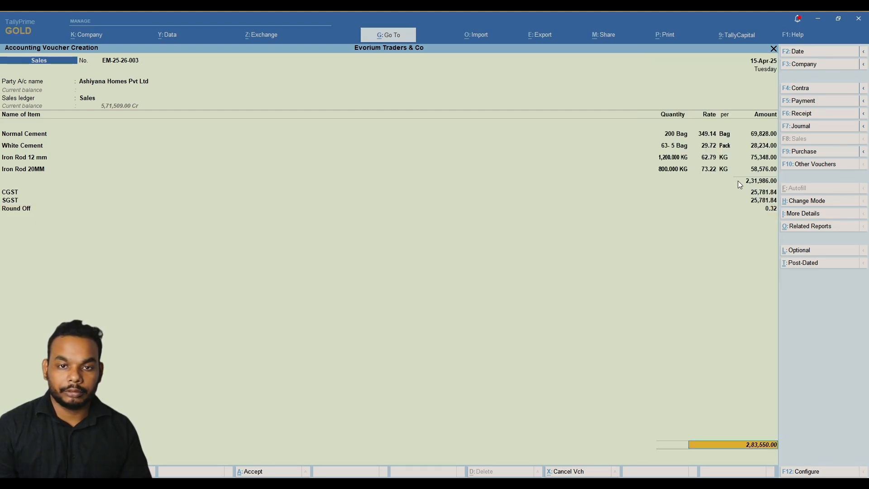
{"action": "key", "text": "Return"}
{"action": "key", "text": "Return"}
{"action": "key", "text": "Return"}
{"action": "key", "text": "Return"}
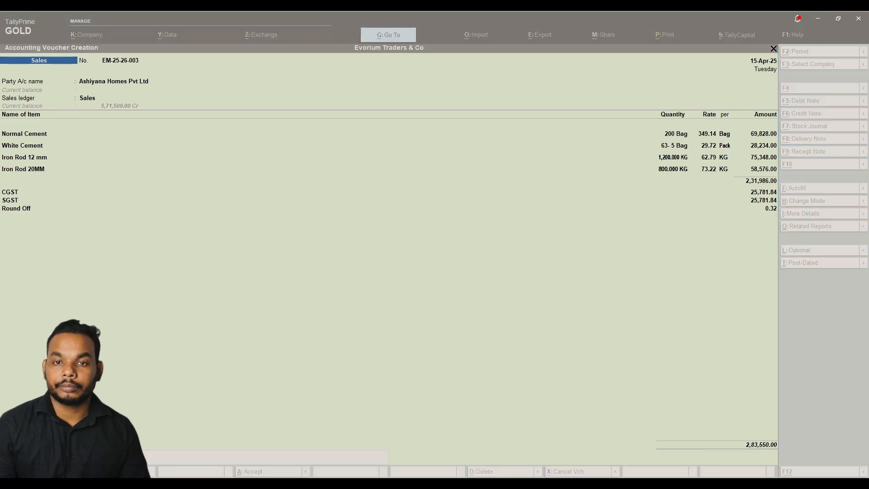
Redate the invoice to 22-Apr-25 and save EM-25-26-003 at 2,83,550.00.
{"action": "key", "text": "F2"}
{"action": "type", "text": "22"}
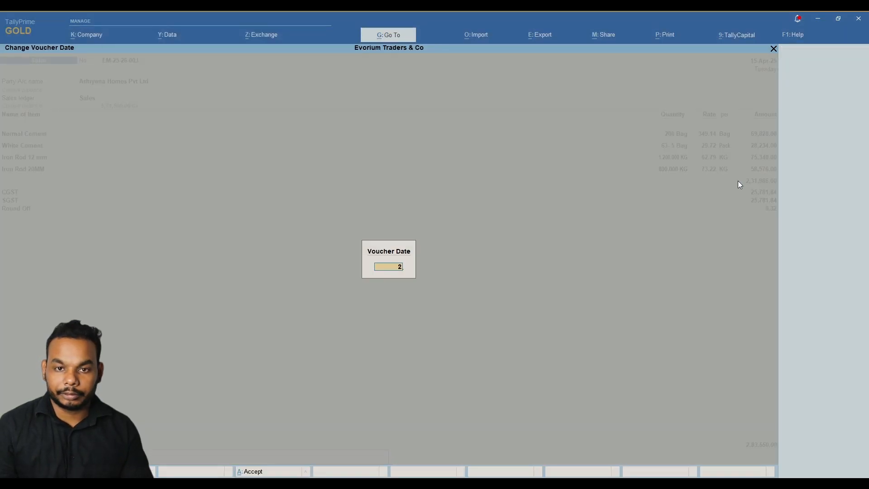
{"action": "key", "text": "Return"}
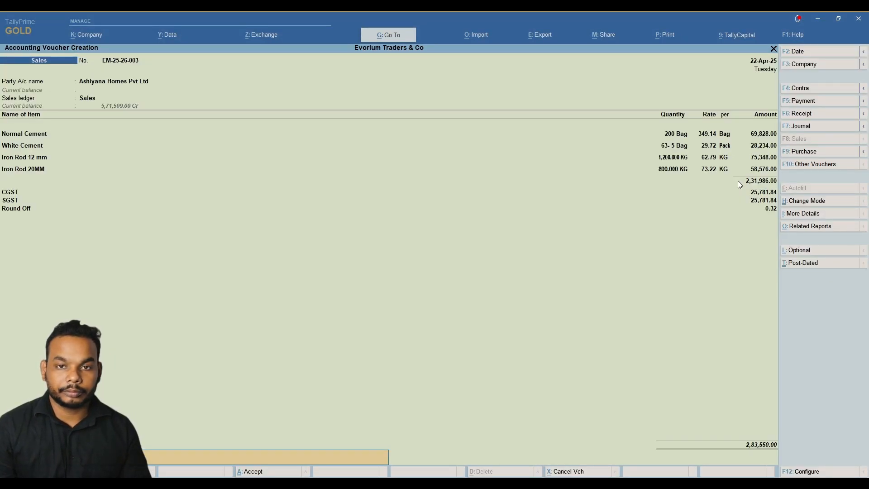
{"action": "key", "text": "Return"}
{"action": "key", "text": "Return"}
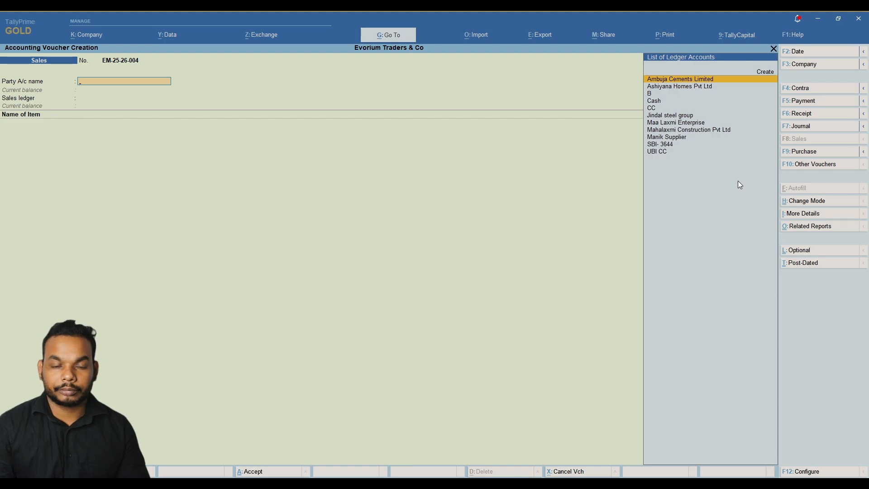
{"action": "key", "text": "alt"}
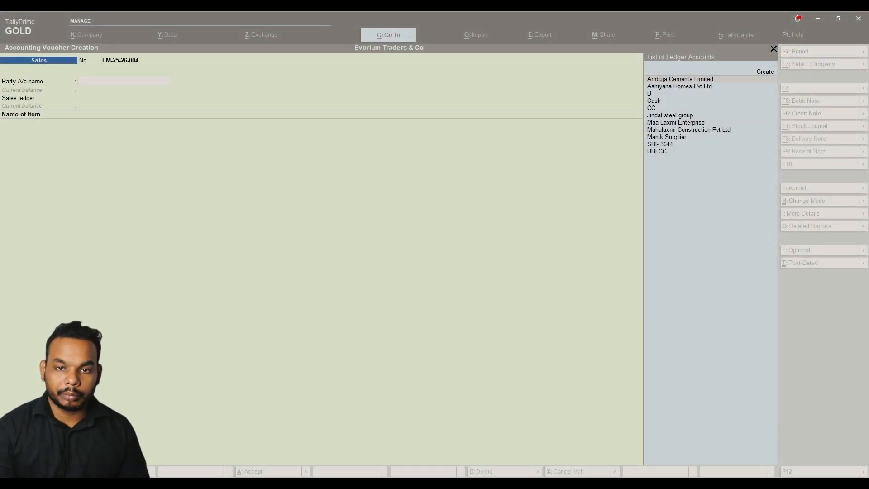
{"action": "left_click", "coordinate": [400, 179]}
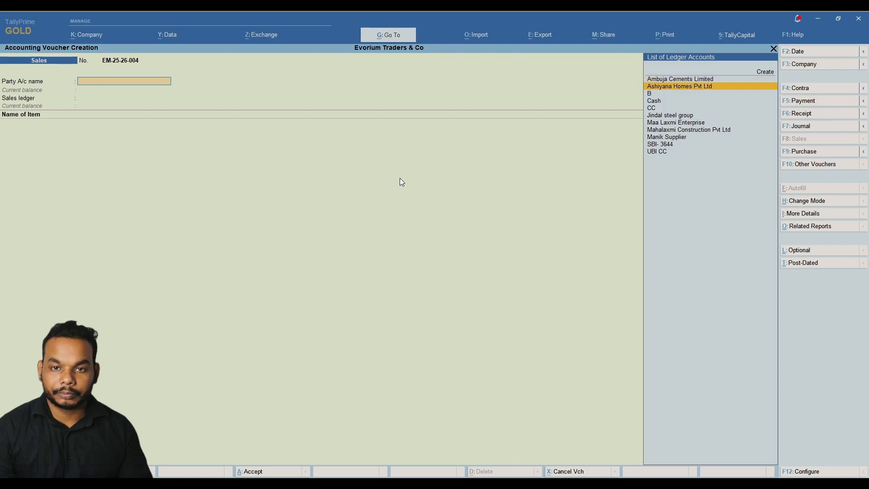
Open the Balance Sheet and drill into Current Assets > Closing Stock by stock group.
{"action": "key", "text": "Escape"}
{"action": "key", "text": "Down"}
{"action": "key", "text": "Down"}
{"action": "key", "text": "Down"}
{"action": "key", "text": "Return"}
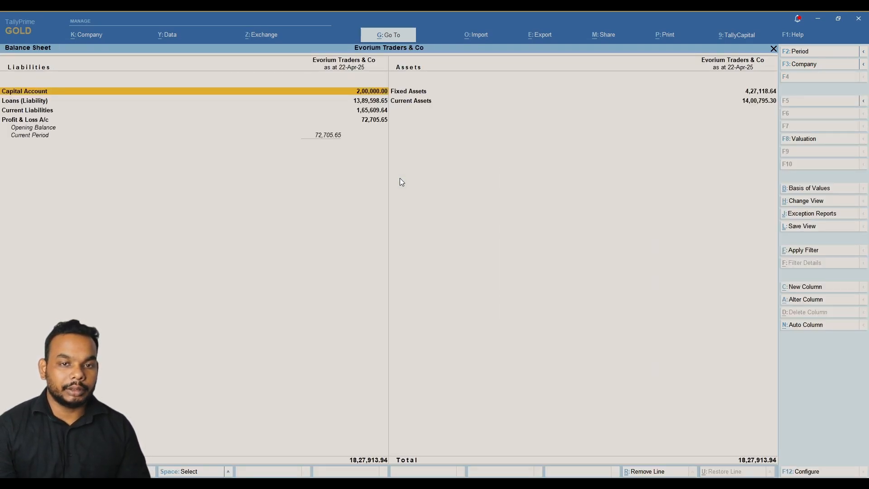
{"action": "key", "text": "Down"}
{"action": "key", "text": "Down"}
{"action": "key", "text": "Up"}
{"action": "key", "text": "Right"}
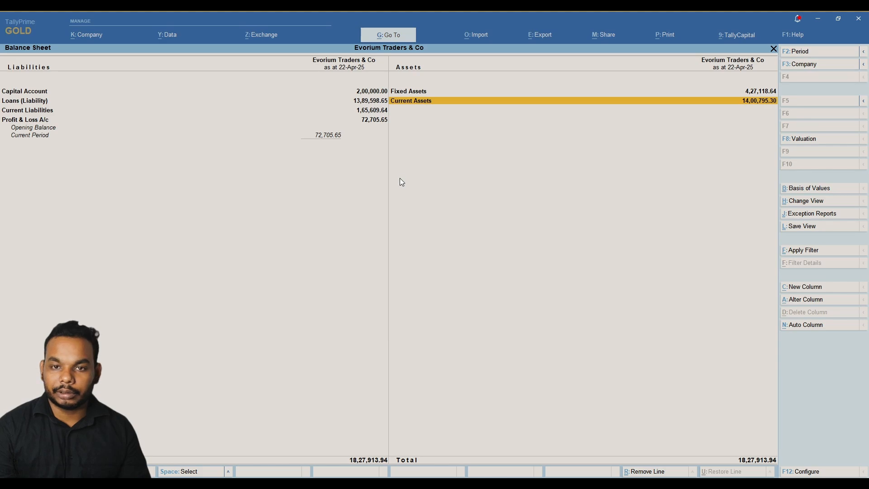
{"action": "key", "text": "Return"}
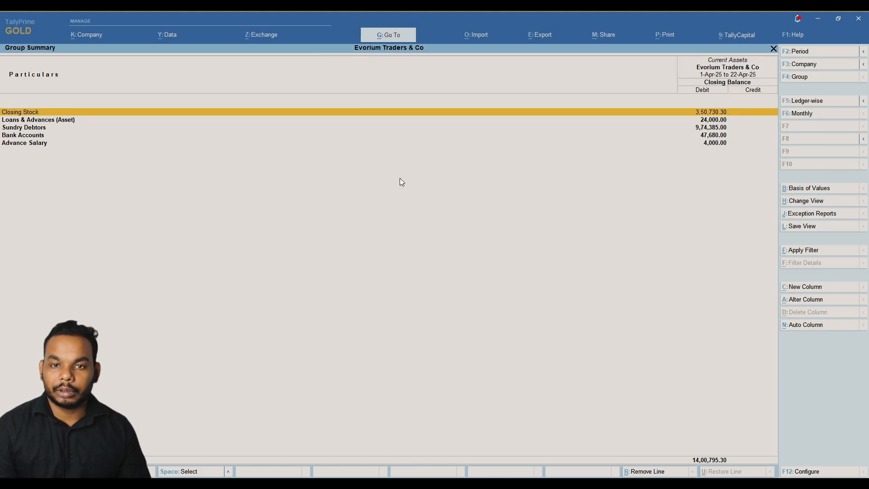
{"action": "key", "text": "Return"}
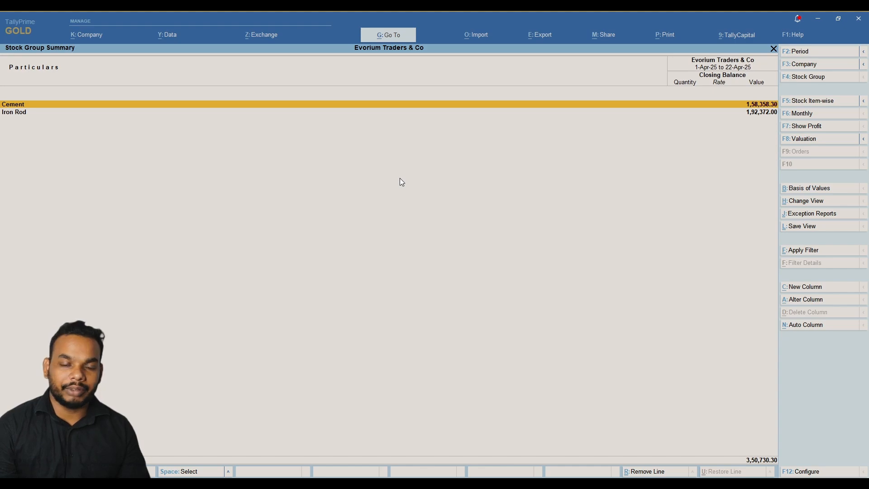
{"action": "key", "text": "Escape"}
{"action": "key", "text": "Return"}
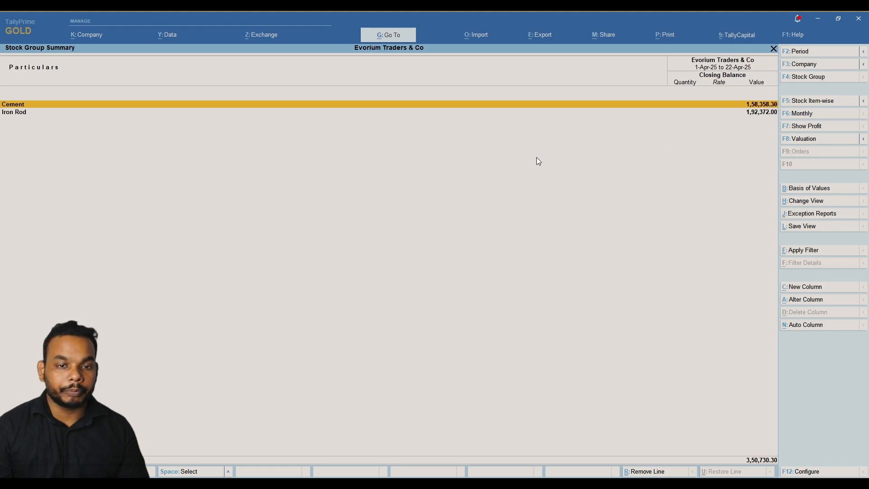
Switch the stock summary to the Detailed view, listing the items under Cement and Iron Rod.
{"action": "key", "text": "Down"}
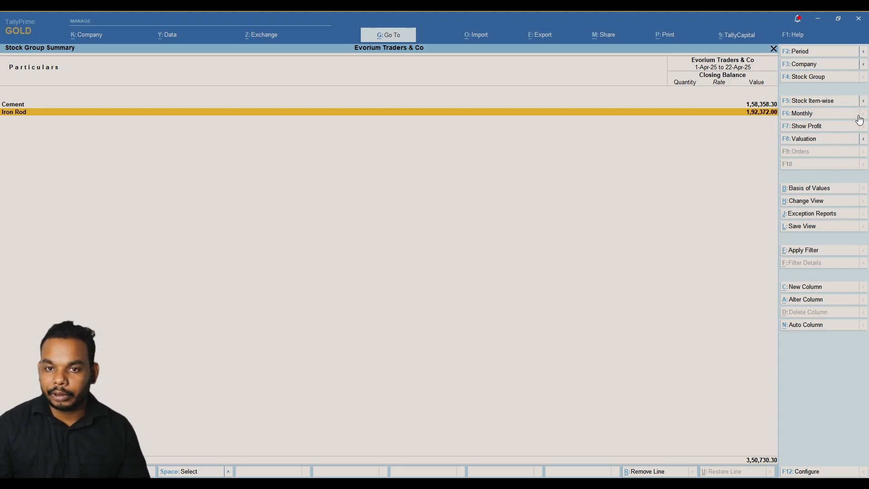
{"action": "left_click", "coordinate": [865, 102]}
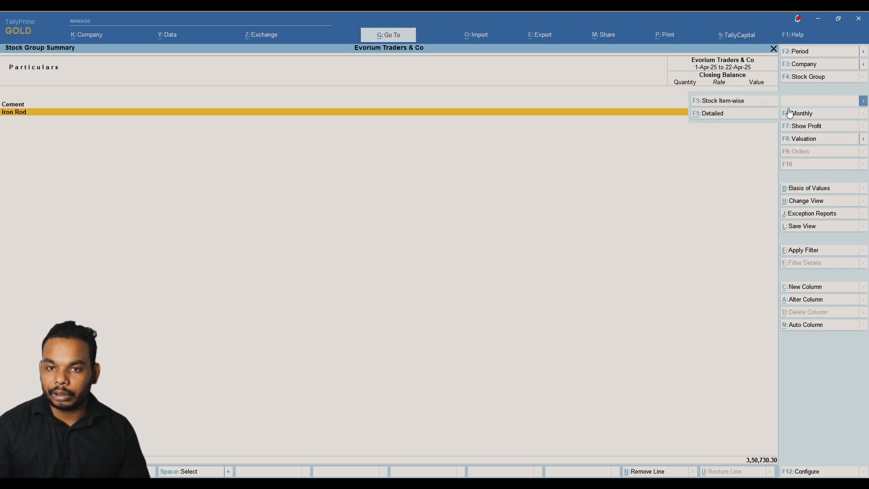
{"action": "left_click", "coordinate": [723, 103]}
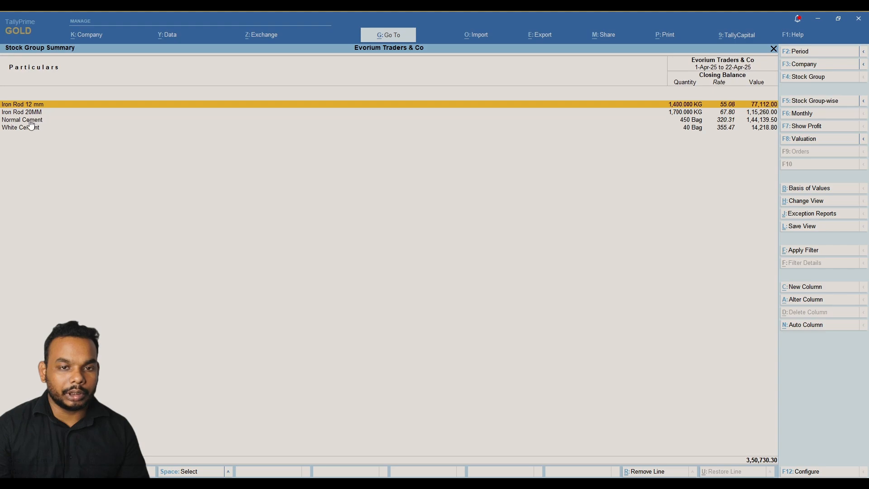
{"action": "left_click", "coordinate": [820, 104]}
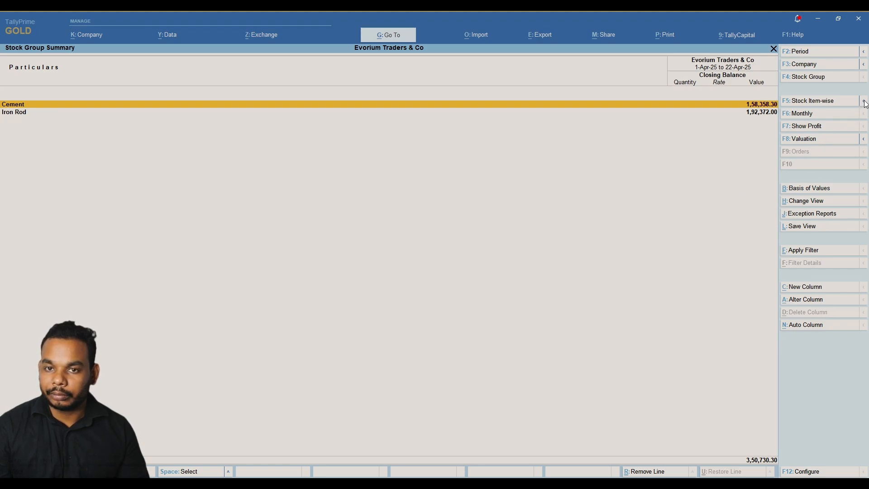
{"action": "mouse_move", "coordinate": [864, 101]}
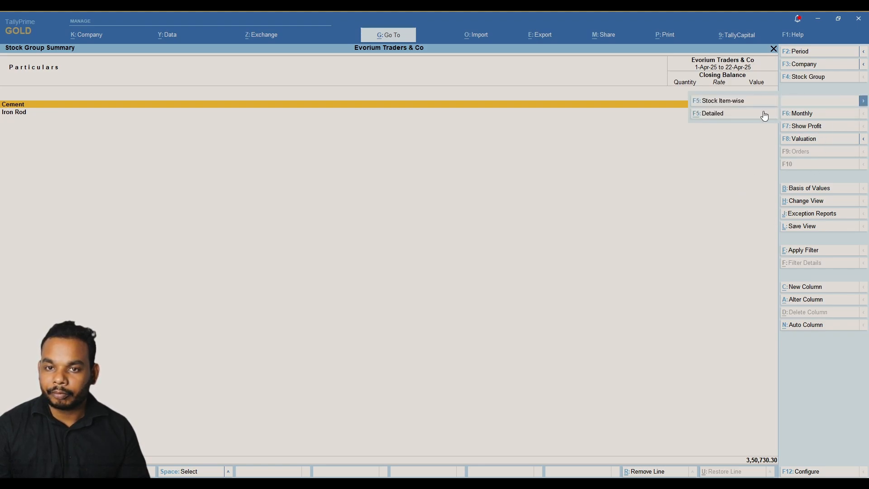
{"action": "left_click", "coordinate": [713, 114]}
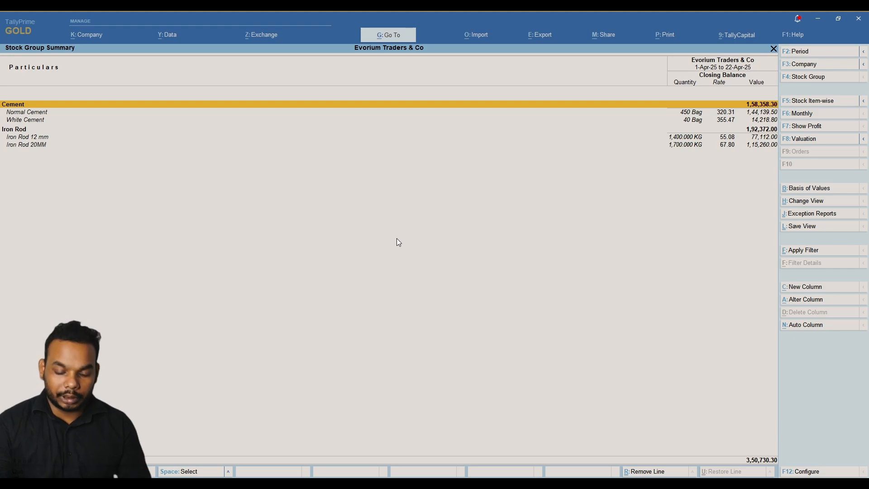
In F12 Configure, set Show Opening Balance, Show Goods Inwards and Show Goods Outwards to Yes.
{"action": "key", "text": "F12"}
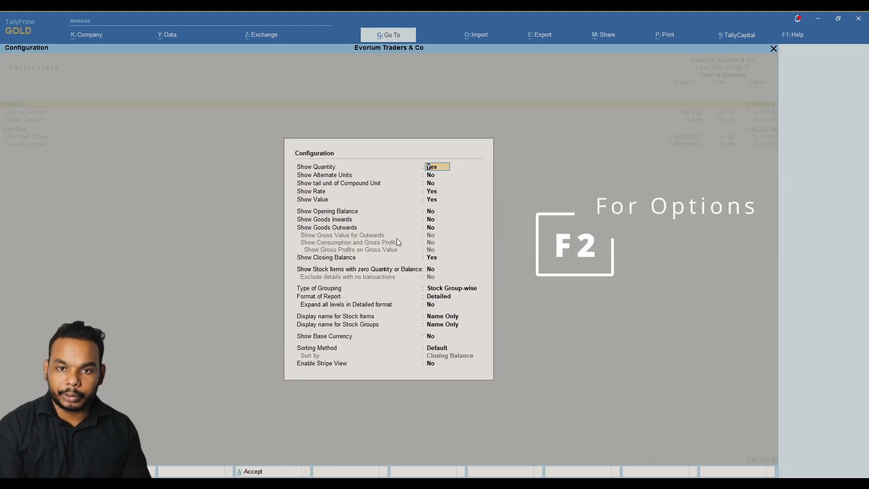
{"action": "key", "text": "Down"}
{"action": "key", "text": "Down"}
{"action": "key", "text": "Down"}
{"action": "key", "text": "Down"}
{"action": "key", "text": "Down"}
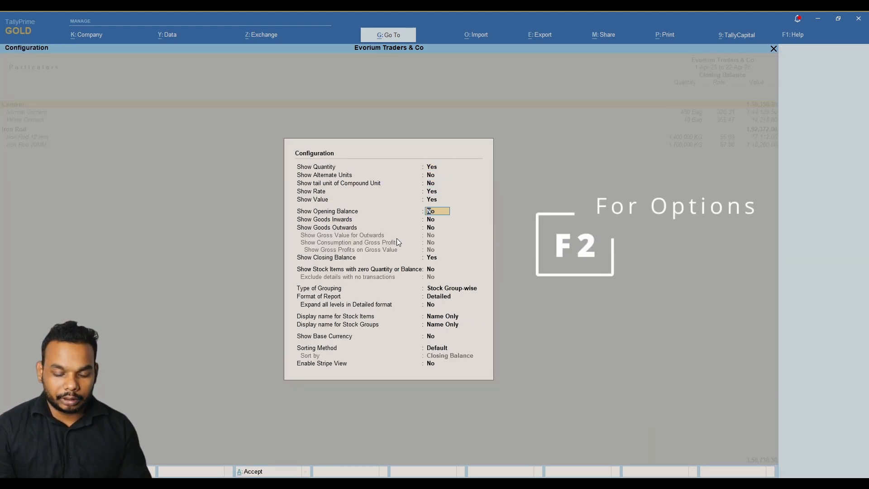
{"action": "key", "text": "y"}
{"action": "key", "text": "Return"}
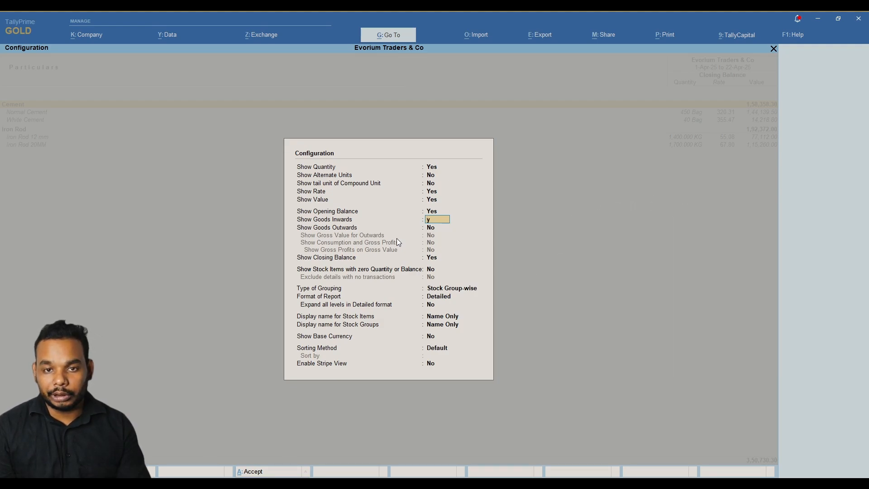
{"action": "key", "text": "y"}
{"action": "key", "text": "Return"}
{"action": "key", "text": "y"}
{"action": "key", "text": "Return"}
{"action": "key", "text": "Return"}
{"action": "key", "text": "Return"}
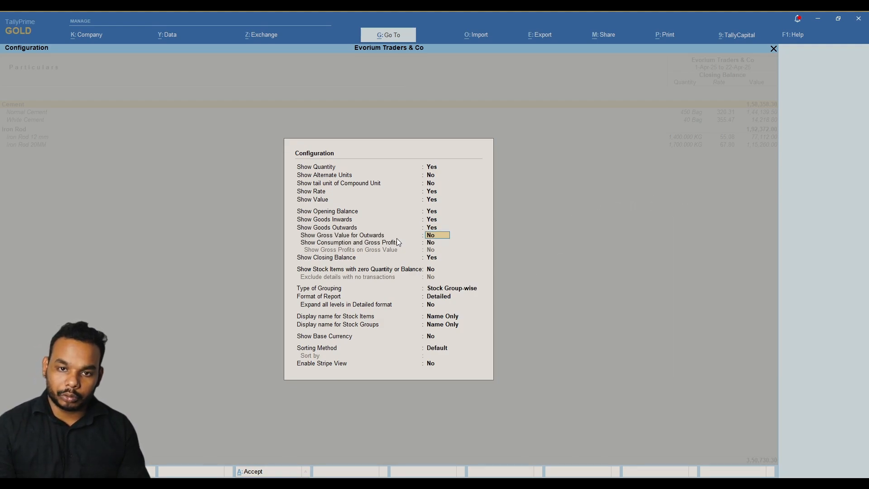
{"action": "key", "text": "Return"}
{"action": "key", "text": "Return"}
{"action": "key", "text": "Return"}
{"action": "key", "text": "Return"}
{"action": "key", "text": "Return"}
{"action": "key", "text": "Return"}
{"action": "key", "text": "Return"}
{"action": "key", "text": "Return"}
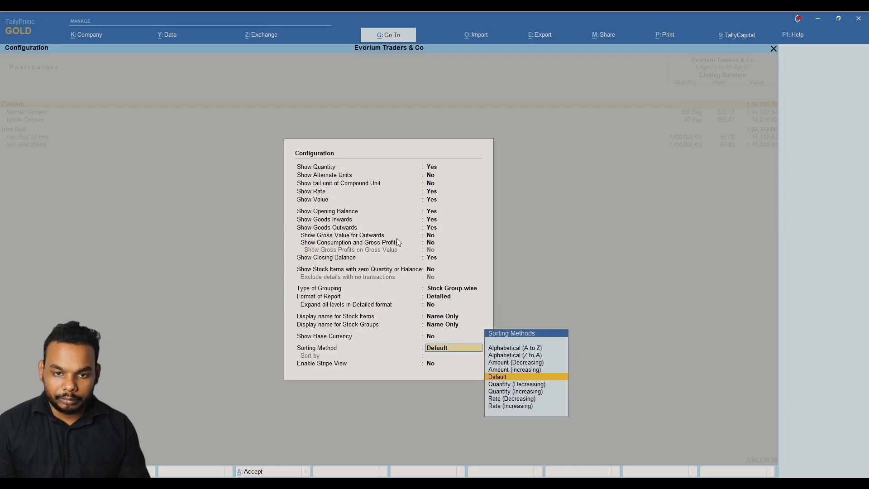
{"action": "key", "text": "Return"}
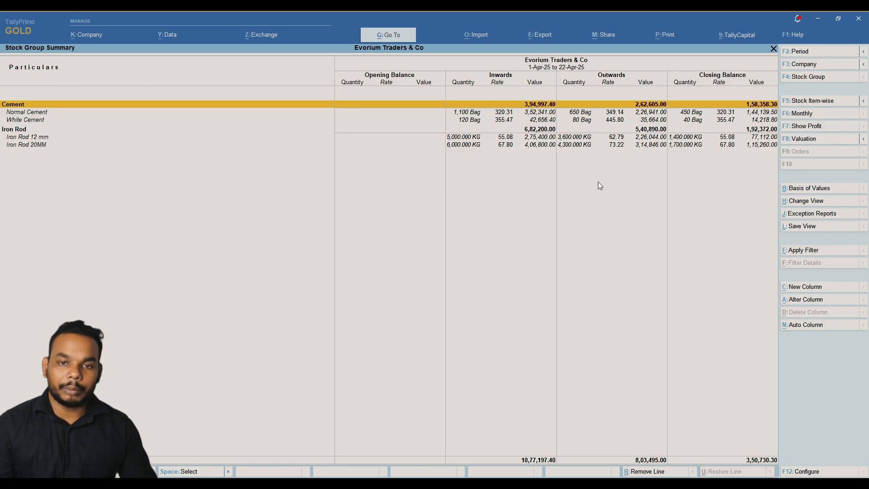
Set the Stock Group Summary period from 1-Apr-25 to 30-Apr-25.
{"action": "key", "text": "F2"}
{"action": "type", "text": "ape"}
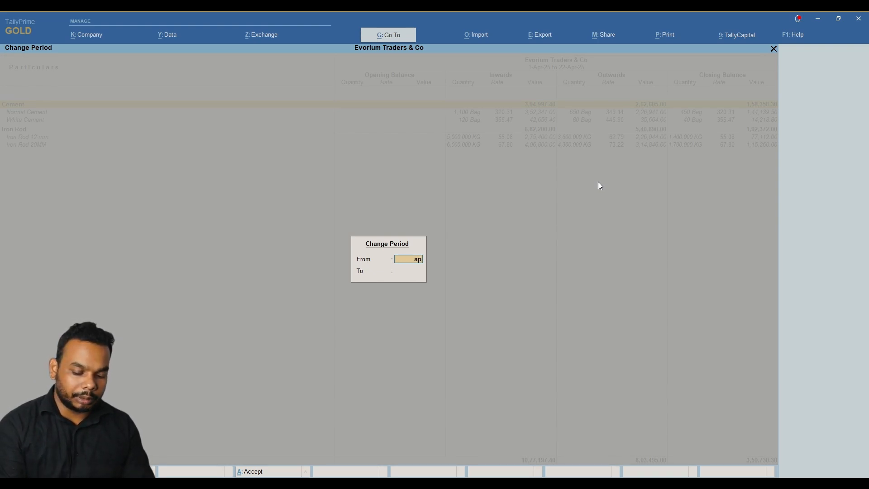
{"action": "key", "text": "Return"}
{"action": "type", "text": "30"}
{"action": "key", "text": "Return"}
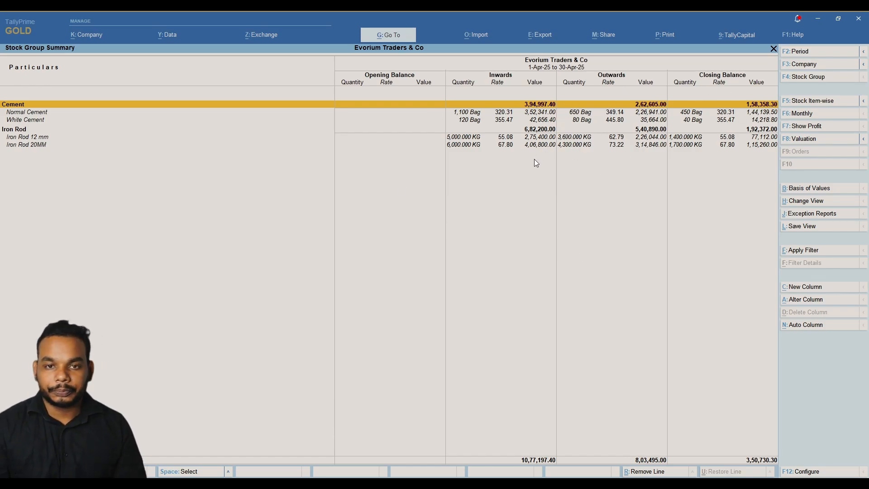
Drill from Current Assets into Bank Accounts to view the bank ledger's month-wise summary.
{"action": "key", "text": "Escape"}
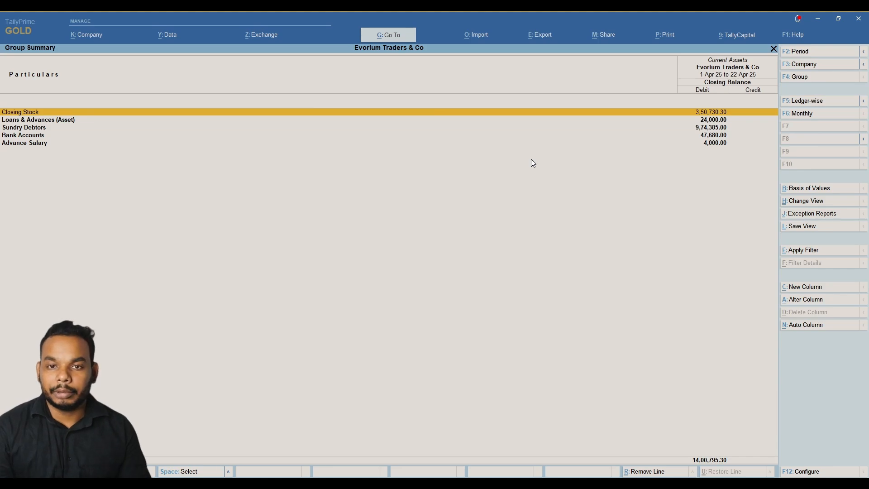
{"action": "key", "text": "Down"}
{"action": "key", "text": "Down"}
{"action": "key", "text": "Down"}
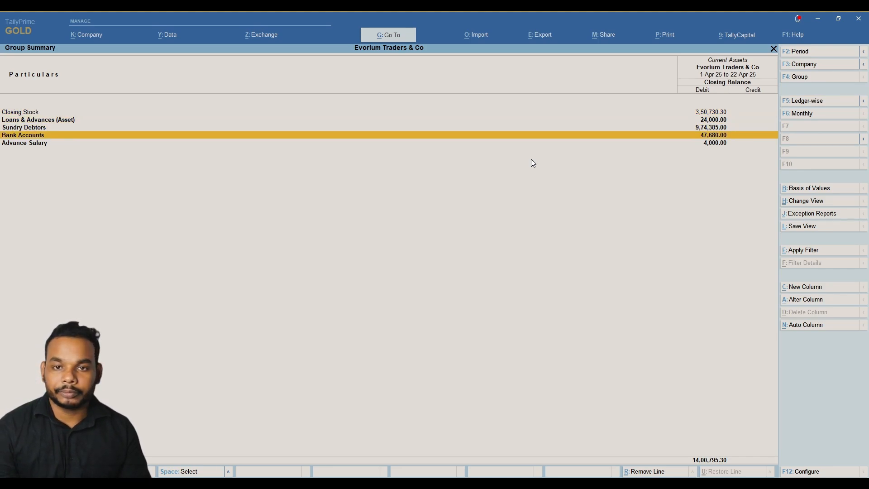
{"action": "key", "text": "Return"}
{"action": "key", "text": "Return"}
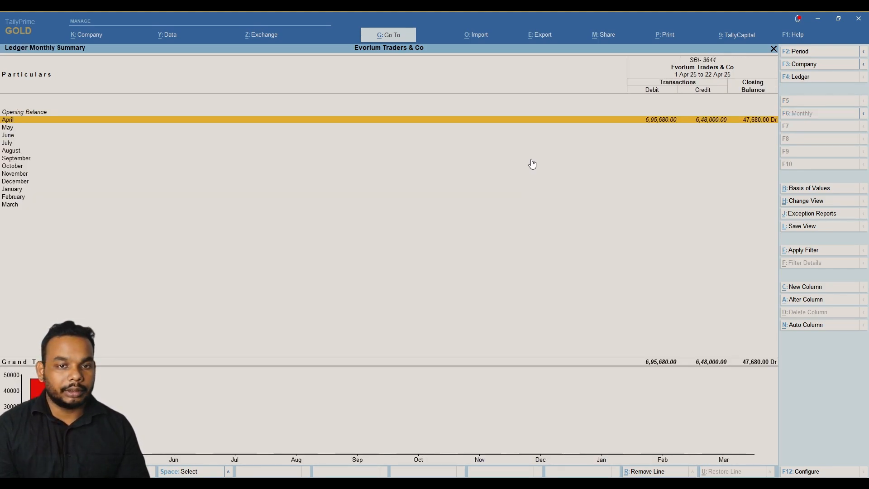
{"action": "key", "text": "Return"}
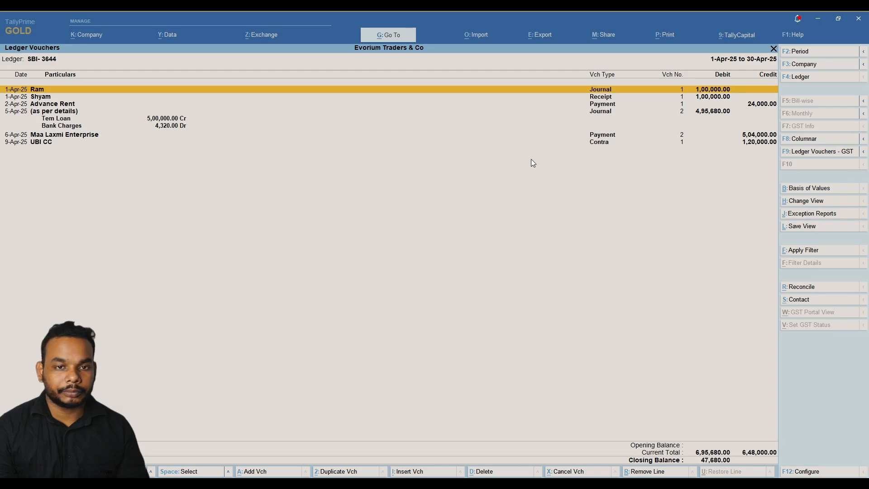
Return to Current Assets and open the Sundry Debtors group summary.
{"action": "key", "text": "Escape"}
{"action": "key", "text": "Escape"}
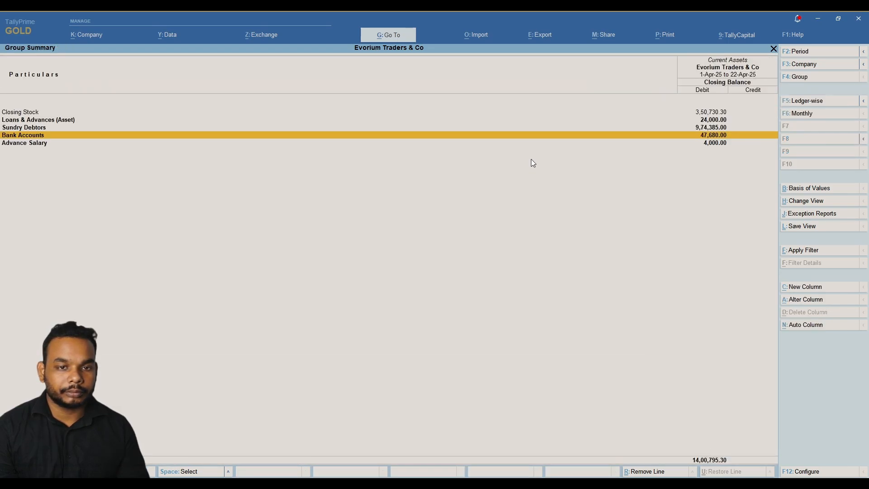
{"action": "key", "text": "Up"}
{"action": "key", "text": "Return"}
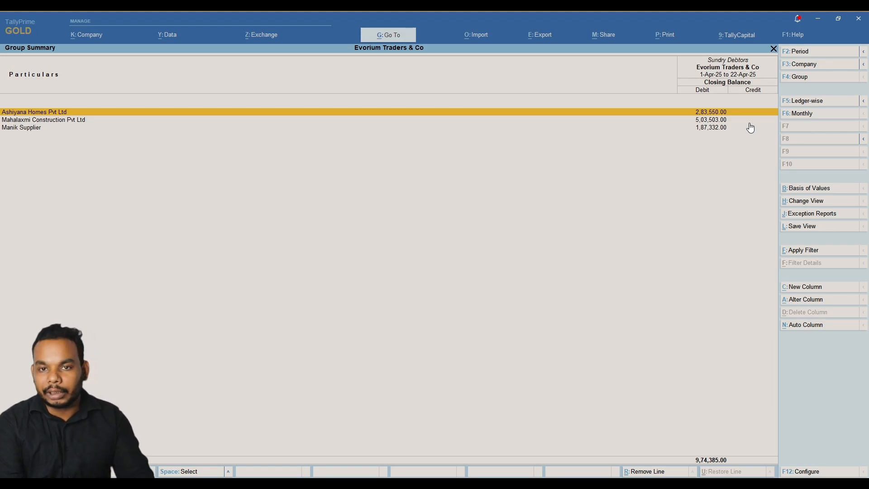
Set Show Opening Balance and Show Transactions to Yes in the Sundry Debtors report configuration.
{"action": "key", "text": "F12"}
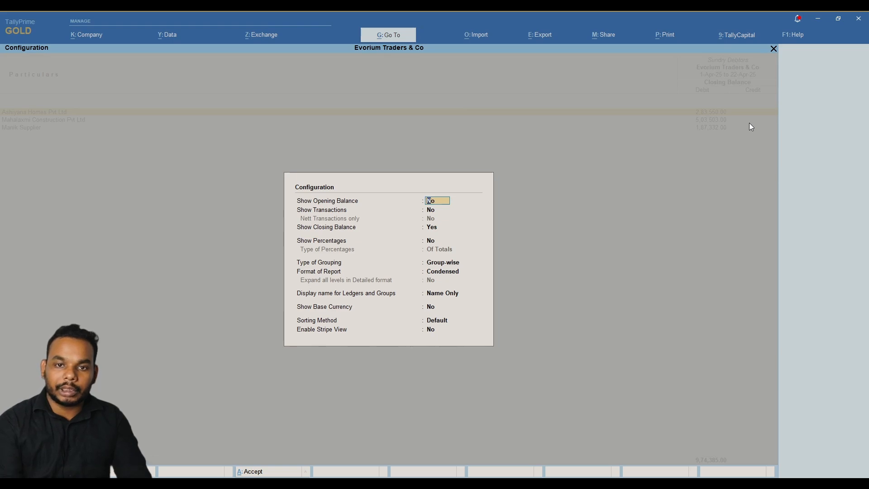
{"action": "key", "text": "Down"}
{"action": "key", "text": "Down"}
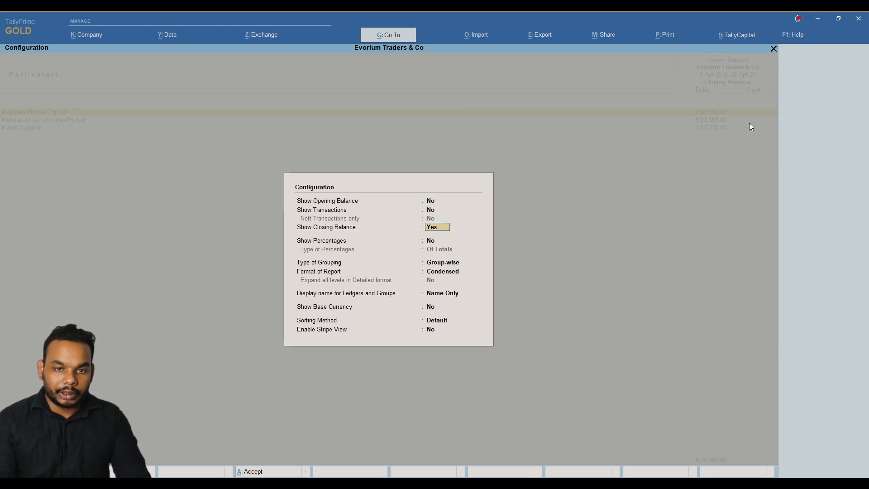
{"action": "key", "text": "Up"}
{"action": "key", "text": "Up"}
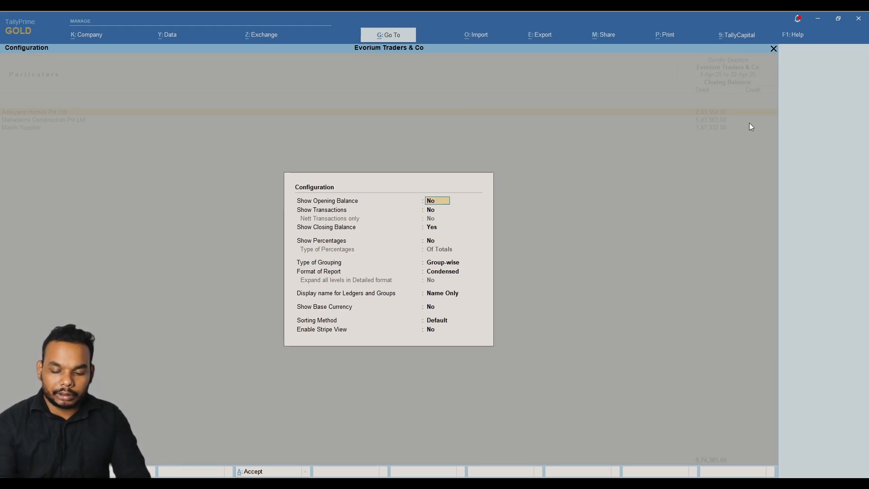
{"action": "type", "text": "y"}
{"action": "key", "text": "Return"}
{"action": "type", "text": "y"}
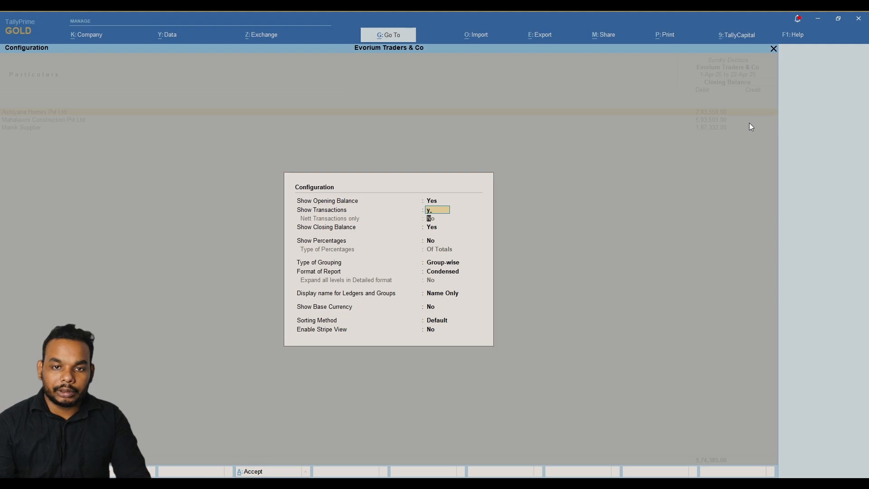
{"action": "key", "text": "Return"}
{"action": "key", "text": "Return"}
{"action": "key", "text": "Return"}
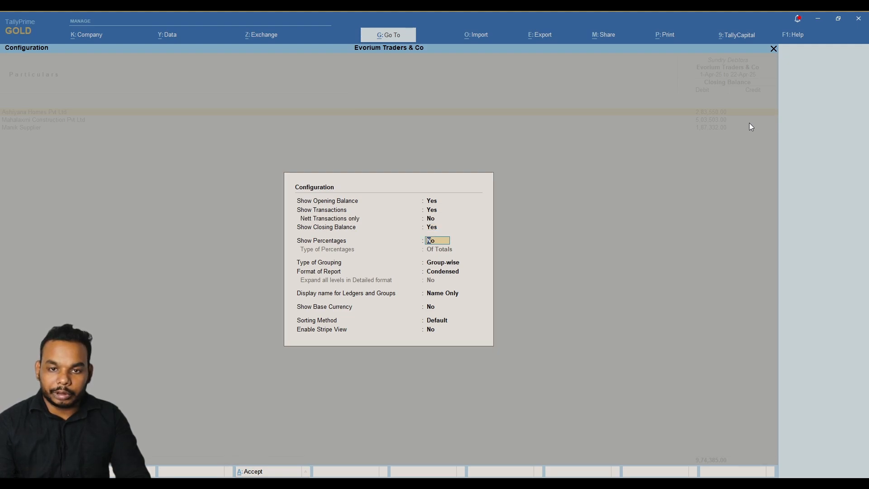
Accept the configuration and go back to the Gateway of Tally.
{"action": "key", "text": "Return"}
{"action": "key", "text": "Return"}
{"action": "key", "text": "Return"}
{"action": "key", "text": "Return"}
{"action": "key", "text": "Return"}
{"action": "key", "text": "Return"}
{"action": "key", "text": "Return"}
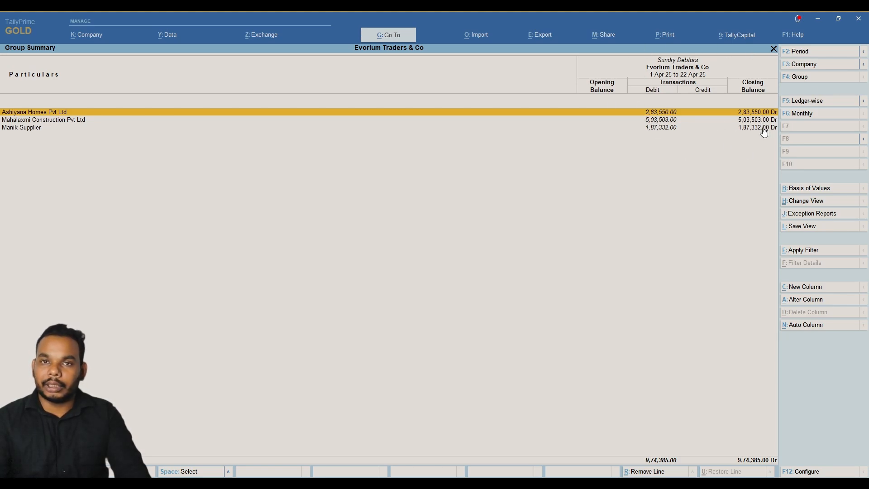
{"action": "key", "text": "Escape"}
{"action": "key", "text": "Down"}
{"action": "key", "text": "Down"}
Open the Bills Receivable outstandings report and open Mahalaxmi Construction's expanded sales voucher.
{"action": "key", "text": "Return"}
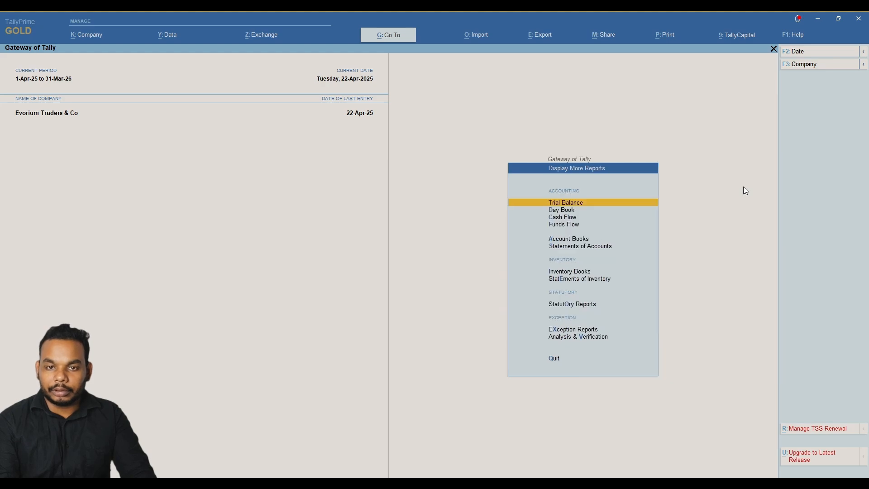
{"action": "key", "text": "Down"}
{"action": "key", "text": "Down"}
{"action": "key", "text": "Down"}
{"action": "key", "text": "Down"}
{"action": "key", "text": "Down"}
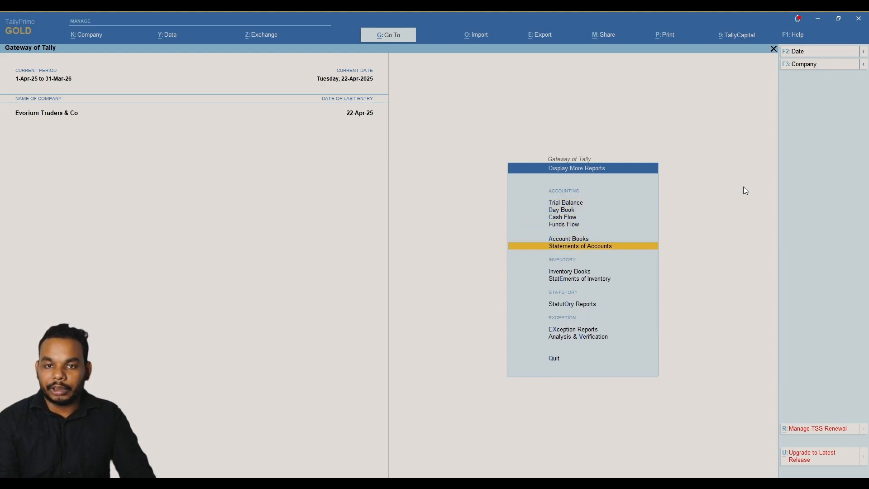
{"action": "key", "text": "Return"}
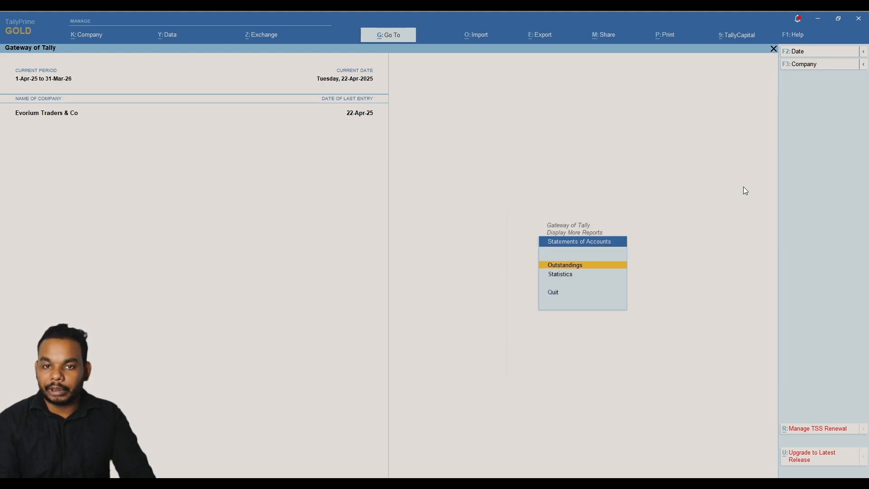
{"action": "key", "text": "Return"}
{"action": "key", "text": "Return"}
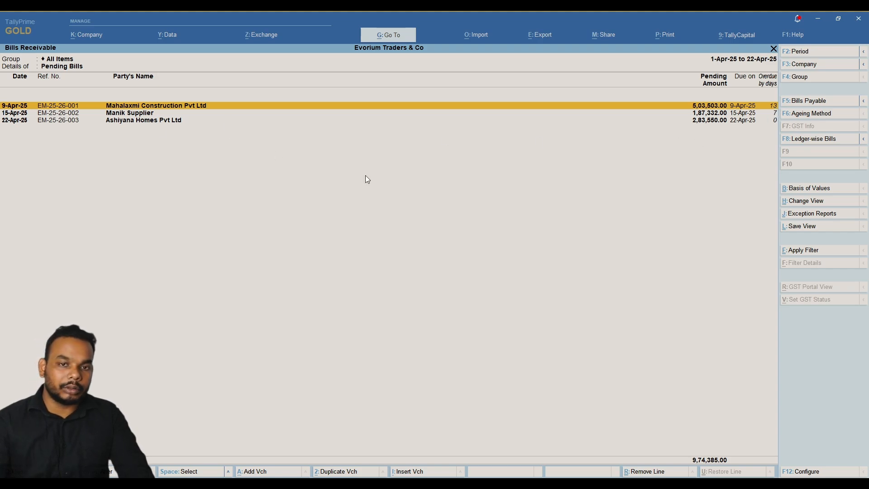
{"action": "key", "text": "shift+Return"}
{"action": "key", "text": "Down"}
{"action": "key", "text": "Return"}
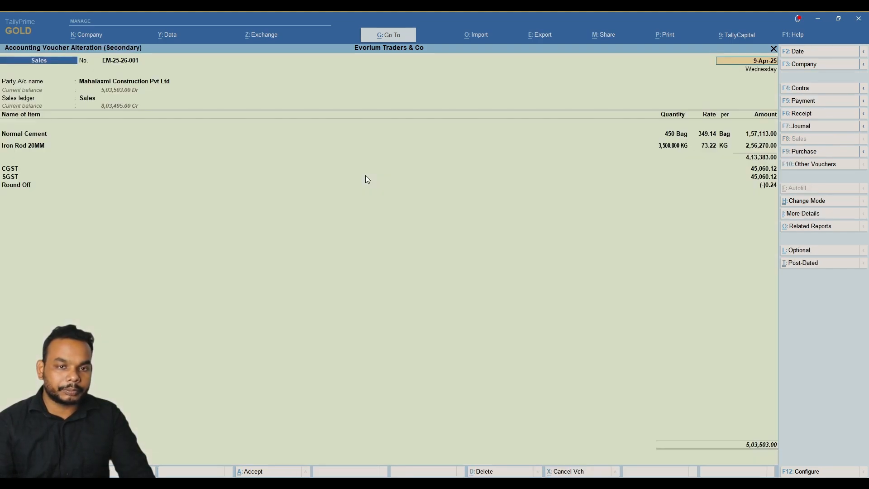
Open Mahalaxmi Construction's ledger from the invoice, review its credit period, and quit without saving.
{"action": "key", "text": "Return"}
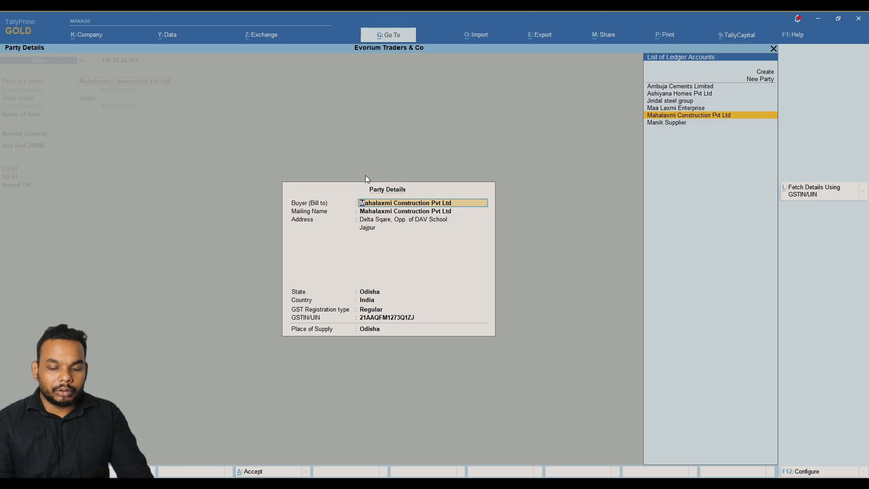
{"action": "key", "text": "Escape"}
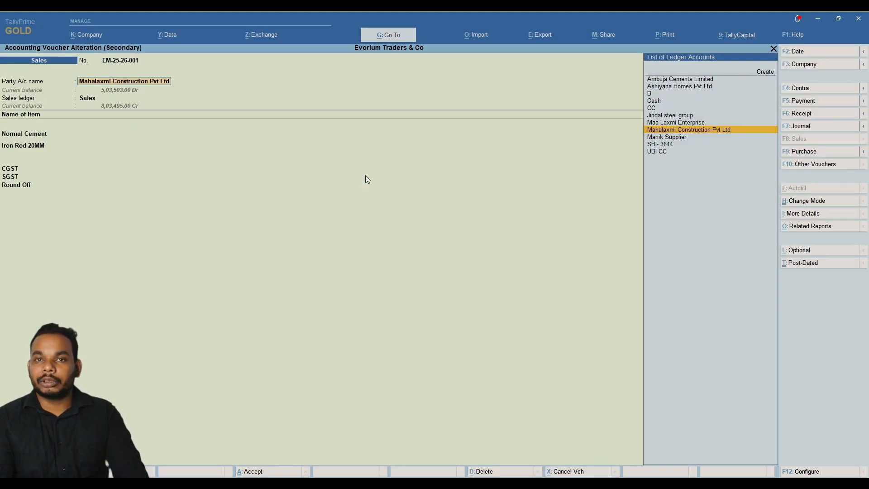
{"action": "key", "text": "ctrl+Return"}
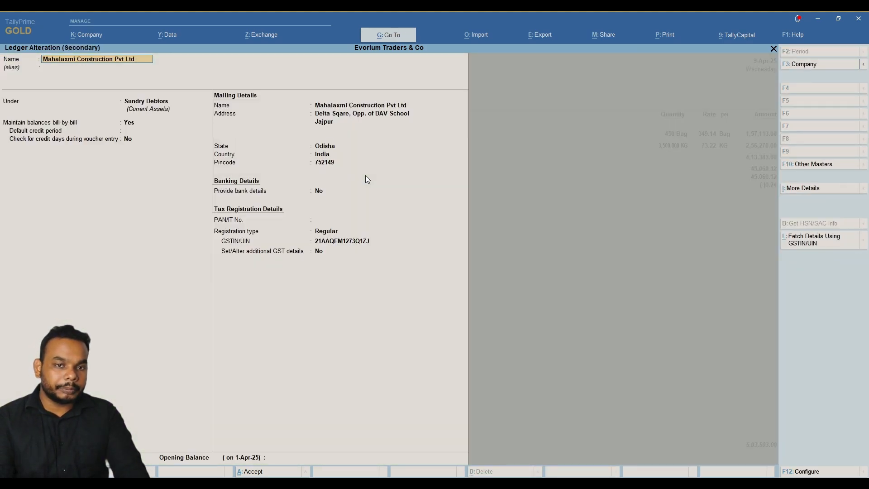
{"action": "key", "text": "Return"}
{"action": "key", "text": "Return"}
{"action": "key", "text": "Return"}
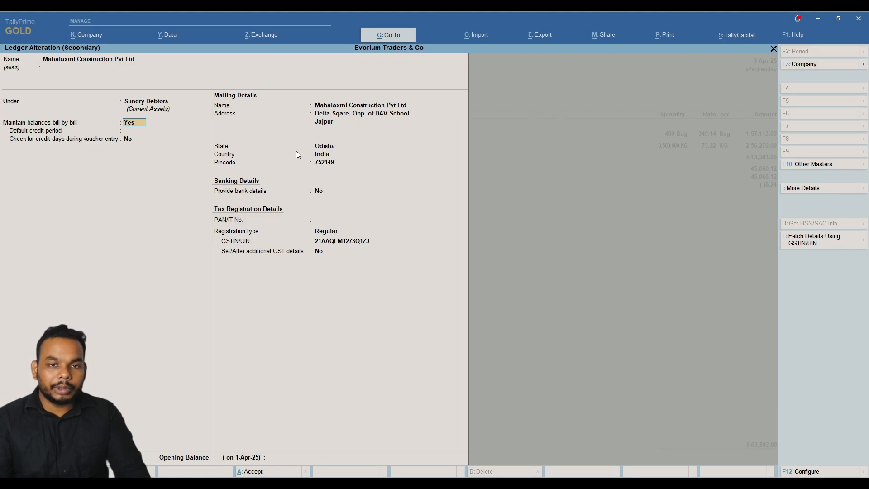
{"action": "key", "text": "Return"}
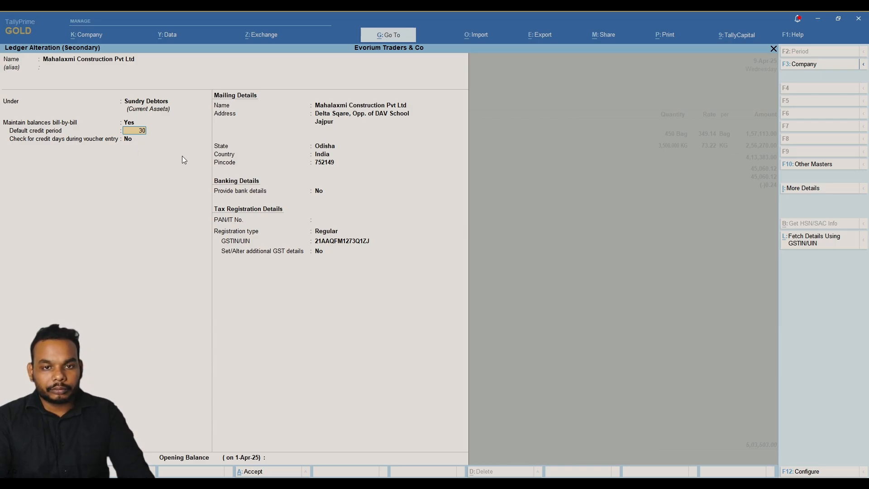
{"action": "key", "text": "Escape"}
{"action": "key", "text": "Escape"}
{"action": "key", "text": "Return"}
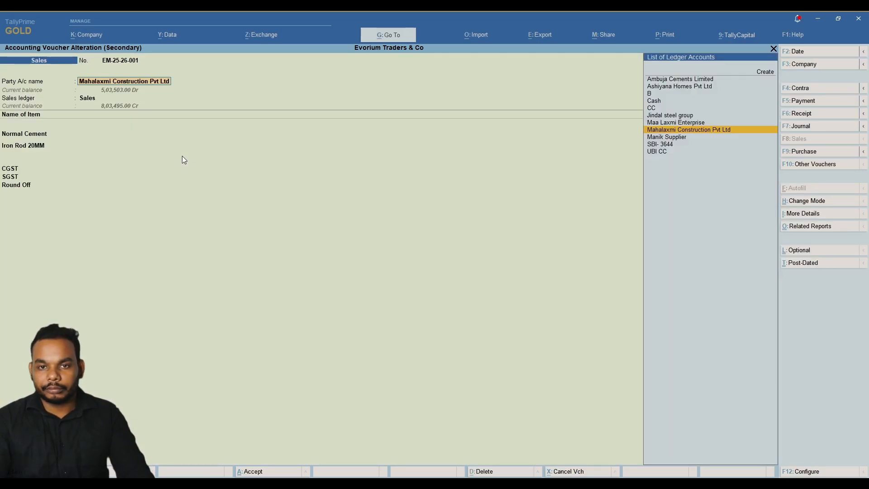
{"action": "key", "text": "Escape"}
{"action": "key", "text": "Escape"}
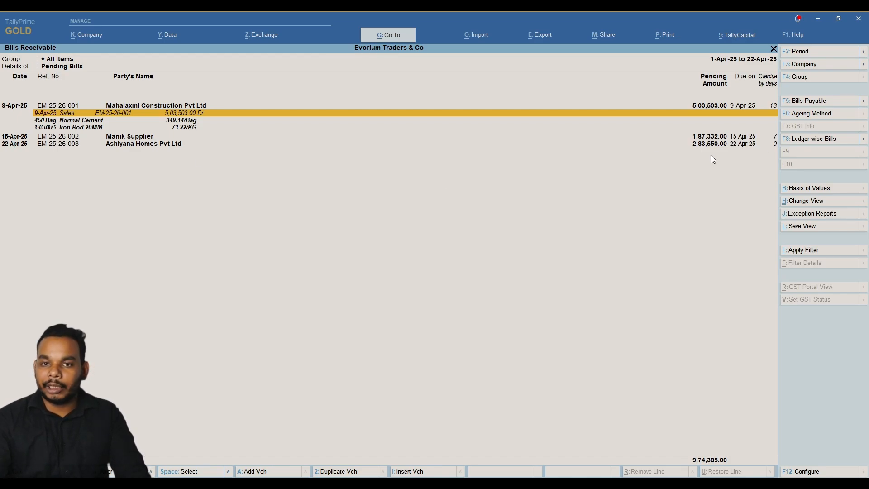
Age bills receivable by bill date in 0–5, 5–10, 10–30 and 30+ day slabs, collapsing bill details.
{"action": "left_click", "coordinate": [830, 114]}
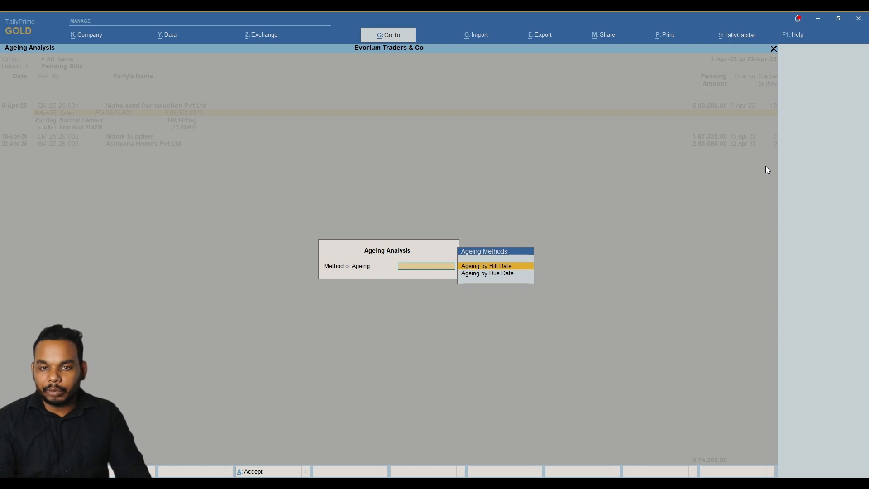
{"action": "key", "text": "Down"}
{"action": "key", "text": "Up"}
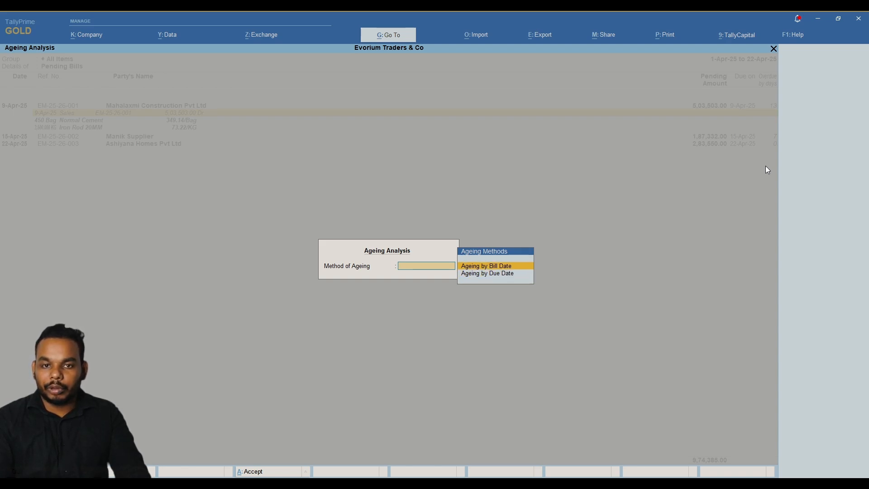
{"action": "key", "text": "Return"}
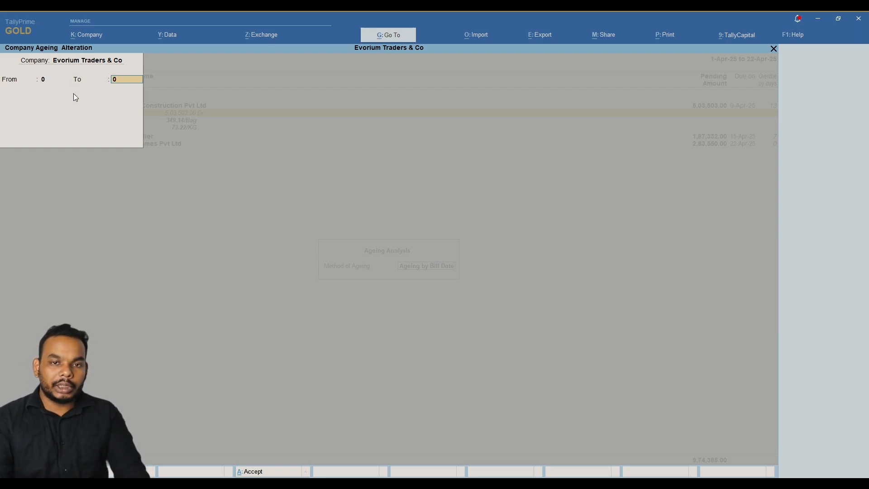
{"action": "type", "text": "5"}
{"action": "key", "text": "Return"}
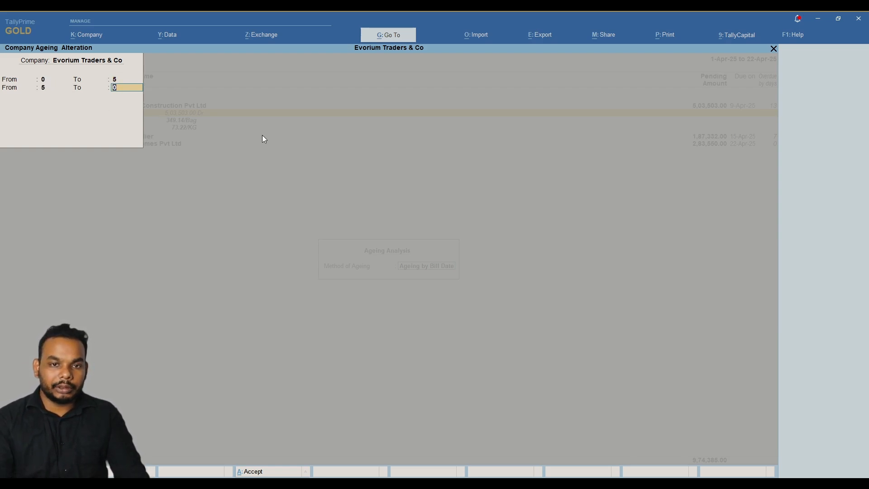
{"action": "type", "text": "10"}
{"action": "key", "text": "Return"}
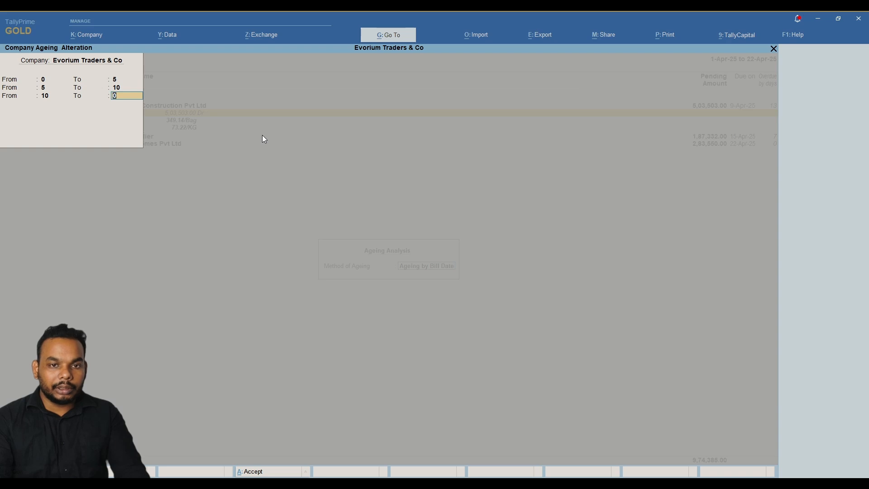
{"action": "key", "text": "Return"}
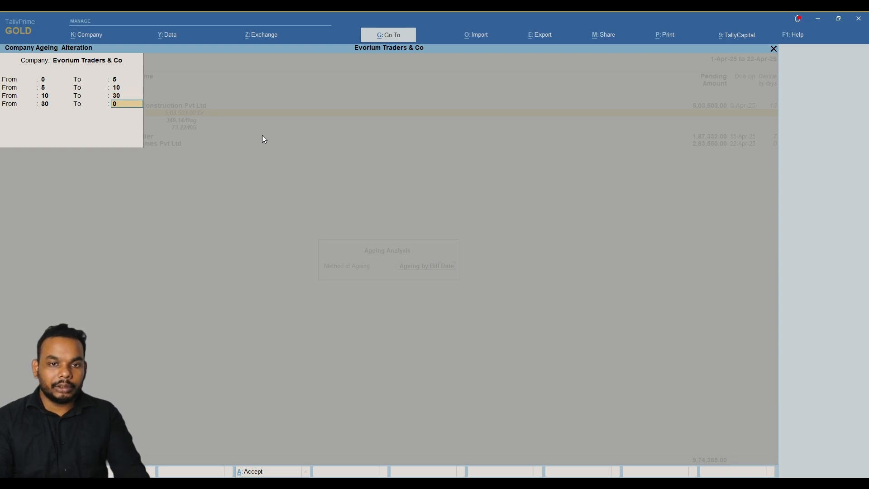
{"action": "key", "text": "Return"}
{"action": "key", "text": "Return"}
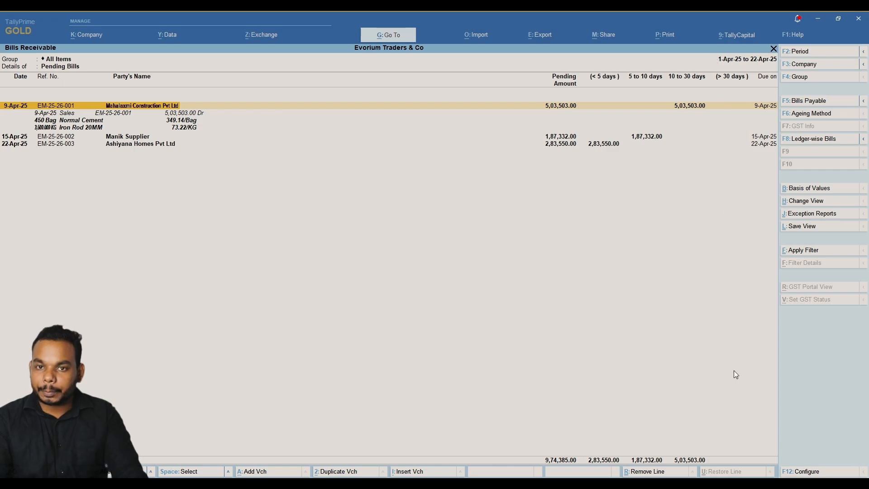
{"action": "key", "text": "alt+F5"}
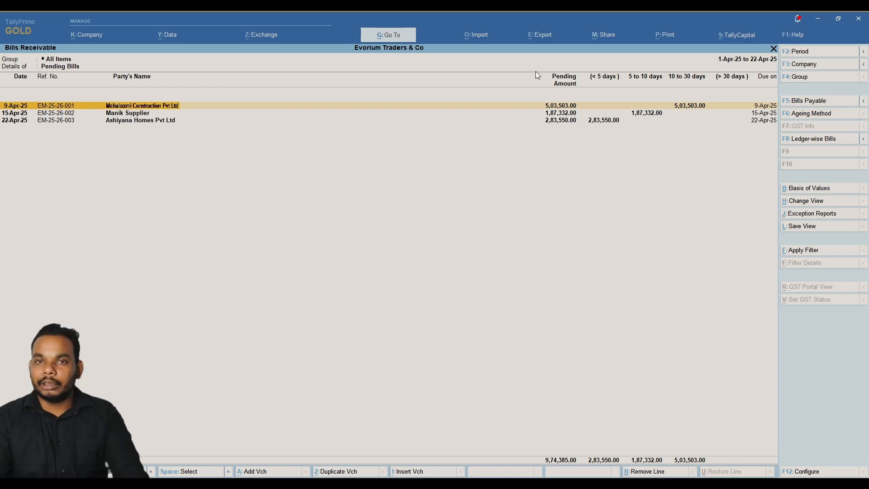
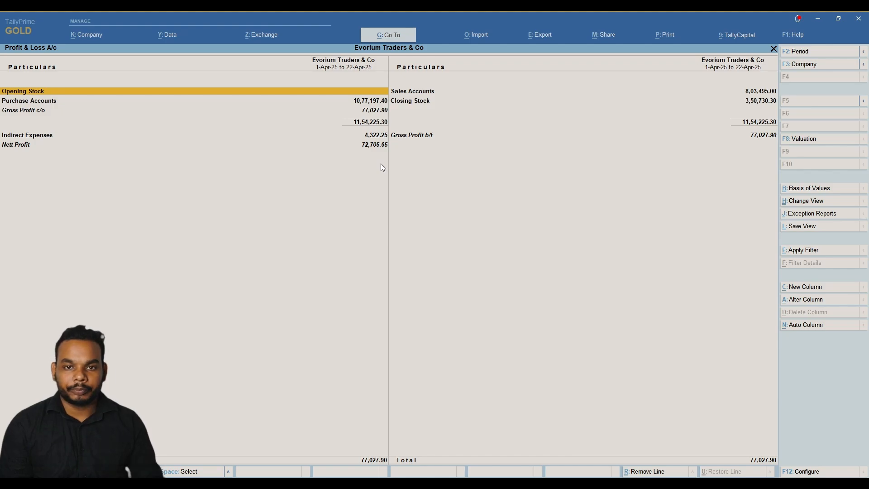
Leave the Profit & Loss report (net profit 72,705.65) for the UBI cash credit statement in Acrobat.
{"action": "key", "text": "alt+g"}
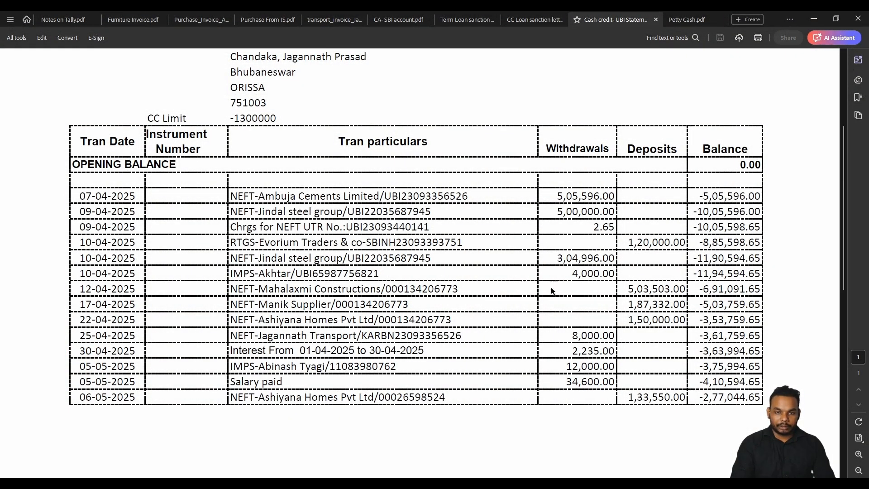
{"action": "left_click_drag", "start_coordinate": [559, 275], "coordinate": [700, 273]}
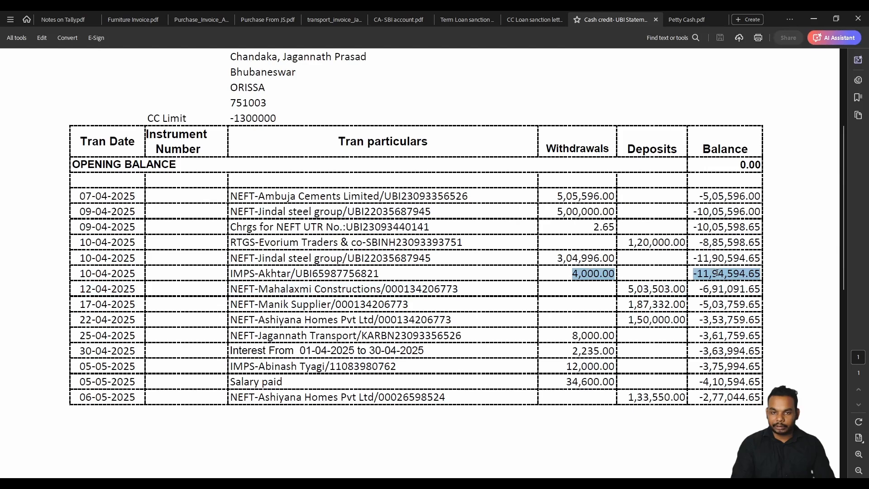
{"action": "right_click", "coordinate": [717, 273]}
{"action": "left_click", "coordinate": [376, 302]}
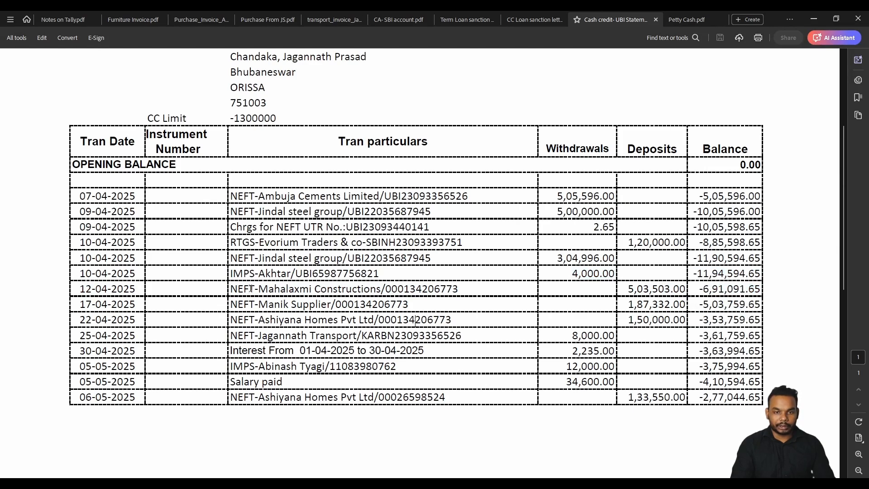
{"action": "left_click_drag", "start_coordinate": [239, 289], "coordinate": [549, 299]}
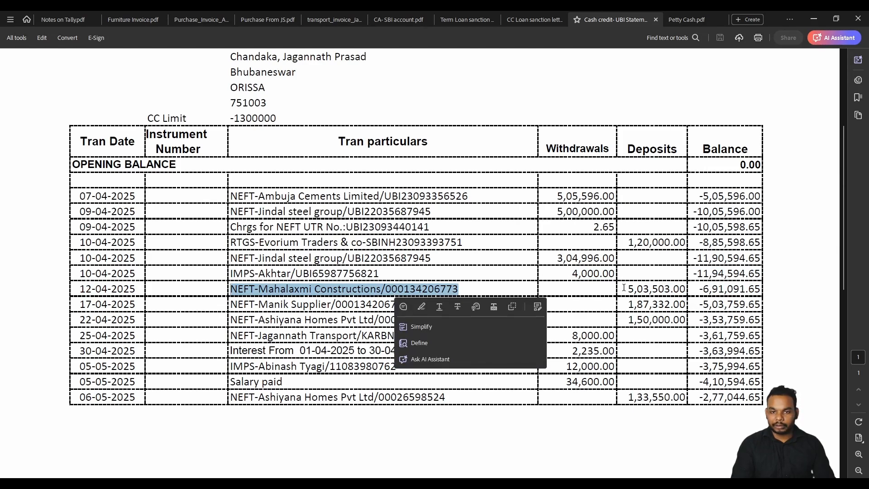
{"action": "left_click_drag", "start_coordinate": [625, 288], "coordinate": [680, 289]}
{"action": "left_click_drag", "start_coordinate": [258, 304], "coordinate": [332, 305]}
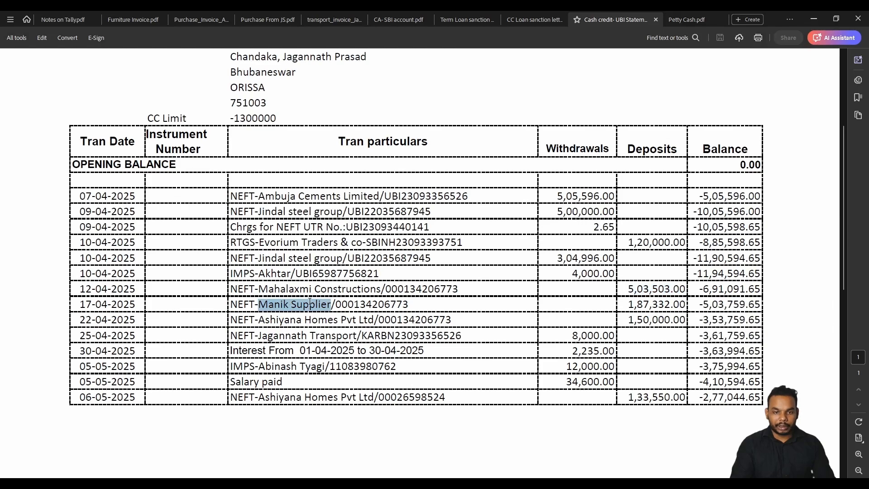
{"action": "left_click_drag", "start_coordinate": [628, 304], "coordinate": [688, 305]}
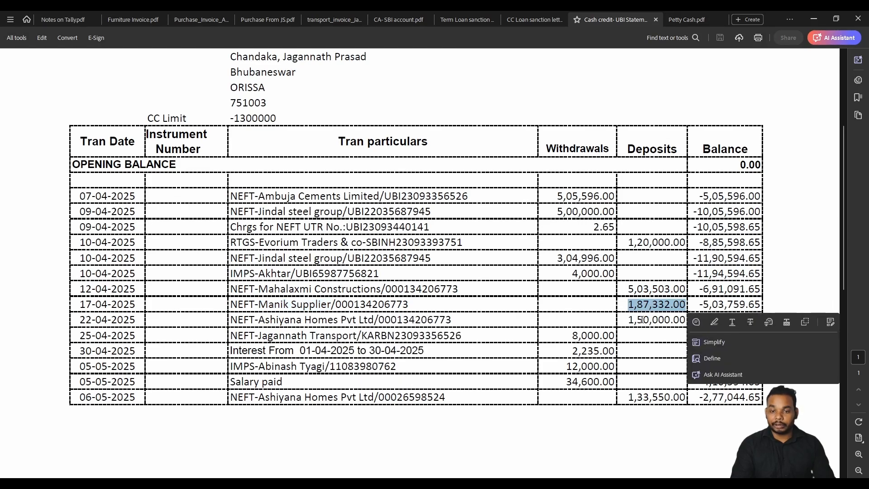
{"action": "left_click_drag", "start_coordinate": [259, 320], "coordinate": [357, 321]}
{"action": "left_click_drag", "start_coordinate": [628, 319], "coordinate": [666, 320]}
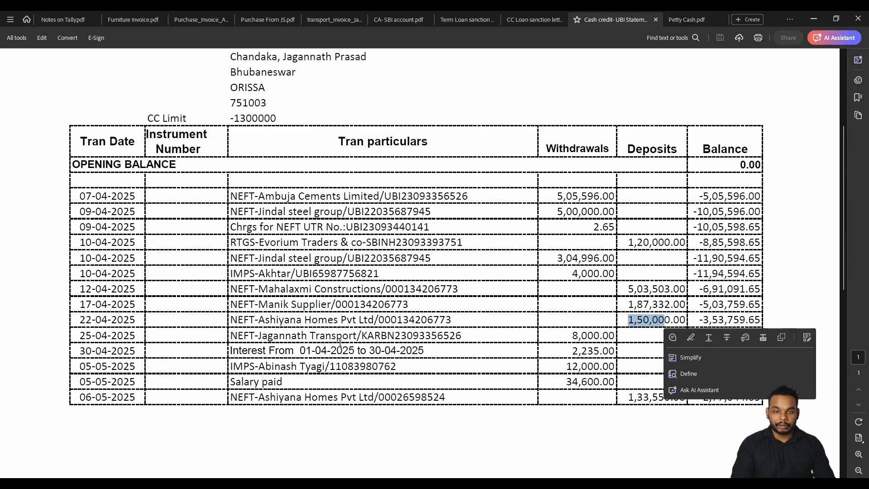
{"action": "left_click_drag", "start_coordinate": [259, 336], "coordinate": [438, 336]}
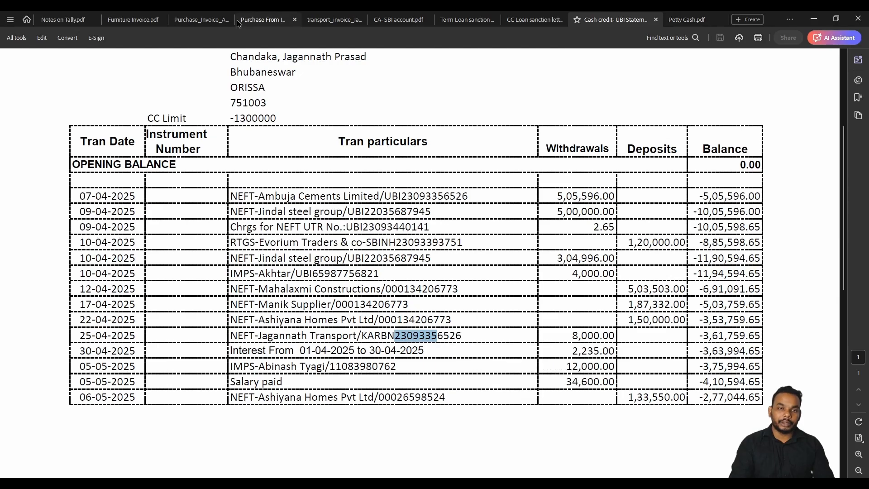
Bring up the transport invoice PDF and scroll through its contents.
{"action": "left_click", "coordinate": [319, 20]}
{"action": "scroll", "coordinate": [381, 169], "scroll_direction": "down", "scroll_amount": 5}
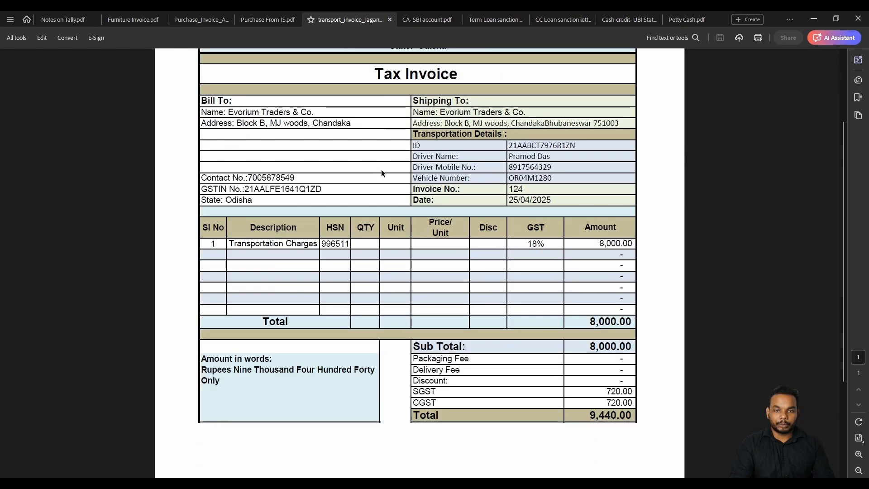
{"action": "scroll", "coordinate": [381, 180], "scroll_direction": "up", "scroll_amount": 2}
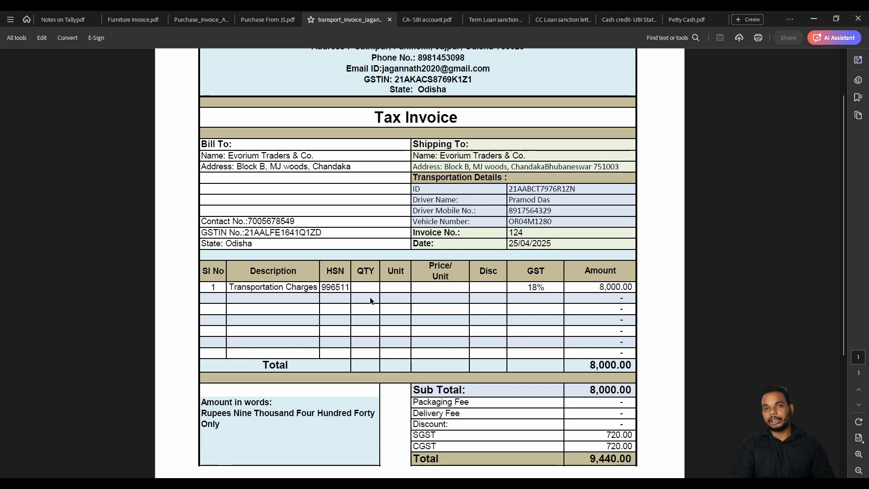
{"action": "scroll", "coordinate": [371, 299], "scroll_direction": "up", "scroll_amount": 2}
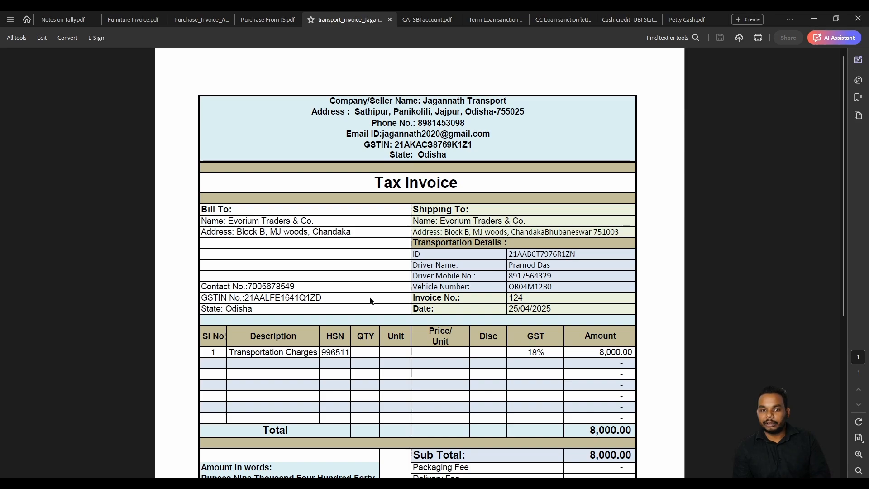
{"action": "scroll", "coordinate": [411, 302], "scroll_direction": "down", "scroll_amount": 1}
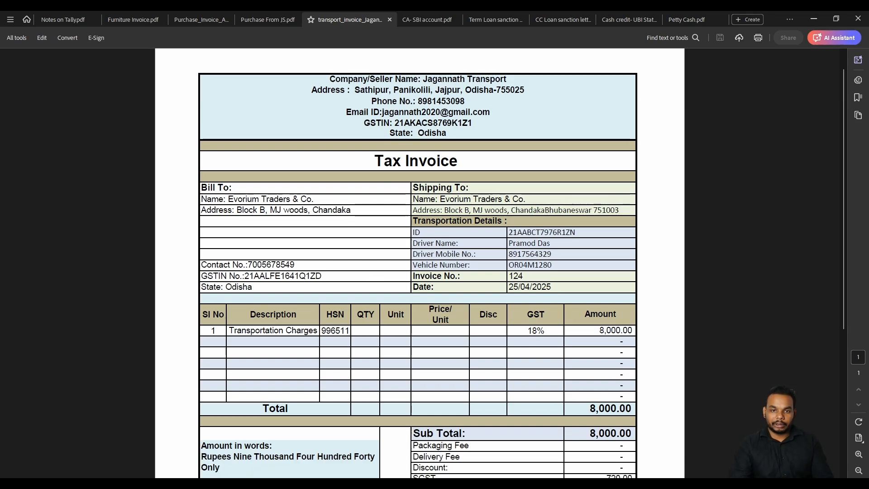
{"action": "scroll", "coordinate": [417, 302], "scroll_direction": "down", "scroll_amount": 4}
{"action": "scroll", "coordinate": [421, 303], "scroll_direction": "down", "scroll_amount": 2}
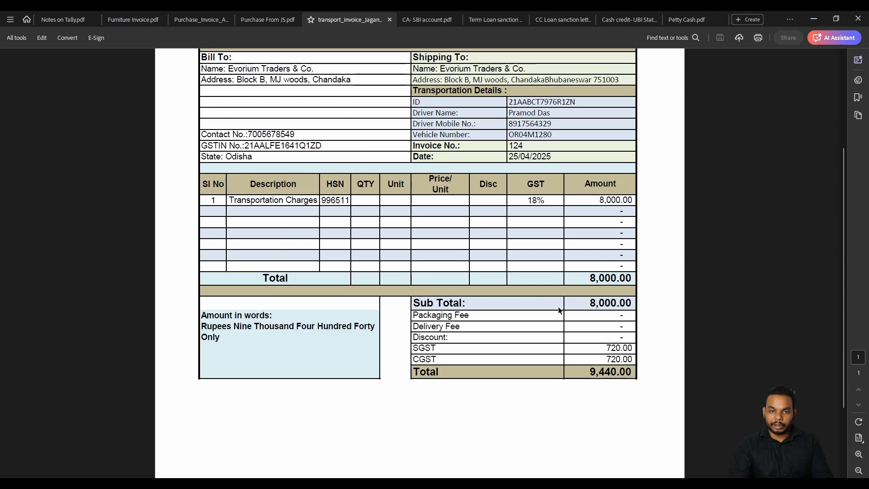
Highlight the 8,000.00 line total, the SGST/CGST amounts and the 9,440.00 invoice total.
{"action": "left_click_drag", "start_coordinate": [585, 278], "coordinate": [632, 279]}
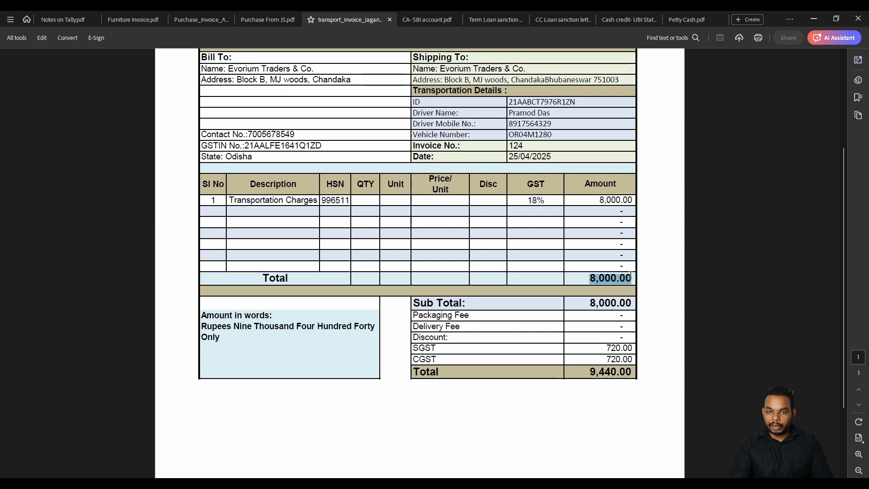
{"action": "left_click_drag", "start_coordinate": [606, 348], "coordinate": [632, 360]}
{"action": "left_click", "coordinate": [607, 360]}
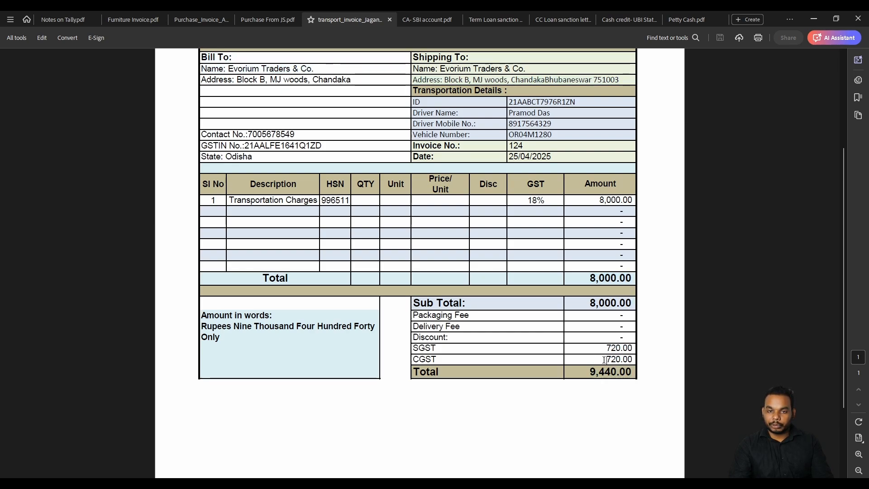
{"action": "left_click_drag", "start_coordinate": [587, 377], "coordinate": [633, 374]}
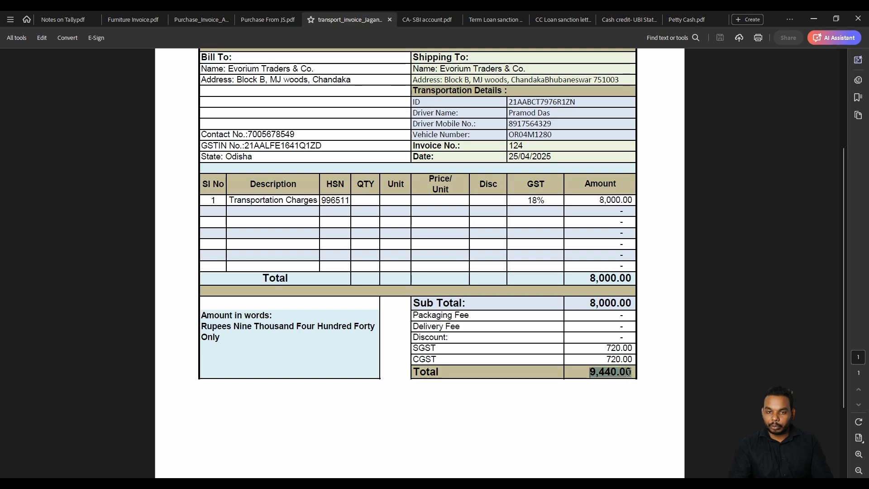
{"action": "left_click", "coordinate": [571, 396]}
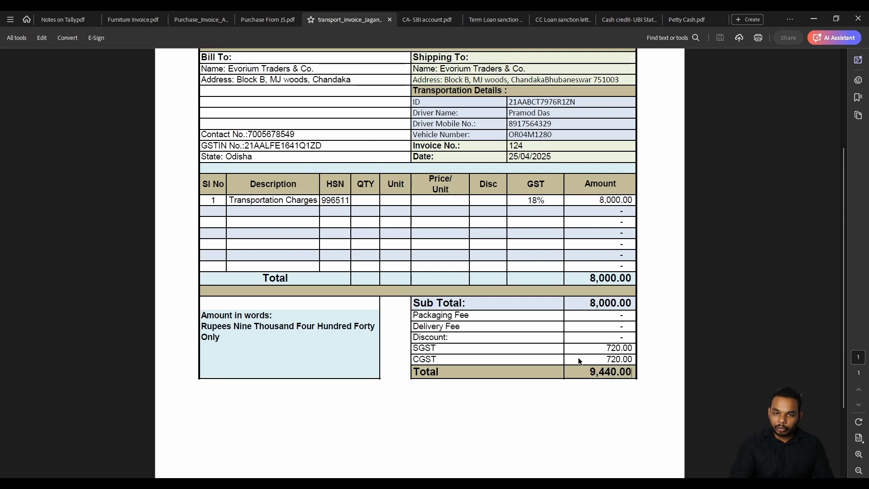
Recheck the 9,440.00 total, the 8,000.00 Sub Total and the SGST tax row.
{"action": "left_click_drag", "start_coordinate": [583, 373], "coordinate": [633, 372]}
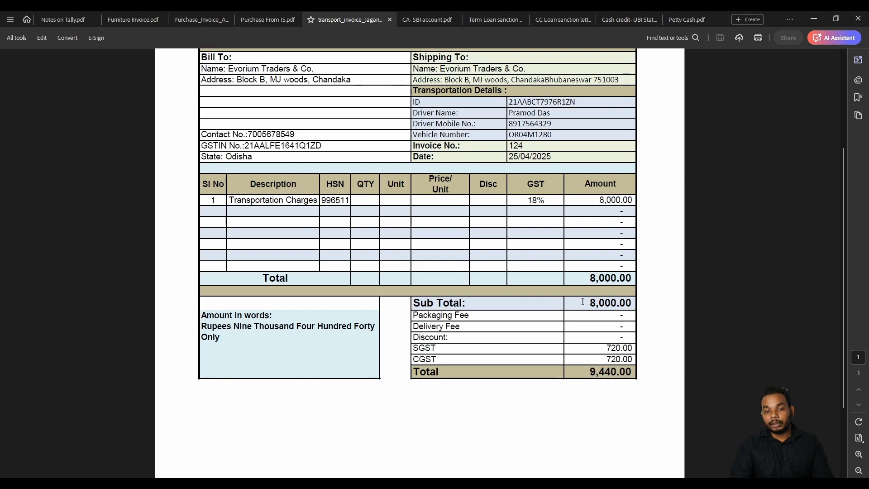
{"action": "left_click_drag", "start_coordinate": [588, 302], "coordinate": [627, 301]}
{"action": "left_click_drag", "start_coordinate": [607, 347], "coordinate": [633, 360]}
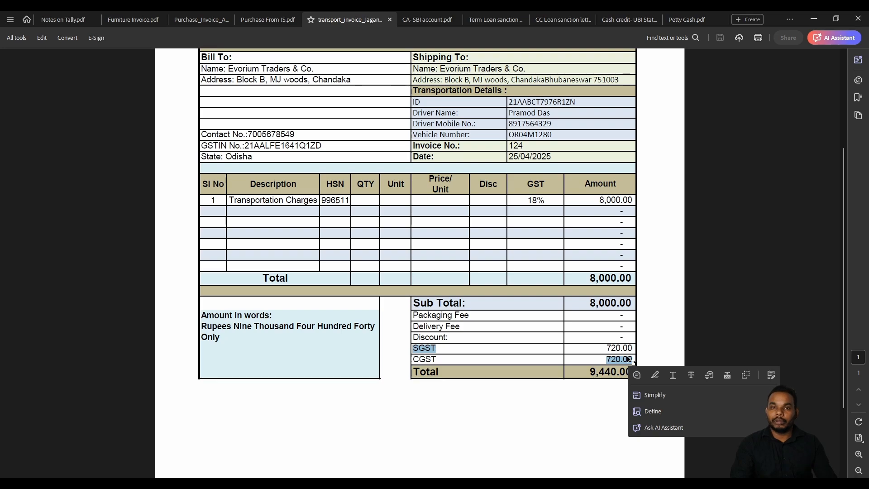
{"action": "left_click", "coordinate": [611, 360]}
{"action": "left_click_drag", "start_coordinate": [607, 348], "coordinate": [633, 360]}
{"action": "left_click", "coordinate": [607, 351]}
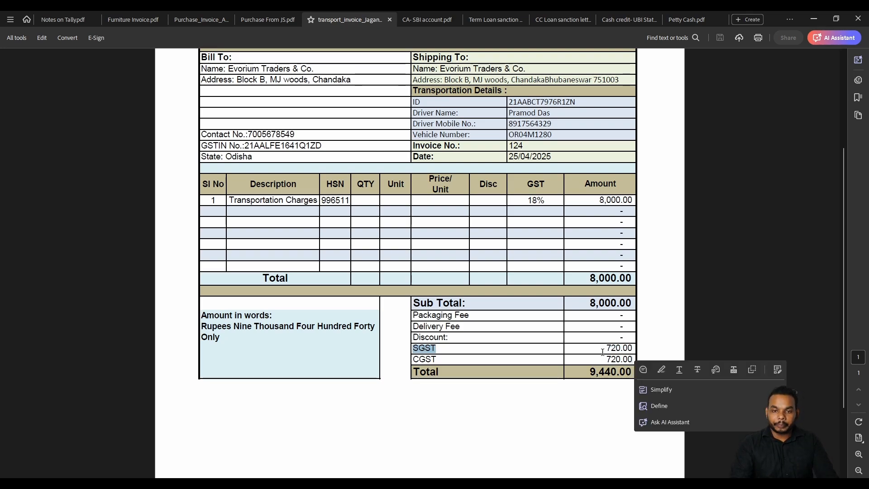
Scroll back up the invoice and switch to the CC loan sanction letter.
{"action": "scroll", "coordinate": [593, 331], "scroll_direction": "up", "scroll_amount": 1}
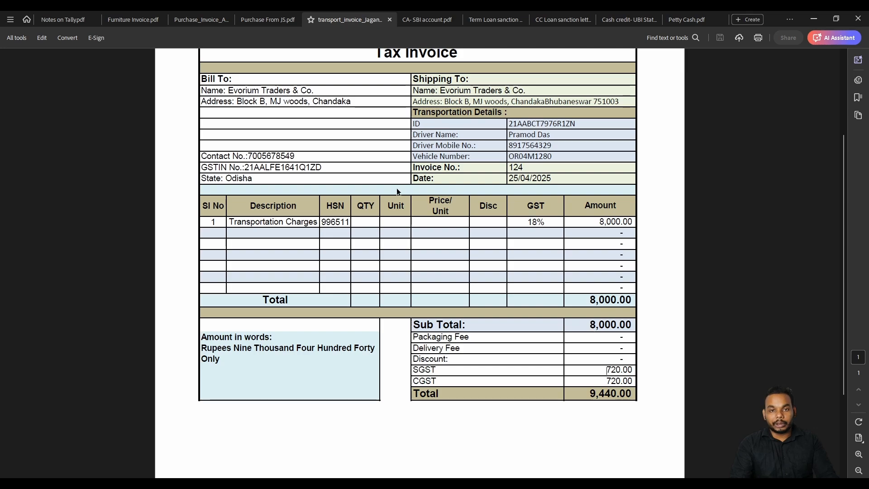
{"action": "scroll", "coordinate": [514, 162], "scroll_direction": "up", "scroll_amount": 3}
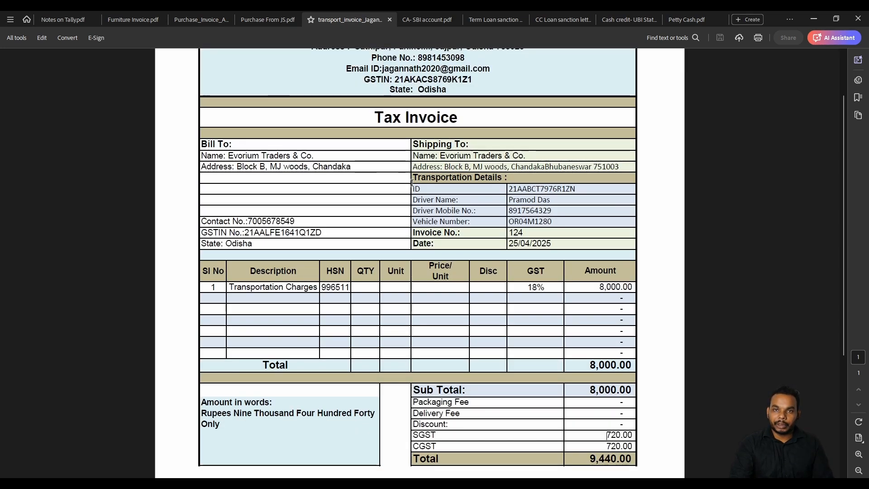
{"action": "scroll", "coordinate": [412, 183], "scroll_direction": "down", "scroll_amount": 2}
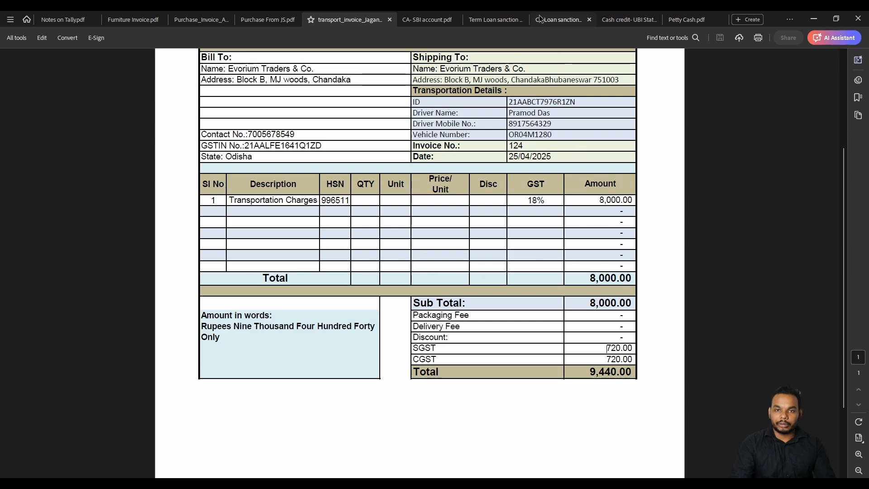
{"action": "left_click", "coordinate": [552, 20]}
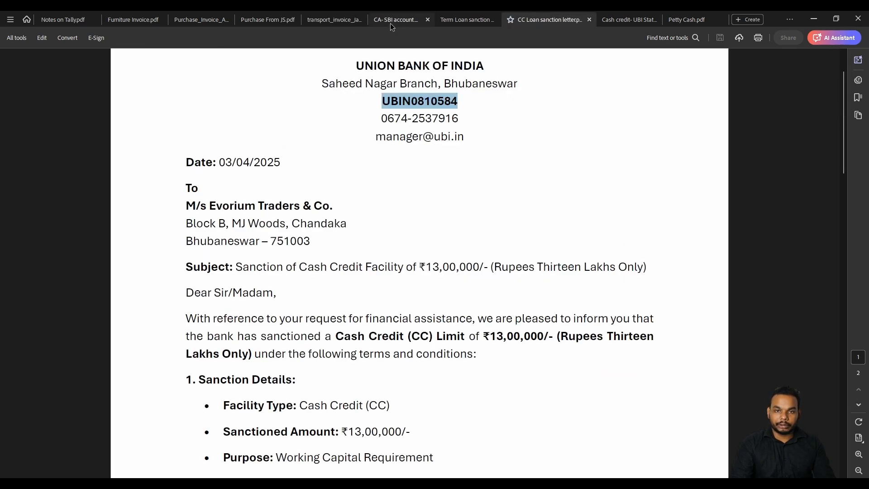
In the UBI cash credit statement, select the 2,235.00 amount and the 09-04 to 22-04 rows.
{"action": "left_click", "coordinate": [629, 19]}
{"action": "scroll", "coordinate": [520, 284], "scroll_direction": "down", "scroll_amount": 2}
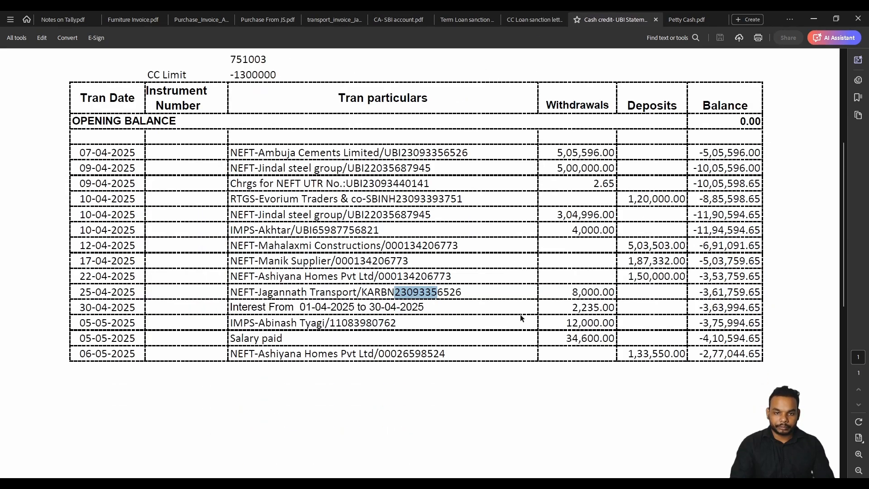
{"action": "left_click_drag", "start_coordinate": [571, 308], "coordinate": [614, 307]}
{"action": "left_click", "coordinate": [639, 230]}
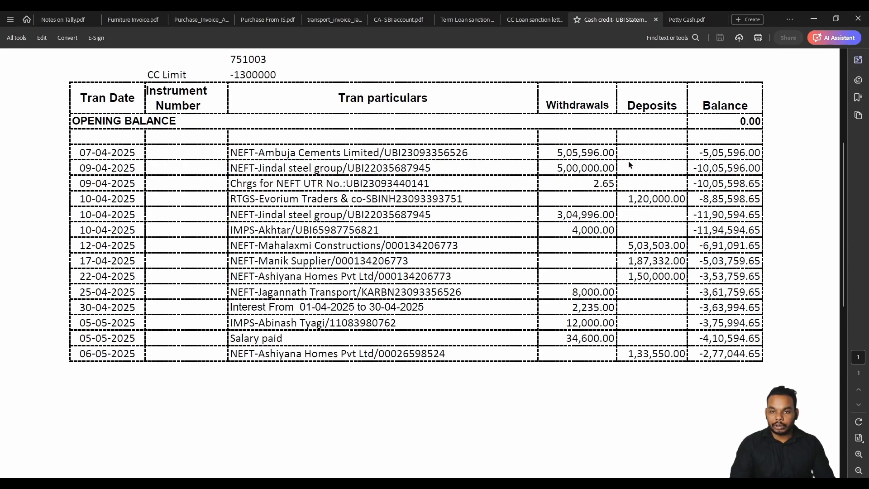
{"action": "left_click_drag", "start_coordinate": [693, 142], "coordinate": [752, 277]}
Try the AI Assistant and All tools panels on the selection, then close both.
{"action": "left_click", "coordinate": [735, 249]}
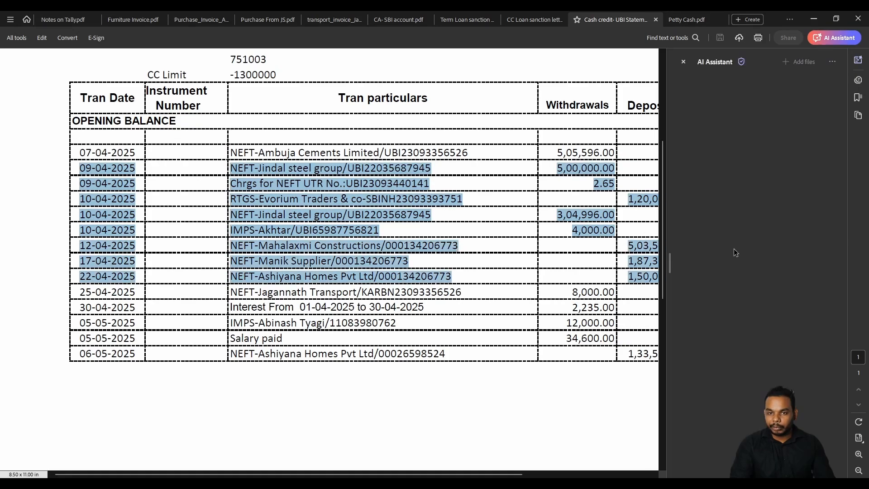
{"action": "left_click", "coordinate": [683, 62]}
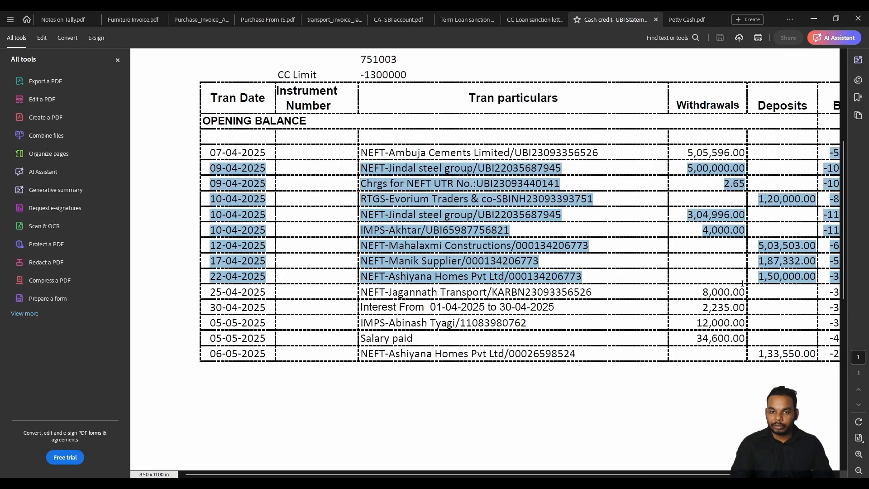
{"action": "left_click", "coordinate": [680, 280]}
{"action": "left_click", "coordinate": [118, 60]}
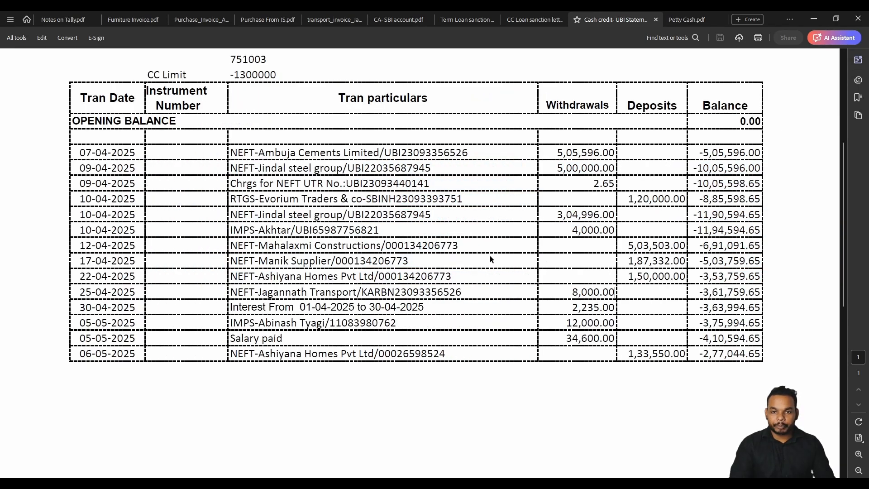
Check the 2,235.00 interest withdrawal, 05-05 IMPS transfer and 12-04 to 30-04 entries, then open the SBI statement.
{"action": "left_click_drag", "start_coordinate": [570, 307], "coordinate": [612, 308]}
{"action": "left_click", "coordinate": [506, 339]}
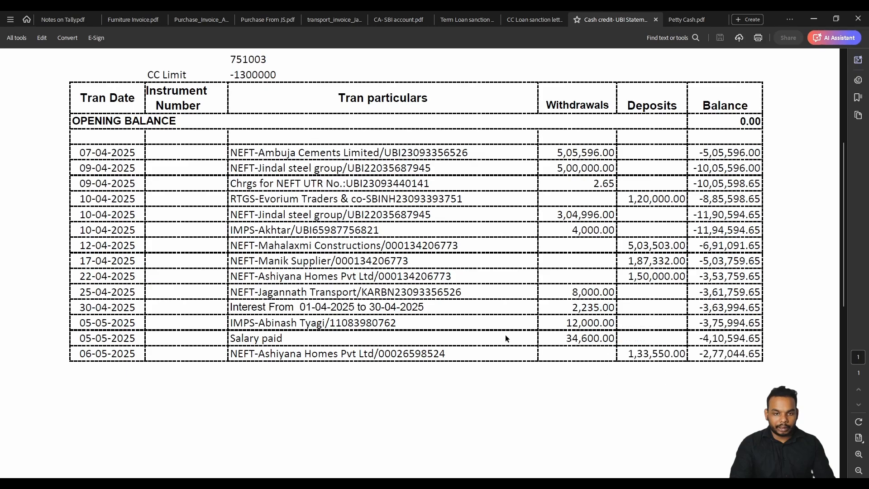
{"action": "left_click_drag", "start_coordinate": [233, 323], "coordinate": [317, 324]}
{"action": "left_click", "coordinate": [560, 323]}
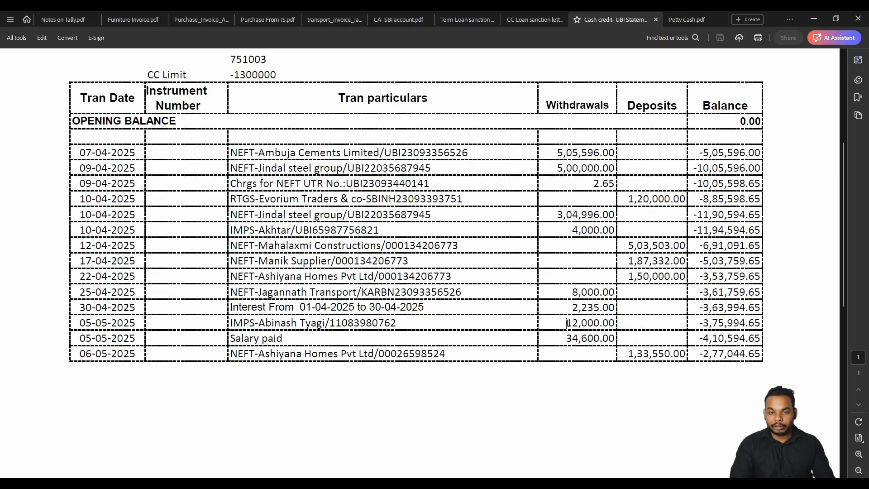
{"action": "left_click_drag", "start_coordinate": [80, 325], "coordinate": [137, 323]}
{"action": "left_click", "coordinate": [138, 312]}
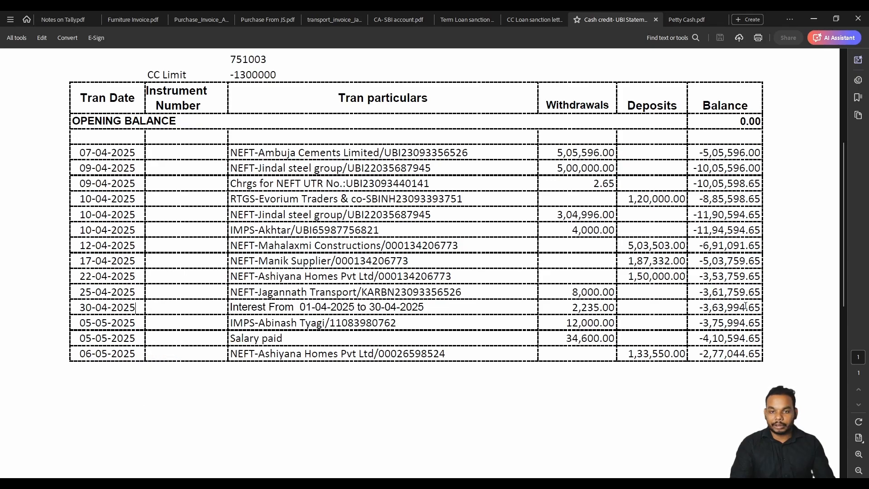
{"action": "left_click_drag", "start_coordinate": [756, 308], "coordinate": [365, 248]}
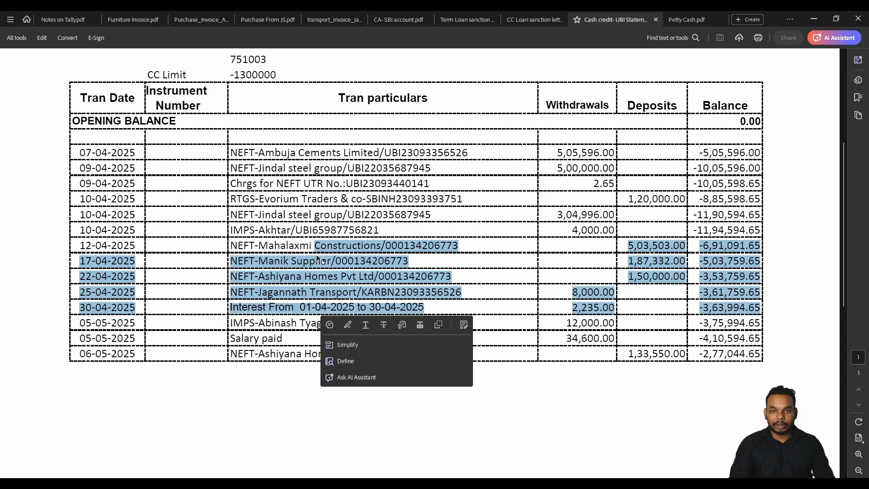
{"action": "left_click", "coordinate": [398, 20]}
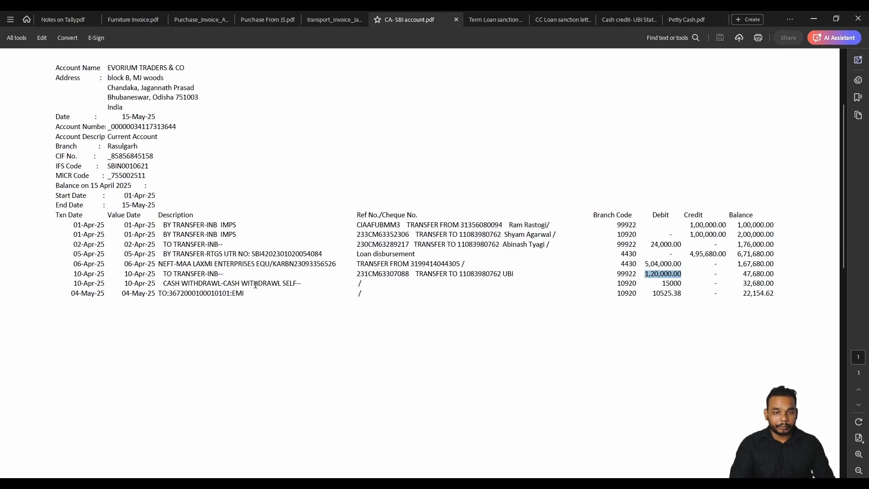
Mark the 10-Apr cash withdrawal and its 15000 debit, then switch to Petty Cash.pdf.
{"action": "left_click_drag", "start_coordinate": [163, 284], "coordinate": [314, 290]}
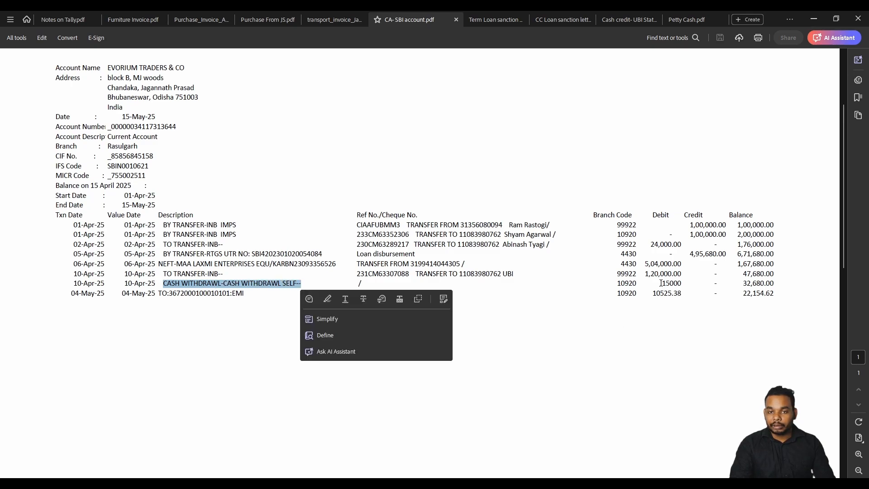
{"action": "left_click_drag", "start_coordinate": [662, 284], "coordinate": [683, 283]}
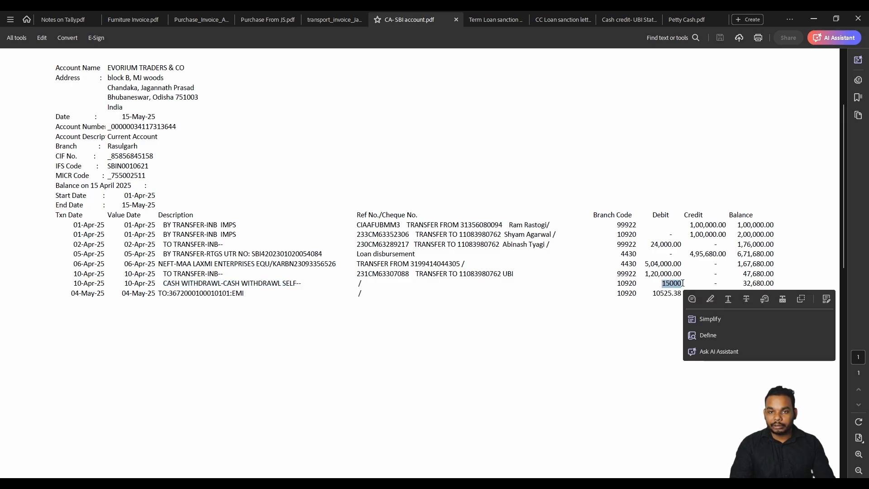
{"action": "left_click", "coordinate": [304, 299]}
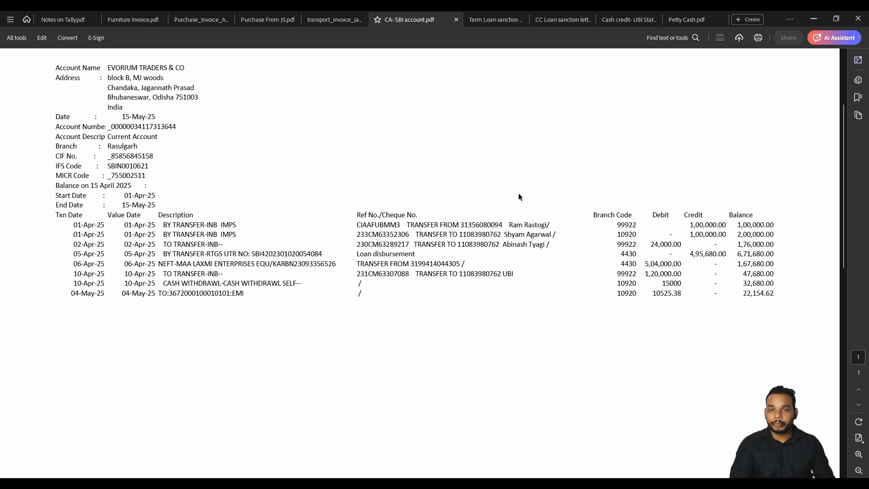
{"action": "left_click", "coordinate": [679, 19]}
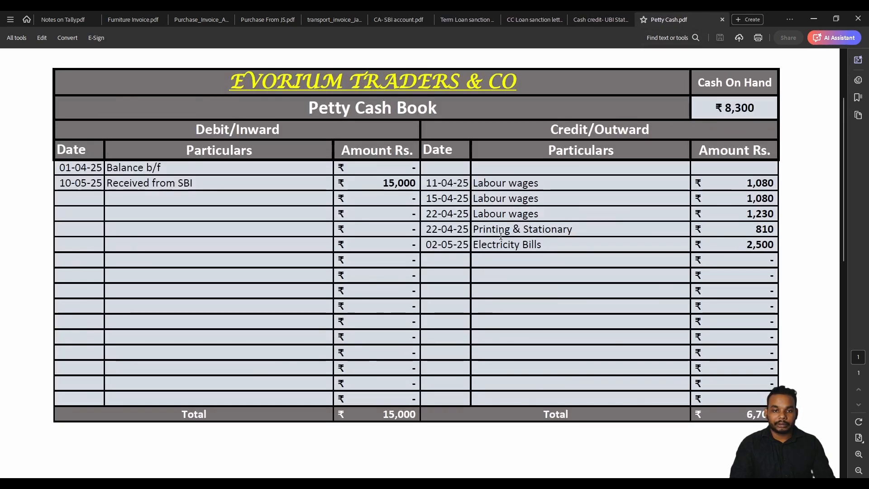
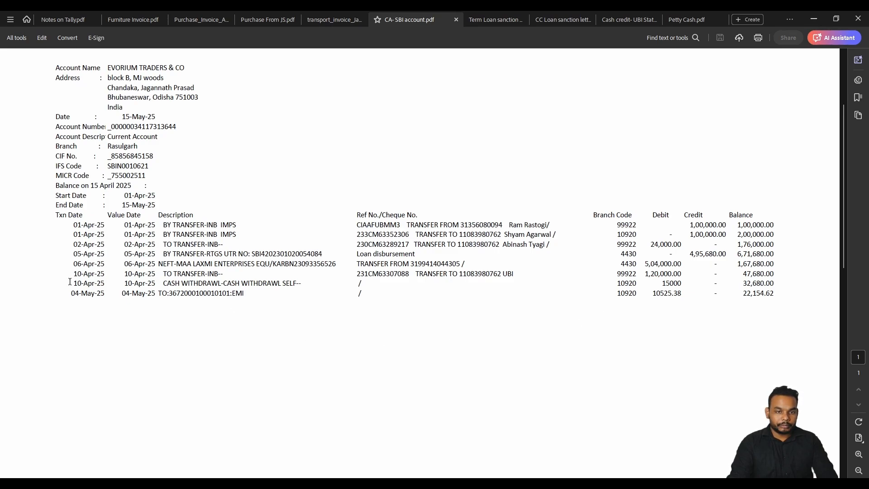
Select the cash withdrawal and EMI rows at the bottom of the statement.
{"action": "left_click_drag", "start_coordinate": [71, 282], "coordinate": [682, 284]}
{"action": "left_click", "coordinate": [736, 286]}
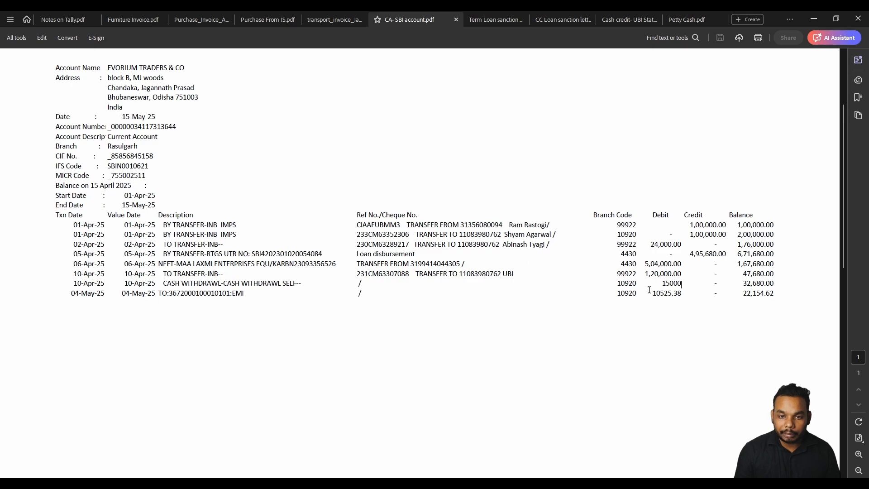
{"action": "left_click_drag", "start_coordinate": [664, 290], "coordinate": [682, 285]}
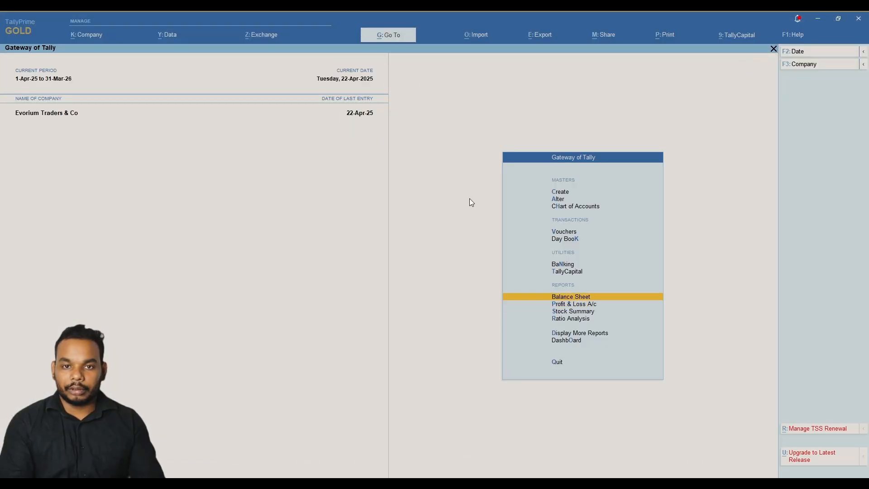
Start a Contra voucher in TallyPrime's voucher entry.
{"action": "key", "text": "Up"}
{"action": "key", "text": "Up"}
{"action": "key", "text": "Up"}
{"action": "key", "text": "Up"}
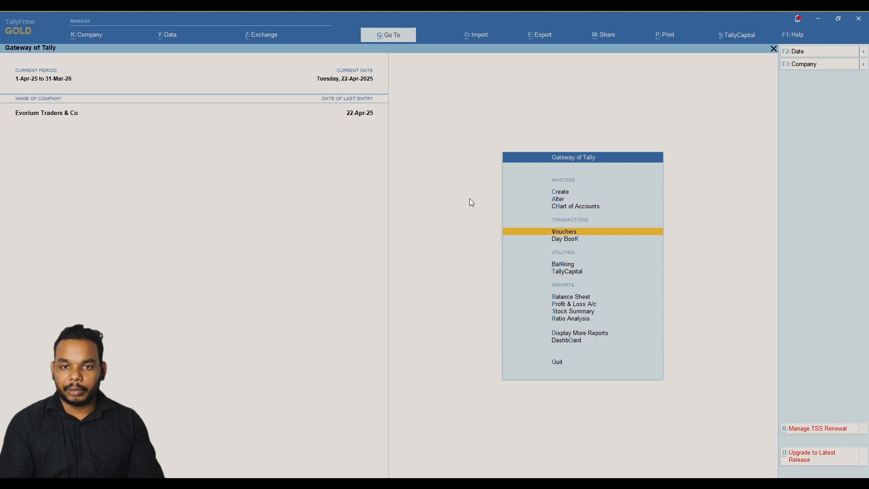
{"action": "key", "text": "Return"}
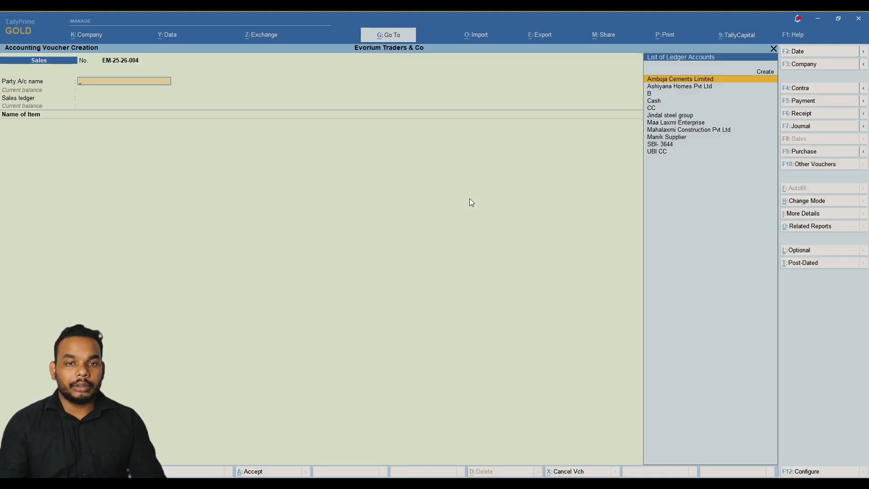
{"action": "key", "text": "F4"}
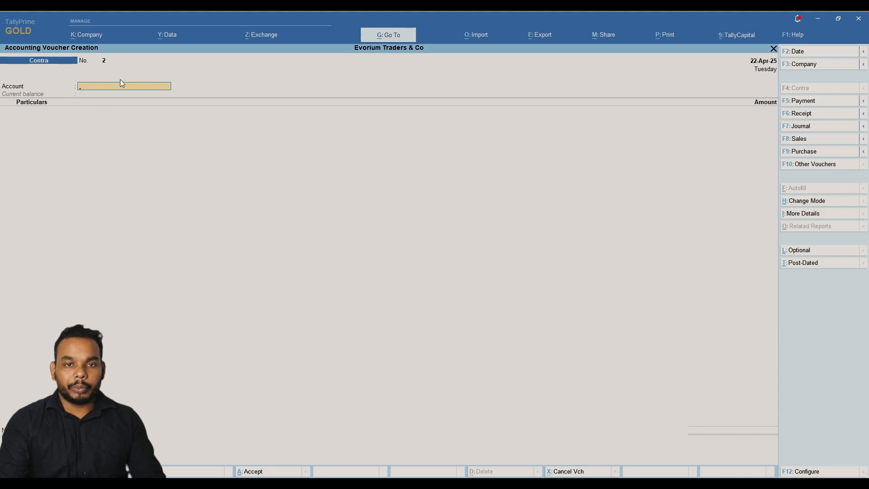
{"action": "type", "text": "Cas"}
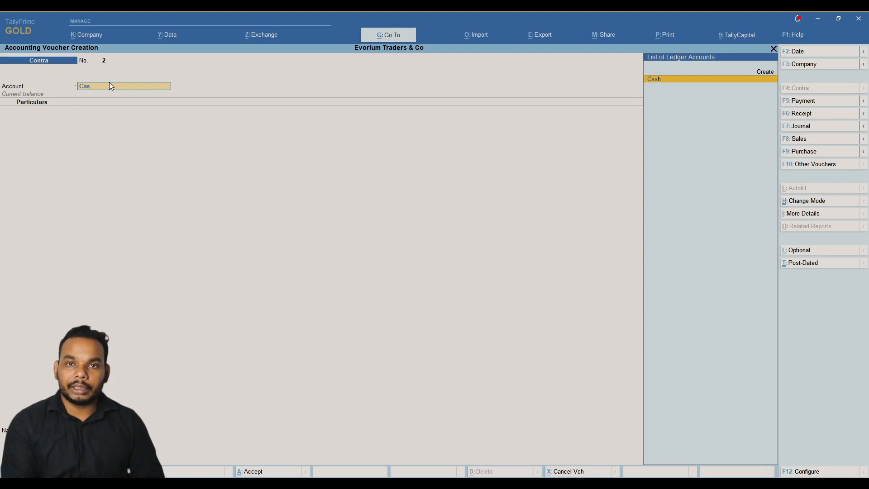
Create ledger Petty Cash under Cash-in-Hand as the contra account.
{"action": "key", "text": "alt+c"}
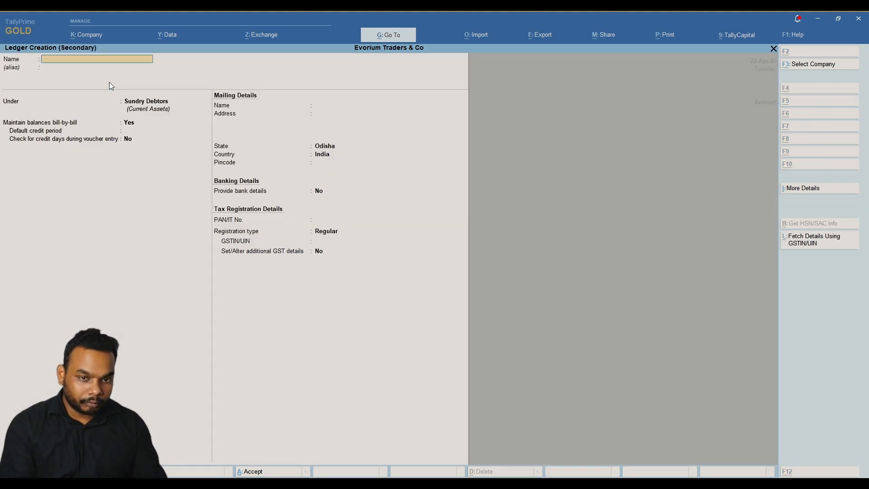
{"action": "type", "text": "Petty Cash"}
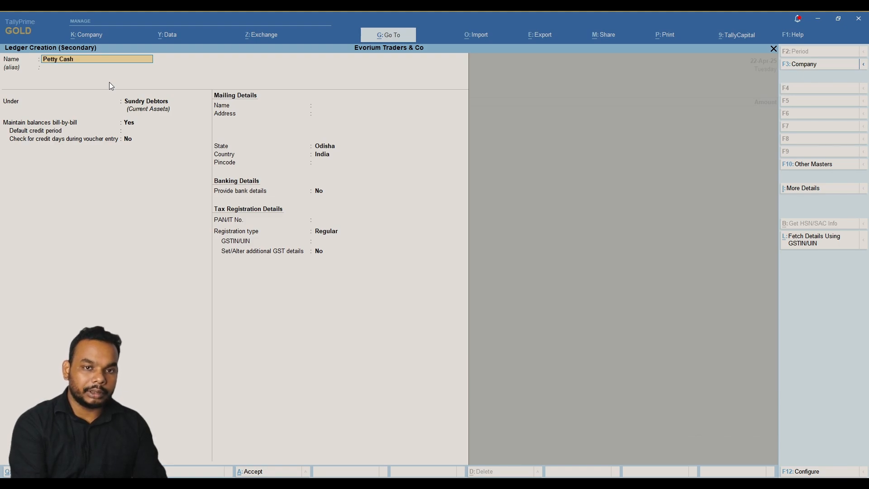
{"action": "key", "text": "Return"}
{"action": "key", "text": "Return"}
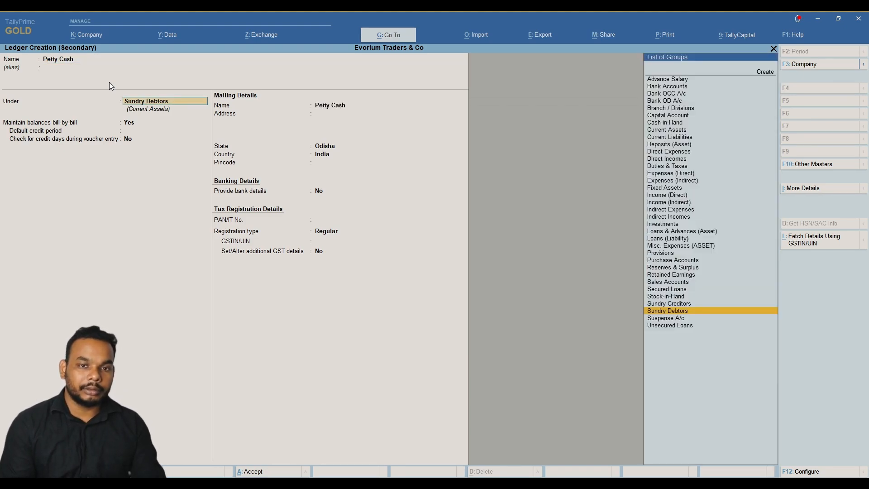
{"action": "type", "text": "cas"}
{"action": "key", "text": "Return"}
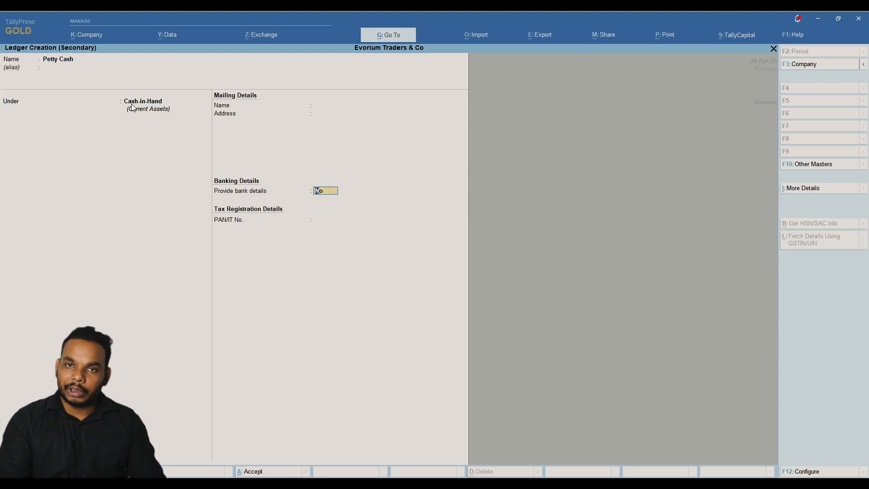
{"action": "key", "text": "ctrl+a"}
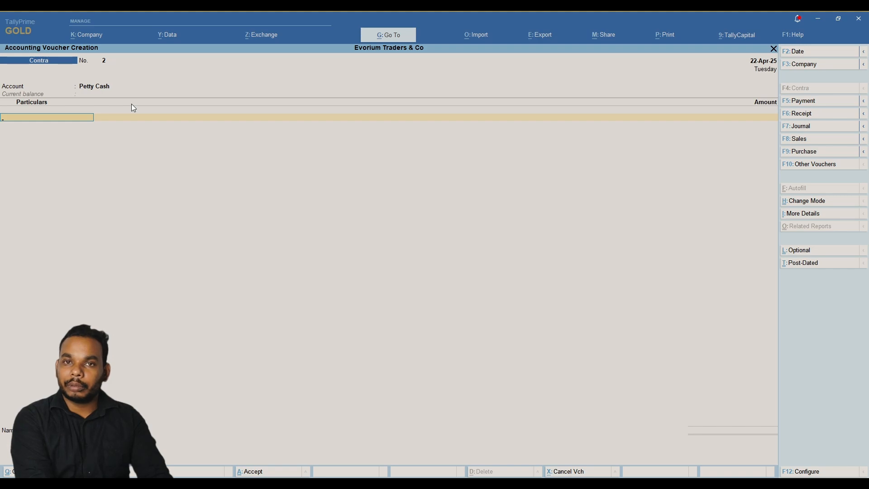
Enter SBI- 3644 with 15000 and accept its bank allocation.
{"action": "type", "text": "B"}
{"action": "key", "text": "Return"}
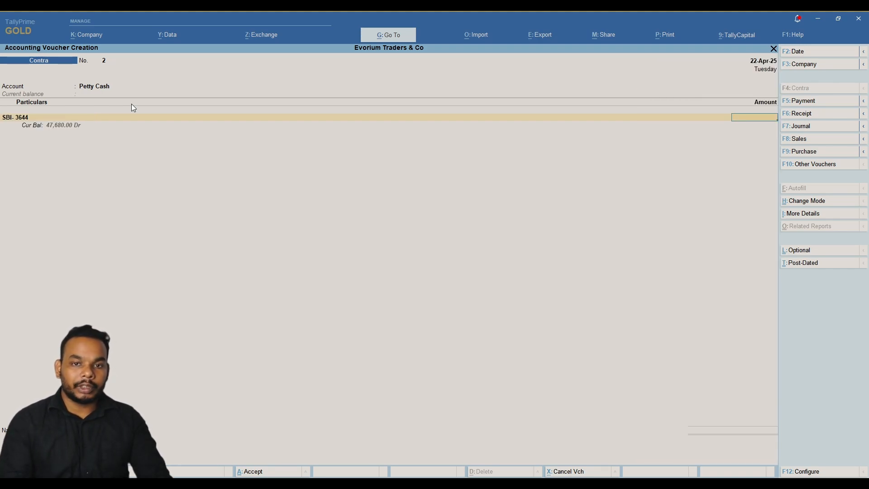
{"action": "type", "text": "15000"}
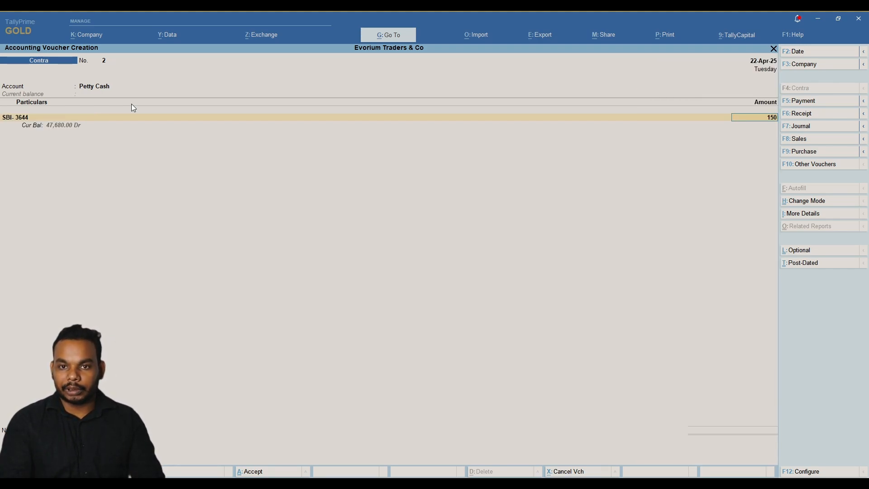
{"action": "key", "text": "alt"}
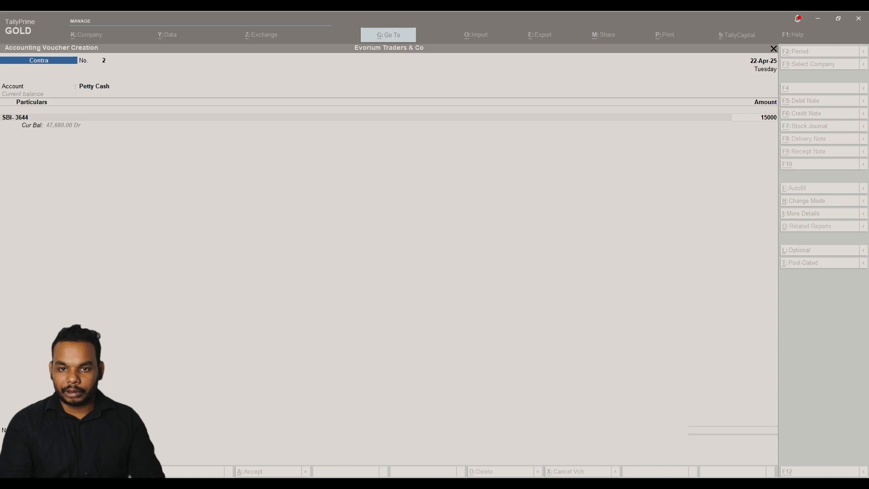
{"action": "key", "text": "Return"}
{"action": "key", "text": "Return"}
{"action": "key", "text": "Return"}
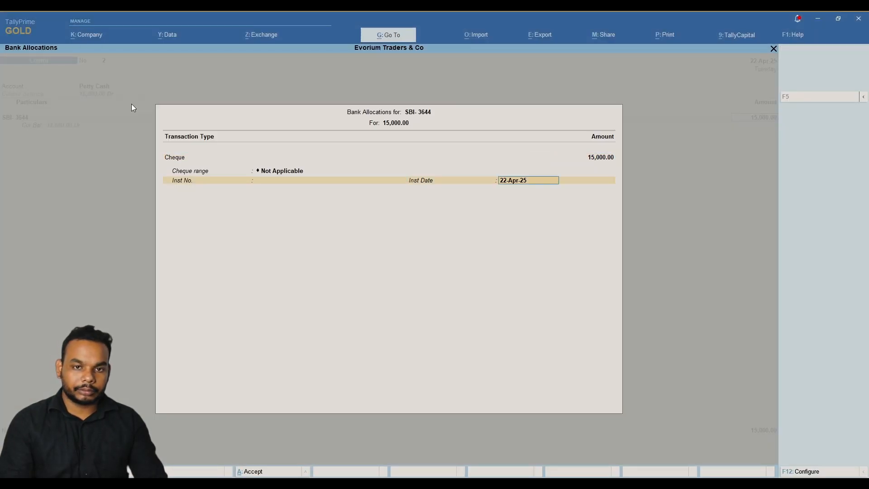
{"action": "key", "text": "Return"}
{"action": "key", "text": "Return"}
{"action": "key", "text": "Return"}
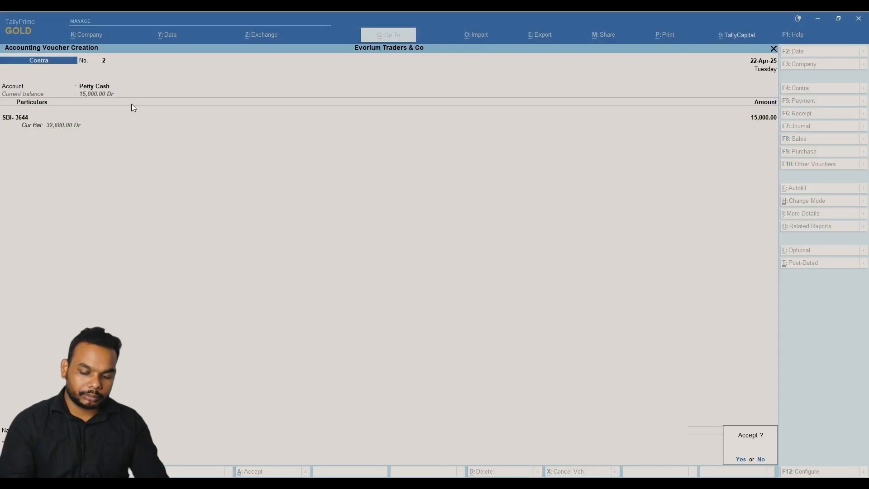
Add the narration and save contra voucher No. 2.
{"action": "key", "text": "Escape"}
{"action": "type", "text": "Bein"}
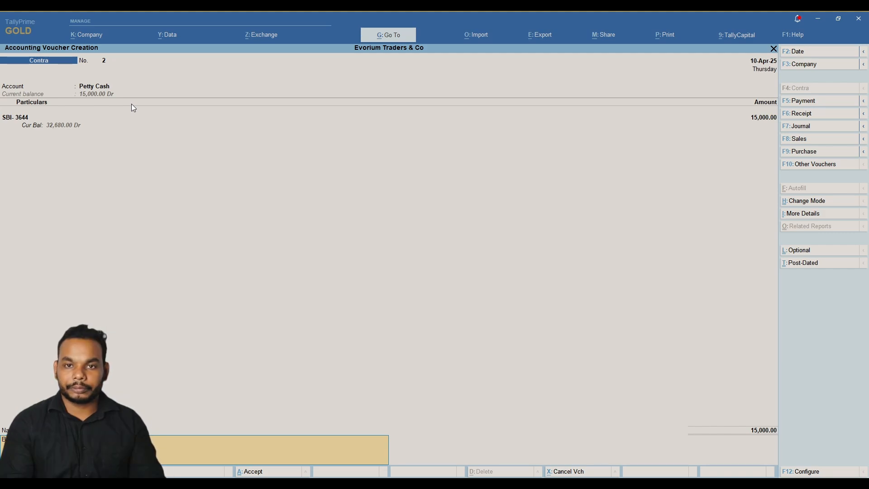
{"action": "key", "text": "Return"}
{"action": "key", "text": "Return"}
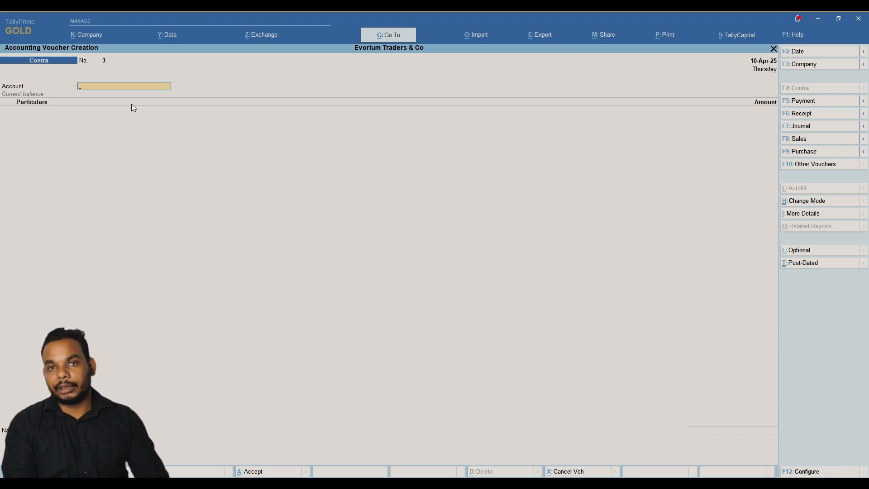
{"action": "key", "text": "alt"}
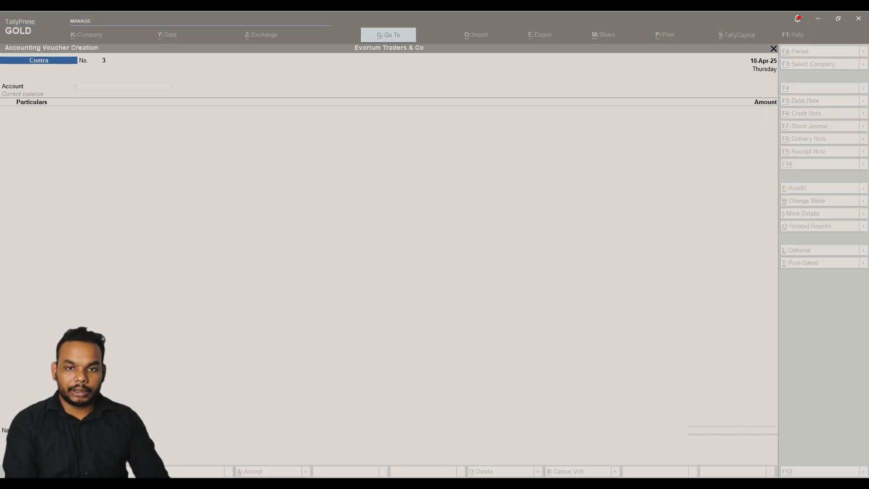
{"action": "key", "text": "alt+Tab"}
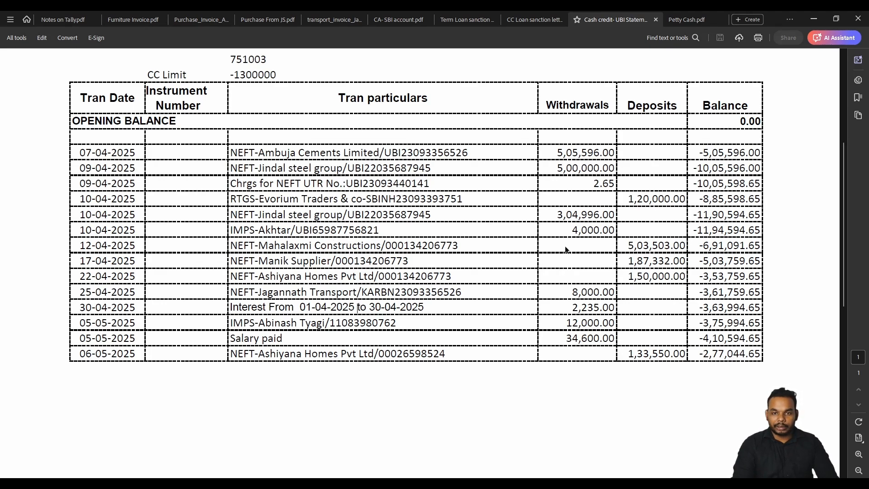
Highlight the 4,000.00 IMPS-Akhtar withdrawal and the 12-04 to 25-04 rows on the UBI statement.
{"action": "left_click_drag", "start_coordinate": [567, 229], "coordinate": [602, 230]}
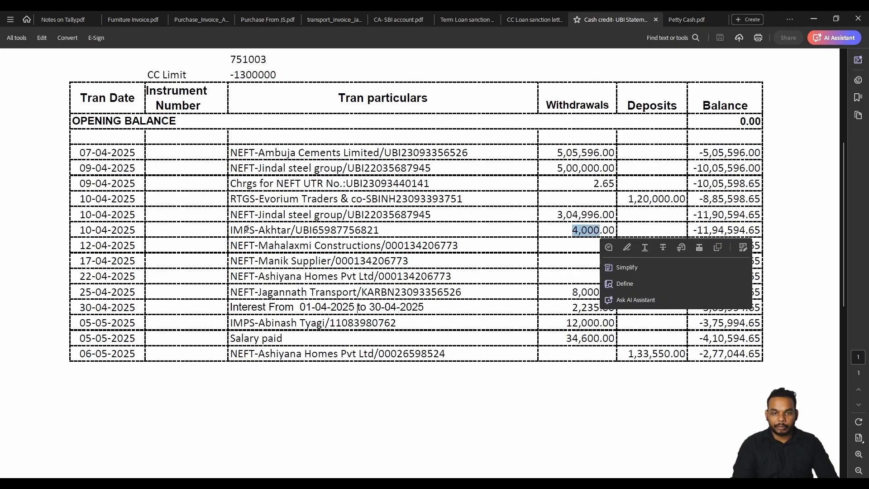
{"action": "left_click_drag", "start_coordinate": [244, 230], "coordinate": [495, 237]}
{"action": "left_click_drag", "start_coordinate": [571, 230], "coordinate": [602, 231]}
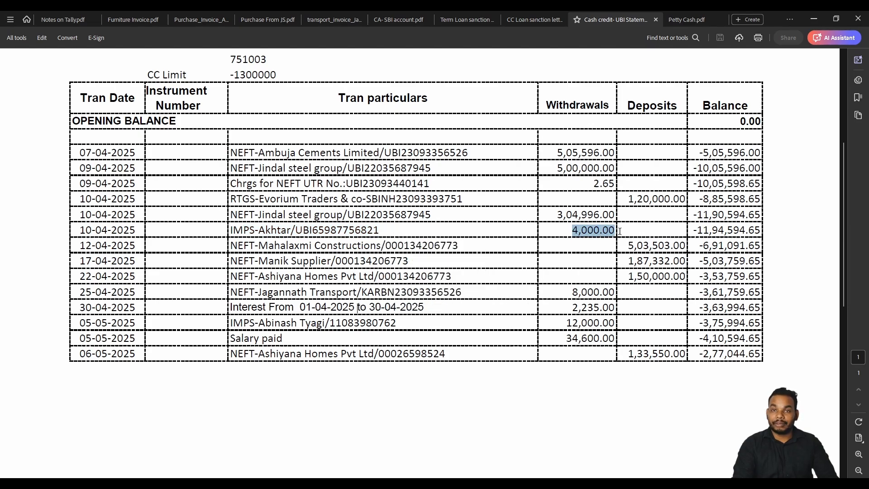
{"action": "left_click", "coordinate": [554, 241]}
{"action": "left_click_drag", "start_coordinate": [78, 245], "coordinate": [706, 281]}
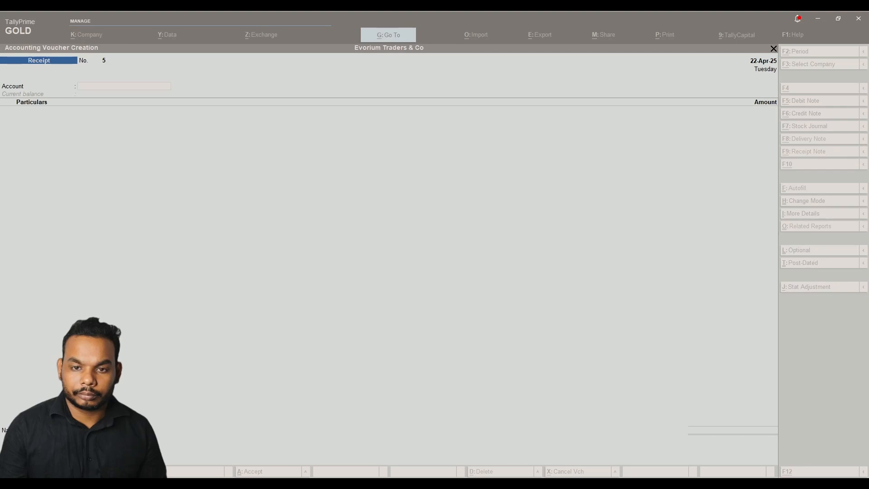
Set UBI CC as the receipt account and Mahalaxmi Construction Pvt Ltd as payer.
{"action": "left_click", "coordinate": [667, 218]}
{"action": "type", "text": "ub"}
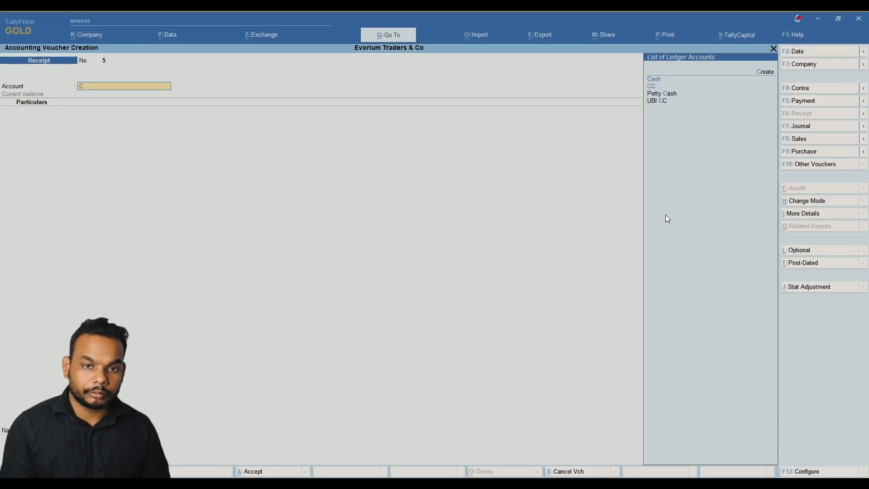
{"action": "key", "text": "Return"}
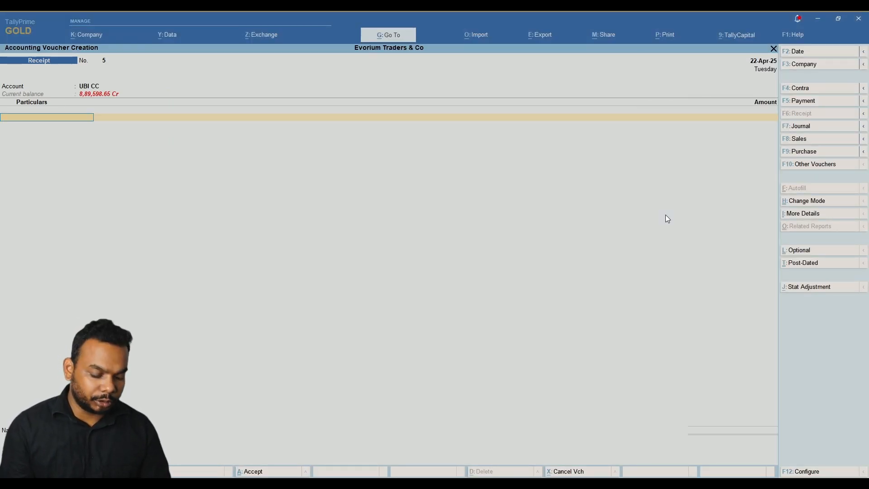
{"action": "key", "text": "alt+Tab"}
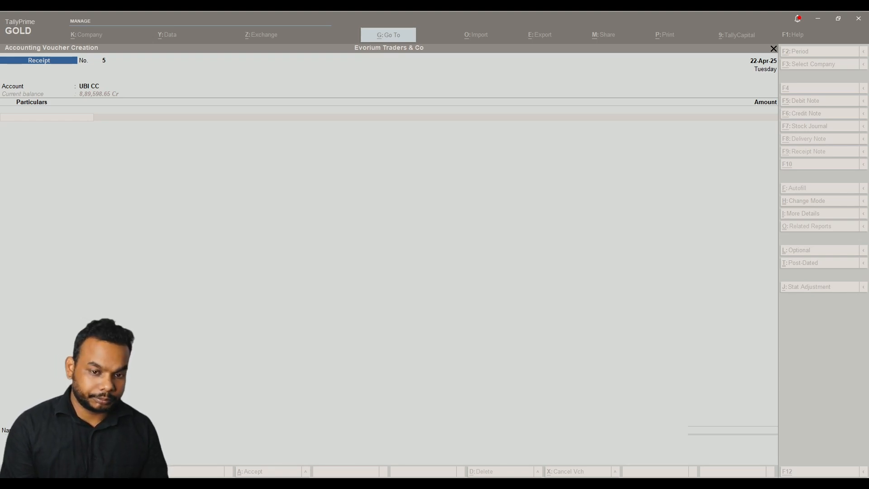
{"action": "left_click", "coordinate": [665, 215]}
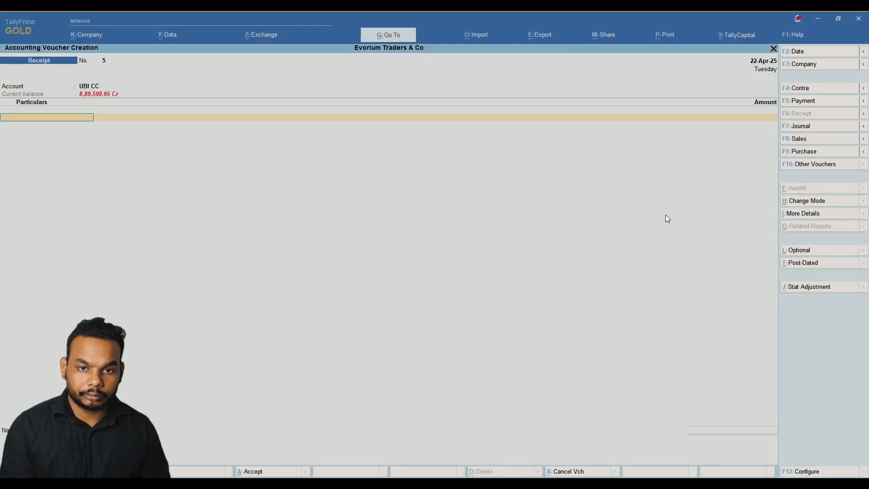
{"action": "type", "text": "Maha"}
{"action": "key", "text": "Return"}
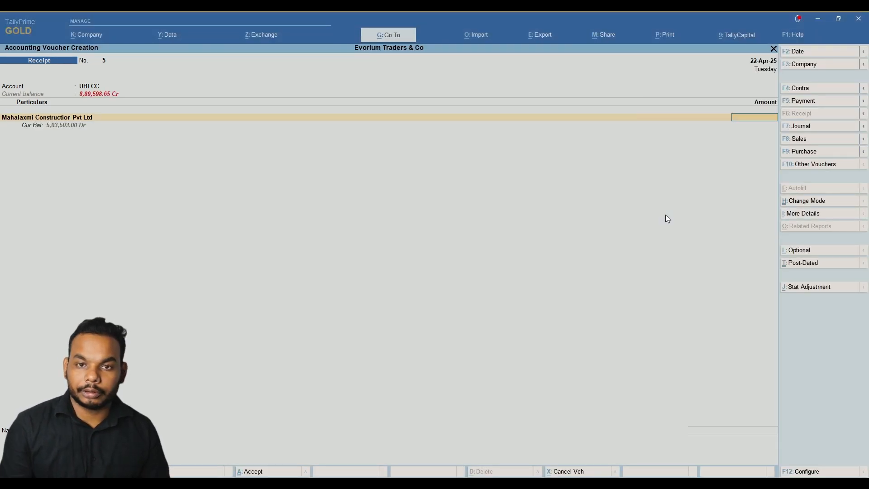
Enter 5,03,503 against bill EM-25-26-001 and complete the bank allocation.
{"action": "type", "text": "503"}
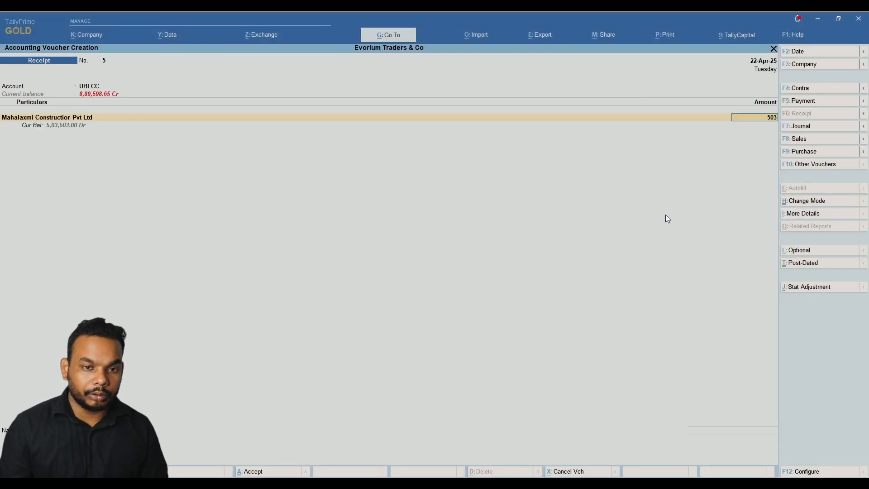
{"action": "type", "text": "503."}
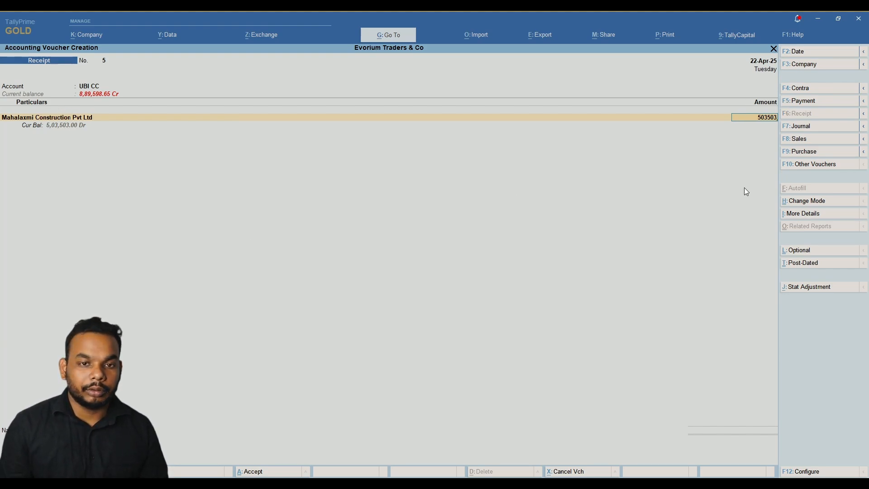
{"action": "key", "text": "Return"}
{"action": "key", "text": "Return"}
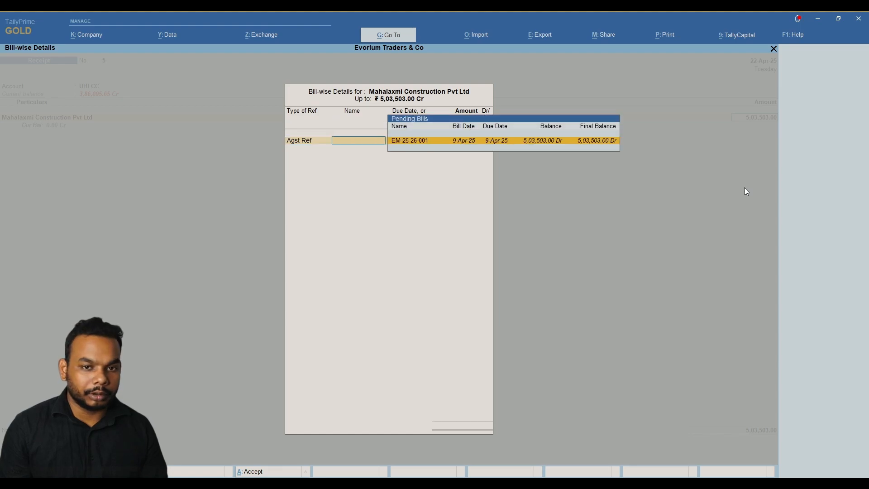
{"action": "key", "text": "Return"}
{"action": "key", "text": "Return"}
{"action": "key", "text": "Return"}
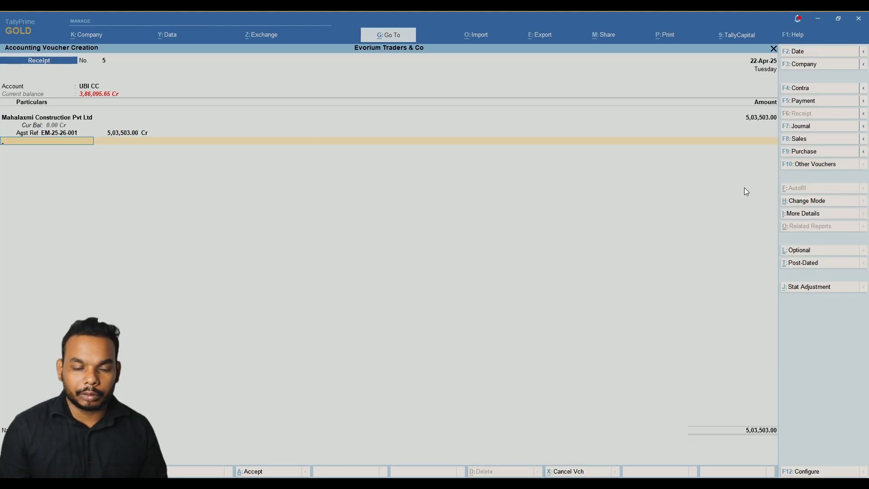
{"action": "key", "text": "Return"}
{"action": "key", "text": "Return"}
{"action": "key", "text": "Return"}
{"action": "key", "text": "Return"}
{"action": "key", "text": "Return"}
{"action": "key", "text": "Return"}
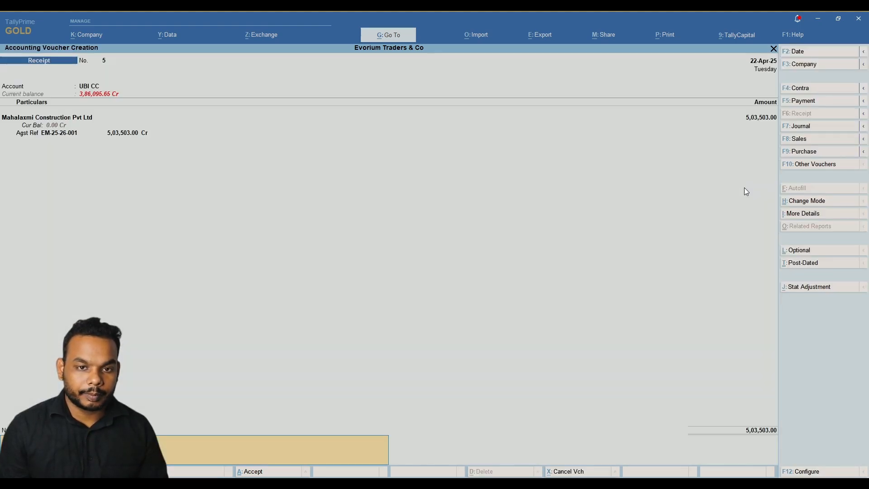
{"action": "key", "text": "Return"}
{"action": "key", "text": "Return"}
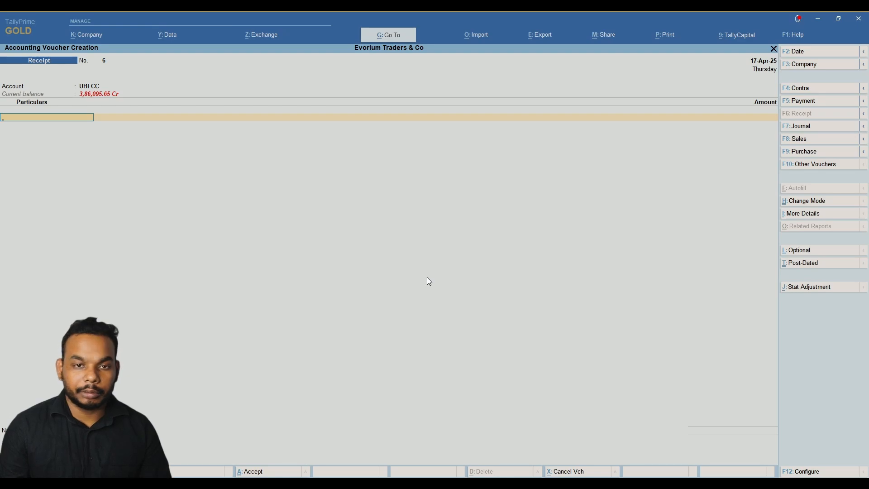
Record 1,87,332 from Manik Supplier against bill EM-25-26-002 and save the receipt.
{"action": "type", "text": "Mani"}
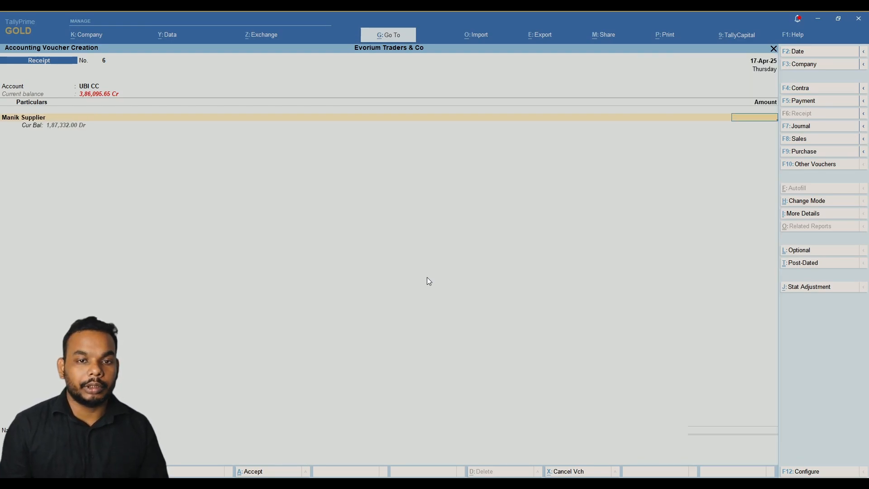
{"action": "type", "text": "1,87,332"}
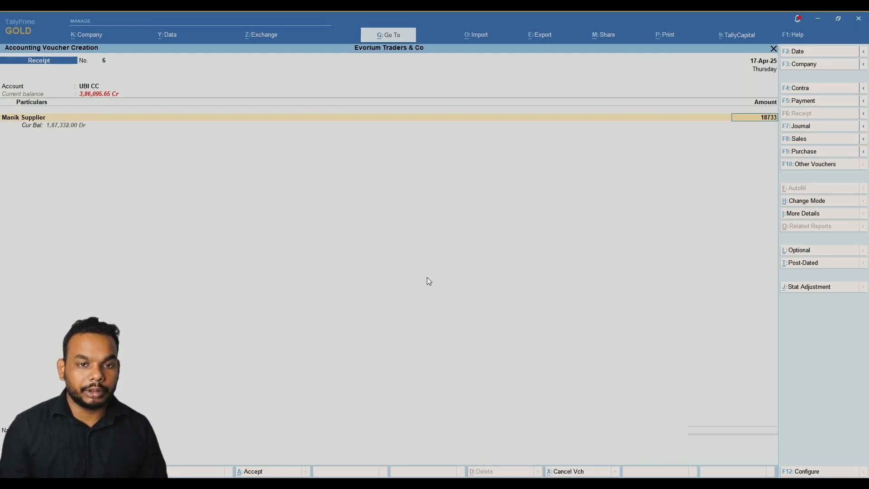
{"action": "key", "text": "Return"}
{"action": "type", "text": "a"}
{"action": "key", "text": "Return"}
{"action": "key", "text": "Return"}
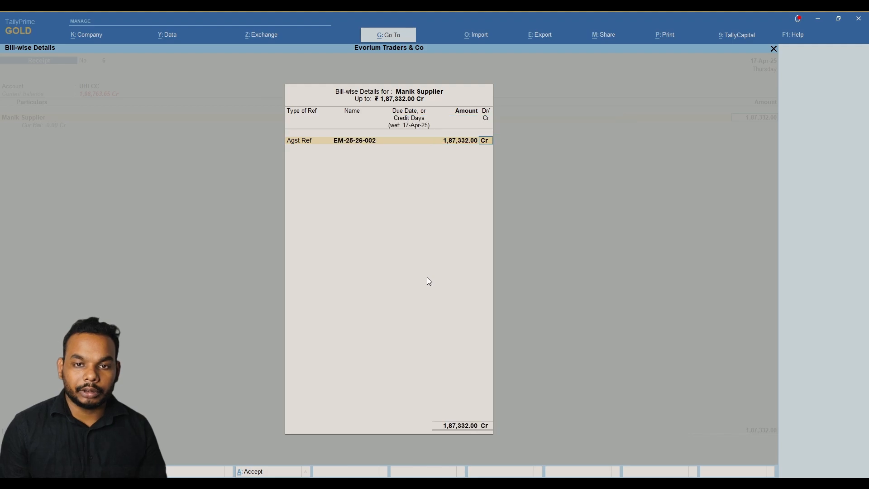
{"action": "key", "text": "Return"}
{"action": "key", "text": "Return"}
{"action": "key", "text": "Return"}
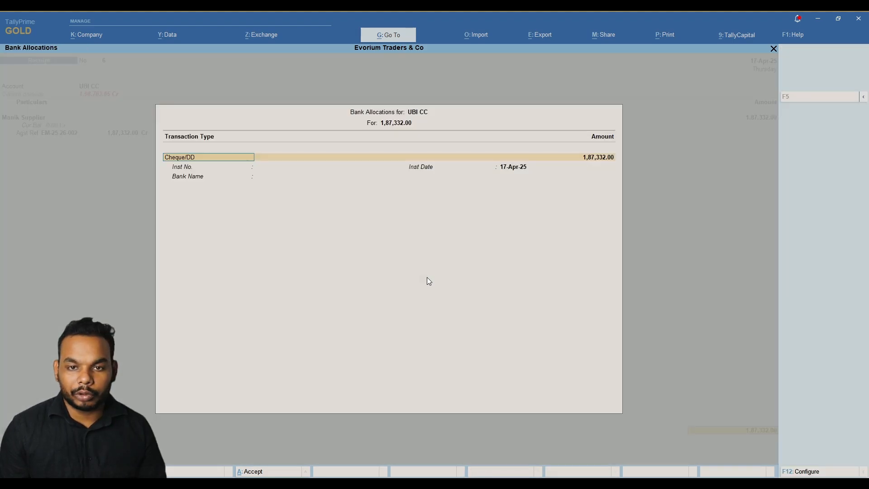
{"action": "key", "text": "Return"}
{"action": "key", "text": "Return"}
{"action": "key", "text": "Return"}
{"action": "key", "text": "Return"}
{"action": "key", "text": "Return"}
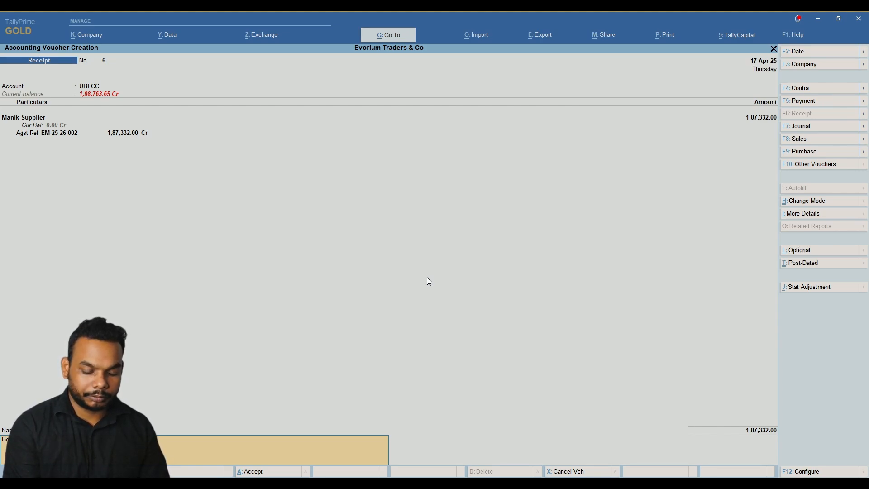
{"action": "key", "text": "Return"}
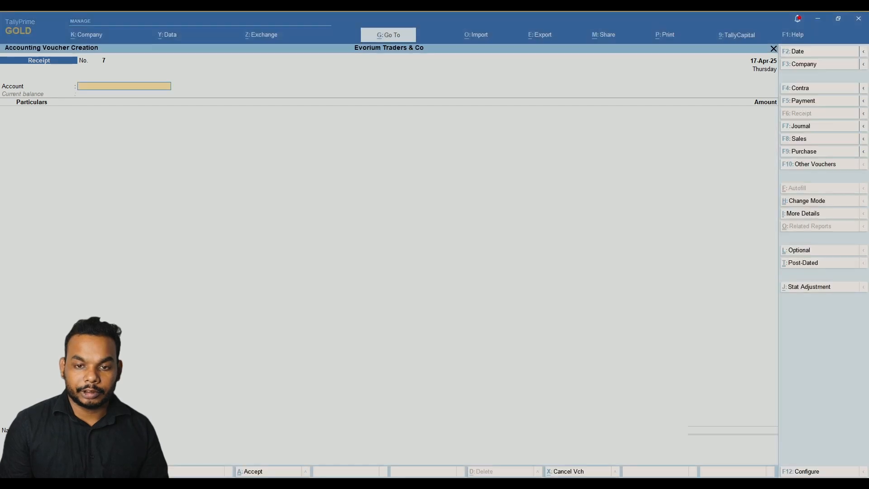
Start a receipt dated 22-Apr-25 into UBI CC from Ashiyana Homes Pvt Ltd.
{"action": "key", "text": "F2"}
{"action": "type", "text": "22"}
{"action": "key", "text": "Return"}
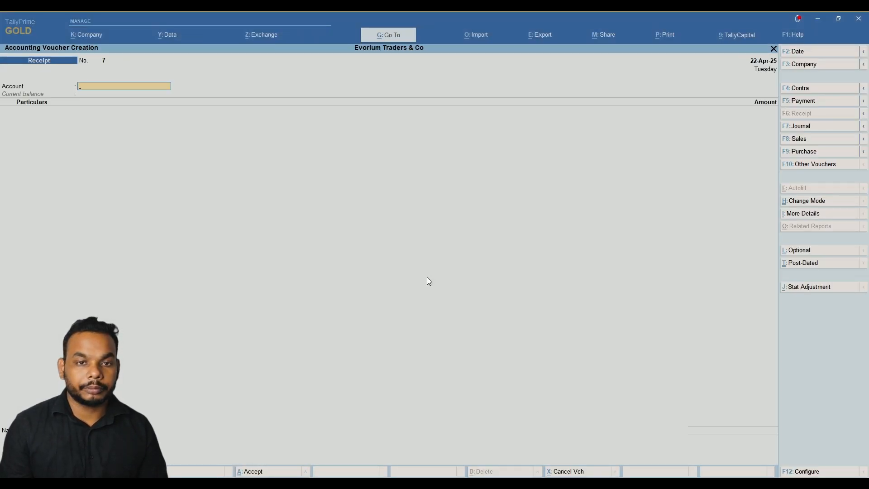
{"action": "type", "text": "Cc"}
{"action": "key", "text": "Down"}
{"action": "key", "text": "Return"}
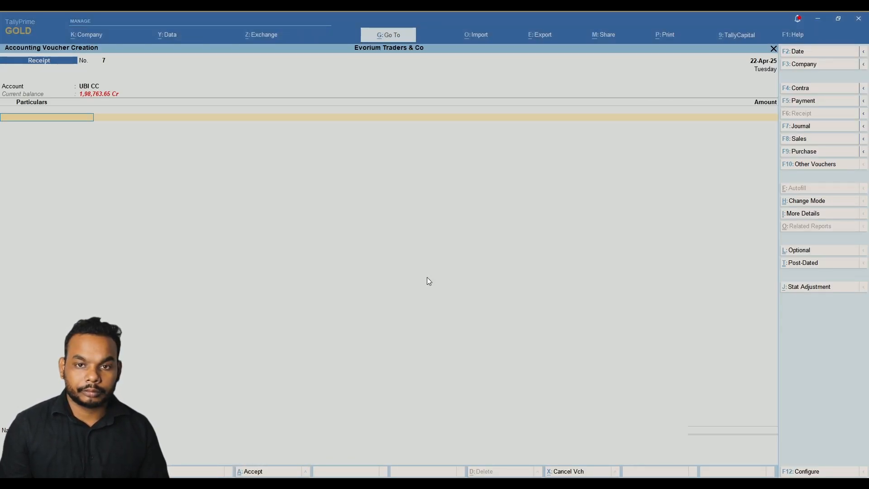
{"action": "type", "text": "As"}
{"action": "key", "text": "Return"}
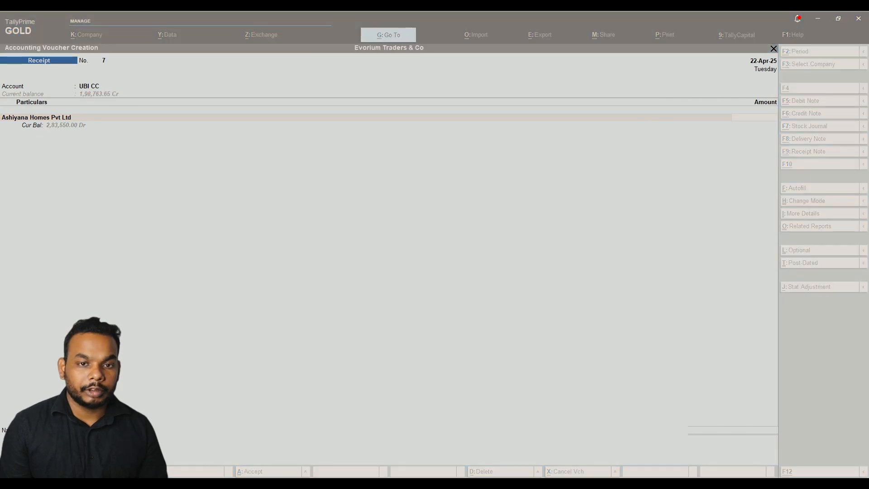
Enter 1,50,000 against bill EM-25-26-003 and complete the Ashiyana Homes receipt.
{"action": "key", "text": "alt+Tab"}
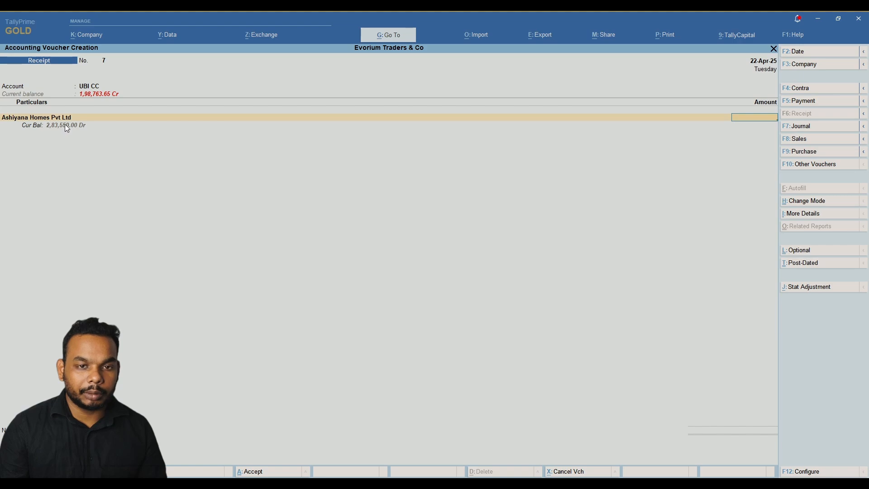
{"action": "key", "text": "alt+Tab"}
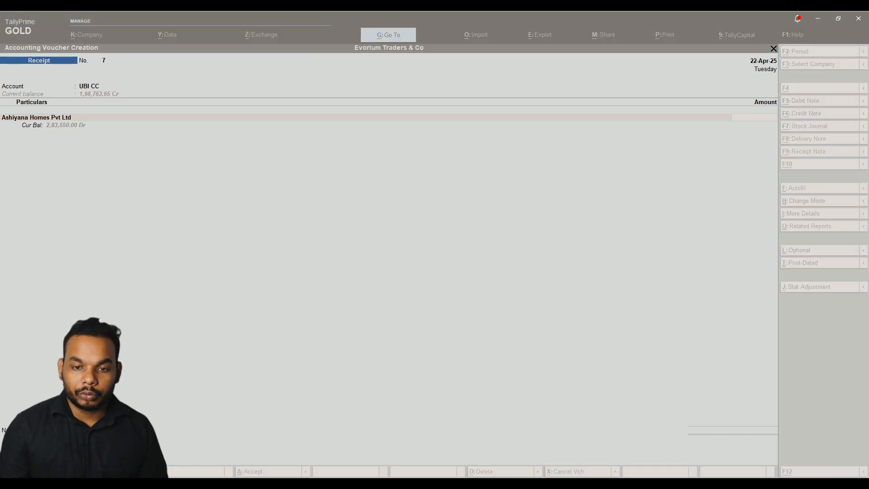
{"action": "left_click", "coordinate": [211, 181]}
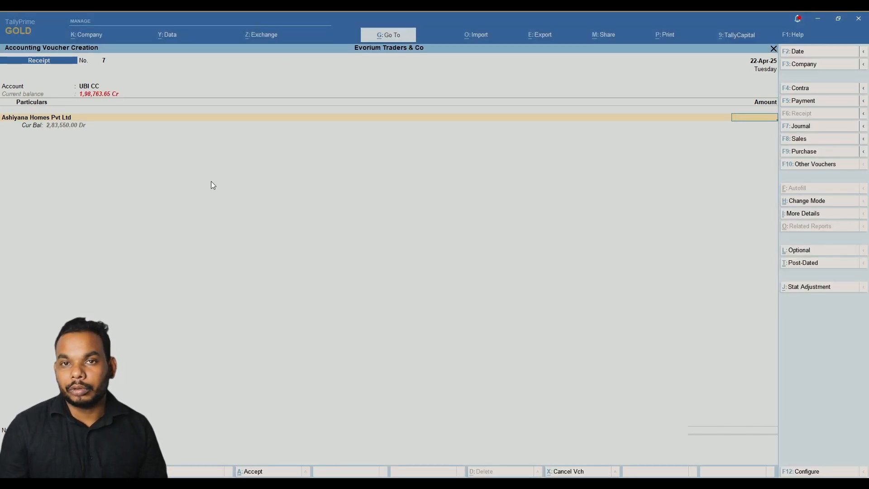
{"action": "type", "text": "150000"}
{"action": "key", "text": "Return"}
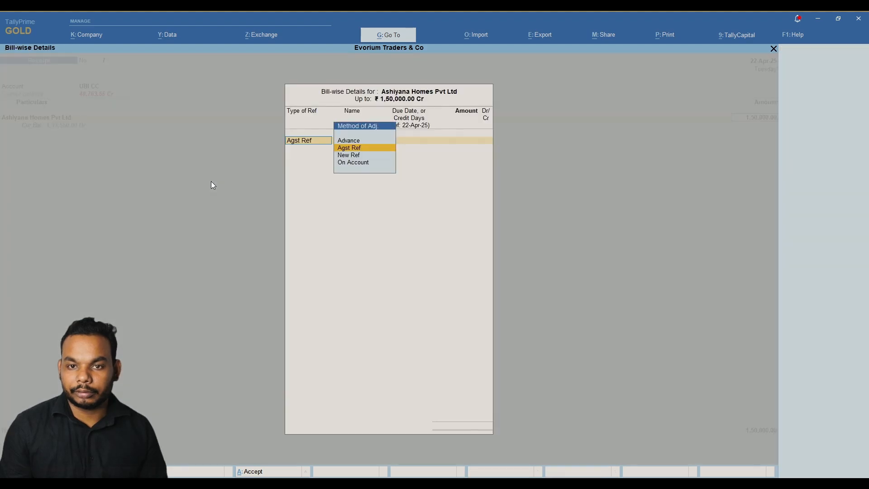
{"action": "key", "text": "Return"}
{"action": "key", "text": "Return"}
{"action": "key", "text": "Return"}
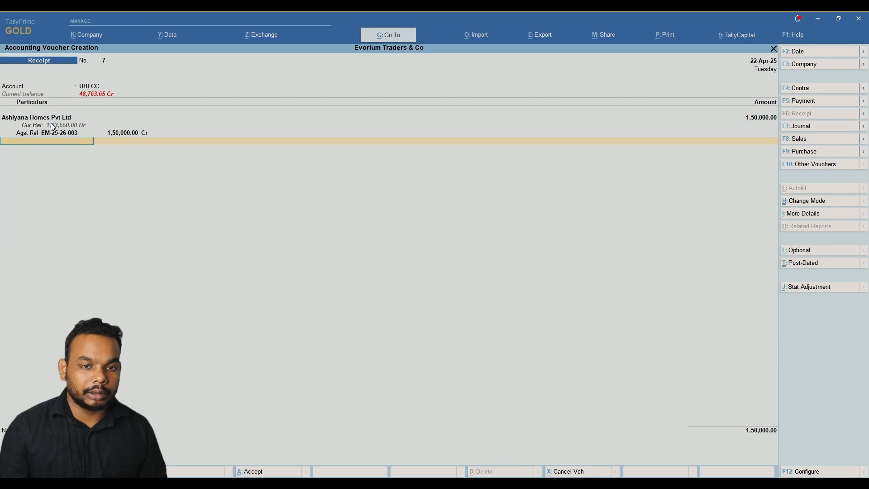
{"action": "key", "text": "alt+Tab"}
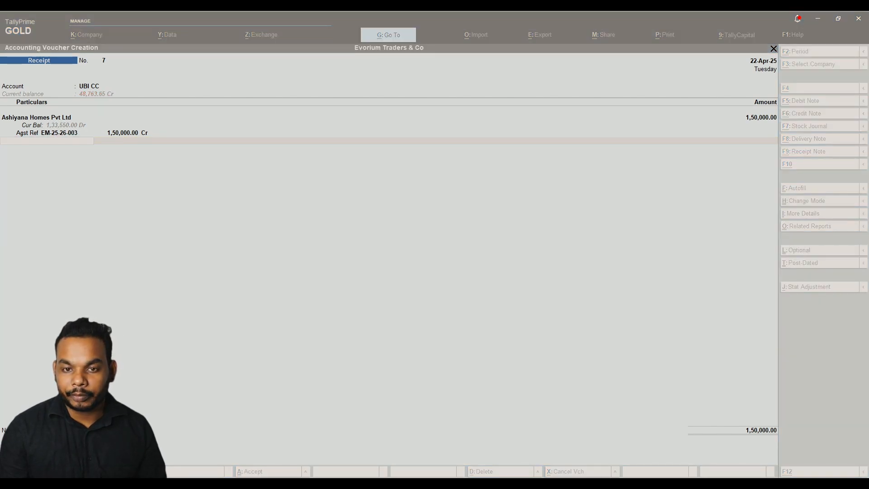
{"action": "key", "text": "alt+Tab"}
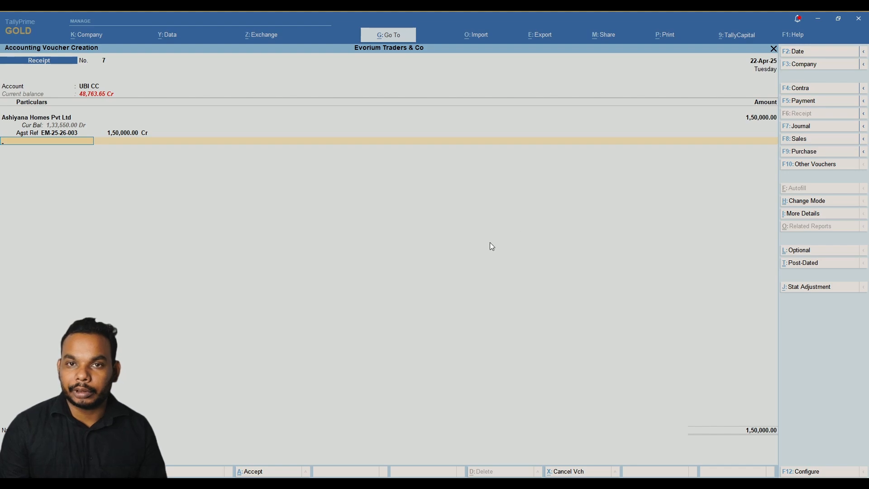
{"action": "key", "text": "Return"}
{"action": "key", "text": "Return"}
{"action": "key", "text": "Return"}
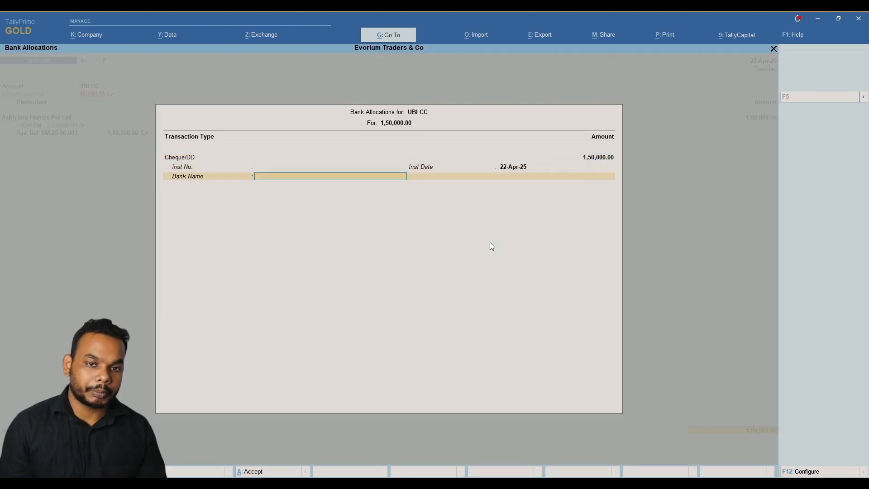
{"action": "key", "text": "Return"}
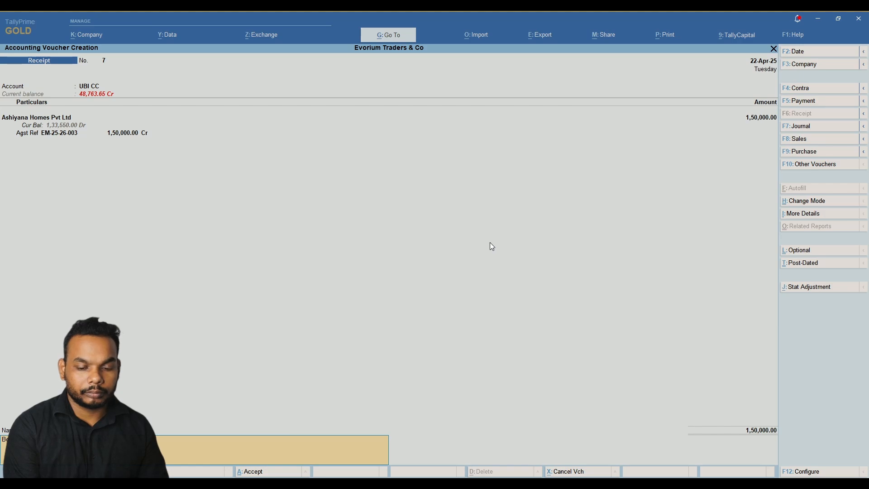
{"action": "key", "text": "Return"}
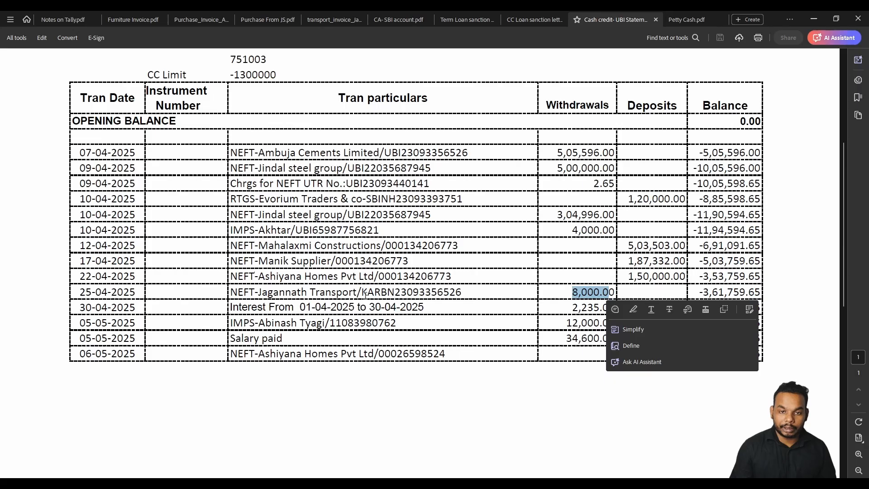
Mark the Jagannath Transport 8,000.00 withdrawal and its invoice date 25/04/2025.
{"action": "left_click_drag", "start_coordinate": [258, 292], "coordinate": [356, 293]}
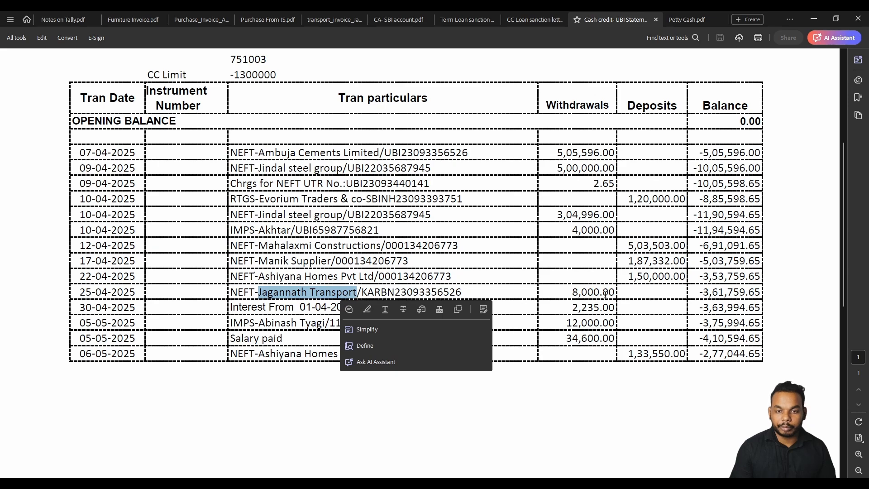
{"action": "left_click_drag", "start_coordinate": [573, 292], "coordinate": [608, 292]}
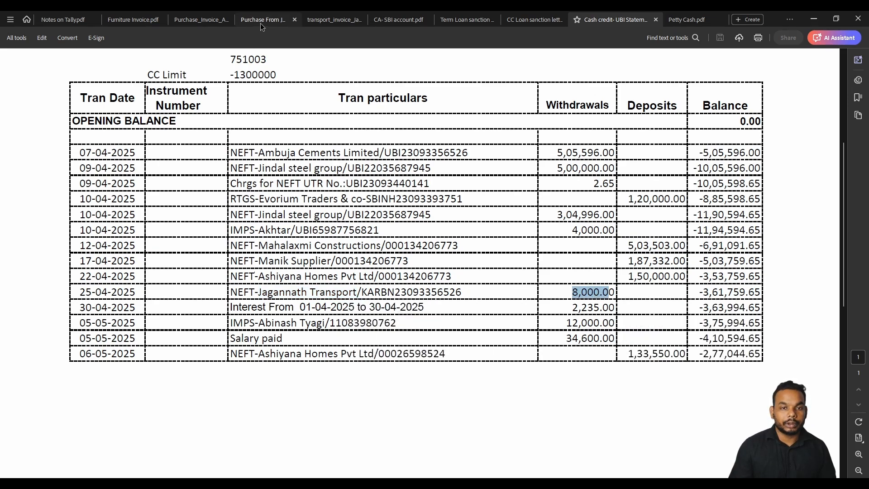
{"action": "left_click", "coordinate": [334, 19]}
{"action": "scroll", "coordinate": [493, 143], "scroll_direction": "up", "scroll_amount": 3}
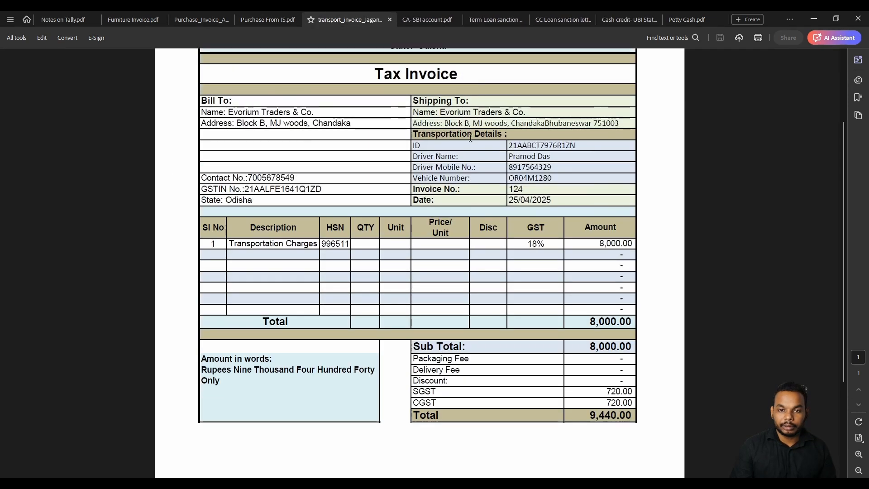
{"action": "scroll", "coordinate": [493, 143], "scroll_direction": "up", "scroll_amount": 2}
{"action": "scroll", "coordinate": [509, 242], "scroll_direction": "down", "scroll_amount": 2}
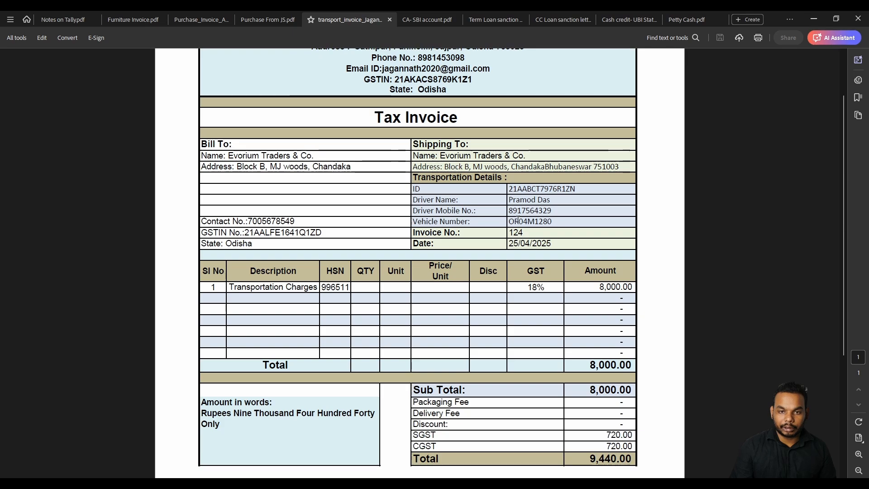
{"action": "left_click_drag", "start_coordinate": [510, 242], "coordinate": [554, 245]}
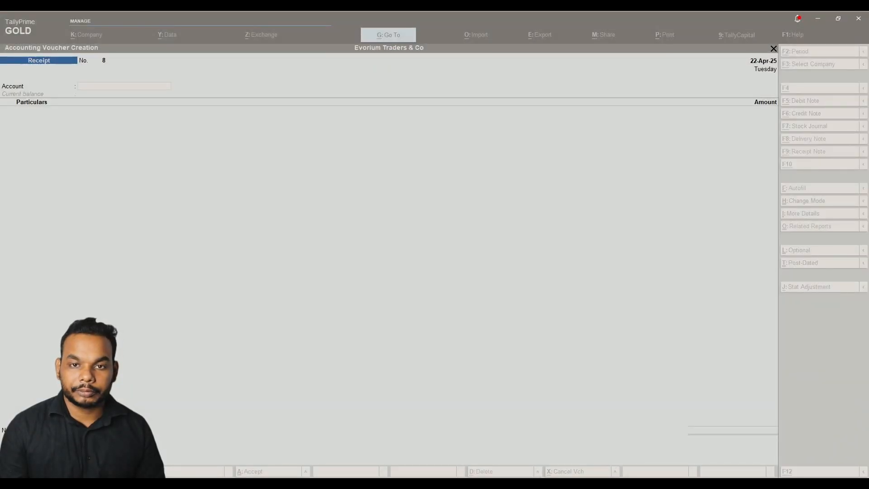
Switch to a Purchase voucher in Accounting Invoice mode.
{"action": "key", "text": "alt+Tab"}
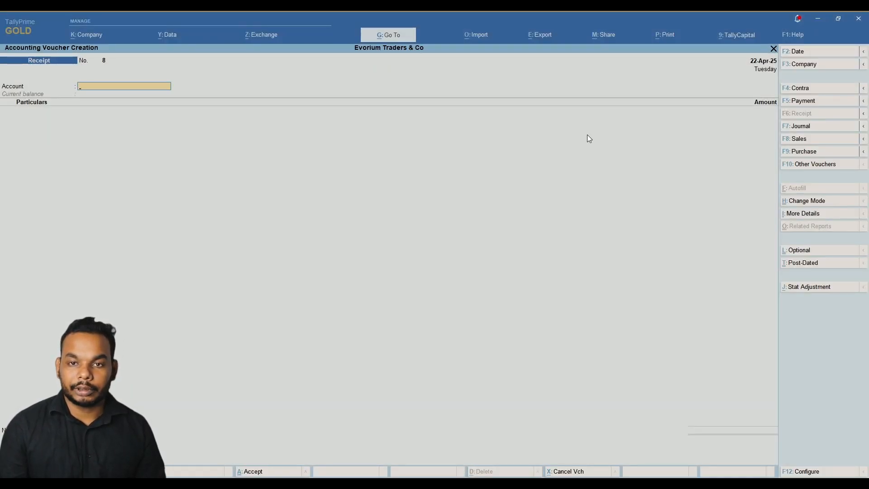
{"action": "left_click", "coordinate": [817, 152]}
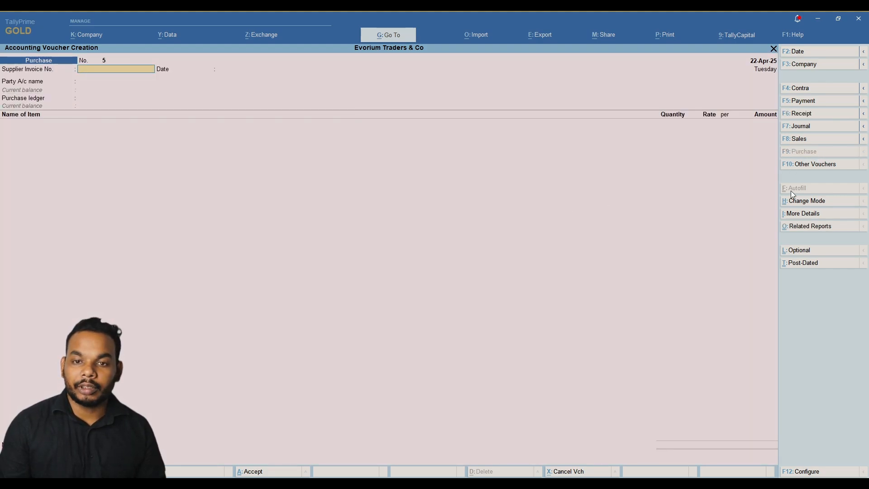
{"action": "left_click", "coordinate": [820, 165]}
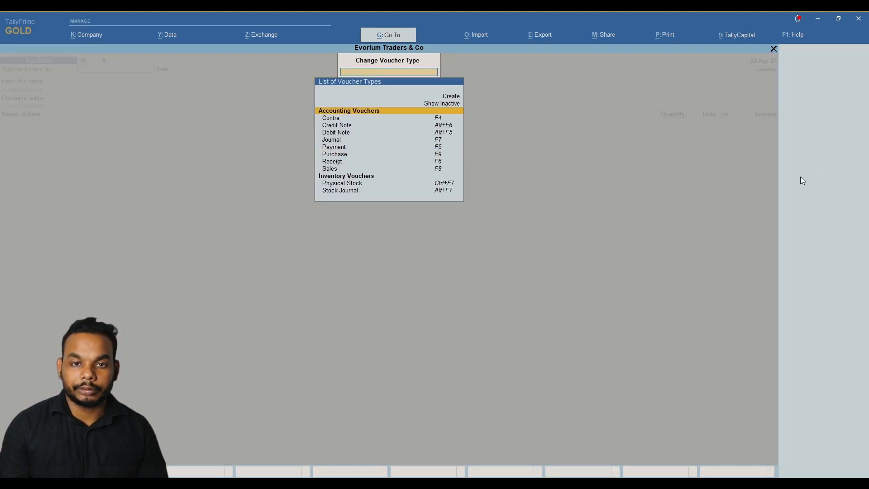
{"action": "key", "text": "Escape"}
{"action": "left_click", "coordinate": [816, 202]}
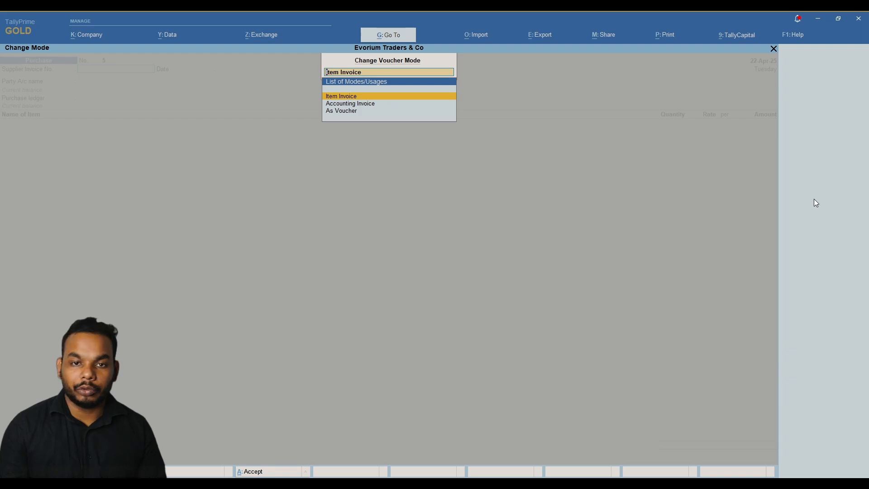
{"action": "key", "text": "Down"}
{"action": "key", "text": "Return"}
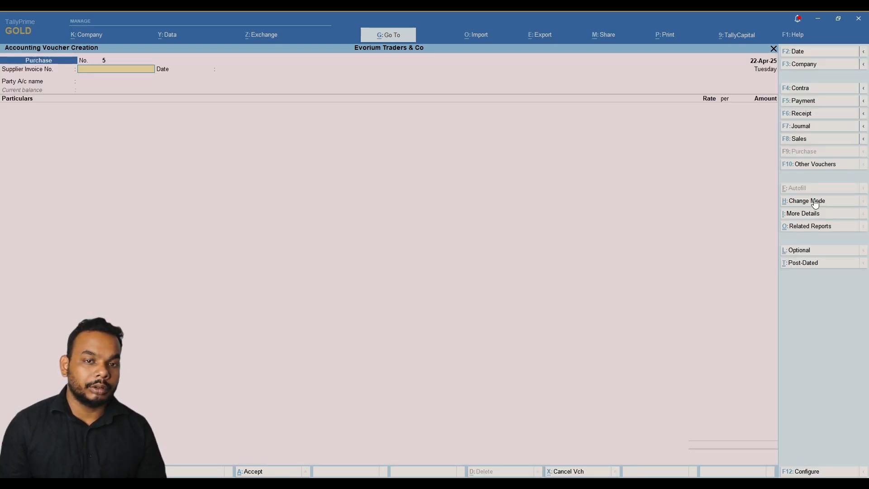
Enter supplier invoice number 124 and set the voucher date to 25-Apr-25.
{"action": "key", "text": "alt"}
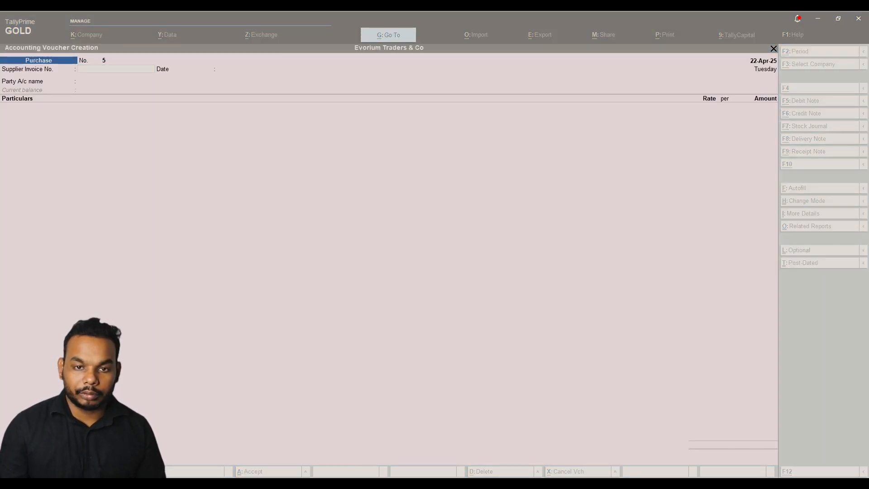
{"action": "type", "text": "124"}
{"action": "key", "text": "Return"}
{"action": "key", "text": "alt"}
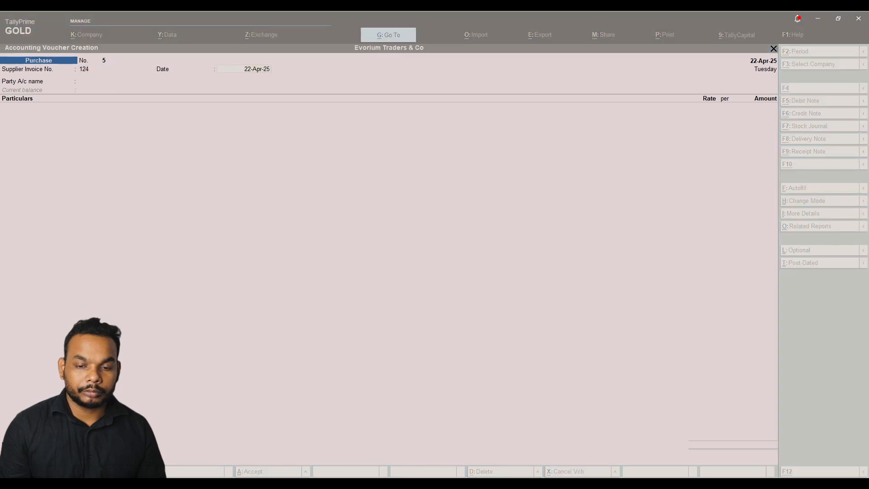
{"action": "type", "text": "2"}
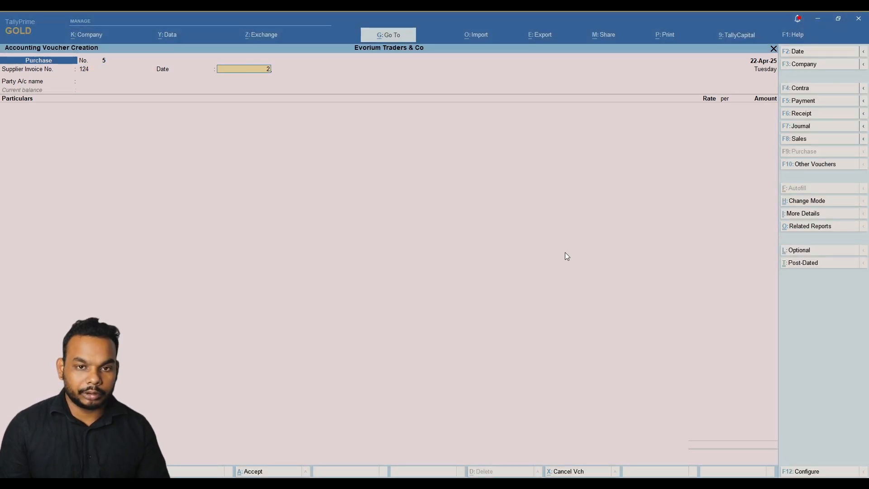
{"action": "key", "text": "F2"}
{"action": "type", "text": "25"}
{"action": "key", "text": "Return"}
{"action": "type", "text": "25"}
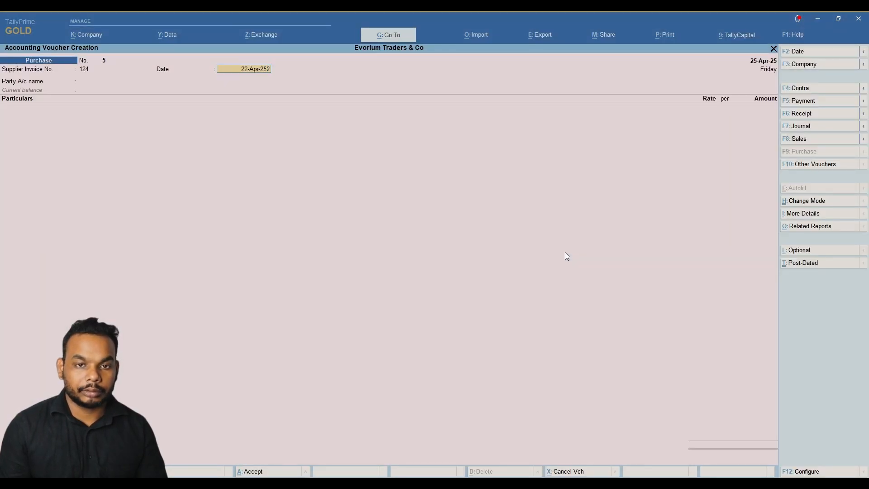
{"action": "key", "text": "BackSpace"}
{"action": "key", "text": "BackSpace"}
{"action": "key", "text": "BackSpace"}
{"action": "key", "text": "BackSpace"}
{"action": "key", "text": "BackSpace"}
{"action": "key", "text": "BackSpace"}
{"action": "key", "text": "BackSpace"}
{"action": "key", "text": "BackSpace"}
{"action": "key", "text": "BackSpace"}
{"action": "key", "text": "BackSpace"}
{"action": "key", "text": "BackSpace"}
{"action": "key", "text": "BackSpace"}
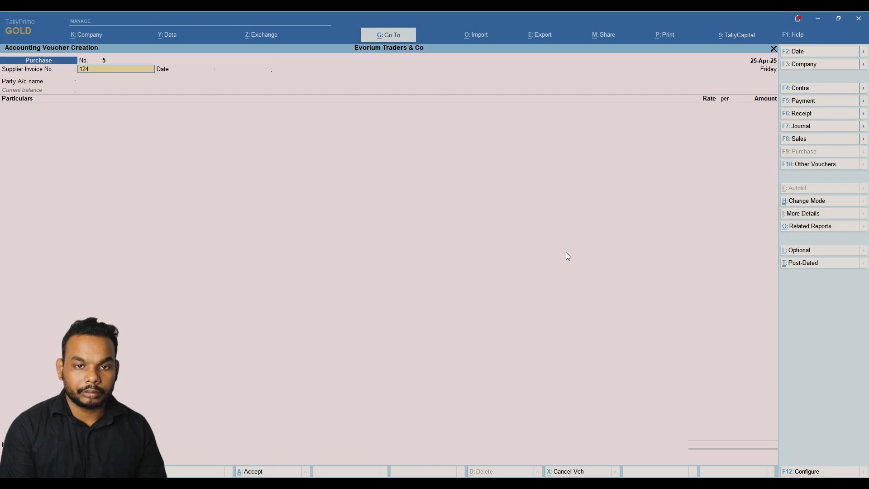
{"action": "key", "text": "Return"}
{"action": "key", "text": "Return"}
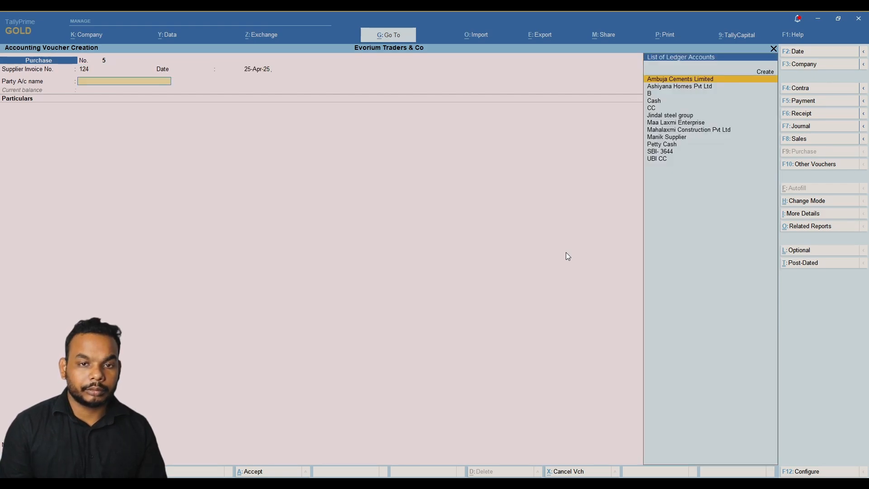
{"action": "key", "text": "alt"}
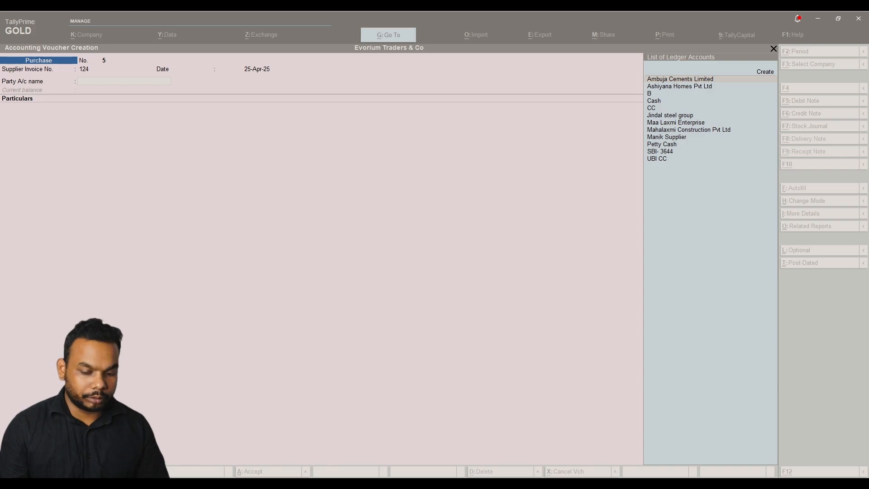
Create ledger Jagannath Transport under Sundry Creditors.
{"action": "key", "text": "alt+c"}
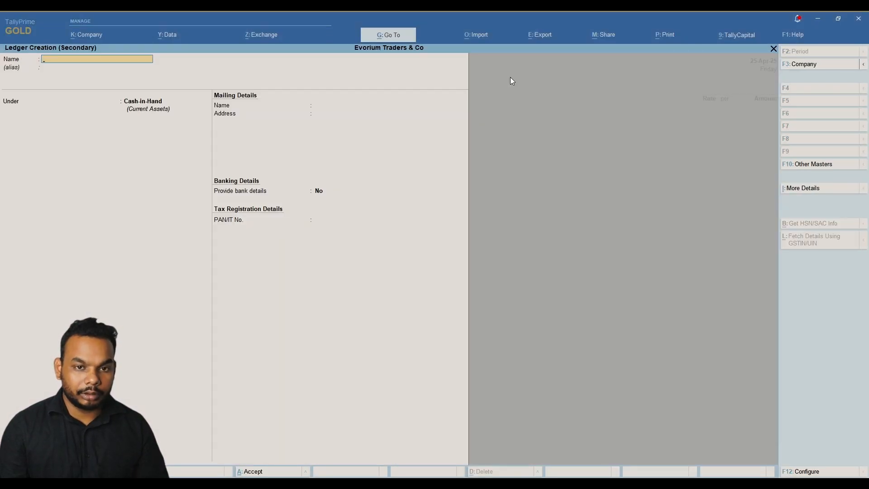
{"action": "type", "text": "Jagannath Transport"}
{"action": "key", "text": "Return"}
{"action": "key", "text": "Return"}
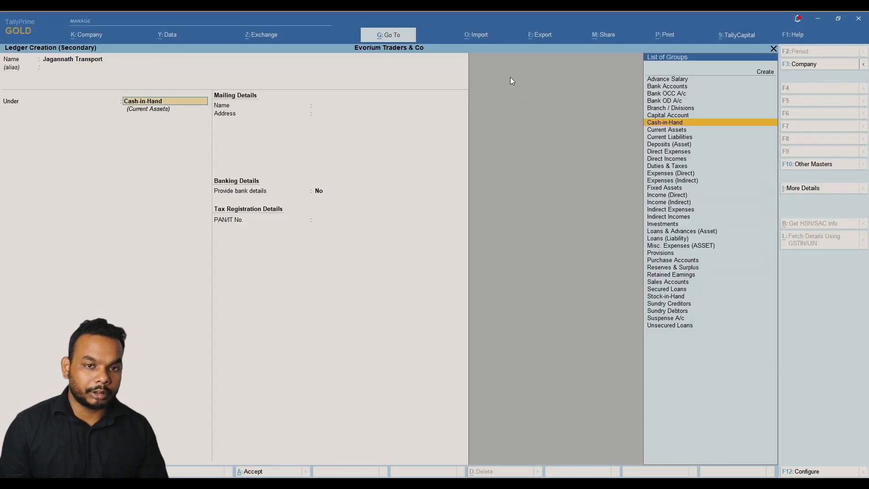
{"action": "type", "text": "Sund"}
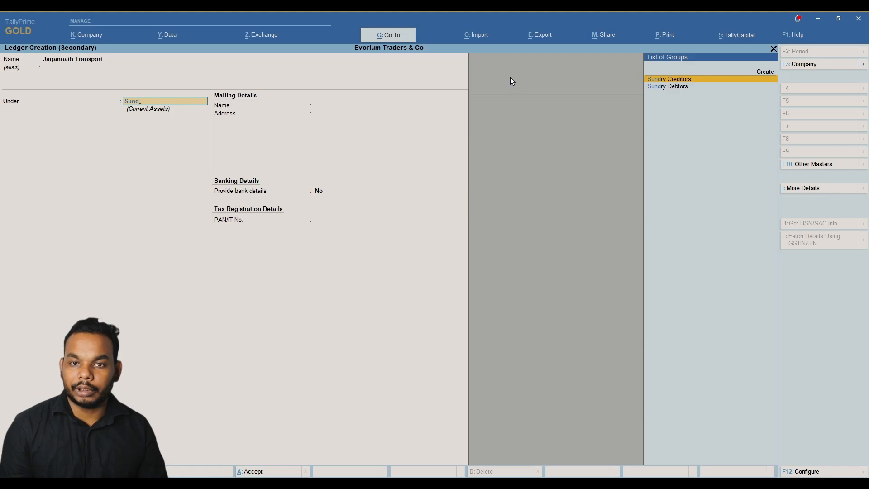
{"action": "key", "text": "Return"}
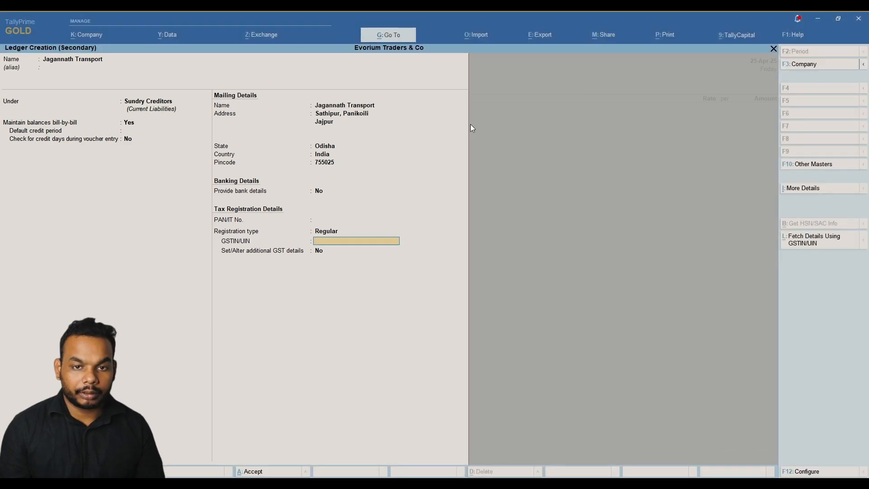
Add the GSTIN, keep Odisha as place of supply, flag it as transporter, and save.
{"action": "key", "text": "ctrl+alt+v"}
{"action": "key", "text": "Return"}
{"action": "key", "text": "Return"}
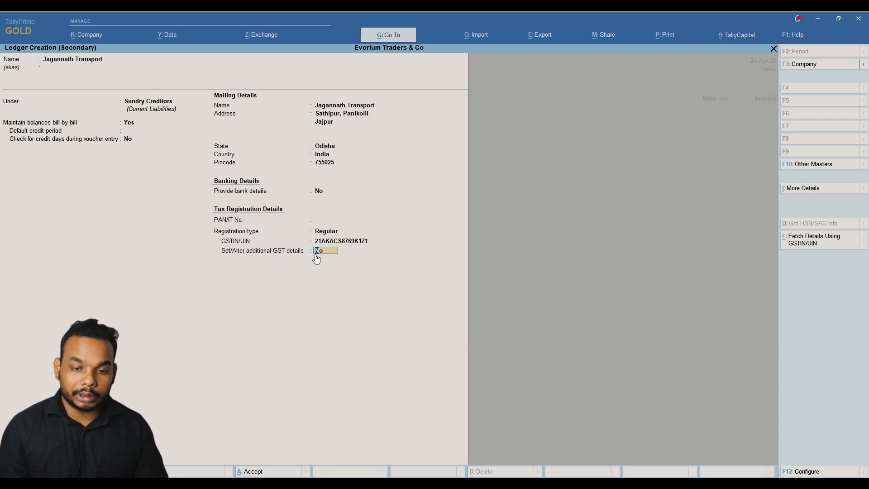
{"action": "type", "text": "y"}
{"action": "key", "text": "Return"}
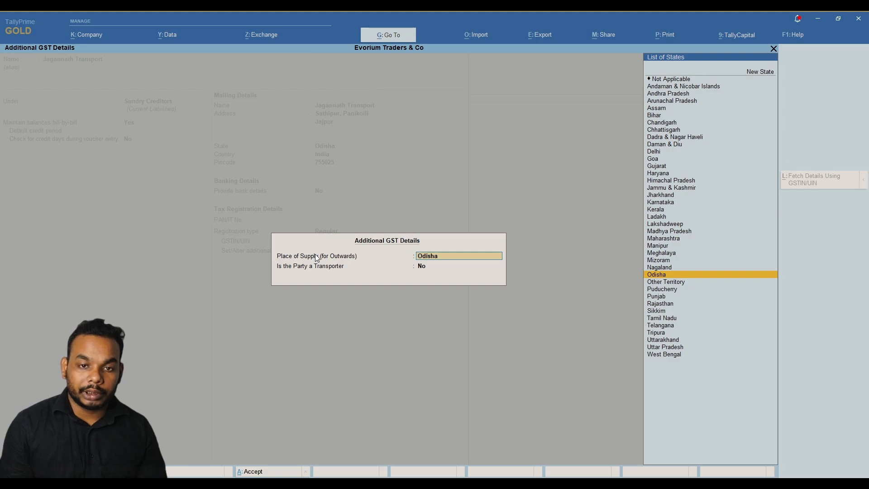
{"action": "key", "text": "Return"}
{"action": "type", "text": "y"}
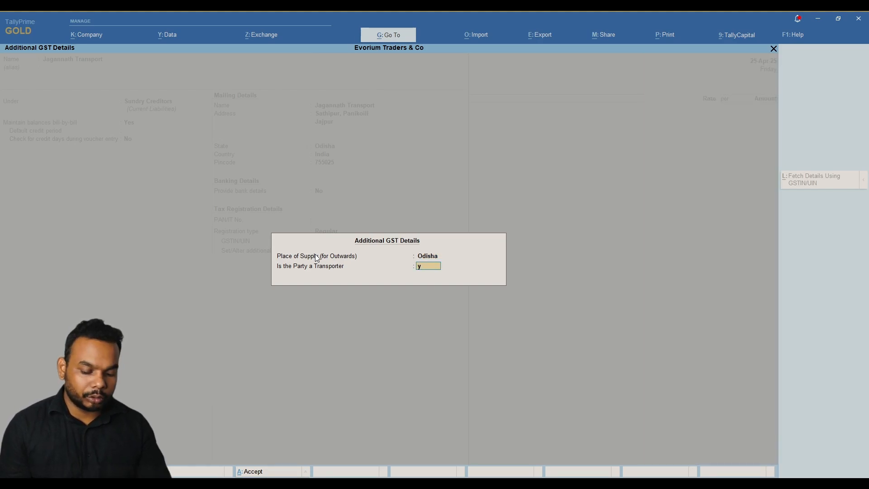
{"action": "key", "text": "Return"}
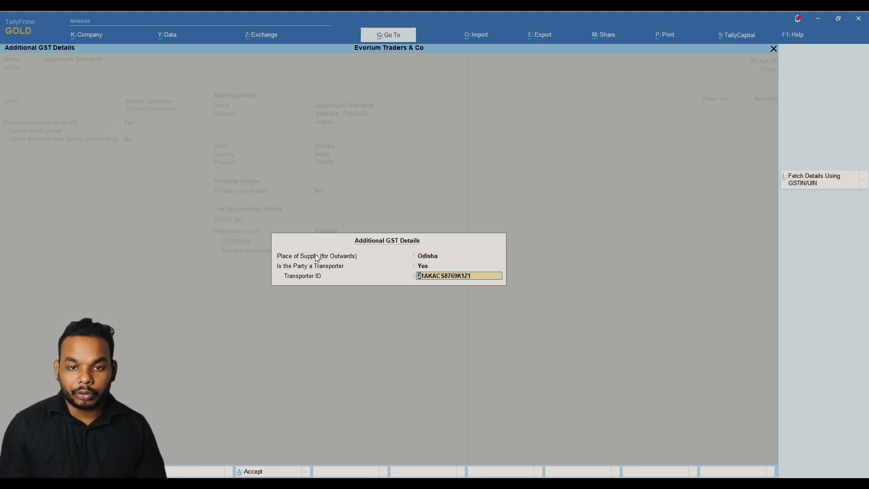
{"action": "key", "text": "Return"}
{"action": "key", "text": "Return"}
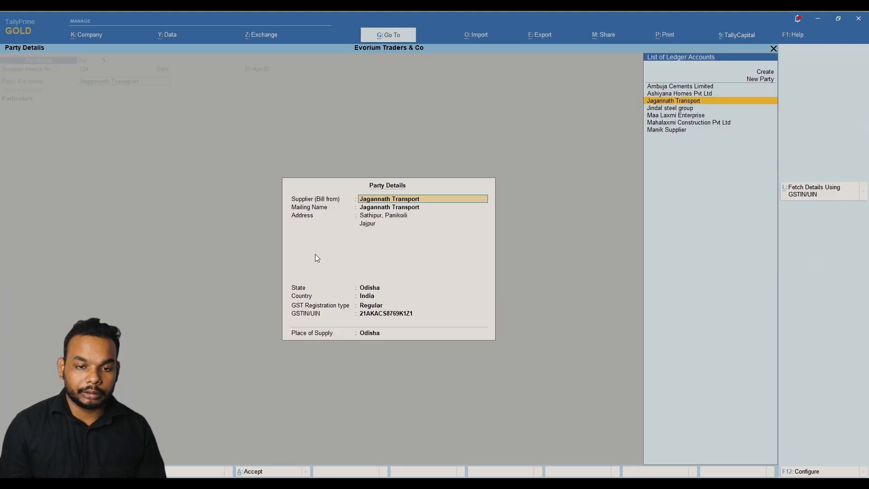
{"action": "key", "text": "Return"}
{"action": "key", "text": "Return"}
{"action": "key", "text": "Return"}
{"action": "key", "text": "Return"}
{"action": "key", "text": "Return"}
{"action": "key", "text": "Return"}
{"action": "key", "text": "Return"}
{"action": "key", "text": "Return"}
{"action": "key", "text": "Return"}
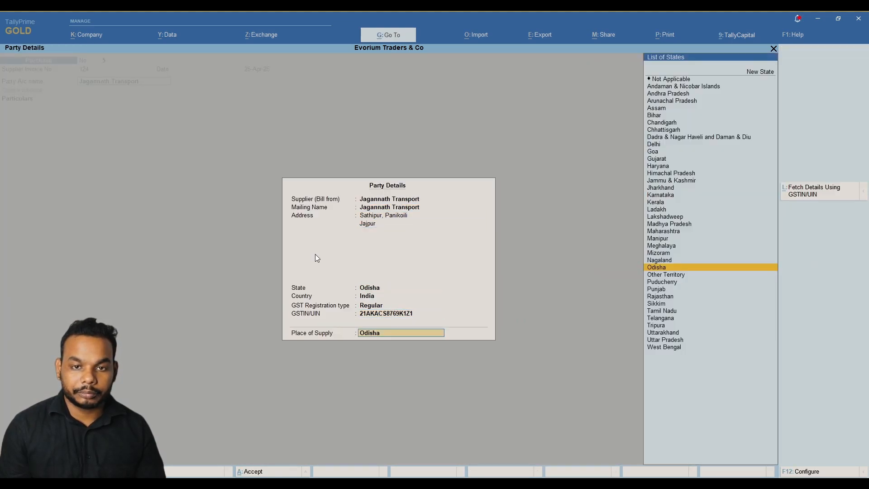
{"action": "key", "text": "Return"}
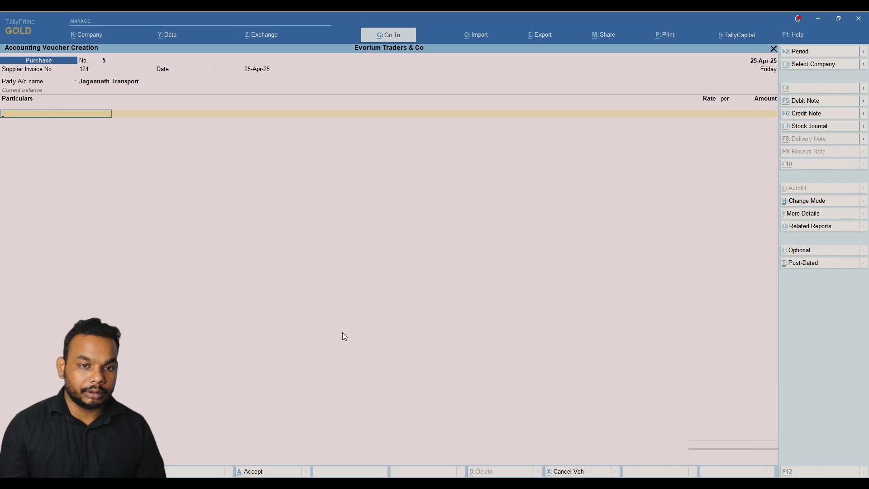
Create ledger Transportation Charges under Indirect Expenses.
{"action": "key", "text": "alt+c"}
{"action": "type", "text": "Tra"}
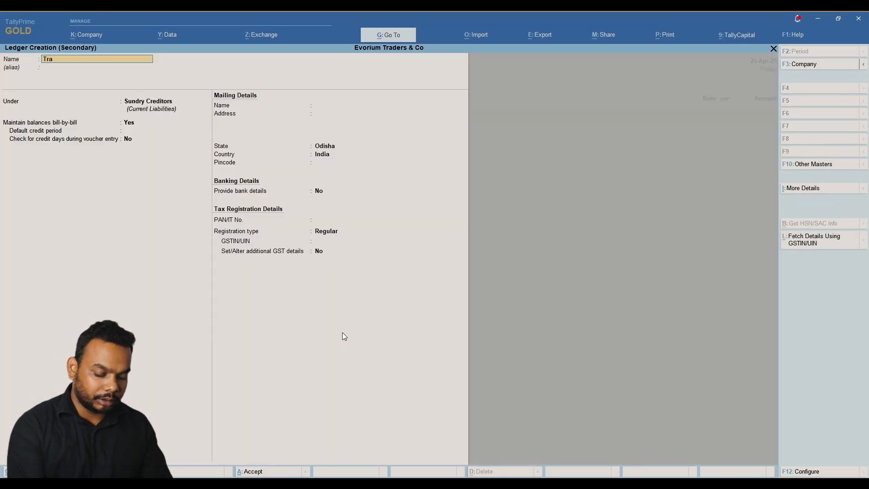
{"action": "type", "text": "nsportation Charges"}
{"action": "key", "text": "Return"}
{"action": "type", "text": "Indi"}
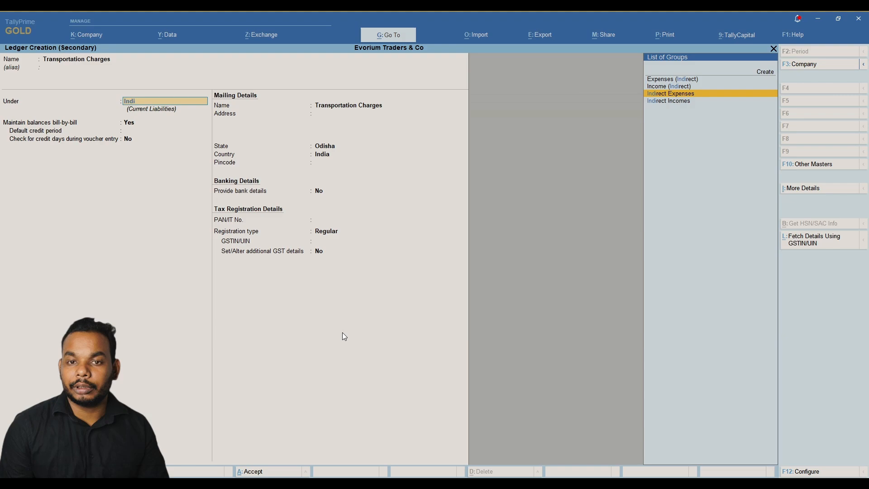
{"action": "key", "text": "Return"}
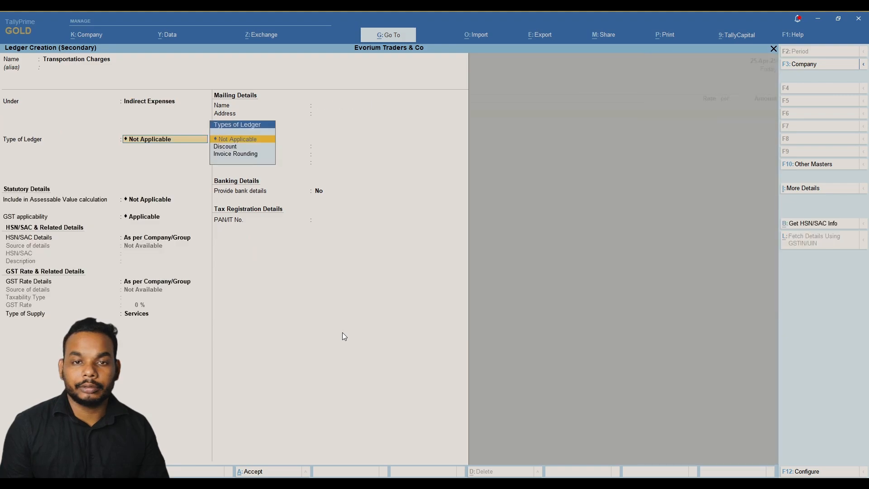
Give Transportation Charges HSN/SAC 996511 and an 18% GST rate.
{"action": "key", "text": "Return"}
{"action": "key", "text": "Return"}
{"action": "key", "text": "Return"}
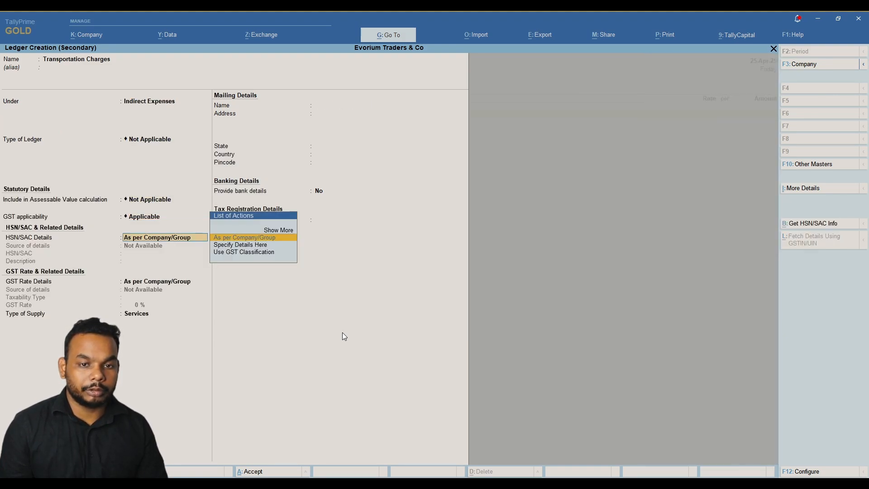
{"action": "key", "text": "Down"}
{"action": "key", "text": "Return"}
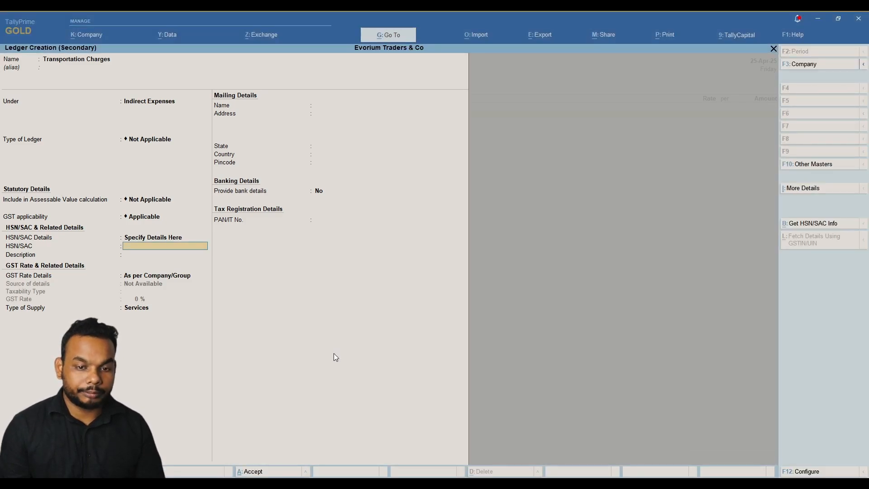
{"action": "type", "text": "996511"}
{"action": "key", "text": "Return"}
{"action": "key", "text": "Return"}
{"action": "key", "text": "Down"}
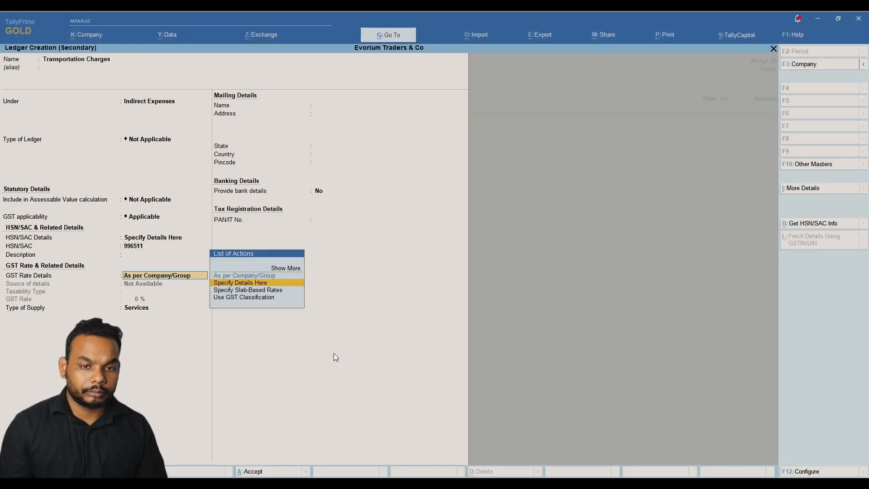
{"action": "key", "text": "Return"}
{"action": "key", "text": "Return"}
{"action": "type", "text": "18"}
{"action": "key", "text": "Return"}
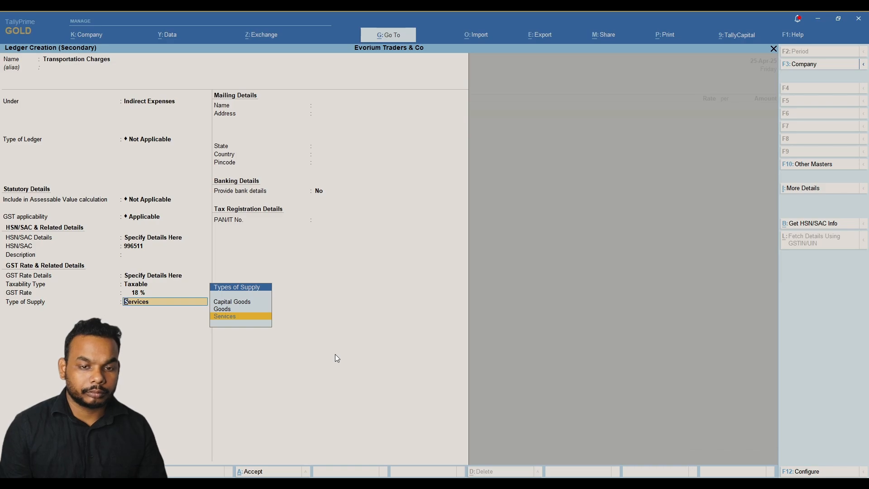
{"action": "key", "text": "Return"}
{"action": "key", "text": "Return"}
{"action": "key", "text": "Return"}
{"action": "key", "text": "Return"}
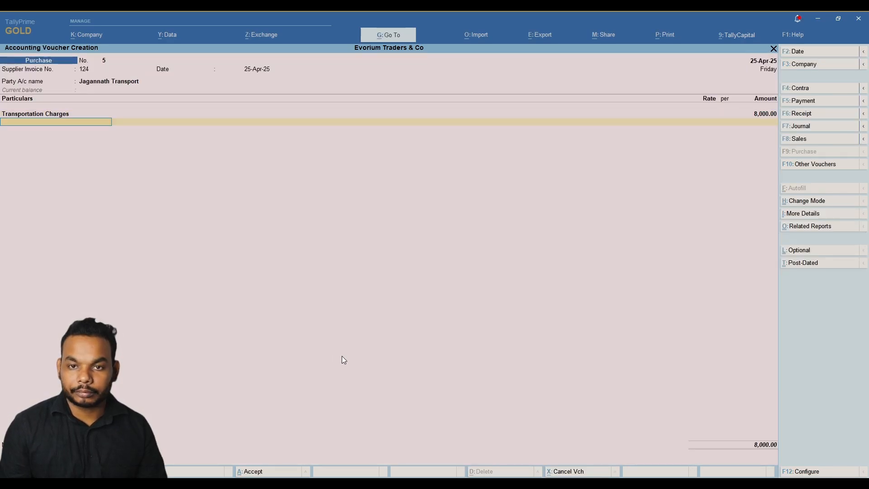
Add Input CGST and Input SGST of 720.00 each and accept bill 124's details.
{"action": "type", "text": "Inp"}
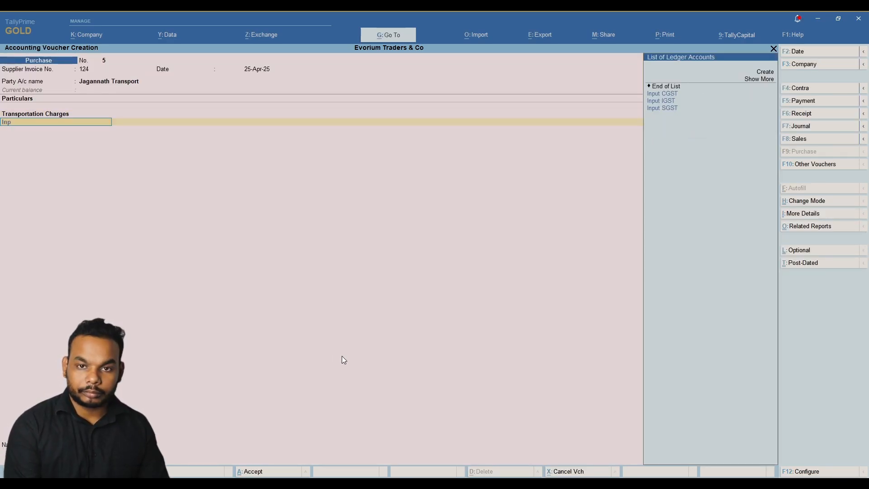
{"action": "key", "text": "Down"}
{"action": "key", "text": "Up"}
{"action": "key", "text": "Return"}
{"action": "key", "text": "Return"}
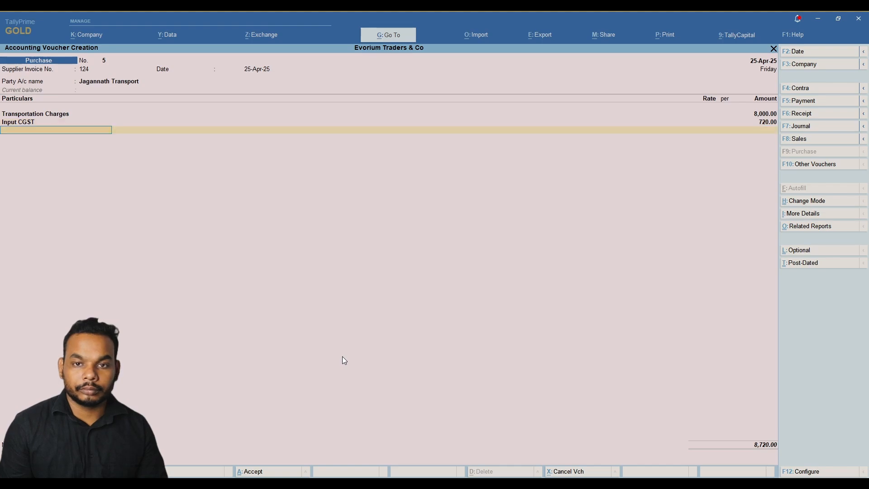
{"action": "type", "text": "In"}
{"action": "key", "text": "Down"}
{"action": "key", "text": "Down"}
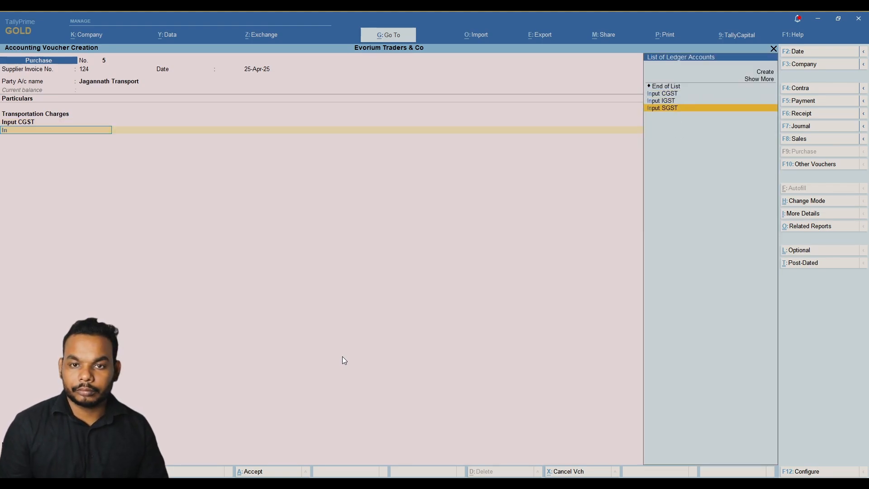
{"action": "key", "text": "Return"}
{"action": "key", "text": "Return"}
{"action": "key", "text": "Return"}
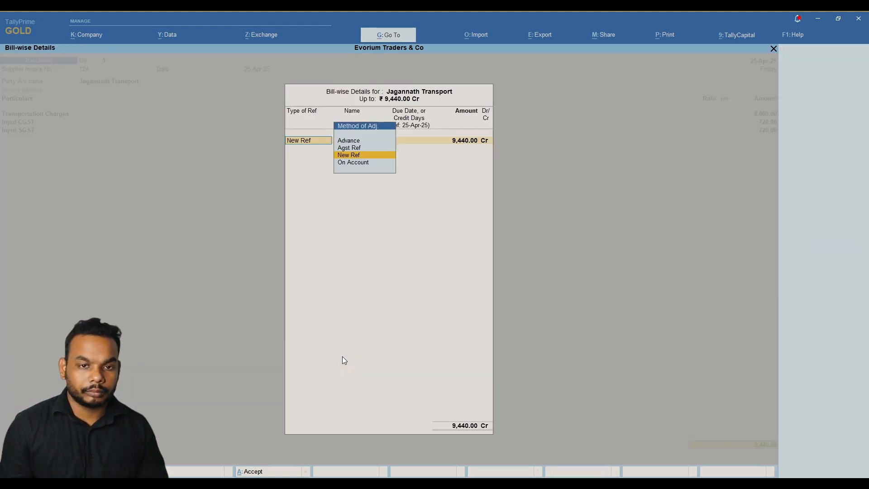
{"action": "key", "text": "Return"}
{"action": "key", "text": "Return"}
{"action": "key", "text": "Return"}
{"action": "key", "text": "Return"}
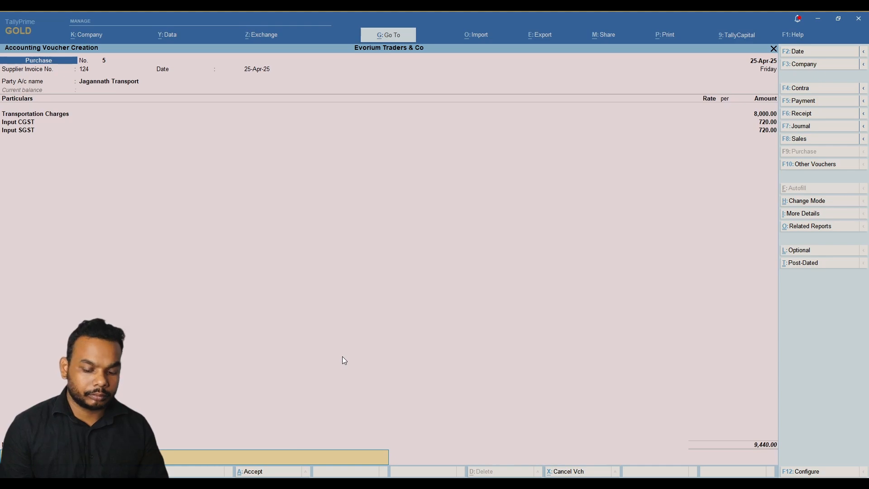
{"action": "key", "text": "Return"}
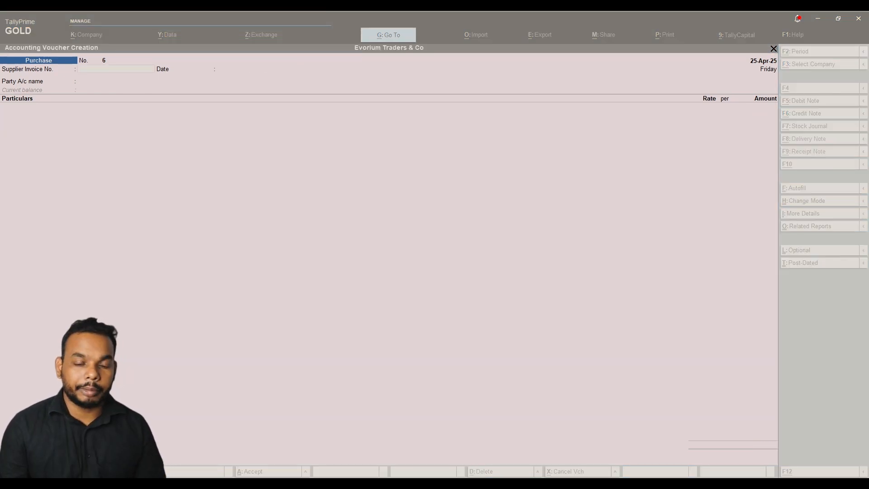
Discard the blank purchase voucher and start a Payment voucher from UBI CC.
{"action": "key", "text": "Escape"}
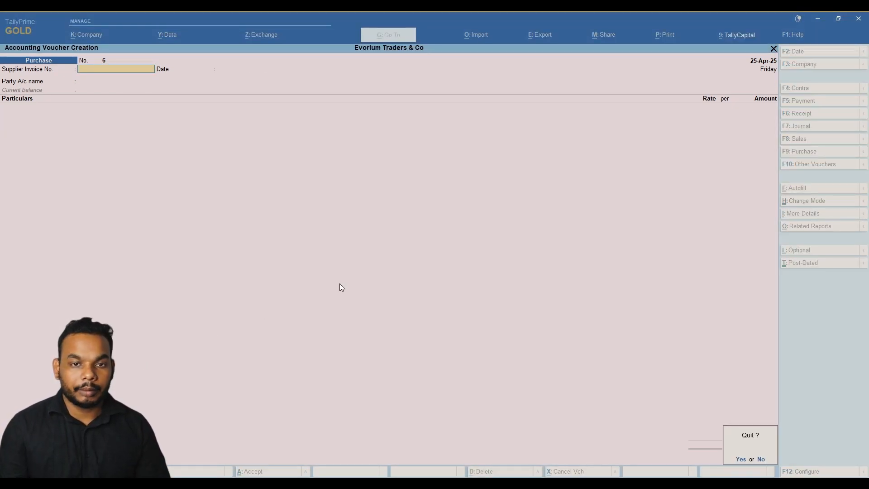
{"action": "key", "text": "y"}
{"action": "key", "text": "Return"}
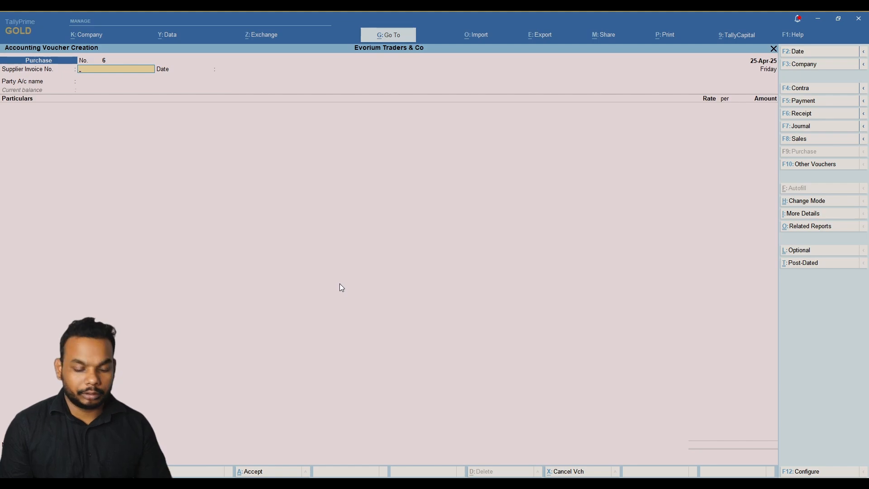
{"action": "key", "text": "F5"}
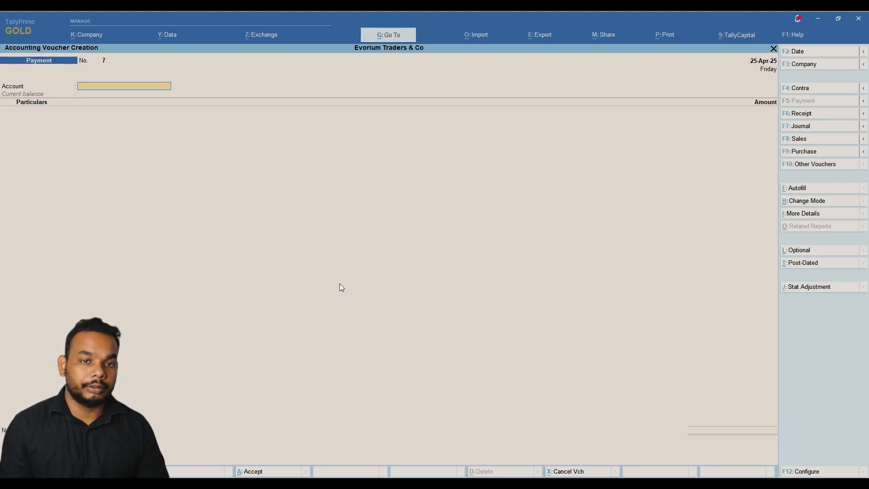
{"action": "type", "text": "ub"}
{"action": "key", "text": "Down"}
{"action": "key", "text": "Return"}
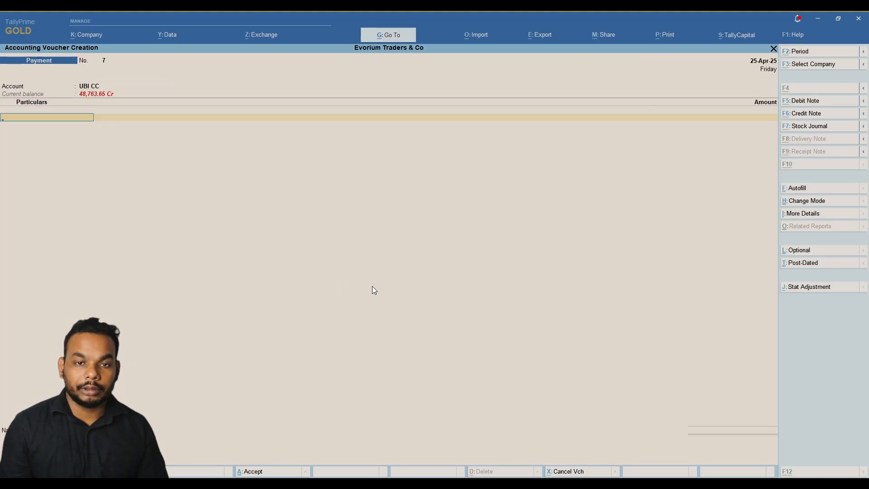
{"action": "key", "text": "alt+Tab"}
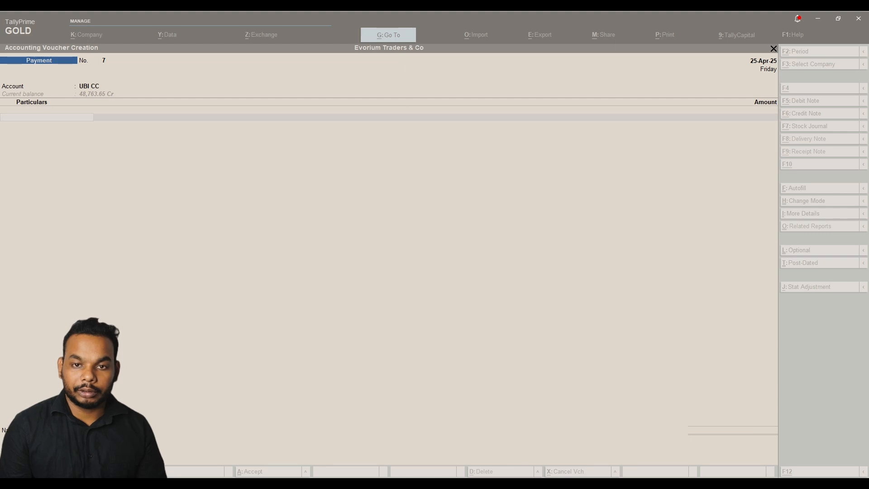
{"action": "left_click", "coordinate": [570, 311]}
Pay Jagannath Transport 8,000 against pending bill 124 and complete the bank allocation.
{"action": "type", "text": "Tr"}
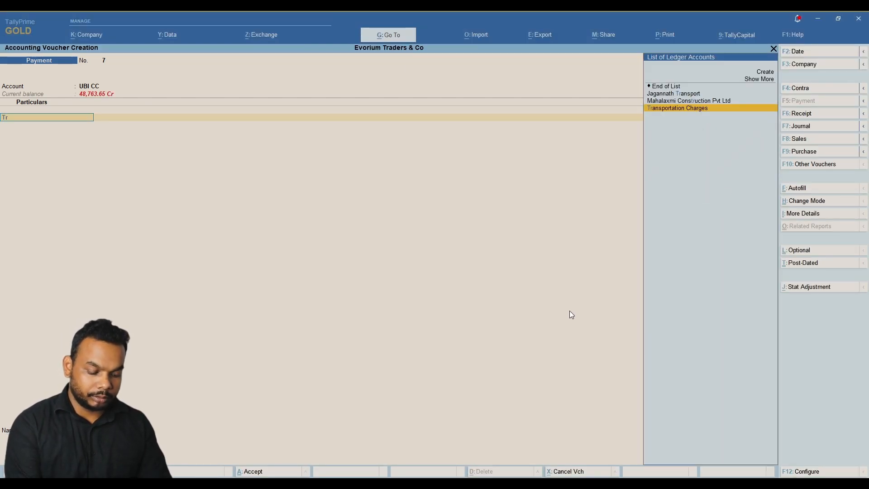
{"action": "type", "text": "an"}
{"action": "key", "text": "Up"}
{"action": "key", "text": "Return"}
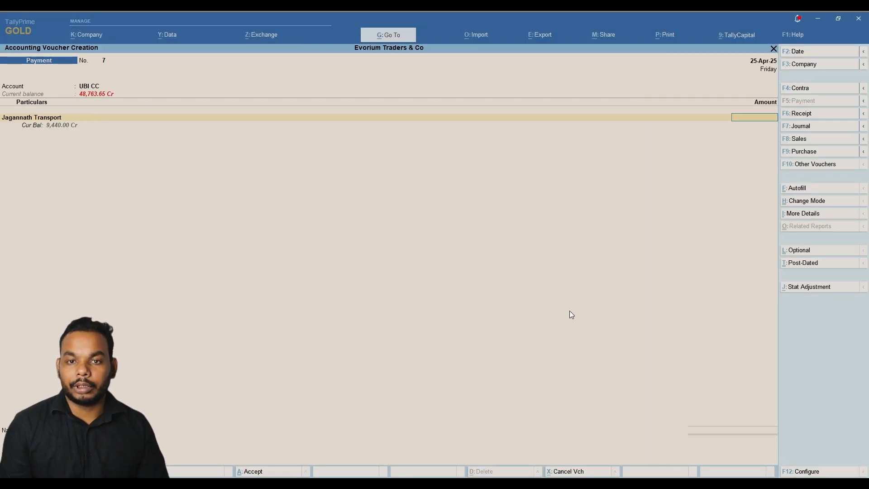
{"action": "key", "text": "alt+Tab"}
{"action": "left_click", "coordinate": [570, 311]}
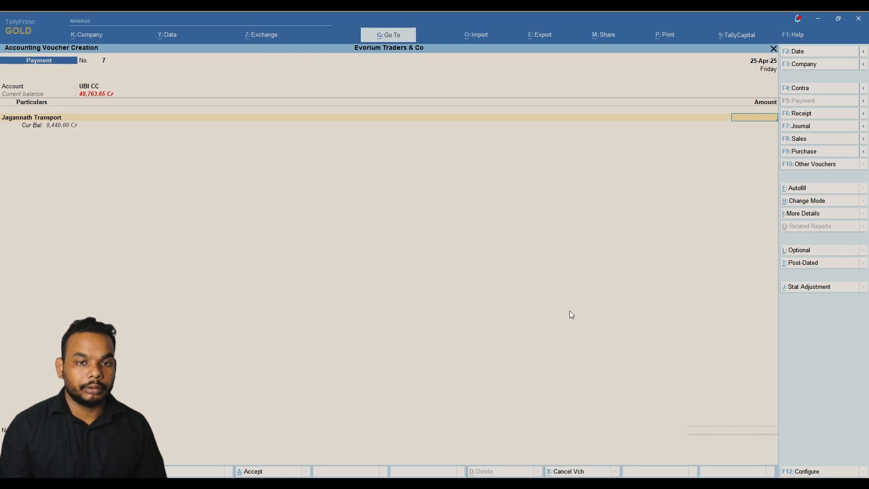
{"action": "type", "text": "8000"}
{"action": "key", "text": "Return"}
{"action": "key", "text": "Return"}
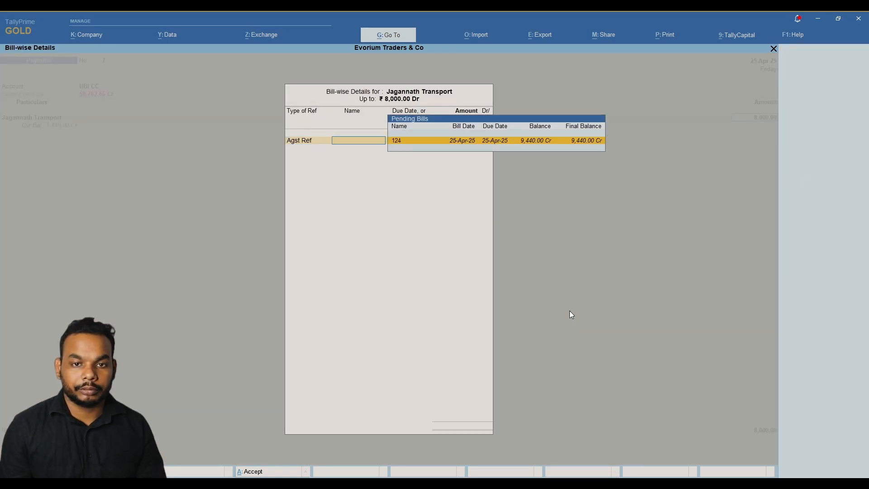
{"action": "key", "text": "Return"}
{"action": "key", "text": "Return"}
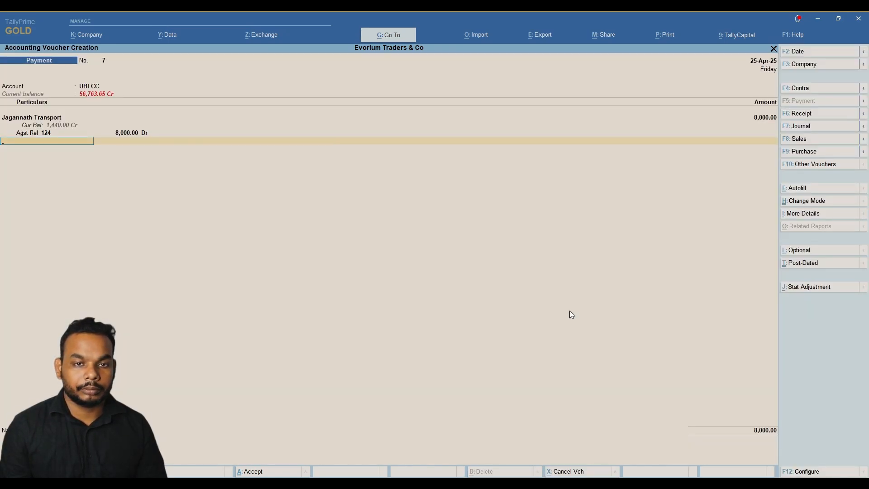
{"action": "key", "text": "Return"}
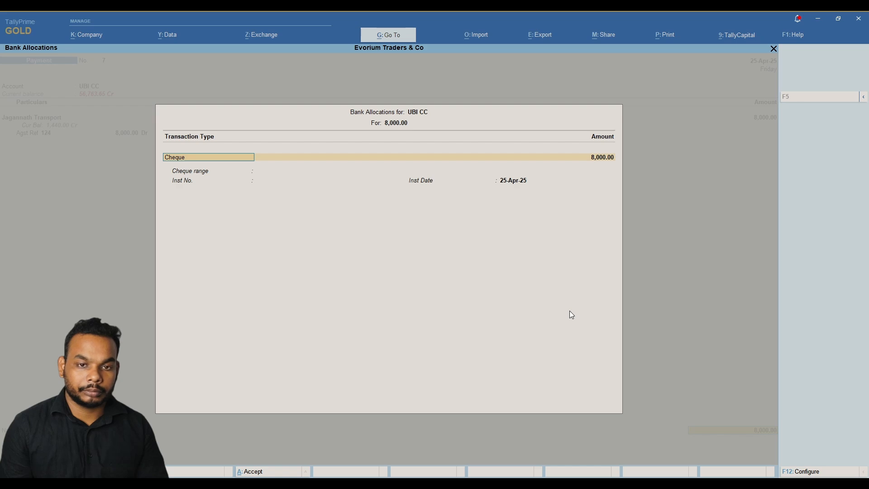
{"action": "key", "text": "Return"}
{"action": "key", "text": "Return"}
{"action": "key", "text": "Return"}
{"action": "key", "text": "Return"}
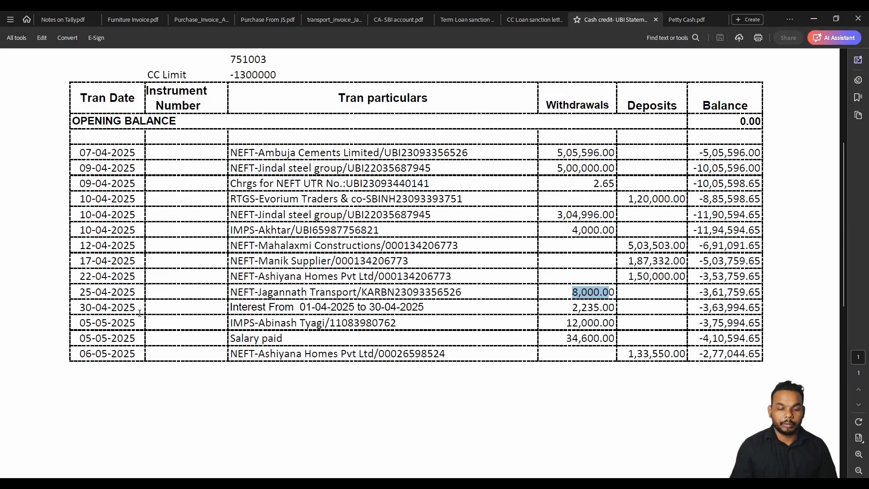
Highlight the 8,000.00 Jagannath row and the 30-04-2025 interest row of 2,235.00 in the UBI statement.
{"action": "left_click_drag", "start_coordinate": [444, 292], "coordinate": [444, 309]}
{"action": "mouse_move", "coordinate": [79, 307]}
{"action": "left_mouse_down"}
{"action": "mouse_move", "coordinate": [584, 309]}
{"action": "mouse_move", "coordinate": [598, 322]}
{"action": "mouse_move", "coordinate": [616, 308]}
{"action": "left_mouse_up"}
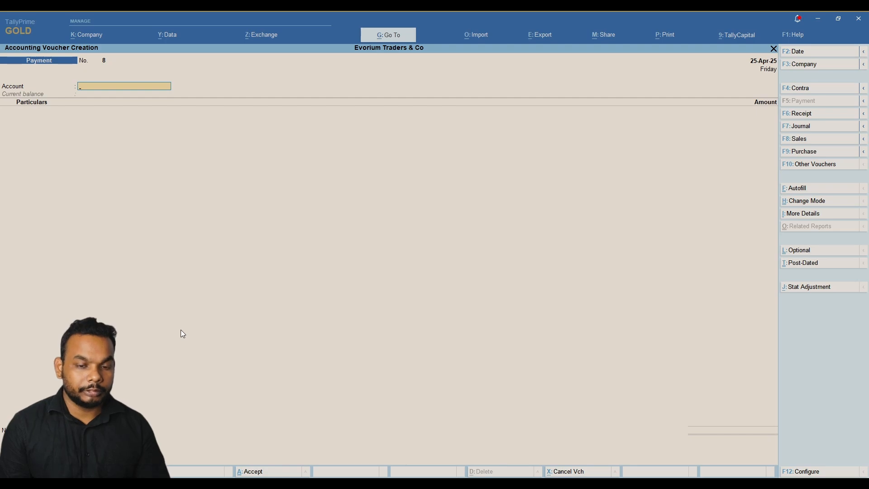
Date the new payment voucher 30-Apr-25 and set UBI CC as the paying account.
{"action": "key", "text": "alt+Tab"}
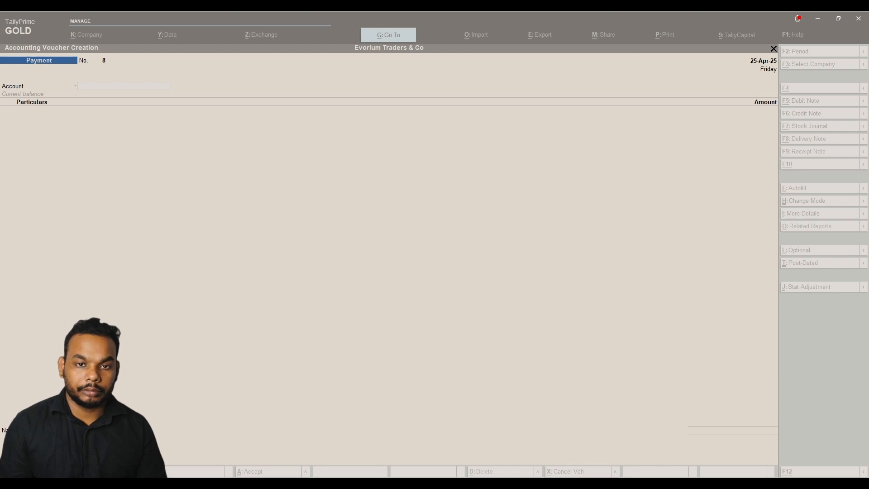
{"action": "left_click", "coordinate": [180, 333]}
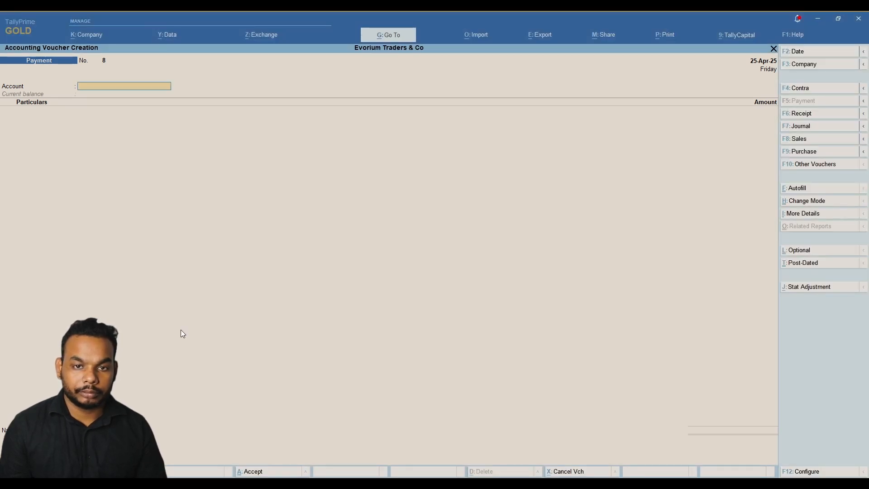
{"action": "key", "text": "F2"}
{"action": "type", "text": "30"}
{"action": "key", "text": "Return"}
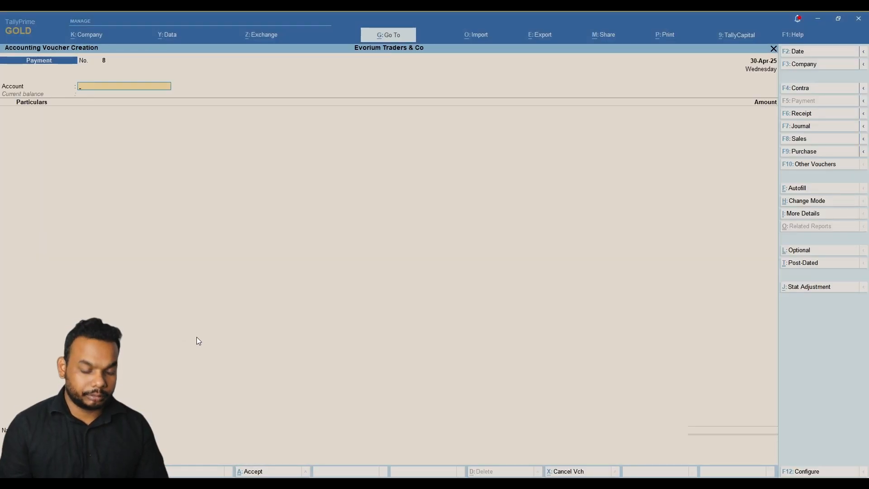
{"action": "type", "text": "Cc"}
{"action": "key", "text": "Return"}
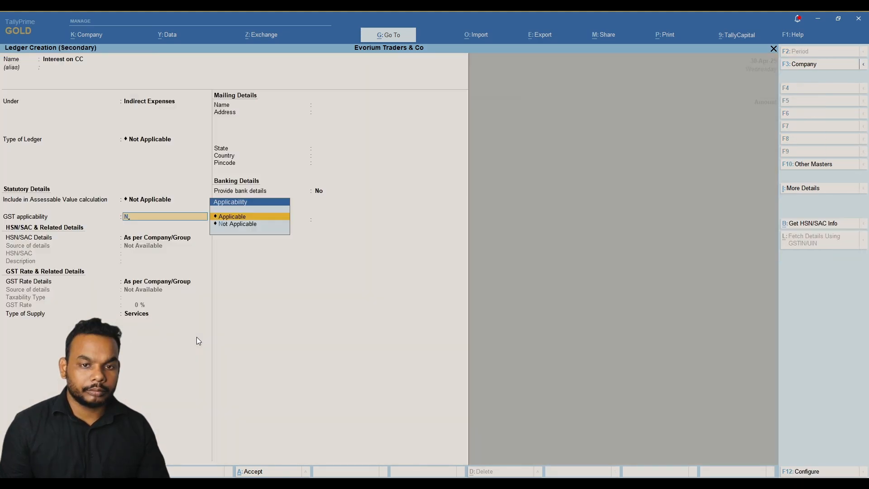
Create the Interest on CC ledger with GST Not Applicable, pay 2,235 and save.
{"action": "key", "text": "Return"}
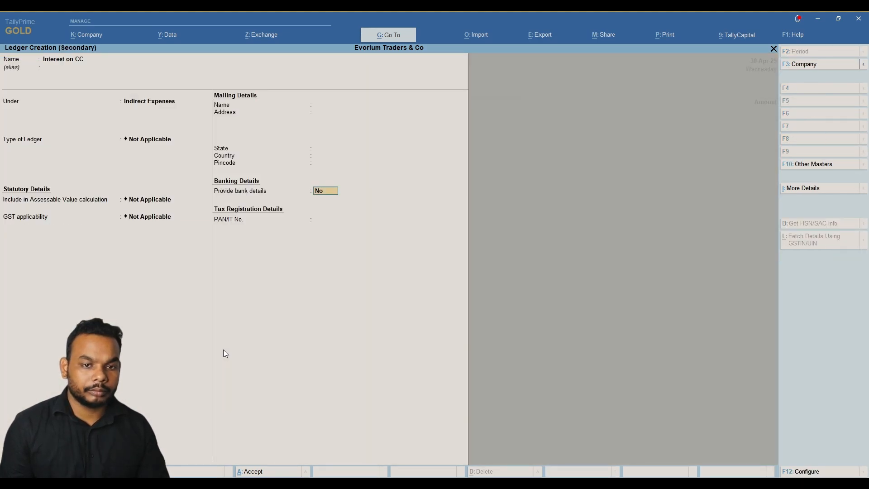
{"action": "key", "text": "ctrl+a"}
{"action": "key", "text": "Return"}
{"action": "key", "text": "alt"}
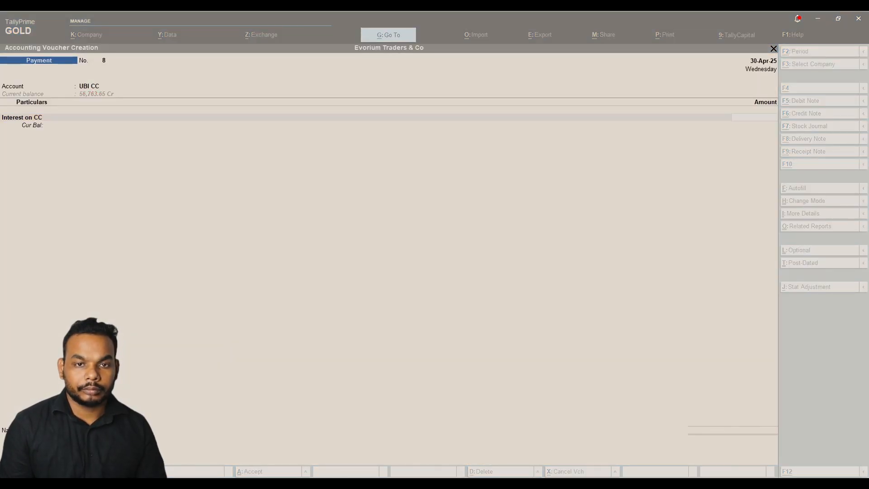
{"action": "type", "text": "2235"}
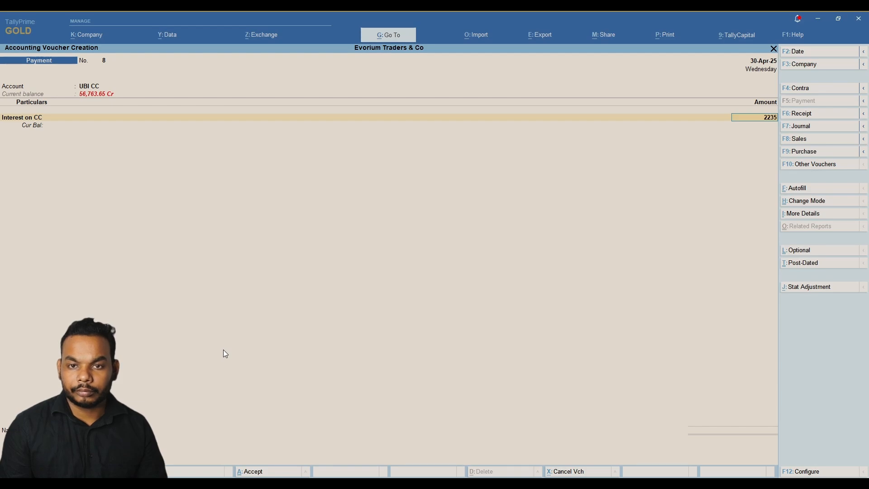
{"action": "key", "text": "Return"}
{"action": "key", "text": "Return"}
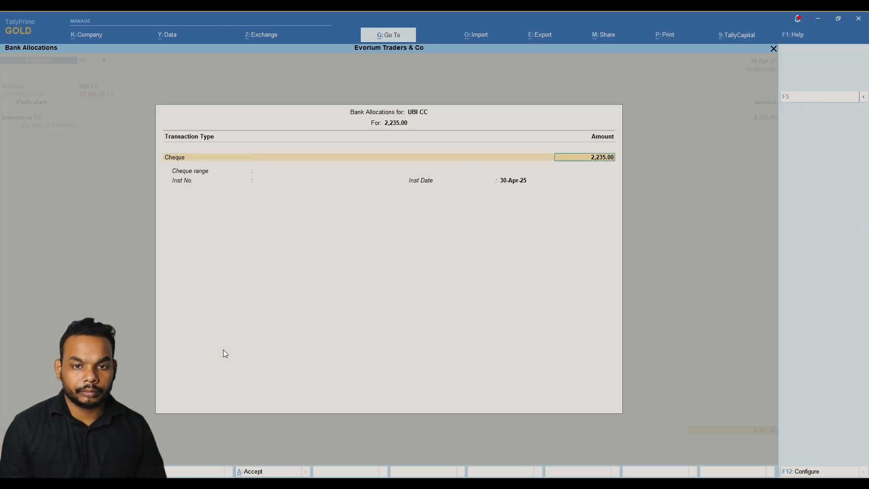
{"action": "key", "text": "Return"}
{"action": "key", "text": "Return"}
{"action": "key", "text": "Return"}
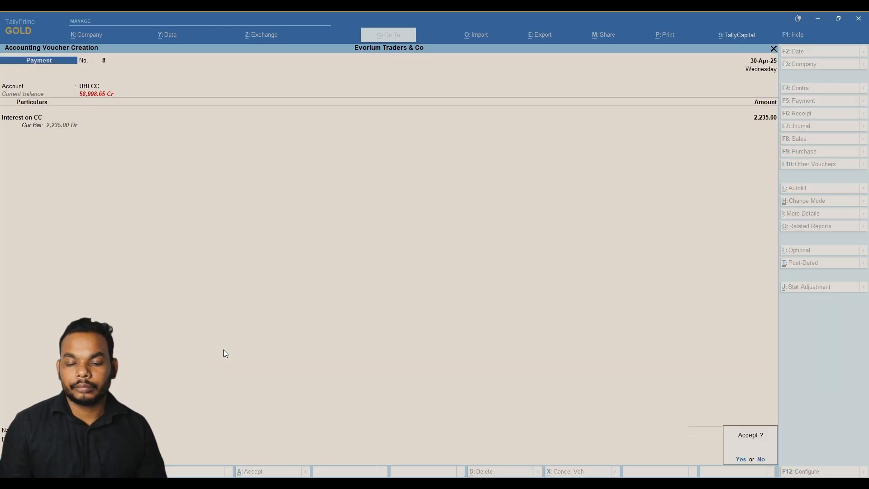
{"action": "key", "text": "Return"}
{"action": "key", "text": "alt"}
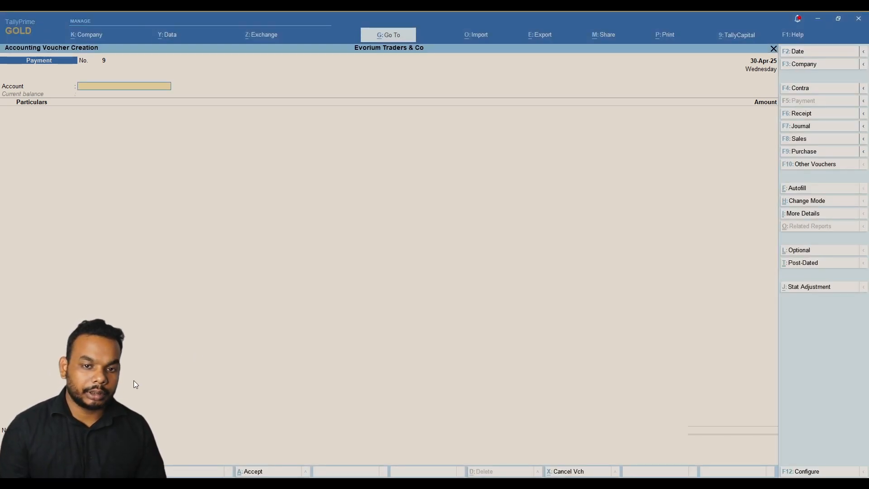
{"action": "key", "text": "alt"}
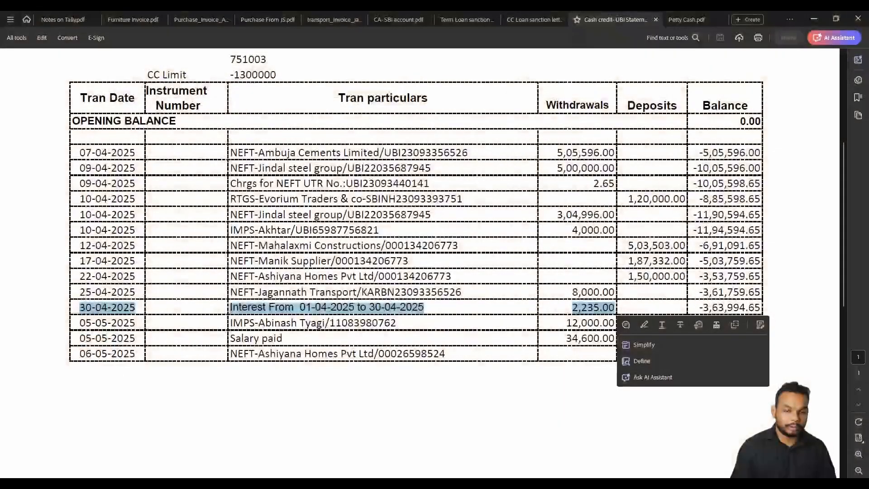
Mark the UBI 30-04-2025 interest row, then select the 04-May-25 EMI row in CA- SBI account.pdf.
{"action": "left_click", "coordinate": [358, 245]}
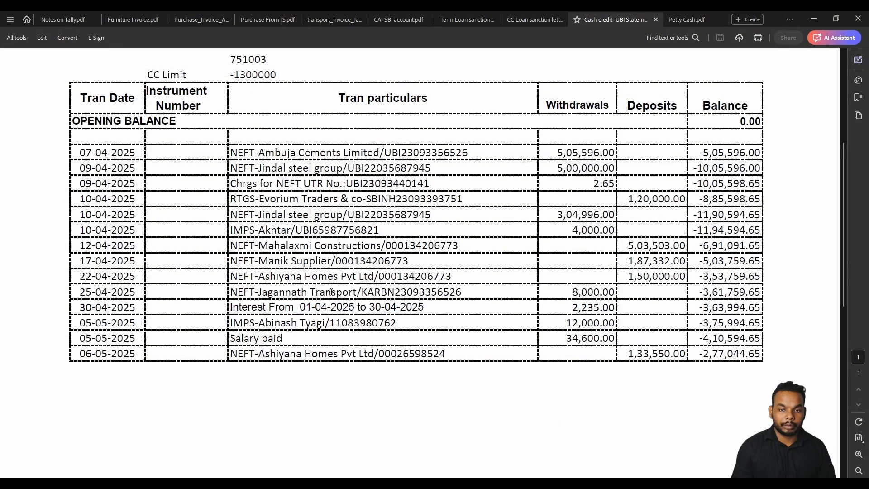
{"action": "left_click_drag", "start_coordinate": [87, 310], "coordinate": [741, 309]}
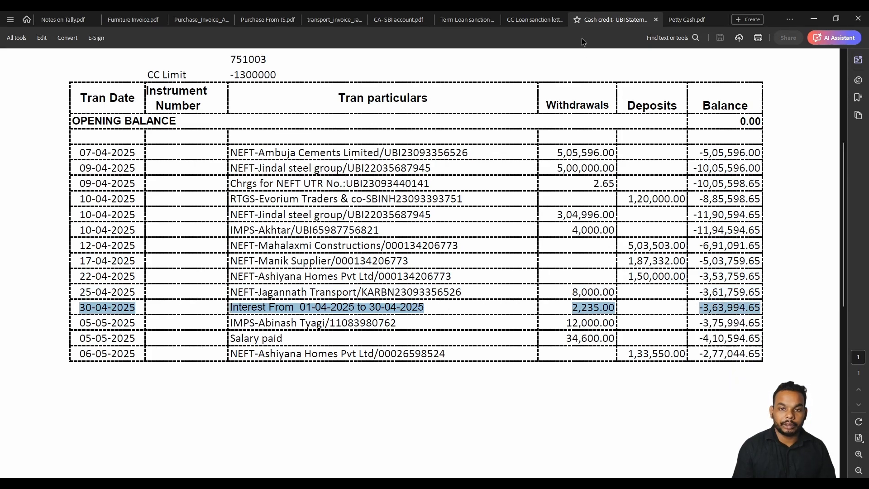
{"action": "left_click", "coordinate": [458, 21]}
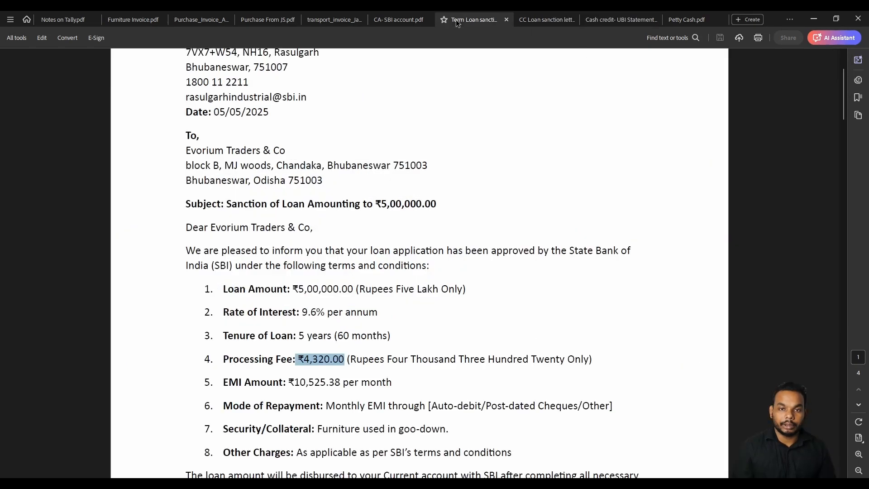
{"action": "left_click", "coordinate": [401, 21]}
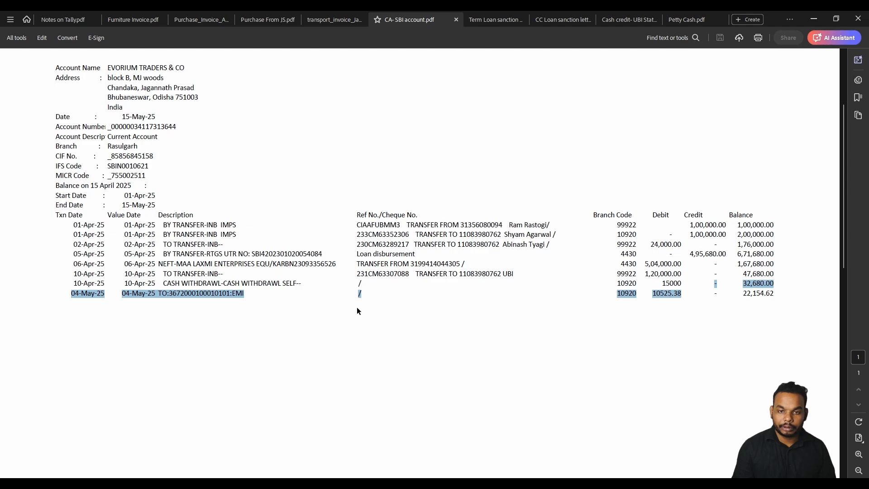
{"action": "left_click", "coordinate": [78, 296]}
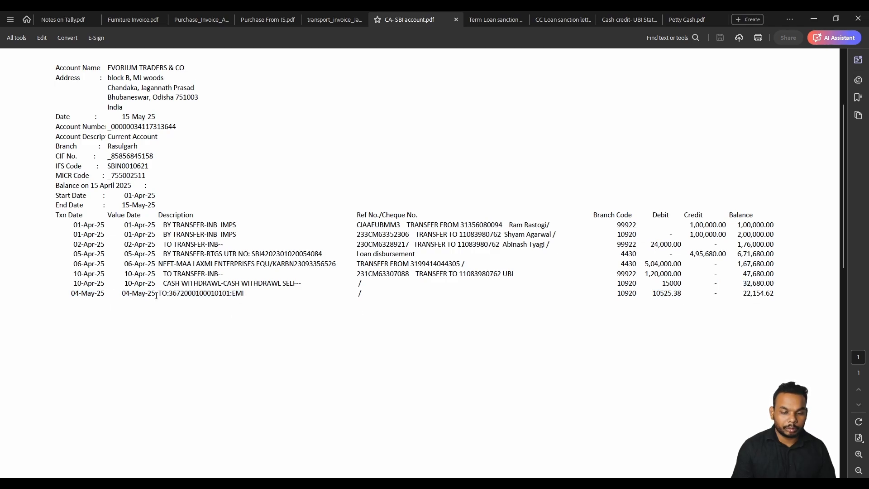
{"action": "left_click_drag", "start_coordinate": [780, 293], "coordinate": [97, 293]}
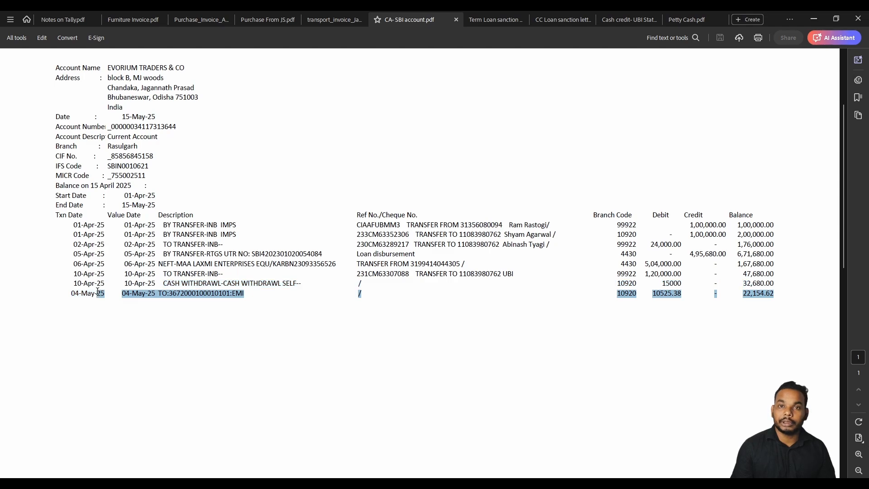
{"action": "left_click", "coordinate": [172, 288]}
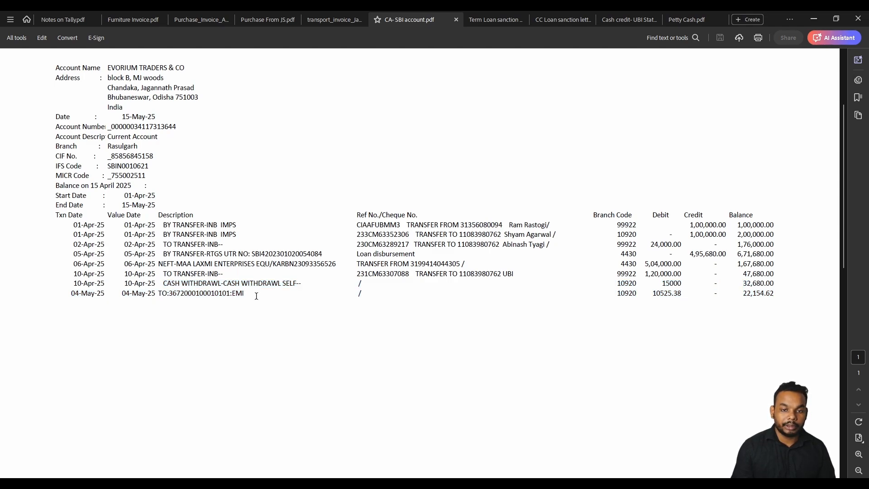
{"action": "left_click_drag", "start_coordinate": [63, 300], "coordinate": [786, 301]}
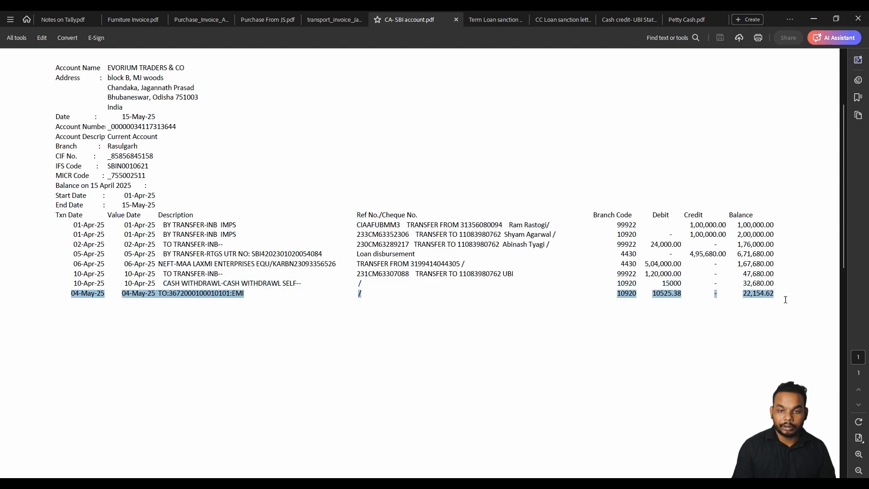
{"action": "left_click", "coordinate": [559, 307]}
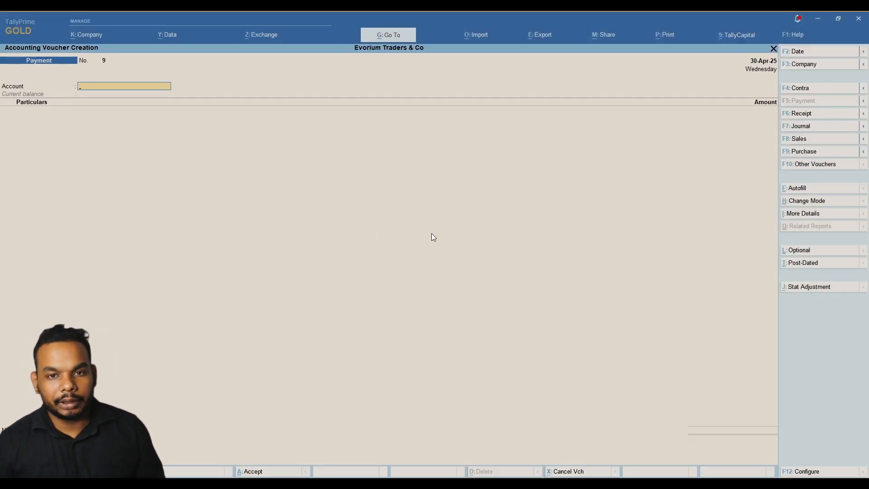
Start a Journal voucher and debit a new Salary Account ledger 38,600.
{"action": "left_click", "coordinate": [809, 125]}
{"action": "key", "text": "F2"}
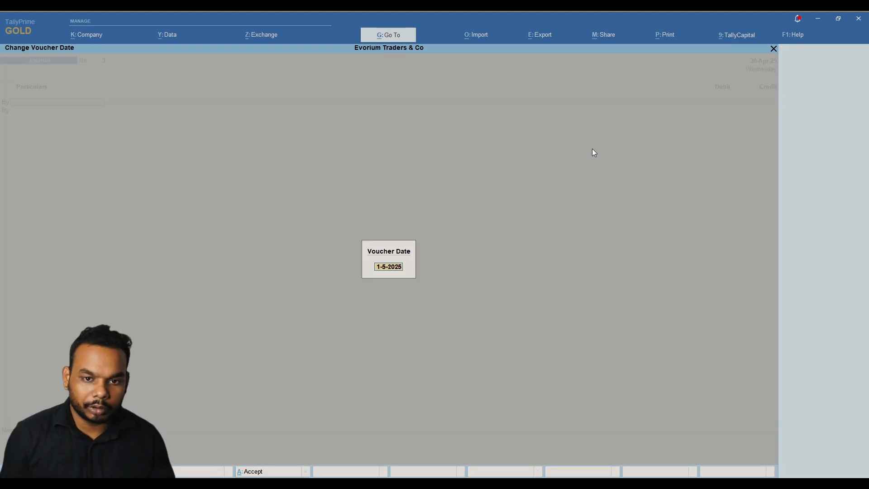
{"action": "key", "text": "Return"}
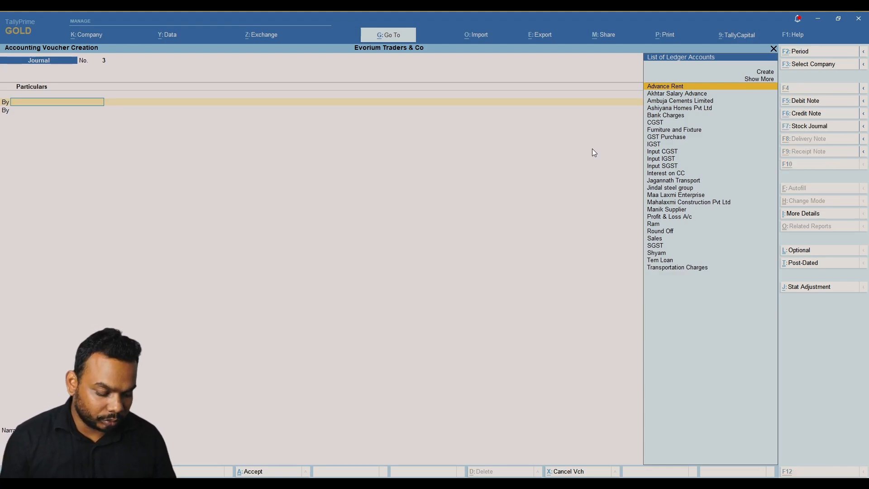
{"action": "key", "text": "alt+c"}
{"action": "key", "text": "Escape"}
{"action": "key", "text": "Return"}
{"action": "type", "text": "Sala"}
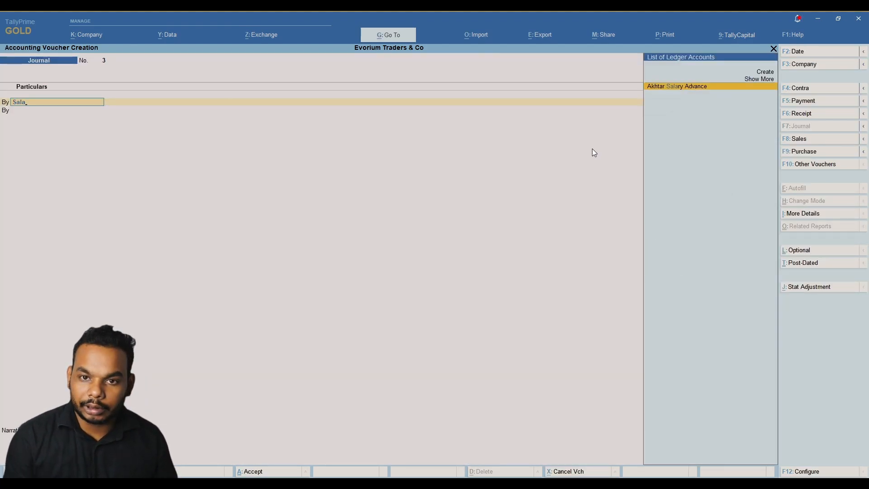
{"action": "key", "text": "alt+c"}
{"action": "key", "text": "Return"}
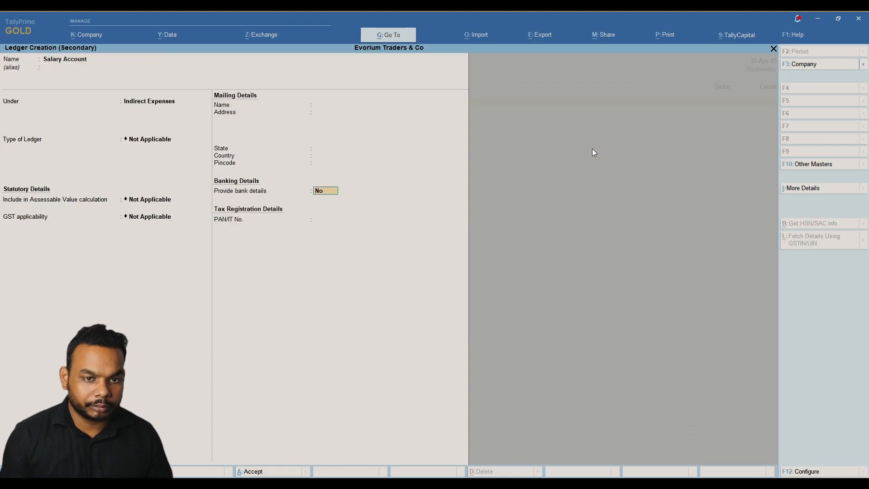
{"action": "key", "text": "Return"}
{"action": "key", "text": "Return"}
{"action": "key", "text": "Return"}
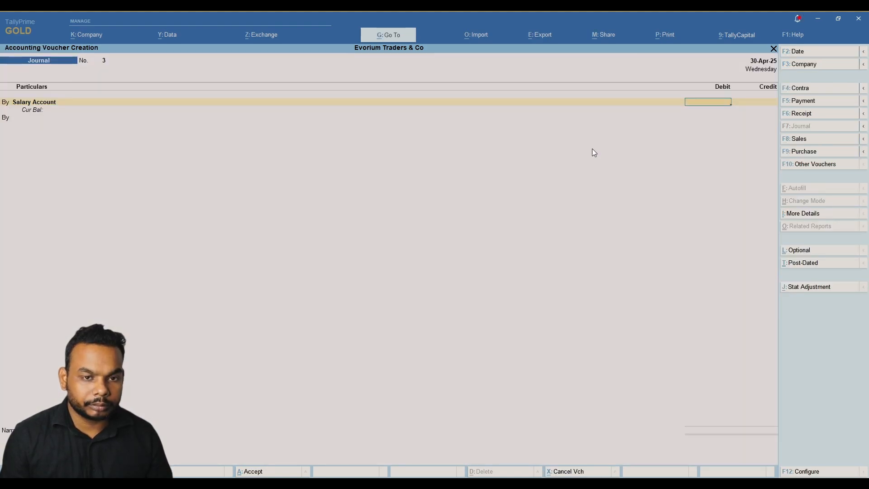
{"action": "key", "text": "alt+Tab"}
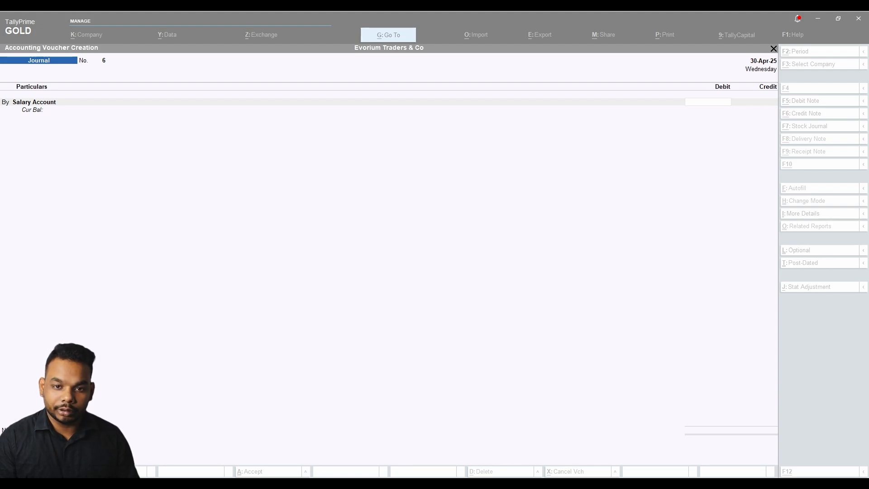
{"action": "key", "text": "alt+Tab"}
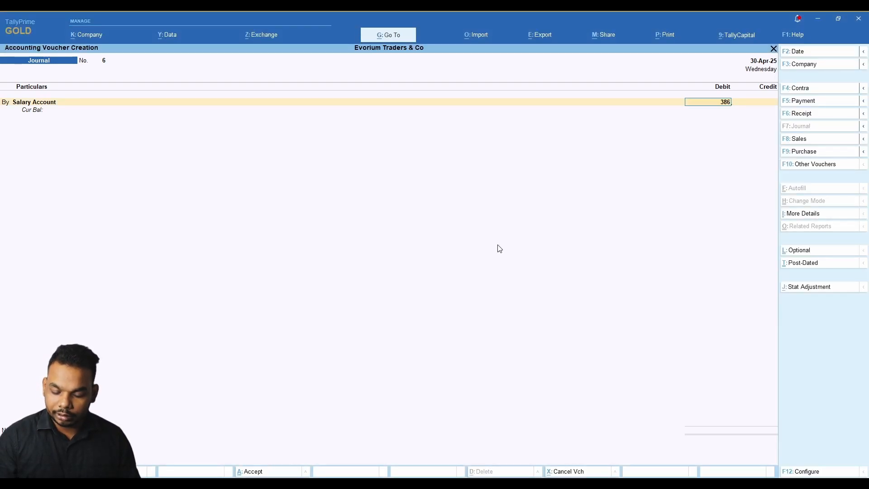
{"action": "key", "text": "Return"}
{"action": "key", "text": "Return"}
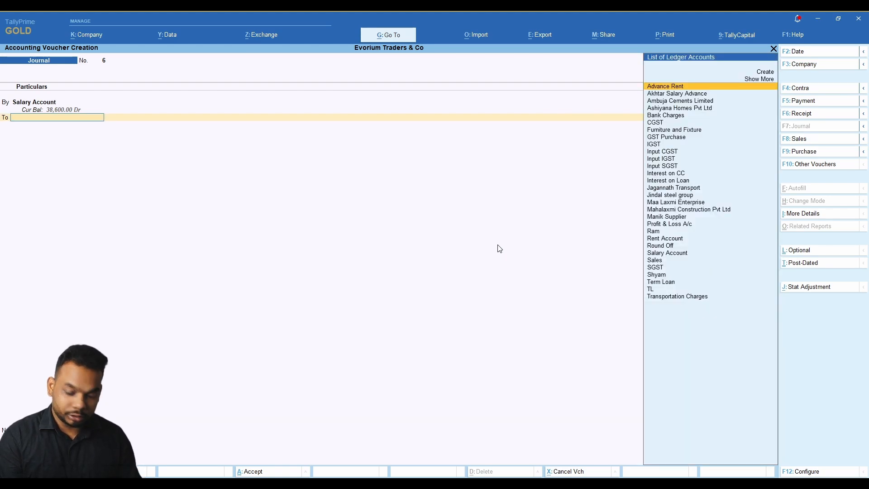
Create the first employee's ledger under the Salary Payable group, checking that group's details.
{"action": "type", "text": "d"}
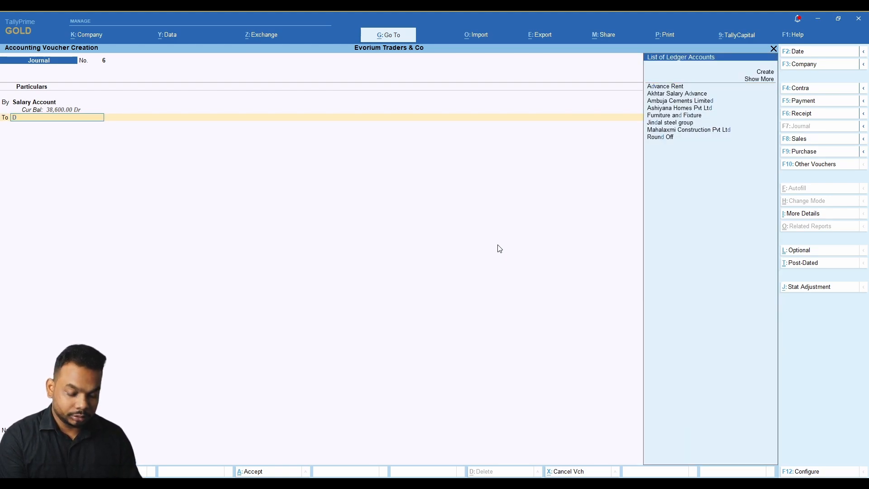
{"action": "key", "text": "alt+c"}
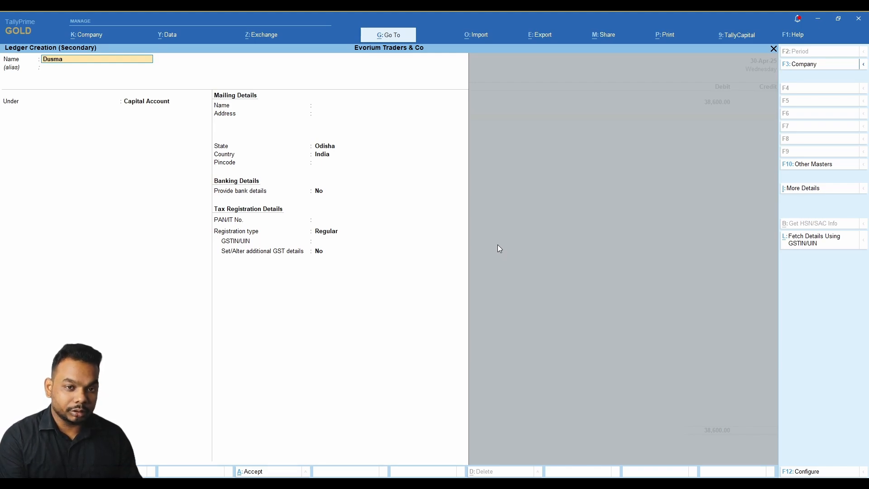
{"action": "key", "text": "Return"}
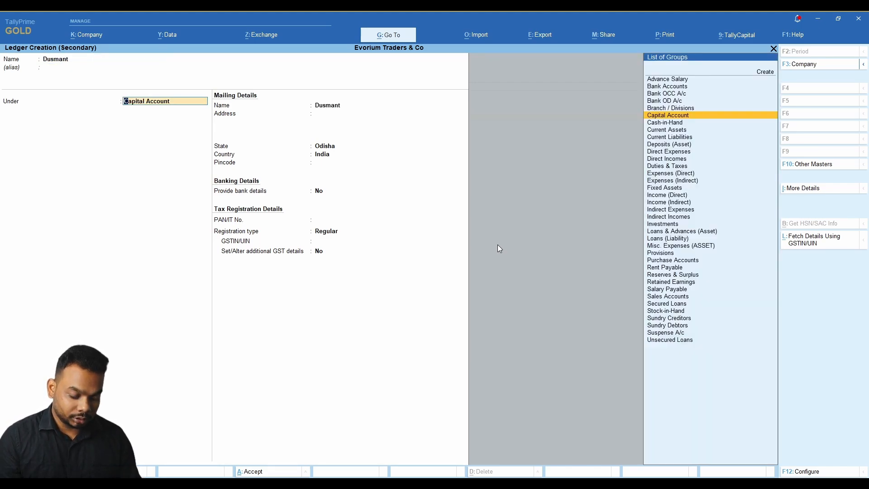
{"action": "type", "text": "Sala"}
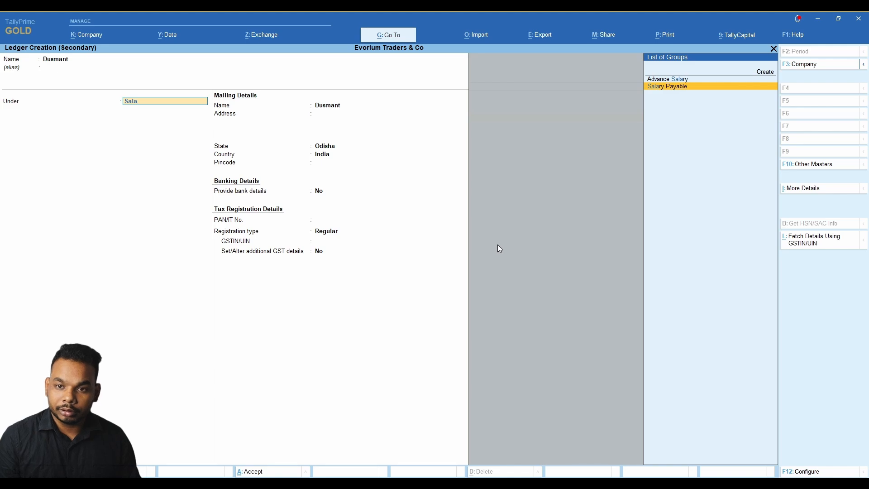
{"action": "key", "text": "Return"}
{"action": "key", "text": "BackSpace"}
{"action": "key", "text": "ctrl+Return"}
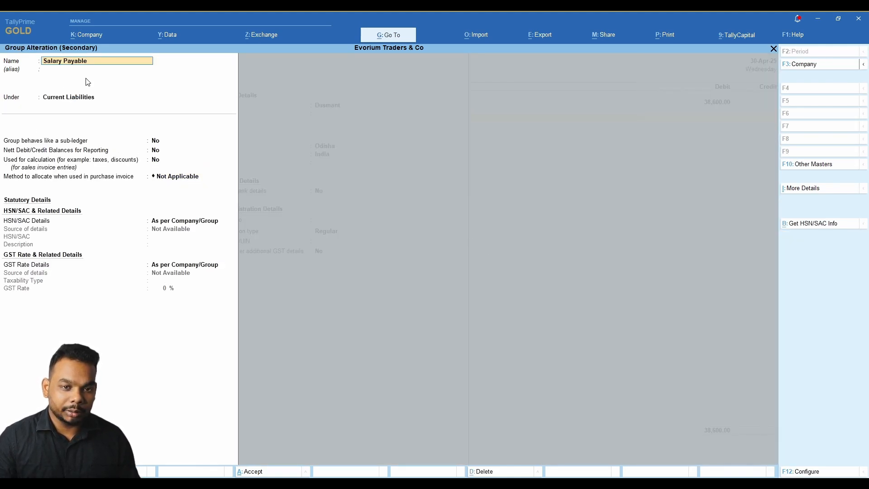
{"action": "key", "text": "Escape"}
{"action": "key", "text": "y"}
{"action": "key", "text": "Return"}
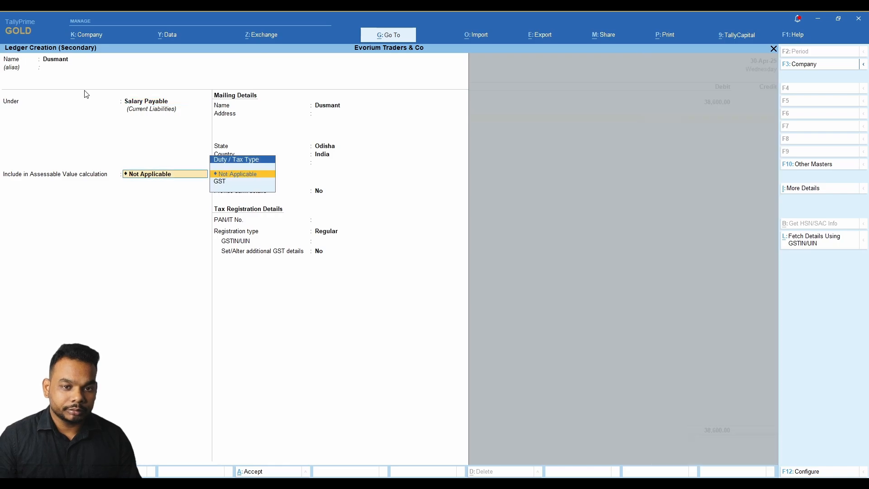
Set the employee's registration type to Unregistered/Consumer and credit them 18,000.
{"action": "key", "text": "Return"}
{"action": "key", "text": "Return"}
{"action": "key", "text": "Return"}
{"action": "key", "text": "Return"}
{"action": "key", "text": "Return"}
{"action": "key", "text": "Return"}
{"action": "key", "text": "Return"}
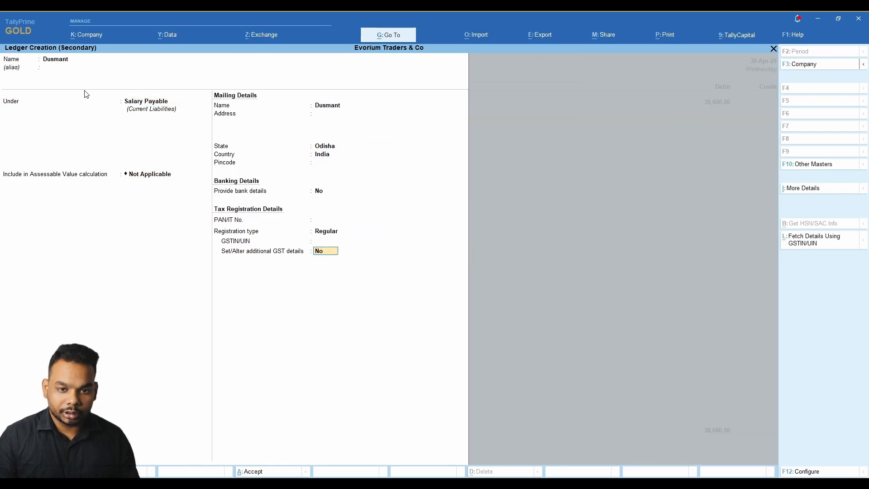
{"action": "key", "text": "BackSpace"}
{"action": "key", "text": "BackSpace"}
{"action": "key", "text": "Down"}
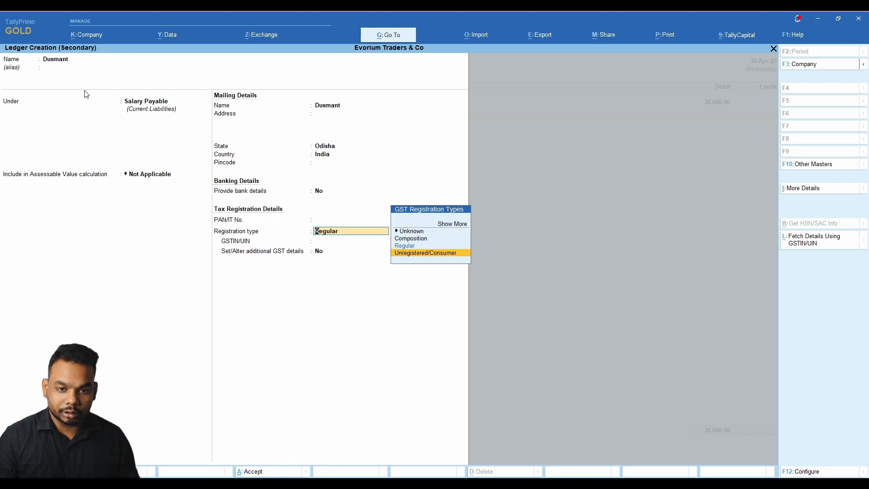
{"action": "key", "text": "Return"}
{"action": "key", "text": "Return"}
{"action": "key", "text": "Return"}
{"action": "key", "text": "Return"}
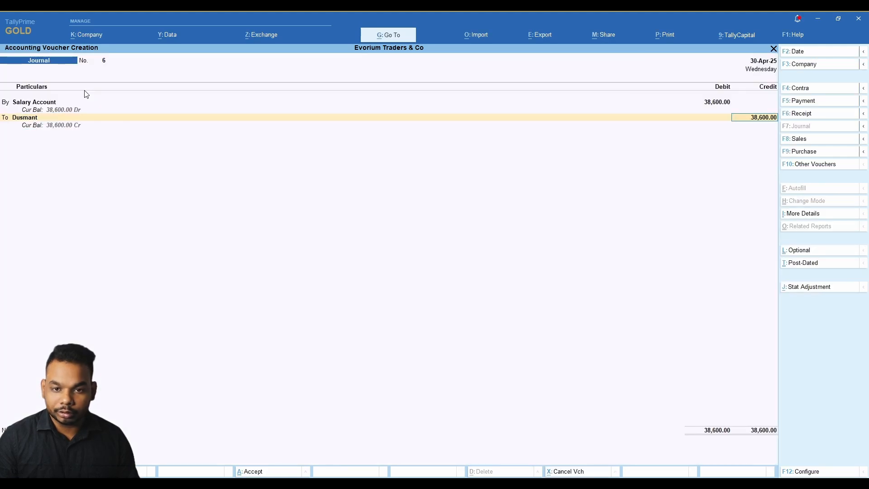
{"action": "key", "text": "alt"}
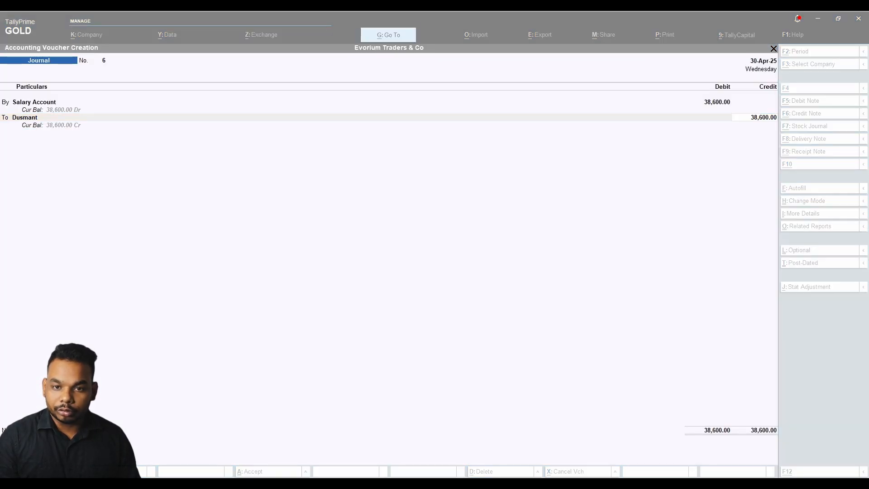
{"action": "type", "text": "18"}
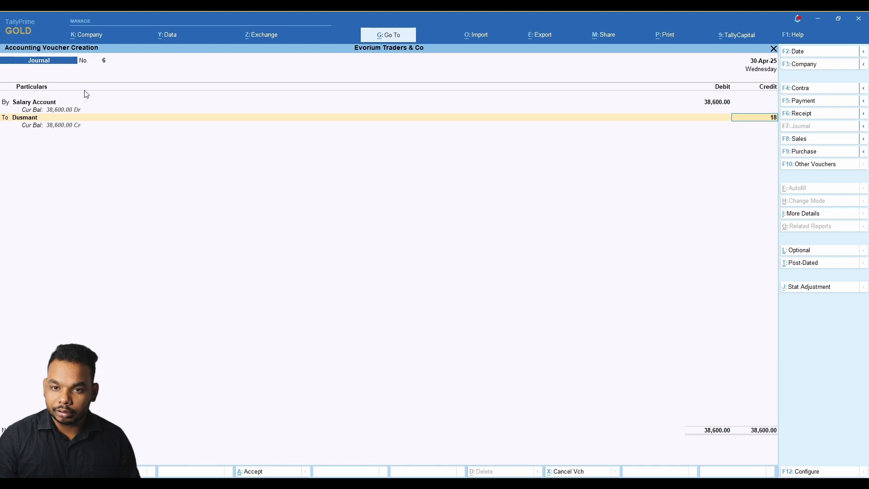
{"action": "type", "text": "000"}
{"action": "key", "text": "Return"}
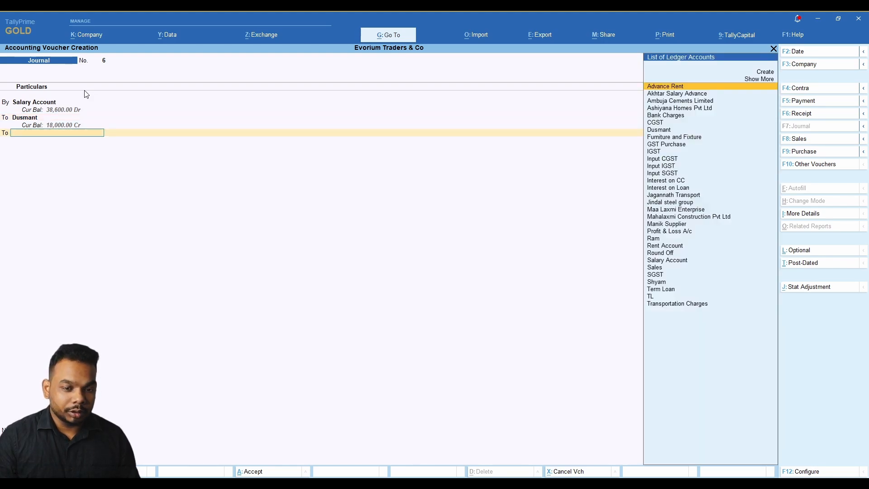
Create a second Unregistered/Consumer employee ledger and credit it 11,600.
{"action": "key", "text": "alt"}
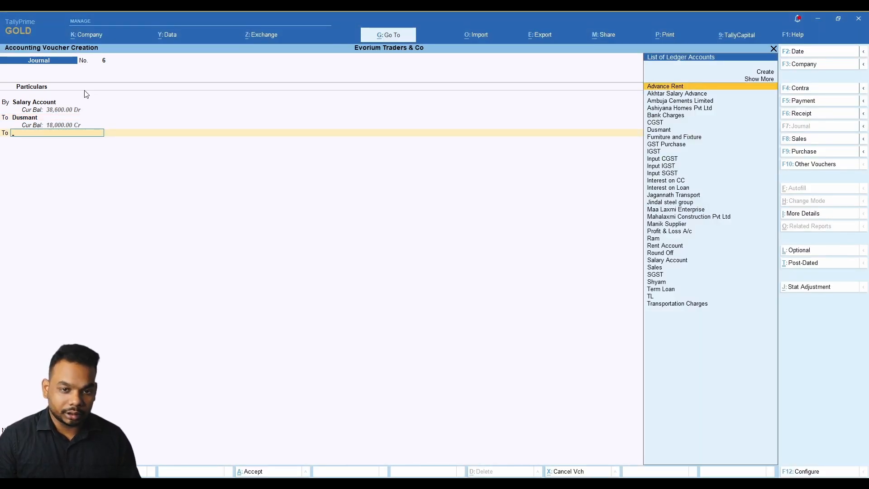
{"action": "key", "text": "alt+c"}
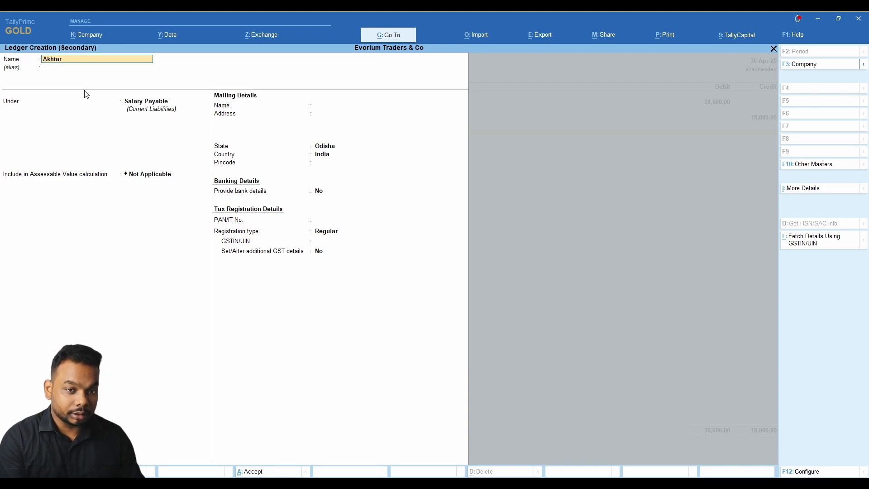
{"action": "key", "text": "Return"}
{"action": "key", "text": "Return"}
{"action": "key", "text": "Return"}
{"action": "key", "text": "Return"}
{"action": "key", "text": "Return"}
{"action": "key", "text": "Return"}
{"action": "key", "text": "Return"}
{"action": "key", "text": "Return"}
{"action": "key", "text": "Return"}
{"action": "key", "text": "Return"}
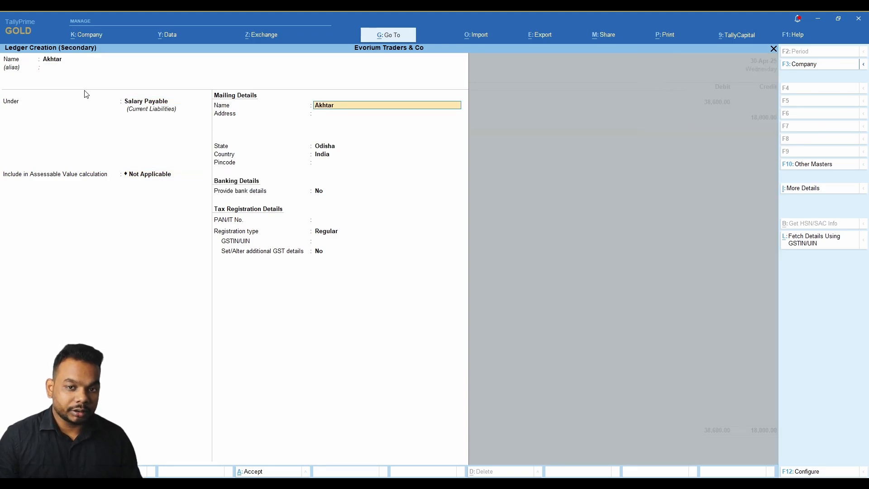
{"action": "key", "text": "Down"}
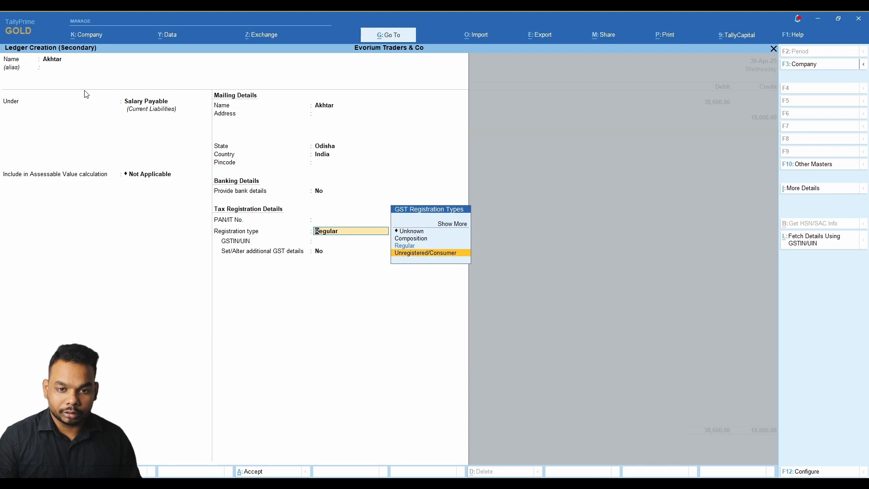
{"action": "key", "text": "Return"}
{"action": "key", "text": "Return"}
{"action": "key", "text": "Return"}
{"action": "key", "text": "alt+Tab"}
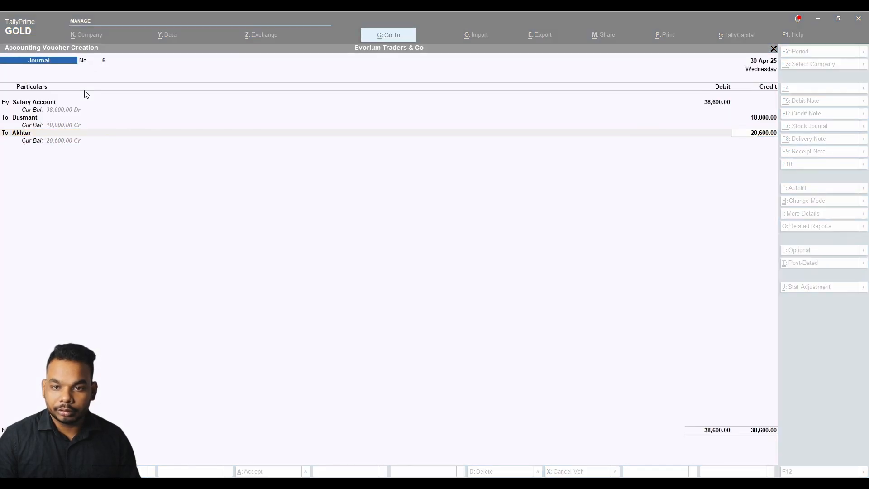
{"action": "key", "text": "alt+Tab"}
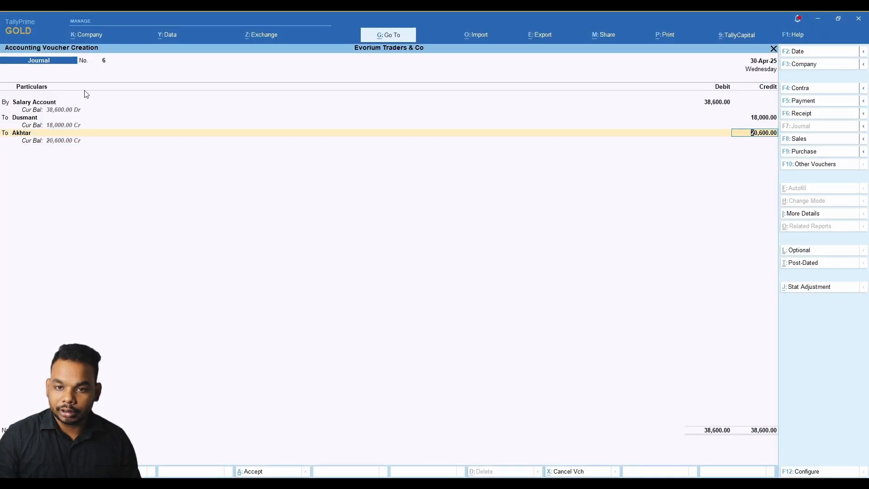
{"action": "type", "text": "11,600"}
{"action": "key", "text": "Return"}
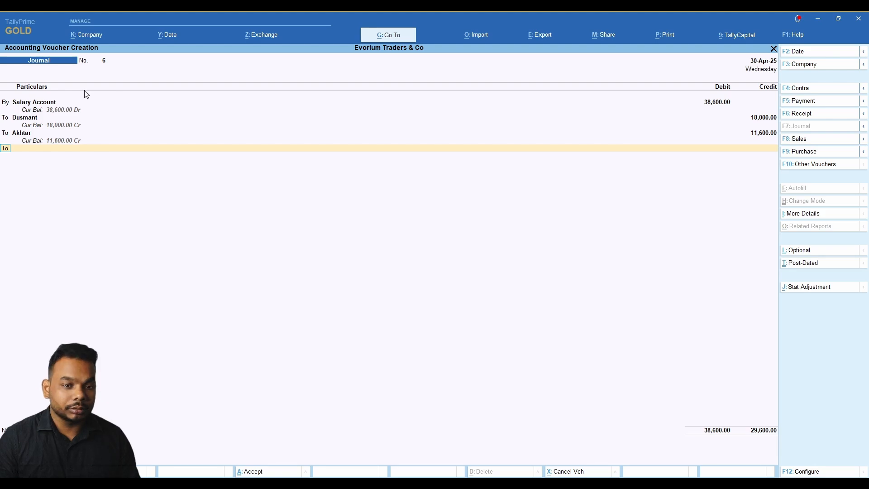
{"action": "key", "text": "Return"}
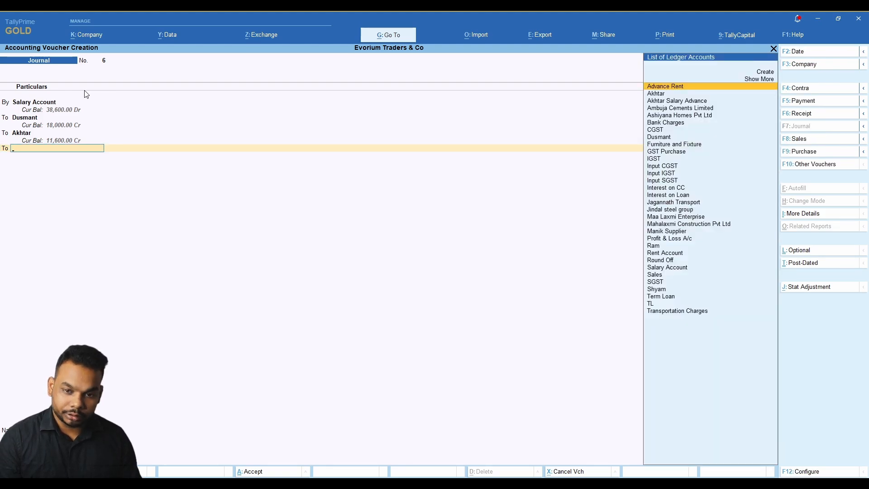
Begin a third employee ledger under Salary Payable as Unregistered/Consumer.
{"action": "key", "text": "alt+c"}
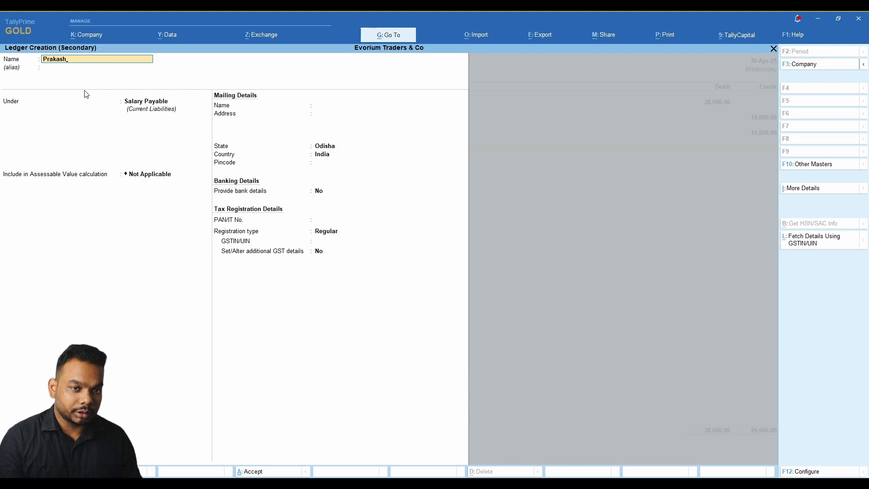
{"action": "key", "text": "Return"}
{"action": "key", "text": "Return"}
{"action": "key", "text": "Return"}
{"action": "key", "text": "Return"}
{"action": "key", "text": "Return"}
{"action": "key", "text": "Return"}
{"action": "key", "text": "Return"}
{"action": "key", "text": "Return"}
{"action": "key", "text": "Return"}
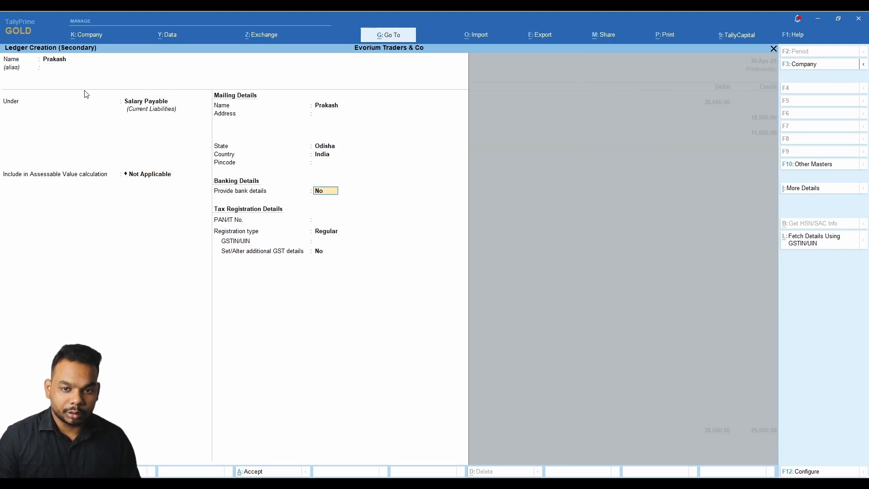
{"action": "key", "text": "Return"}
{"action": "key", "text": "Return"}
{"action": "key", "text": "Down"}
{"action": "key", "text": "Return"}
{"action": "key", "text": "Return"}
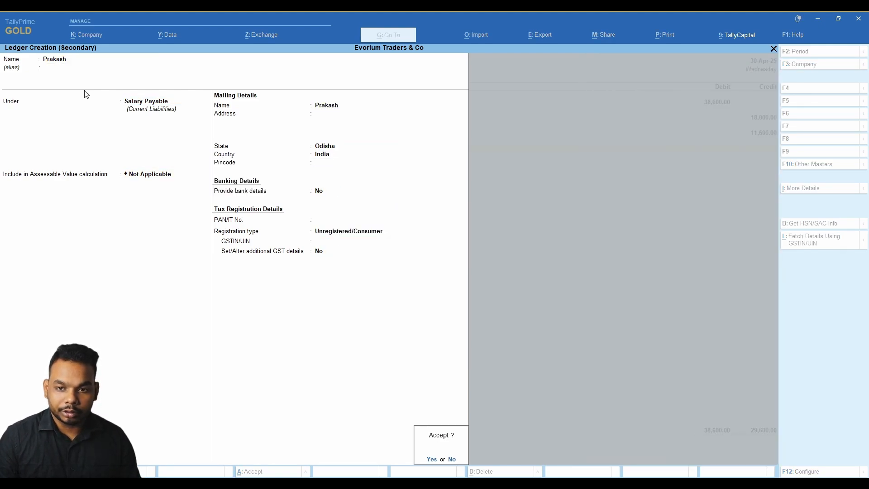
{"action": "key", "text": "Return"}
{"action": "key", "text": "Return"}
{"action": "key", "text": "Return"}
Add the narration 'Being salary payable for the month of April' and save Journal No. 6.
{"action": "type", "text": "Being s"}
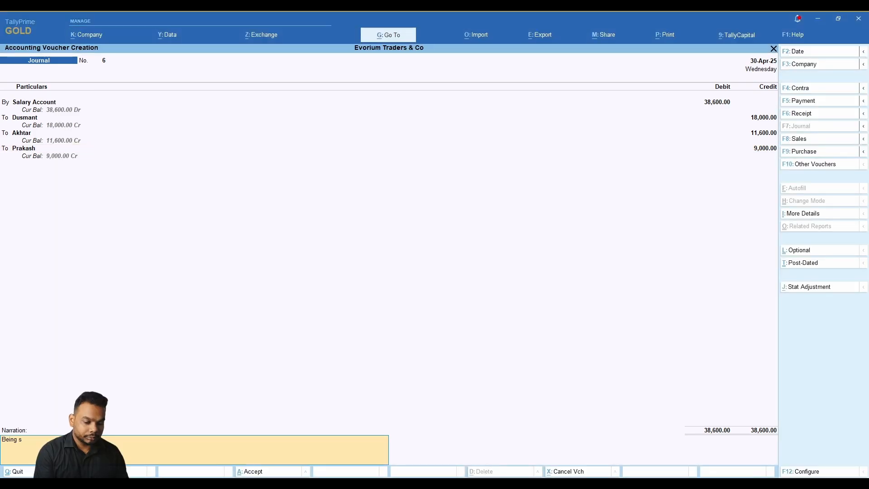
{"action": "key", "text": "BackSpace"}
{"action": "key", "text": "BackSpace"}
{"action": "type", "text": "alary"}
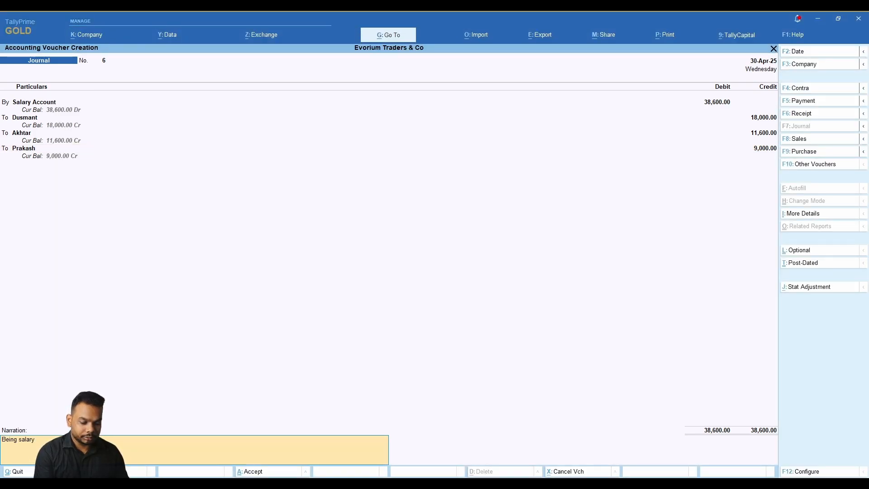
{"action": "type", "text": " payabl"}
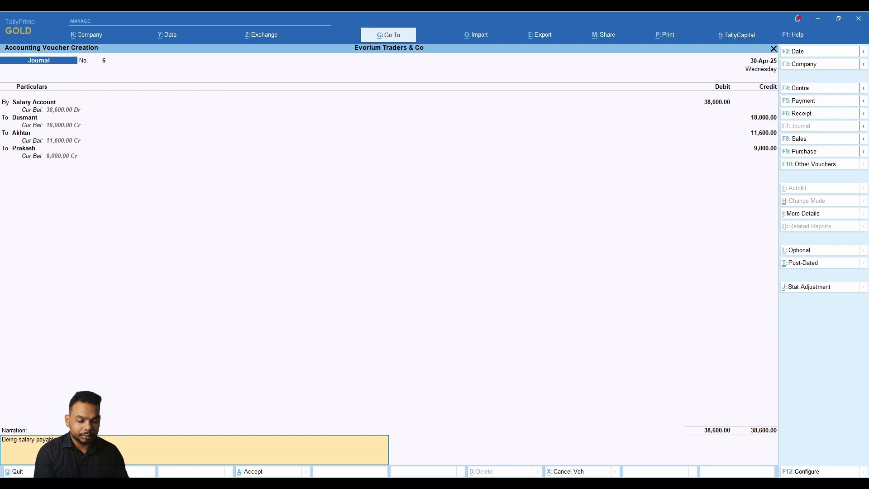
{"action": "type", "text": " for the month of April 2025."}
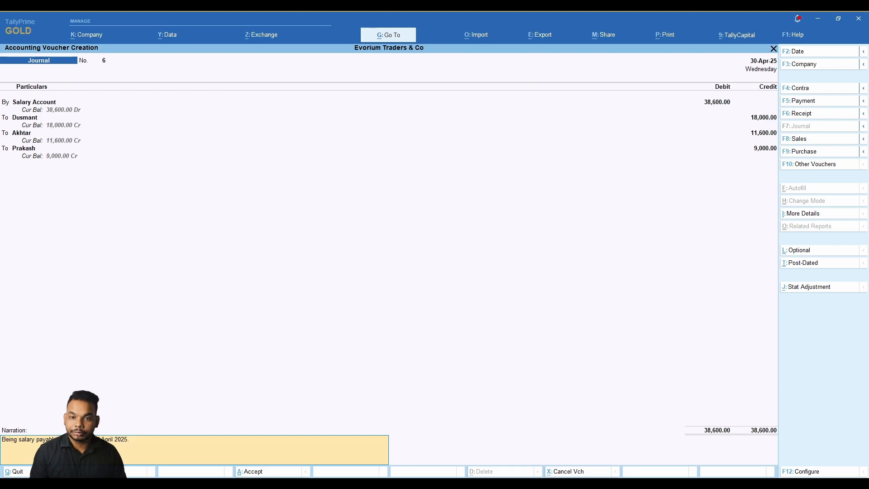
{"action": "key", "text": "Return"}
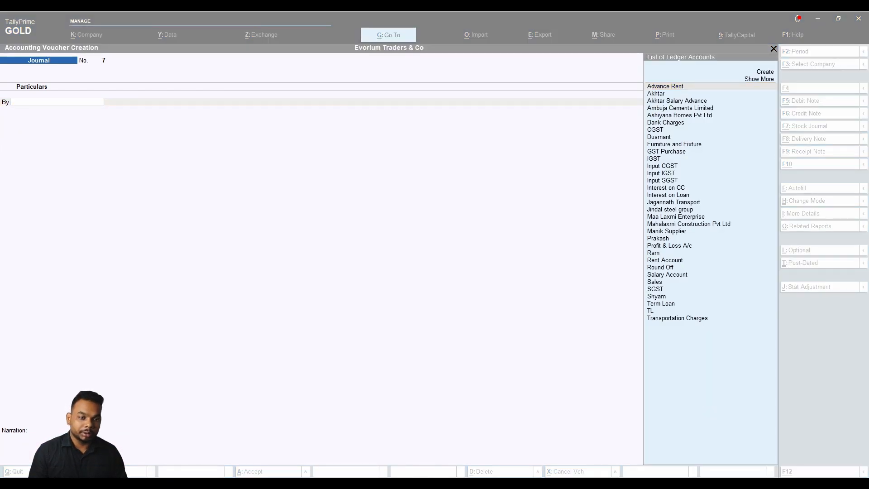
Drill into Balance Sheet > Current Liabilities > Salary Payable and review the 18,000, 11,600 and 9,000 balances.
{"action": "key", "text": "Escape"}
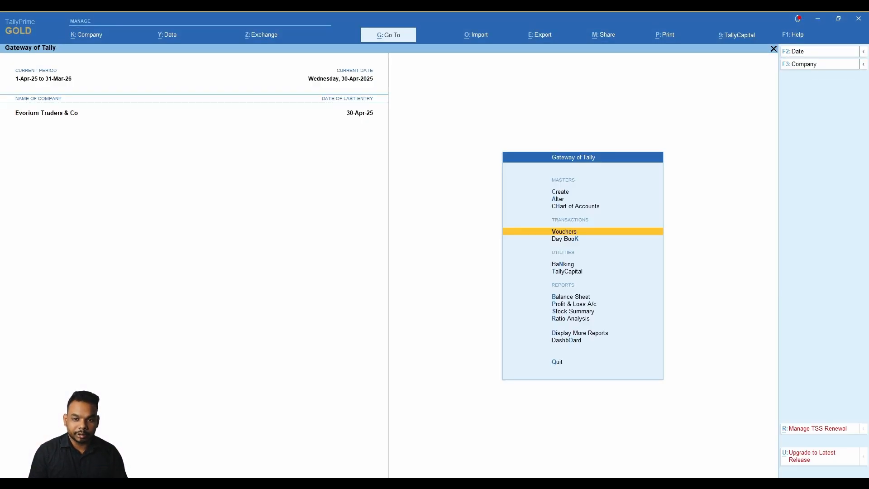
{"action": "key", "text": "Down"}
{"action": "key", "text": "Down"}
{"action": "key", "text": "Down"}
{"action": "key", "text": "Down"}
{"action": "key", "text": "Return"}
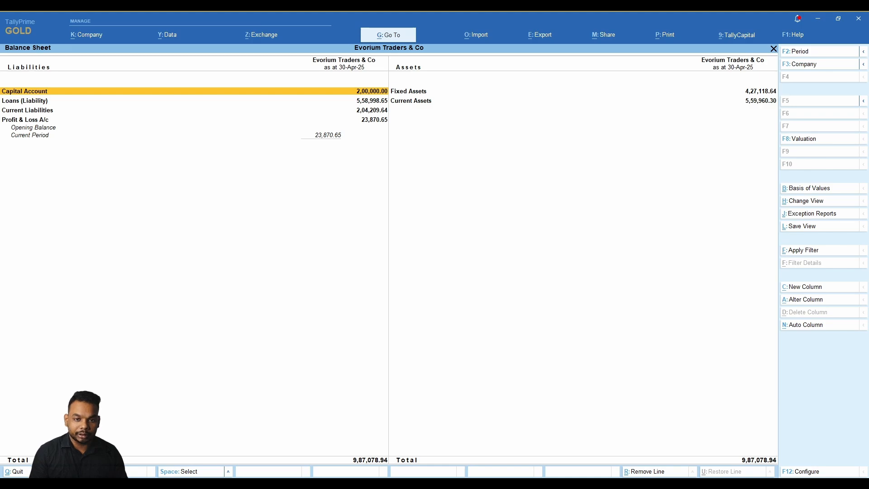
{"action": "key", "text": "Down"}
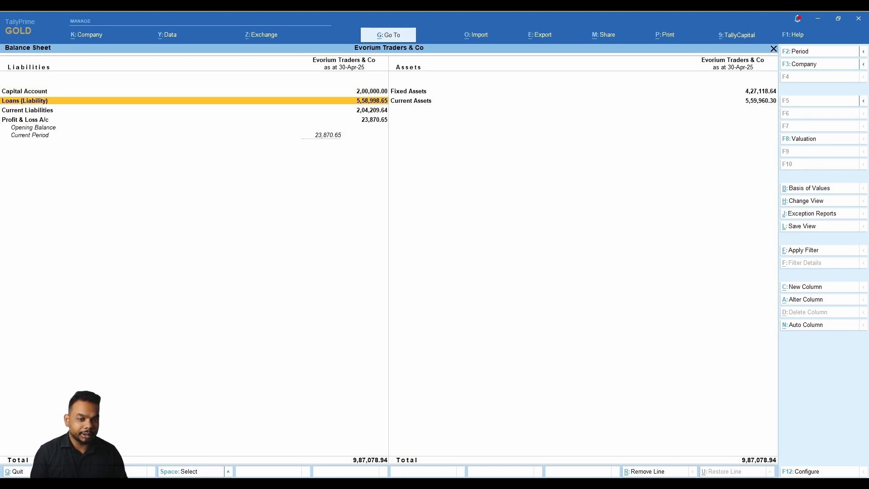
{"action": "key", "text": "Down"}
{"action": "key", "text": "Return"}
{"action": "key", "text": "Down"}
{"action": "key", "text": "Down"}
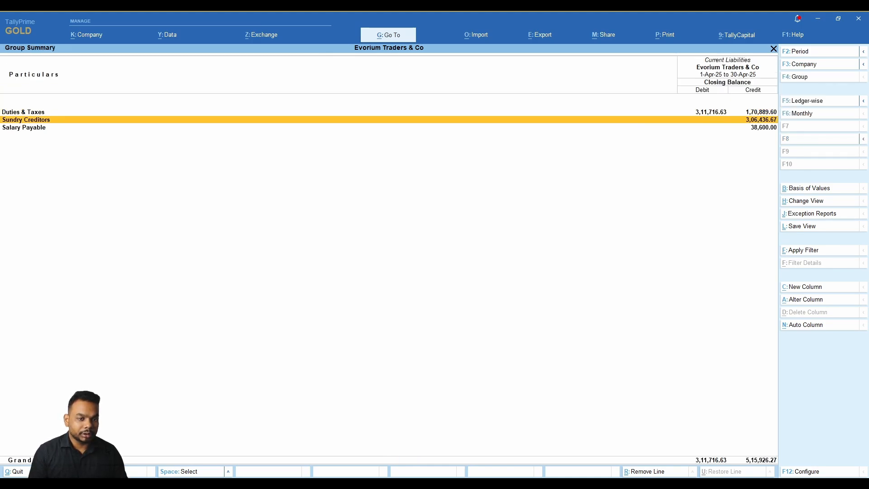
{"action": "key", "text": "Return"}
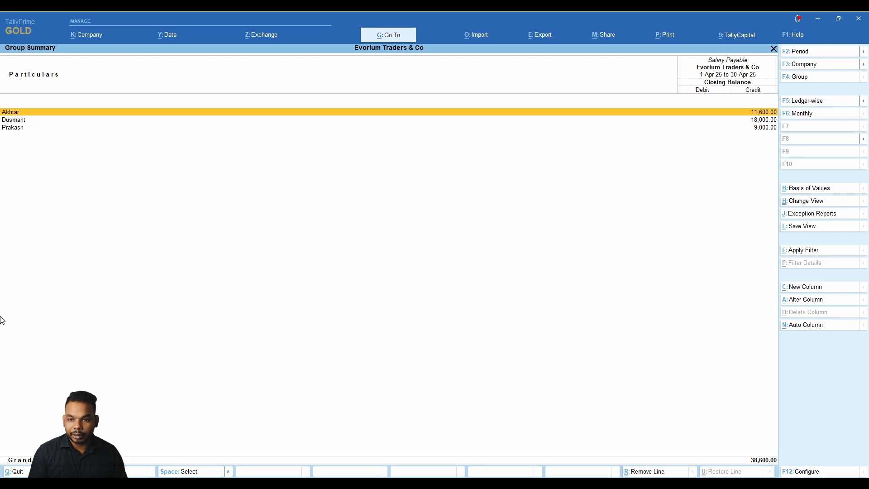
{"action": "key", "text": "Down"}
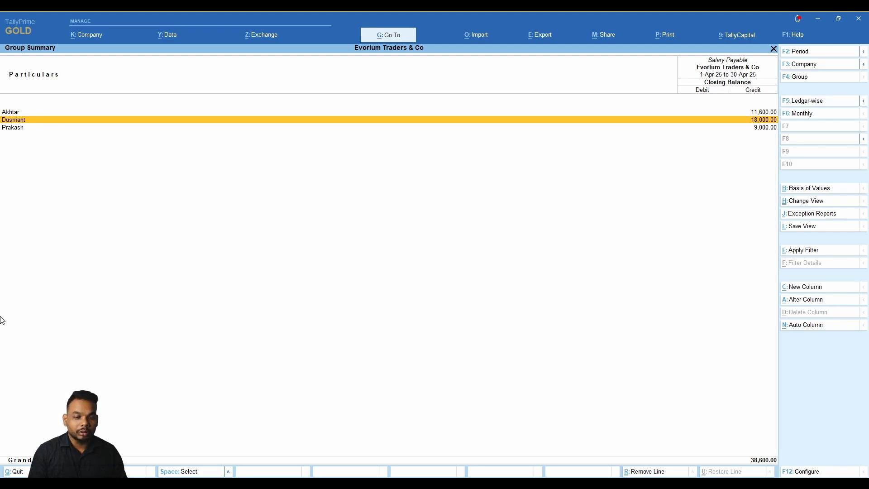
{"action": "key", "text": "Down"}
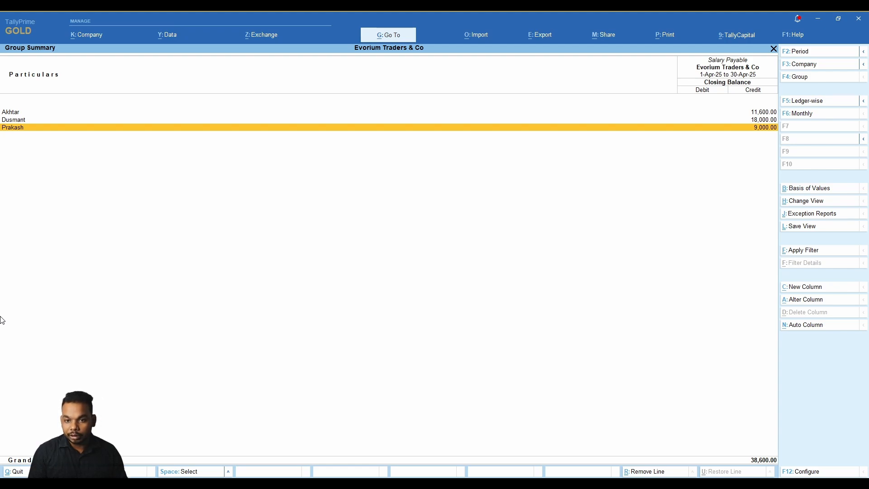
{"action": "key", "text": "Up"}
{"action": "key", "text": "Up"}
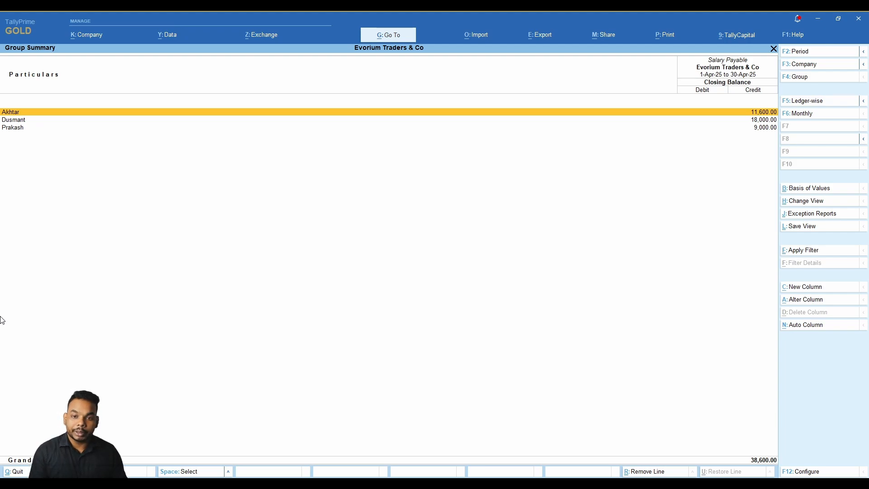
{"action": "key", "text": "Escape"}
{"action": "key", "text": "Escape"}
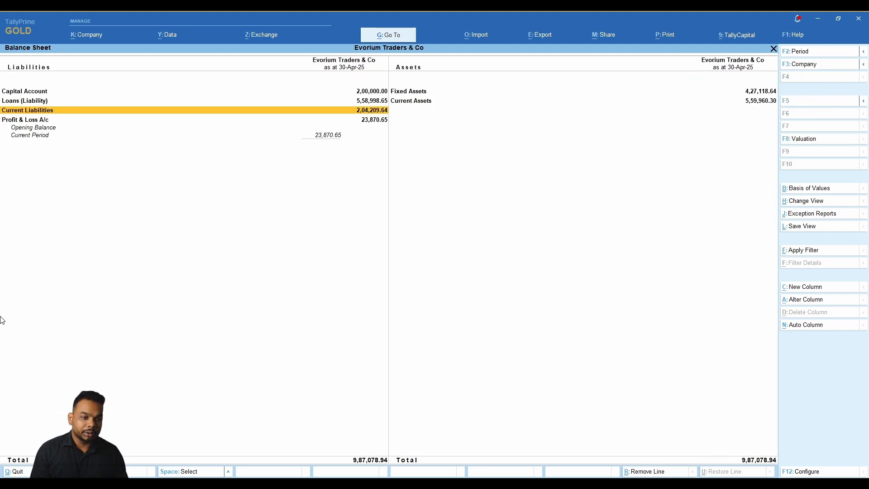
{"action": "key", "text": "Escape"}
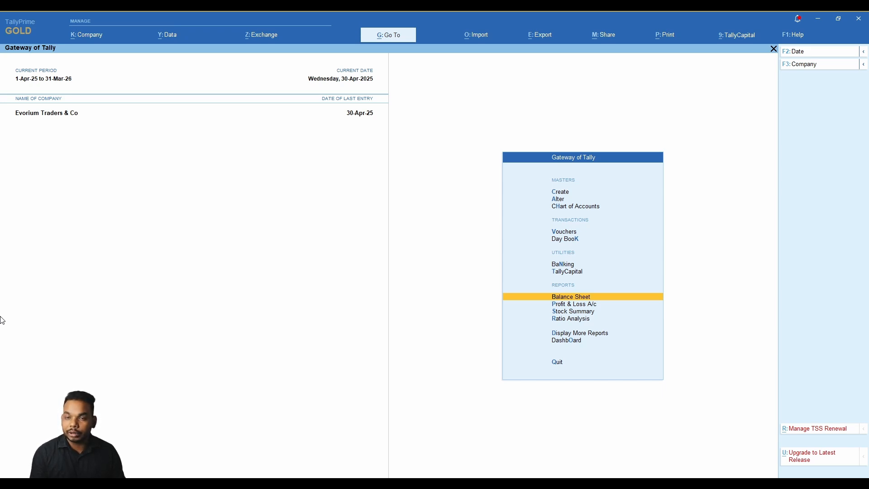
Open a Journal voucher debiting Rent Account 12,000.
{"action": "key", "text": "Up"}
{"action": "key", "text": "Up"}
{"action": "key", "text": "Up"}
{"action": "key", "text": "Up"}
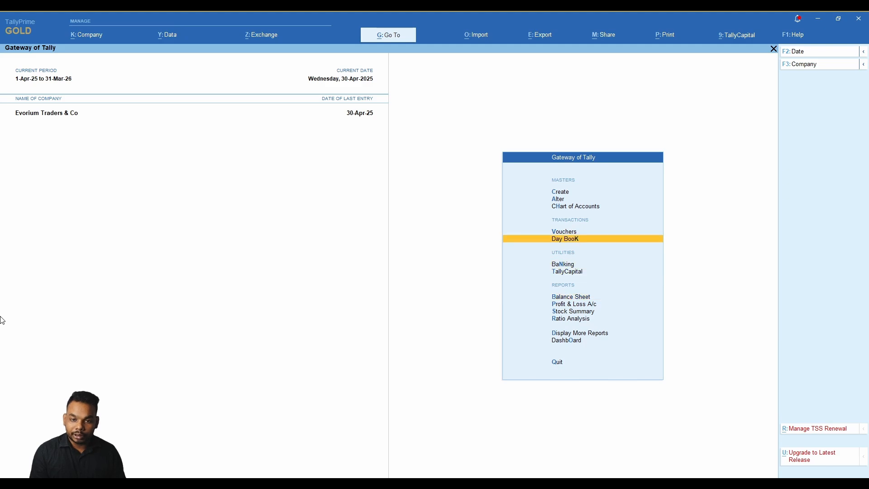
{"action": "key", "text": "Return"}
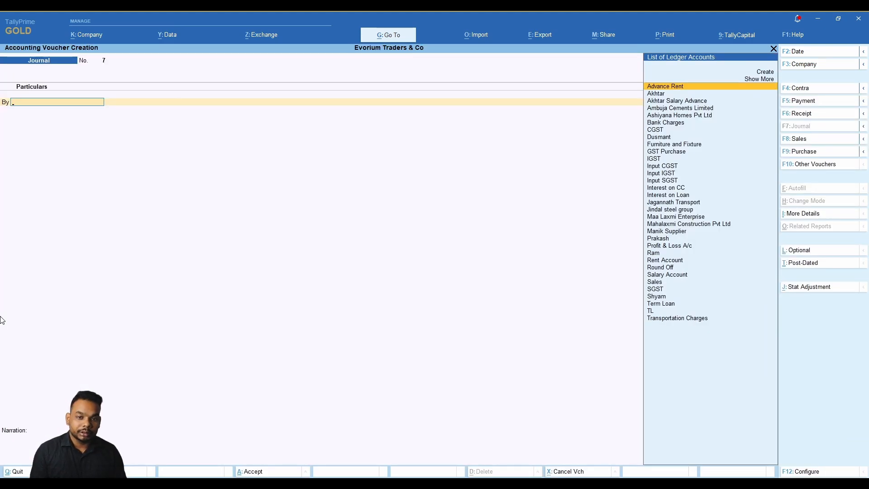
{"action": "type", "text": "Rent"}
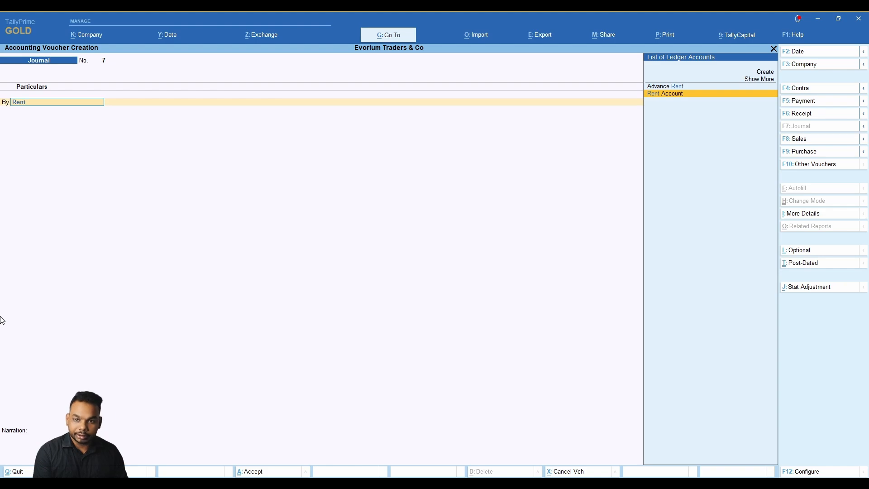
{"action": "key", "text": "Return"}
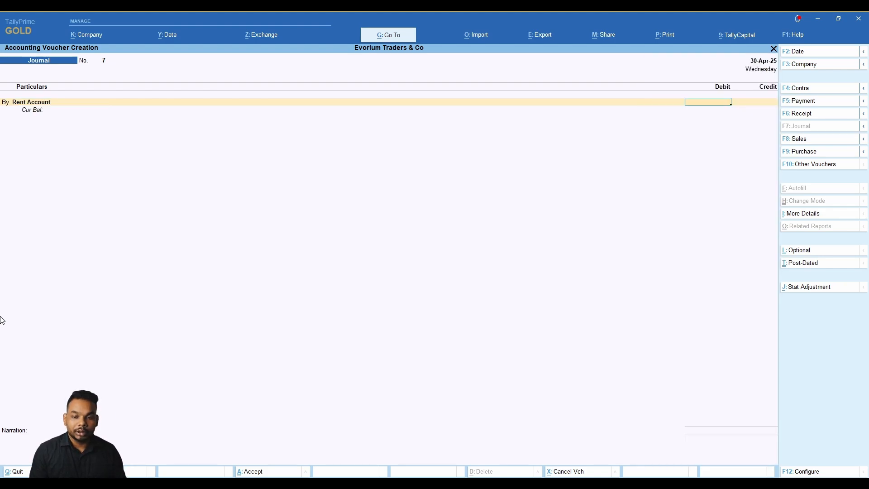
{"action": "type", "text": "12000"}
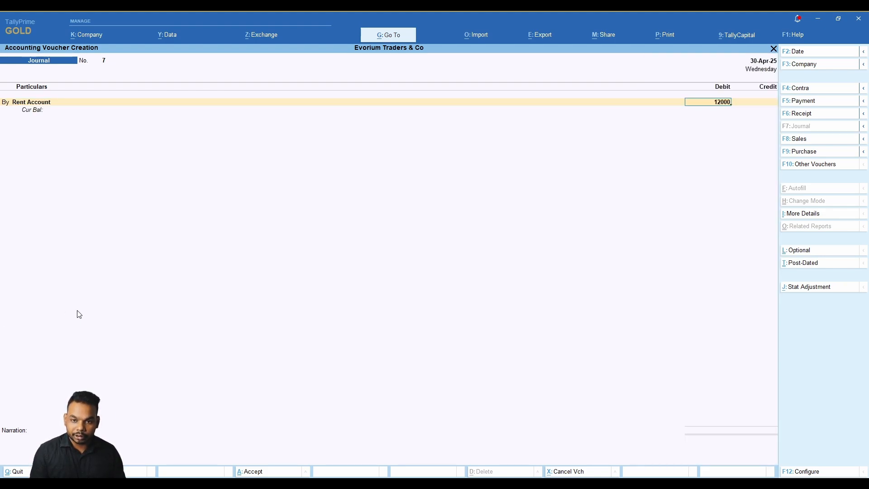
{"action": "key", "text": "Return"}
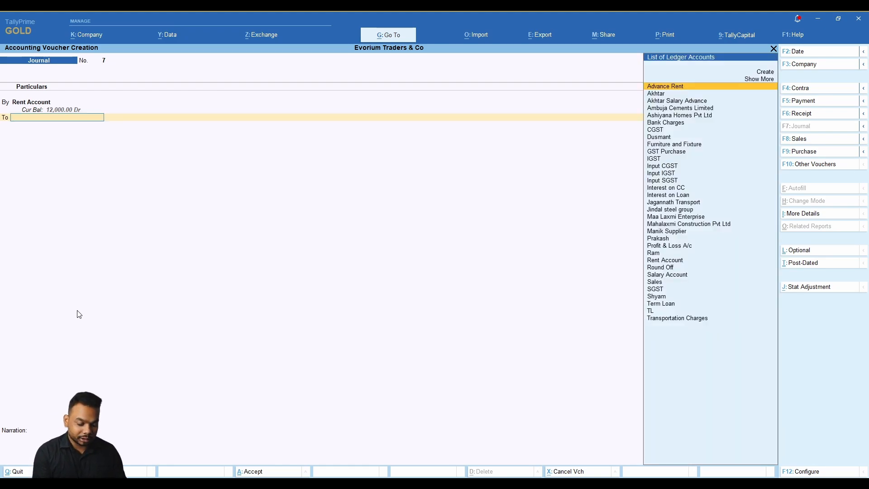
Create the landlord's ledger under the Rent Payable group, checking the group's details.
{"action": "key", "text": "alt+c"}
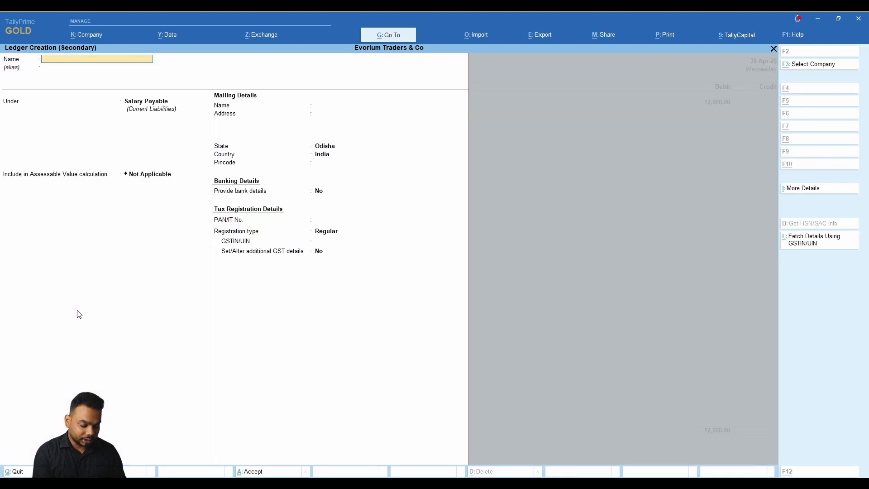
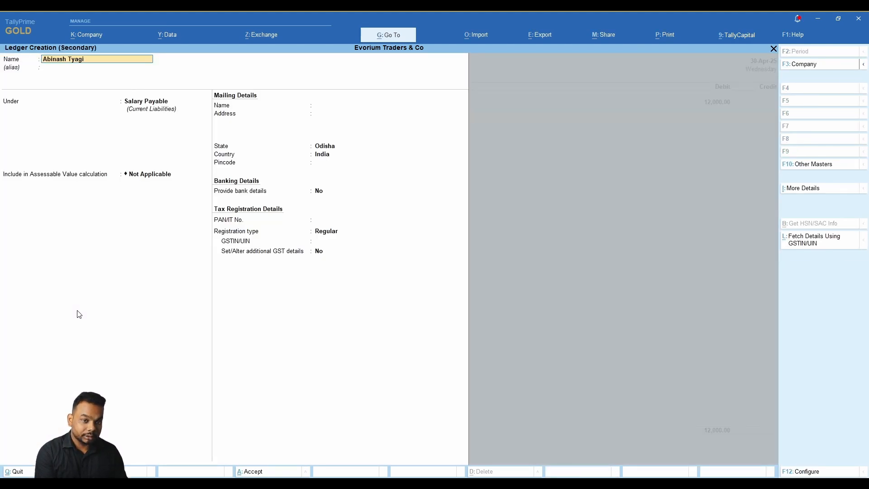
{"action": "key", "text": "Return"}
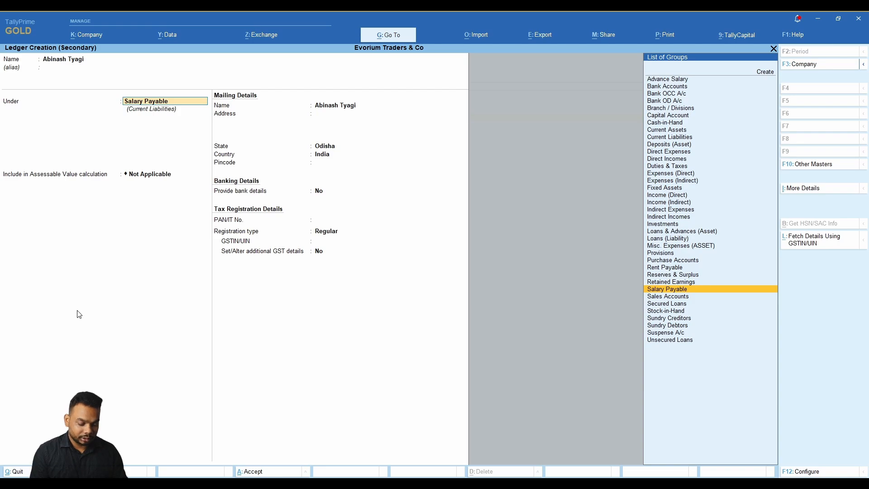
{"action": "type", "text": "Rent"}
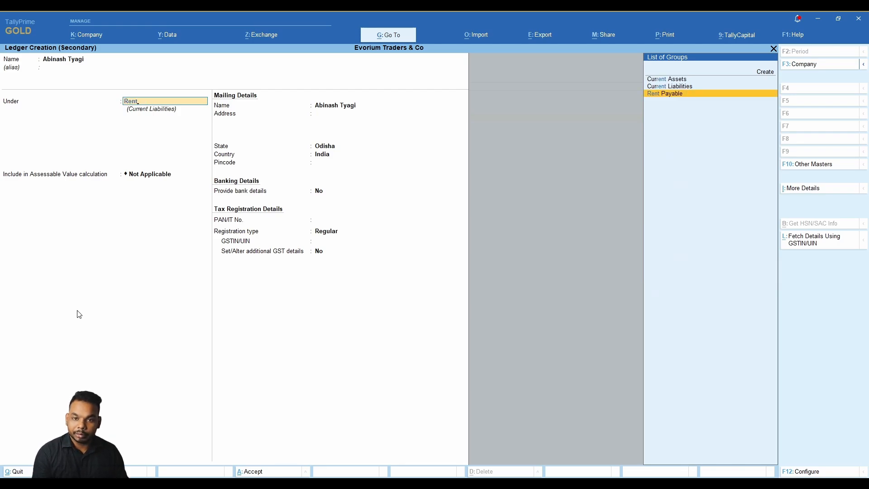
{"action": "key", "text": "Return"}
{"action": "key", "text": "BackSpace"}
{"action": "key", "text": "ctrl+Return"}
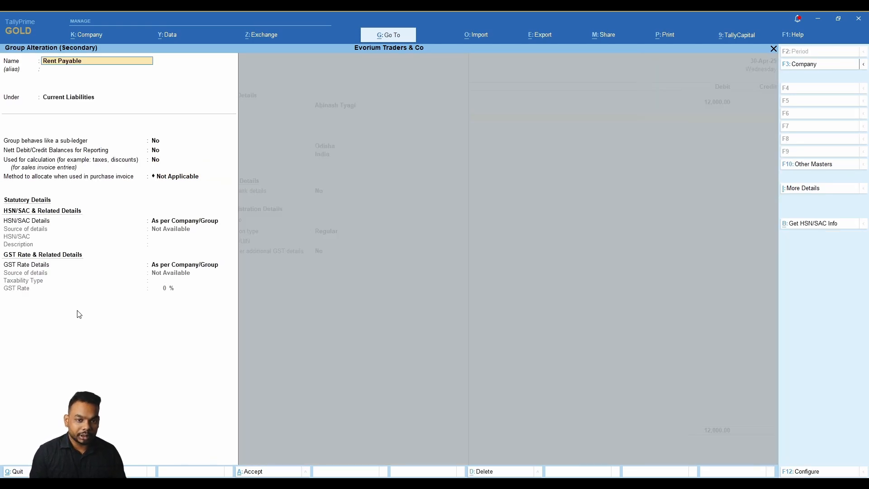
{"action": "key", "text": "Escape"}
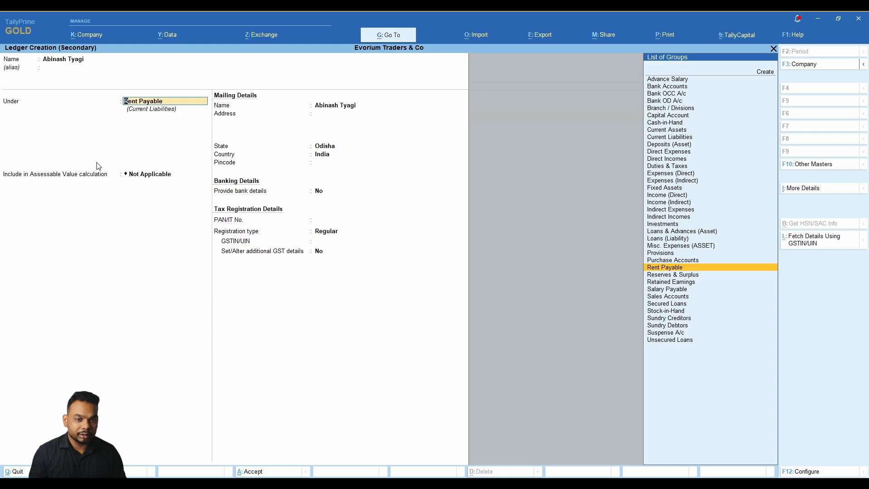
{"action": "key", "text": "Return"}
{"action": "key", "text": "Return"}
{"action": "key", "text": "Return"}
{"action": "key", "text": "Return"}
{"action": "key", "text": "Return"}
{"action": "key", "text": "Return"}
{"action": "key", "text": "Return"}
{"action": "key", "text": "Return"}
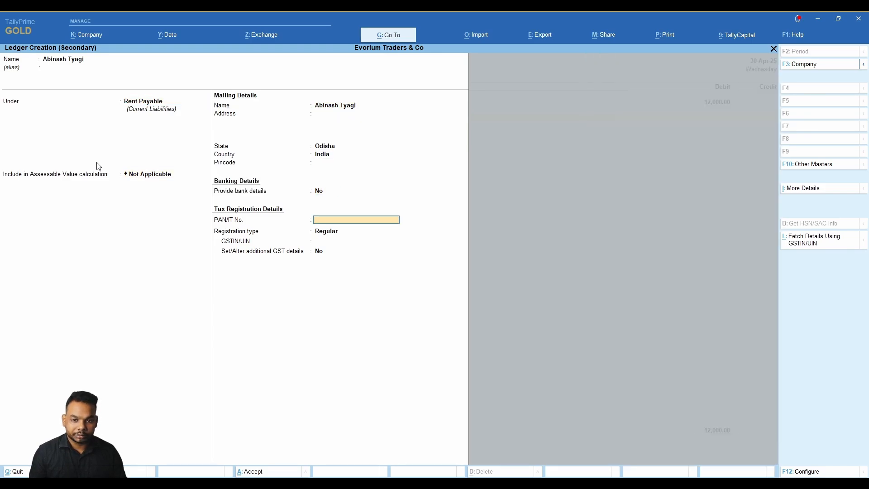
Make the landlord Unregistered/Consumer, credit 12,000, add a rent-payable narration and save.
{"action": "key", "text": "Return"}
{"action": "key", "text": "Down"}
{"action": "key", "text": "Return"}
{"action": "key", "text": "Return"}
{"action": "key", "text": "Return"}
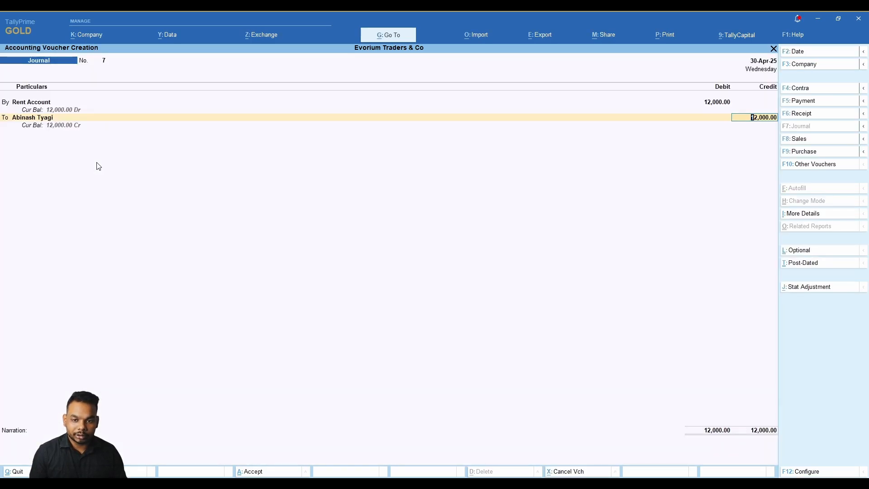
{"action": "key", "text": "Return"}
{"action": "type", "text": "Bein"}
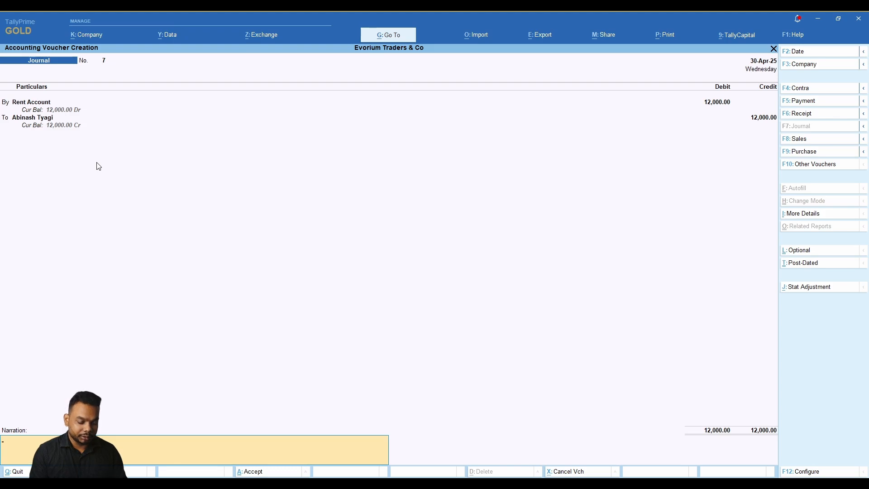
{"action": "type", "text": "g"}
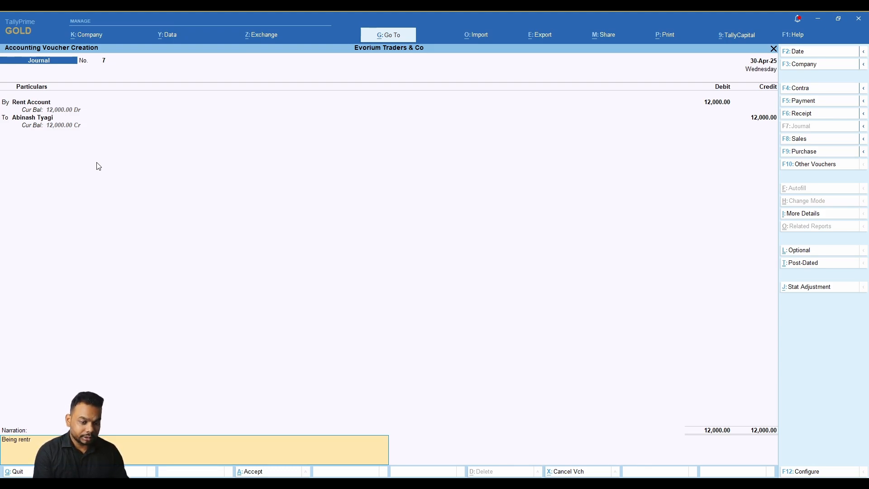
{"action": "type", "text": " rent is payabl april 2025."}
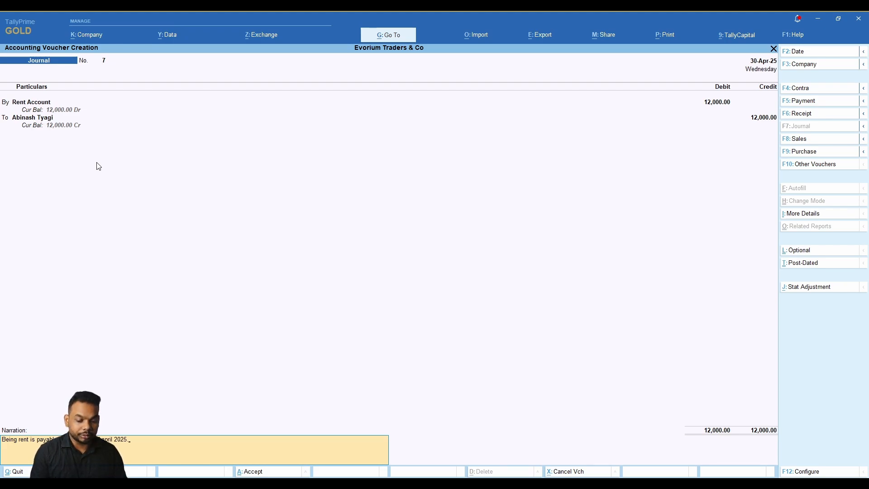
{"action": "key", "text": "ctrl+a"}
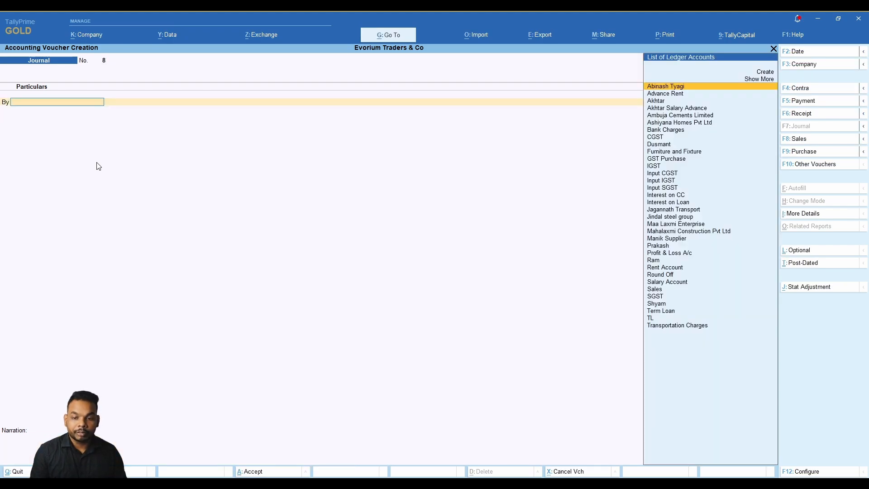
Check that the 12,000 rent appears under Indirect Expenses in the Profit & Loss A/c.
{"action": "key", "text": "Escape"}
{"action": "key", "text": "Return"}
{"action": "key", "text": "Escape"}
{"action": "key", "text": "Escape"}
{"action": "key", "text": "Down"}
{"action": "key", "text": "Down"}
{"action": "key", "text": "Down"}
{"action": "key", "text": "Down"}
{"action": "key", "text": "Down"}
{"action": "key", "text": "Down"}
{"action": "key", "text": "Down"}
{"action": "key", "text": "Down"}
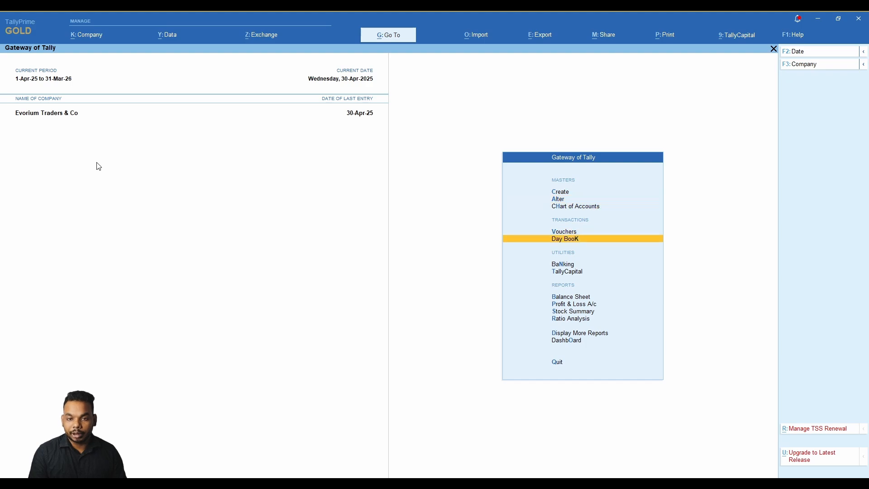
{"action": "key", "text": "Return"}
{"action": "key", "text": "Down"}
{"action": "key", "text": "Down"}
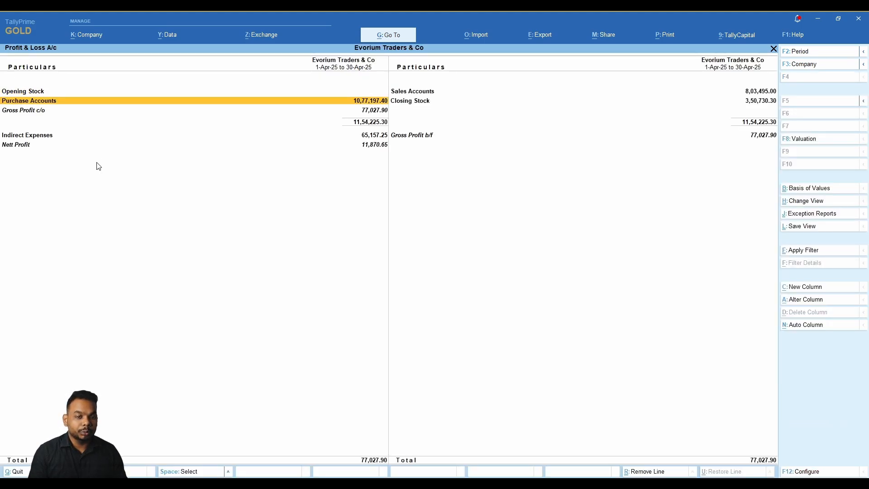
{"action": "key", "text": "Return"}
{"action": "key", "text": "Down"}
{"action": "key", "text": "Down"}
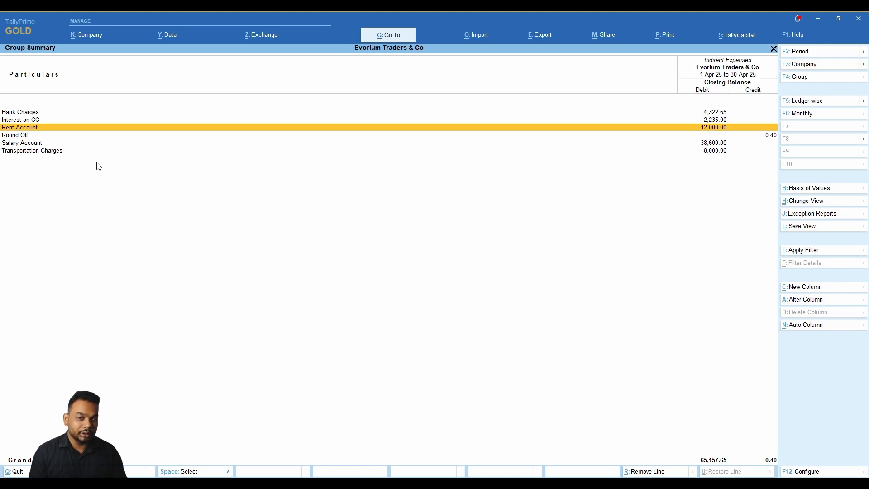
{"action": "key", "text": "Escape"}
{"action": "key", "text": "Escape"}
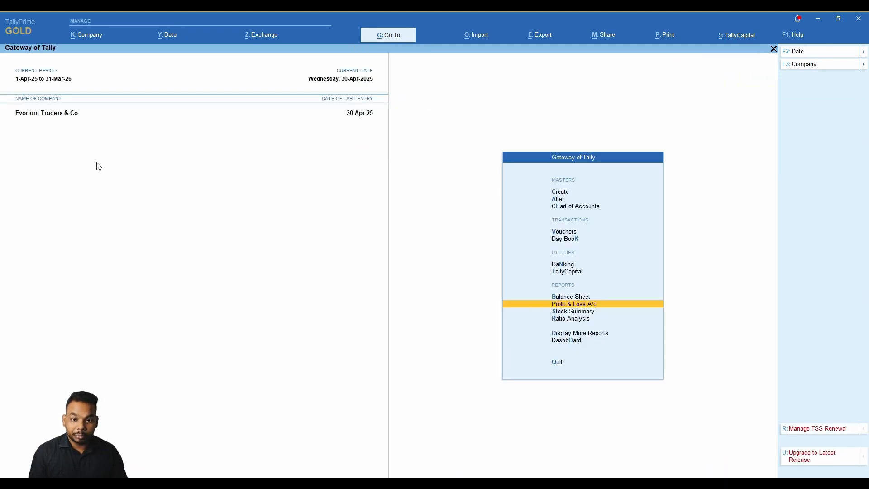
Confirm Rent Payable under Current Liabilities in the Balance Sheet shows a 12,000 credit balance.
{"action": "key", "text": "Down"}
{"action": "key", "text": "Up"}
{"action": "key", "text": "Up"}
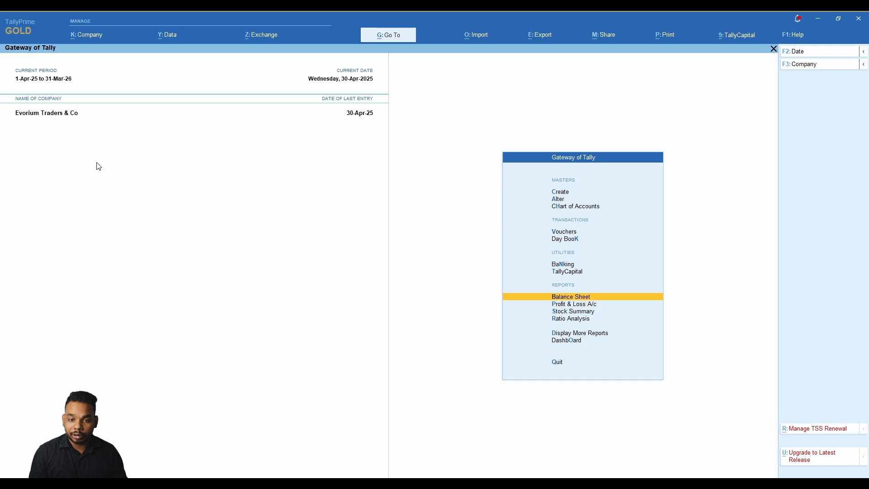
{"action": "key", "text": "Return"}
{"action": "key", "text": "Down"}
{"action": "key", "text": "Down"}
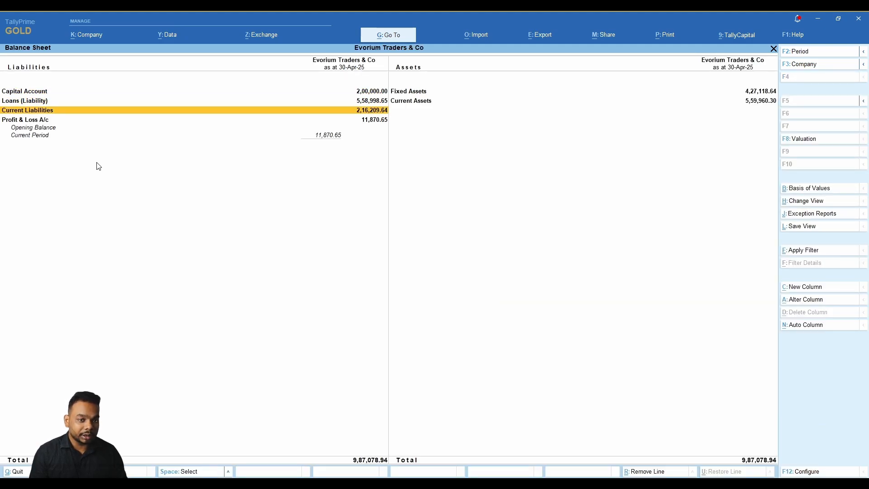
{"action": "key", "text": "Return"}
{"action": "key", "text": "Down"}
{"action": "key", "text": "Down"}
{"action": "key", "text": "Down"}
{"action": "key", "text": "Up"}
{"action": "key", "text": "Return"}
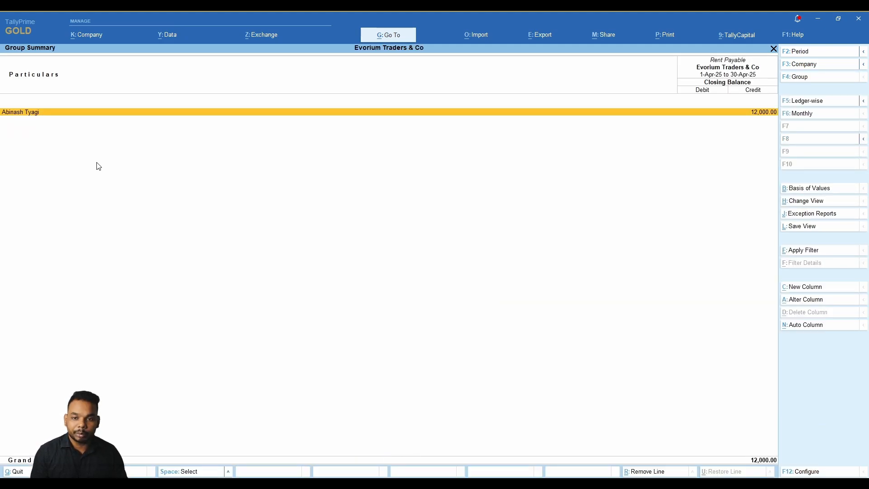
{"action": "key", "text": "Escape"}
{"action": "key", "text": "Escape"}
{"action": "key", "text": "Escape"}
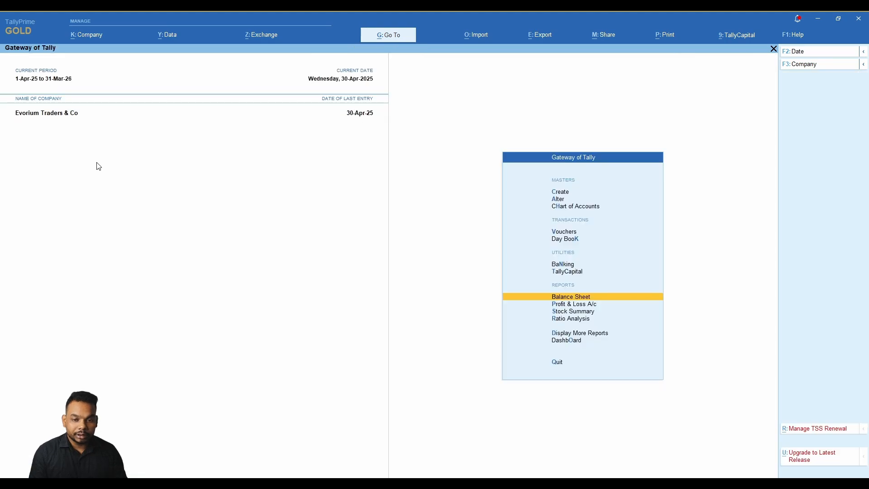
{"action": "key", "text": "alt+Tab"}
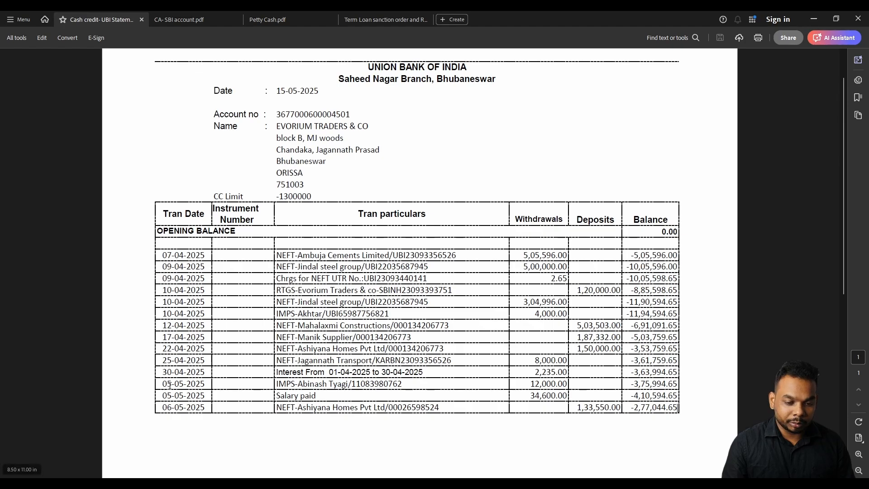
{"action": "left_click_drag", "start_coordinate": [163, 385], "coordinate": [654, 384]}
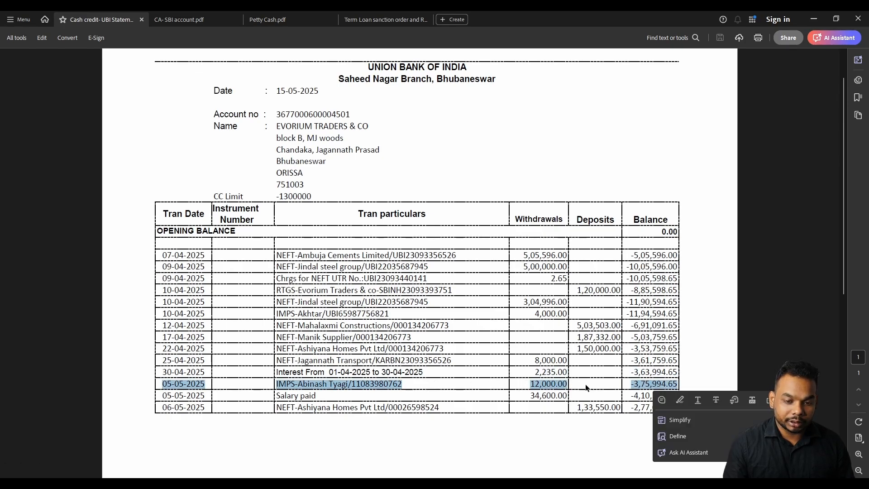
{"action": "left_click_drag", "start_coordinate": [157, 396], "coordinate": [571, 398]}
{"action": "left_click", "coordinate": [377, 407]}
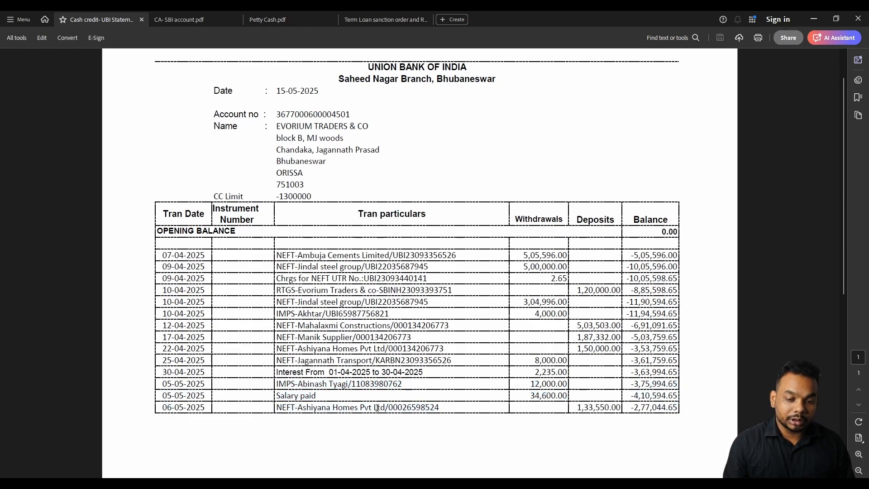
{"action": "left_click_drag", "start_coordinate": [162, 410], "coordinate": [203, 409]}
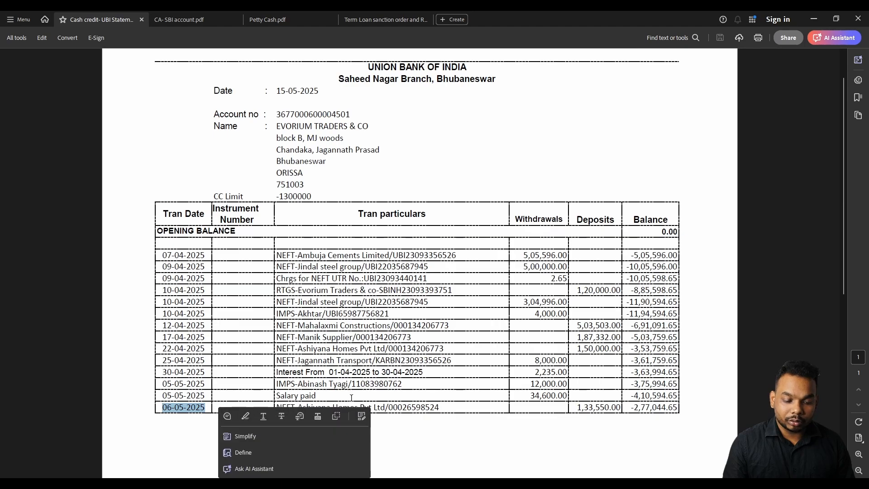
{"action": "left_click", "coordinate": [151, 391]}
{"action": "left_click_drag", "start_coordinate": [154, 383], "coordinate": [346, 392]}
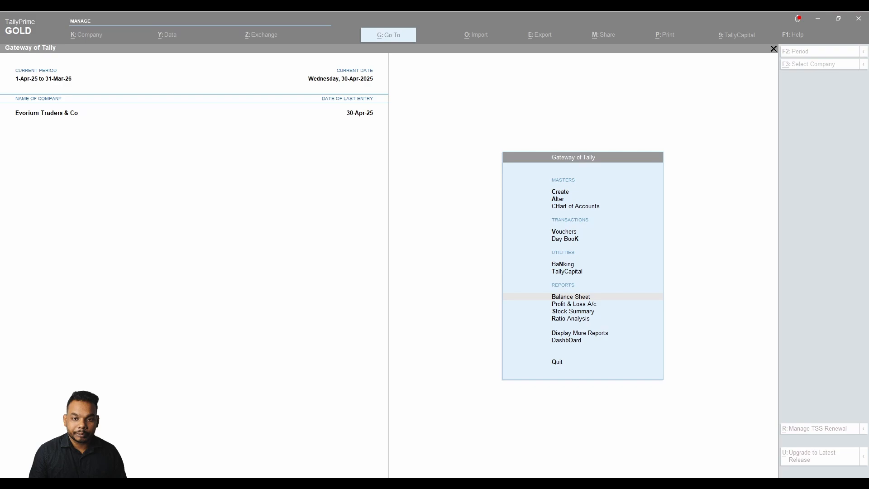
{"action": "left_click", "coordinate": [248, 304]}
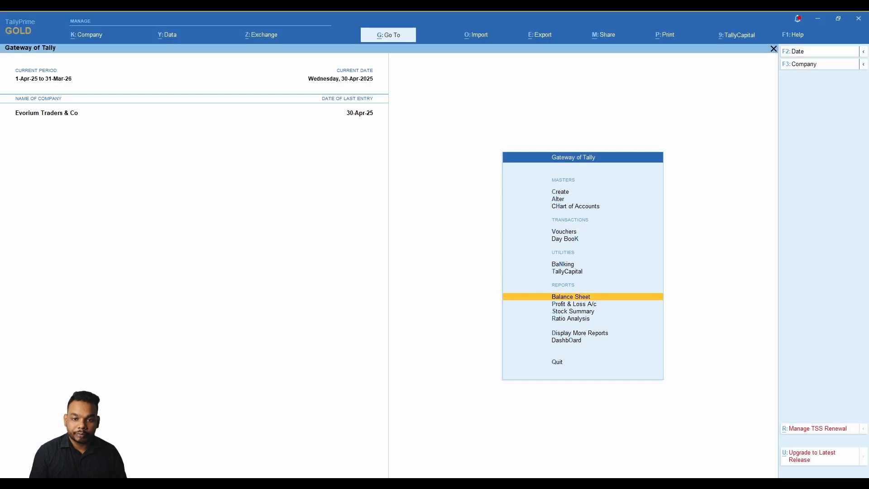
Start a Payment voucher with UBI CC as the paying account.
{"action": "key", "text": "Up"}
{"action": "key", "text": "Up"}
{"action": "key", "text": "Up"}
{"action": "key", "text": "Up"}
{"action": "key", "text": "Up"}
{"action": "key", "text": "Down"}
{"action": "key", "text": "Down"}
{"action": "key", "text": "Up"}
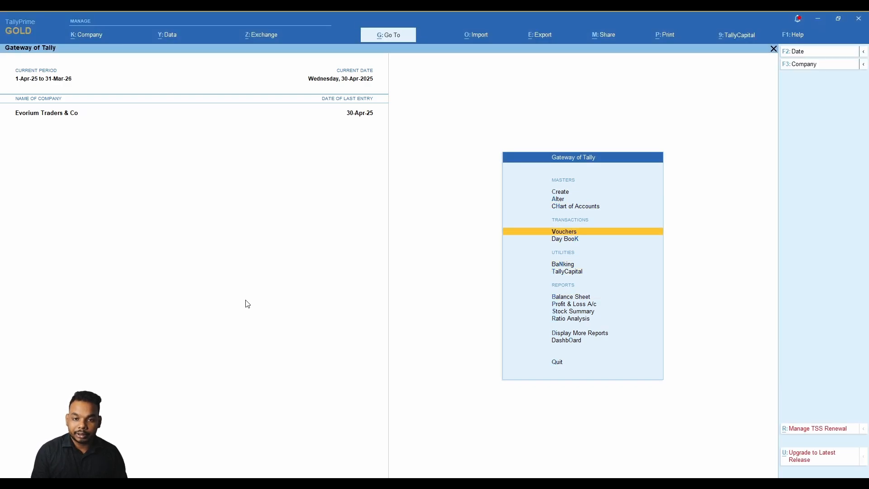
{"action": "key", "text": "Return"}
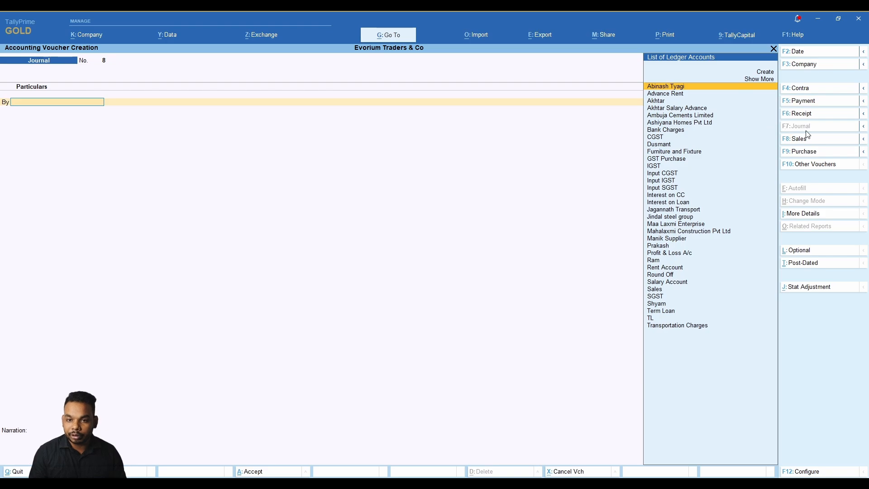
{"action": "left_click", "coordinate": [810, 102]}
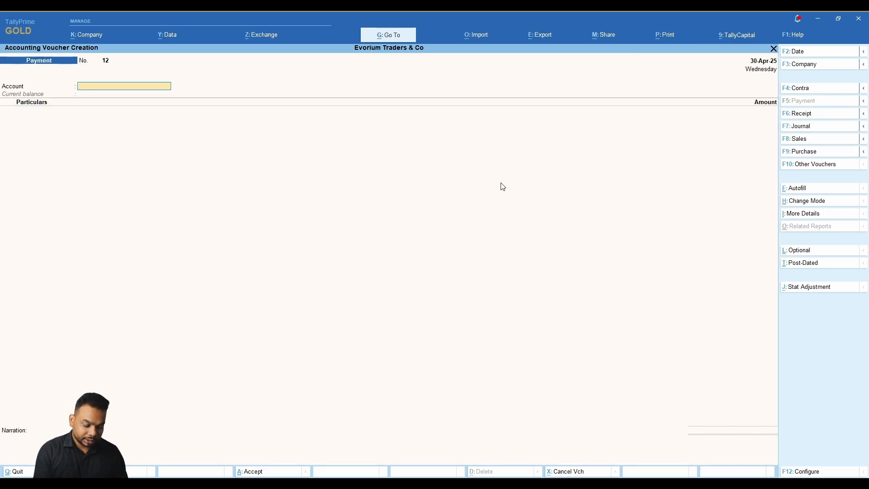
{"action": "type", "text": "ubi"}
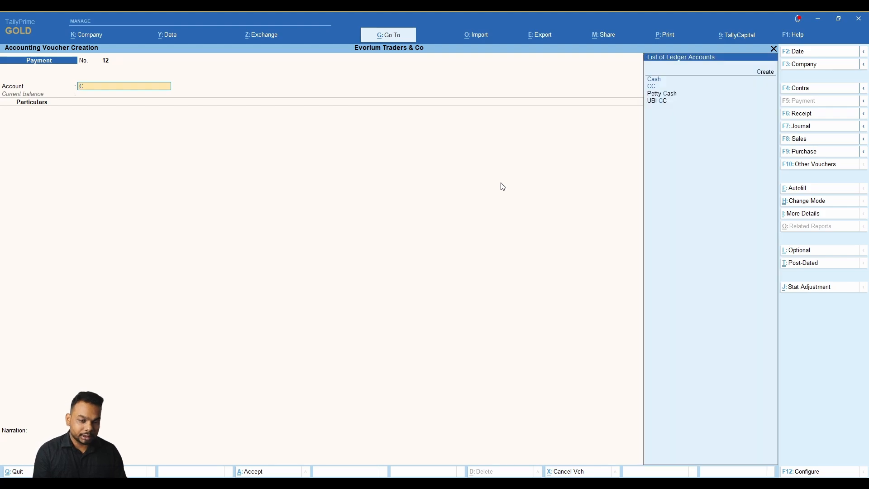
{"action": "key", "text": "Return"}
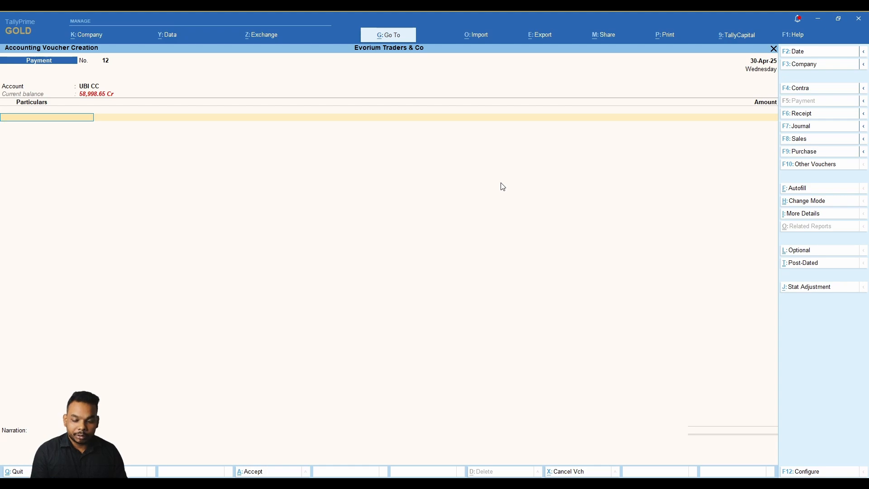
{"action": "key", "text": "alt"}
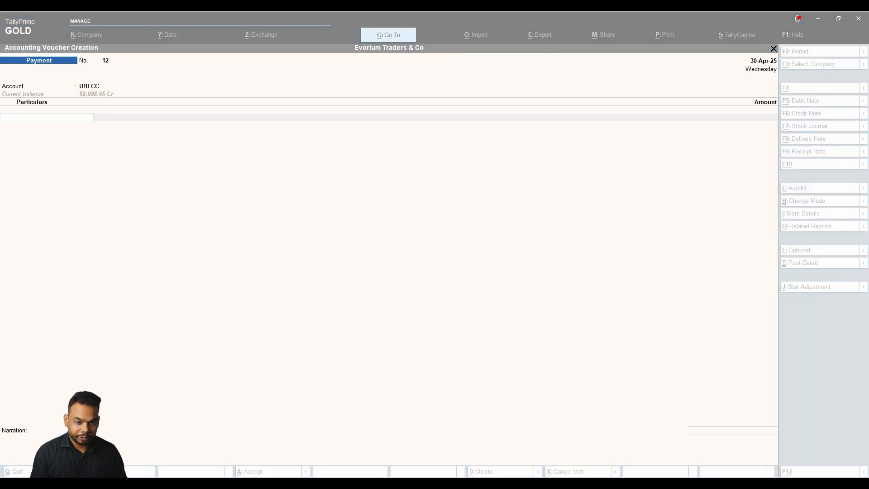
{"action": "key", "text": "alt+Tab"}
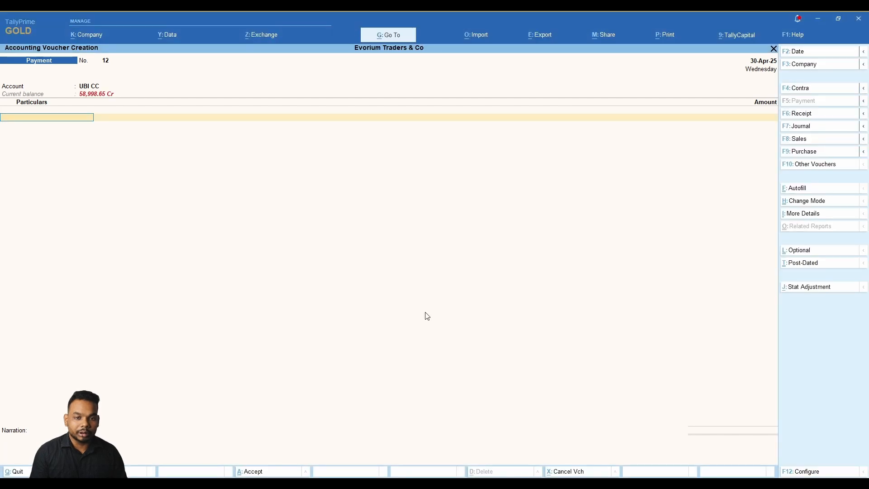
{"action": "key", "text": "alt"}
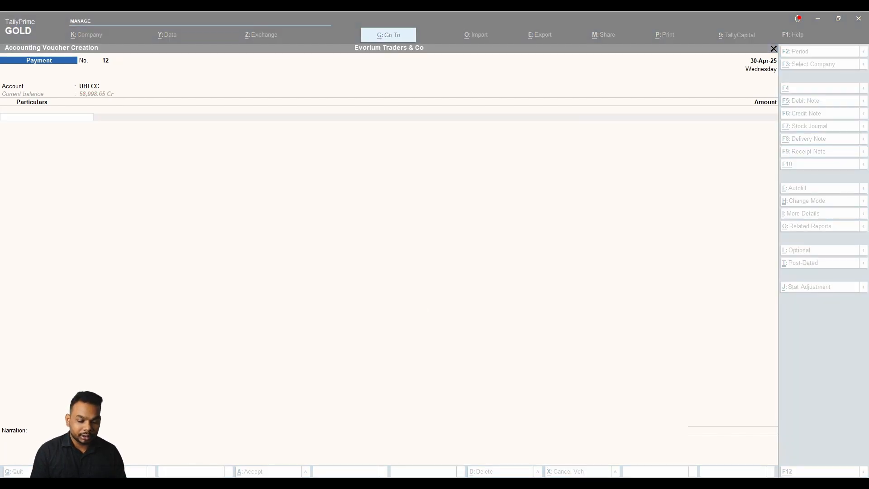
{"action": "key", "text": "alt+Tab"}
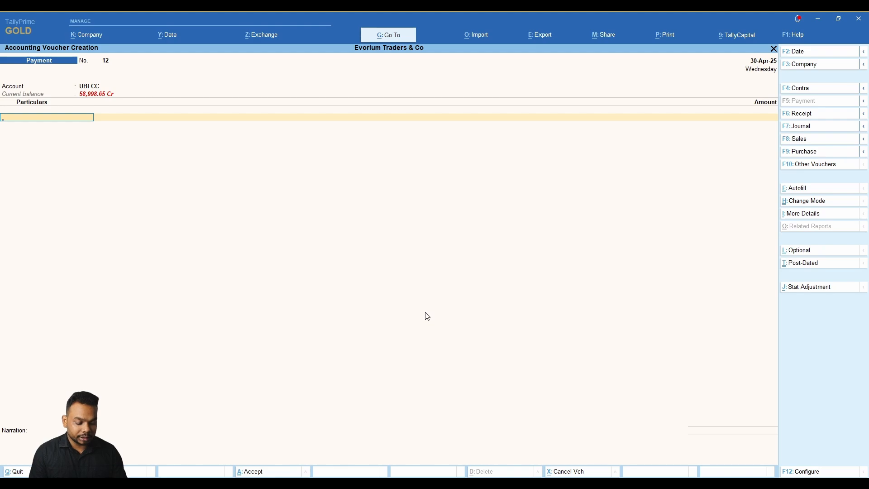
Date it 5-May-25, pay 12,000 to the employee's ledger, add a narration and save.
{"action": "key", "text": "F2"}
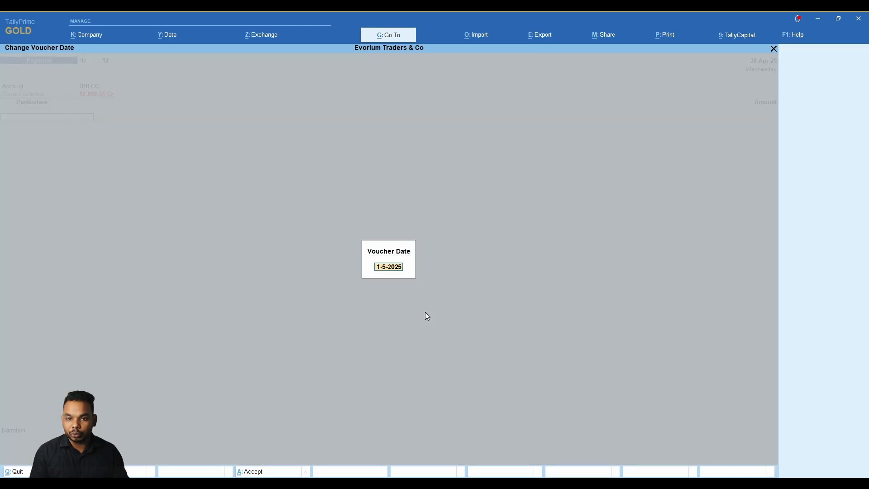
{"action": "type", "text": "5"}
{"action": "key", "text": "Return"}
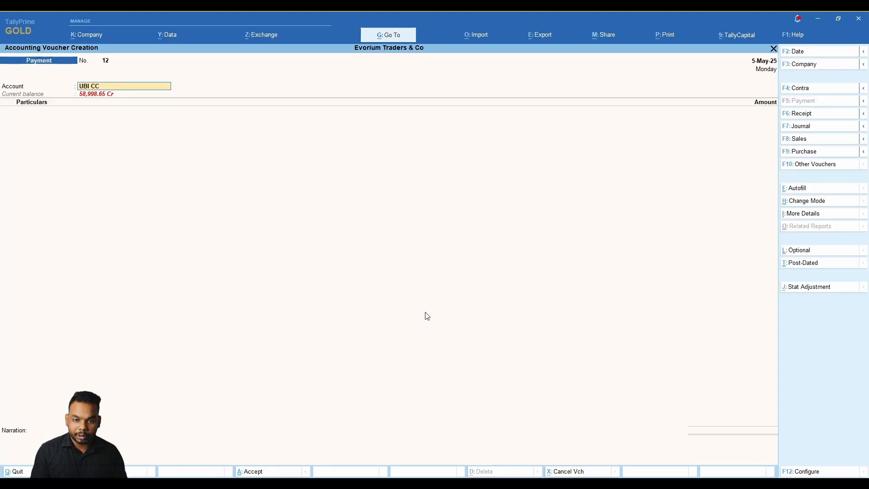
{"action": "key", "text": "Return"}
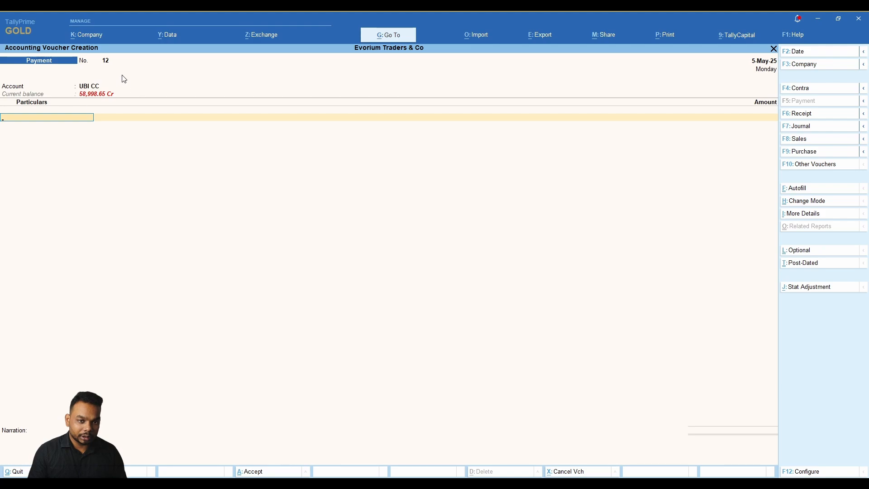
{"action": "type", "text": "Abin"}
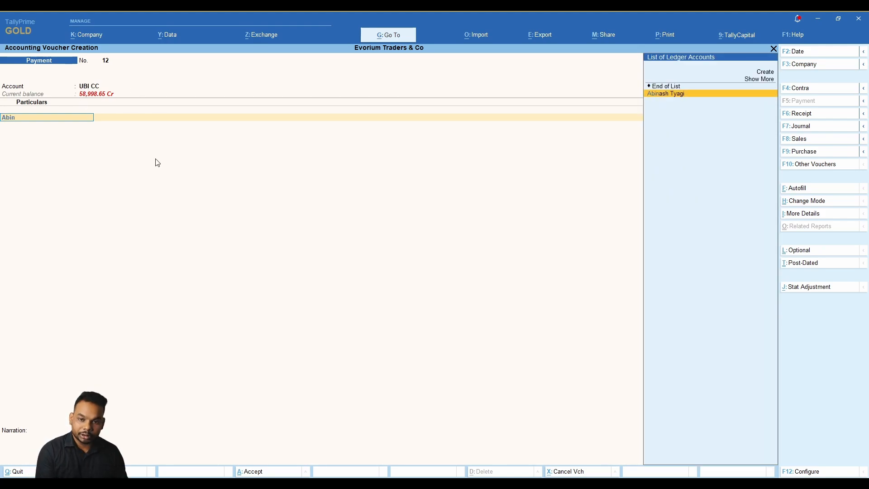
{"action": "key", "text": "Return"}
{"action": "type", "text": "12000"}
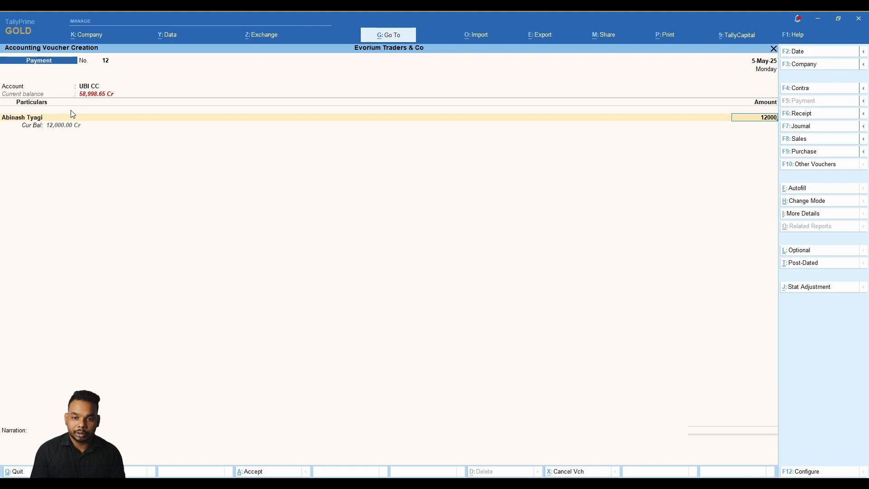
{"action": "key", "text": "Return"}
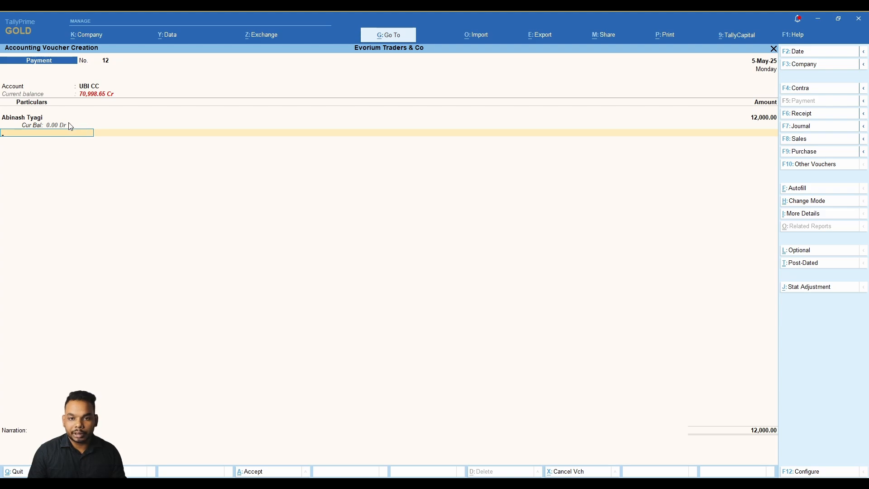
{"action": "key", "text": "Return"}
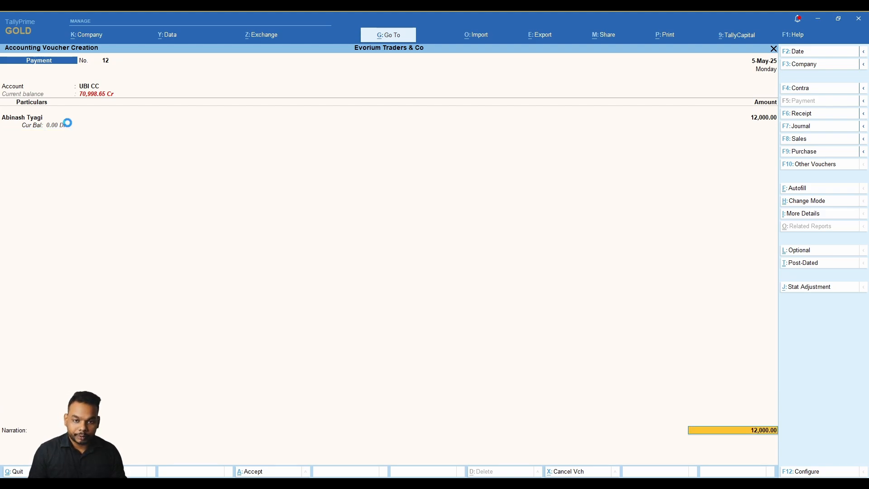
{"action": "key", "text": "Return"}
{"action": "key", "text": "Return"}
{"action": "key", "text": "Return"}
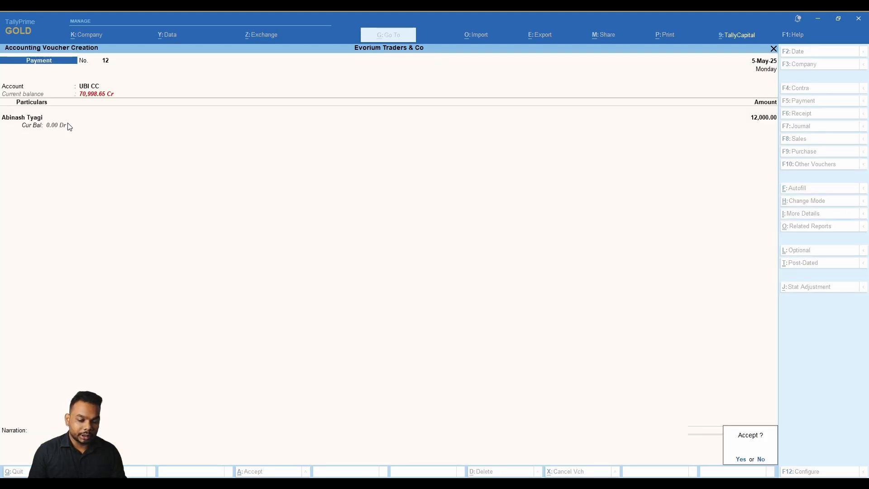
{"action": "key", "text": "Escape"}
{"action": "type", "text": "Ben"}
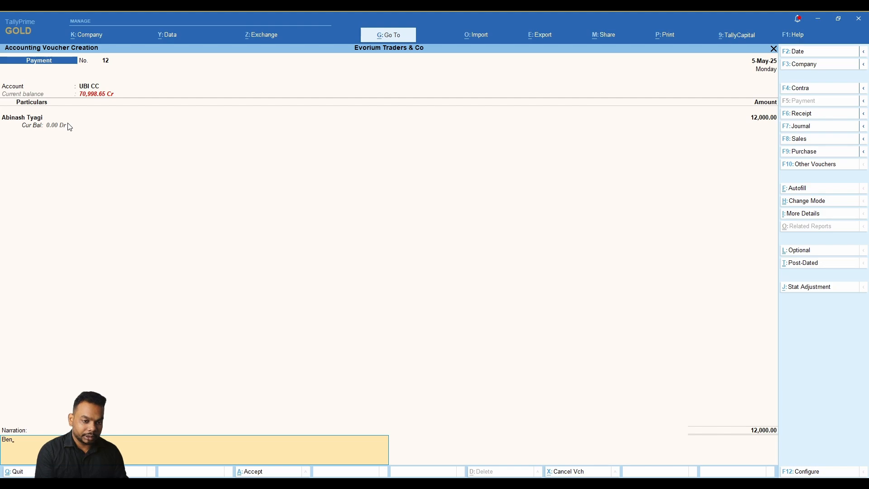
{"action": "key", "text": "ctrl+a"}
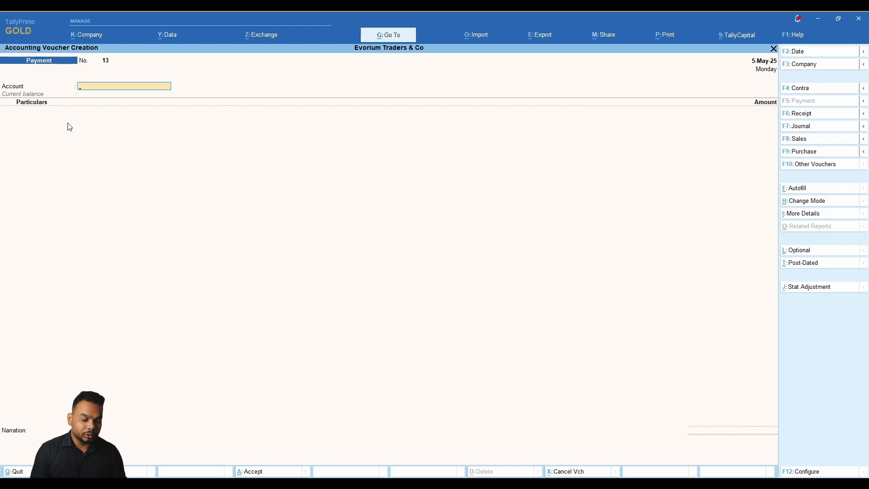
Set UBI CC as the account and enter 18,000 for the first employee.
{"action": "type", "text": "CC"}
{"action": "key", "text": "Down"}
{"action": "key", "text": "Return"}
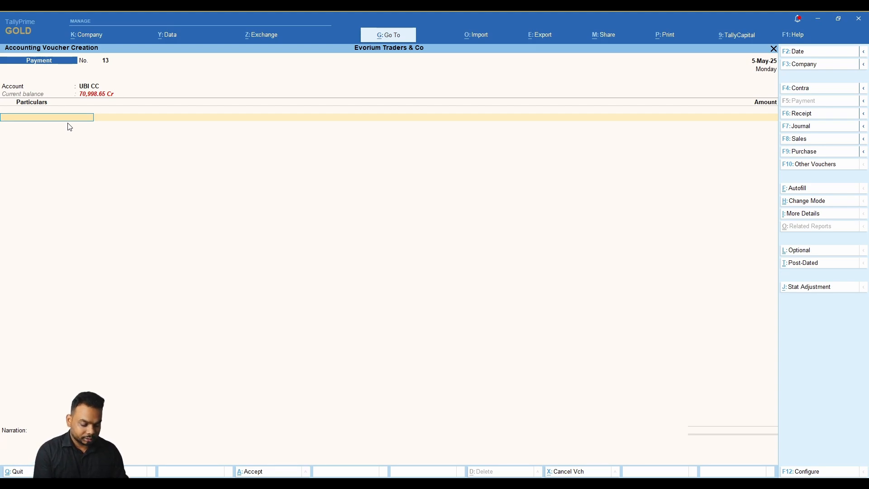
{"action": "type", "text": "dus"}
{"action": "key", "text": "Return"}
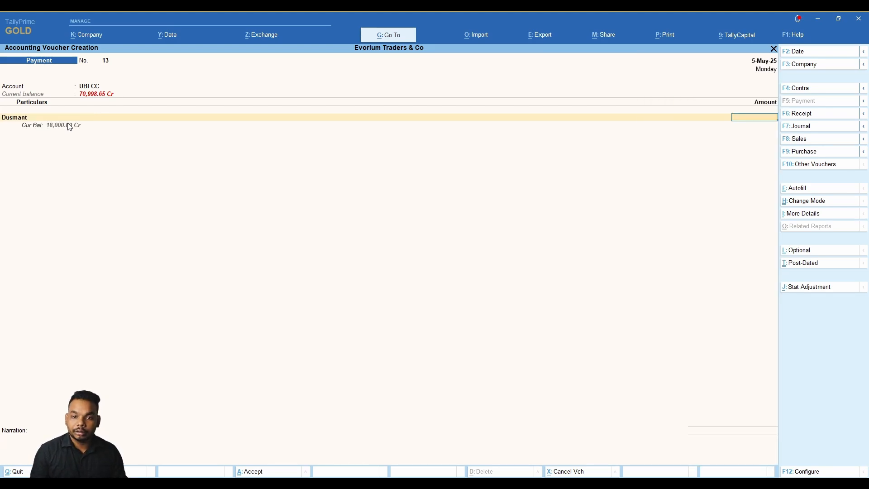
{"action": "type", "text": "18,000"}
{"action": "key", "text": "Return"}
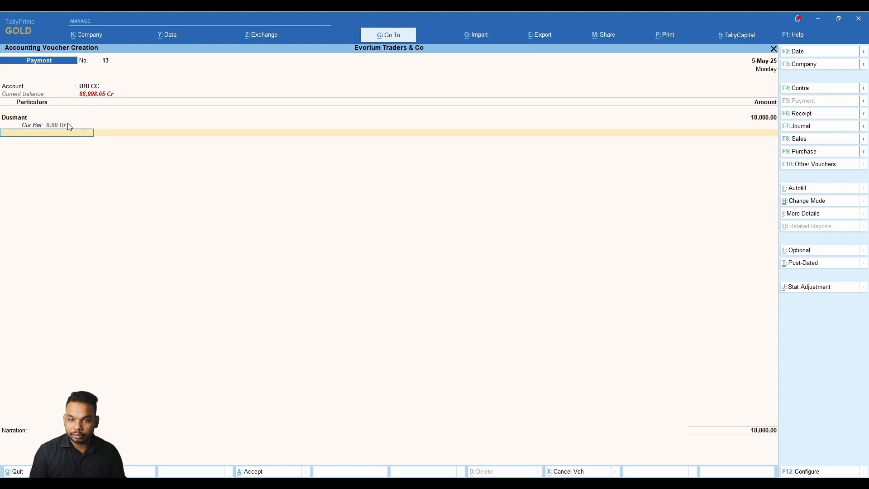
{"action": "key", "text": "alt+Tab"}
{"action": "key", "text": "alt+Tab"}
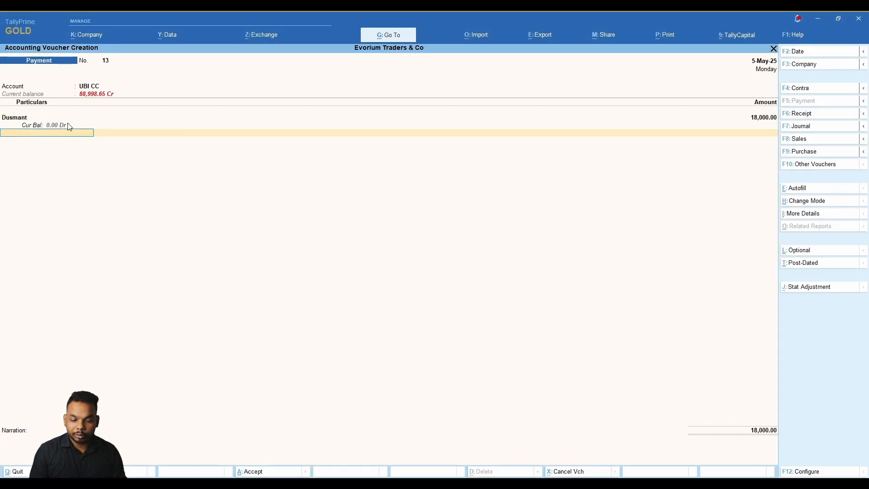
{"action": "key", "text": "alt+Tab"}
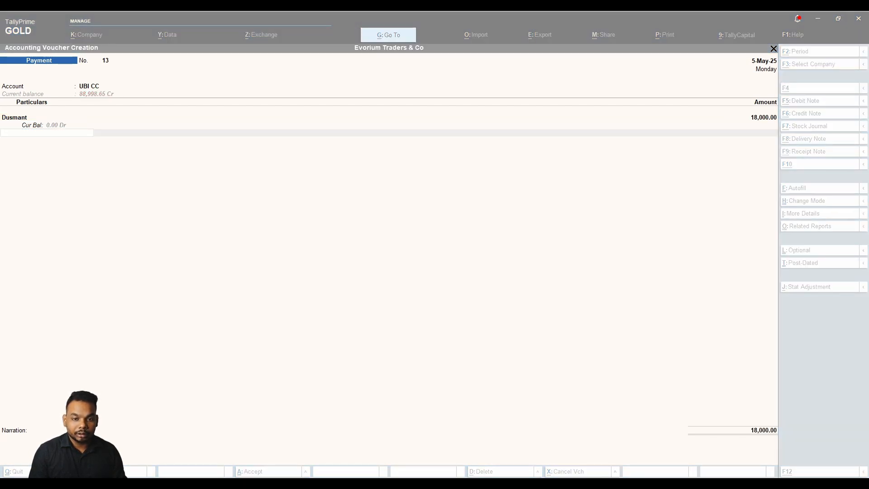
{"action": "key", "text": "alt+Tab"}
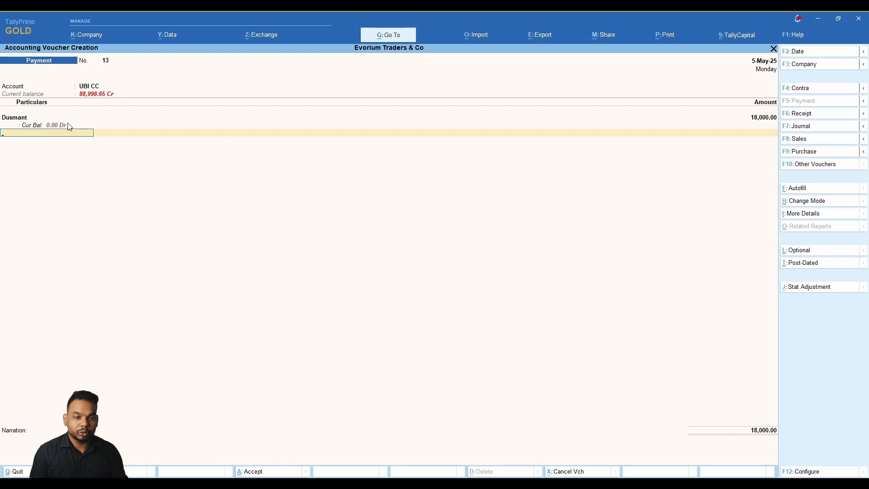
Add 9,000 and 7,600 for the second and third employees, totalling 34,600.
{"action": "type", "text": "Pra"}
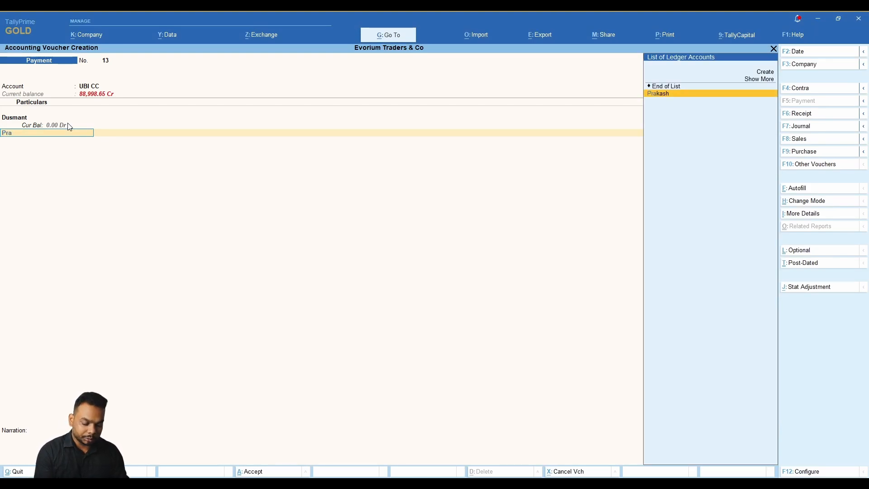
{"action": "key", "text": "Return"}
{"action": "type", "text": "9000"}
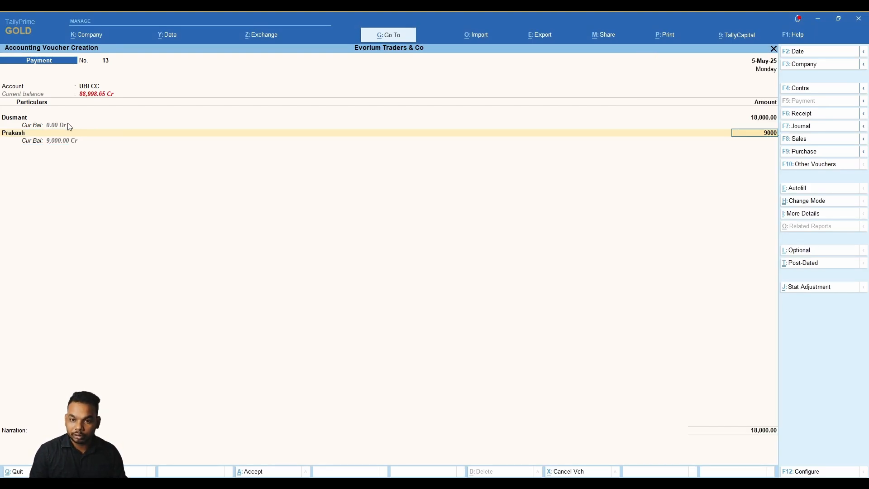
{"action": "key", "text": "Return"}
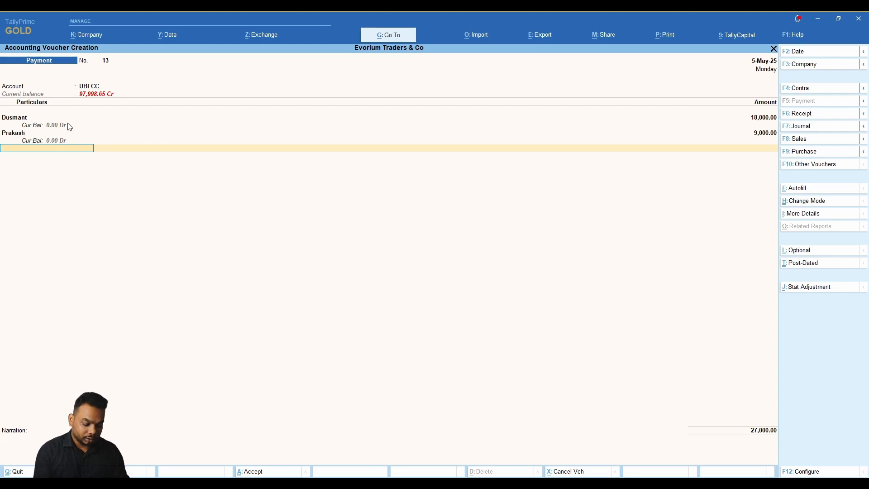
{"action": "type", "text": "akh"}
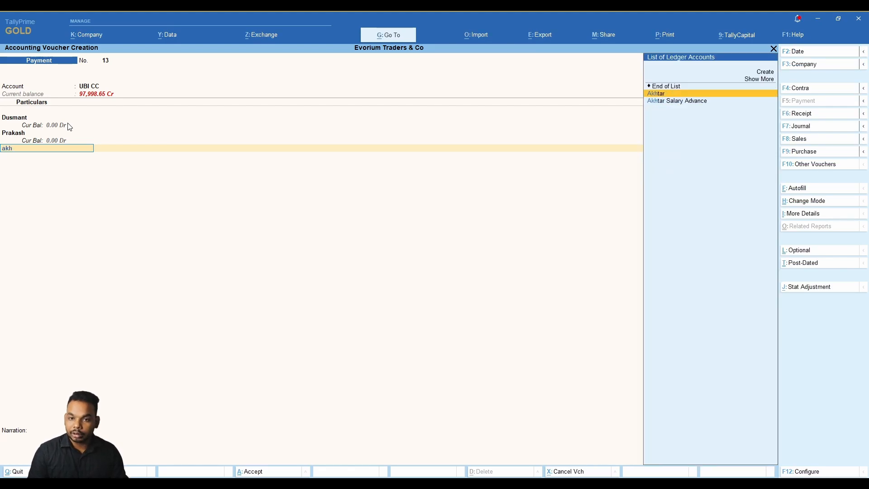
{"action": "key", "text": "Return"}
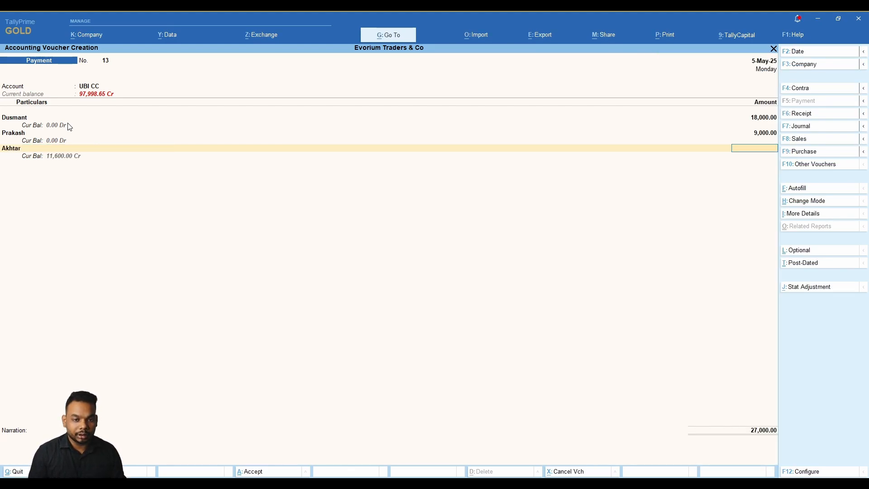
{"action": "key", "text": "alt"}
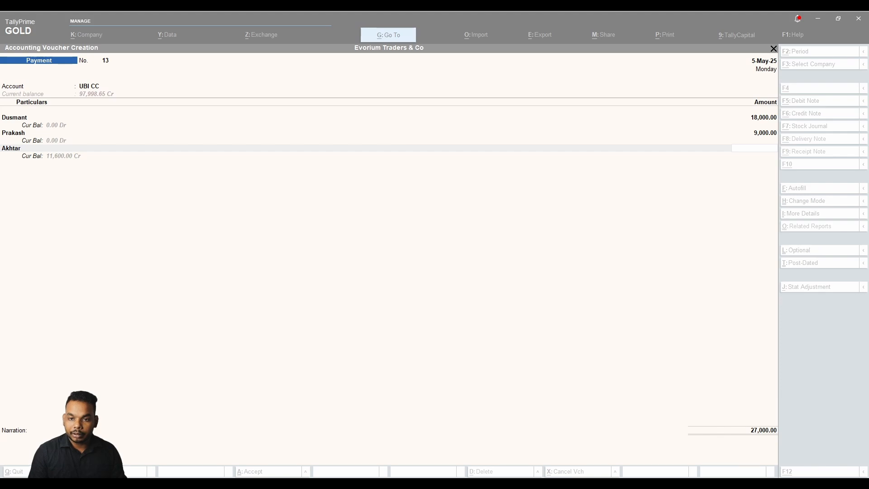
{"action": "key", "text": "alt+Tab"}
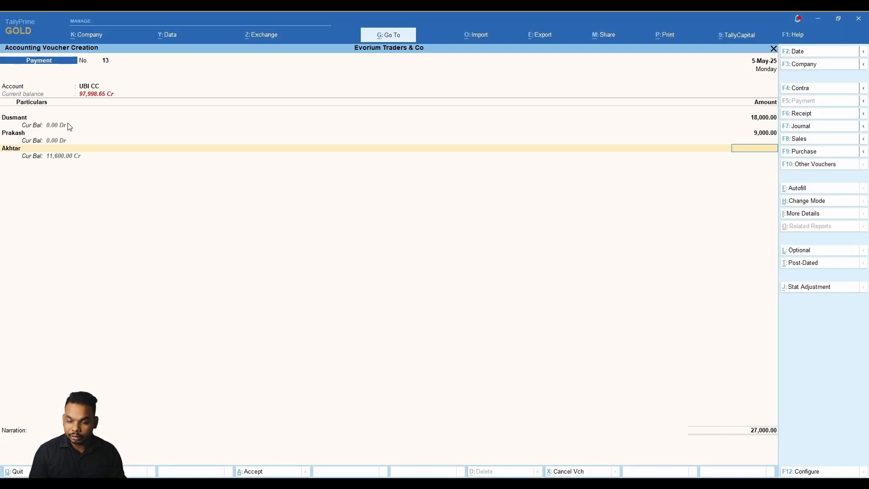
{"action": "key", "text": "alt"}
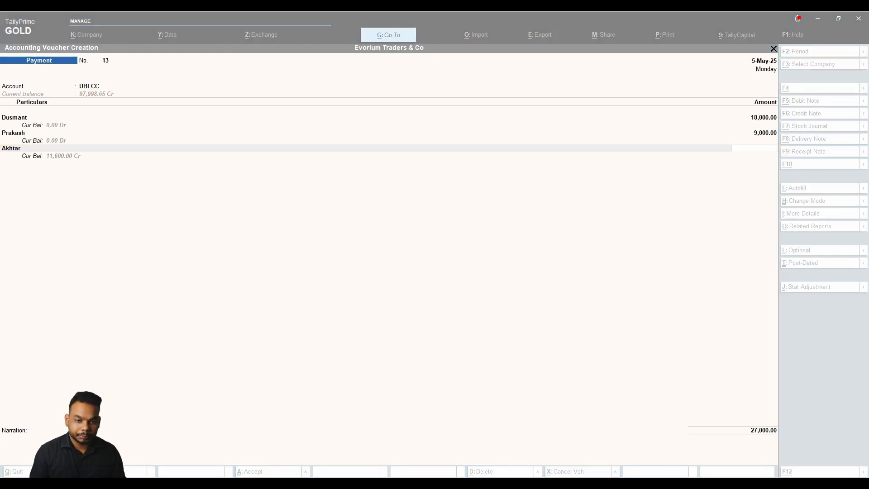
{"action": "key", "text": "alt+Tab"}
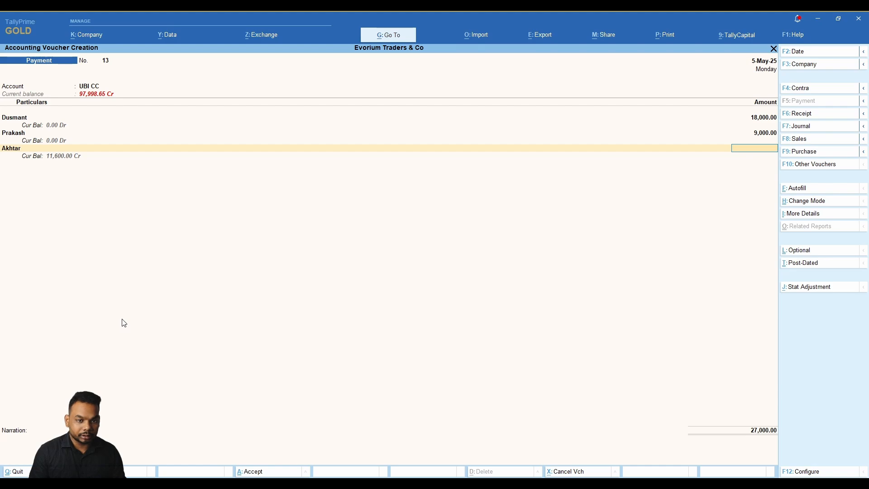
{"action": "type", "text": "7600"}
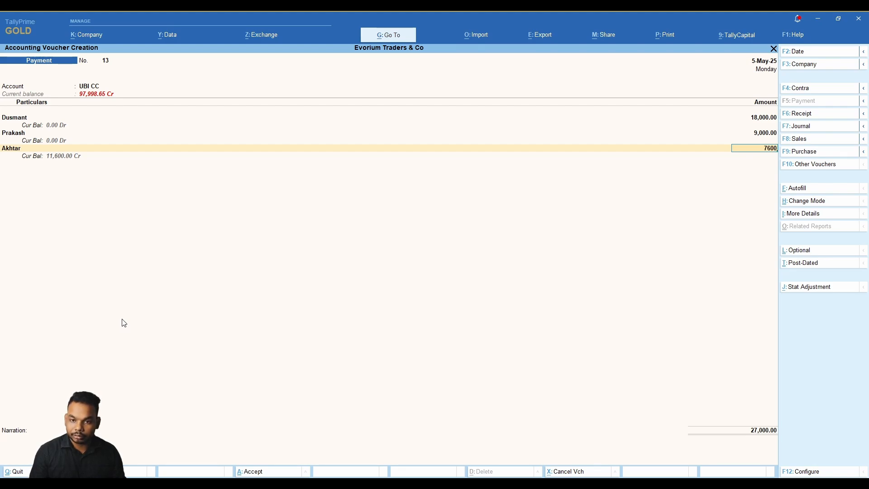
{"action": "key", "text": "Return"}
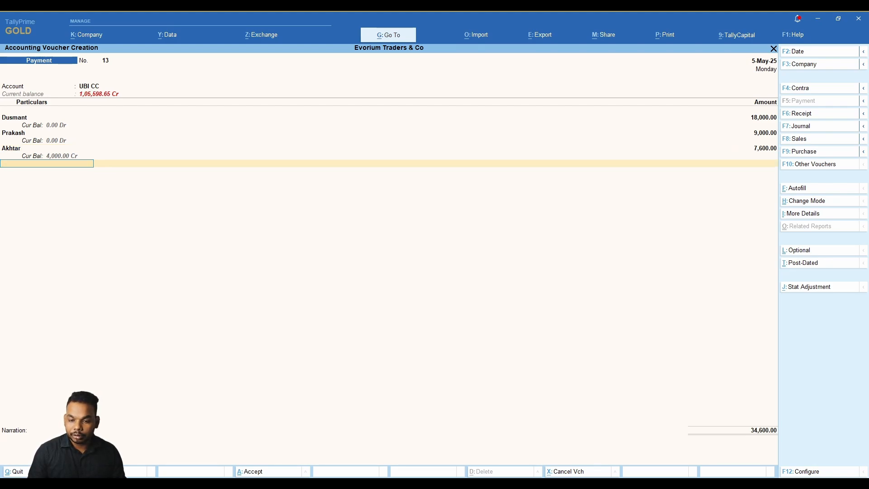
{"action": "key", "text": "alt+Tab"}
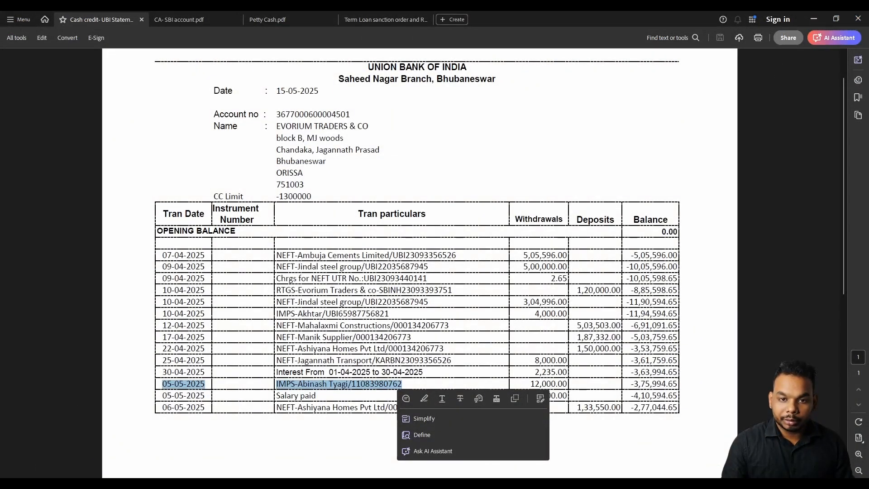
Highlight the 34,600.00 Salary paid withdrawal on the UBI statement to match the voucher total.
{"action": "left_click", "coordinate": [565, 343]}
{"action": "left_click_drag", "start_coordinate": [529, 396], "coordinate": [566, 396]}
{"action": "left_click", "coordinate": [539, 397]}
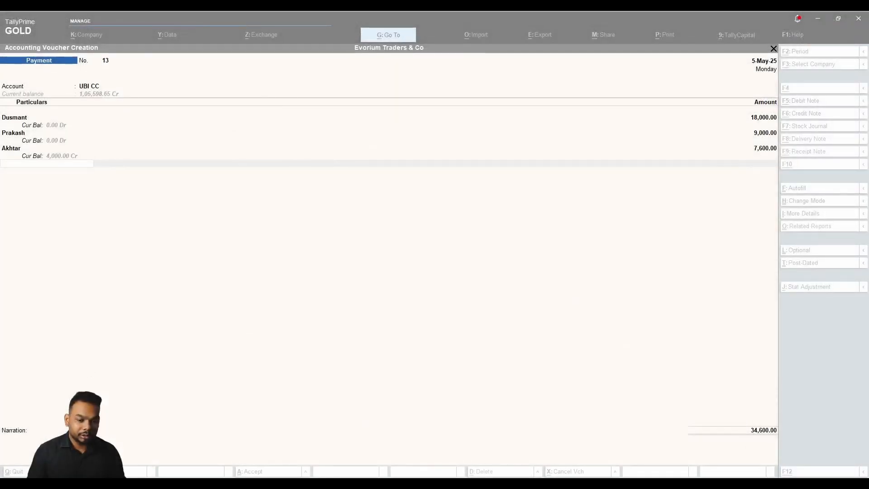
Save Payment No. 13 of 34,600 with narration 'being salary paid', leaving blank No. 14 dated 5-May-25.
{"action": "left_click", "coordinate": [562, 142]}
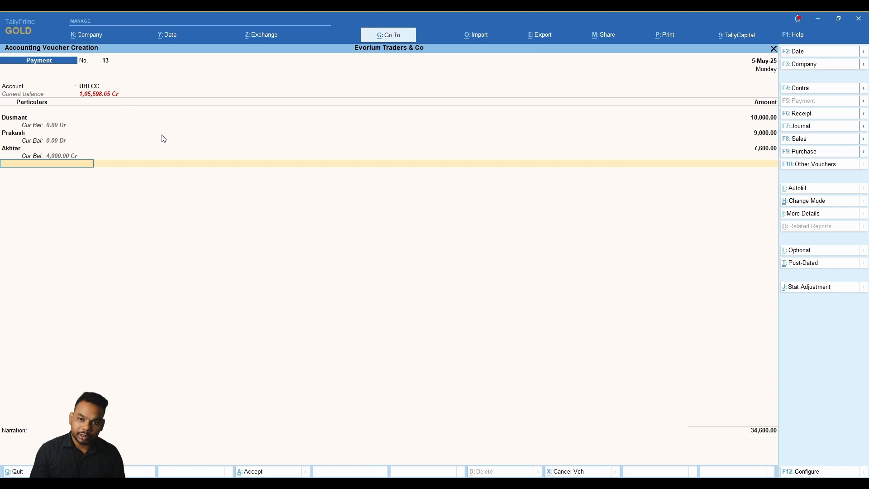
{"action": "key", "text": "Return"}
{"action": "key", "text": "Return"}
{"action": "key", "text": "Return"}
{"action": "key", "text": "Return"}
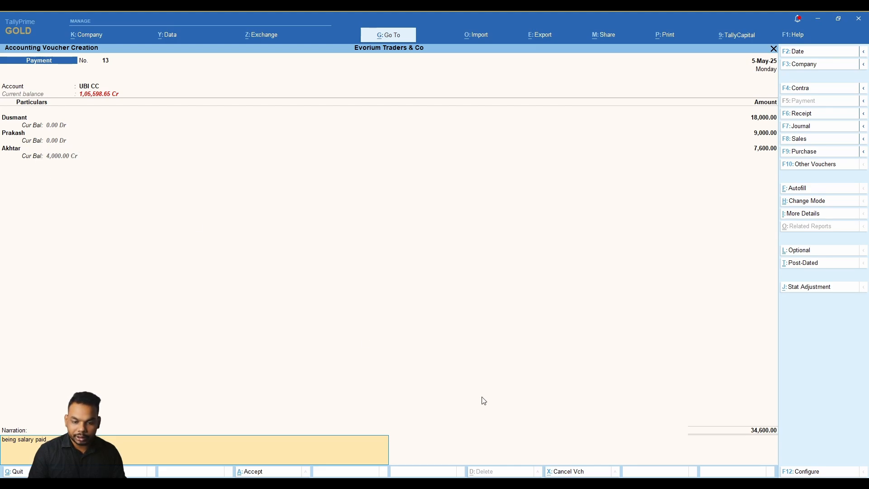
{"action": "key", "text": "Return"}
{"action": "key", "text": "Return"}
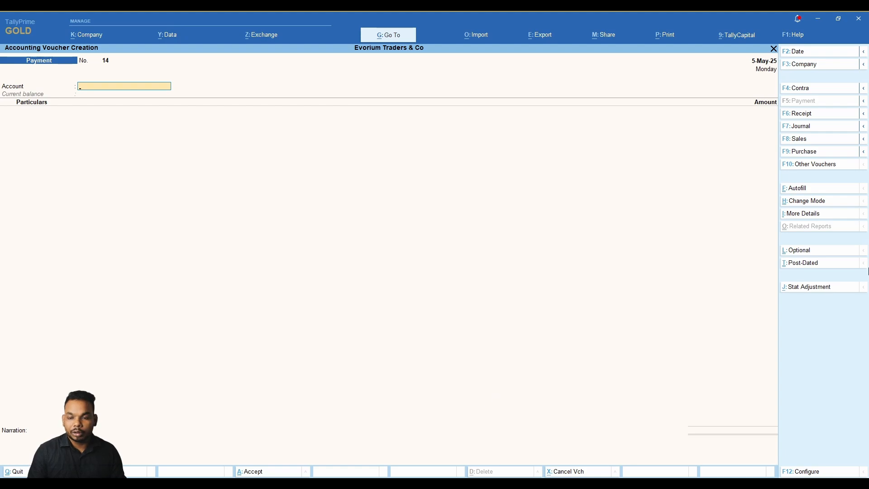
Create a Journal debiting the employee 4,000 and crediting their Salary Advance ledger 4,000.
{"action": "left_click", "coordinate": [809, 128]}
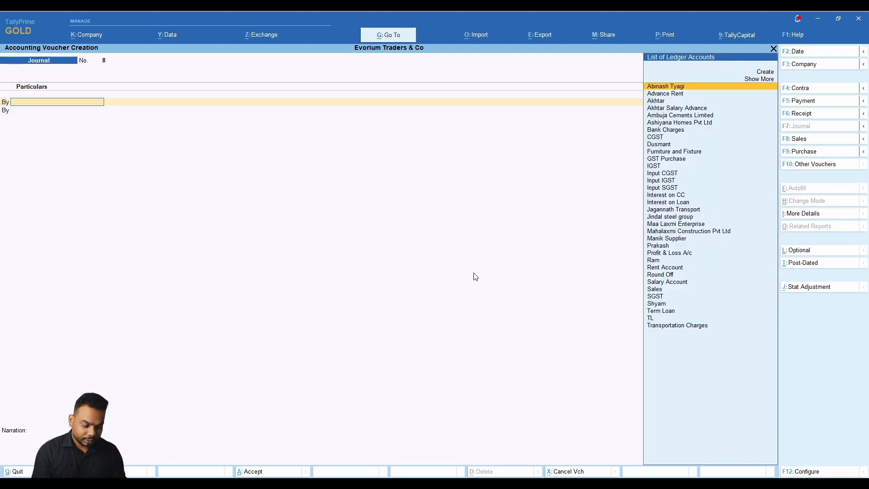
{"action": "type", "text": "Aka"}
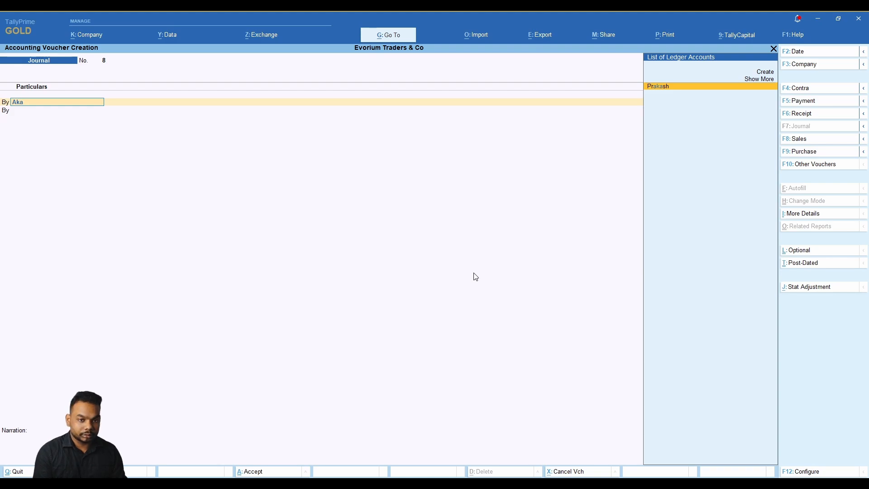
{"action": "key", "text": "BackSpace"}
{"action": "key", "text": "Return"}
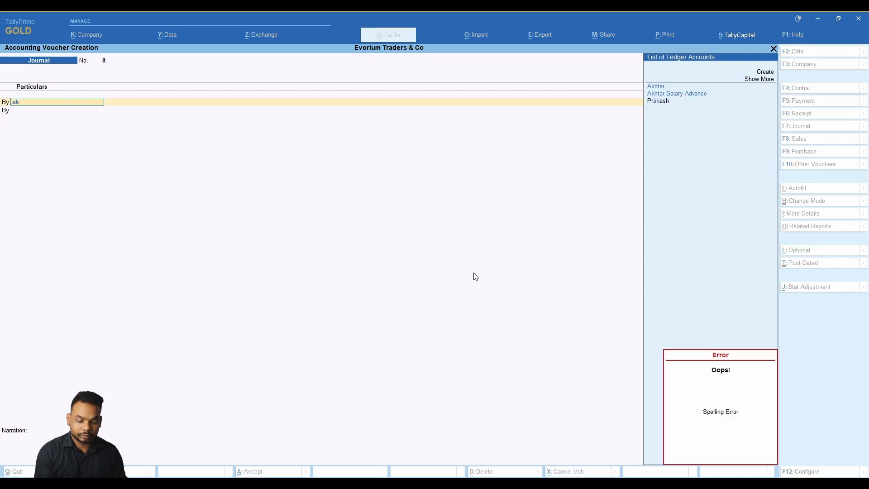
{"action": "key", "text": "Return"}
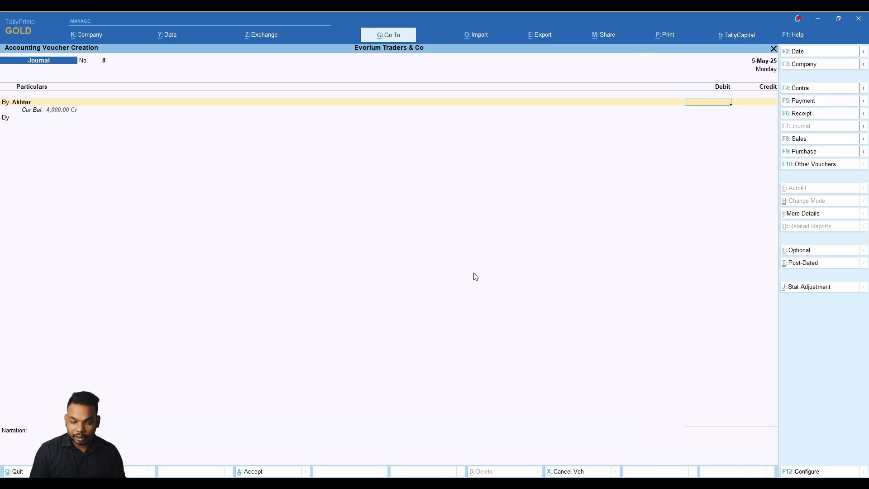
{"action": "type", "text": "4000"}
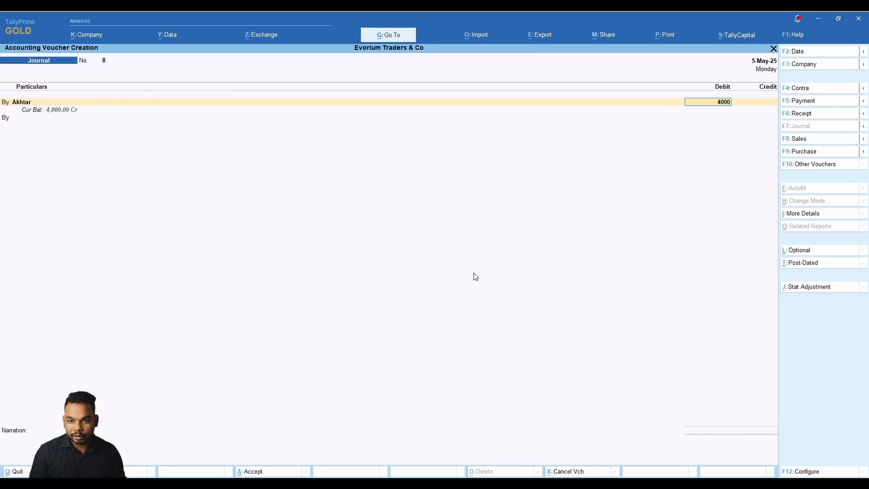
{"action": "key", "text": "Return"}
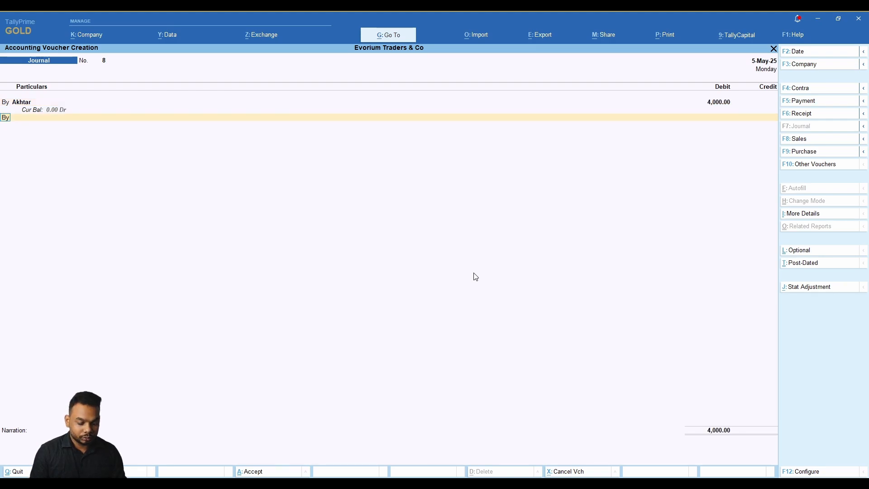
{"action": "key", "text": "t"}
{"action": "key", "text": "Return"}
{"action": "type", "text": "ad"}
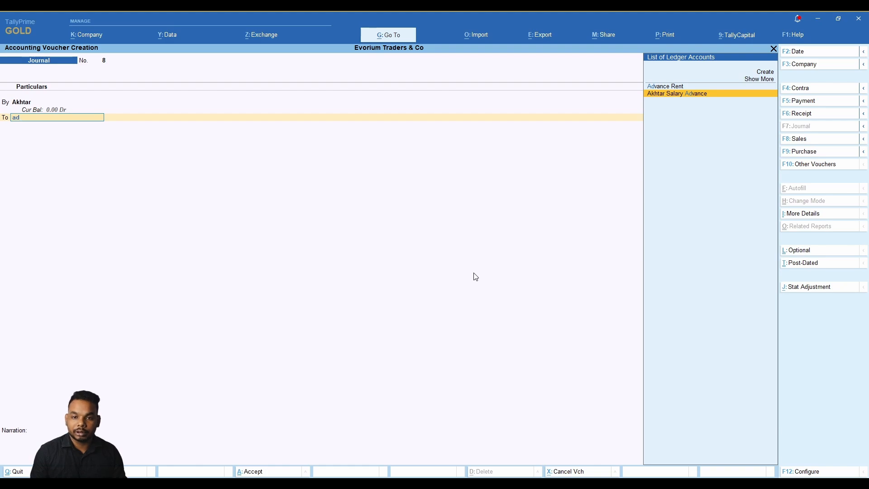
{"action": "key", "text": "Return"}
{"action": "key", "text": "Return"}
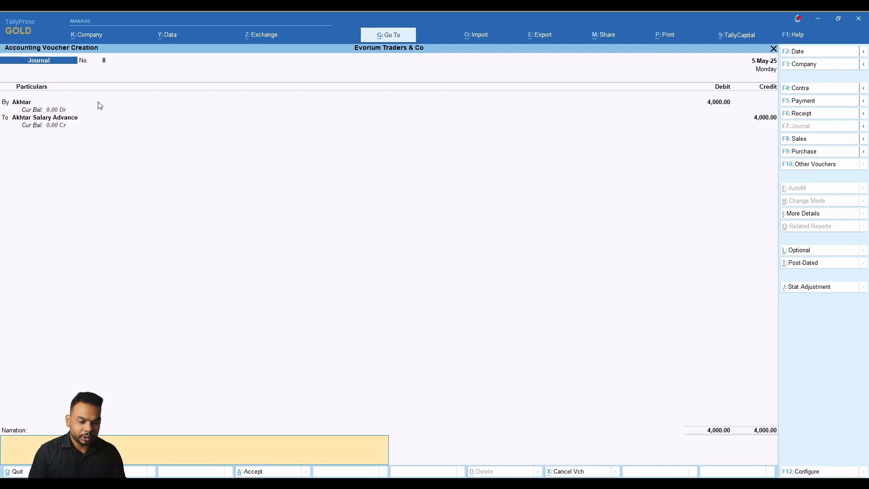
Add an advance-adjustment narration and save Journal No. 8.
{"action": "type", "text": "being advance adju"}
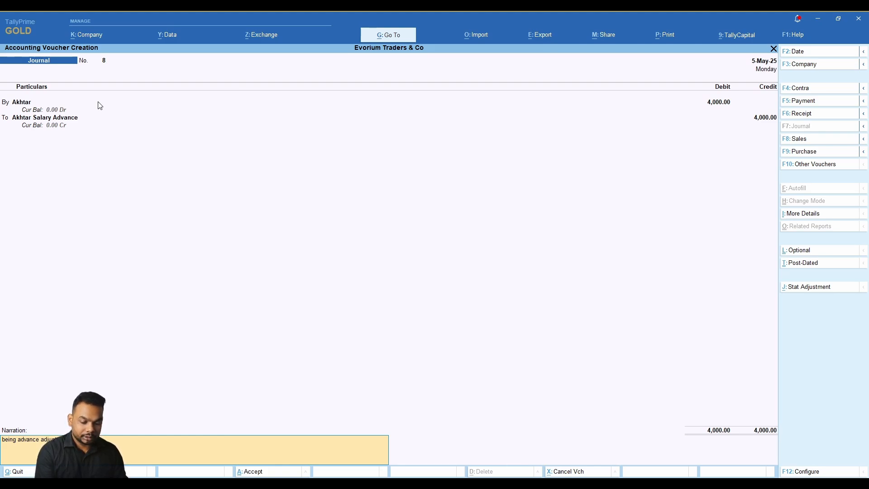
{"action": "type", "text": "mon"}
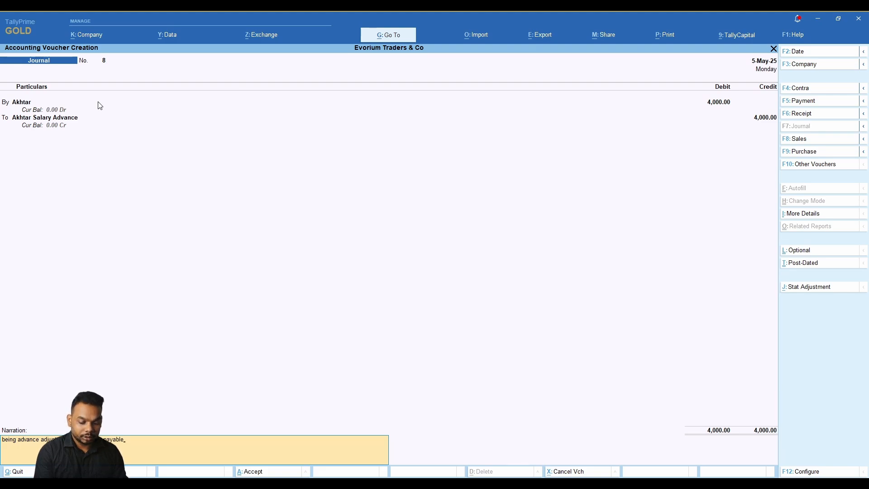
{"action": "key", "text": "Return"}
{"action": "key", "text": "Return"}
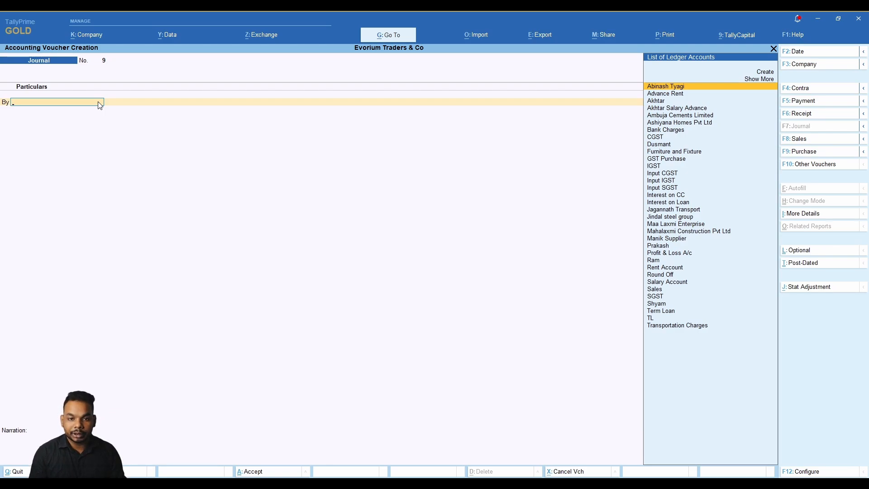
{"action": "key", "text": "alt+Tab"}
{"action": "key", "text": "alt+Tab"}
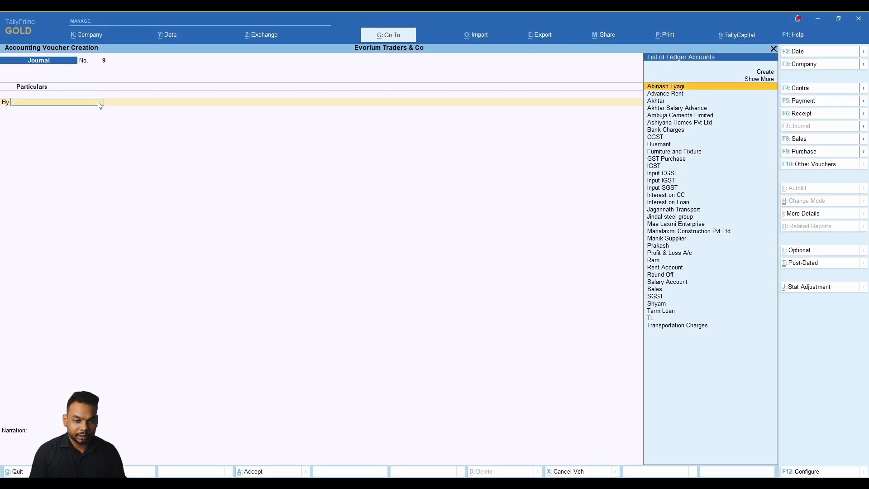
{"action": "key", "text": "alt+Tab"}
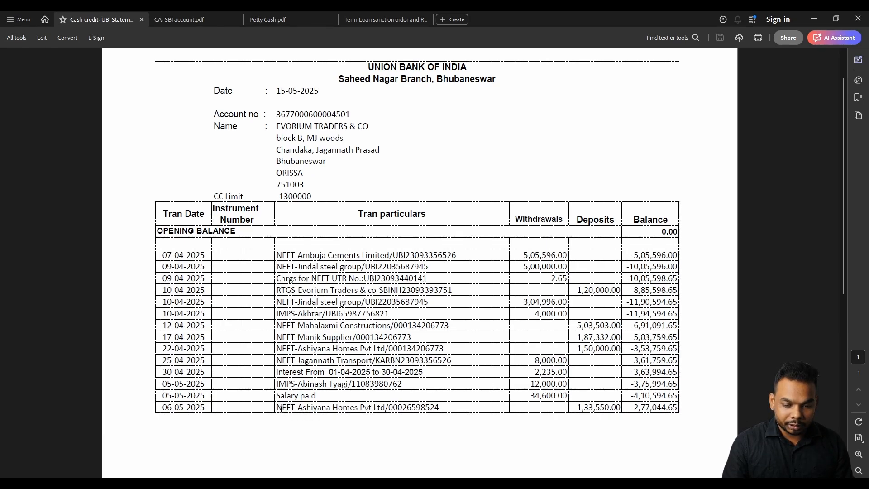
Highlight the last-row Ashiyana Homes deposit of 1,33,550 dated 06-05-2025 on the UBI statement.
{"action": "triple_click", "coordinate": [305, 407]}
{"action": "left_click", "coordinate": [570, 411]}
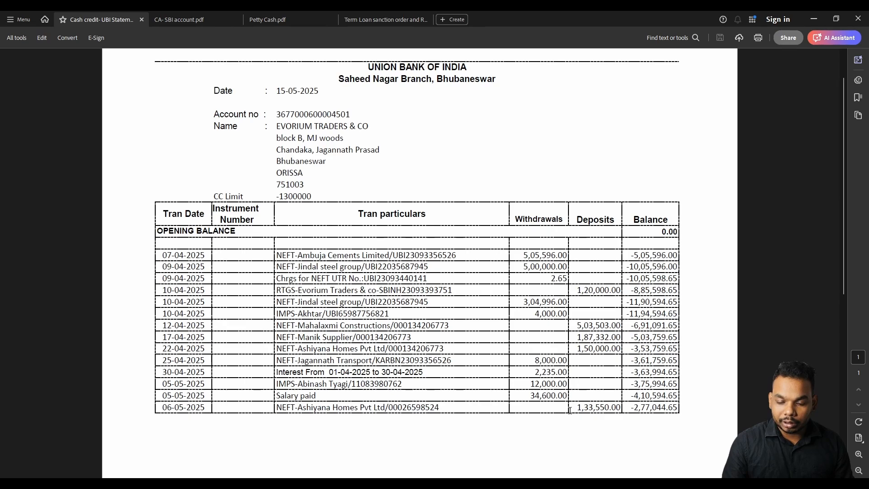
{"action": "left_click_drag", "start_coordinate": [575, 407], "coordinate": [611, 409]}
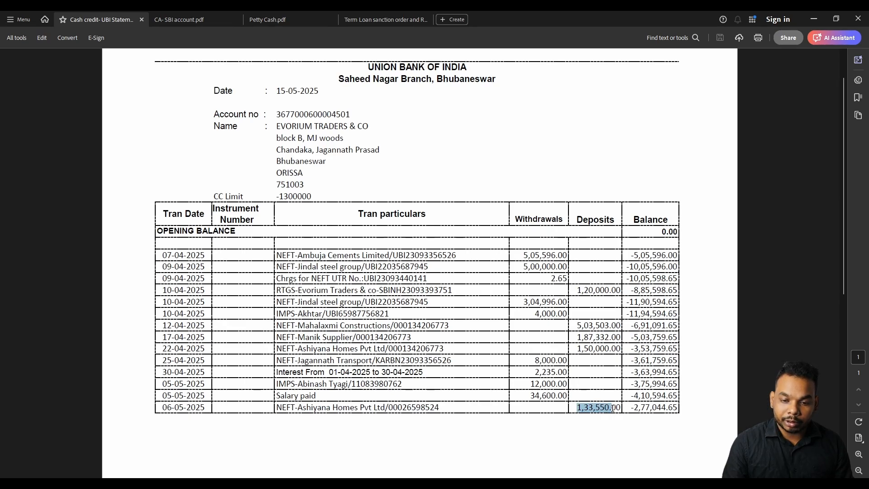
{"action": "left_click", "coordinate": [598, 408]}
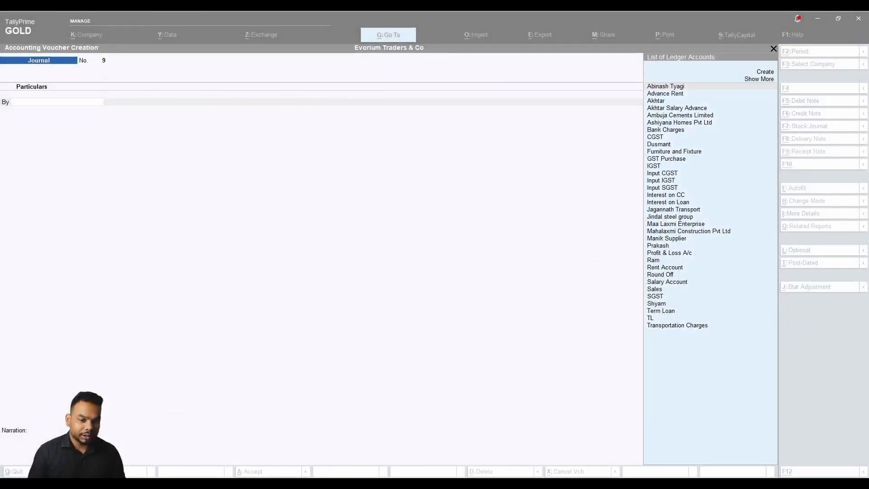
{"action": "left_click", "coordinate": [332, 219]}
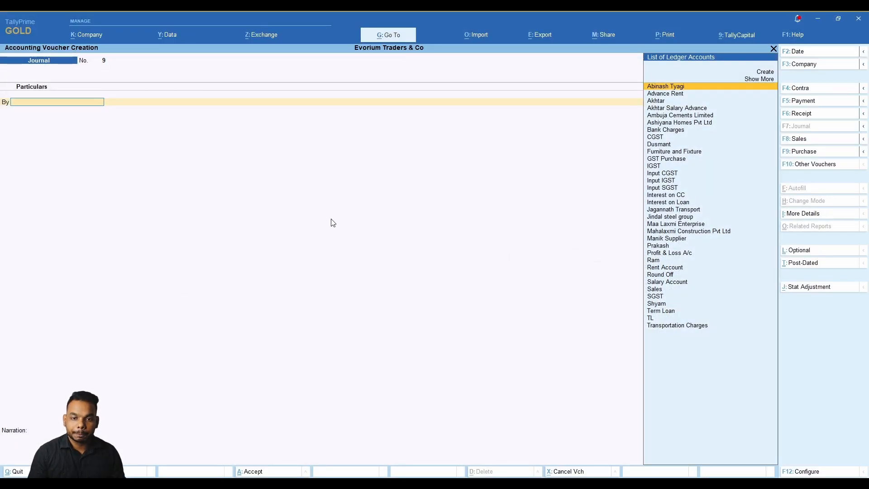
Go from the Gateway to Display More Reports > Account Books > Ledger.
{"action": "key", "text": "Escape"}
{"action": "key", "text": "Down"}
{"action": "key", "text": "Down"}
{"action": "key", "text": "Down"}
{"action": "key", "text": "Down"}
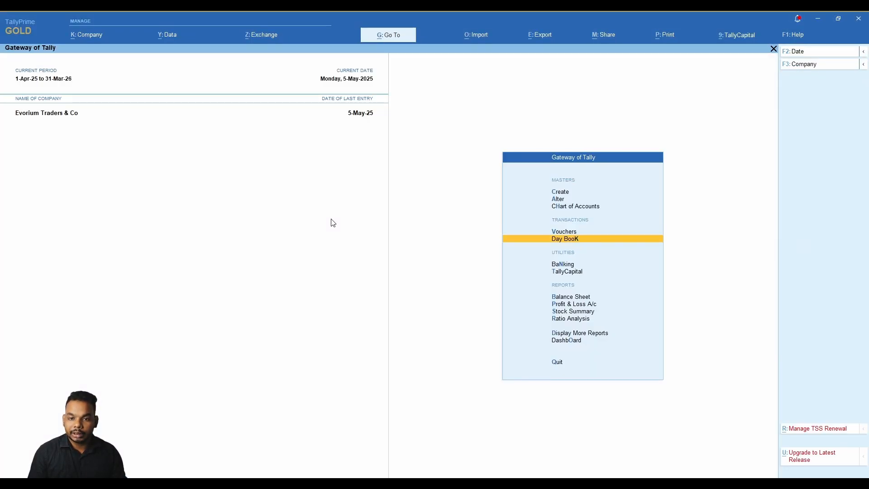
{"action": "key", "text": "Down"}
{"action": "key", "text": "Down"}
{"action": "key", "text": "Down"}
{"action": "key", "text": "Down"}
{"action": "key", "text": "Down"}
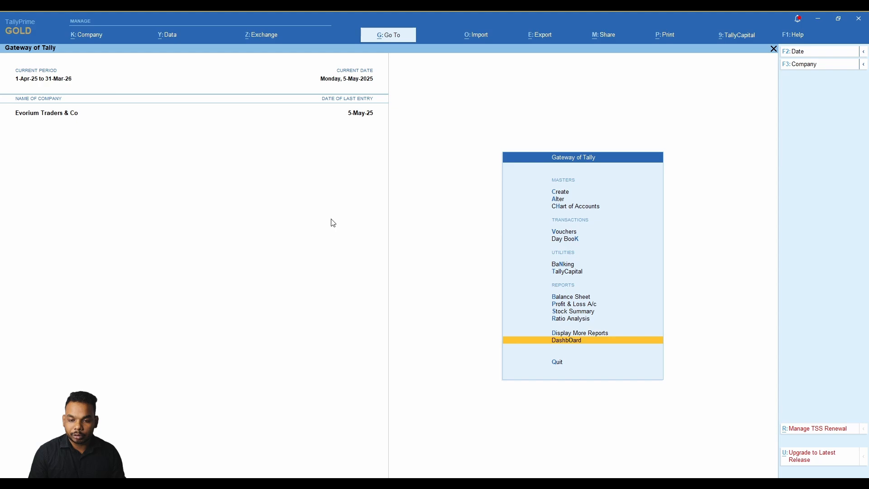
{"action": "key", "text": "Return"}
{"action": "key", "text": "Escape"}
{"action": "key", "text": "Up"}
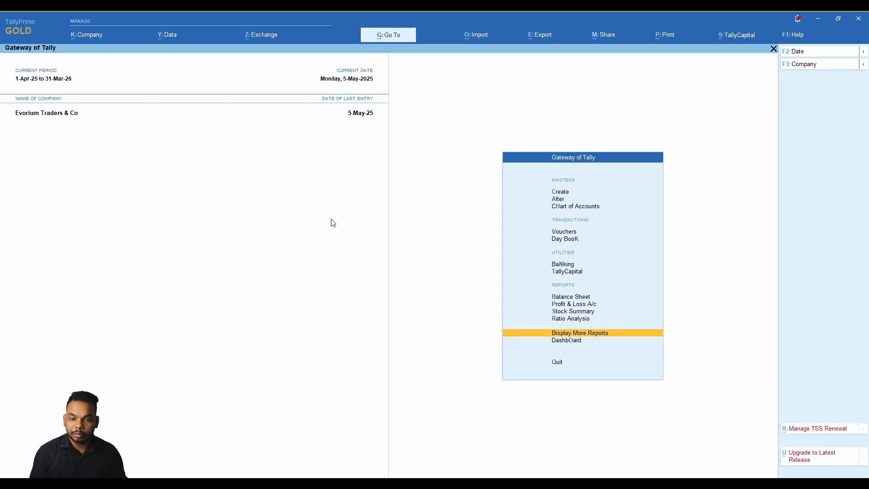
{"action": "key", "text": "Return"}
{"action": "key", "text": "Down"}
{"action": "key", "text": "Down"}
{"action": "key", "text": "Down"}
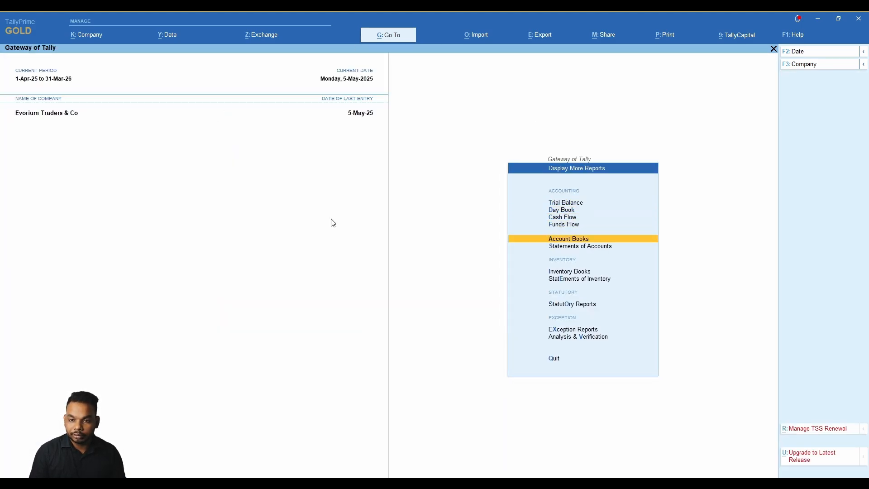
{"action": "key", "text": "Return"}
{"action": "key", "text": "Down"}
{"action": "key", "text": "Return"}
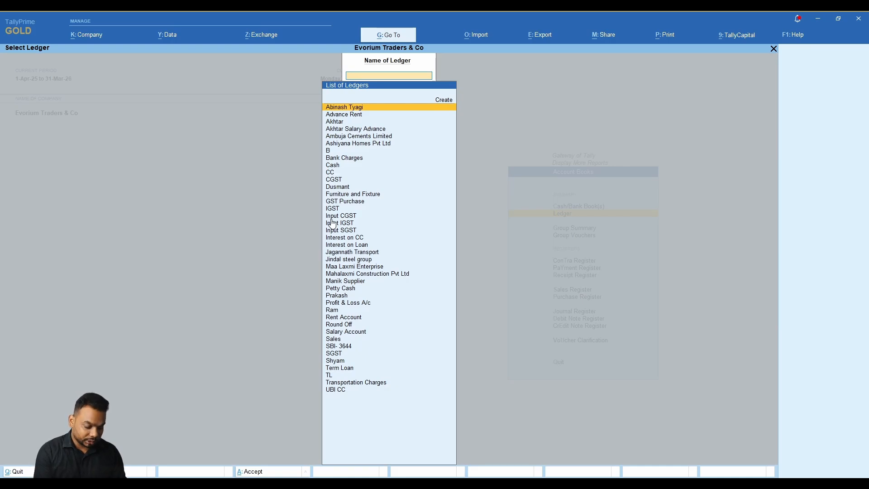
Open the Ashiyana Homes Pvt Ltd ledger and move to its 1,50,000 UBI CC receipt.
{"action": "type", "text": "ashi"}
{"action": "key", "text": "Return"}
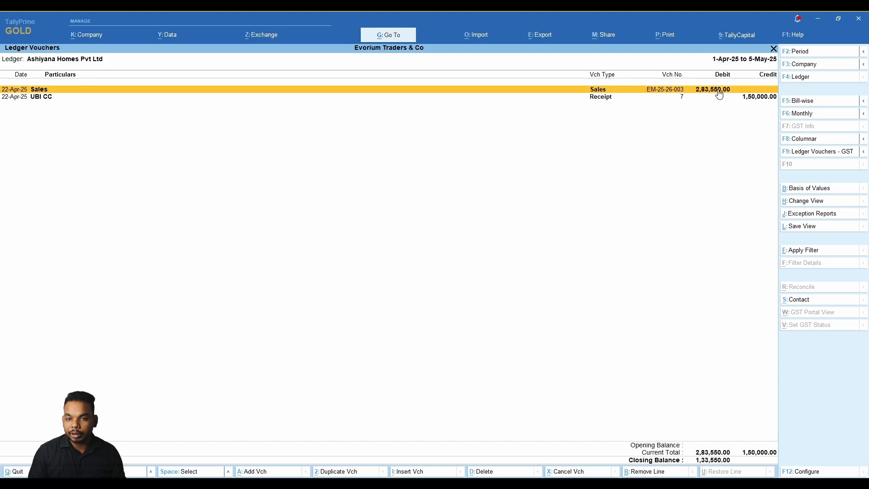
{"action": "key", "text": "Down"}
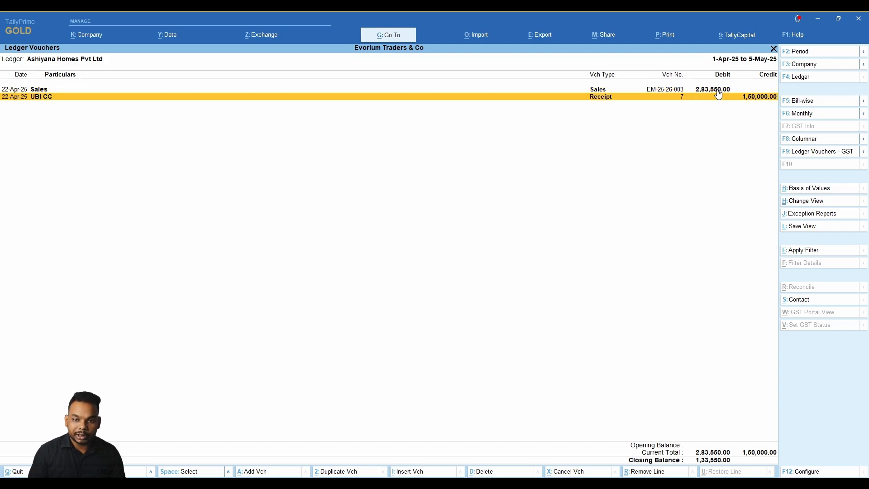
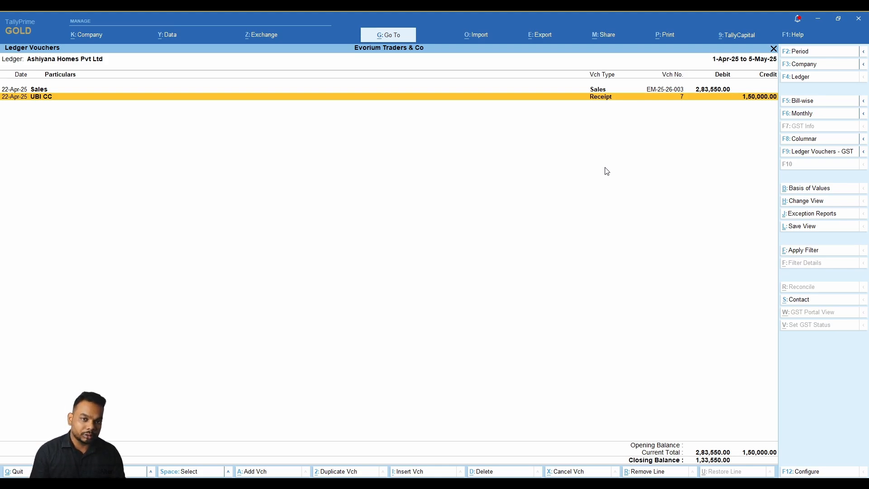
Back out of the Ashiyana Homes Pvt Ltd ledger report to the Gateway and start a new voucher.
{"action": "key", "text": "Escape"}
{"action": "key", "text": "Escape"}
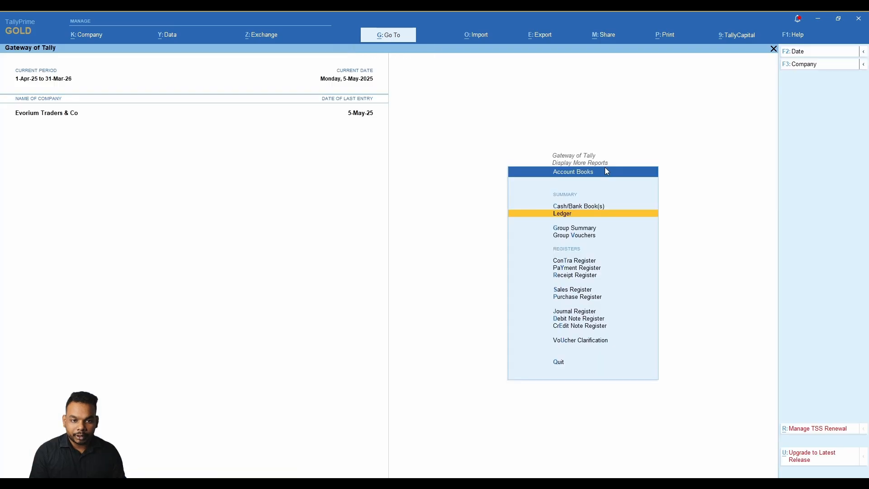
{"action": "key", "text": "Escape"}
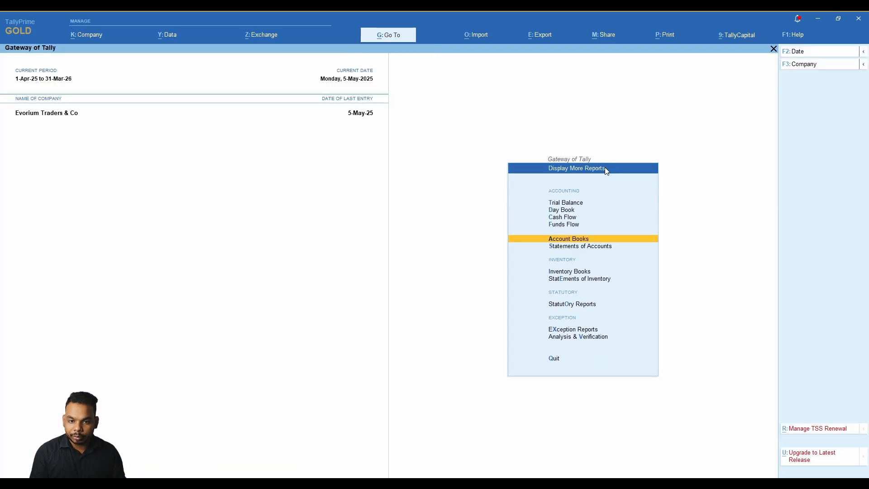
{"action": "key", "text": "Escape"}
{"action": "key", "text": "Down"}
{"action": "key", "text": "Down"}
{"action": "key", "text": "Down"}
{"action": "key", "text": "Down"}
{"action": "key", "text": "Down"}
{"action": "key", "text": "Down"}
{"action": "key", "text": "Return"}
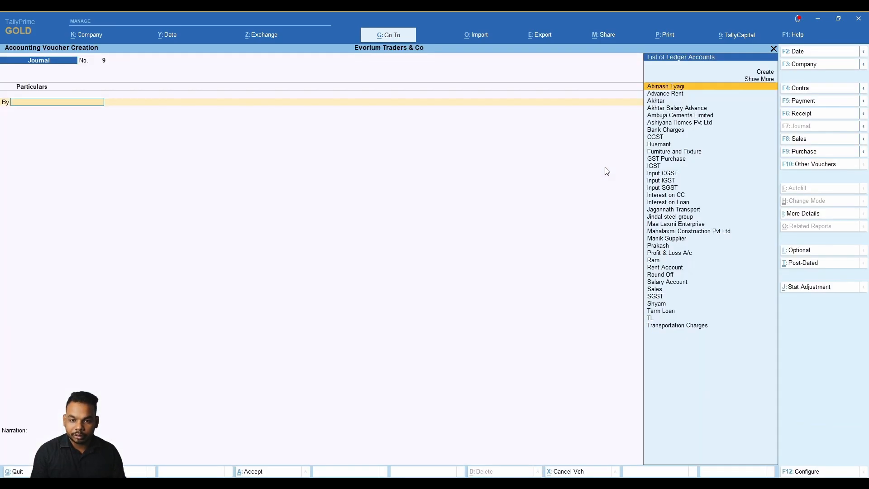
Start a Receipt voucher dated 6-5-2025 with UBI CC as the receiving account.
{"action": "key", "text": "F7"}
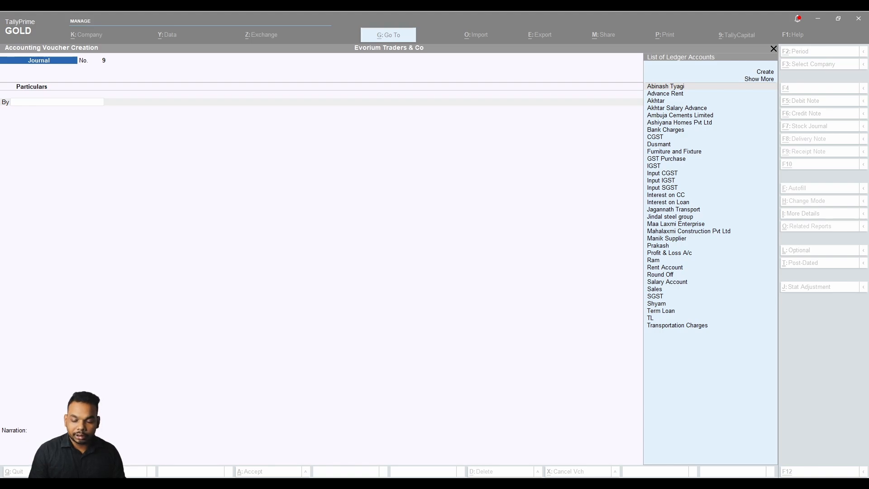
{"action": "key", "text": "alt+Tab"}
{"action": "key", "text": "alt+Tab"}
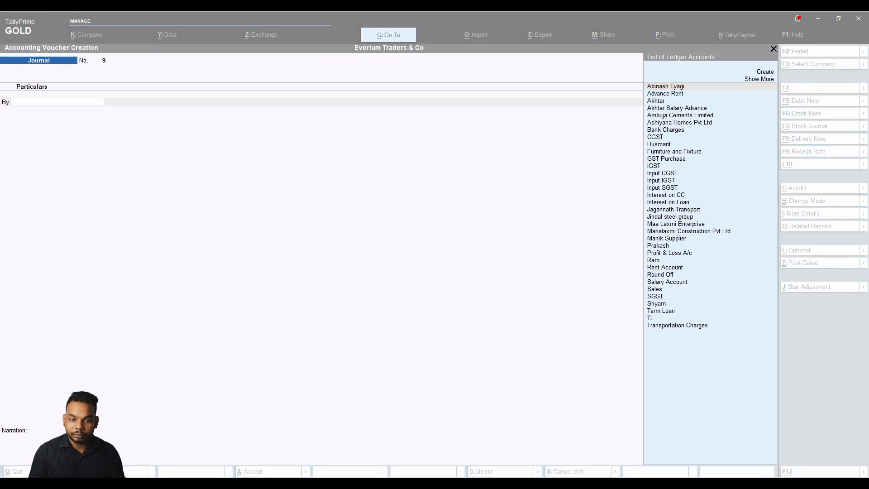
{"action": "key", "text": "alt+Tab"}
{"action": "key", "text": "F2"}
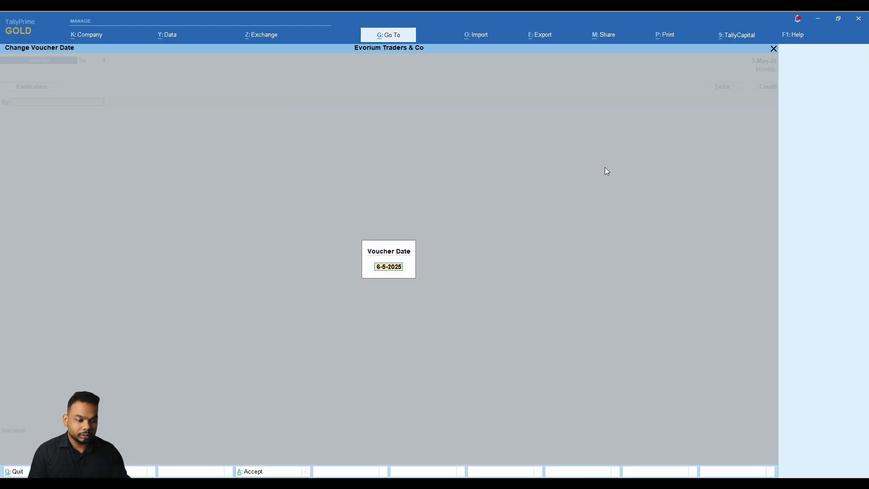
{"action": "key", "text": "Return"}
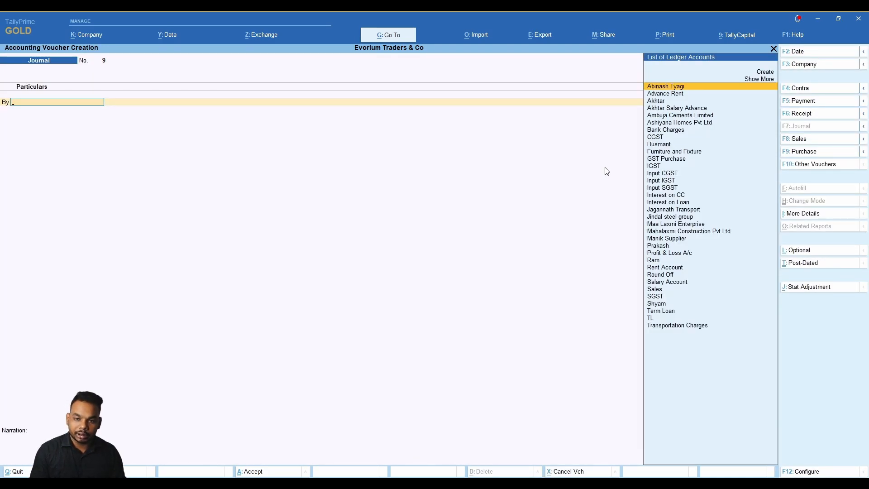
{"action": "key", "text": "F6"}
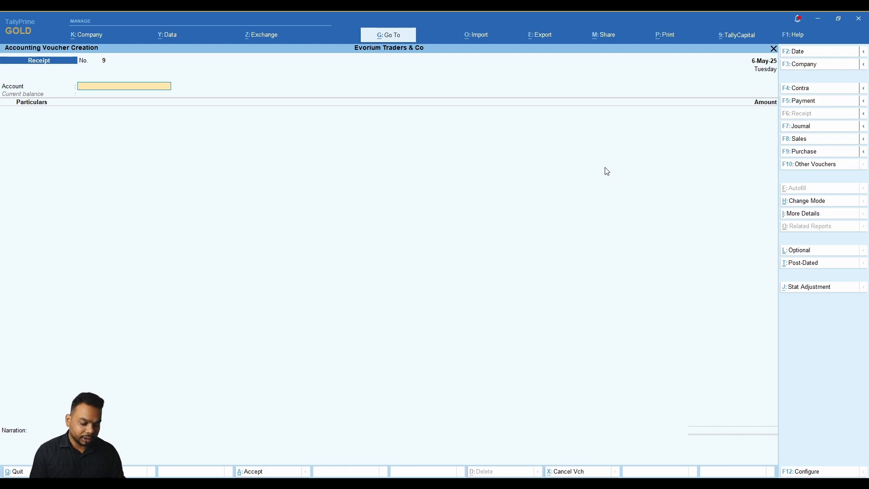
{"action": "type", "text": "u"}
{"action": "key", "text": "Return"}
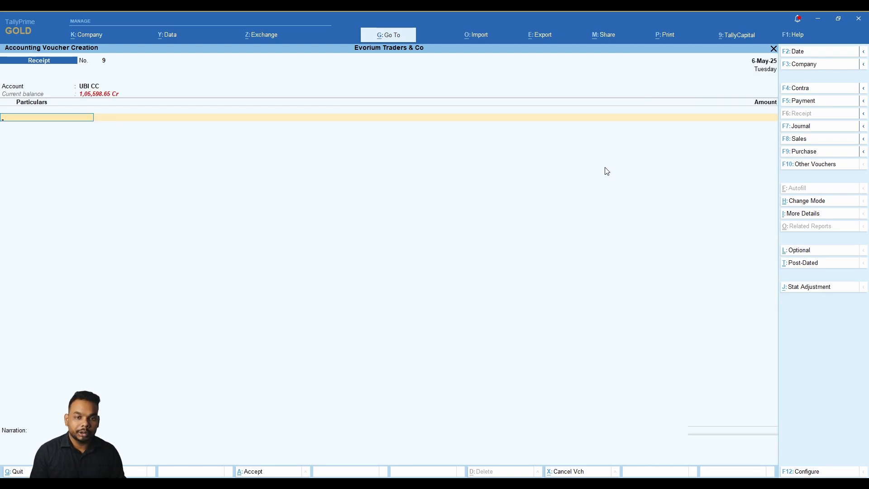
Enter Ashiyana Homes Pvt Ltd paying 1,33,550.00 against bill EM-25-26-003.
{"action": "key", "text": "alt"}
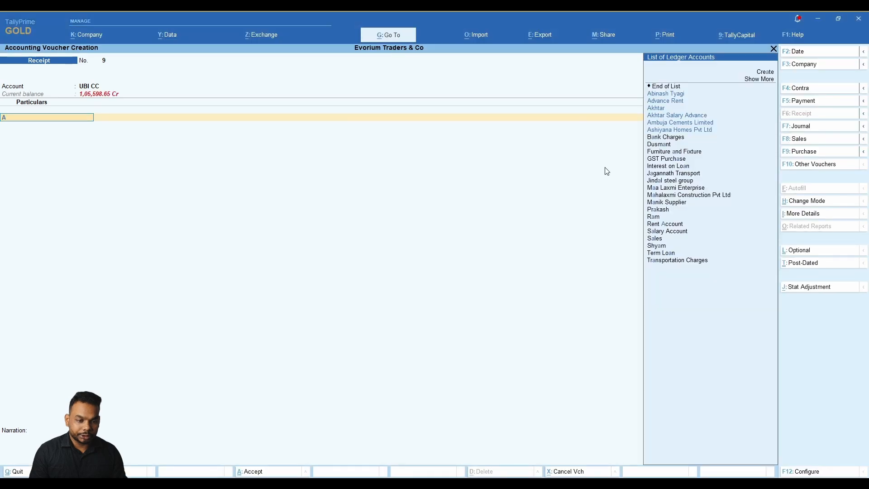
{"action": "type", "text": "ash"}
{"action": "key", "text": "Return"}
{"action": "key", "text": "alt"}
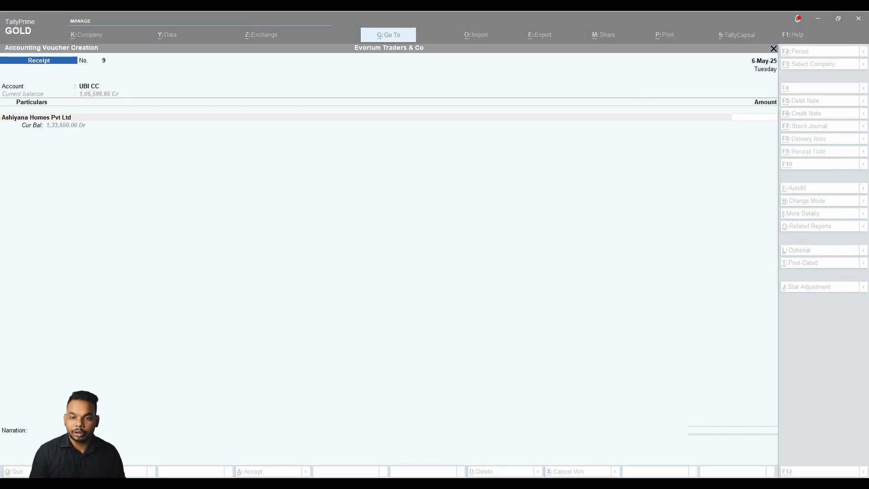
{"action": "type", "text": "13355"}
{"action": "key", "text": "alt"}
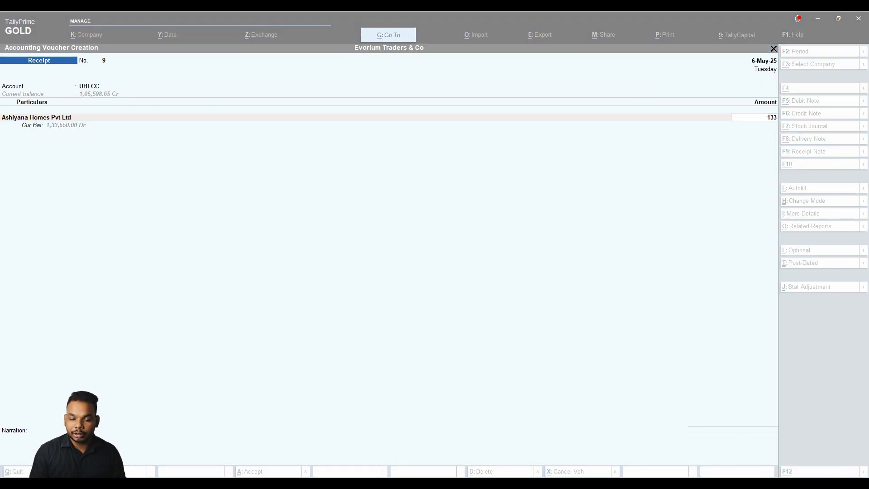
{"action": "type", "text": "0"}
{"action": "key", "text": "Return"}
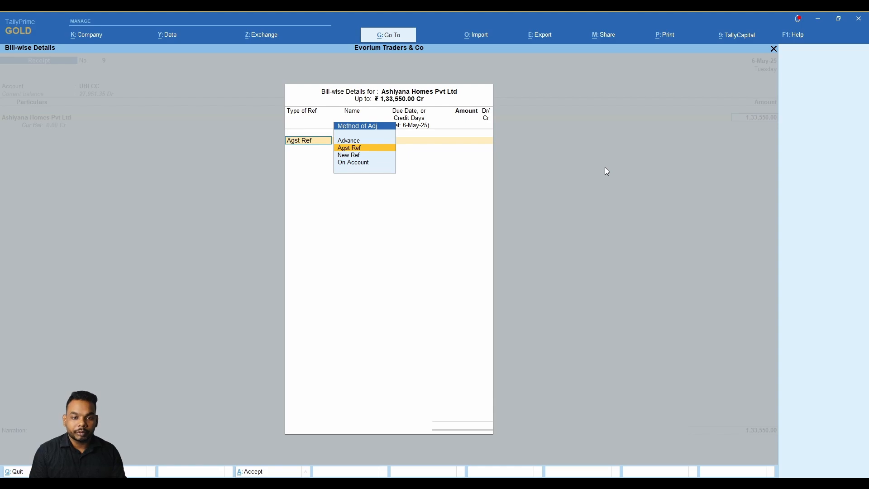
{"action": "key", "text": "Return"}
{"action": "key", "text": "Return"}
{"action": "key", "text": "Return"}
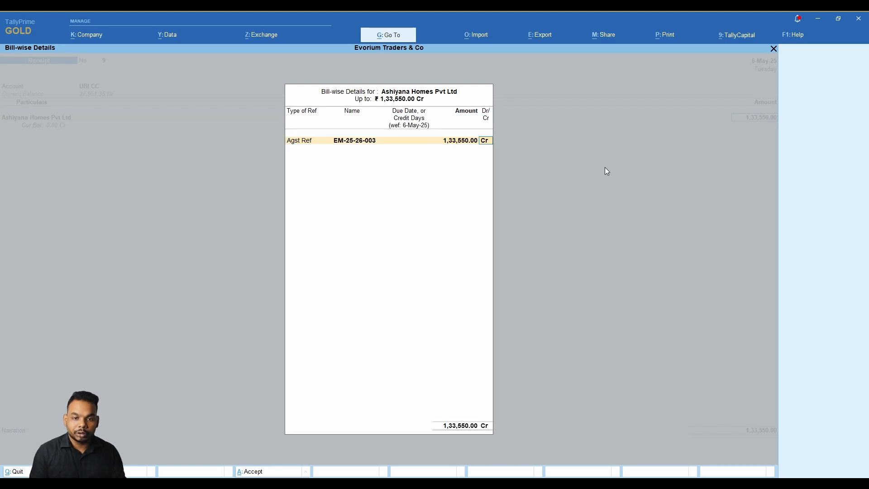
{"action": "key", "text": "Return"}
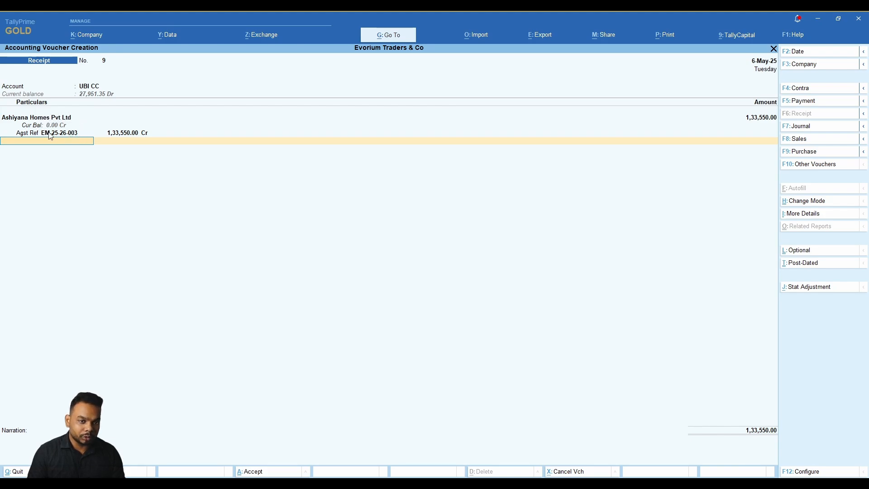
Add the narration, save Receipt No. 9, and return to the Gateway.
{"action": "key", "text": "Return"}
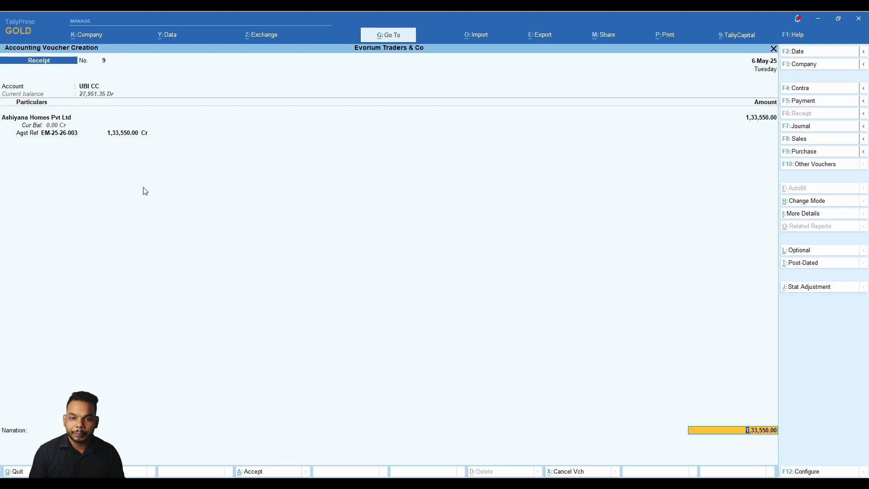
{"action": "key", "text": "Return"}
{"action": "key", "text": "Return"}
{"action": "key", "text": "Return"}
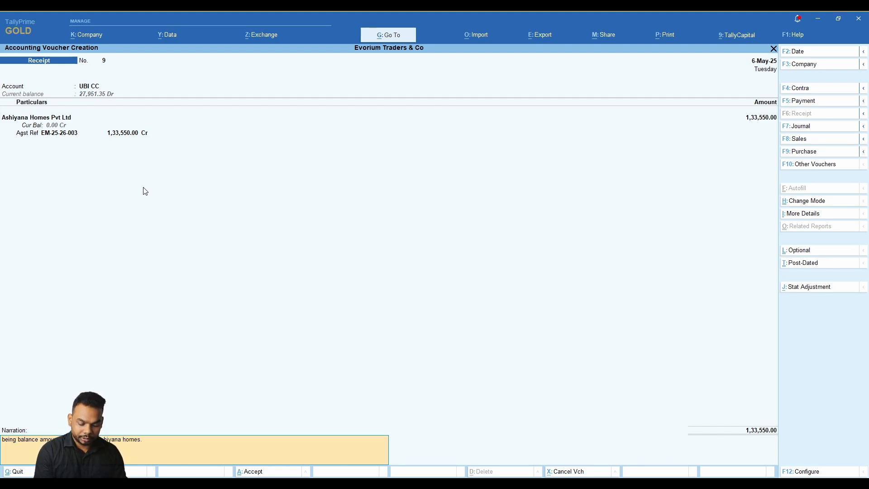
{"action": "key", "text": "Return"}
{"action": "key", "text": "Return"}
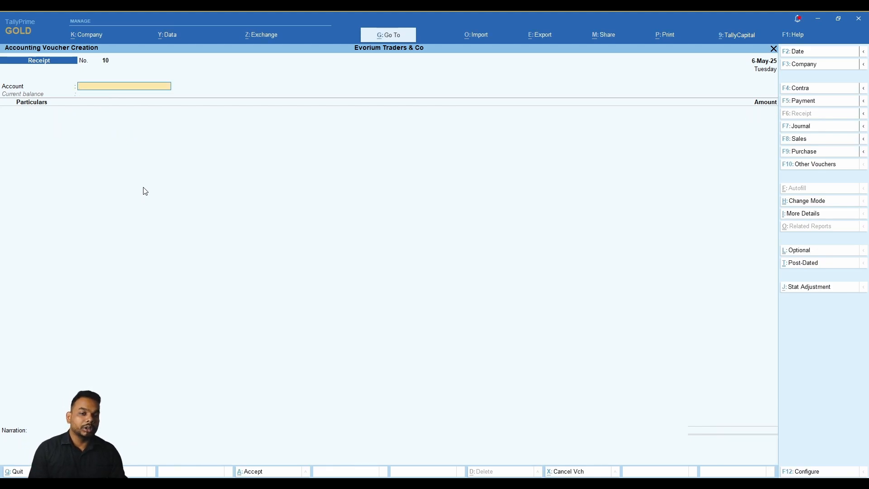
{"action": "key", "text": "Escape"}
{"action": "key", "text": "Return"}
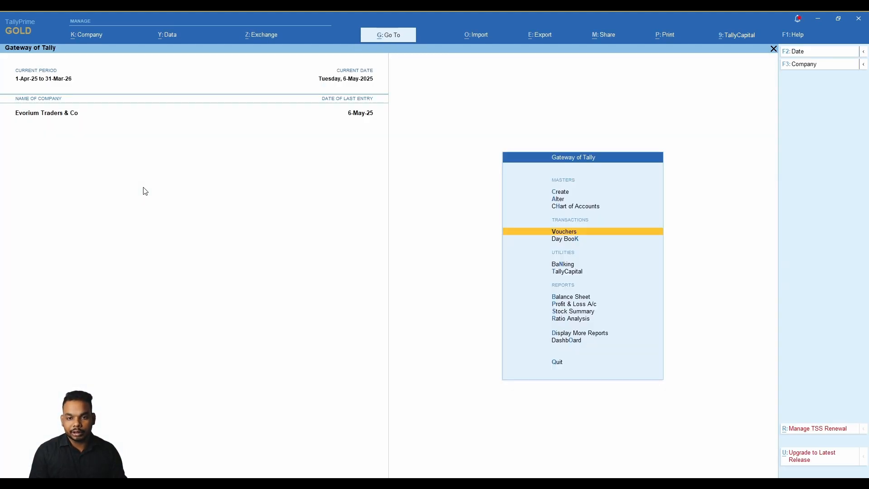
{"action": "key", "text": "Escape"}
{"action": "key", "text": "Escape"}
Check the SBI statement's 10-Apr-25 cash withdrawal of 15000 against the Petty Cash book.
{"action": "key", "text": "alt+Tab"}
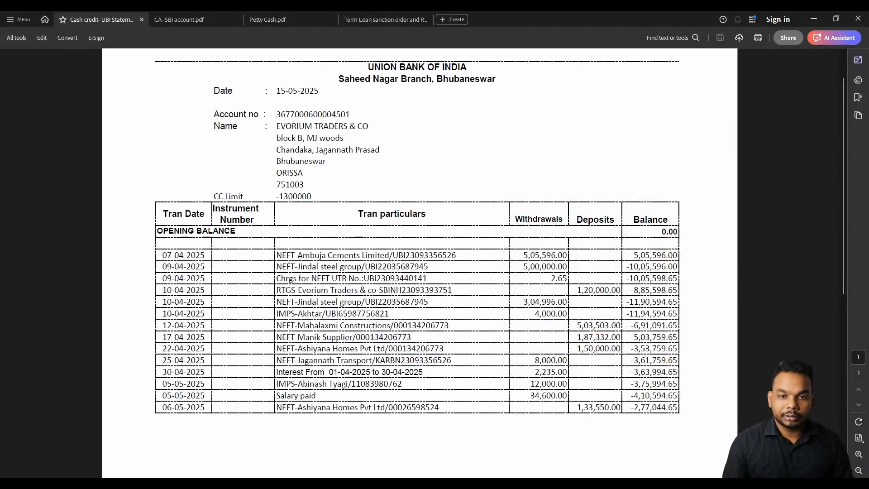
{"action": "left_click", "coordinate": [256, 20]}
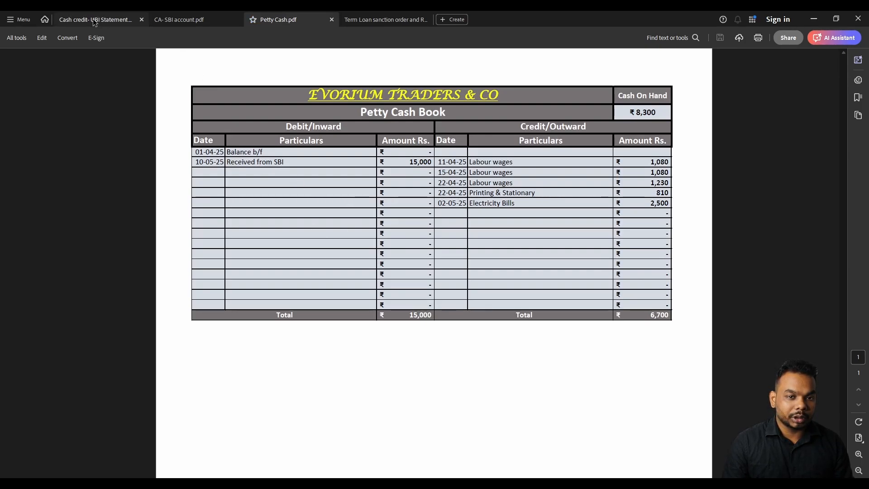
{"action": "left_click", "coordinate": [175, 20]}
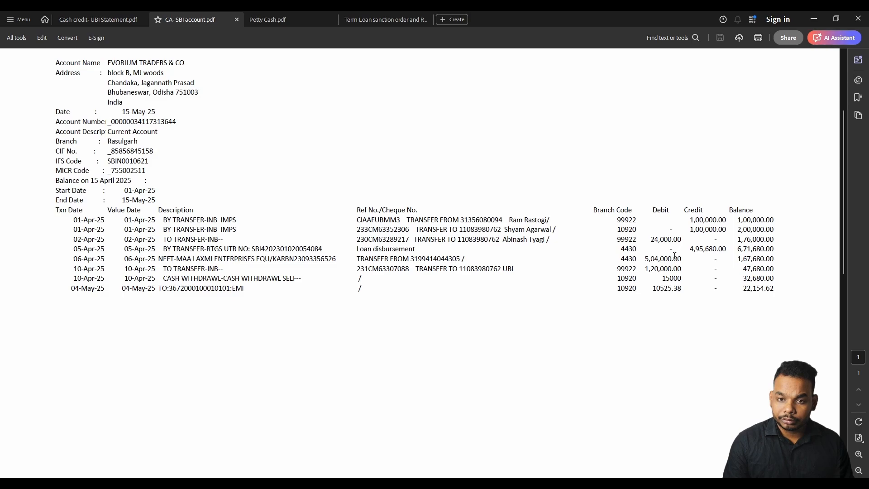
{"action": "left_click_drag", "start_coordinate": [681, 277], "coordinate": [80, 282]}
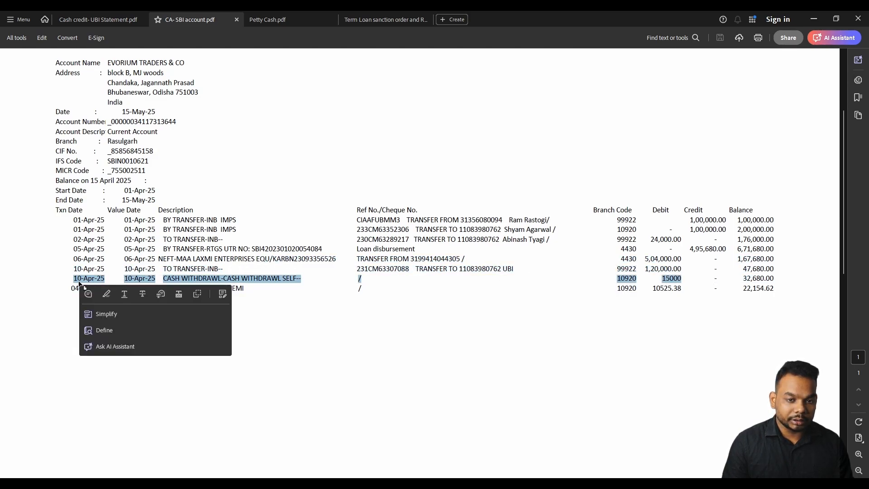
{"action": "left_click", "coordinate": [122, 265]}
Mark the 10-05-25 receipt from SBI and the expense rows in the Petty Cash book.
{"action": "left_click", "coordinate": [272, 19]}
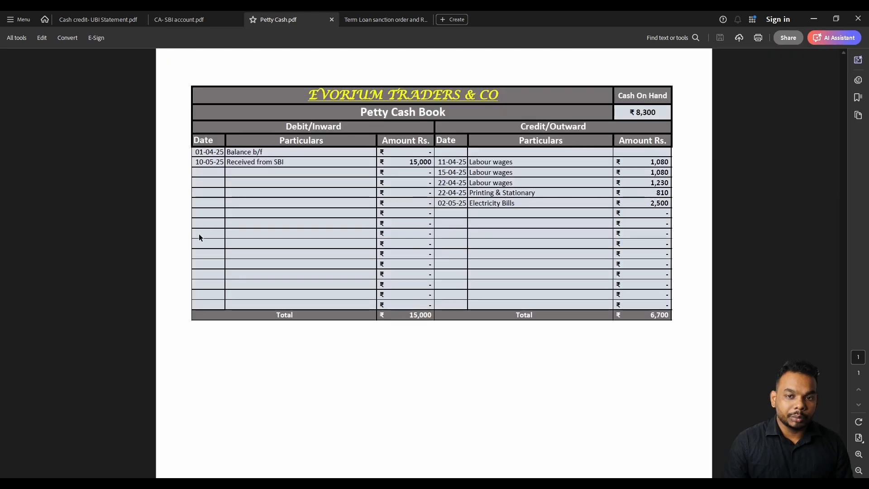
{"action": "left_click_drag", "start_coordinate": [195, 162], "coordinate": [624, 192]}
{"action": "left_click", "coordinate": [438, 158]}
{"action": "left_click", "coordinate": [548, 181]}
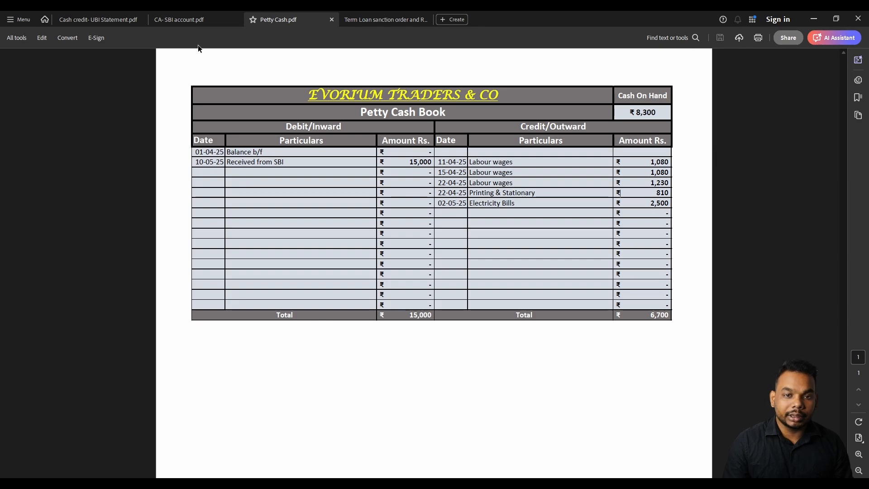
Point out the 04-May-25 EMI debit row on the SBI statement.
{"action": "left_click", "coordinate": [181, 20]}
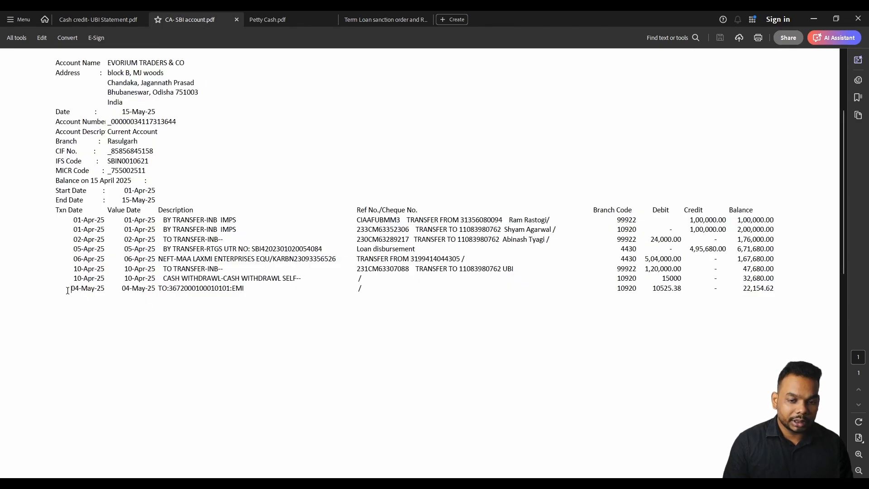
{"action": "left_click_drag", "start_coordinate": [70, 292], "coordinate": [772, 294]}
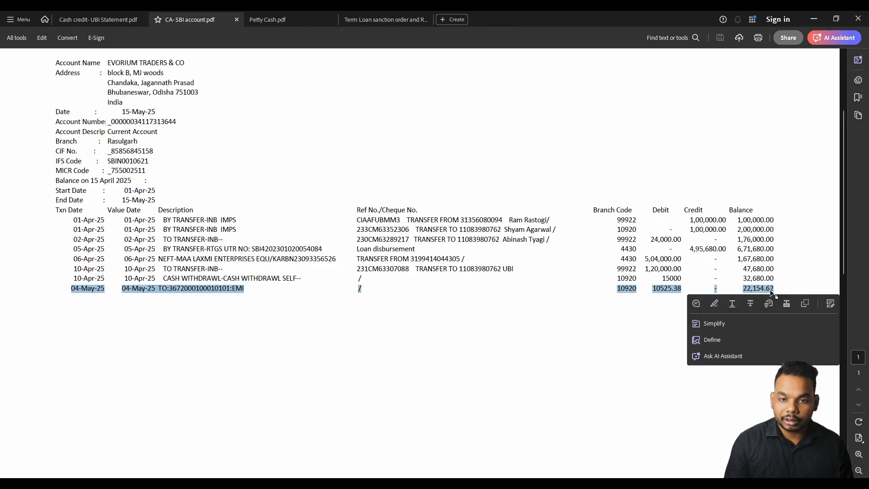
{"action": "left_click", "coordinate": [235, 298]}
{"action": "left_click_drag", "start_coordinate": [231, 289], "coordinate": [248, 289]}
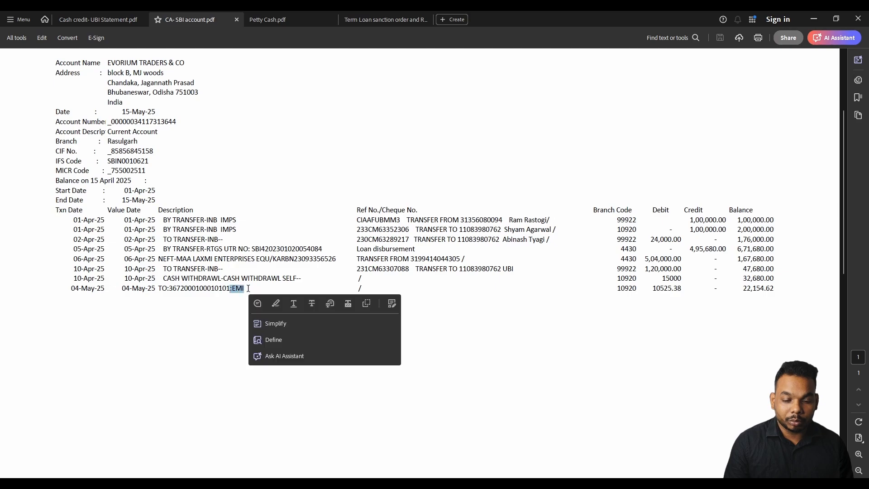
{"action": "left_click", "coordinate": [210, 292]}
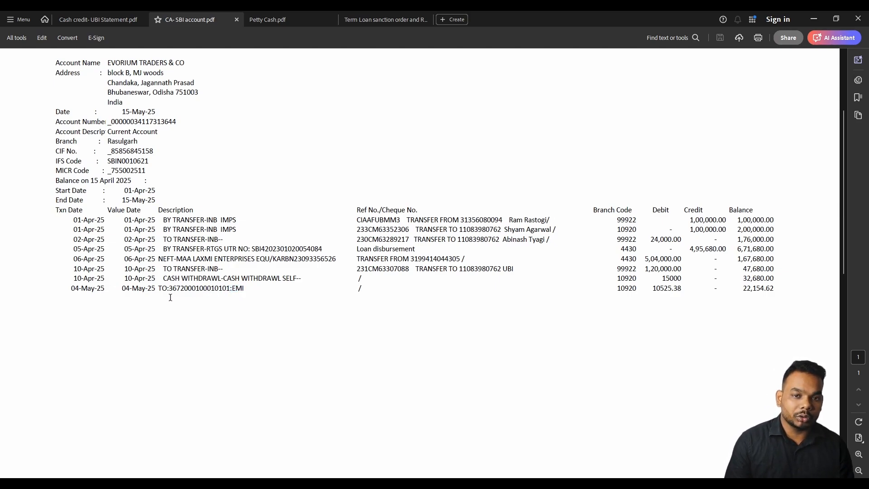
{"action": "left_click", "coordinate": [386, 20]}
Review the sanction letter's terms, including the processing fee, and the May-25 repayment row.
{"action": "scroll", "coordinate": [393, 238], "scroll_direction": "down", "scroll_amount": 1}
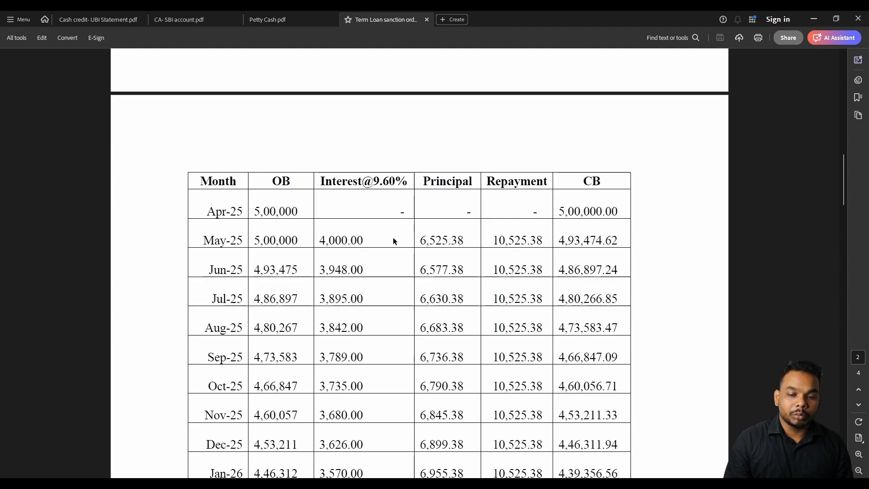
{"action": "scroll", "coordinate": [356, 195], "scroll_direction": "up", "scroll_amount": 15}
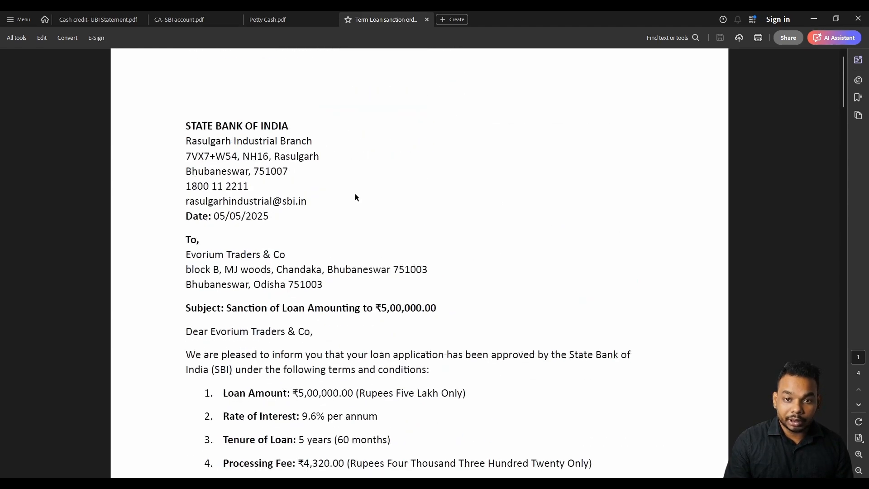
{"action": "scroll", "coordinate": [356, 198], "scroll_direction": "down", "scroll_amount": 4}
{"action": "left_click_drag", "start_coordinate": [248, 223], "coordinate": [353, 223]}
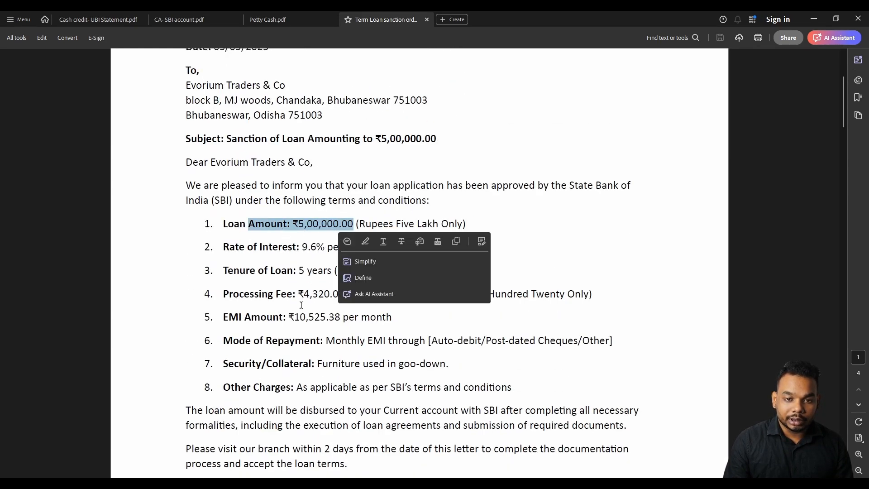
{"action": "scroll", "coordinate": [297, 307], "scroll_direction": "down", "scroll_amount": 1}
{"action": "left_click_drag", "start_coordinate": [298, 251], "coordinate": [384, 251]}
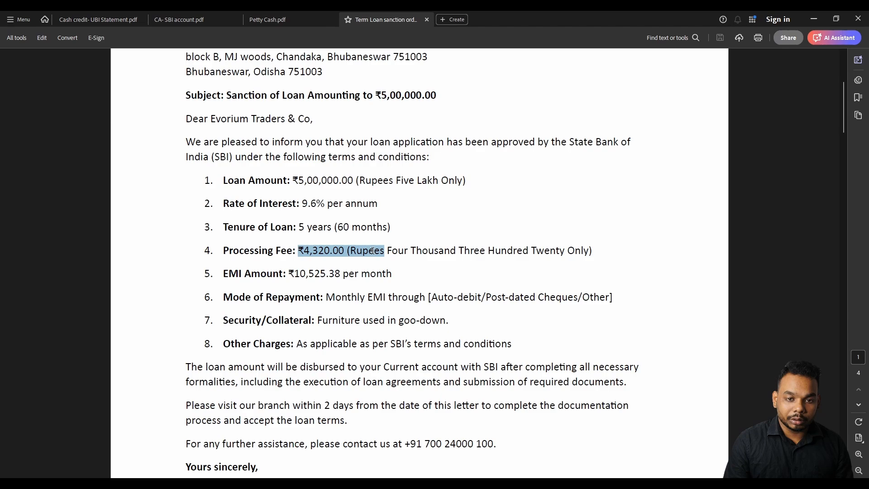
{"action": "left_click", "coordinate": [310, 279]}
{"action": "left_click_drag", "start_coordinate": [298, 227], "coordinate": [388, 227]}
{"action": "scroll", "coordinate": [319, 251], "scroll_direction": "down", "scroll_amount": 1}
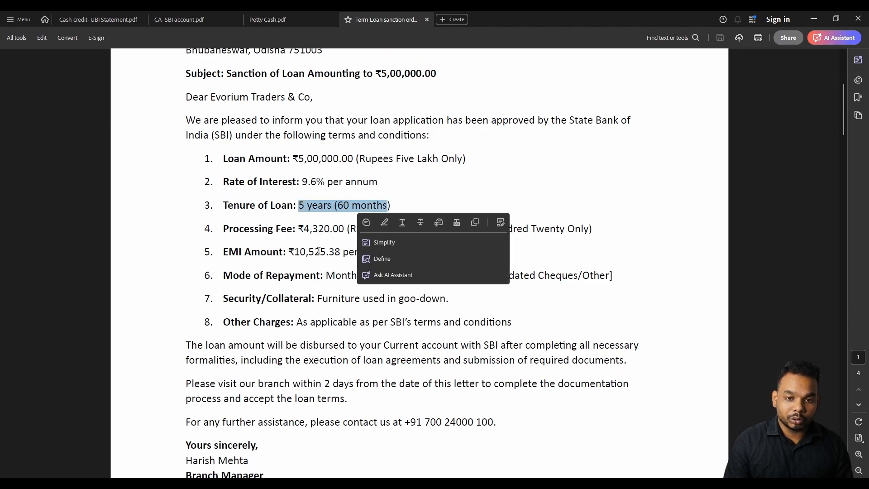
{"action": "left_click_drag", "start_coordinate": [261, 181], "coordinate": [377, 181]}
{"action": "scroll", "coordinate": [327, 237], "scroll_direction": "down", "scroll_amount": 14}
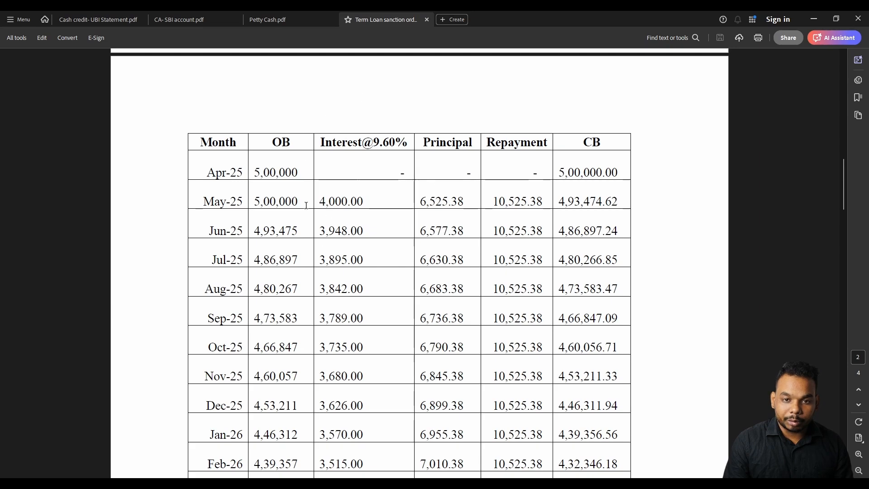
{"action": "left_click_drag", "start_coordinate": [203, 199], "coordinate": [607, 194]}
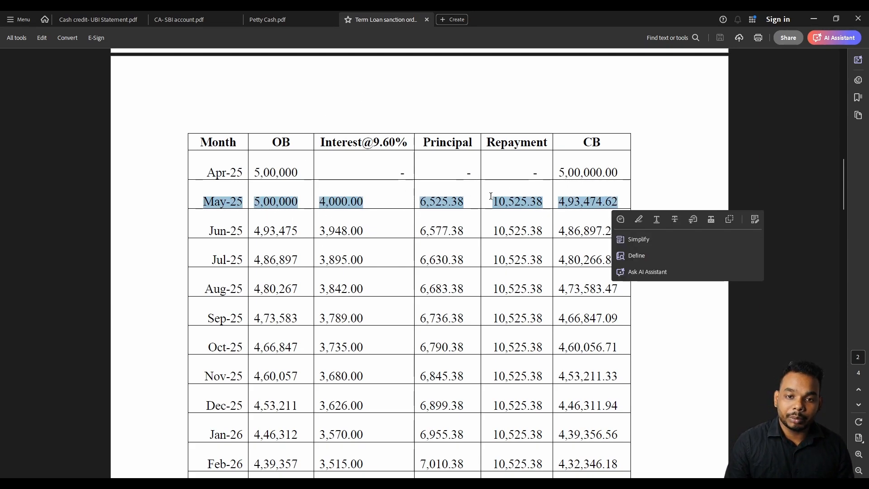
{"action": "left_click", "coordinate": [356, 225]}
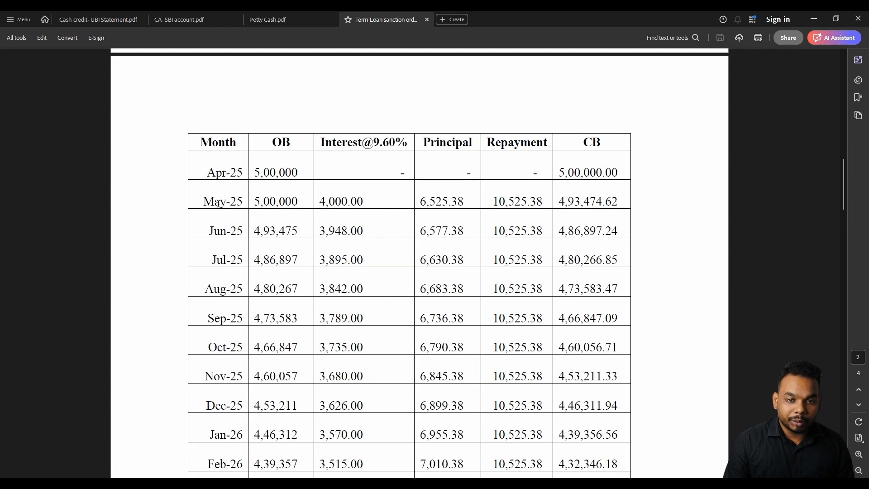
{"action": "left_click_drag", "start_coordinate": [199, 202], "coordinate": [608, 205]}
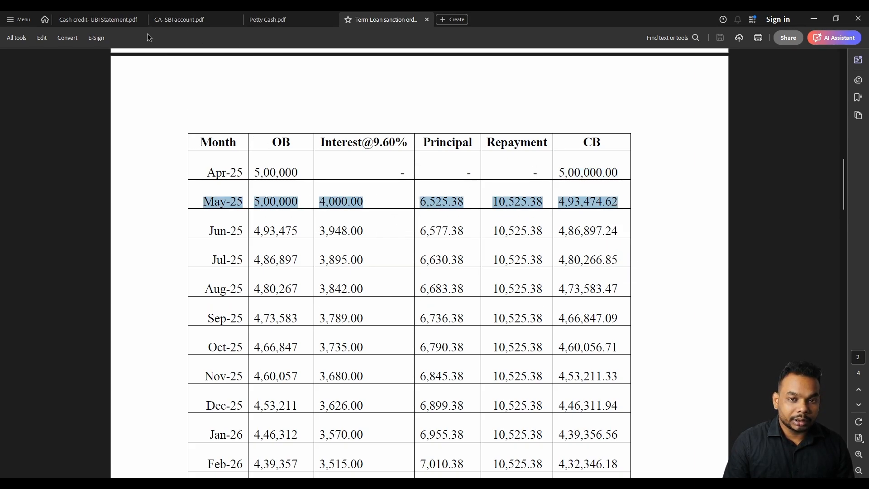
On the SBI statement, highlight the 10525.38 EMI debit, 4,95,680.00 disbursement and 04-May-25 row.
{"action": "left_click", "coordinate": [95, 20]}
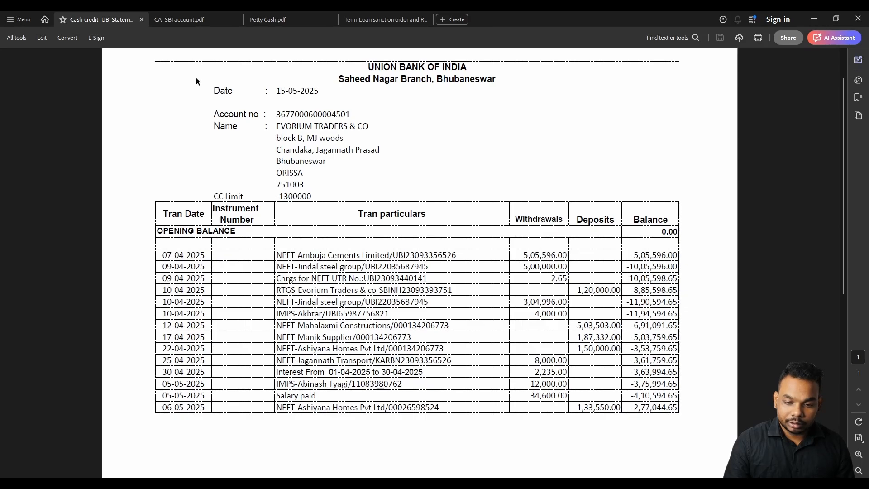
{"action": "key", "text": "ctrl+Tab"}
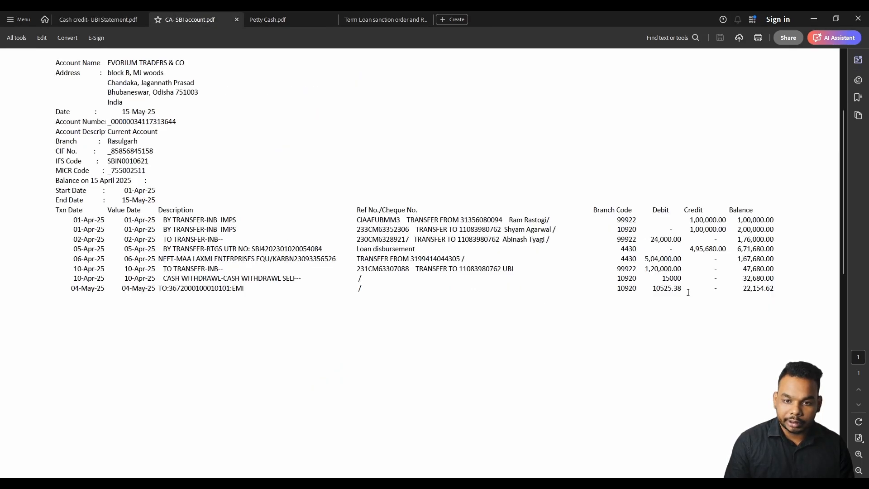
{"action": "left_click_drag", "start_coordinate": [688, 293], "coordinate": [656, 296]}
{"action": "left_click", "coordinate": [664, 248]}
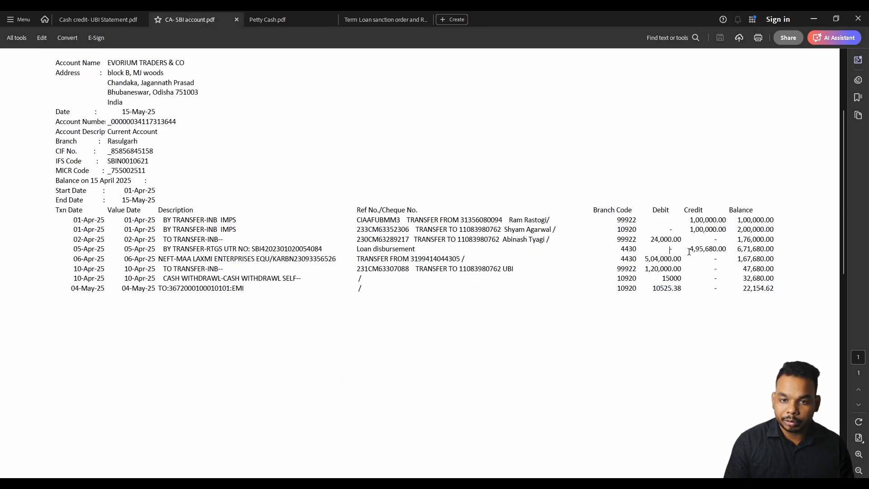
{"action": "left_click_drag", "start_coordinate": [689, 250], "coordinate": [726, 250]}
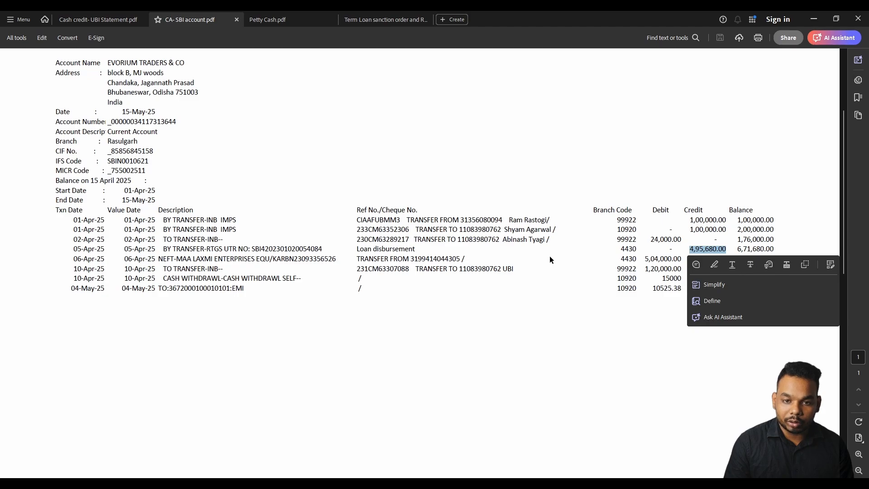
{"action": "left_click", "coordinate": [470, 301]}
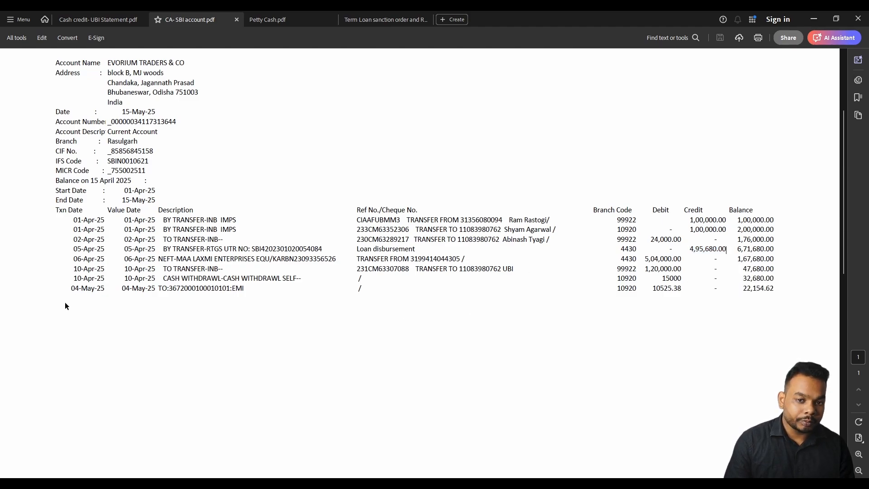
{"action": "left_click_drag", "start_coordinate": [70, 288], "coordinate": [680, 290]}
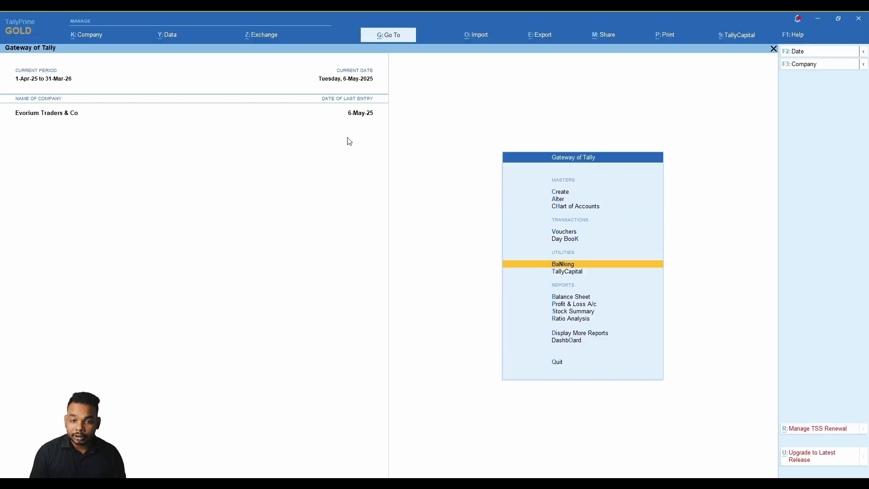
Drill into Balance Sheet > Loans (Liability) > Secured Loans to see Term Loan at 5,00,000 Cr.
{"action": "key", "text": "b"}
{"action": "key", "text": "Right"}
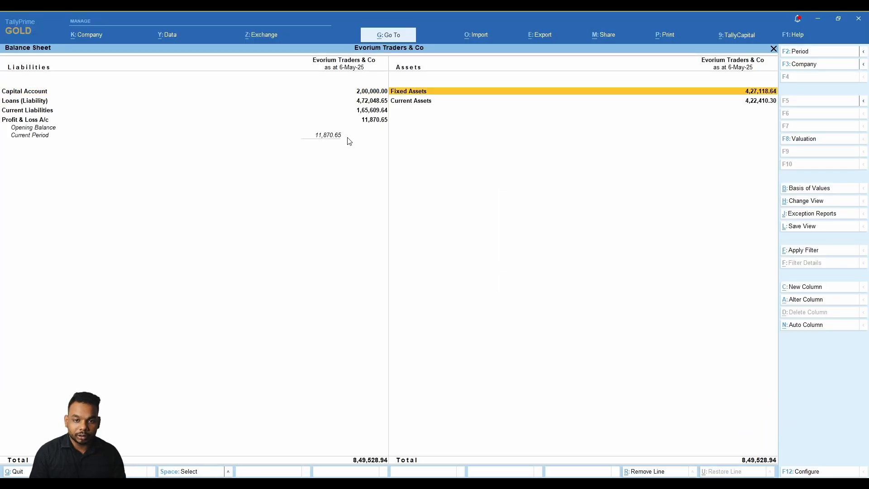
{"action": "key", "text": "Down"}
{"action": "key", "text": "Left"}
{"action": "key", "text": "Down"}
{"action": "key", "text": "Up"}
{"action": "key", "text": "Return"}
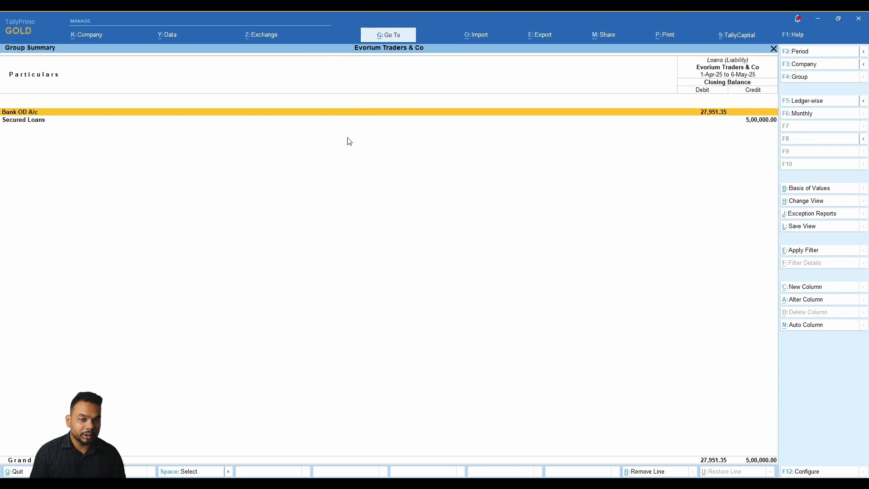
{"action": "key", "text": "Down"}
{"action": "key", "text": "Up"}
{"action": "key", "text": "Down"}
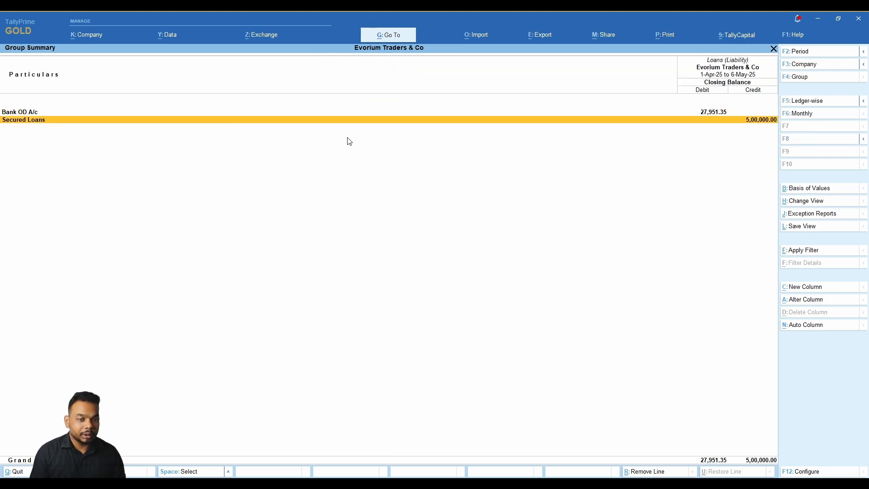
{"action": "key", "text": "Return"}
{"action": "key", "text": "Return"}
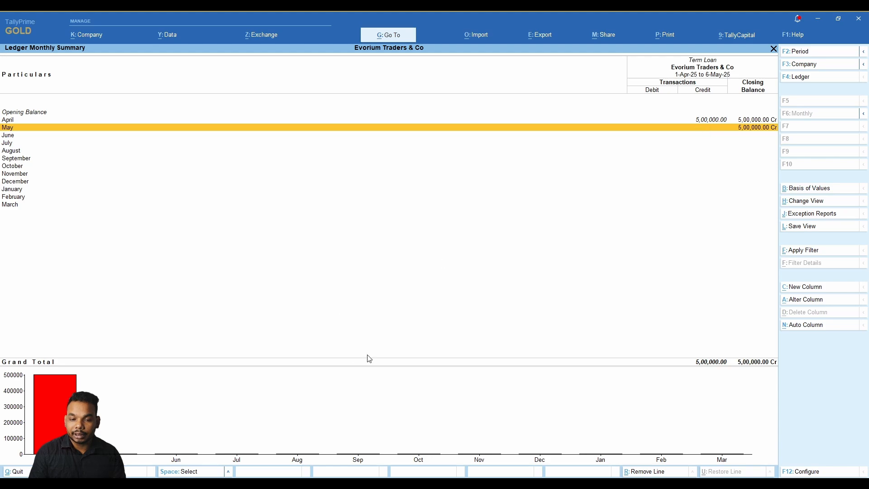
Back out to the Gateway and open the Day Book.
{"action": "key", "text": "Escape"}
{"action": "key", "text": "Escape"}
{"action": "key", "text": "Escape"}
{"action": "key", "text": "Escape"}
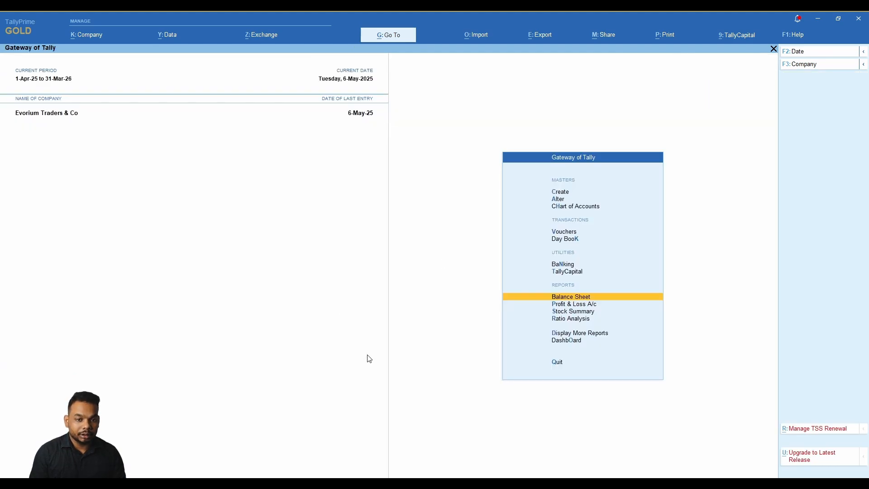
{"action": "key", "text": "Up"}
{"action": "key", "text": "Up"}
{"action": "key", "text": "Up"}
{"action": "key", "text": "Up"}
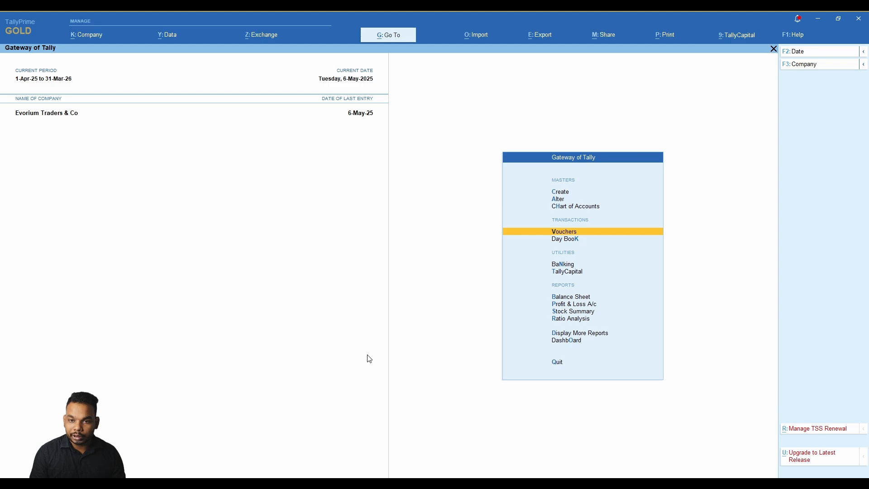
{"action": "key", "text": "Up"}
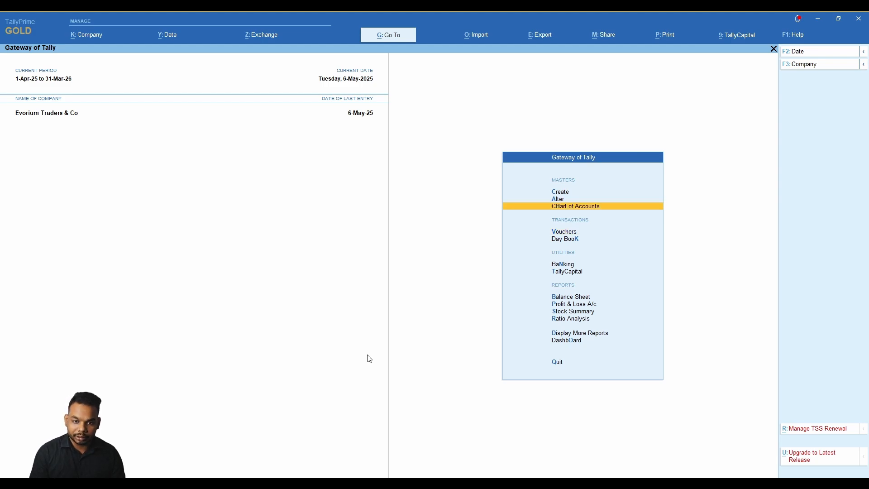
{"action": "key", "text": "Down"}
{"action": "key", "text": "Down"}
{"action": "key", "text": "Return"}
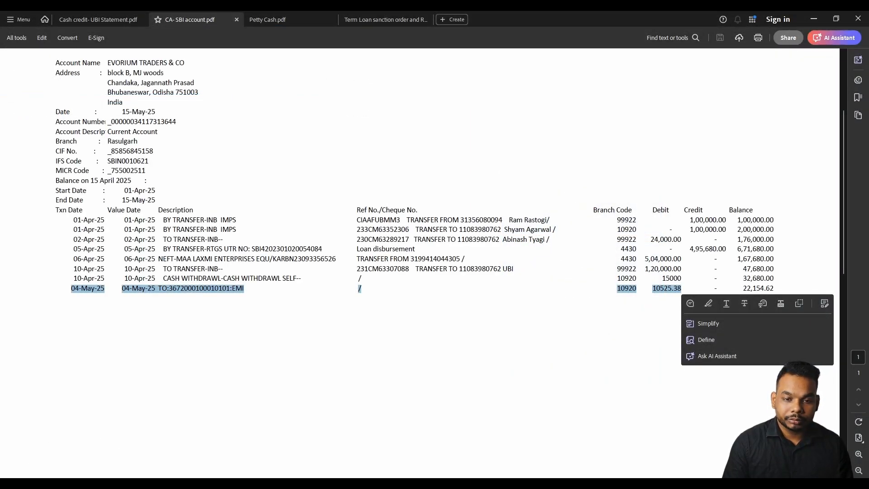
Highlight May-25's 4,000.00 interest, 6,525.38 principal and 10,525.38 repayment in the schedule.
{"action": "left_click", "coordinate": [352, 20]}
{"action": "left_click", "coordinate": [337, 273]}
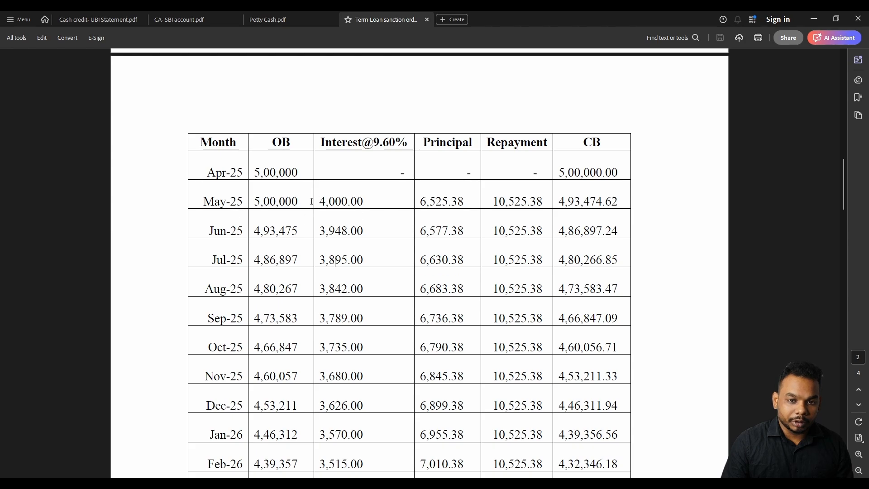
{"action": "double_click", "coordinate": [362, 201]}
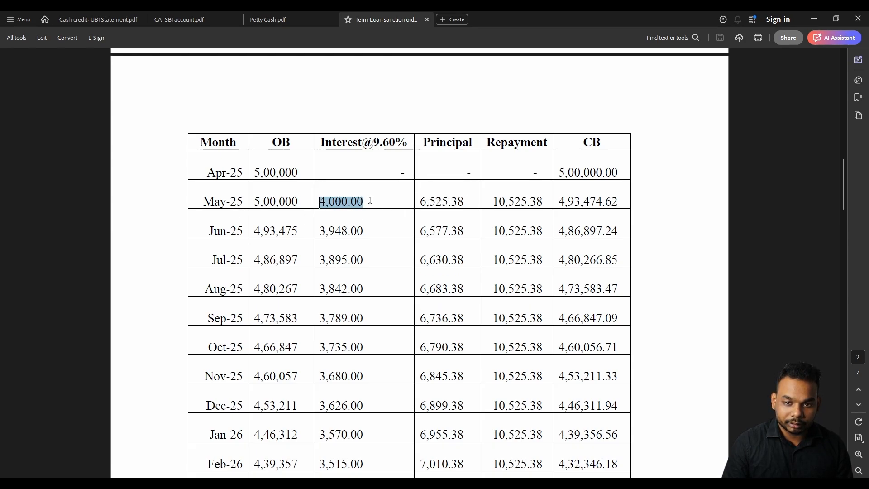
{"action": "left_click", "coordinate": [460, 199]}
{"action": "left_click_drag", "start_coordinate": [465, 200], "coordinate": [422, 205]}
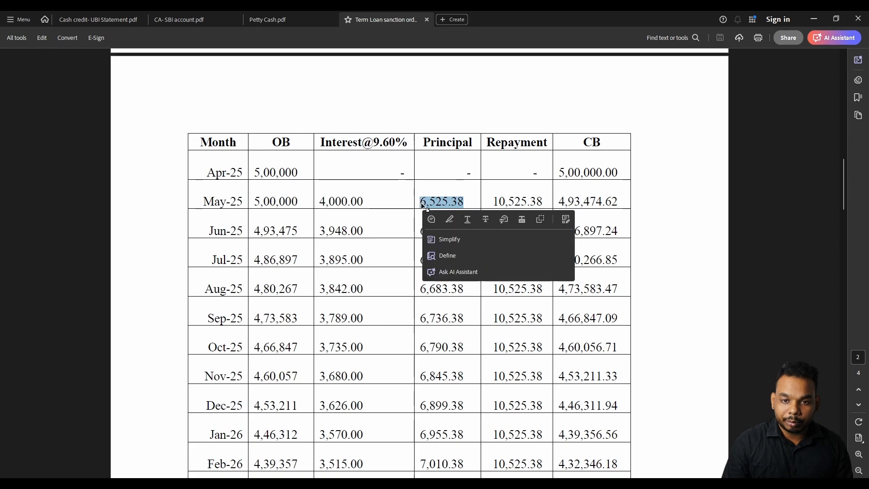
{"action": "left_click", "coordinate": [454, 201]}
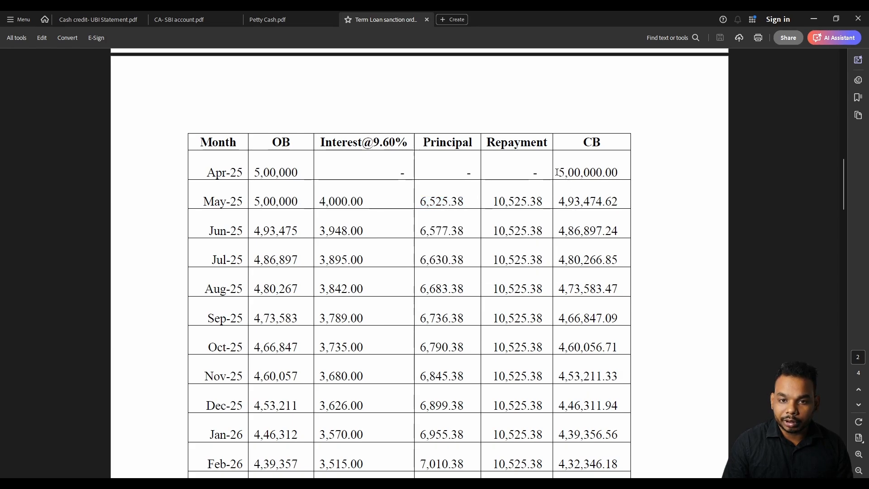
{"action": "left_click_drag", "start_coordinate": [556, 172], "coordinate": [618, 173]}
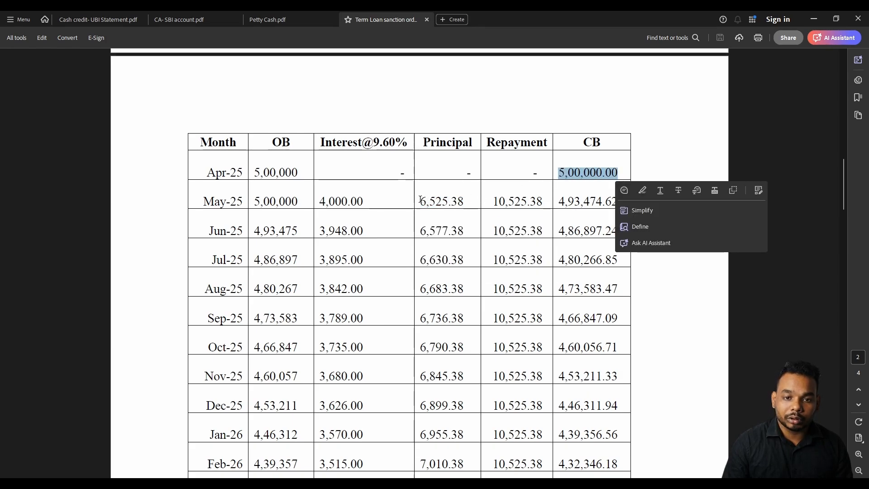
{"action": "left_click_drag", "start_coordinate": [420, 199], "coordinate": [463, 202]}
{"action": "left_click", "coordinate": [437, 195]}
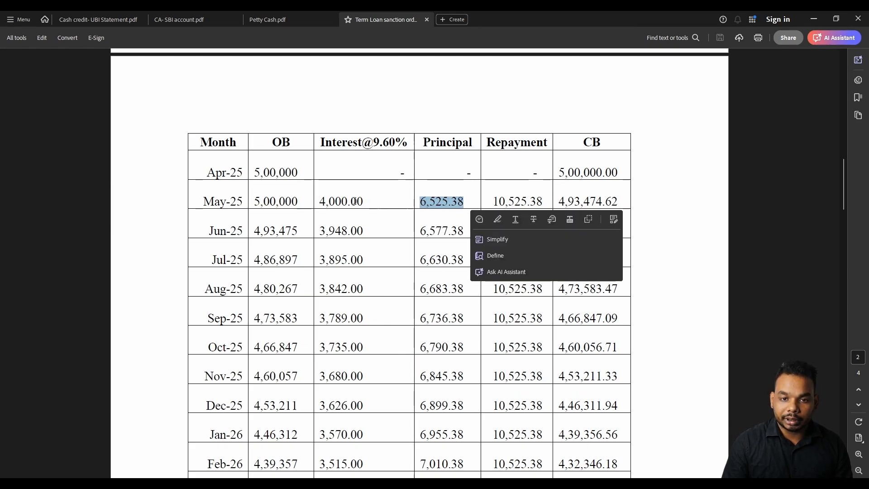
{"action": "left_click_drag", "start_coordinate": [320, 201], "coordinate": [363, 201]}
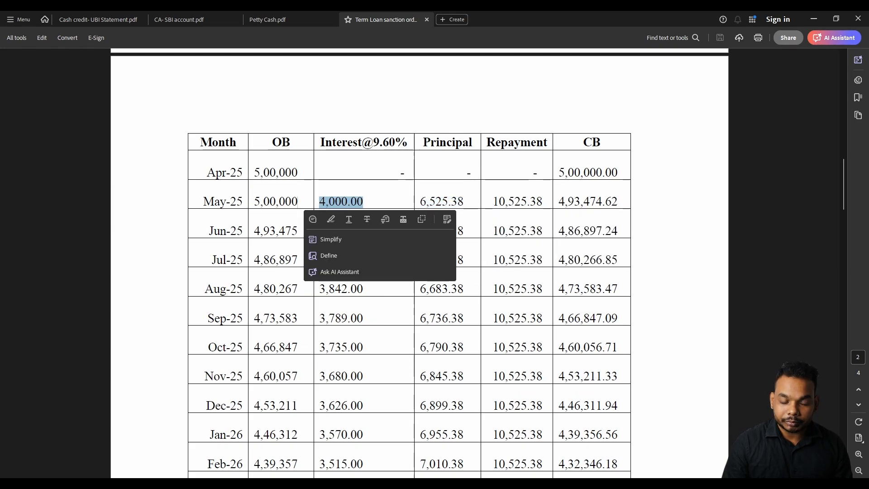
{"action": "left_click", "coordinate": [507, 294]}
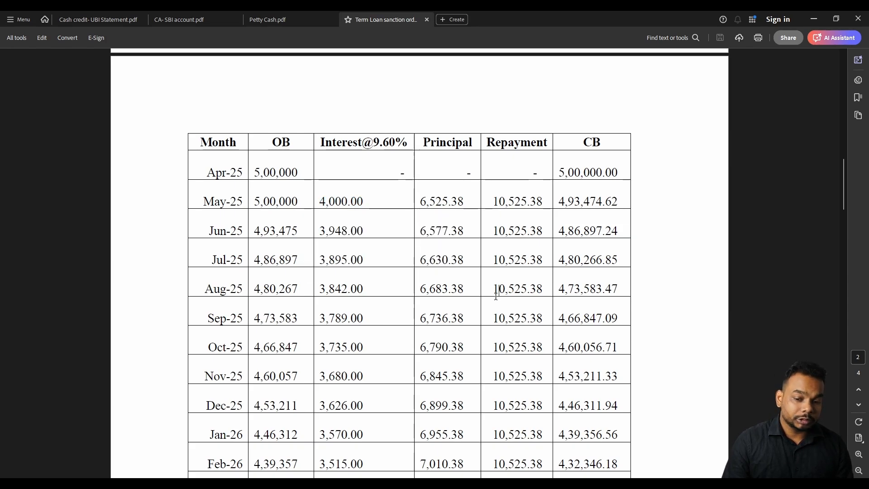
{"action": "left_click_drag", "start_coordinate": [493, 201], "coordinate": [543, 202]}
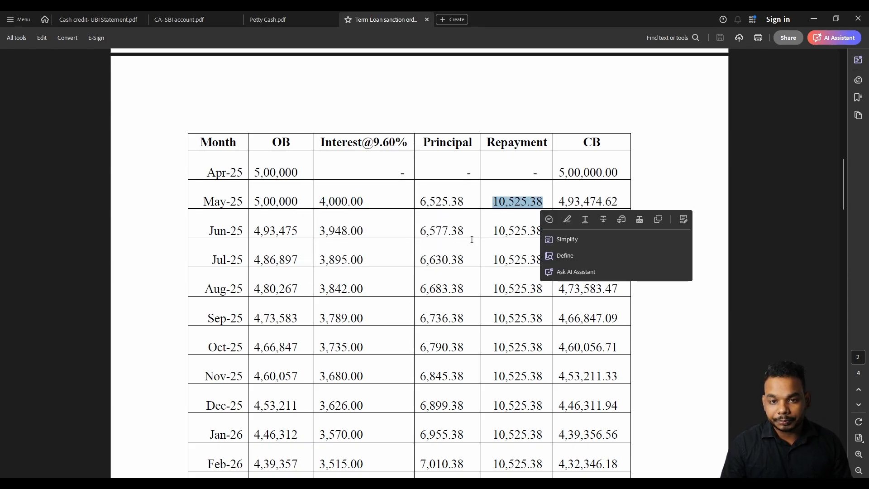
{"action": "left_click", "coordinate": [471, 239]}
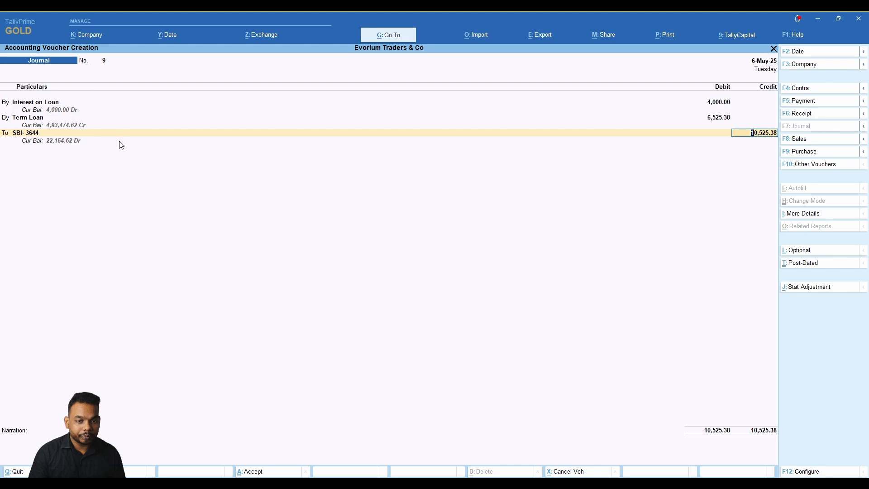
Save the SBI payment of Interest on Loan 4,000 and Term Loan 6,525.38, narrated 'being EMI on term paid for the month of april'.
{"action": "left_click", "coordinate": [813, 101]}
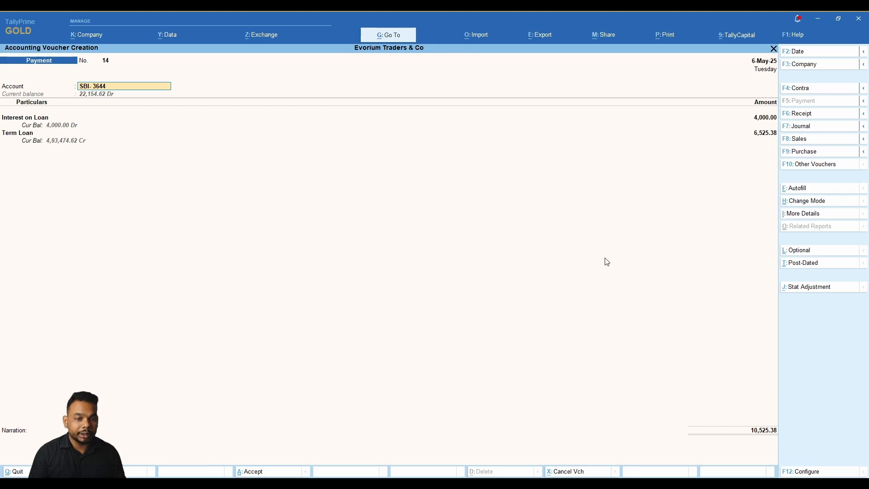
{"action": "key", "text": "Return"}
{"action": "key", "text": "Return"}
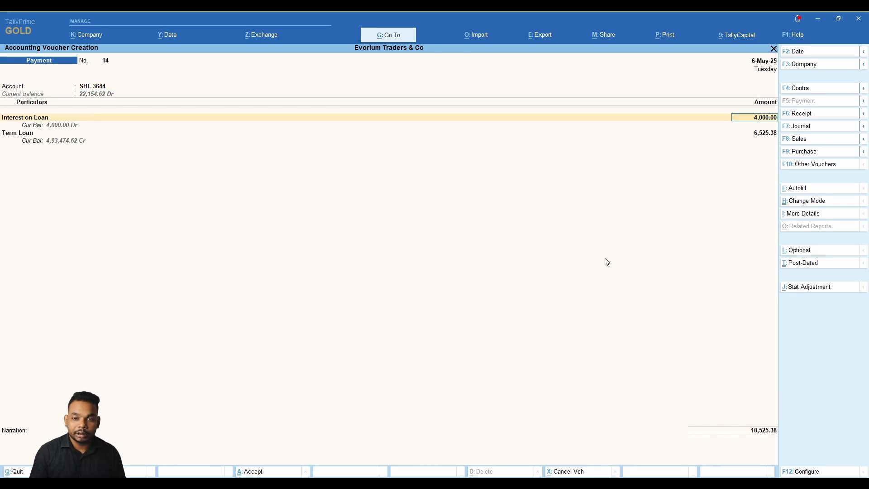
{"action": "key", "text": "Return"}
{"action": "key", "text": "Return"}
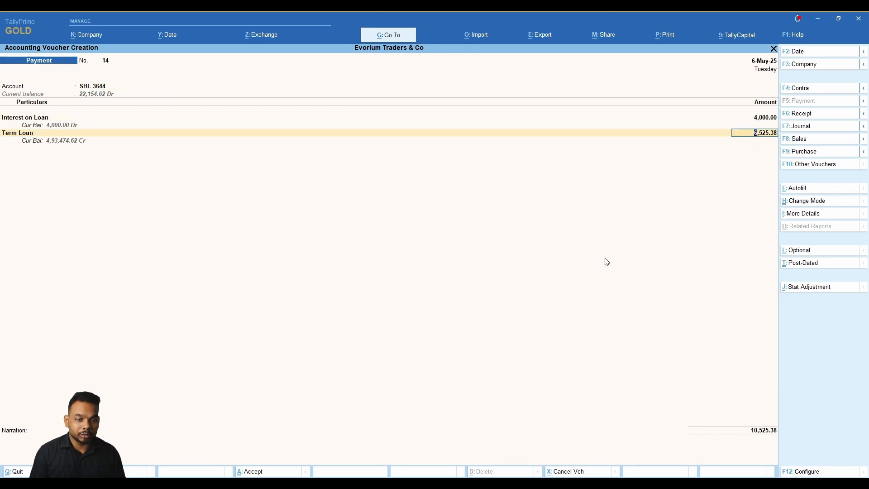
{"action": "key", "text": "Return"}
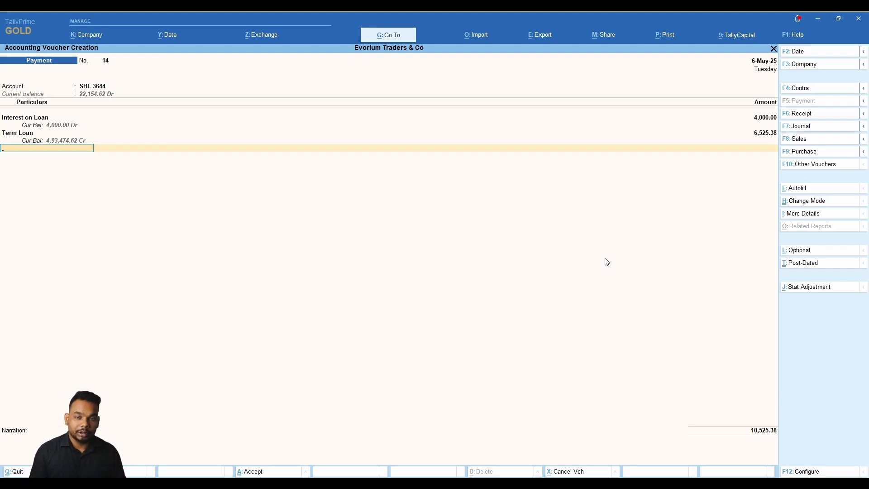
{"action": "key", "text": "Return"}
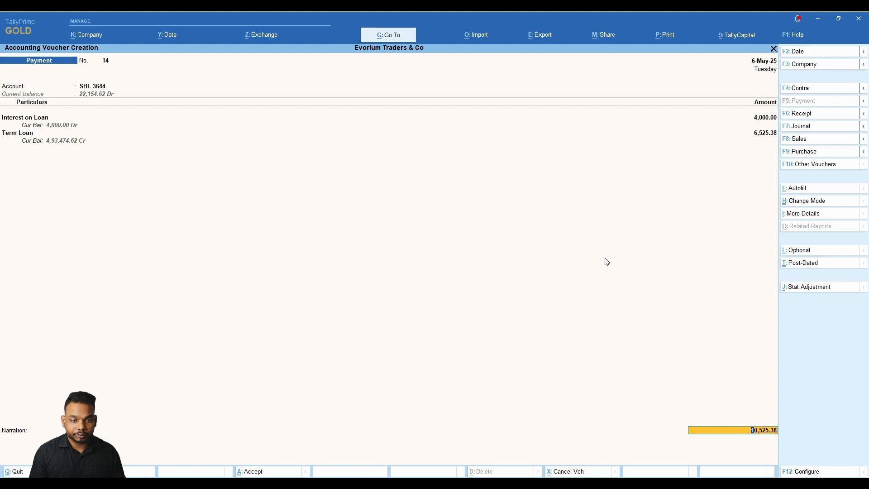
{"action": "key", "text": "Return"}
{"action": "key", "text": "Return"}
{"action": "key", "text": "Return"}
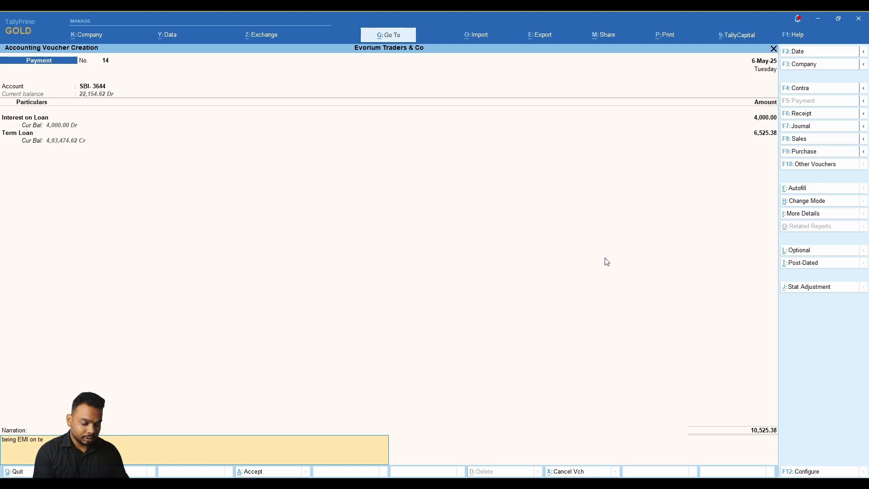
{"action": "type", "text": "being EMI on term p"}
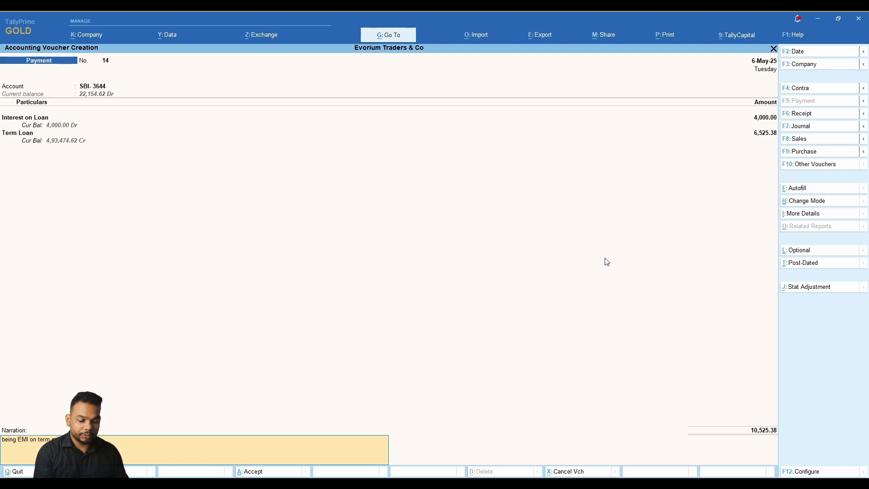
{"action": "type", "text": "aid for the month of "}
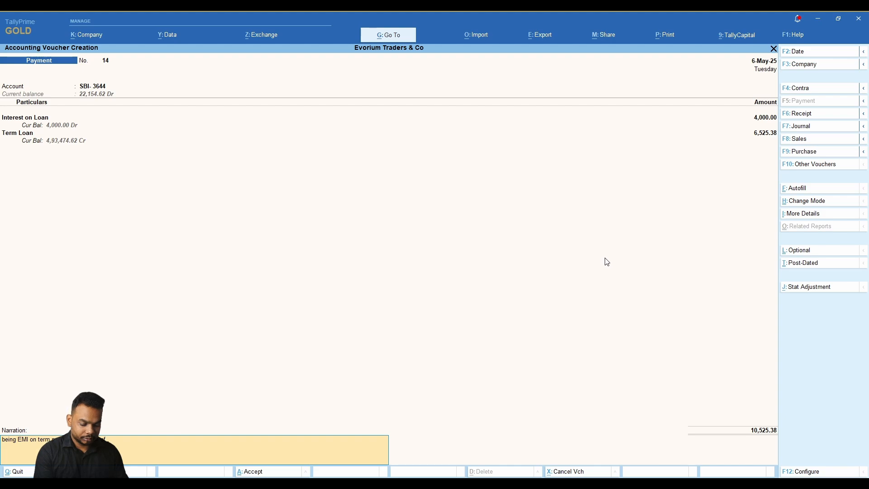
{"action": "type", "text": "april"}
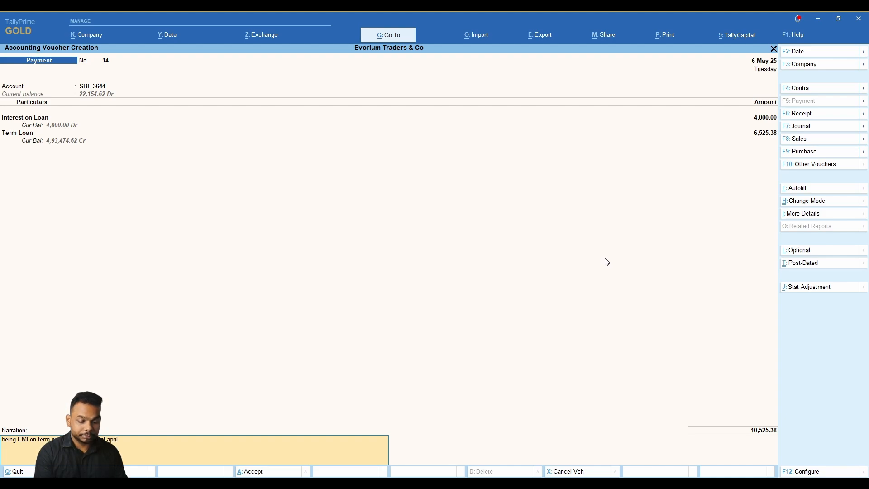
{"action": "key", "text": "Return"}
{"action": "key", "text": "Return"}
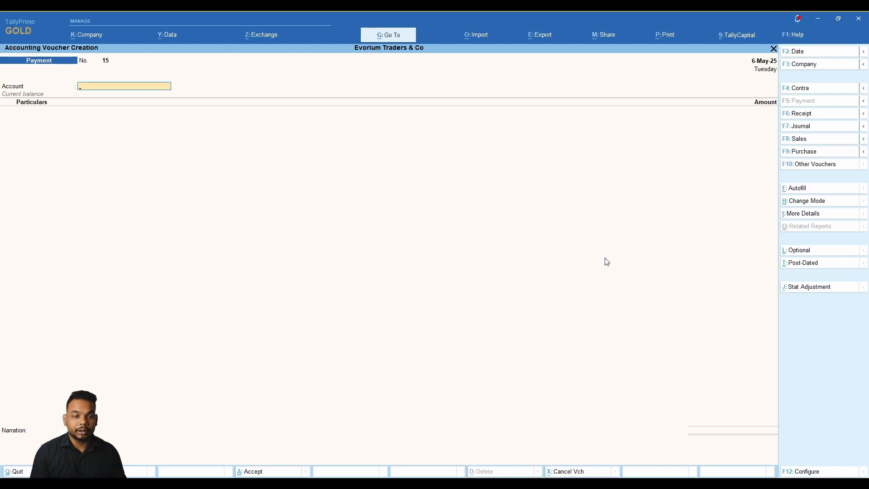
{"action": "key", "text": "ctrl"}
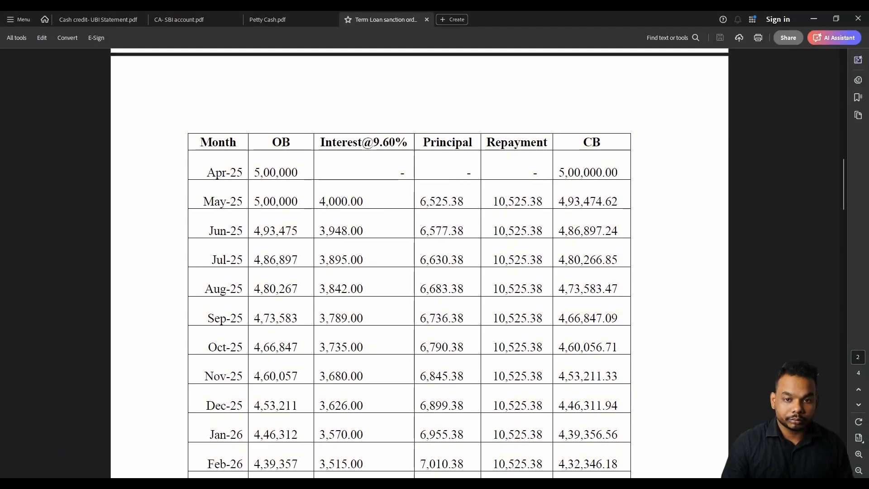
Select the 11-04-25 payment date in the Petty Cash Book.
{"action": "left_click", "coordinate": [279, 23]}
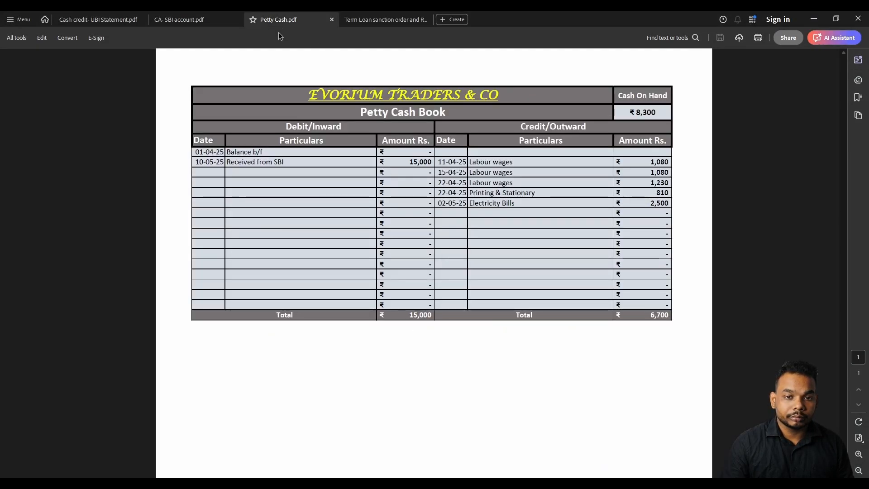
{"action": "left_click_drag", "start_coordinate": [440, 166], "coordinate": [517, 162]}
{"action": "left_click", "coordinate": [449, 173]}
{"action": "left_click", "coordinate": [500, 290]}
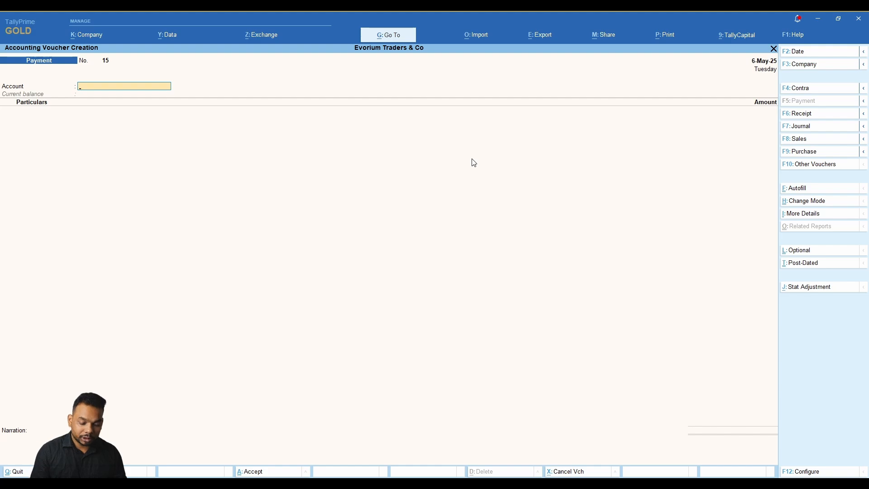
Pay from Petty Cash dated 11-Apr-25 and begin creating a new labour ledger from 'la'.
{"action": "type", "text": "pe"}
{"action": "key", "text": "Return"}
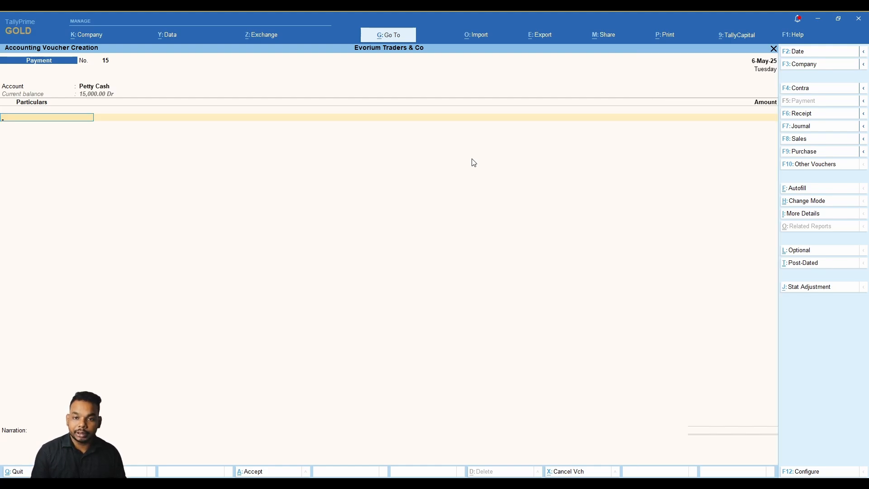
{"action": "key", "text": "F2"}
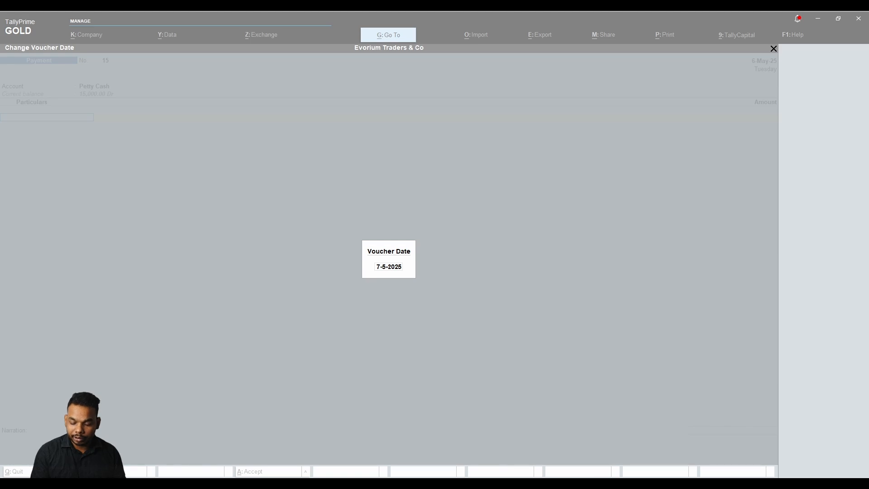
{"action": "left_click", "coordinate": [473, 161]}
{"action": "type", "text": "1"}
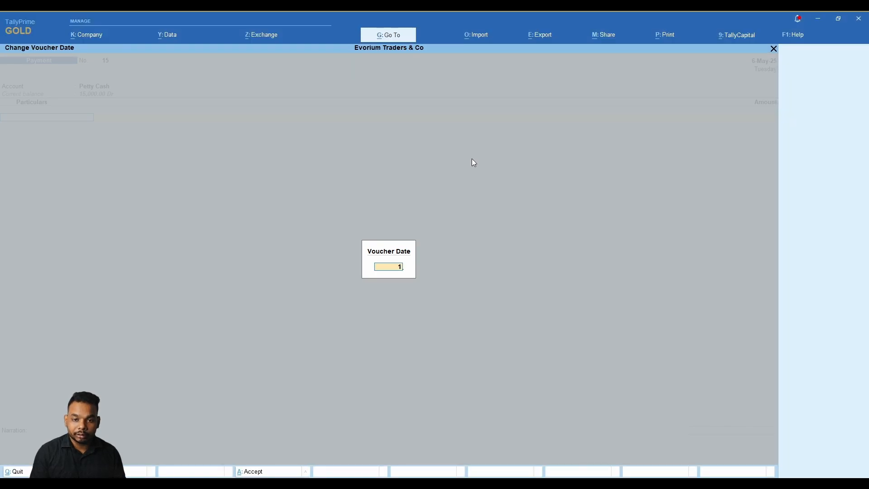
{"action": "type", "text": "1-4"}
{"action": "key", "text": "Return"}
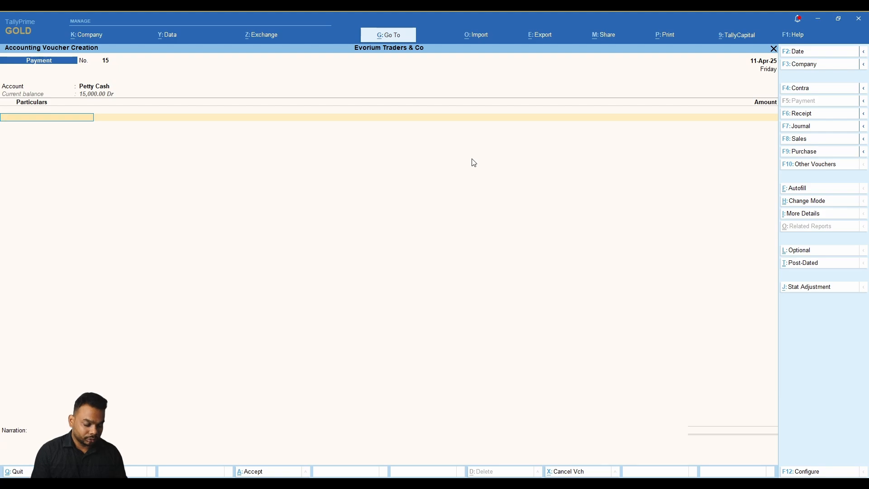
{"action": "type", "text": "la"}
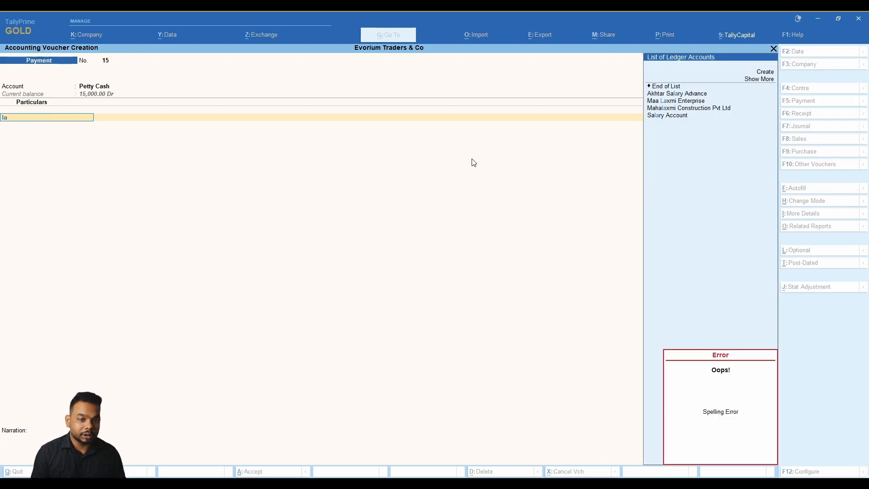
{"action": "key", "text": "alt+c"}
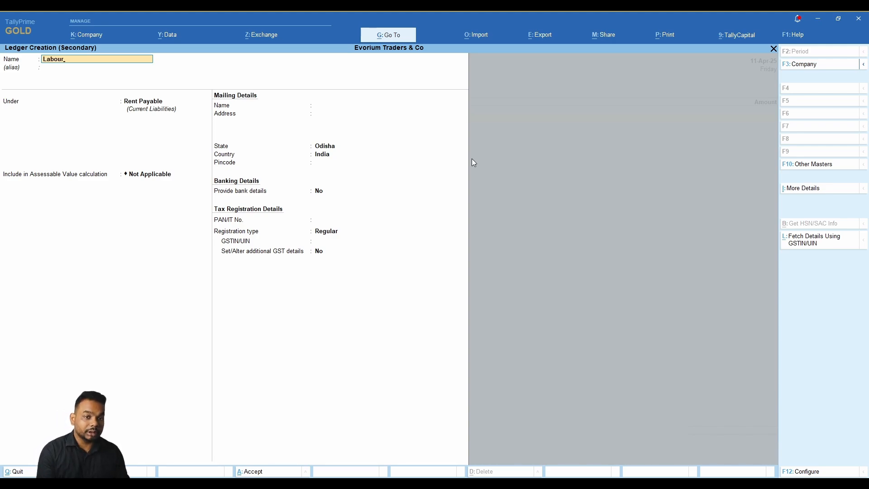
Name the new ledger Labour Wages.
{"action": "type", "text": "Labour"}
{"action": "key", "text": "Return"}
{"action": "key", "text": "Return"}
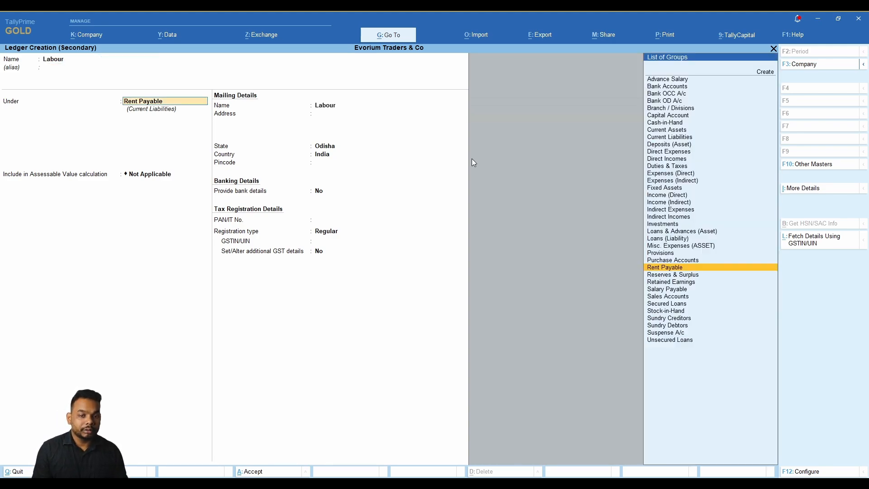
{"action": "key", "text": "BackSpace"}
{"action": "key", "text": "BackSpace"}
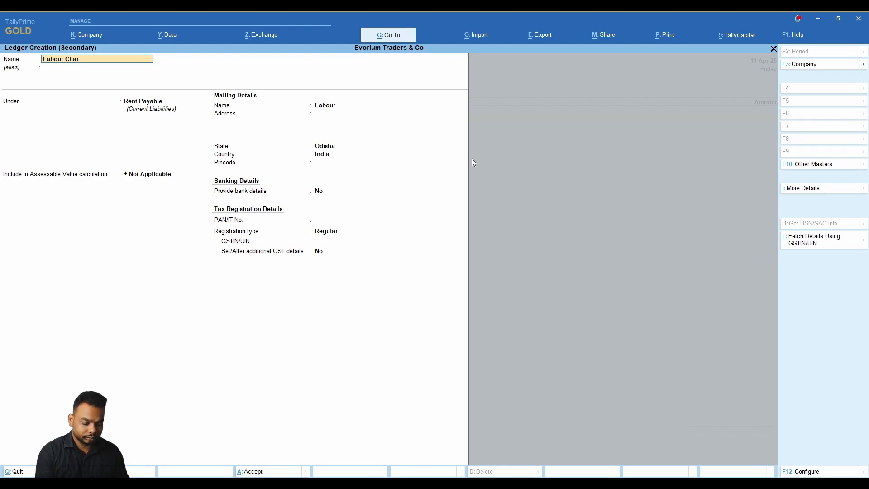
{"action": "key", "text": "Return"}
{"action": "key", "text": "Return"}
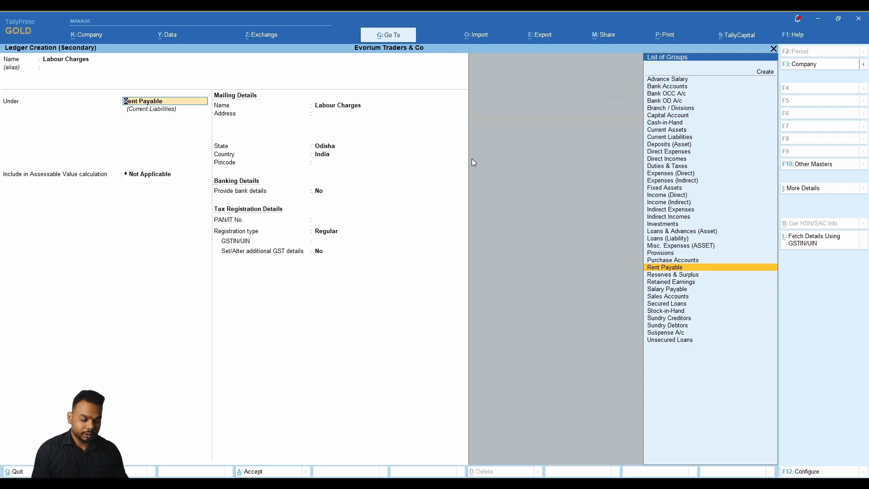
{"action": "type", "text": "Ind"}
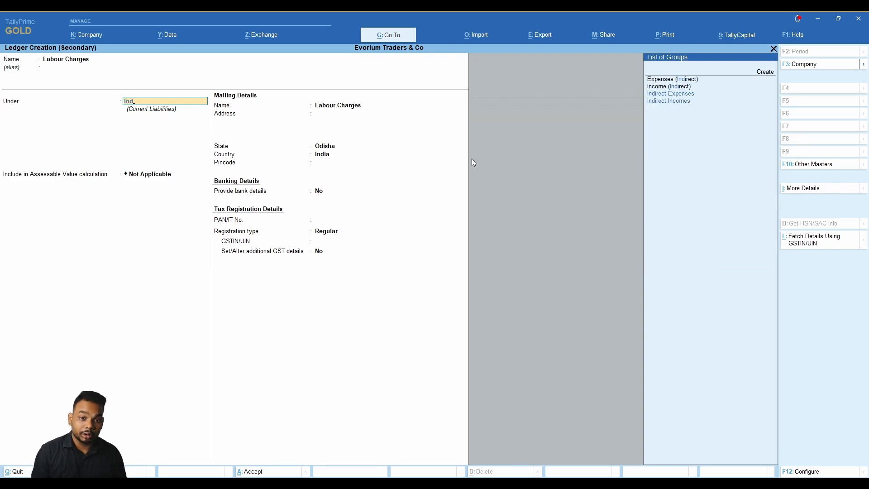
{"action": "key", "text": "BackSpace"}
{"action": "key", "text": "BackSpace"}
{"action": "key", "text": "BackSpace"}
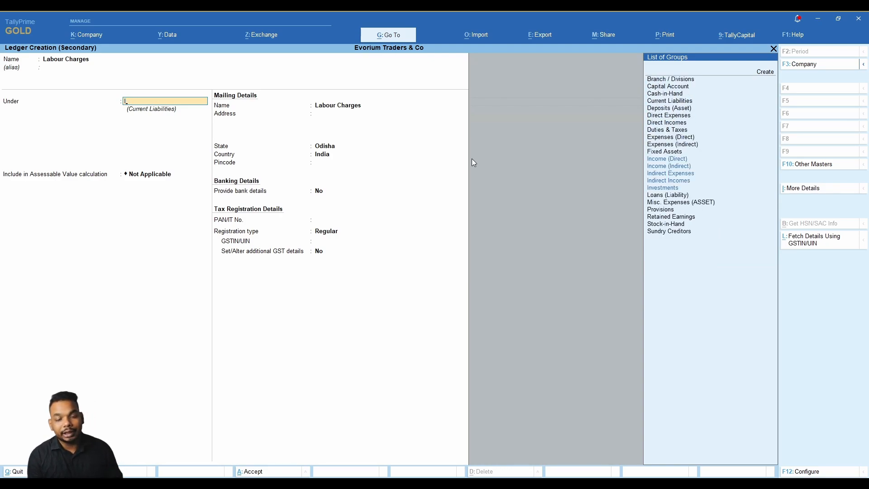
{"action": "key", "text": "BackSpace"}
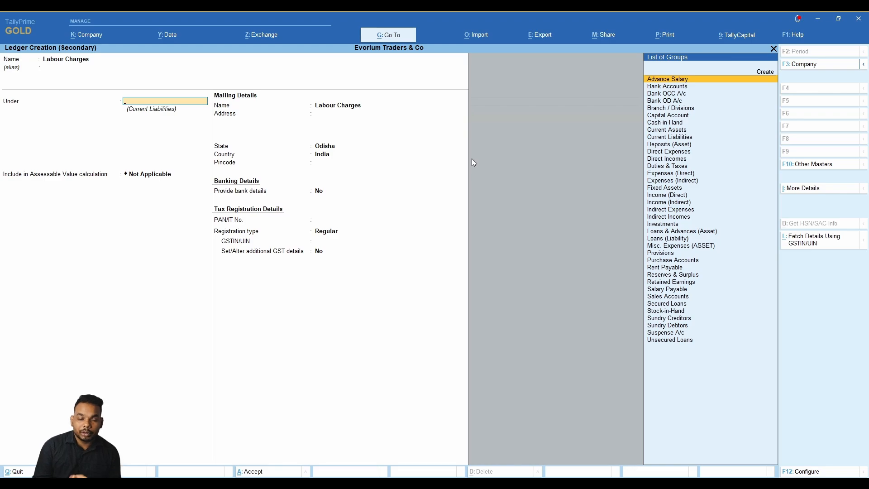
{"action": "key", "text": "BackSpace"}
{"action": "type", "text": "Labour"}
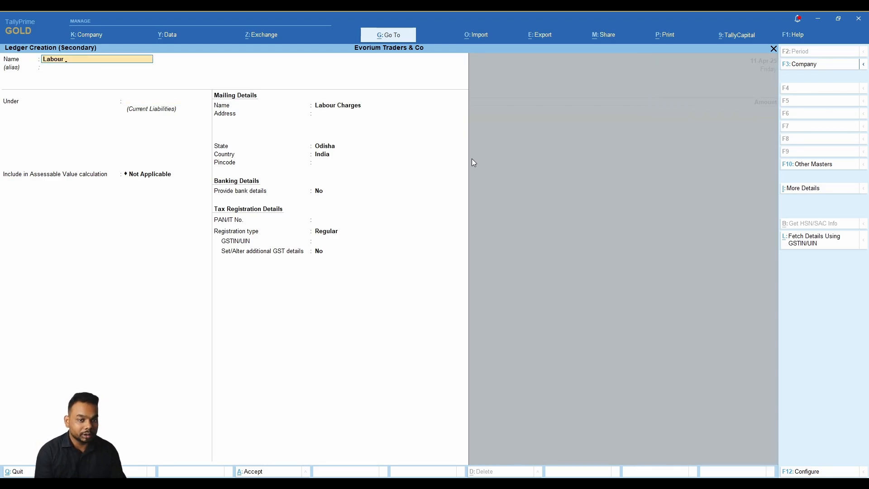
{"action": "type", "text": " Wages"}
{"action": "key", "text": "Return"}
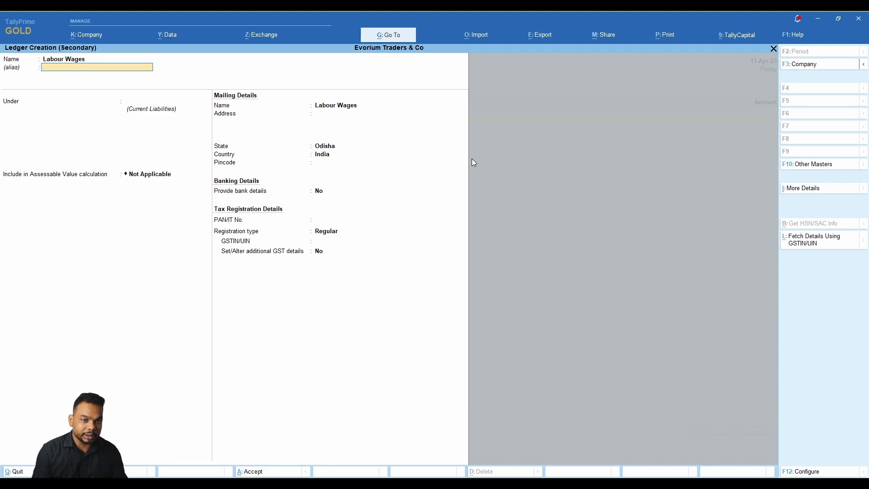
Place it under Direct Expenses with GST applicability Not Applicable and accept the ledger.
{"action": "type", "text": "Dire"}
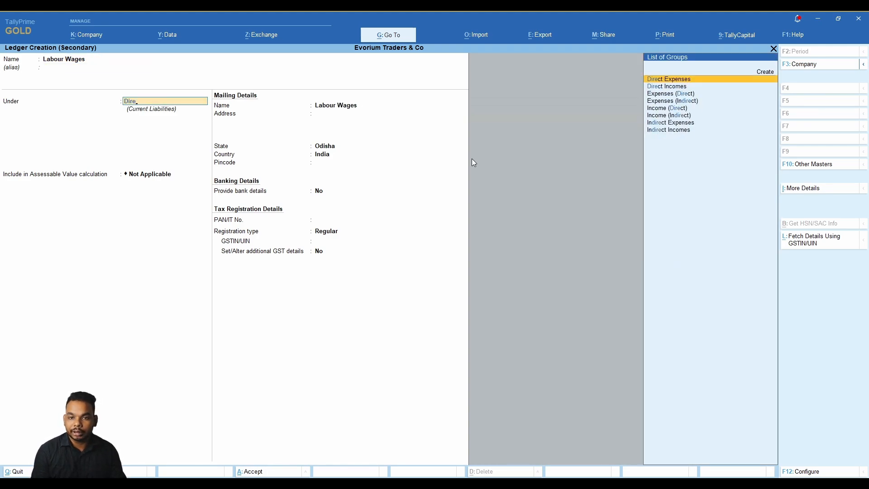
{"action": "key", "text": "Return"}
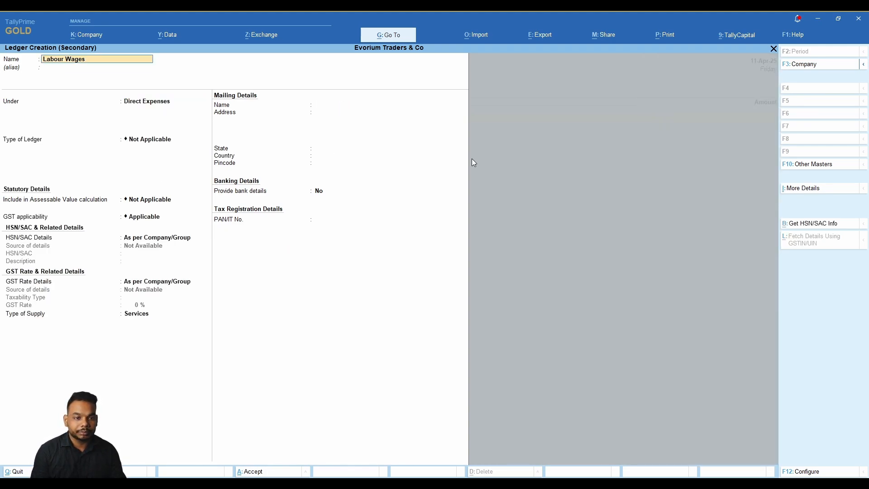
{"action": "key", "text": "Return"}
{"action": "key", "text": "Return"}
{"action": "key", "text": "Return"}
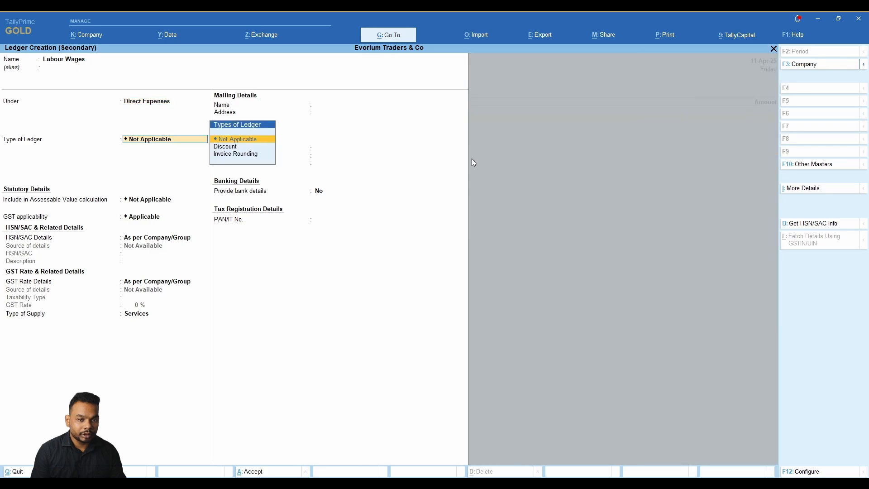
{"action": "key", "text": "Return"}
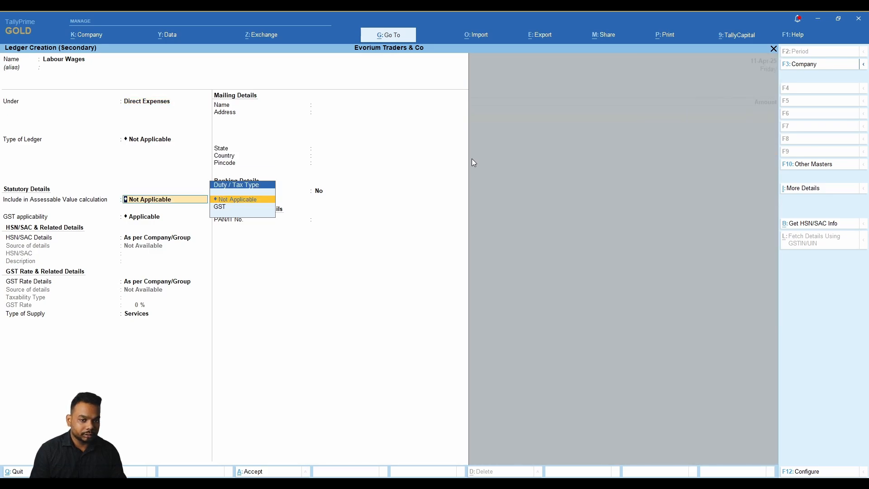
{"action": "key", "text": "Return"}
{"action": "key", "text": "Return"}
{"action": "key", "text": "Up"}
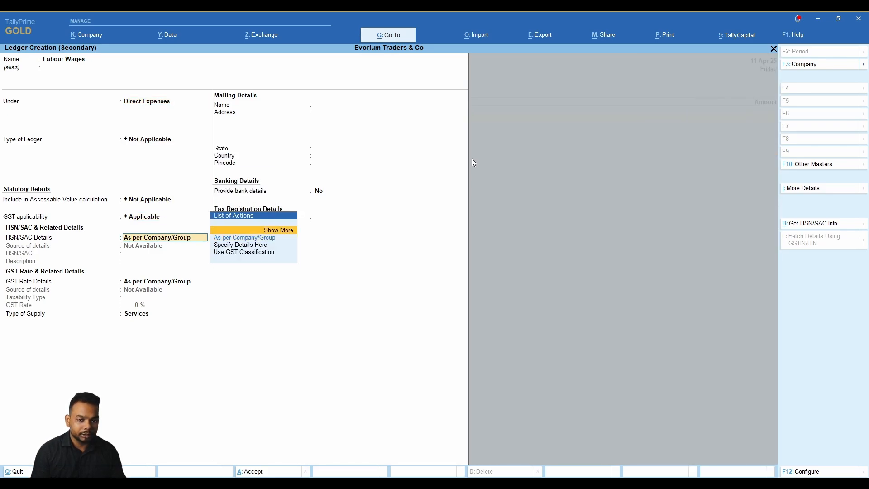
{"action": "key", "text": "BackSpace"}
{"action": "key", "text": "Down"}
{"action": "key", "text": "Return"}
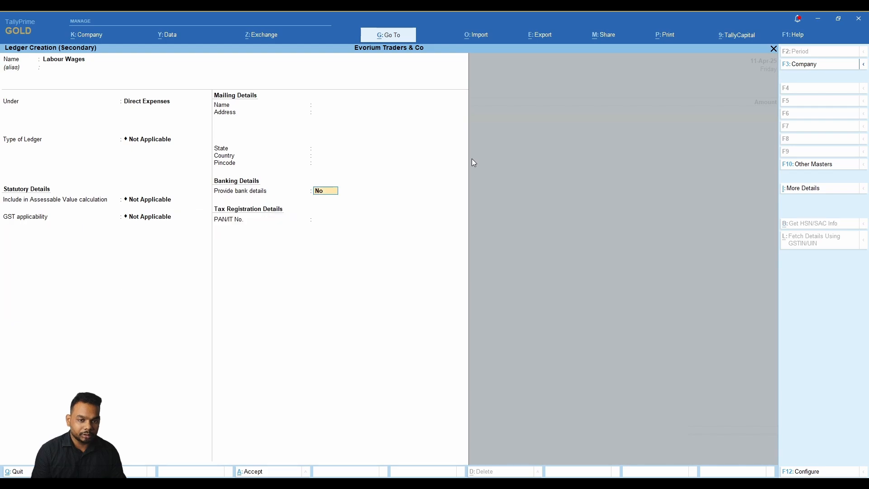
{"action": "key", "text": "Return"}
{"action": "key", "text": "Return"}
{"action": "key", "text": "Return"}
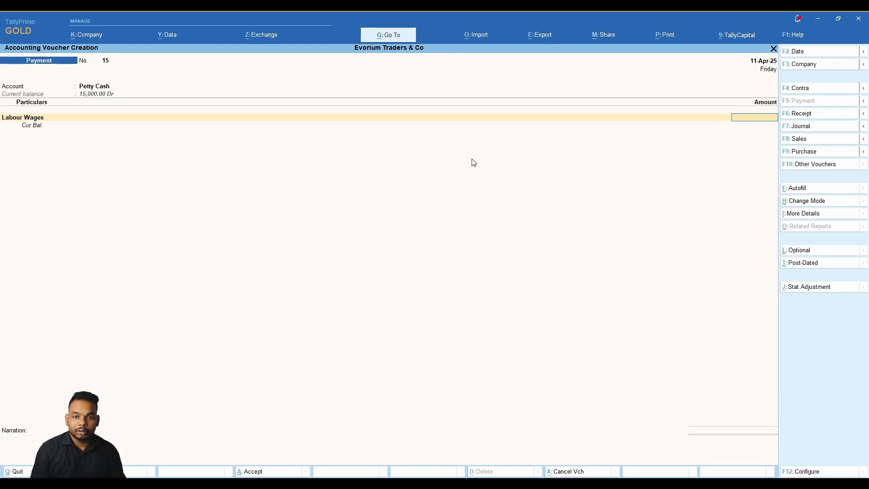
Enter 1,080 for Labour Wages with narration 'being labour wages' and save Payment No. 15.
{"action": "key", "text": "alt"}
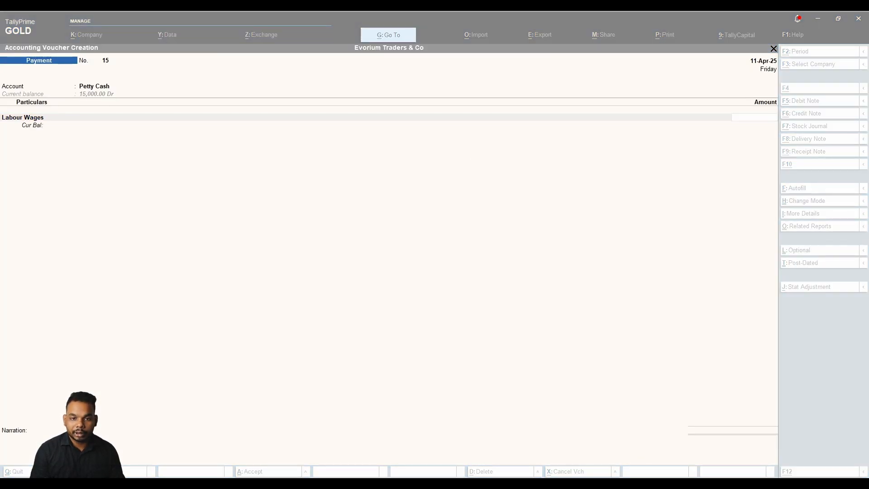
{"action": "type", "text": "1080"}
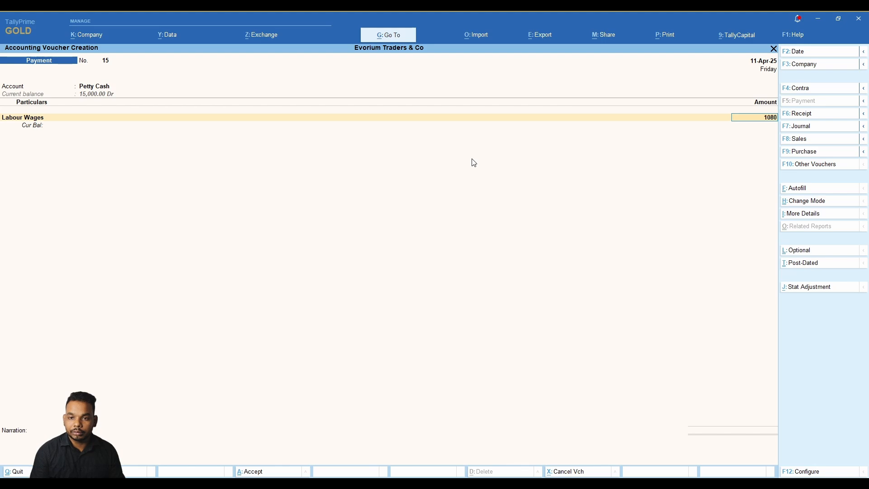
{"action": "key", "text": "alt"}
{"action": "key", "text": "Return"}
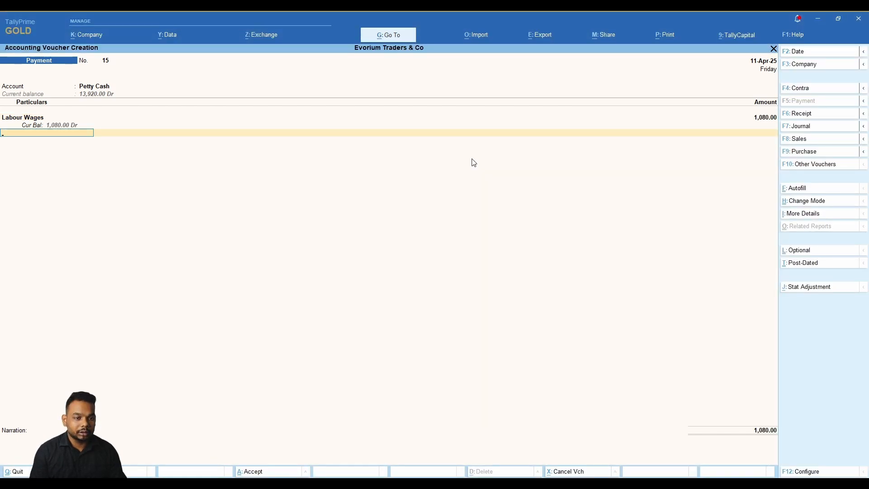
{"action": "key", "text": "Return"}
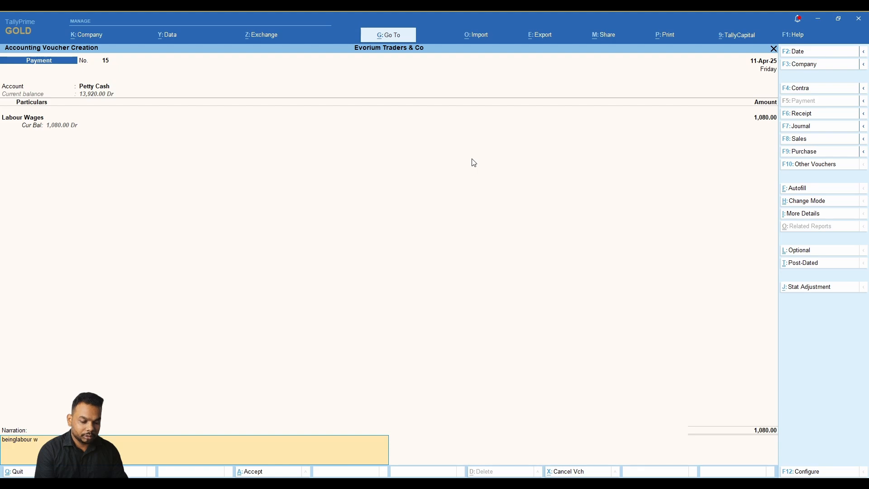
{"action": "key", "text": "BackSpace"}
{"action": "key", "text": "BackSpace"}
{"action": "key", "text": "BackSpace"}
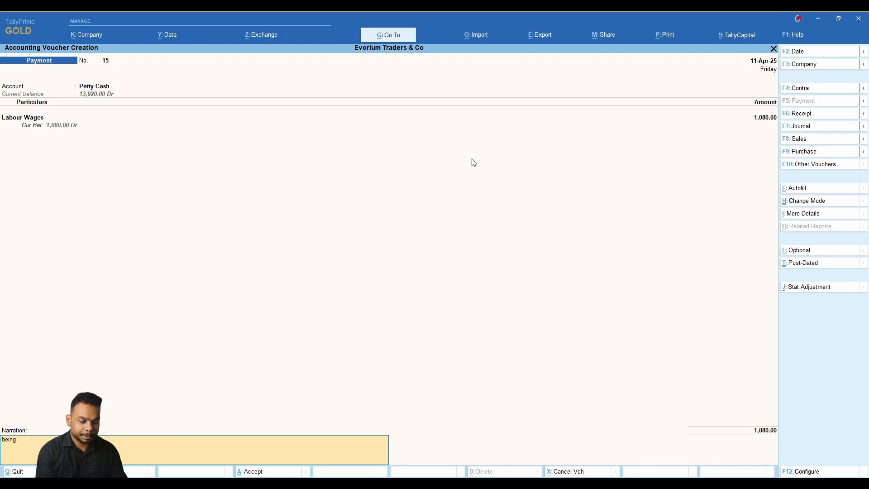
{"action": "type", "text": "labour waghe"}
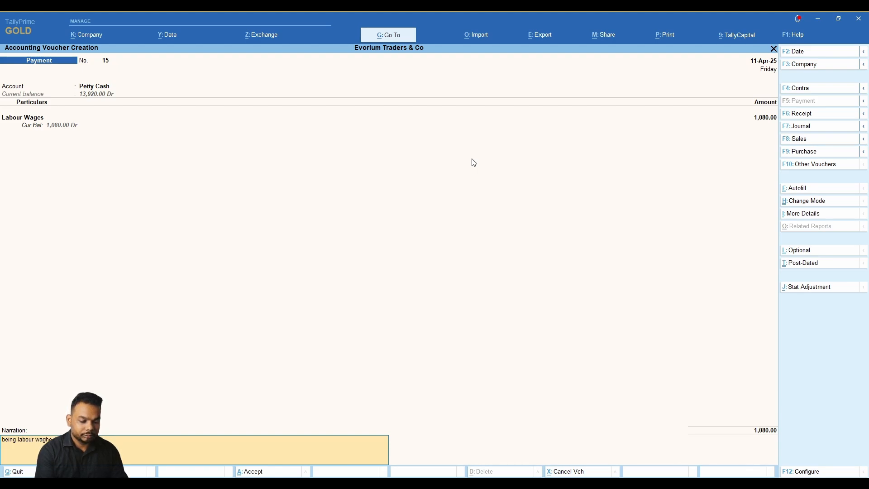
{"action": "key", "text": "BackSpace"}
{"action": "key", "text": "BackSpace"}
{"action": "type", "text": "es"}
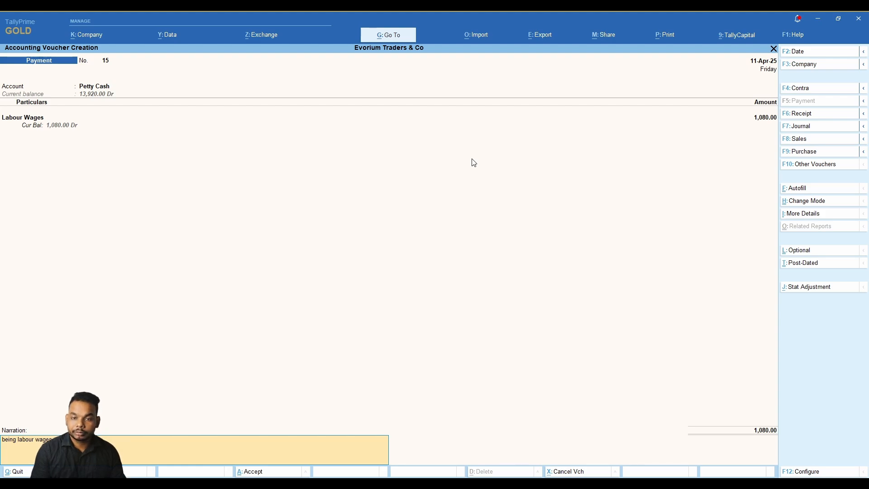
{"action": "key", "text": "Return"}
{"action": "key", "text": "Return"}
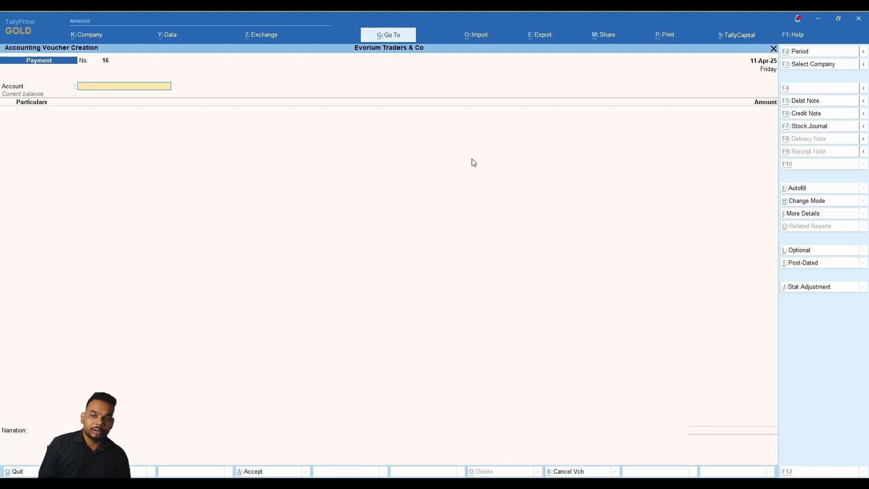
Date voucher 16 as 15-Apr-25 and choose Petty Cash paying Labour Wages.
{"action": "key", "text": "alt+Tab"}
{"action": "key", "text": "alt+Tab"}
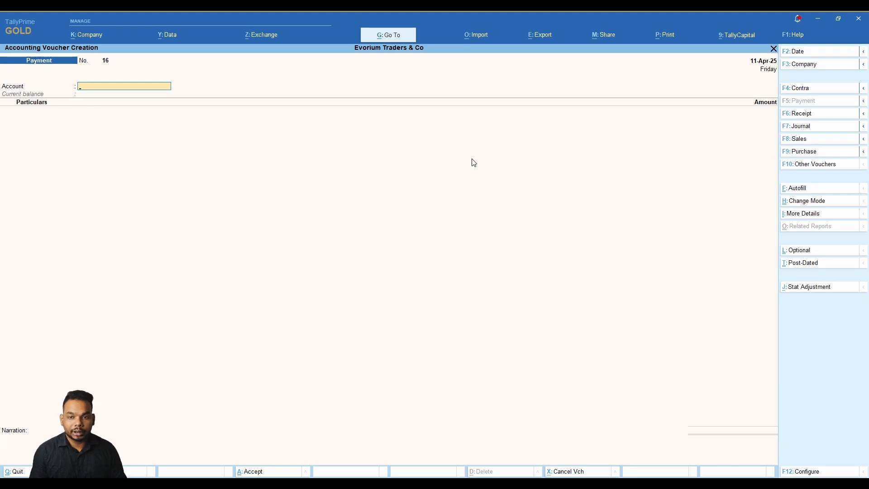
{"action": "key", "text": "F2"}
{"action": "type", "text": "15"}
{"action": "key", "text": "Return"}
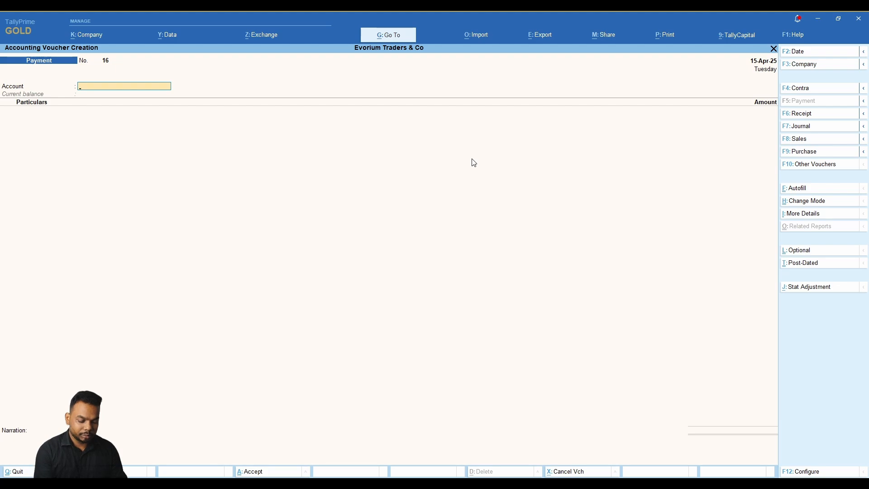
{"action": "type", "text": "p"}
{"action": "key", "text": "Return"}
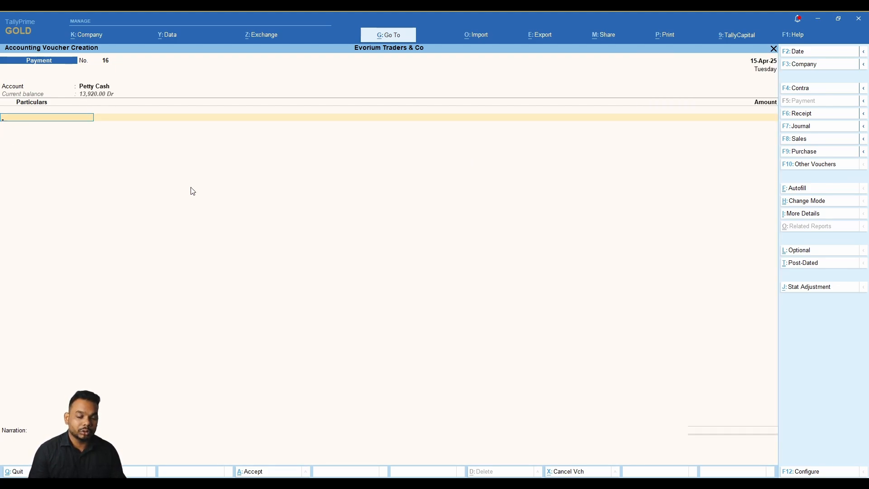
{"action": "type", "text": "l"}
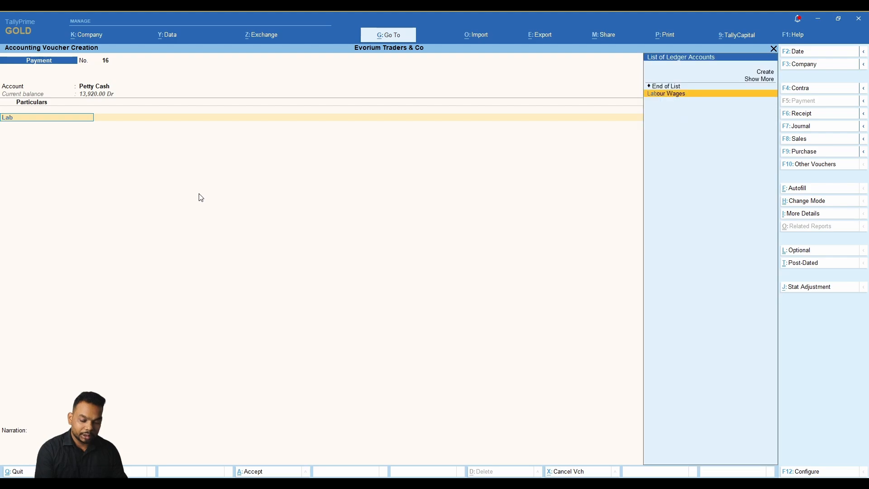
{"action": "key", "text": "Return"}
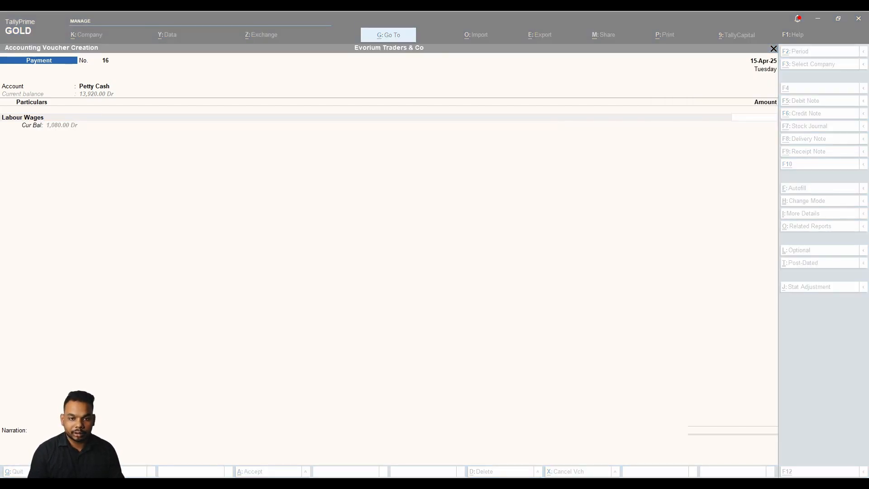
Enter 1,080 for Labour Wages, then abandon the unfinished voucher.
{"action": "left_click", "coordinate": [198, 196]}
{"action": "type", "text": "1080"}
{"action": "key", "text": "Return"}
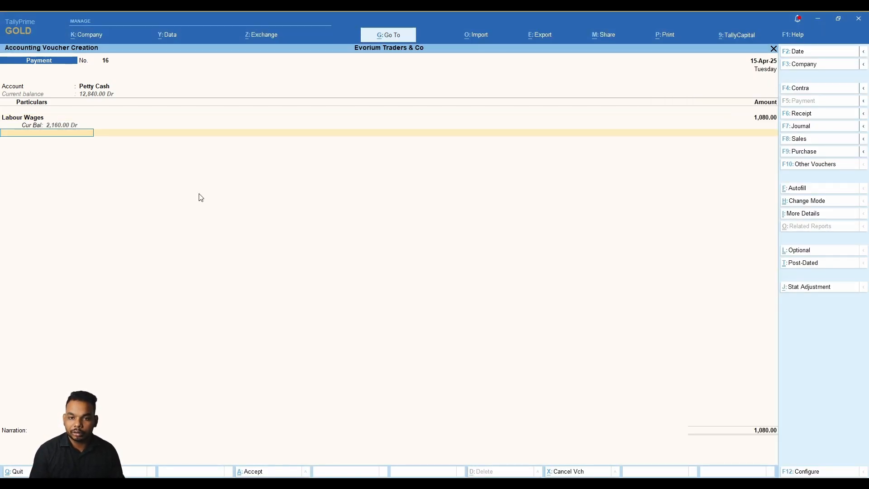
{"action": "key", "text": "Return"}
{"action": "key", "text": "Return"}
{"action": "key", "text": "Escape"}
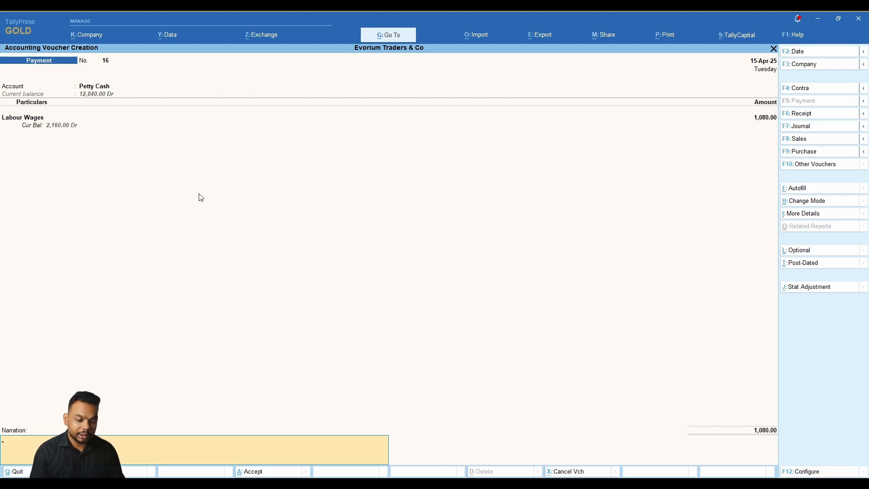
{"action": "key", "text": "ctrl"}
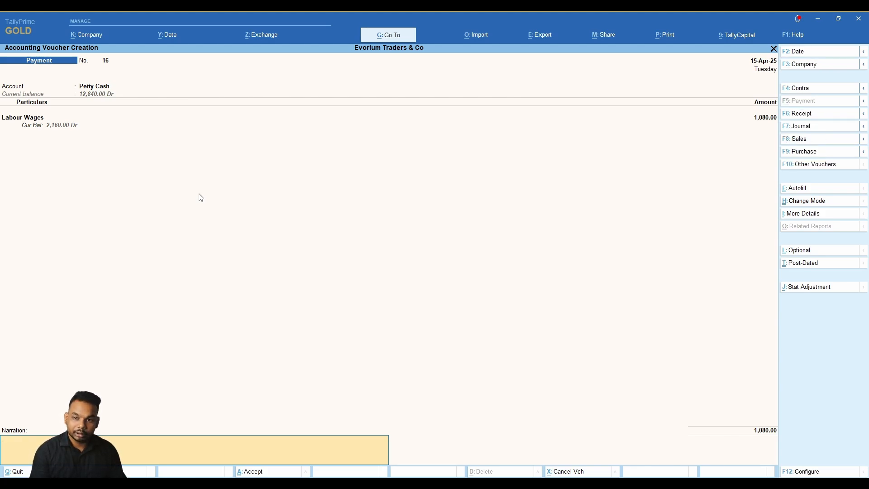
{"action": "key", "text": "Escape"}
{"action": "key", "text": "Return"}
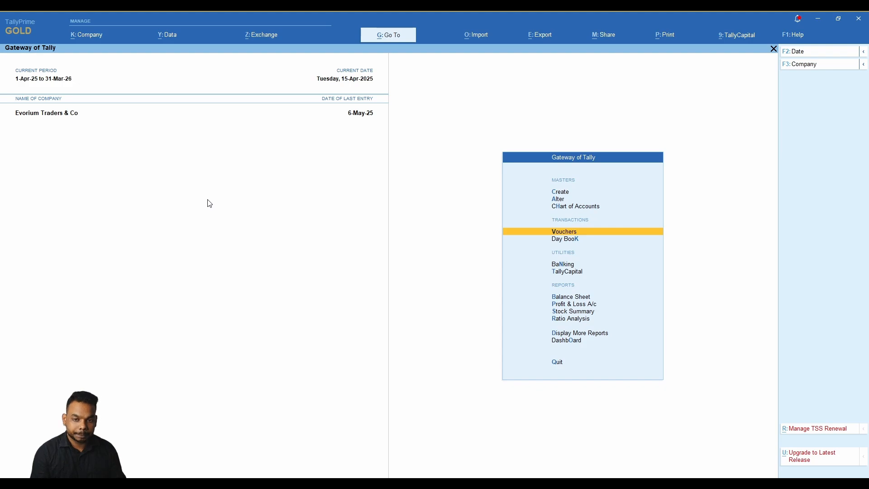
Re-enter Petty Cash paying Labour Wages 1,080 with a labour wages narration and save voucher 16.
{"action": "key", "text": "Return"}
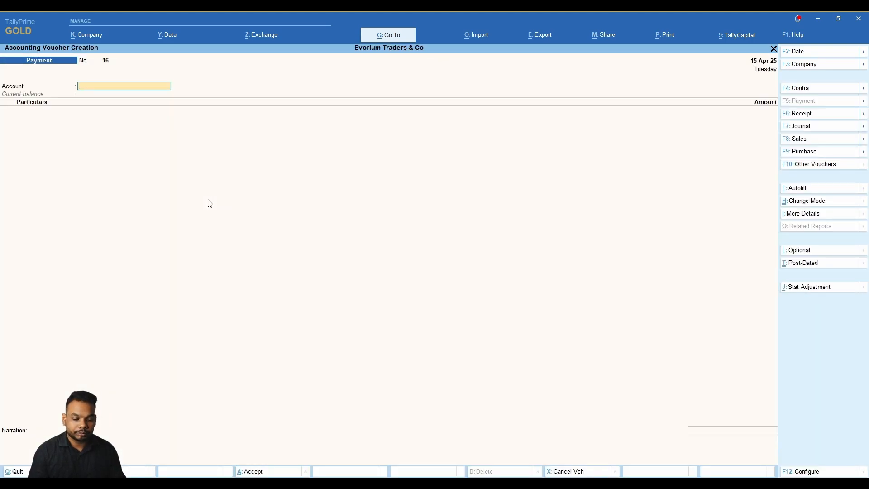
{"action": "key", "text": "Return"}
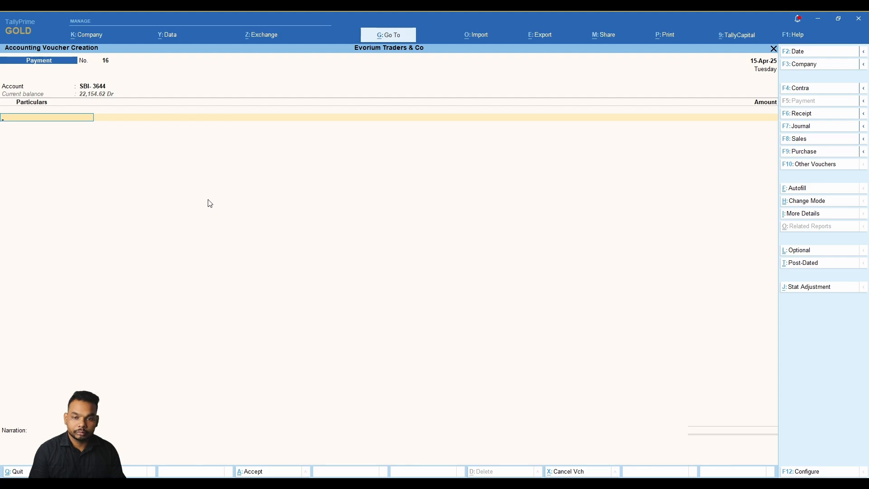
{"action": "key", "text": "BackSpace"}
{"action": "type", "text": "Pet"}
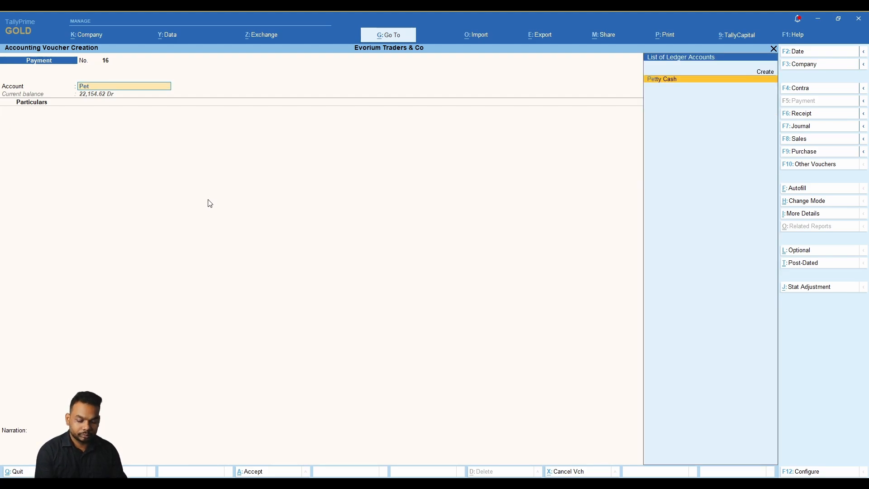
{"action": "key", "text": "Return"}
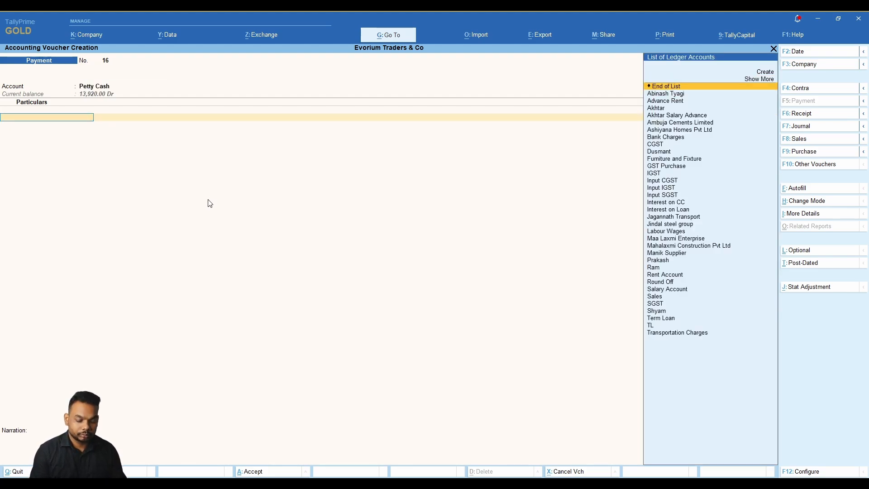
{"action": "type", "text": "La"}
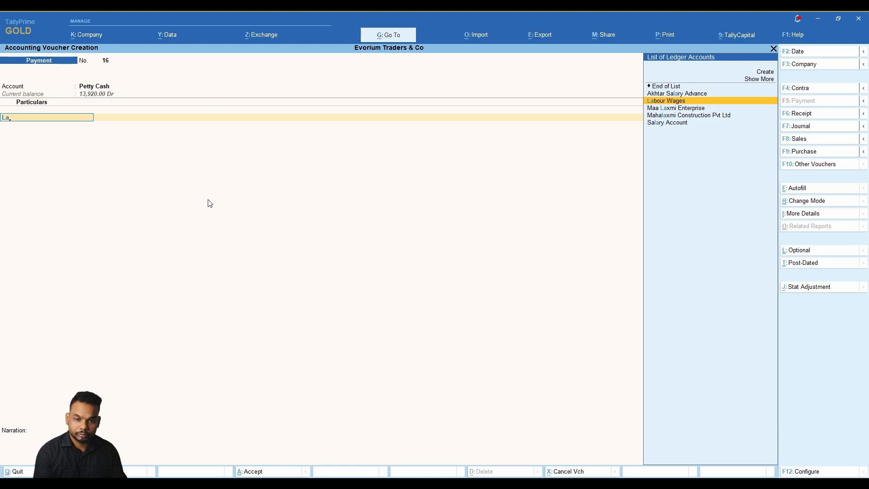
{"action": "key", "text": "Return"}
{"action": "type", "text": "1080"}
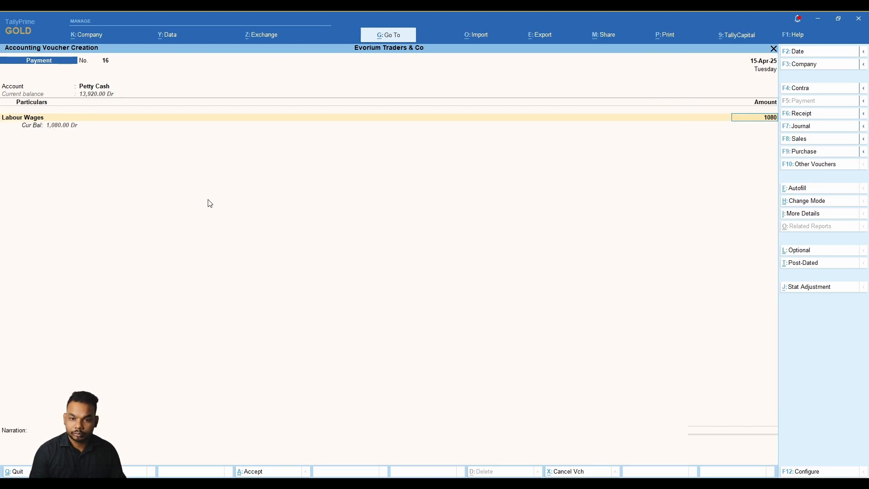
{"action": "key", "text": "Return"}
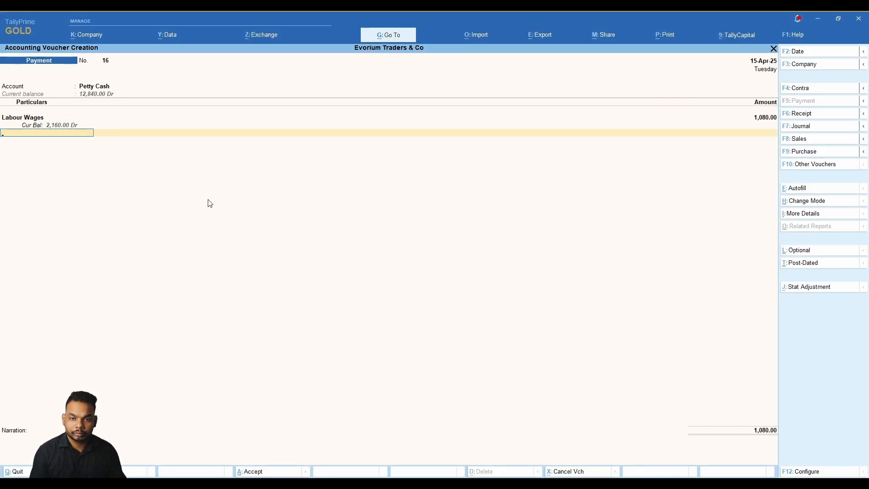
{"action": "key", "text": "Return"}
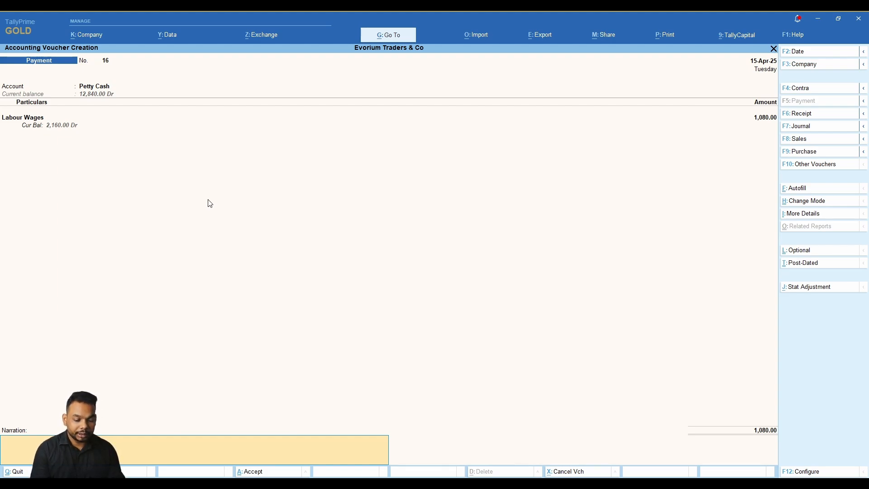
{"action": "type", "text": "-"}
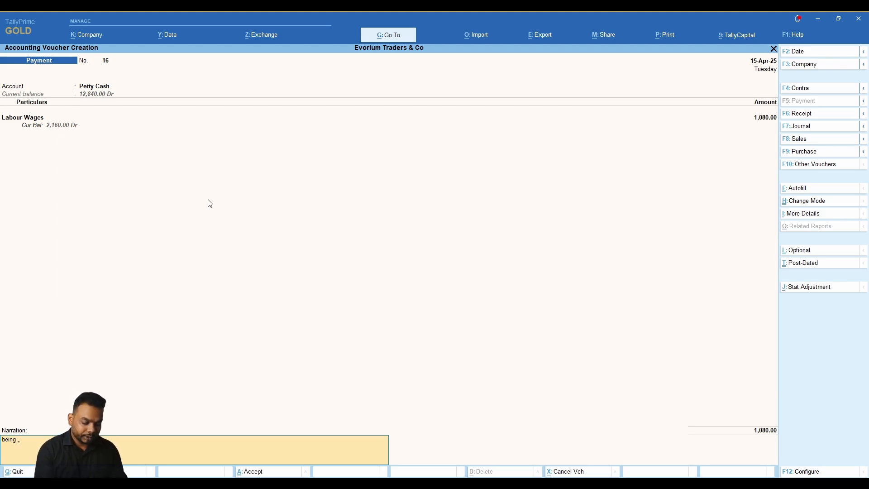
{"action": "type", "text": "labour"}
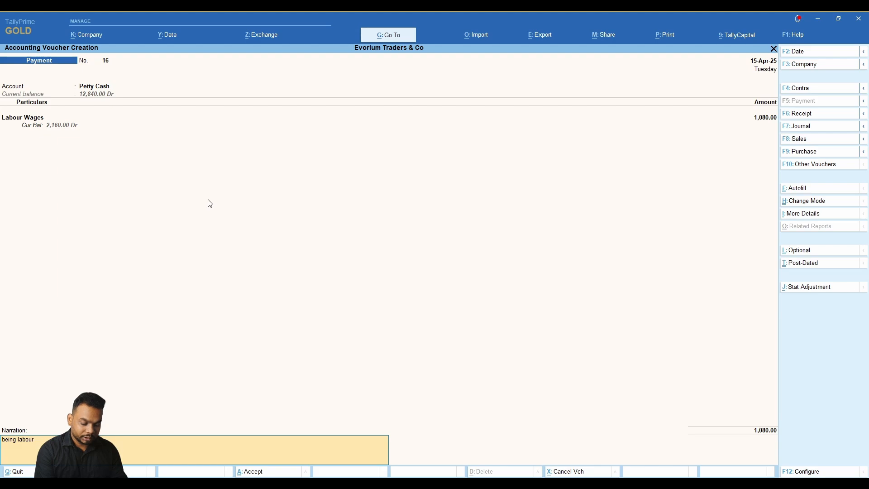
{"action": "type", "text": " wage"}
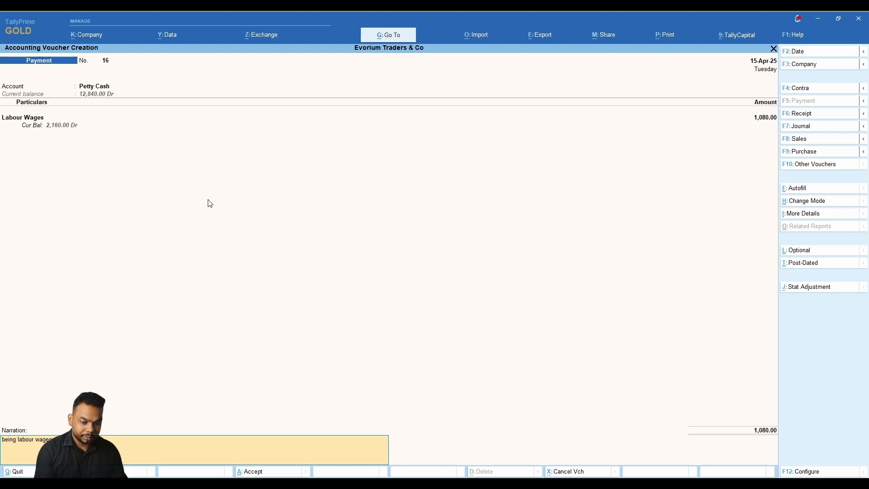
{"action": "key", "text": "ctrl"}
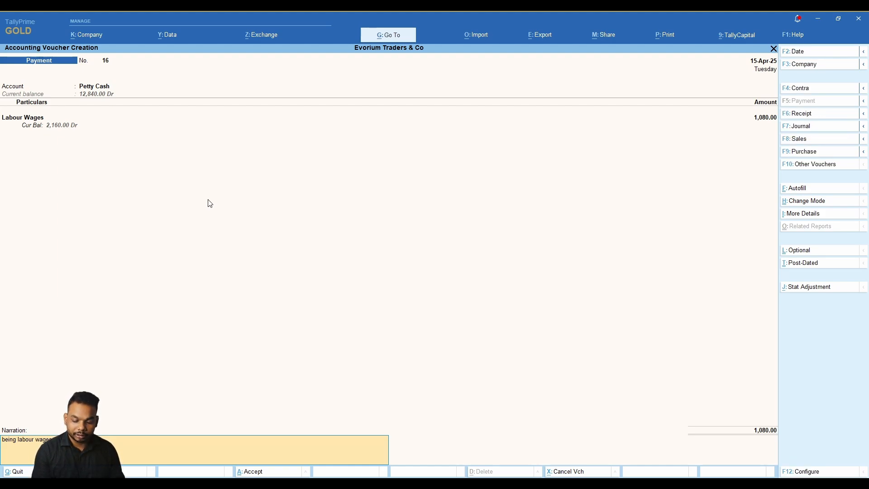
{"action": "key", "text": "Return"}
{"action": "key", "text": "Return"}
{"action": "key", "text": "Return"}
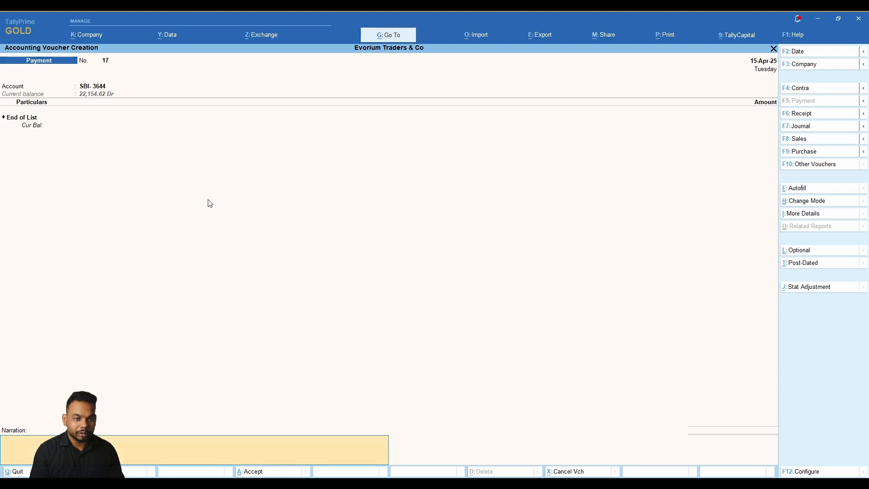
Clear the repeated narration and close the company features screen without changes.
{"action": "key", "text": "ctrl+r"}
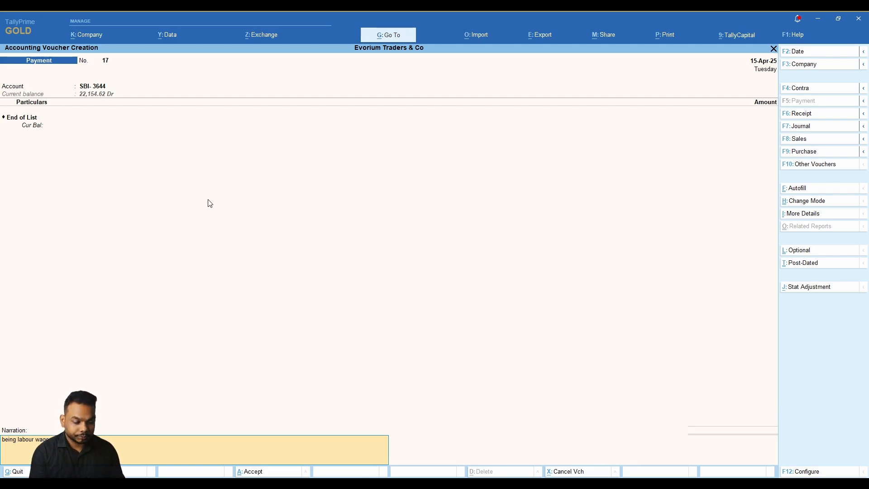
{"action": "key", "text": "BackSpace"}
{"action": "key", "text": "BackSpace"}
{"action": "key", "text": "BackSpace"}
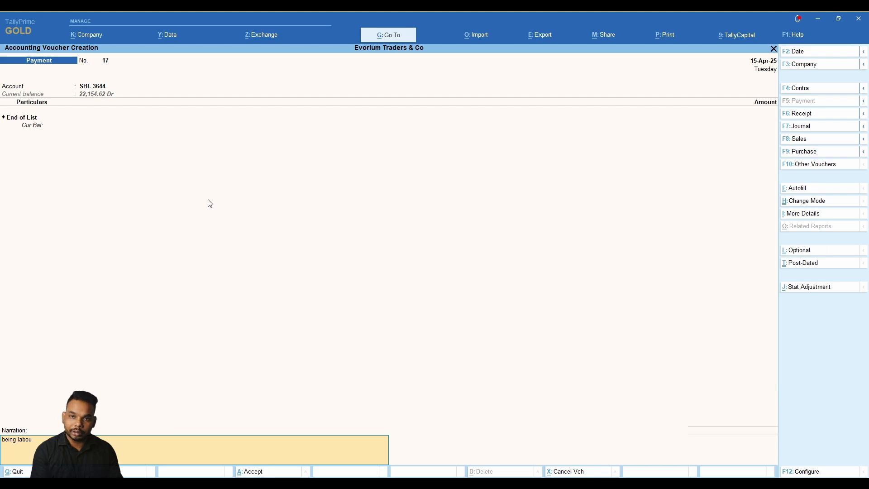
{"action": "key", "text": "BackSpace"}
{"action": "key", "text": "BackSpace"}
{"action": "key", "text": "BackSpace"}
{"action": "key", "text": "BackSpace"}
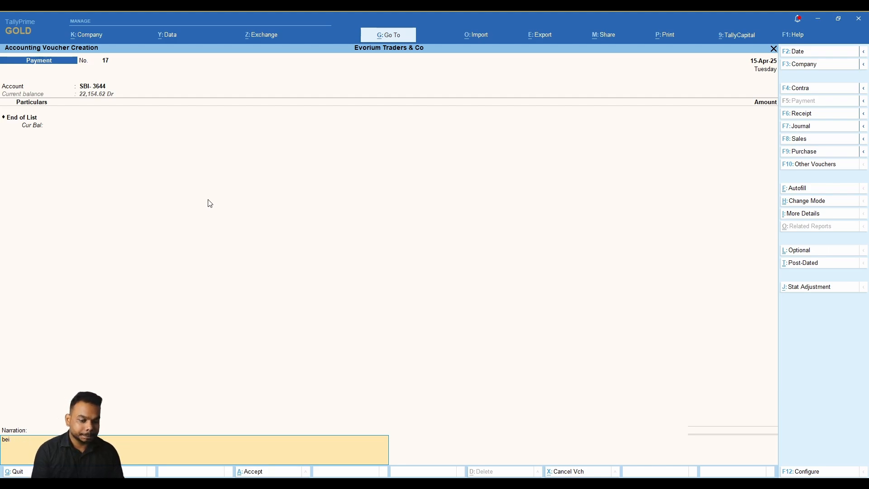
{"action": "key", "text": "BackSpace"}
{"action": "key", "text": "BackSpace"}
{"action": "key", "text": "BackSpace"}
{"action": "key", "text": "BackSpace"}
{"action": "key", "text": "BackSpace"}
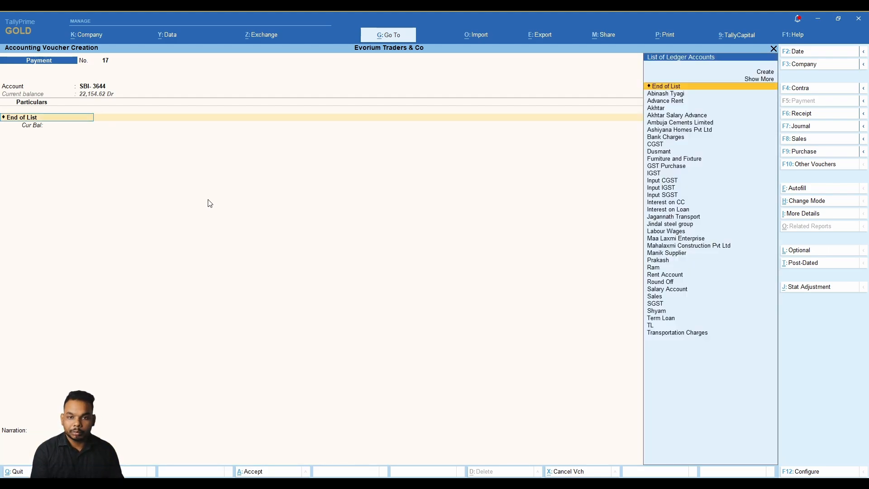
{"action": "key", "text": "F11"}
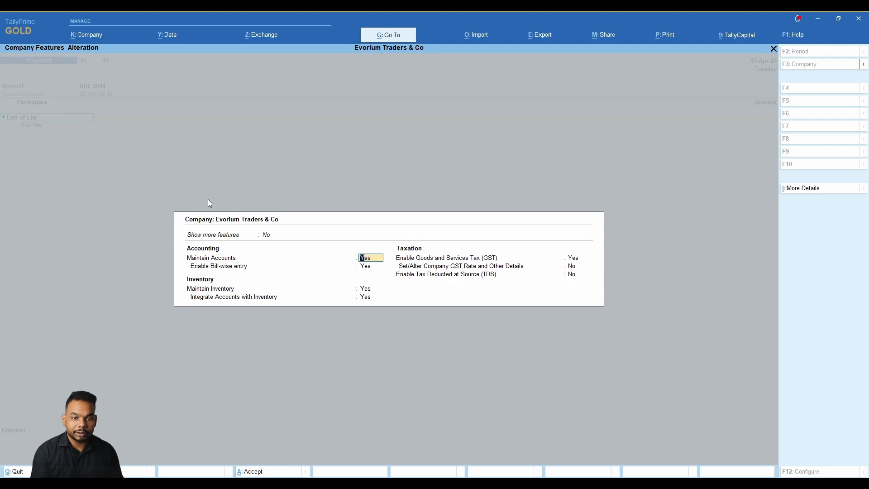
{"action": "key", "text": "Escape"}
{"action": "key", "text": "y"}
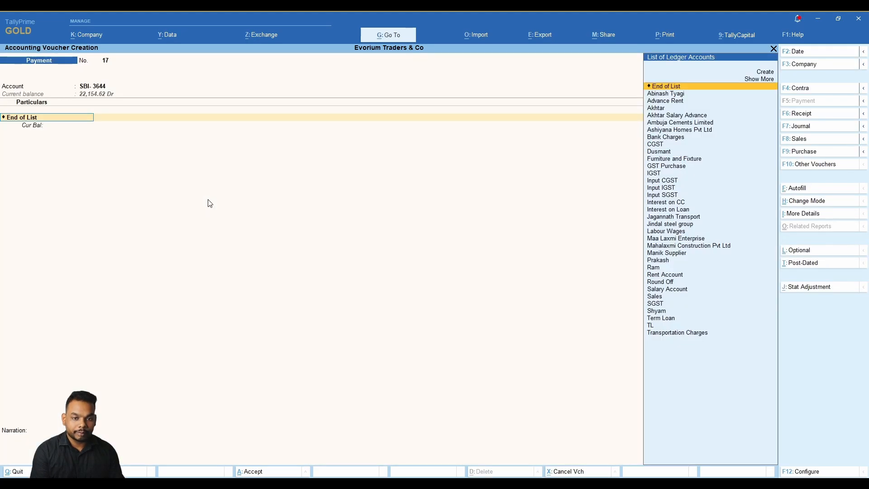
Set Petty Cash as the account, date 22-Apr-25, and Labour Wages as the ledger.
{"action": "key", "text": "BackSpace"}
{"action": "key", "text": "Up"}
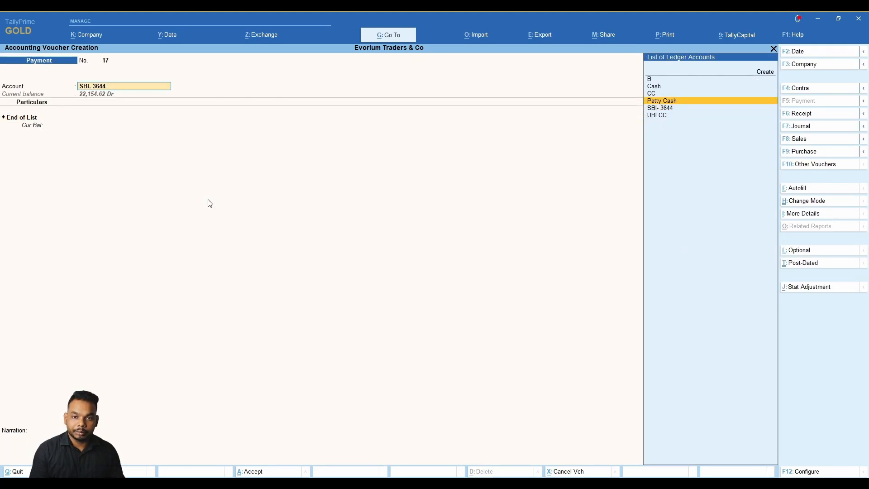
{"action": "key", "text": "Return"}
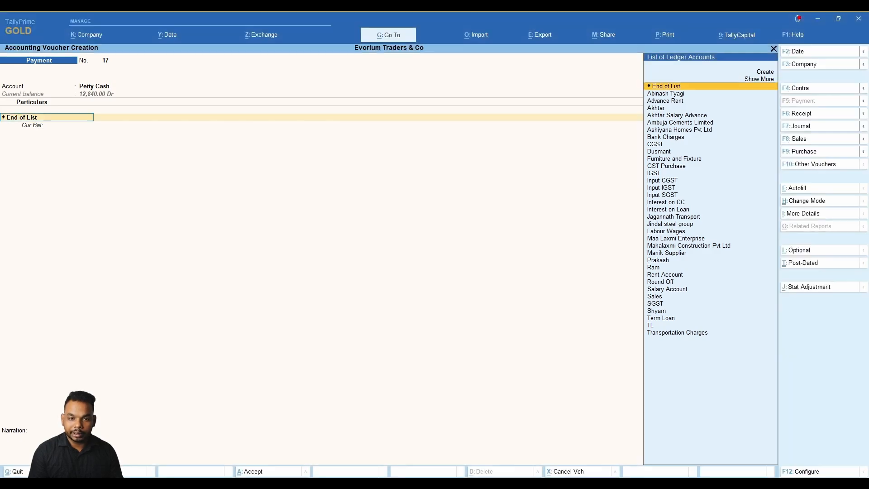
{"action": "key", "text": "F2"}
{"action": "type", "text": "22"}
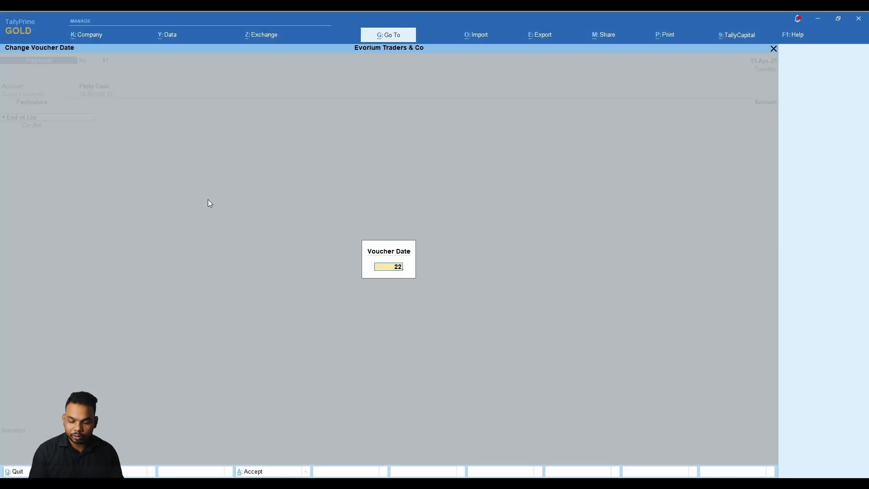
{"action": "key", "text": "Return"}
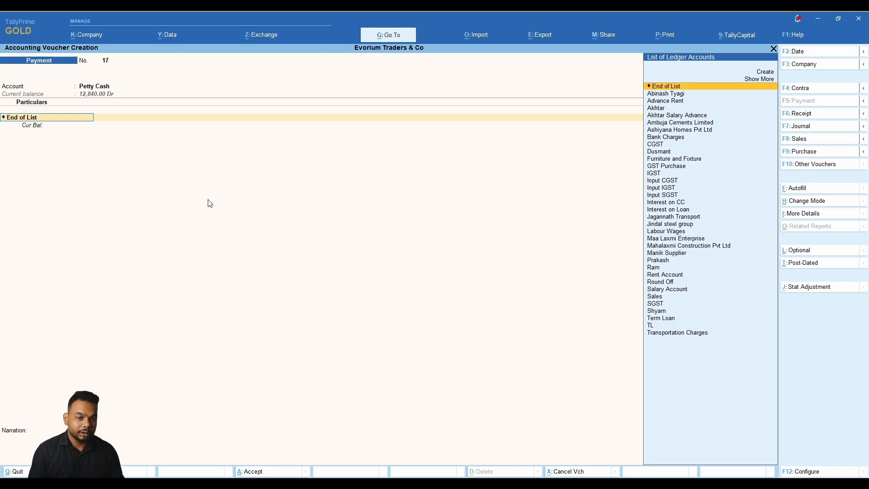
{"action": "type", "text": "la"}
{"action": "key", "text": "Return"}
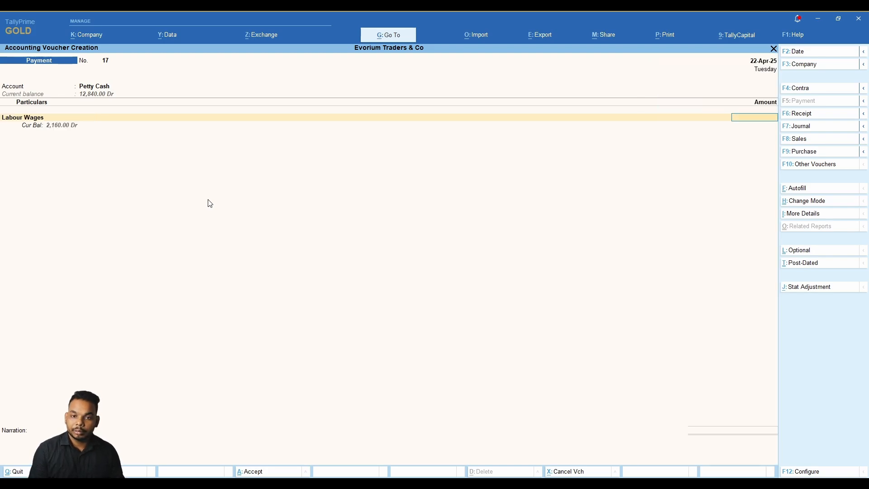
Enter 1,230 with narration 'being labour wage' and save voucher 17.
{"action": "key", "text": "alt"}
{"action": "type", "text": "1"}
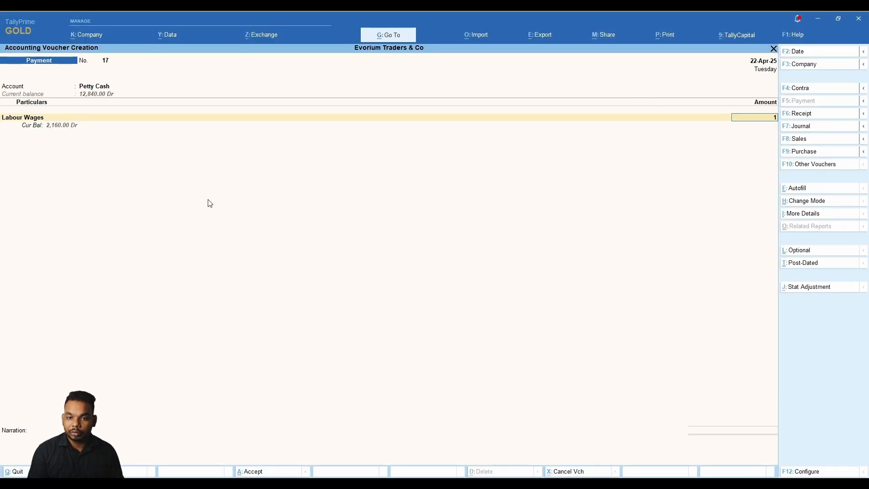
{"action": "type", "text": ",230"}
{"action": "key", "text": "Return"}
{"action": "key", "text": "alt"}
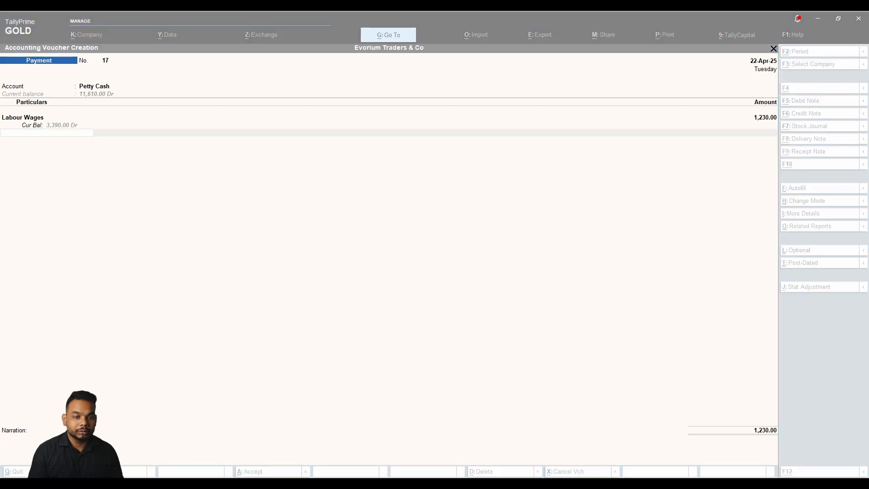
{"action": "key", "text": "Return"}
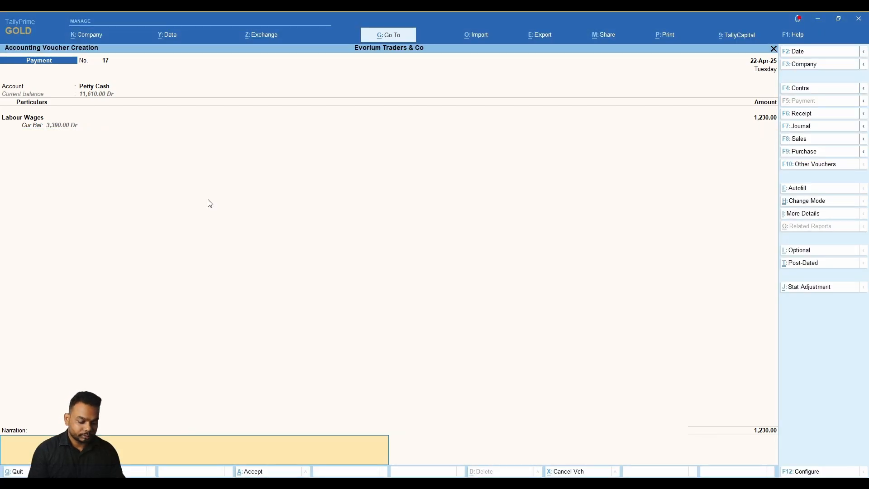
{"action": "type", "text": "being"}
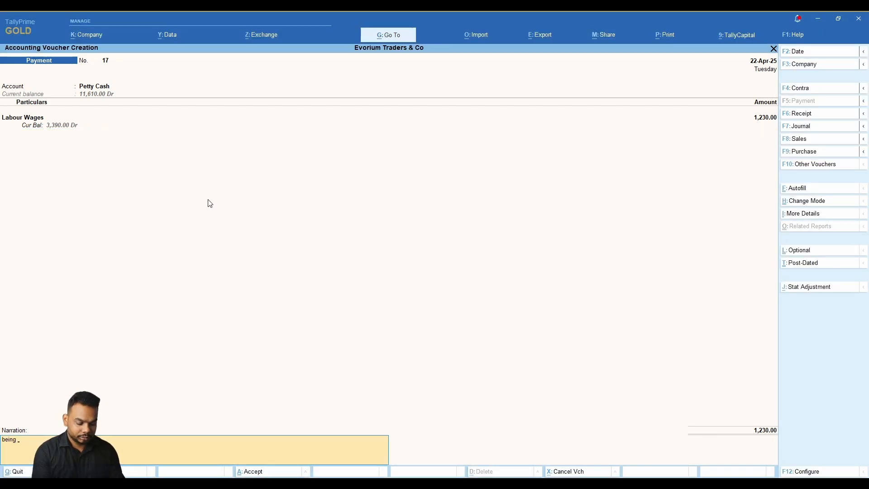
{"action": "type", "text": " labour"}
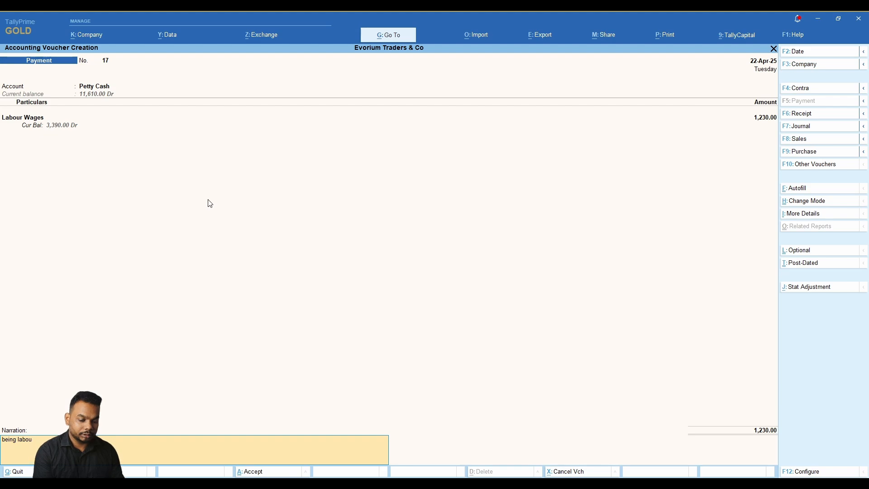
{"action": "key", "text": "BackSpace"}
{"action": "key", "text": "BackSpace"}
{"action": "key", "text": "BackSpace"}
{"action": "key", "text": "BackSpace"}
{"action": "key", "text": "BackSpace"}
{"action": "key", "text": "BackSpace"}
{"action": "key", "text": "BackSpace"}
{"action": "key", "text": "BackSpace"}
{"action": "key", "text": "BackSpace"}
{"action": "type", "text": "eing labour wage"}
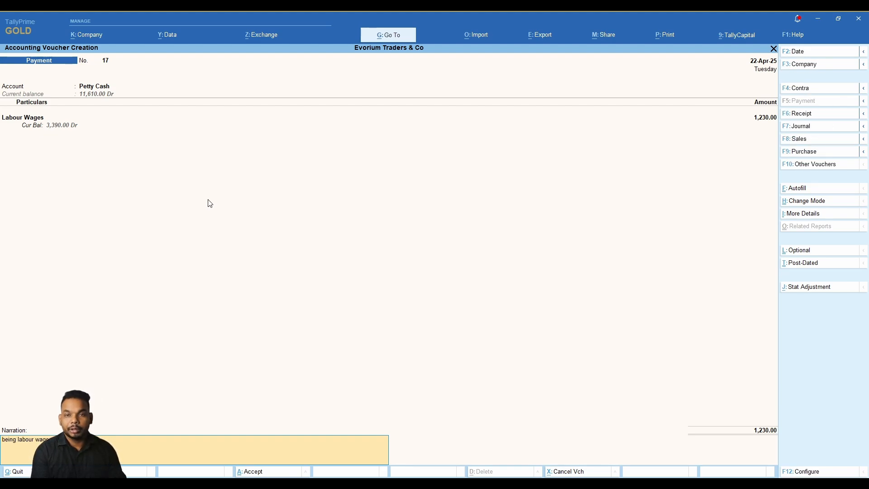
{"action": "key", "text": "alt"}
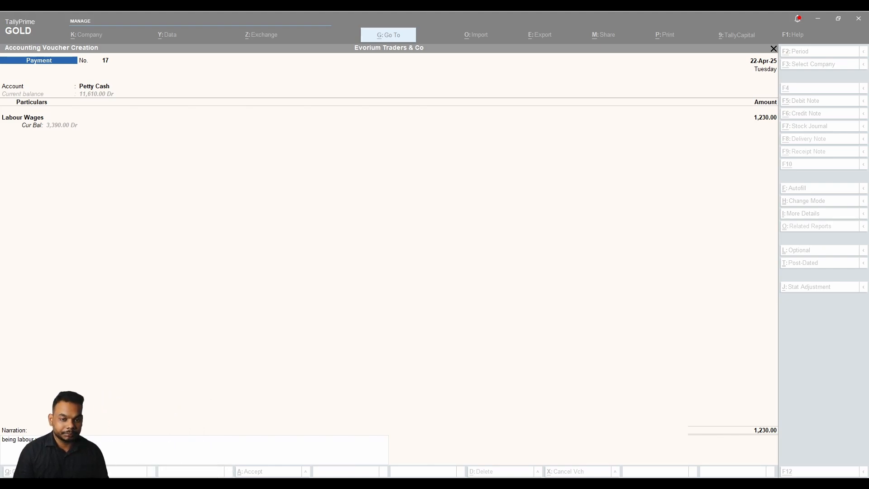
{"action": "key", "text": "alt+Tab"}
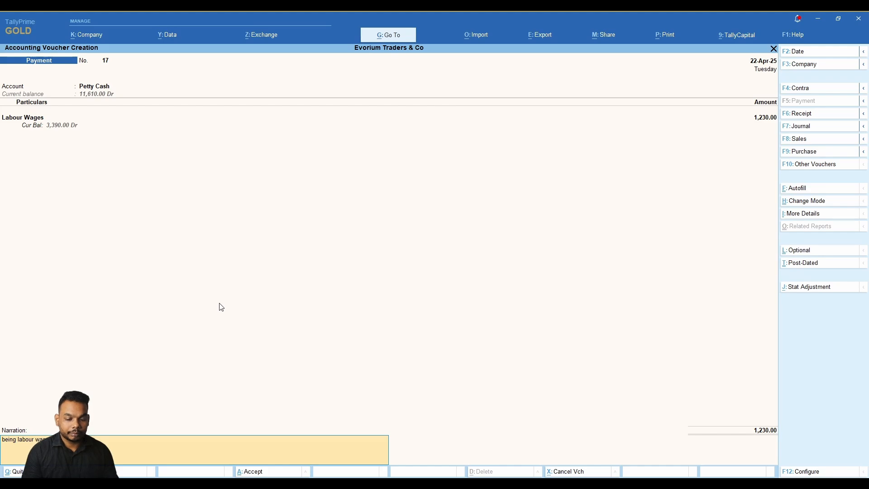
{"action": "key", "text": "Return"}
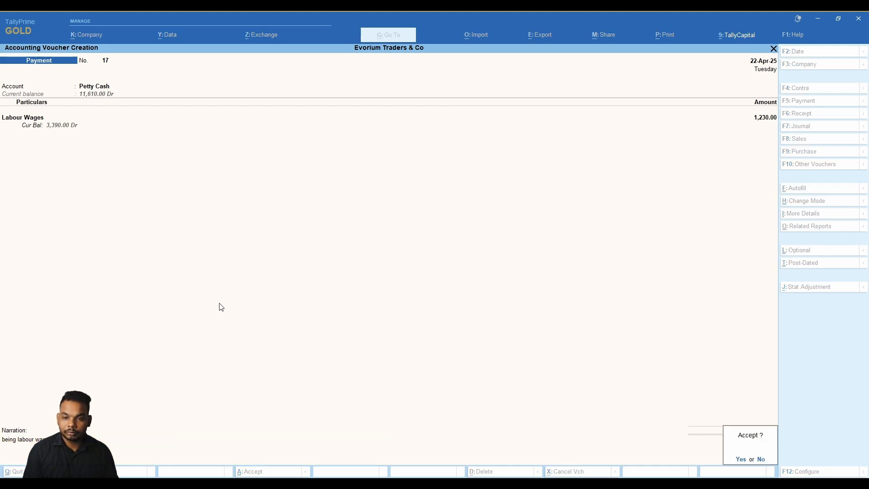
{"action": "key", "text": "Return"}
{"action": "key", "text": "alt+Tab"}
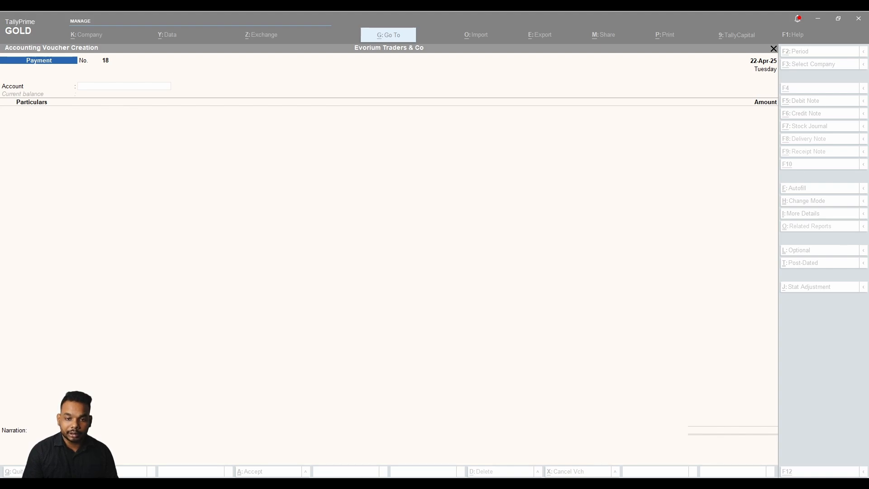
Choose Petty Cash and begin creating a new ledger named Printing & Stationary.
{"action": "key", "text": "alt+Tab"}
{"action": "key", "text": "alt+Tab"}
{"action": "key", "text": "alt+Tab"}
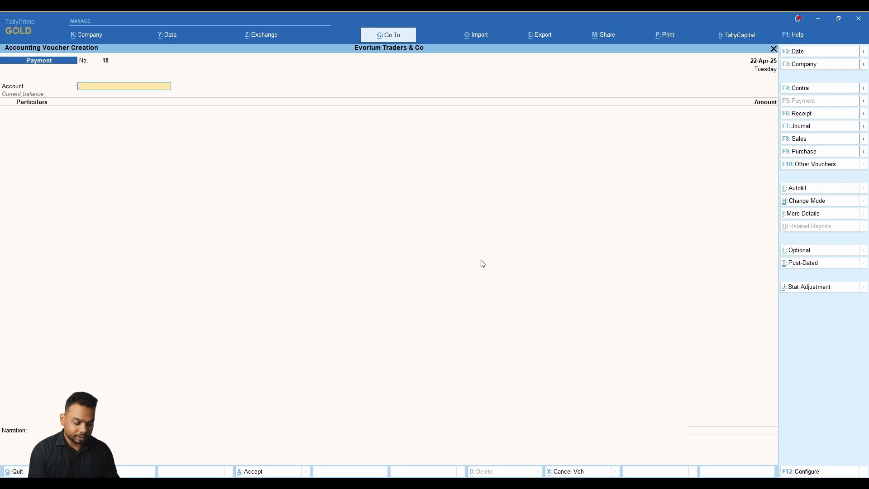
{"action": "type", "text": "Pet"}
{"action": "key", "text": "Return"}
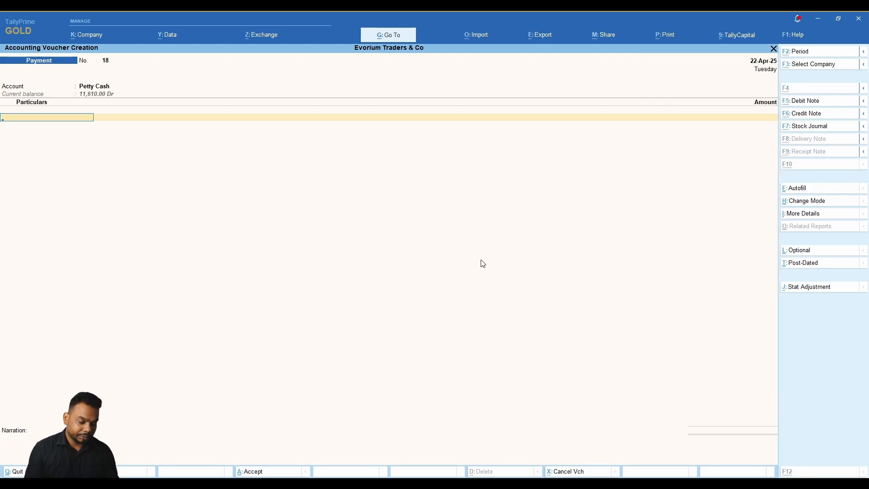
{"action": "key", "text": "alt+c"}
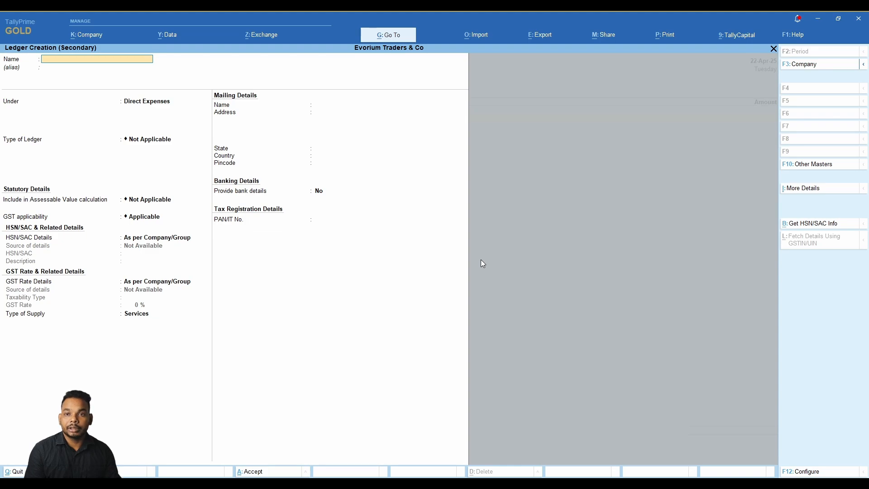
{"action": "type", "text": "Print"}
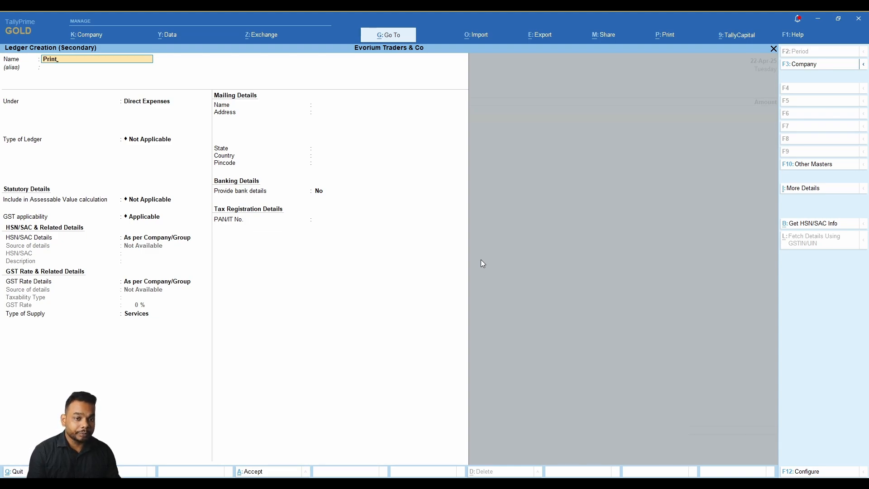
{"action": "type", "text": "ing & Stationary"}
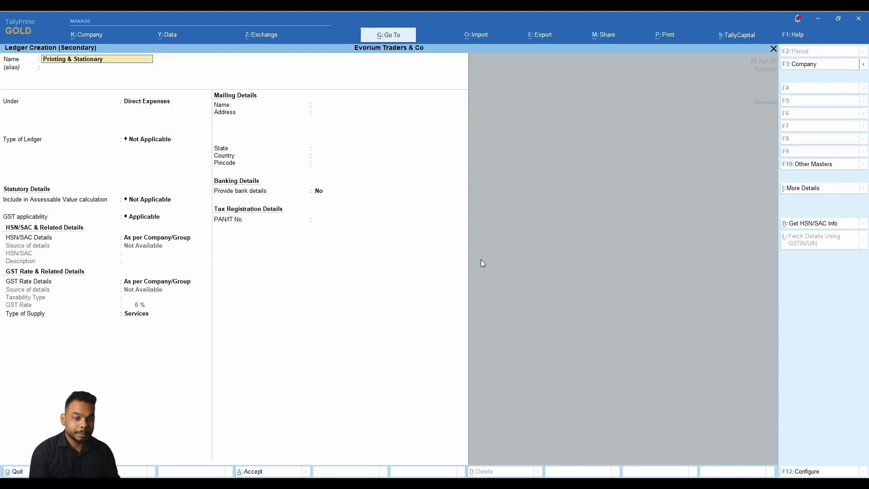
{"action": "key", "text": "Return"}
Place the ledger under Indirect Expenses with type and GST set to Not Applicable.
{"action": "type", "text": "Ind"}
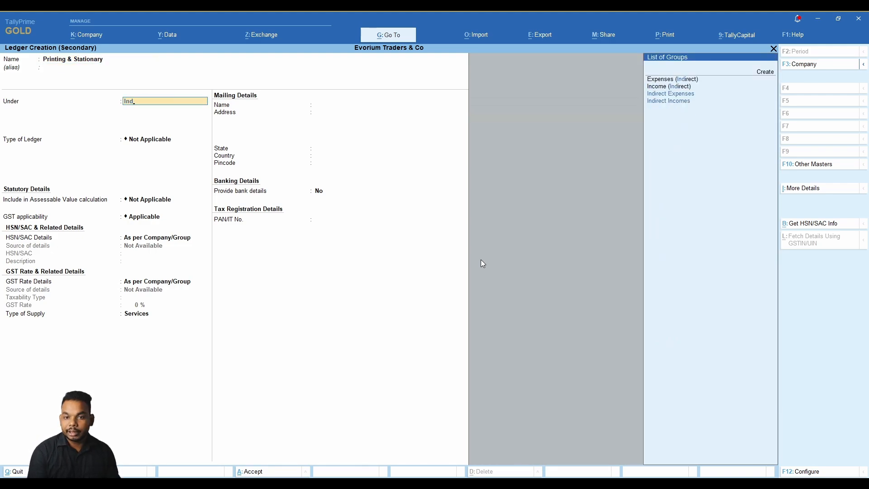
{"action": "key", "text": "Down"}
{"action": "key", "text": "Down"}
{"action": "key", "text": "Up"}
{"action": "key", "text": "Return"}
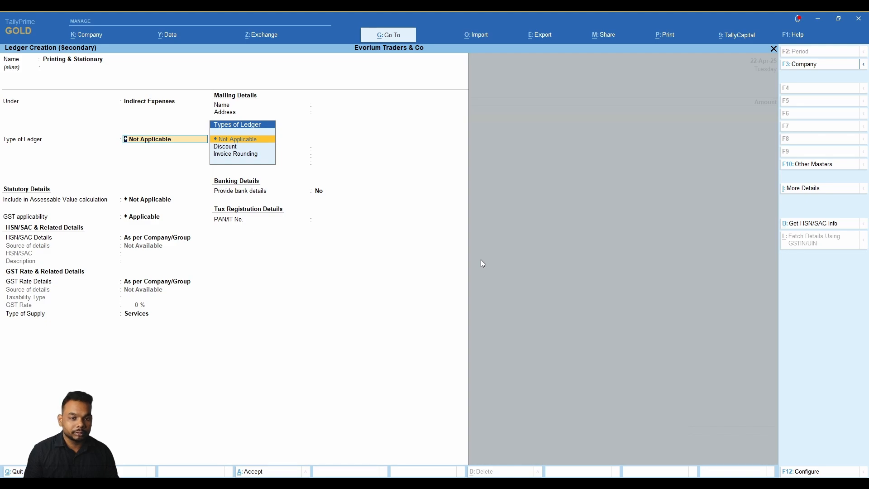
{"action": "key", "text": "Return"}
{"action": "key", "text": "Down"}
{"action": "key", "text": "Up"}
{"action": "key", "text": "Return"}
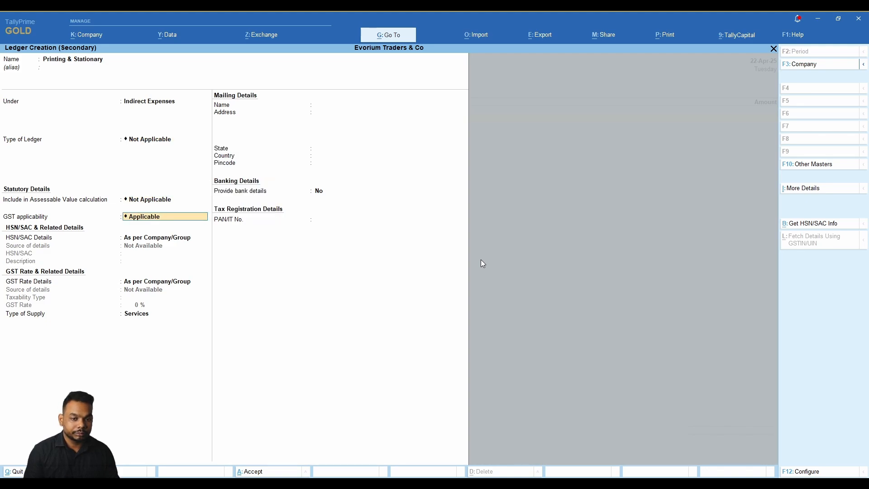
{"action": "key", "text": "Return"}
{"action": "key", "text": "Up"}
{"action": "key", "text": "BackSpace"}
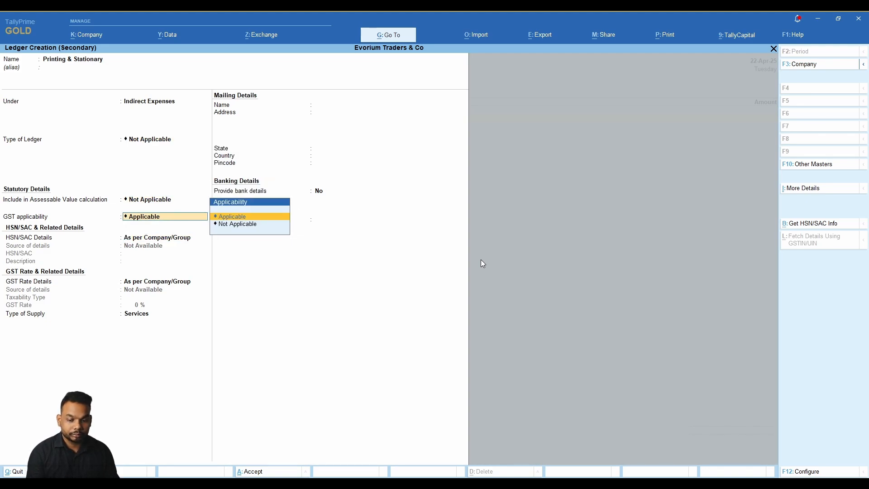
{"action": "key", "text": "Down"}
{"action": "key", "text": "Return"}
{"action": "key", "text": "BackSpace"}
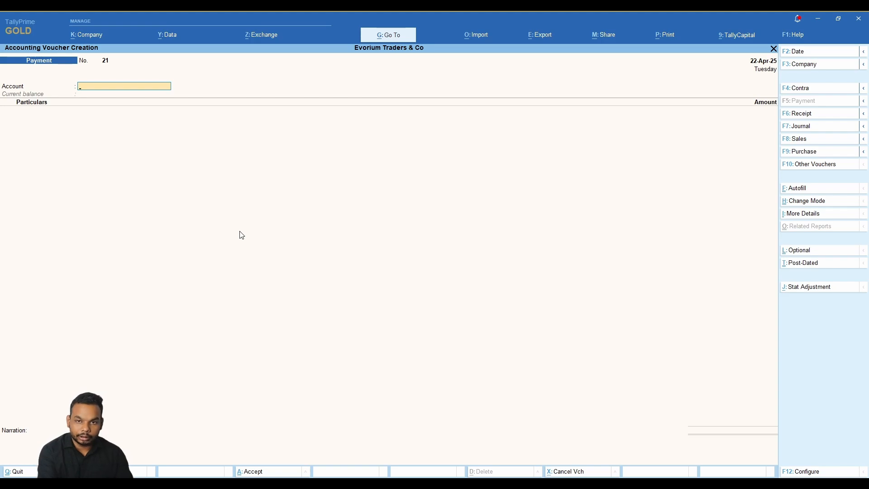
Pay 810 from Petty Cash to Printing & Stationary, narrated 'being amount paid for printing and stationary', and save.
{"action": "key", "text": "alt+Tab"}
{"action": "left_click", "coordinate": [239, 233]}
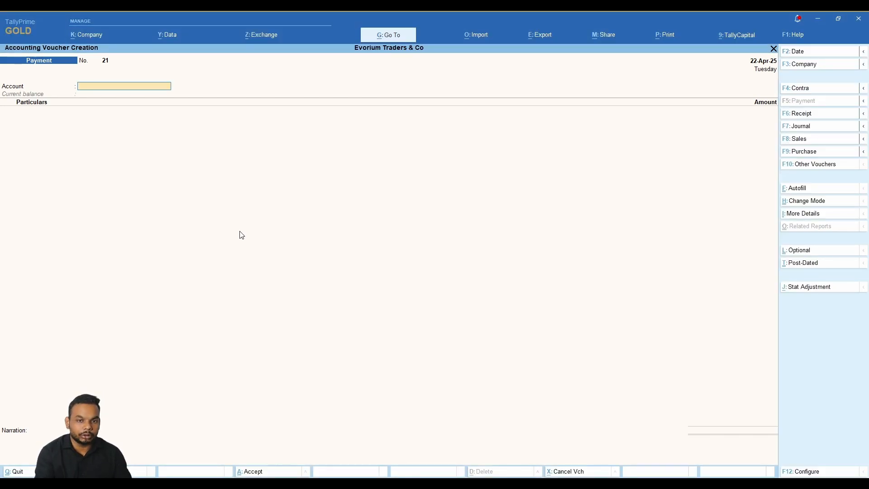
{"action": "type", "text": "P"}
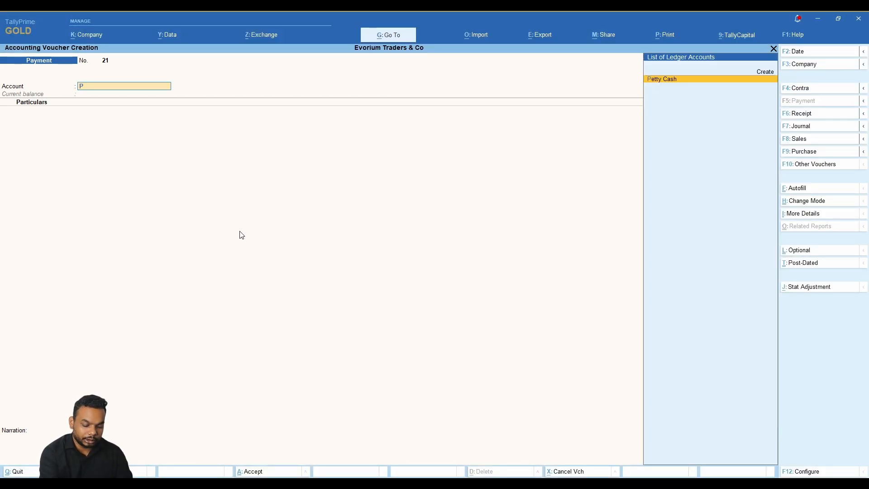
{"action": "type", "text": "et"}
{"action": "key", "text": "Return"}
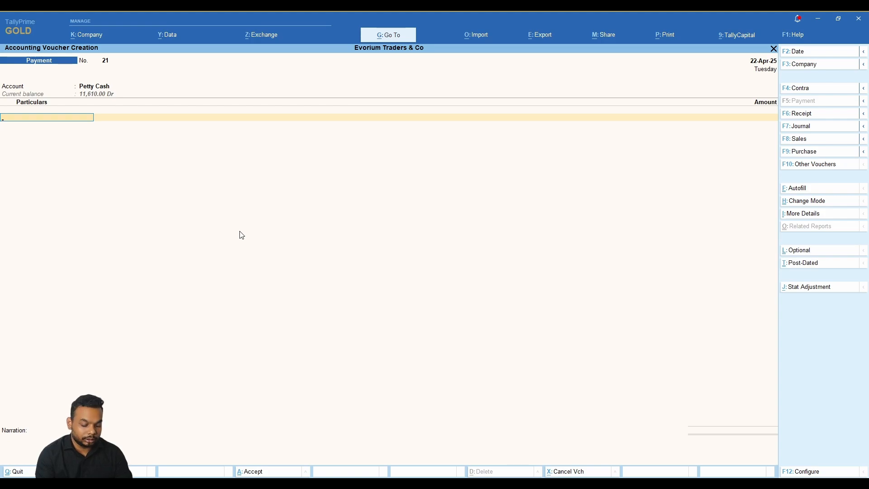
{"action": "type", "text": "Print"}
{"action": "key", "text": "Return"}
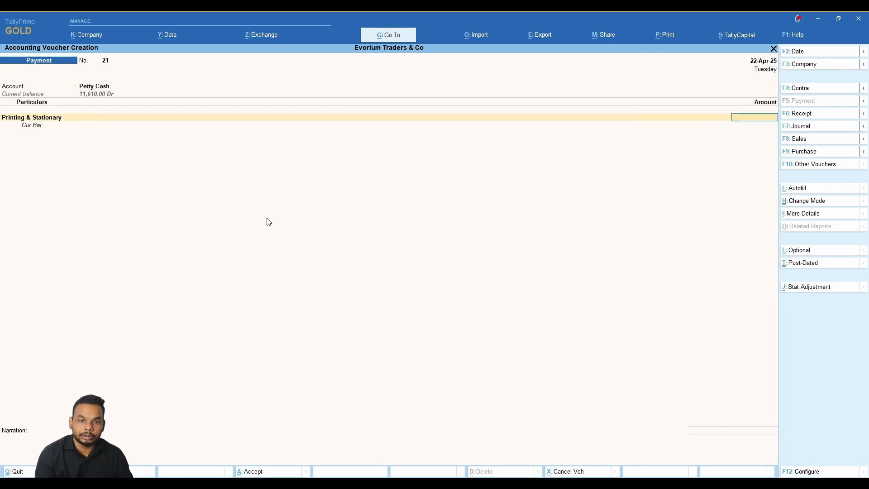
{"action": "type", "text": "810"}
{"action": "key", "text": "Return"}
{"action": "key", "text": "Return"}
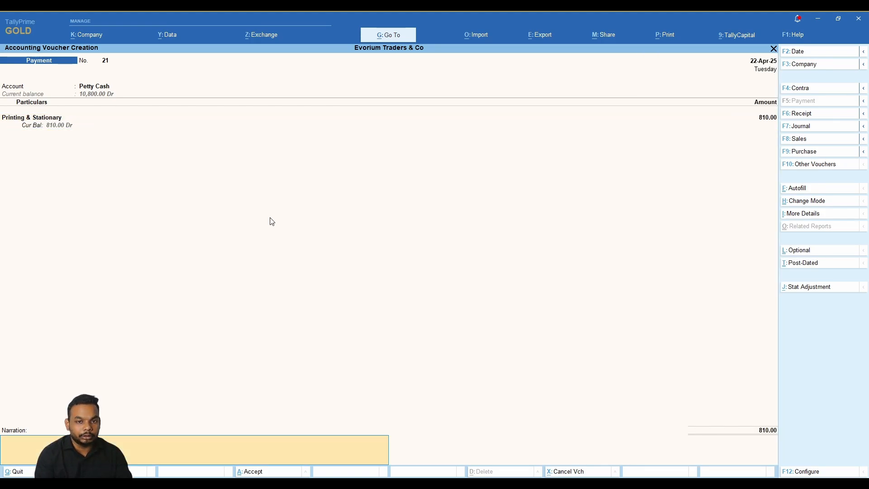
{"action": "type", "text": "being "}
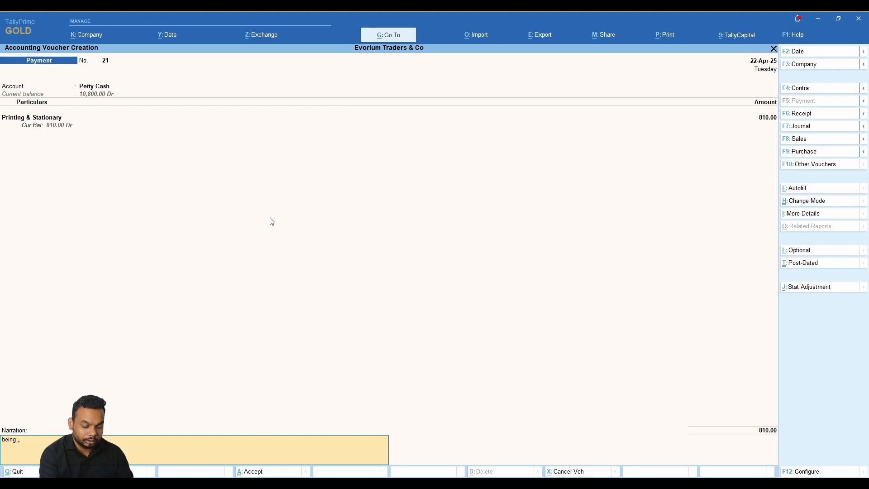
{"action": "type", "text": "amount paid for"}
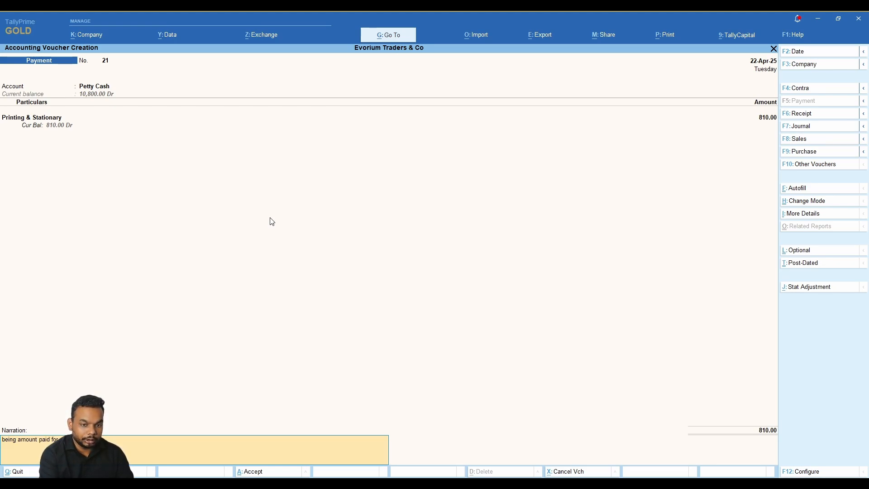
{"action": "type", "text": " printing and stationary."}
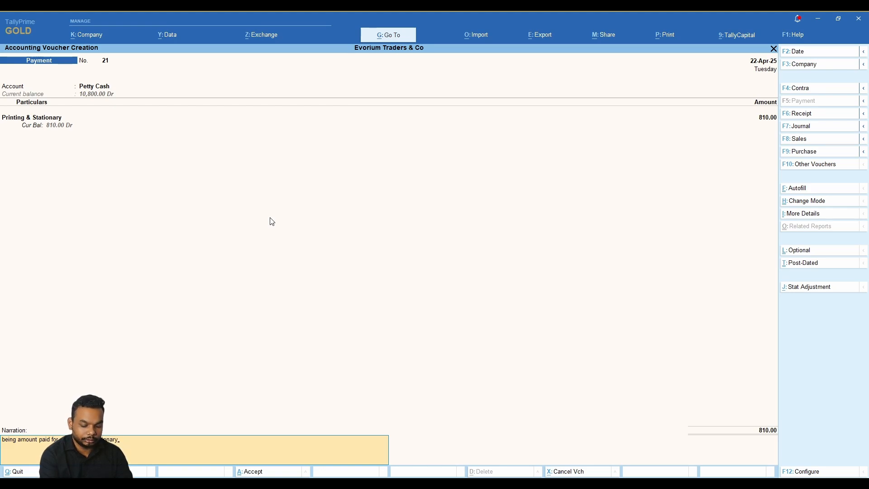
{"action": "key", "text": "Return"}
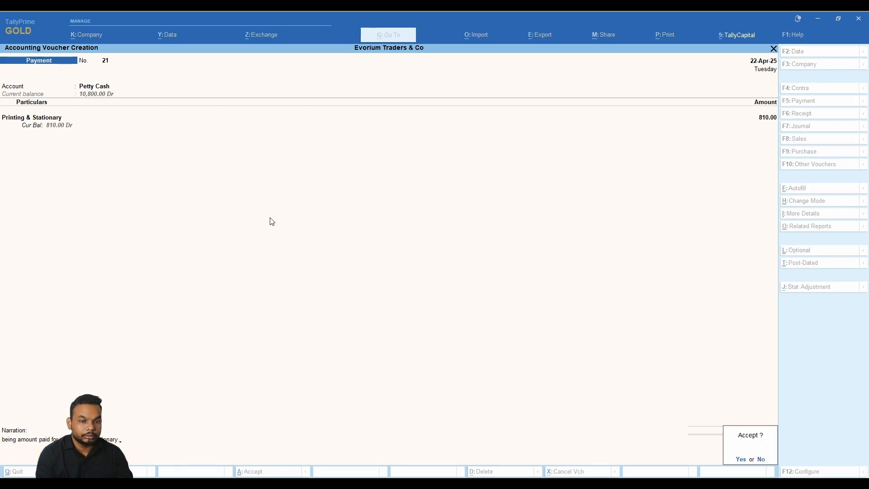
{"action": "key", "text": "Return"}
{"action": "key", "text": "alt"}
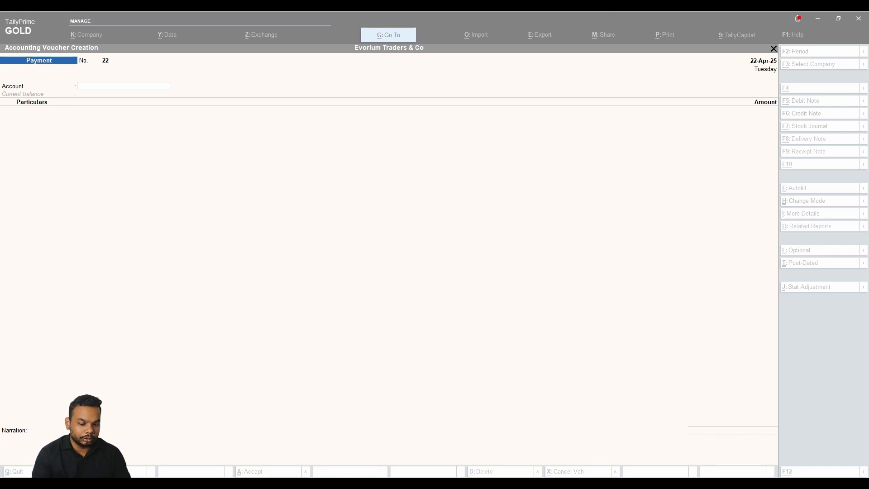
Read the 2,500 electricity entry of 02-05-25 in the Petty Cash Book, then start changing the voucher date.
{"action": "key", "text": "alt+Tab"}
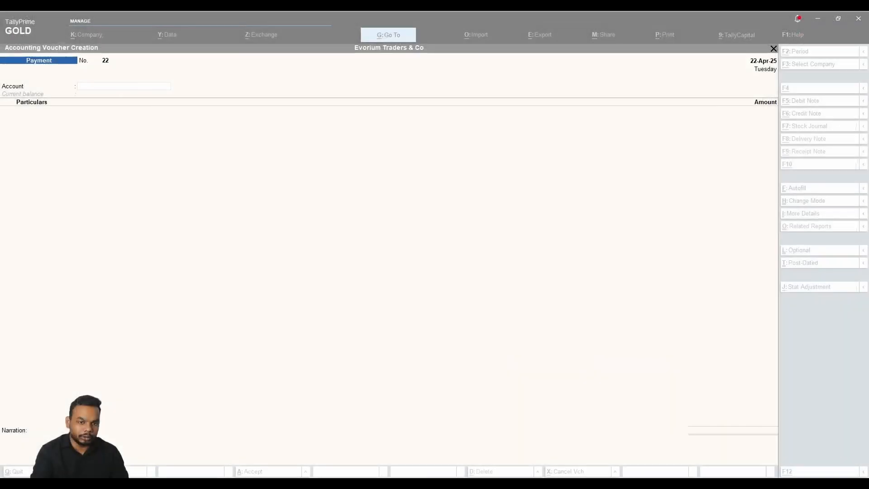
{"action": "key", "text": "F2"}
Date the voucher 2-May-25 and enter 2,500 Electricity Expenses paid from Petty Cash.
{"action": "type", "text": "2"}
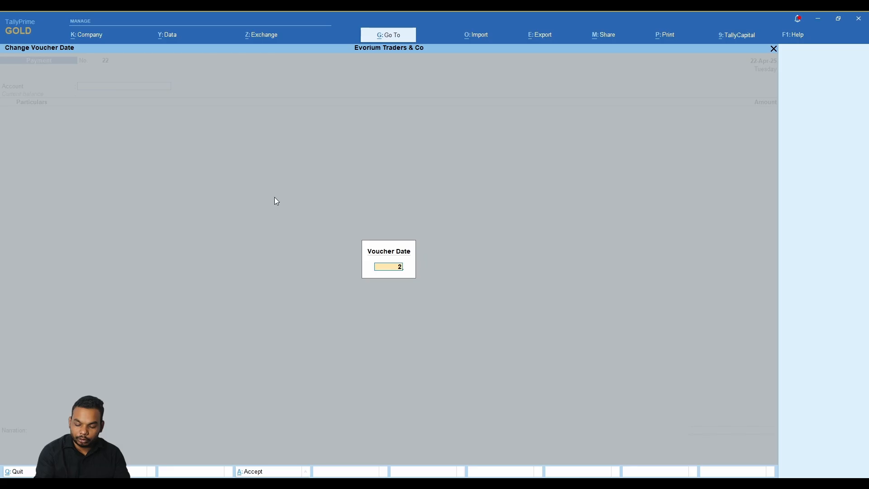
{"action": "type", "text": "-5"}
{"action": "key", "text": "Return"}
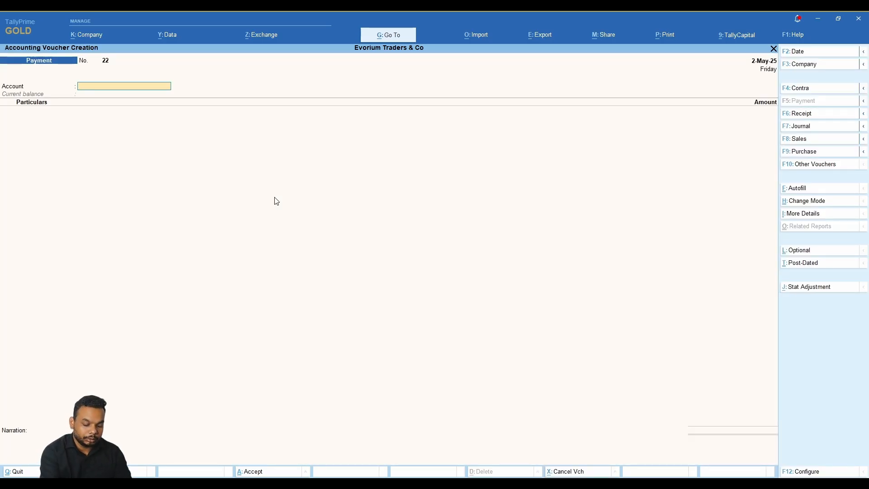
{"action": "key", "text": "Return"}
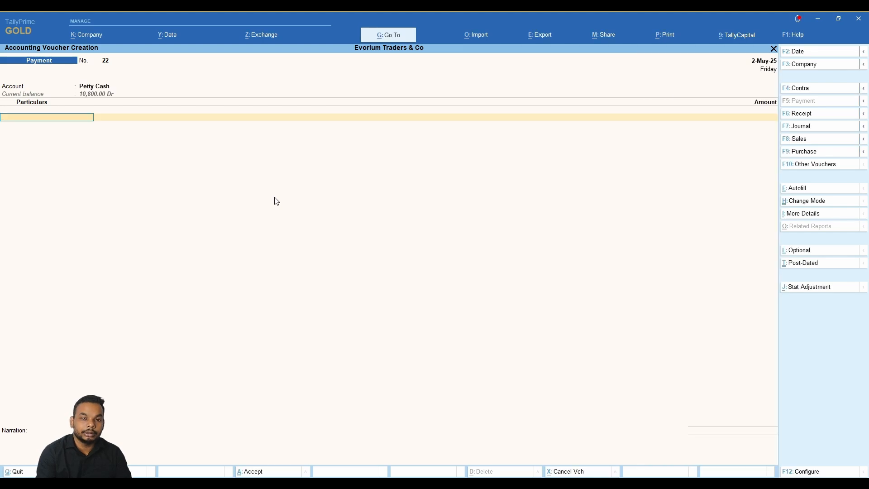
{"action": "type", "text": "Ele"}
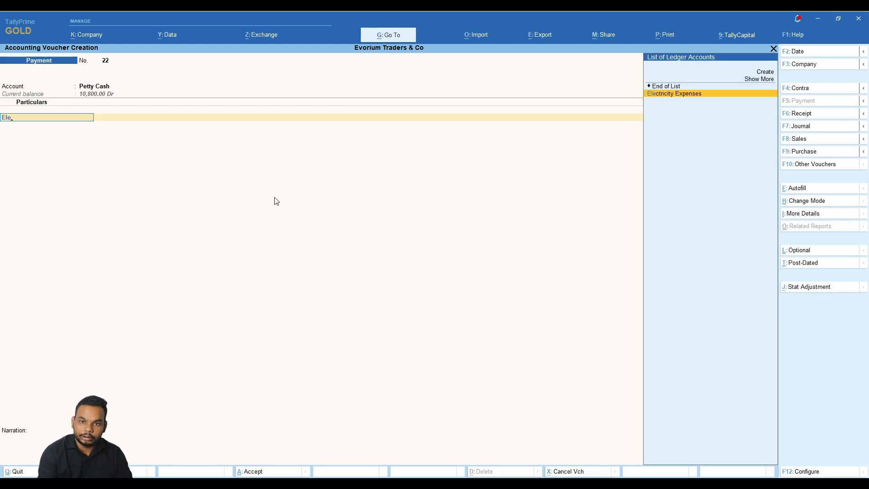
{"action": "key", "text": "Return"}
{"action": "type", "text": "2500"}
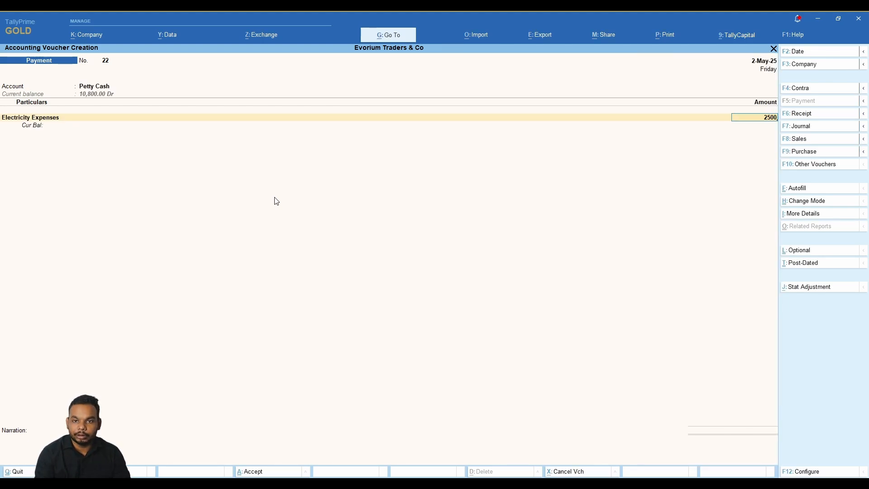
{"action": "key", "text": "alt"}
{"action": "key", "text": "alt"}
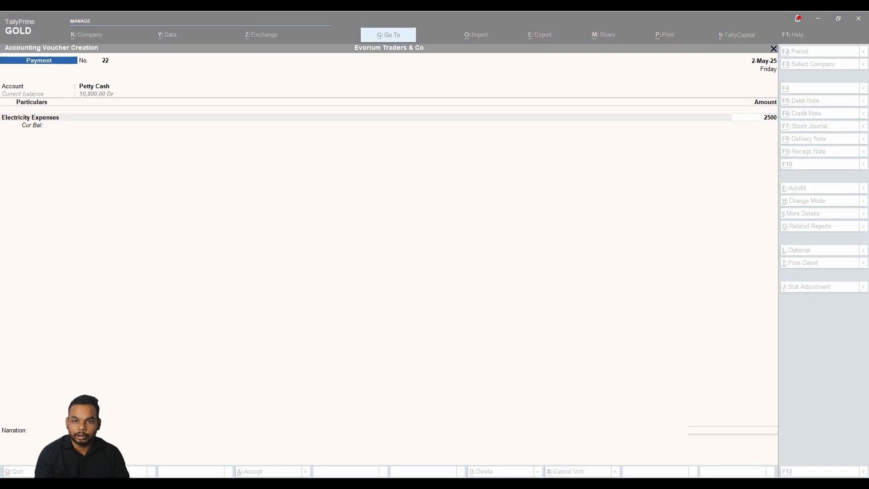
{"action": "key", "text": "Return"}
{"action": "key", "text": "Return"}
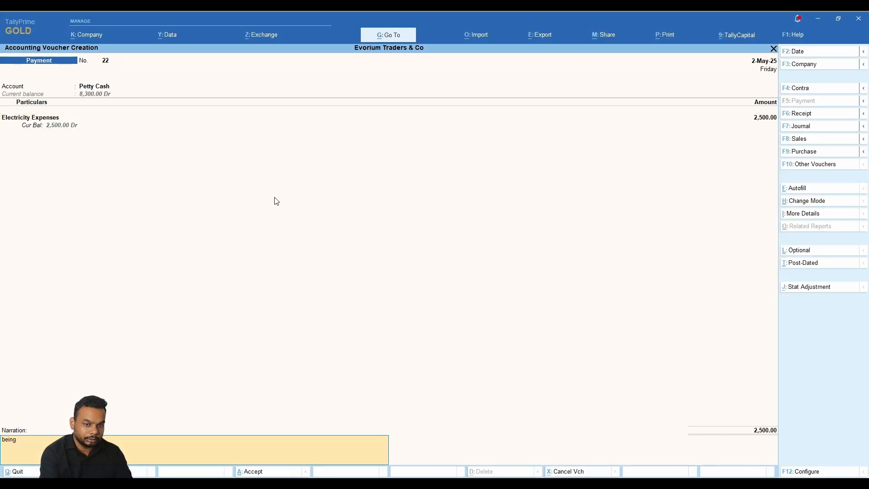
Add an electricity payment narration and save voucher 22.
{"action": "type", "text": "being amon"}
{"action": "key", "text": "BackSpace"}
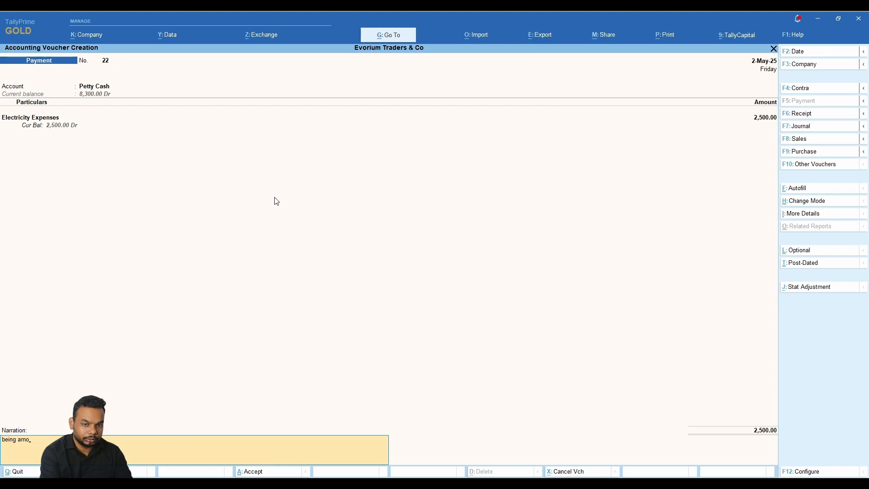
{"action": "type", "text": "unt paid fo"}
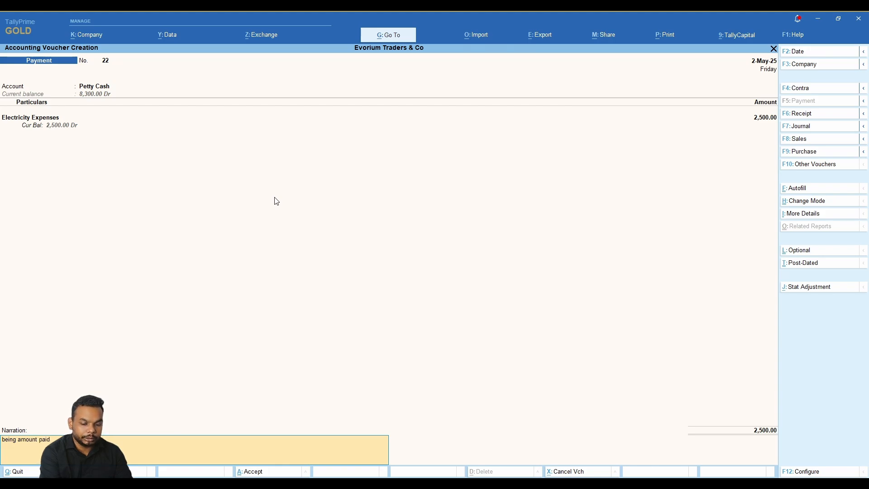
{"action": "key", "text": "BackSpace"}
{"action": "key", "text": "BackSpace"}
{"action": "key", "text": "BackSpace"}
{"action": "key", "text": "BackSpace"}
{"action": "key", "text": "BackSpace"}
{"action": "key", "text": "BackSpace"}
{"action": "key", "text": "BackSpace"}
{"action": "key", "text": "BackSpace"}
{"action": "type", "text": "elec"}
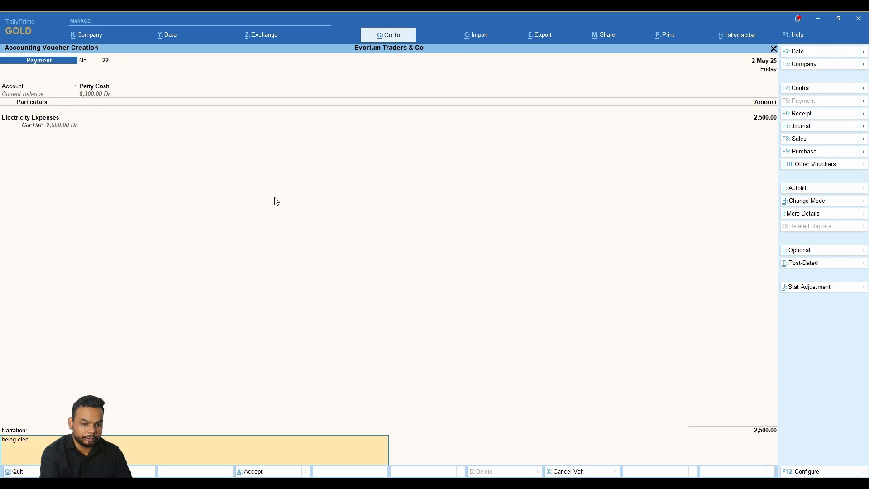
{"action": "type", "text": "tricity"}
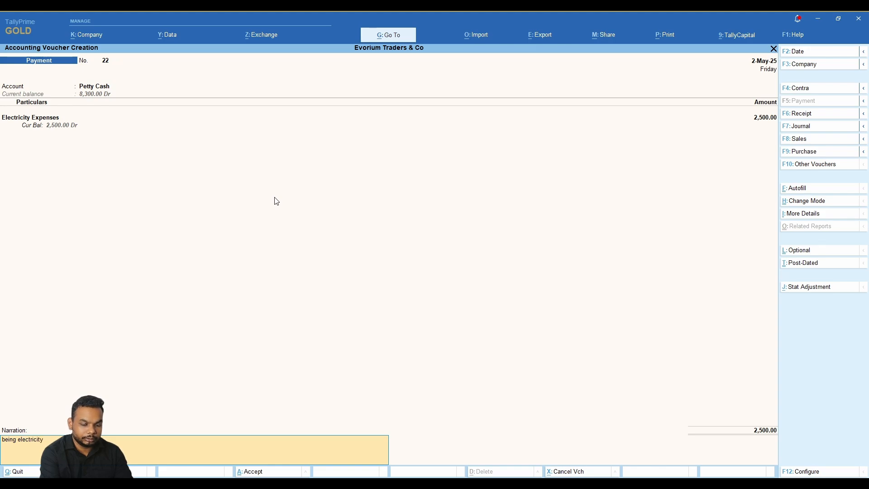
{"action": "key", "text": "Return"}
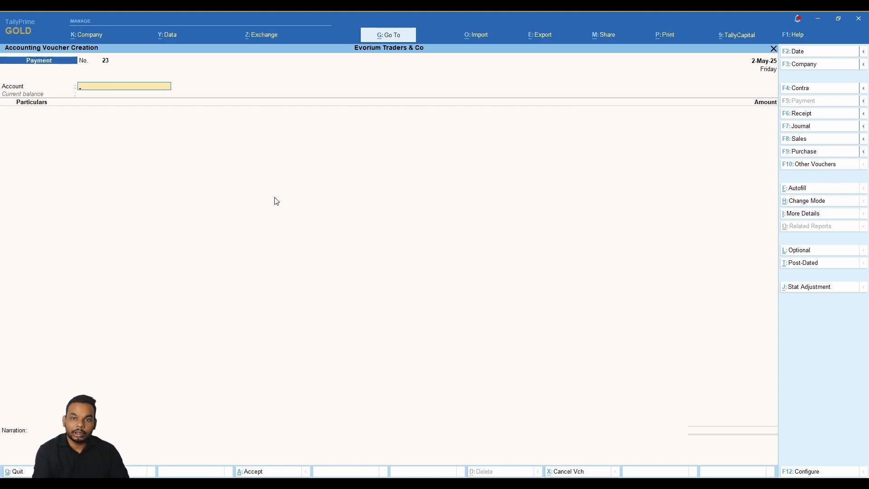
Quit voucher entry and review the Profit & Loss A/c report.
{"action": "key", "text": "Escape"}
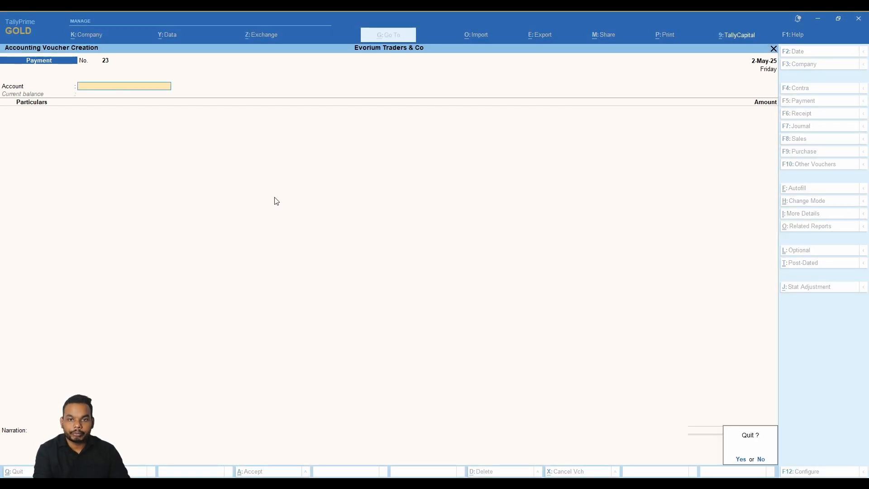
{"action": "key", "text": "y"}
{"action": "key", "text": "Down"}
{"action": "key", "text": "Down"}
{"action": "key", "text": "Down"}
{"action": "key", "text": "Down"}
{"action": "key", "text": "Return"}
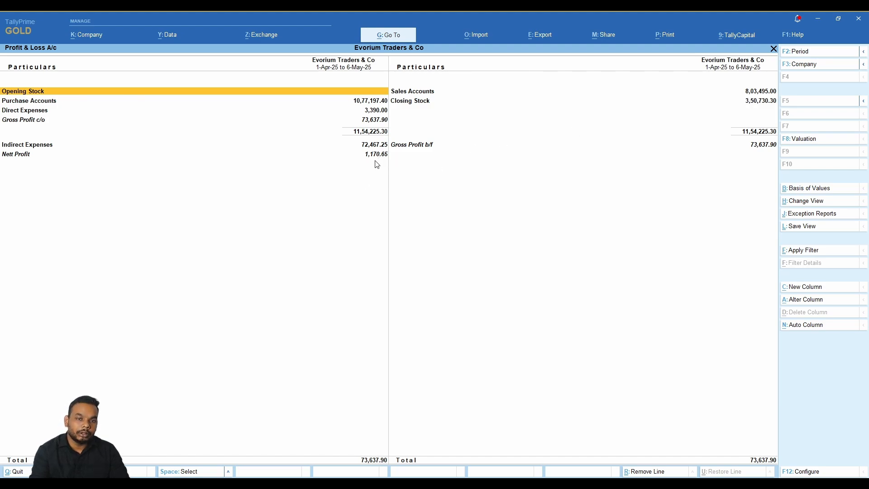
{"action": "key", "text": "Down"}
{"action": "key", "text": "Escape"}
Open the Balance Sheet in Detailed view and move down to Bank OD A/c.
{"action": "key", "text": "Up"}
{"action": "key", "text": "Return"}
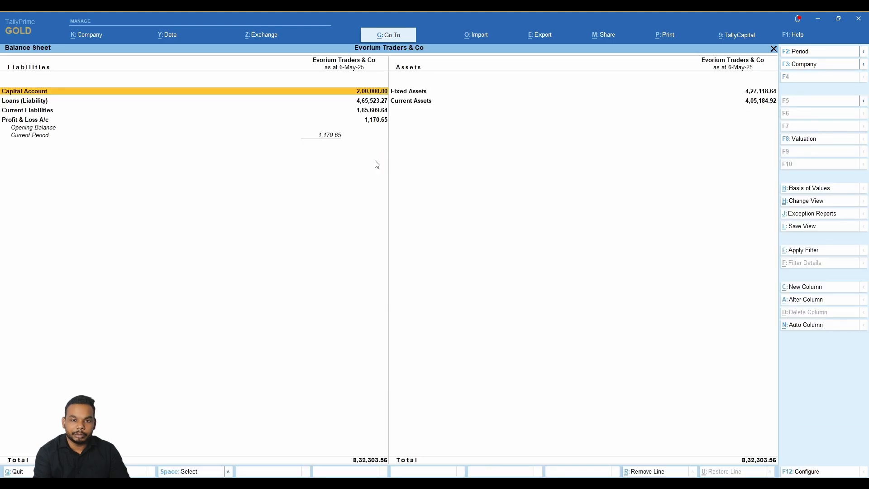
{"action": "key", "text": "Down"}
{"action": "key", "text": "Down"}
{"action": "key", "text": "Up"}
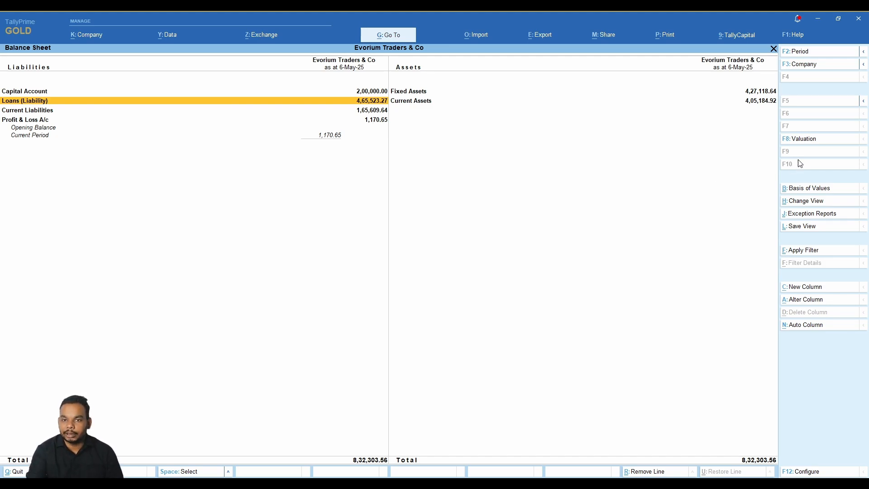
{"action": "left_click", "coordinate": [864, 101]}
{"action": "left_click", "coordinate": [704, 119]}
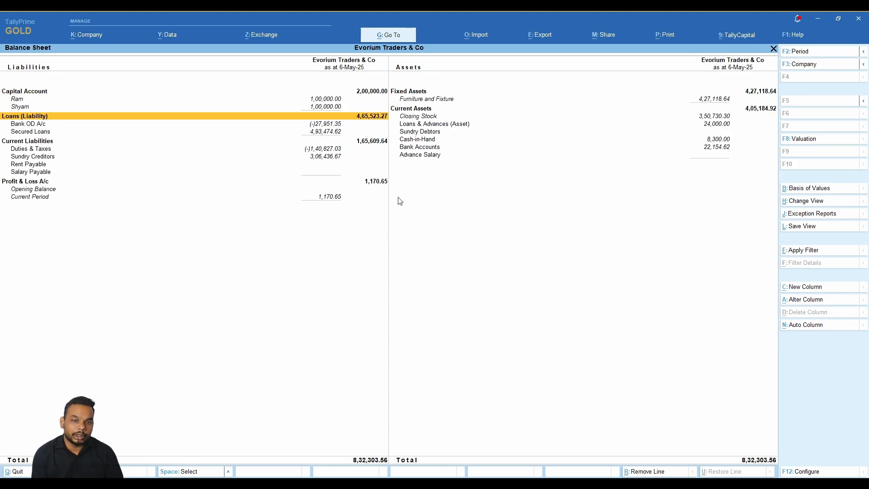
{"action": "key", "text": "Down"}
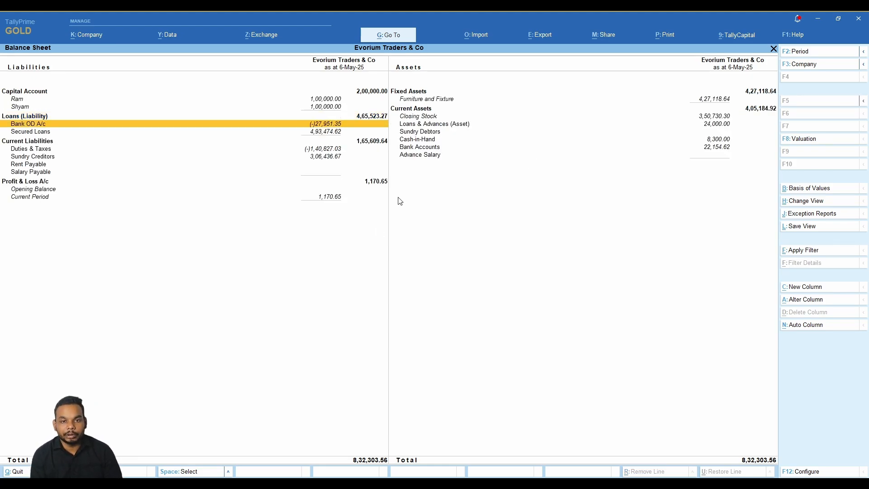